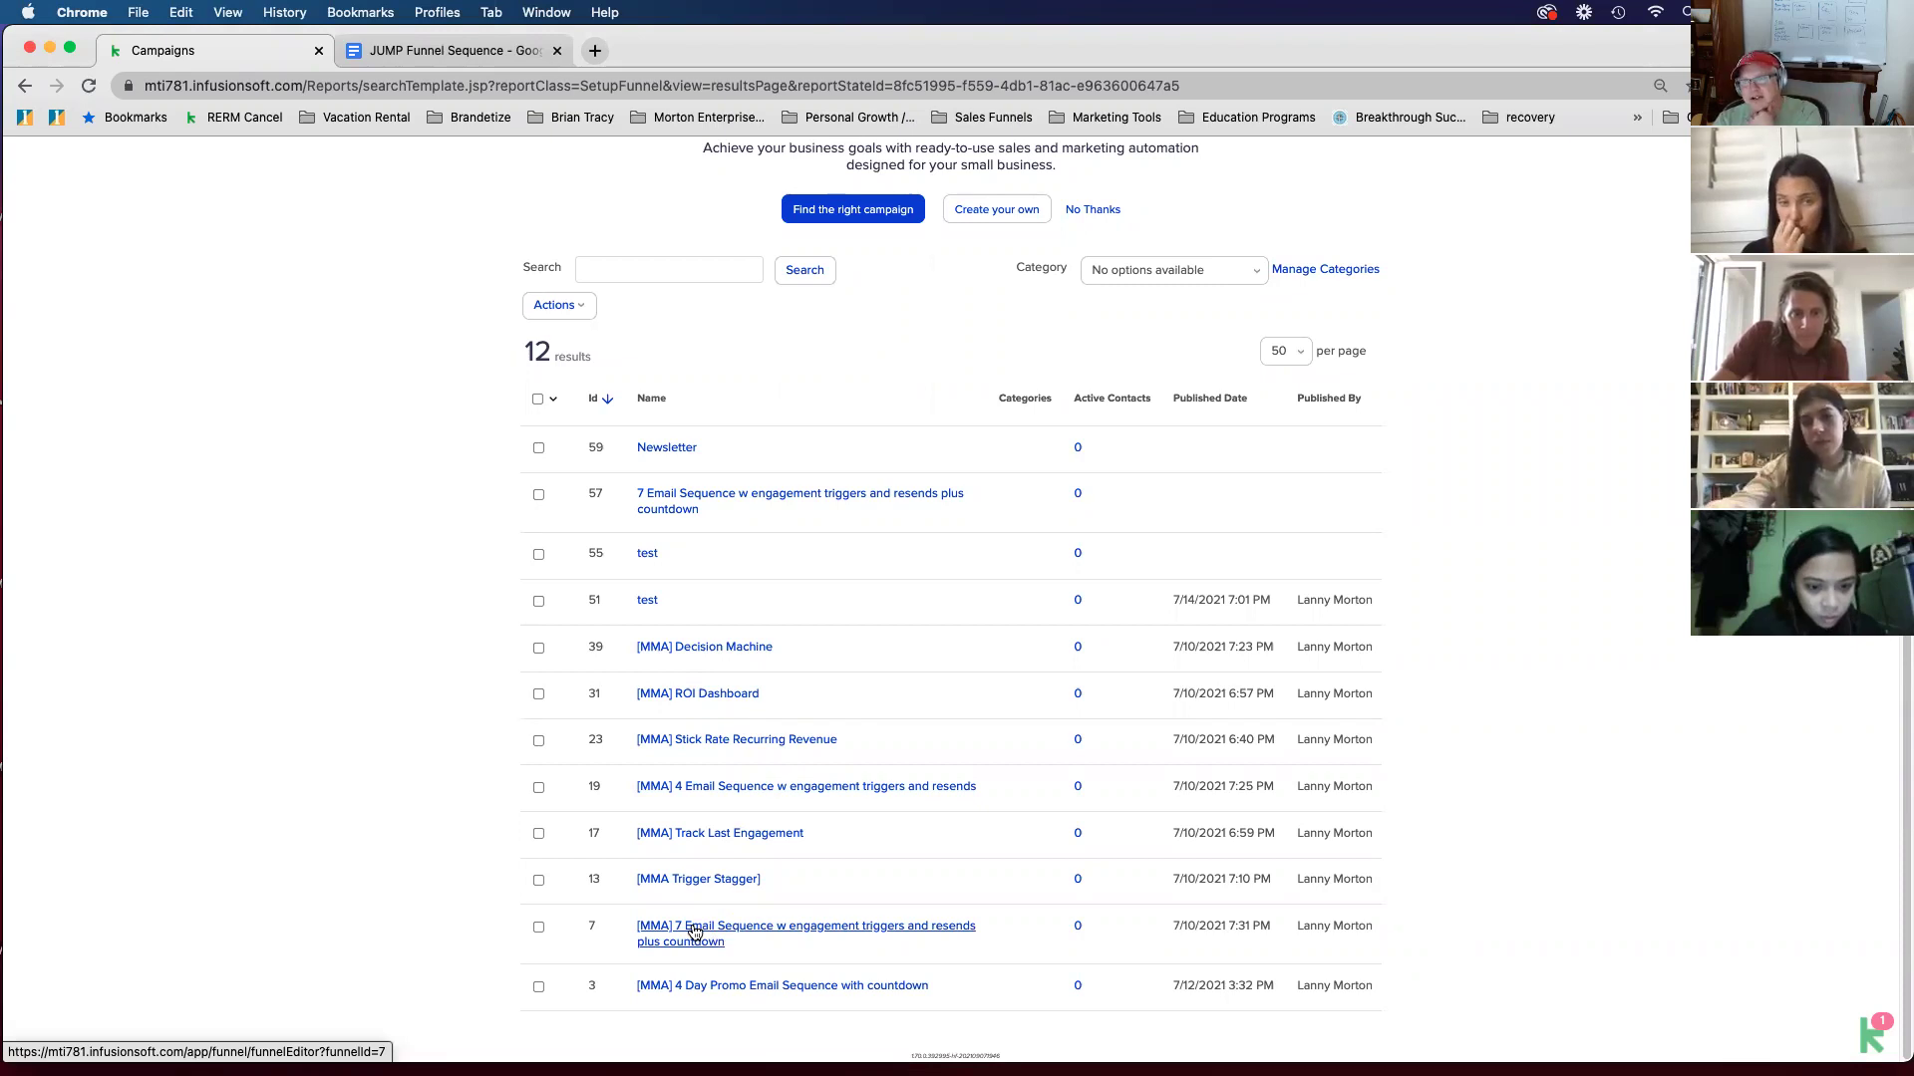
pyautogui.click(534, 928)
pyautogui.click(578, 313)
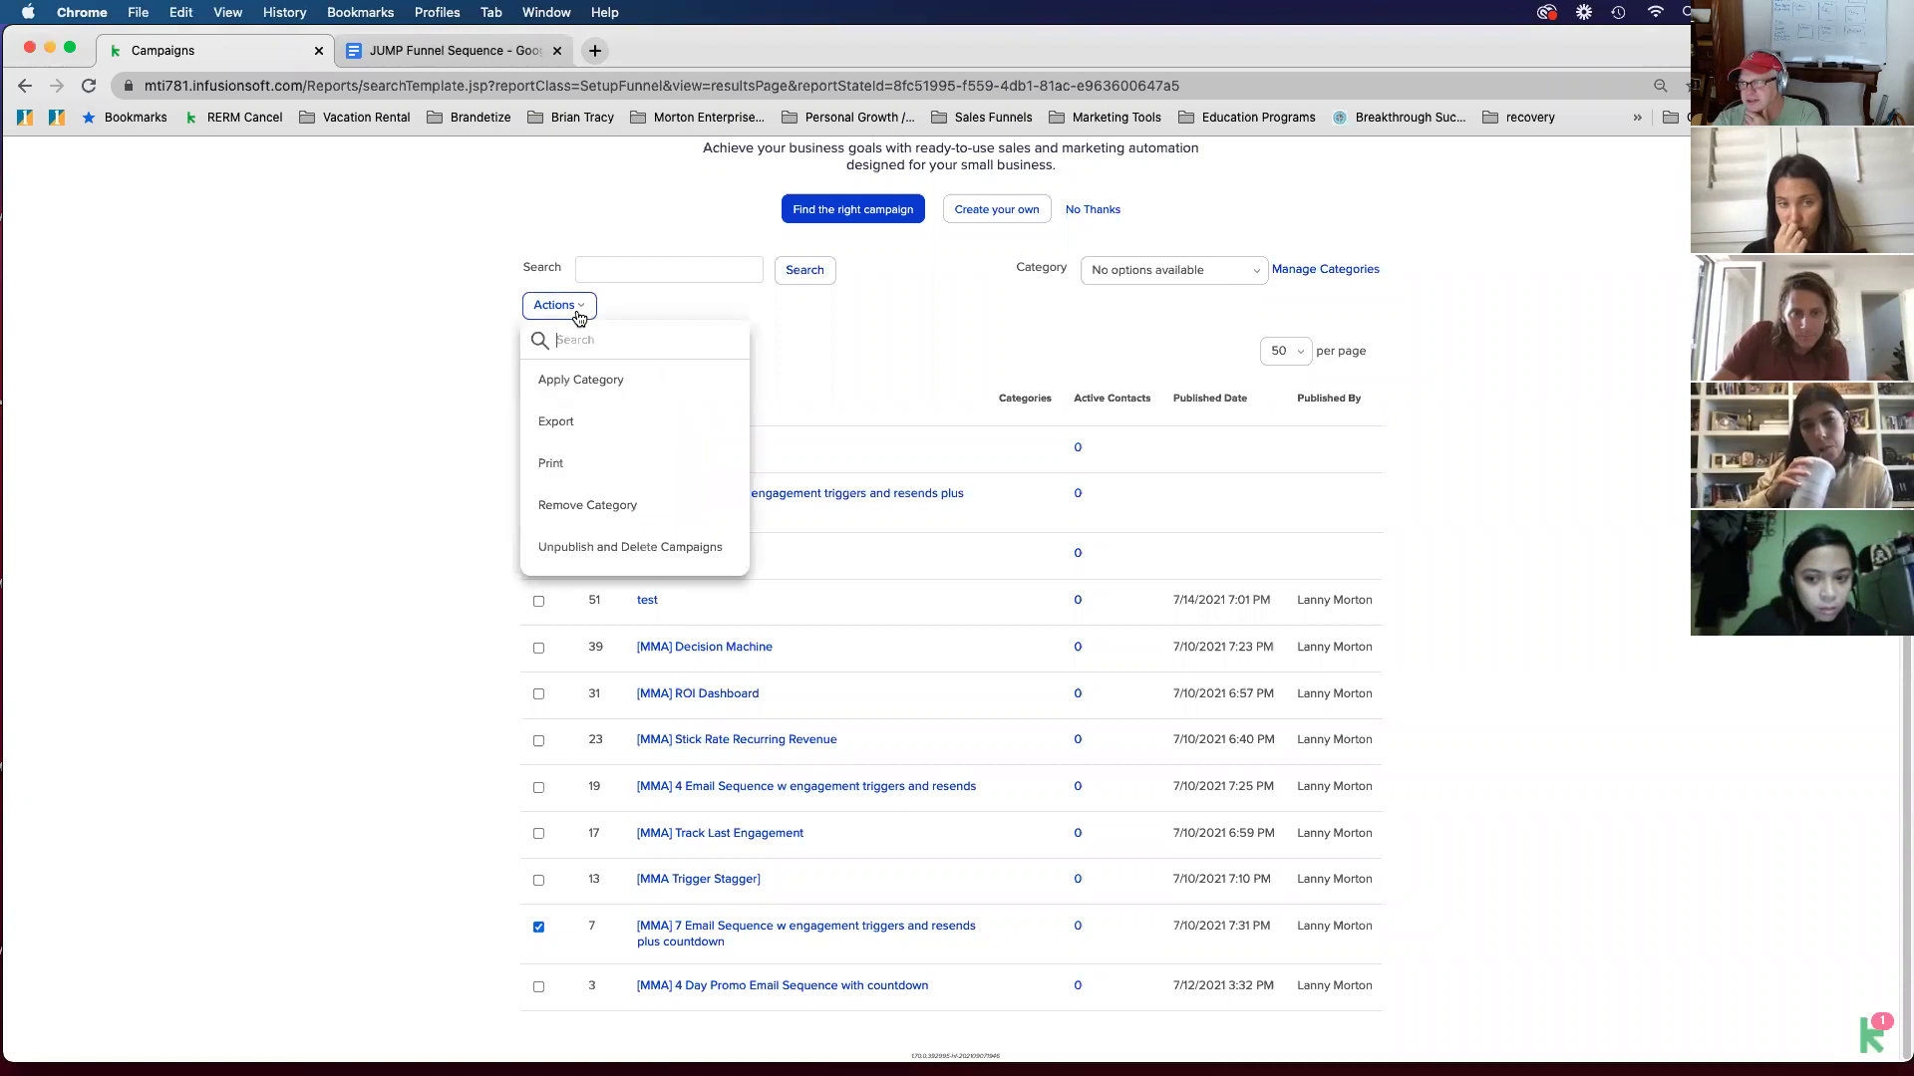
pyautogui.click(392, 476)
# Step: Open the "[MMA] 7 Email Sequence w engagement triggers and resends plus countdown" campaign and save a copy named "Abandon Cart"
pyautogui.click(660, 932)
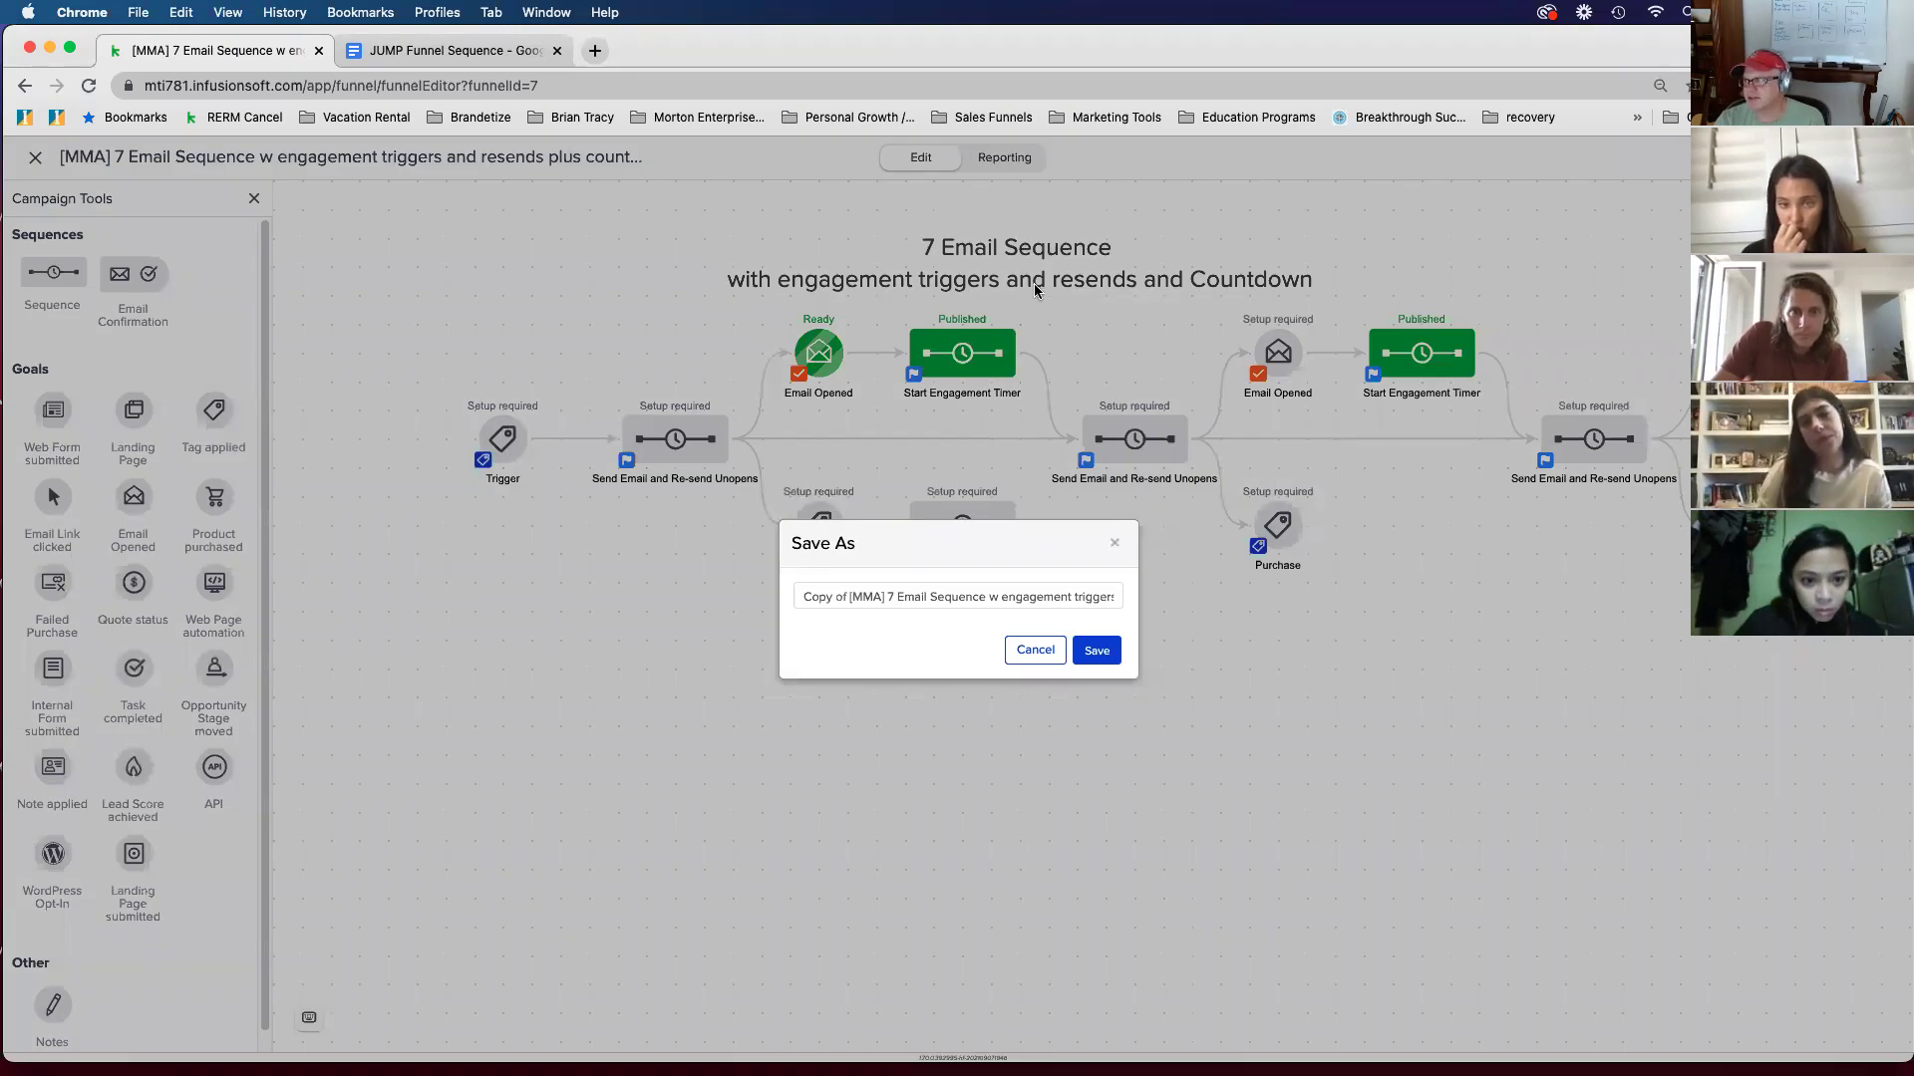
pyautogui.tripleClick(887, 596)
pyautogui.write('Abandon Cart')
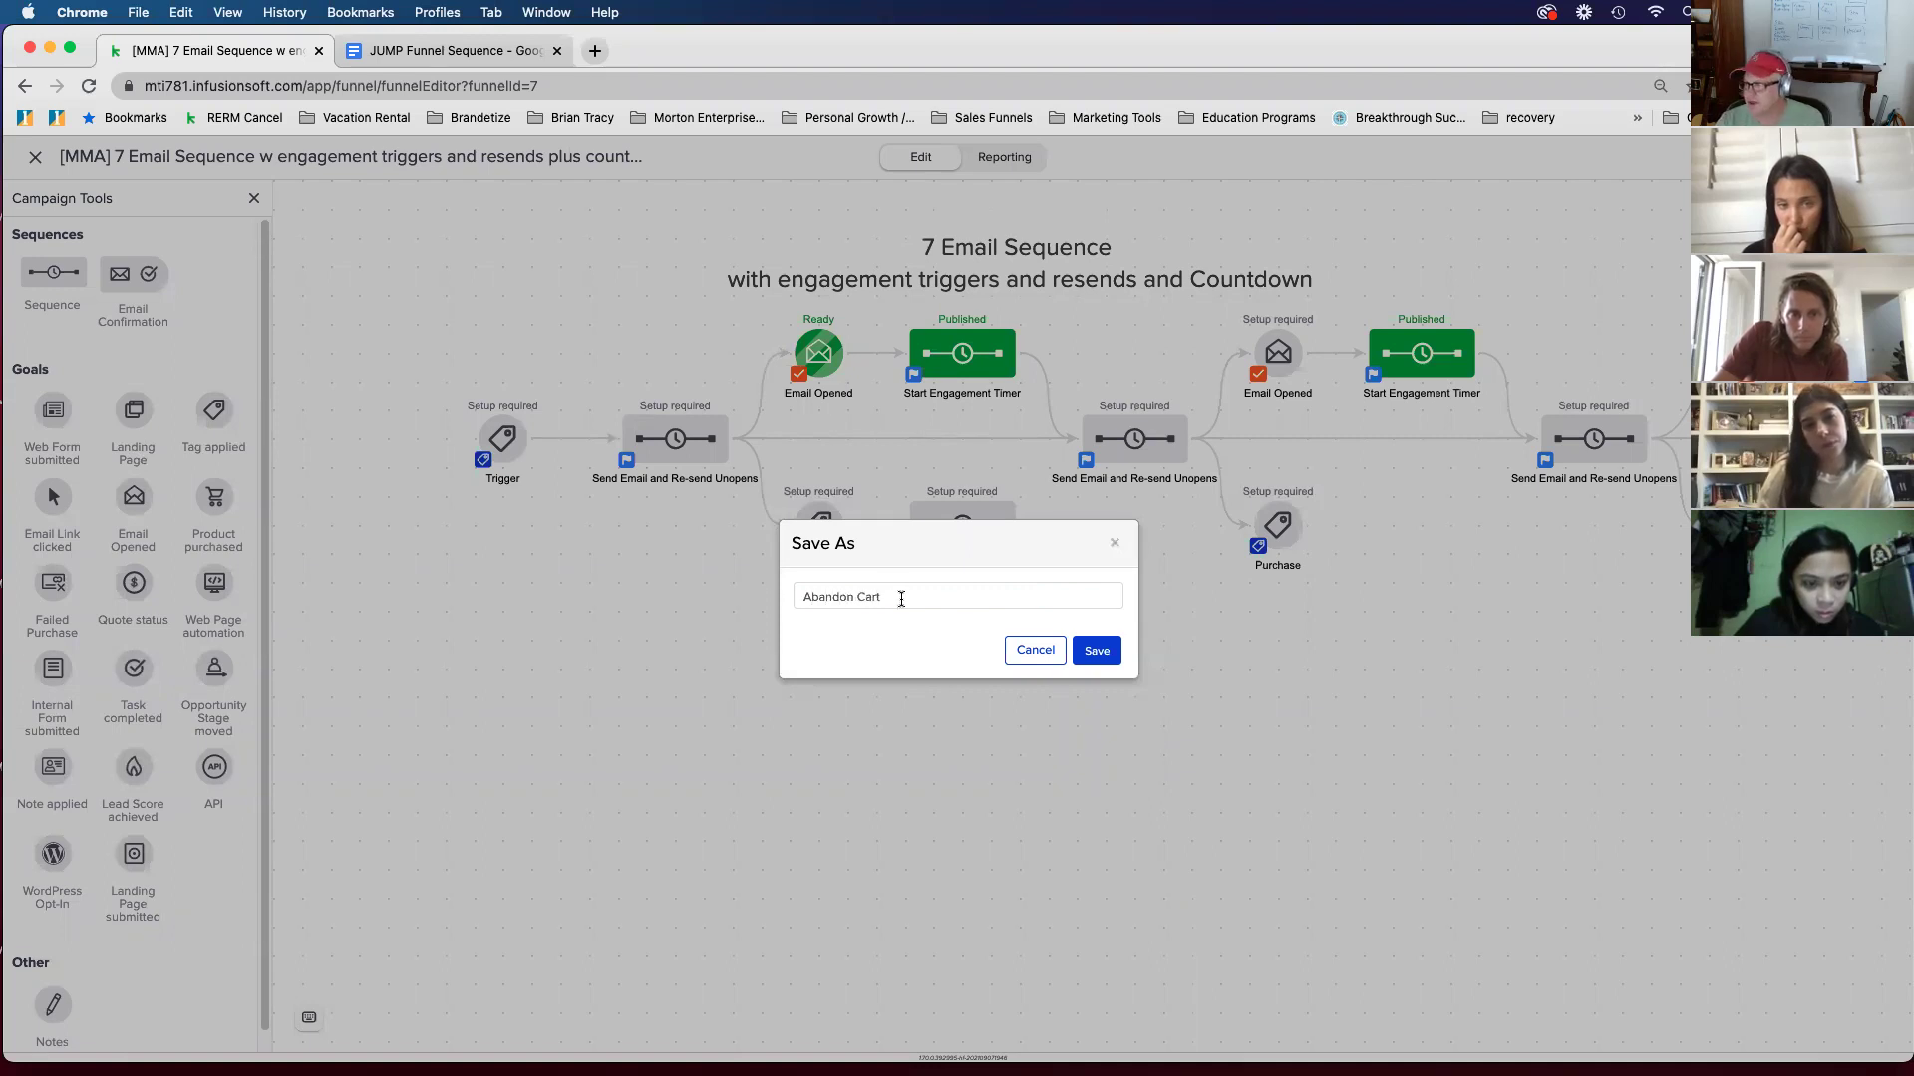
pyautogui.click(1096, 651)
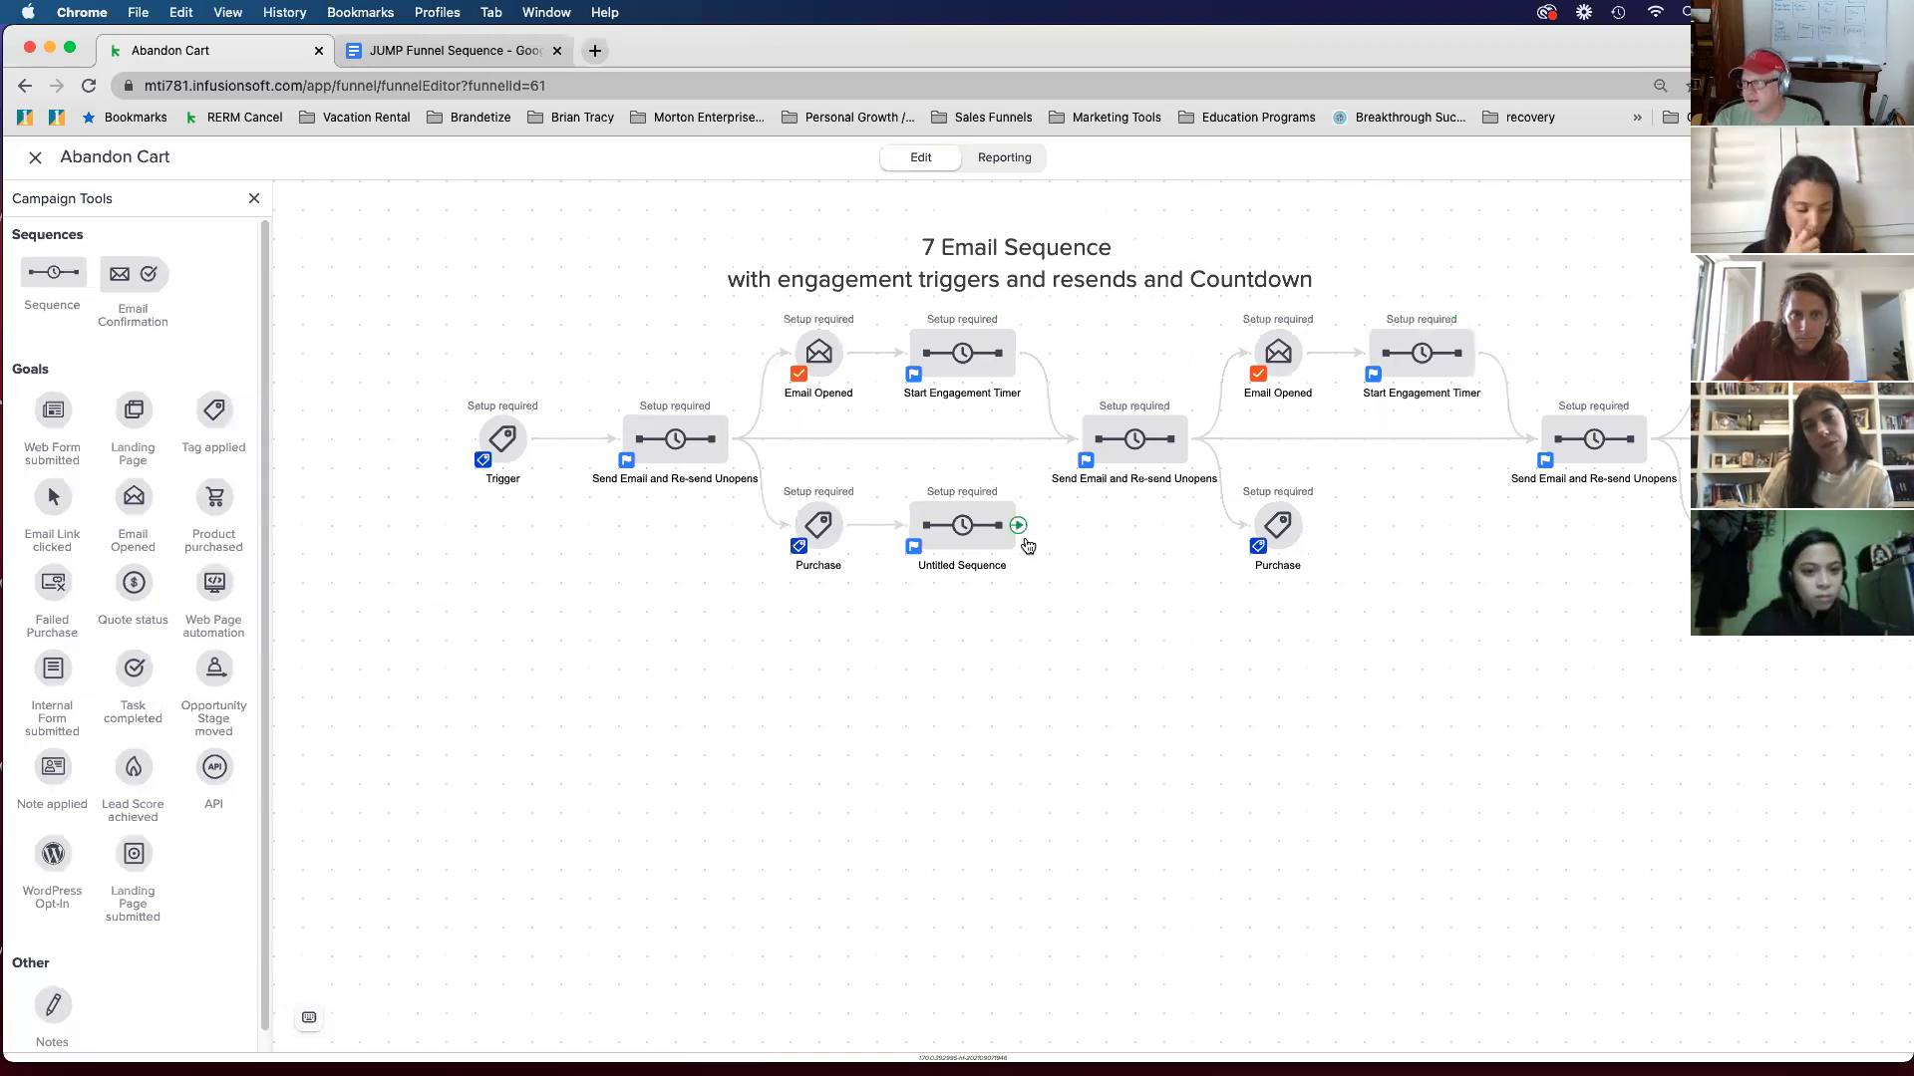
# Step: Open the Trigger goal's configuration and add a new tag named "Checkout Initiated" to it
pyautogui.moveTo(1102, 589); pyautogui.dragTo(1008, 624)
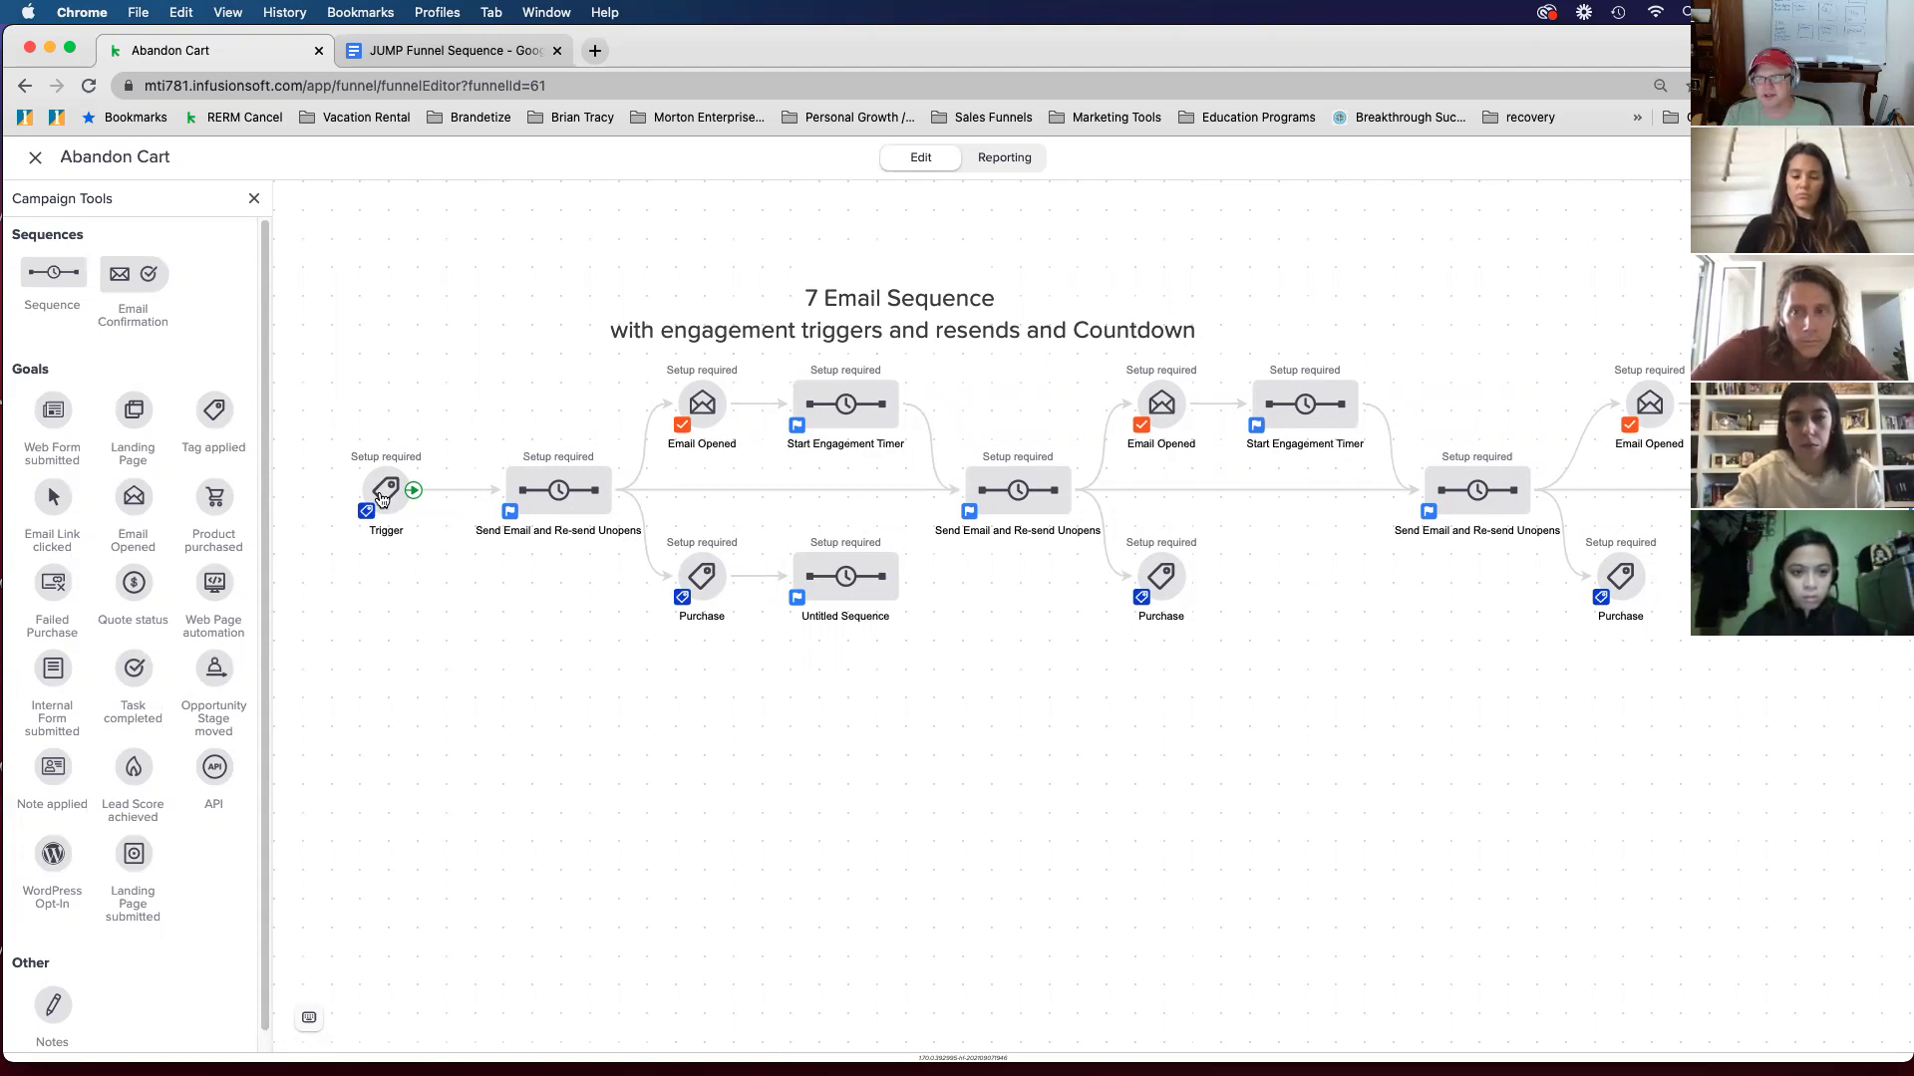
pyautogui.rightClick(382, 498)
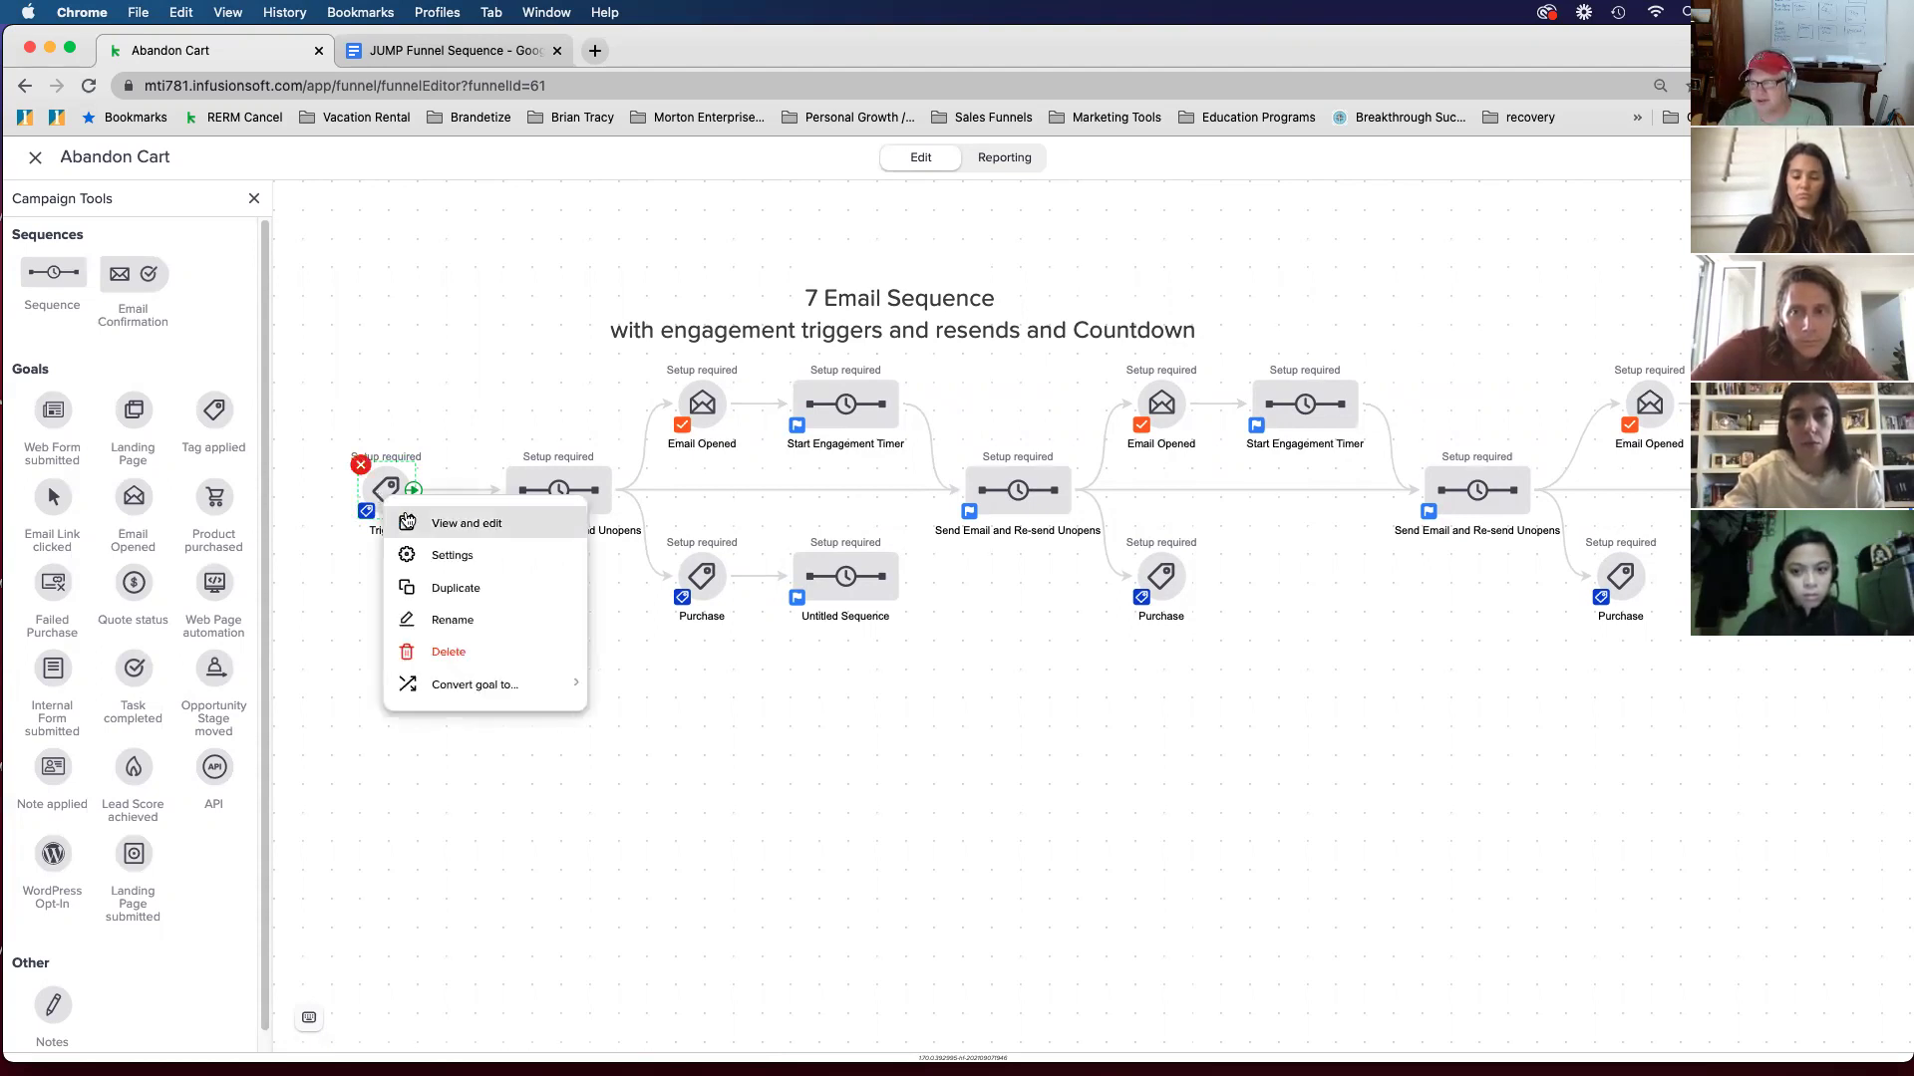
pyautogui.click(417, 517)
pyautogui.click(763, 497)
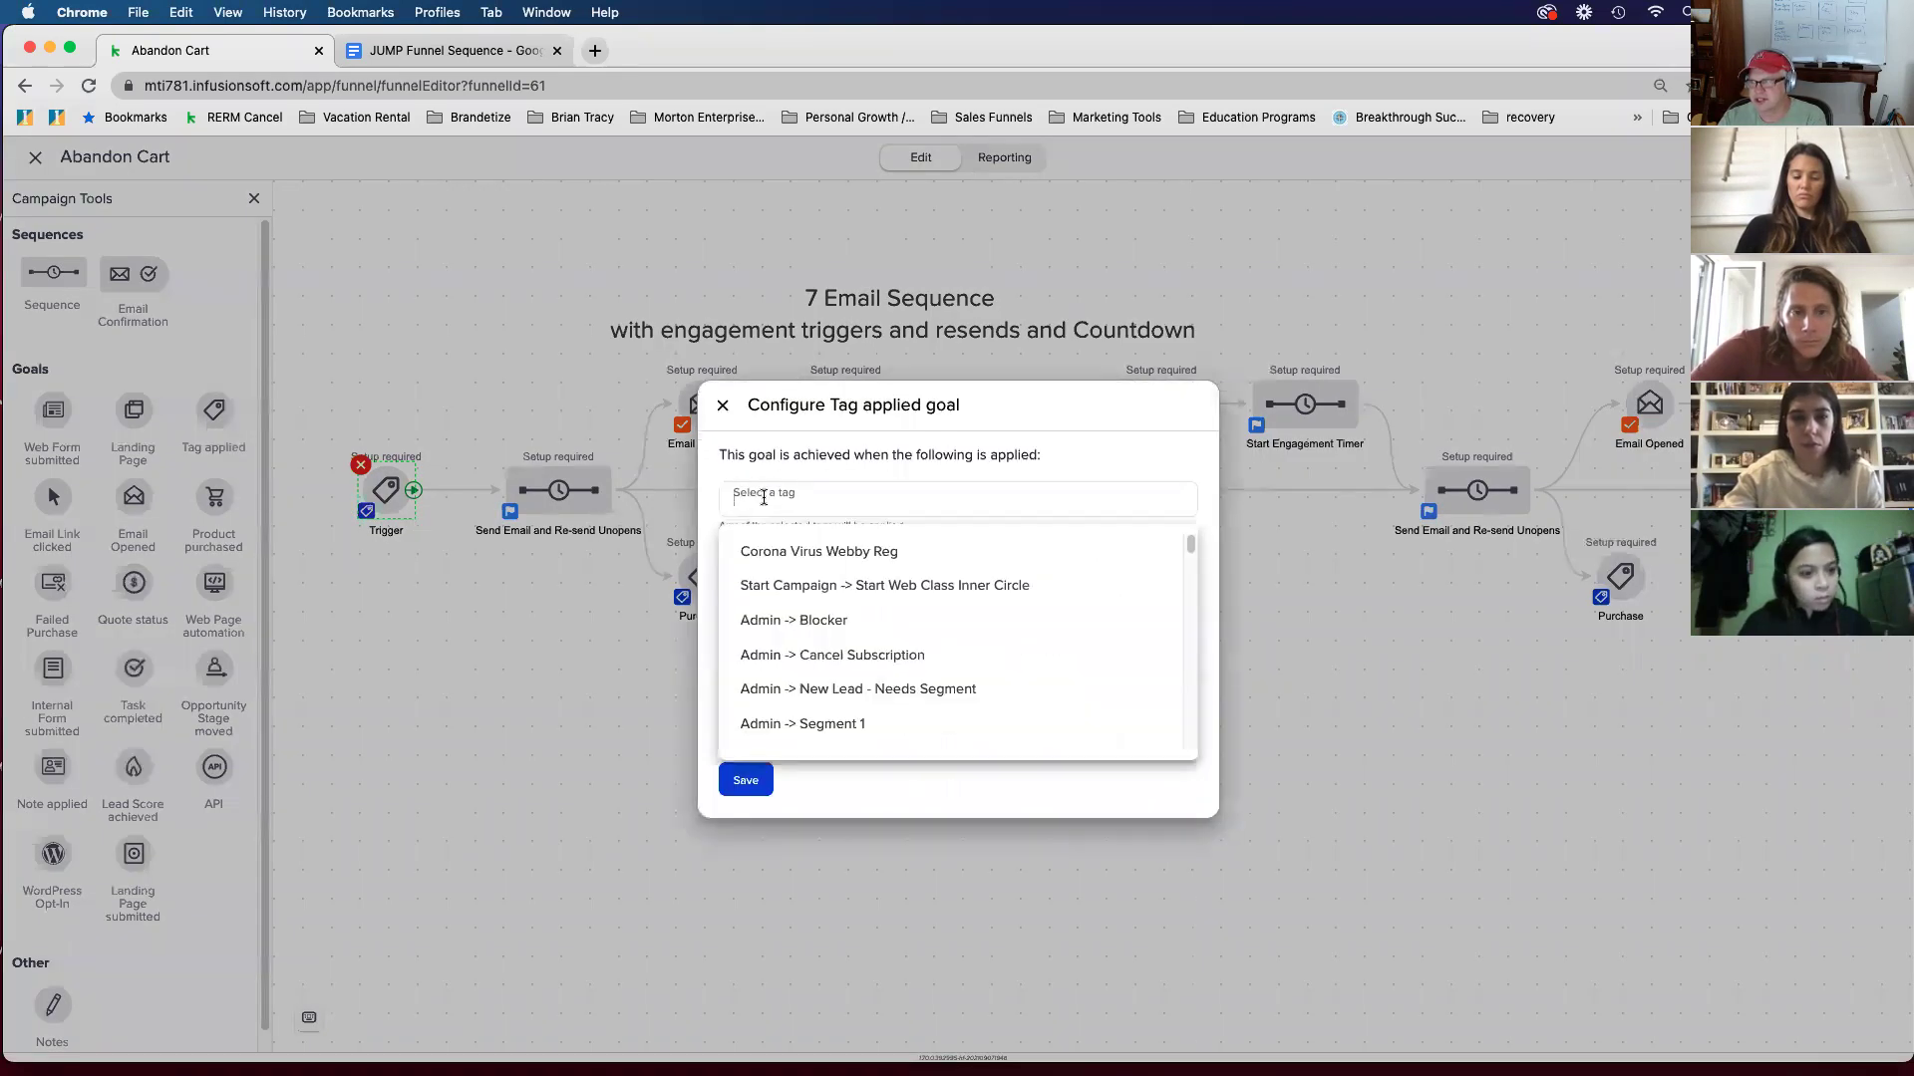
pyautogui.write('Checkout In')
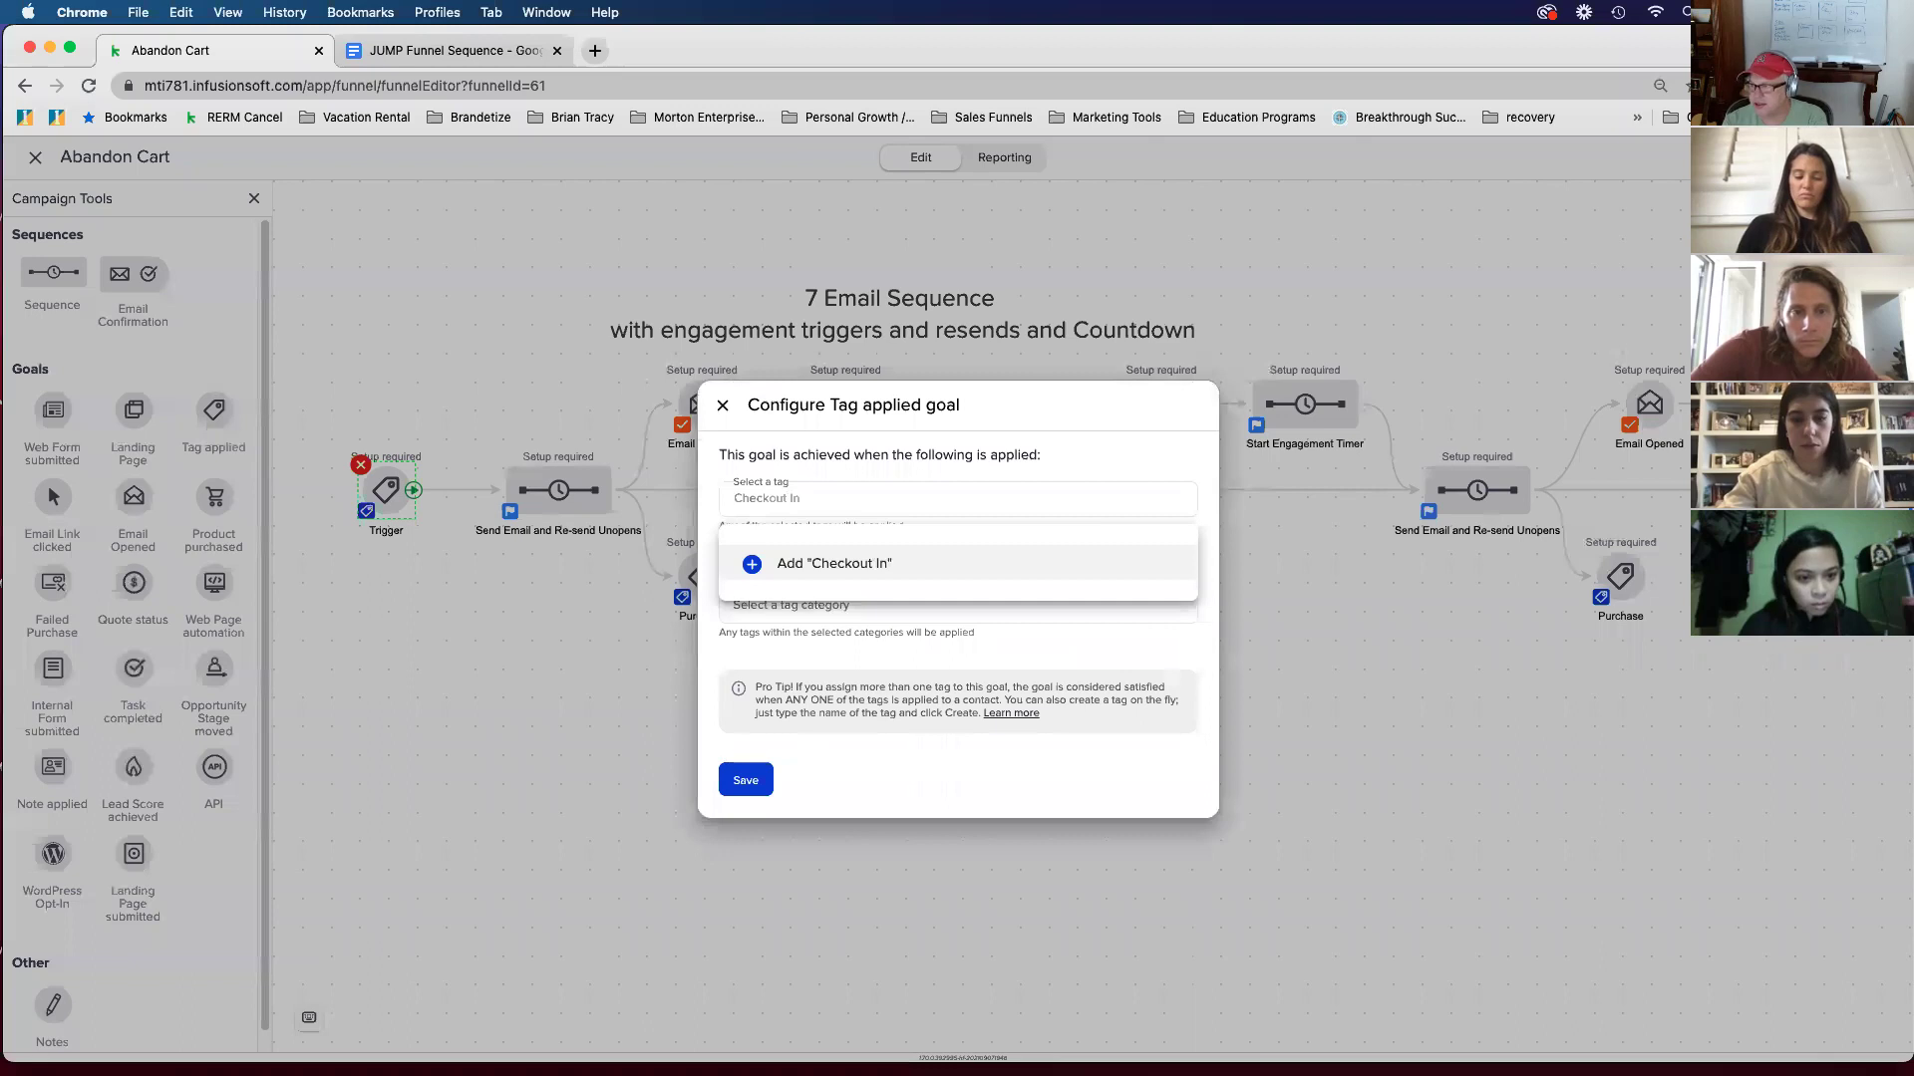
pyautogui.write('itiated')
pyautogui.click(792, 564)
# Step: Assign the "Checkout Initiated" tag to the Behavior category and save the Trigger goal
pyautogui.click(808, 565)
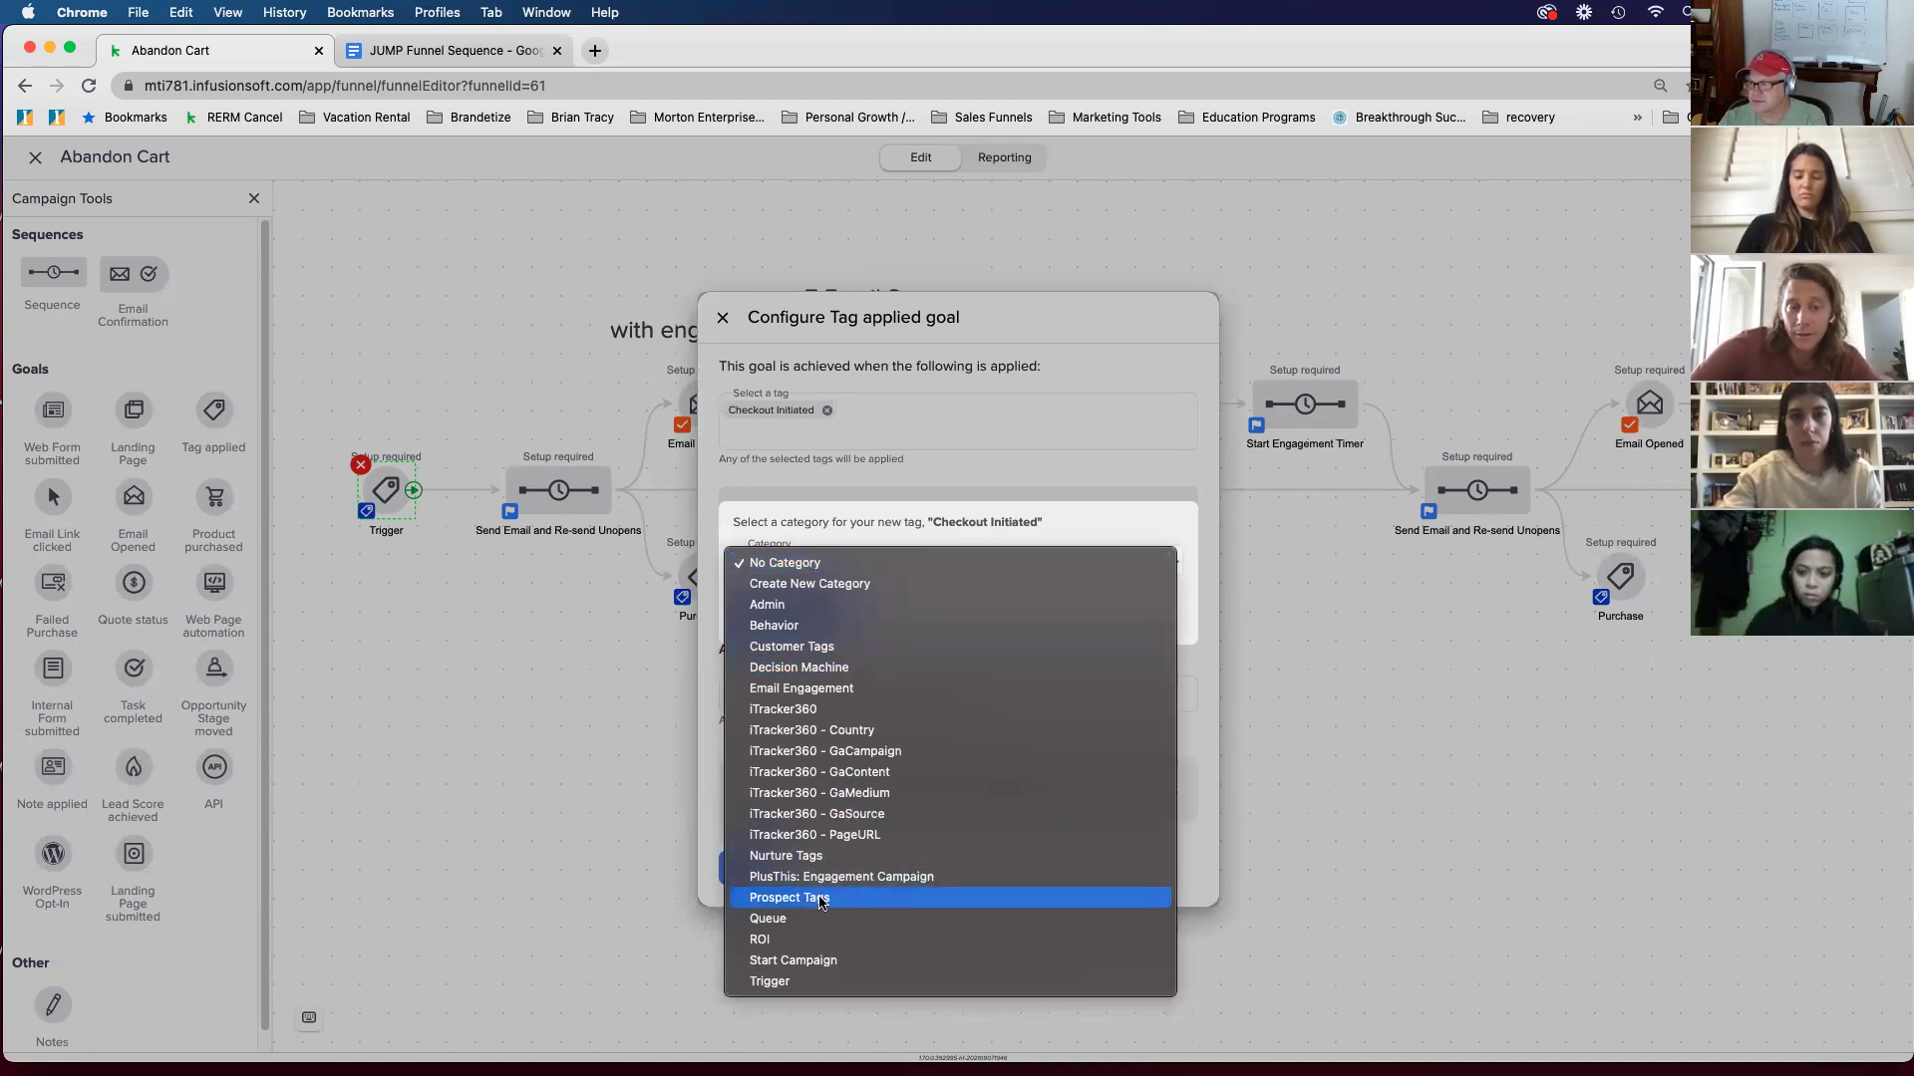
pyautogui.click(783, 625)
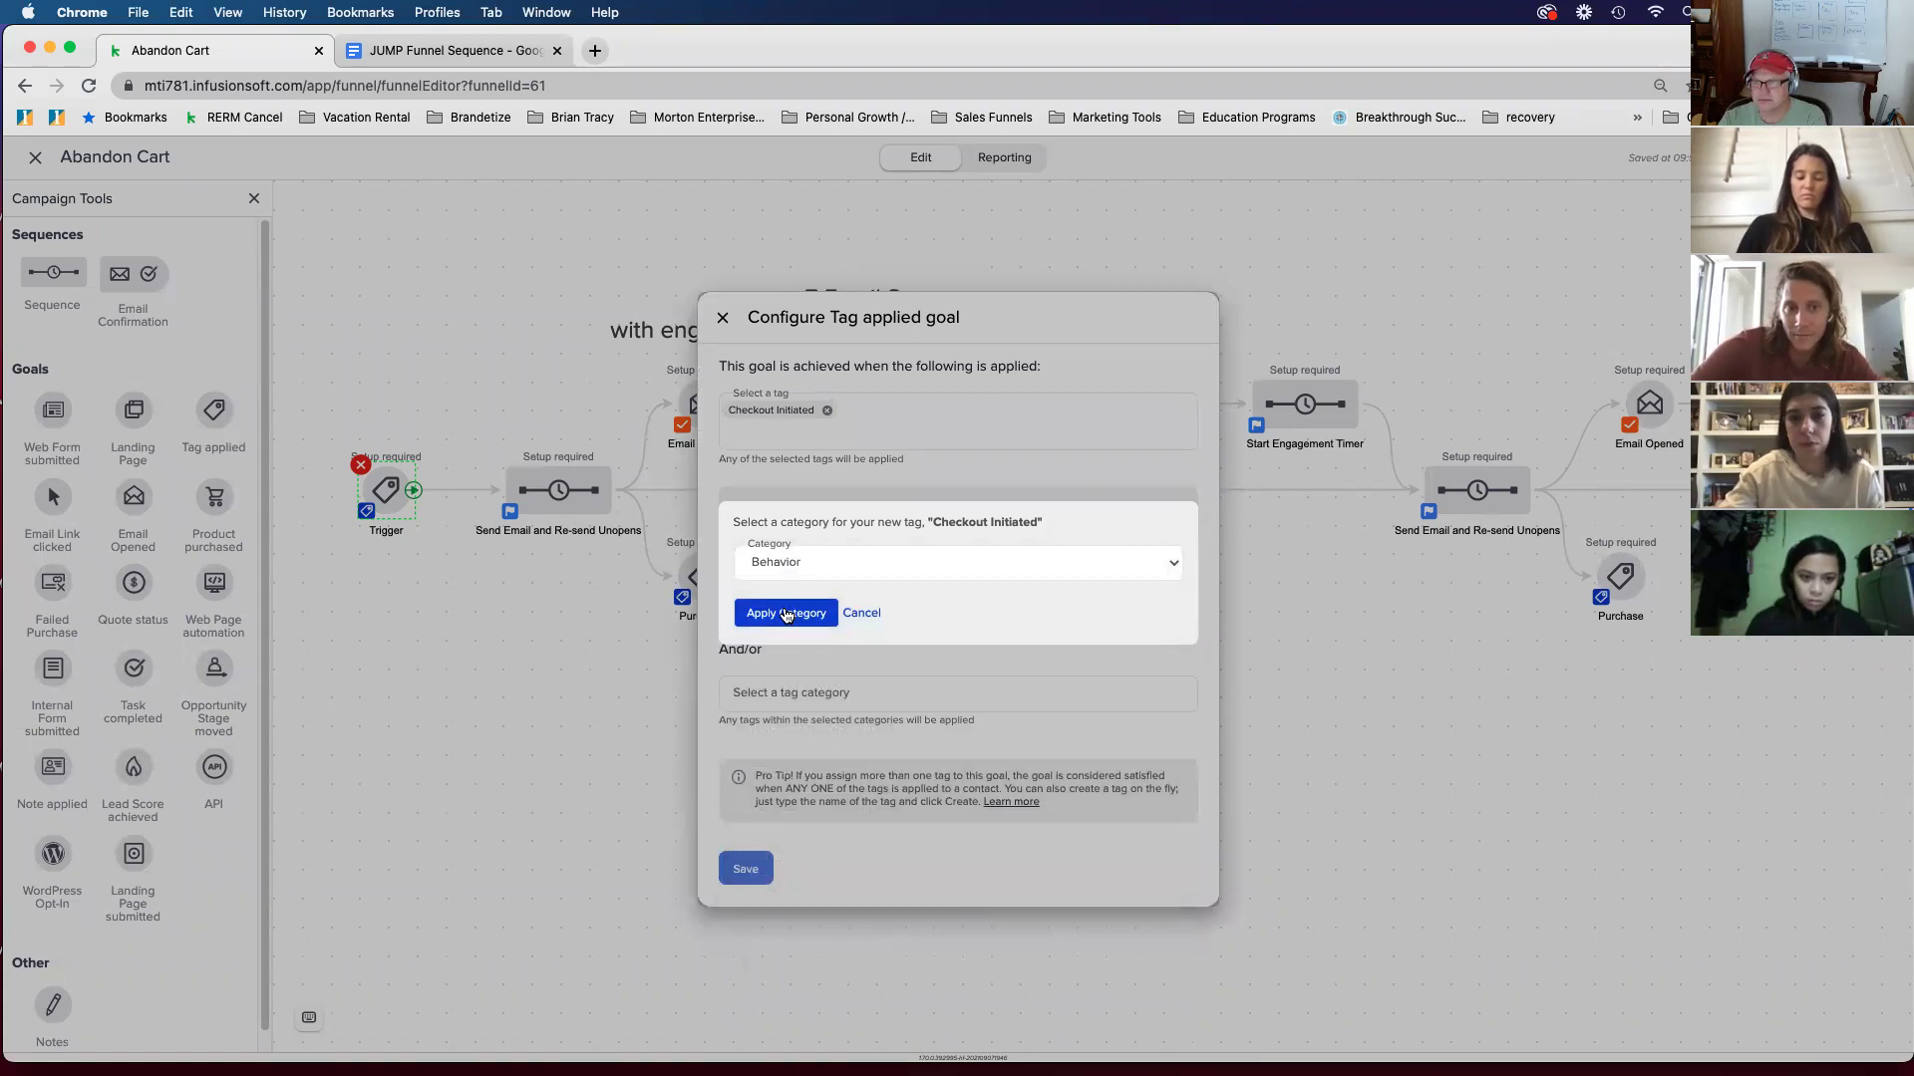
pyautogui.click(787, 614)
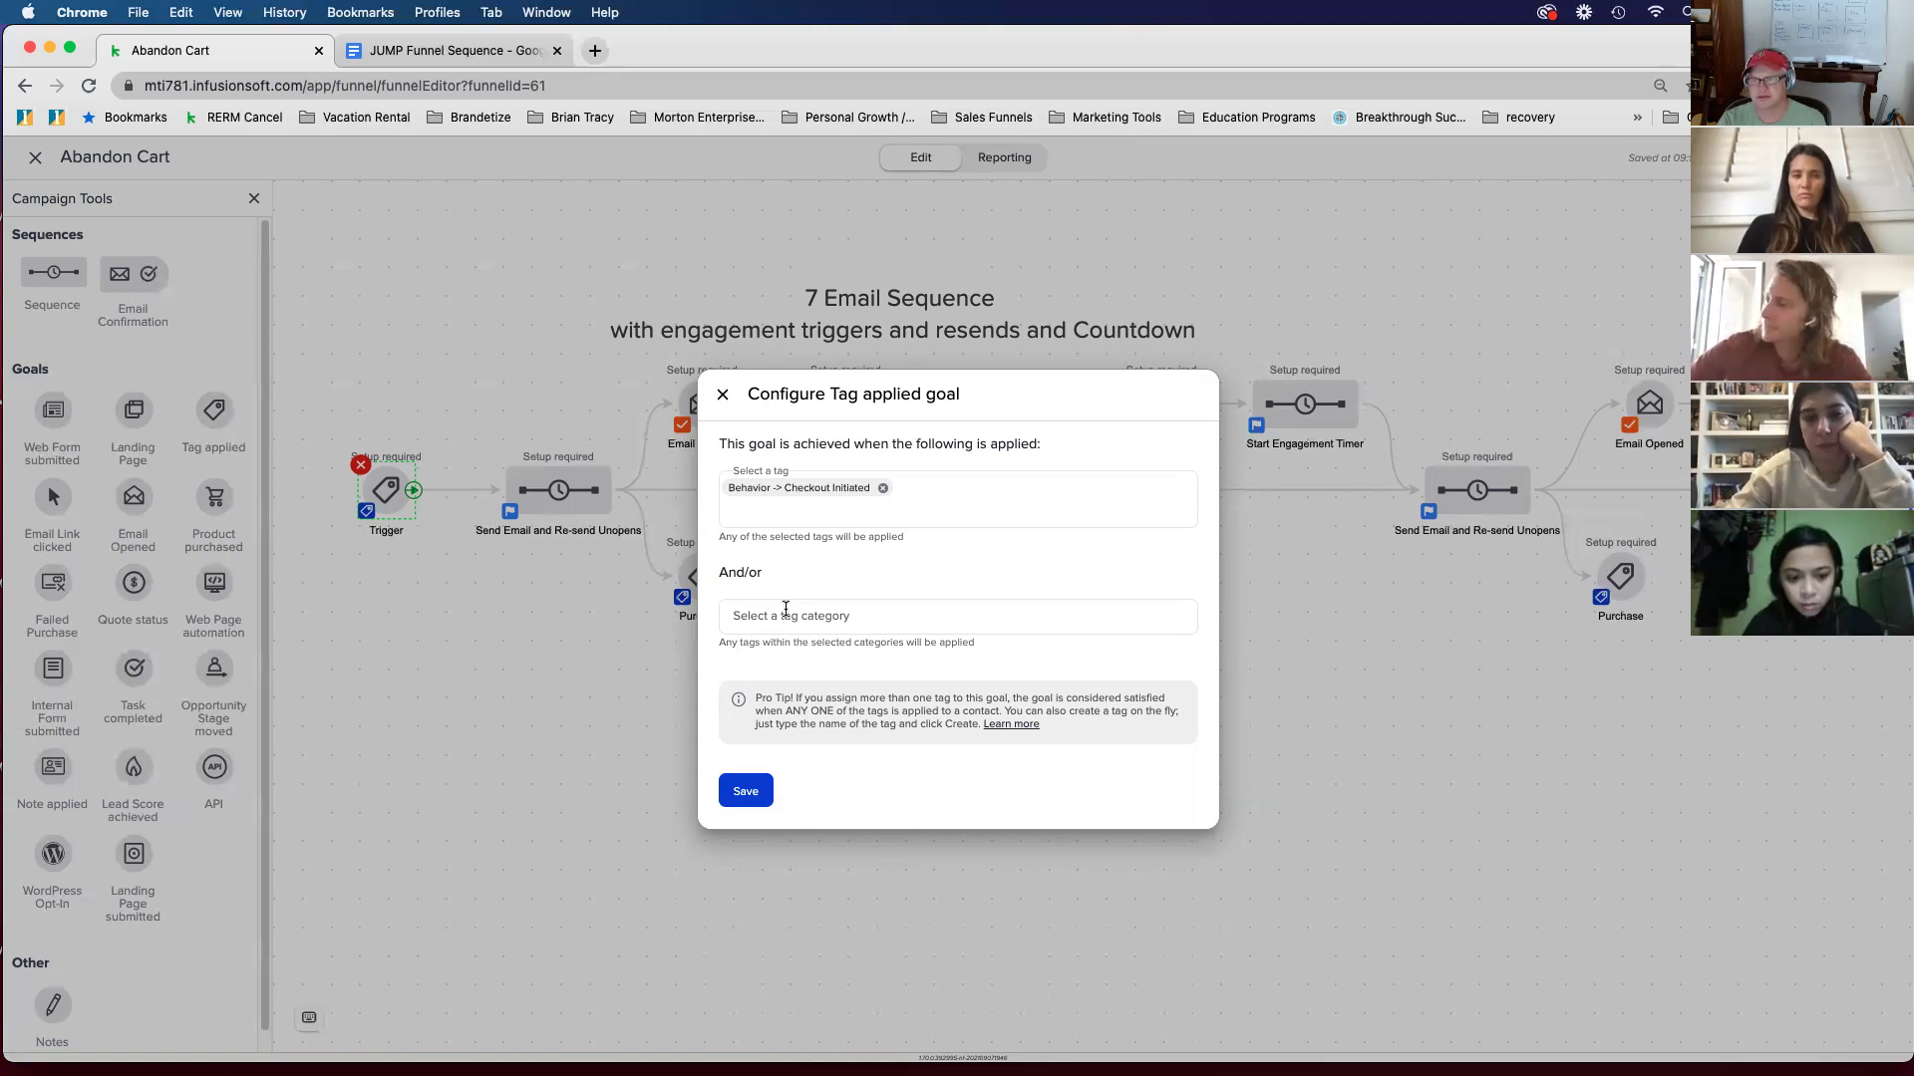
pyautogui.click(746, 792)
# Step: Add a Web Page automation goal above Trigger, connected to the first Send Email and Re-send Unopens sequence, and copy its script snippet
pyautogui.moveTo(571, 664); pyautogui.dragTo(575, 669)
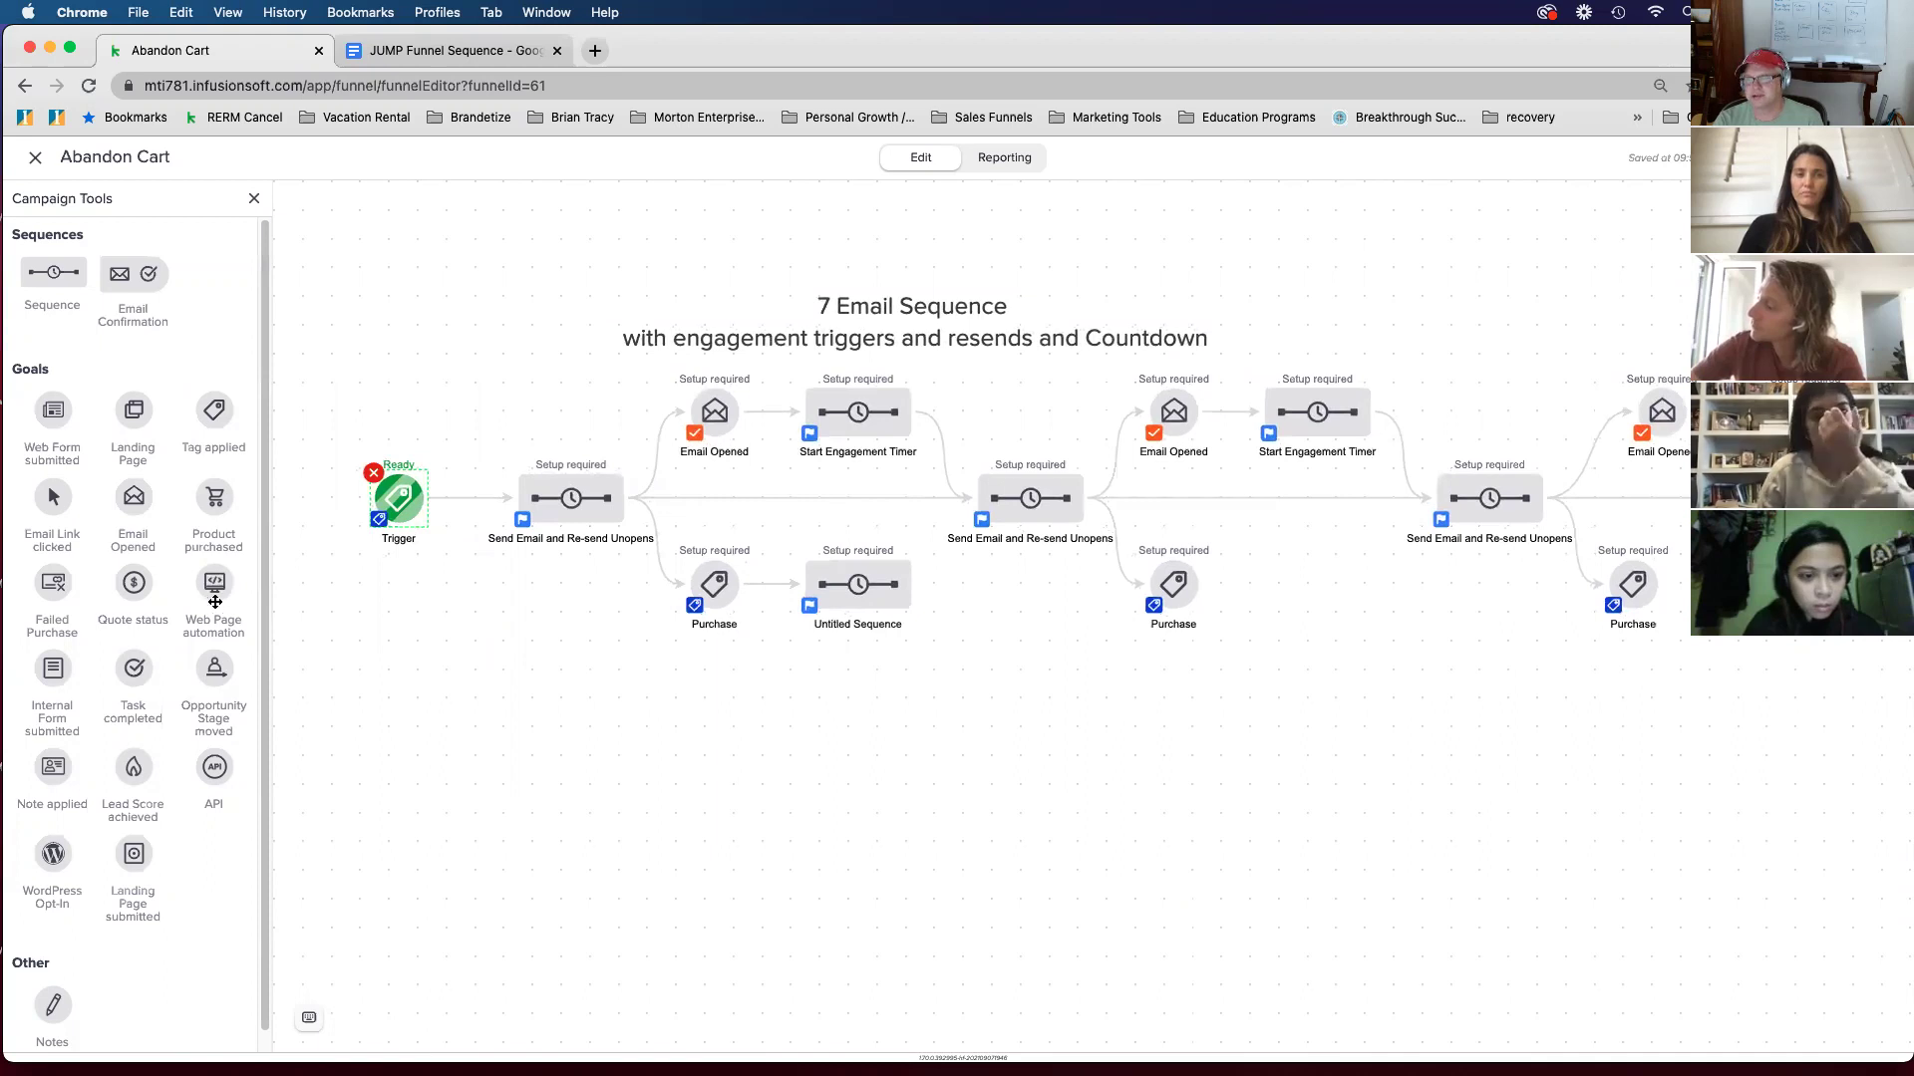
pyautogui.moveTo(213, 588); pyautogui.dragTo(527, 500)
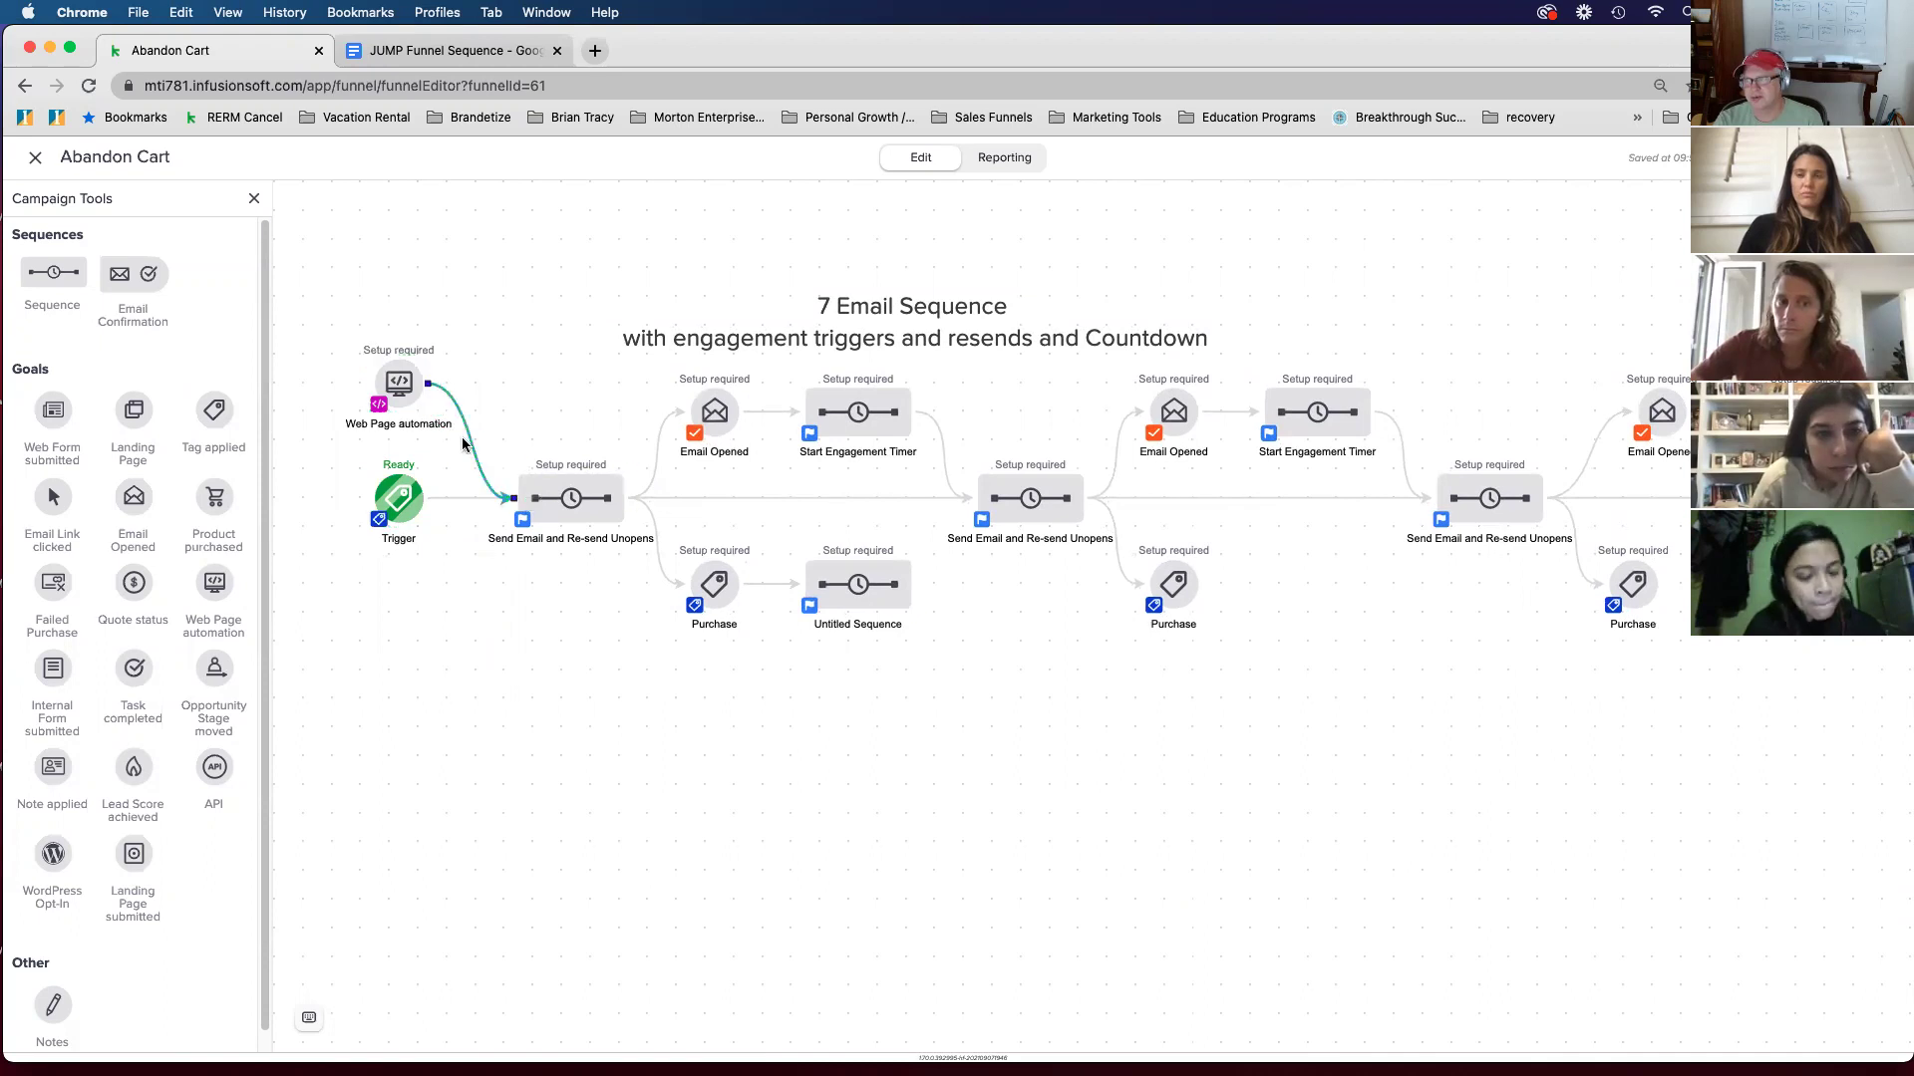
pyautogui.click(402, 389)
pyautogui.click(455, 421)
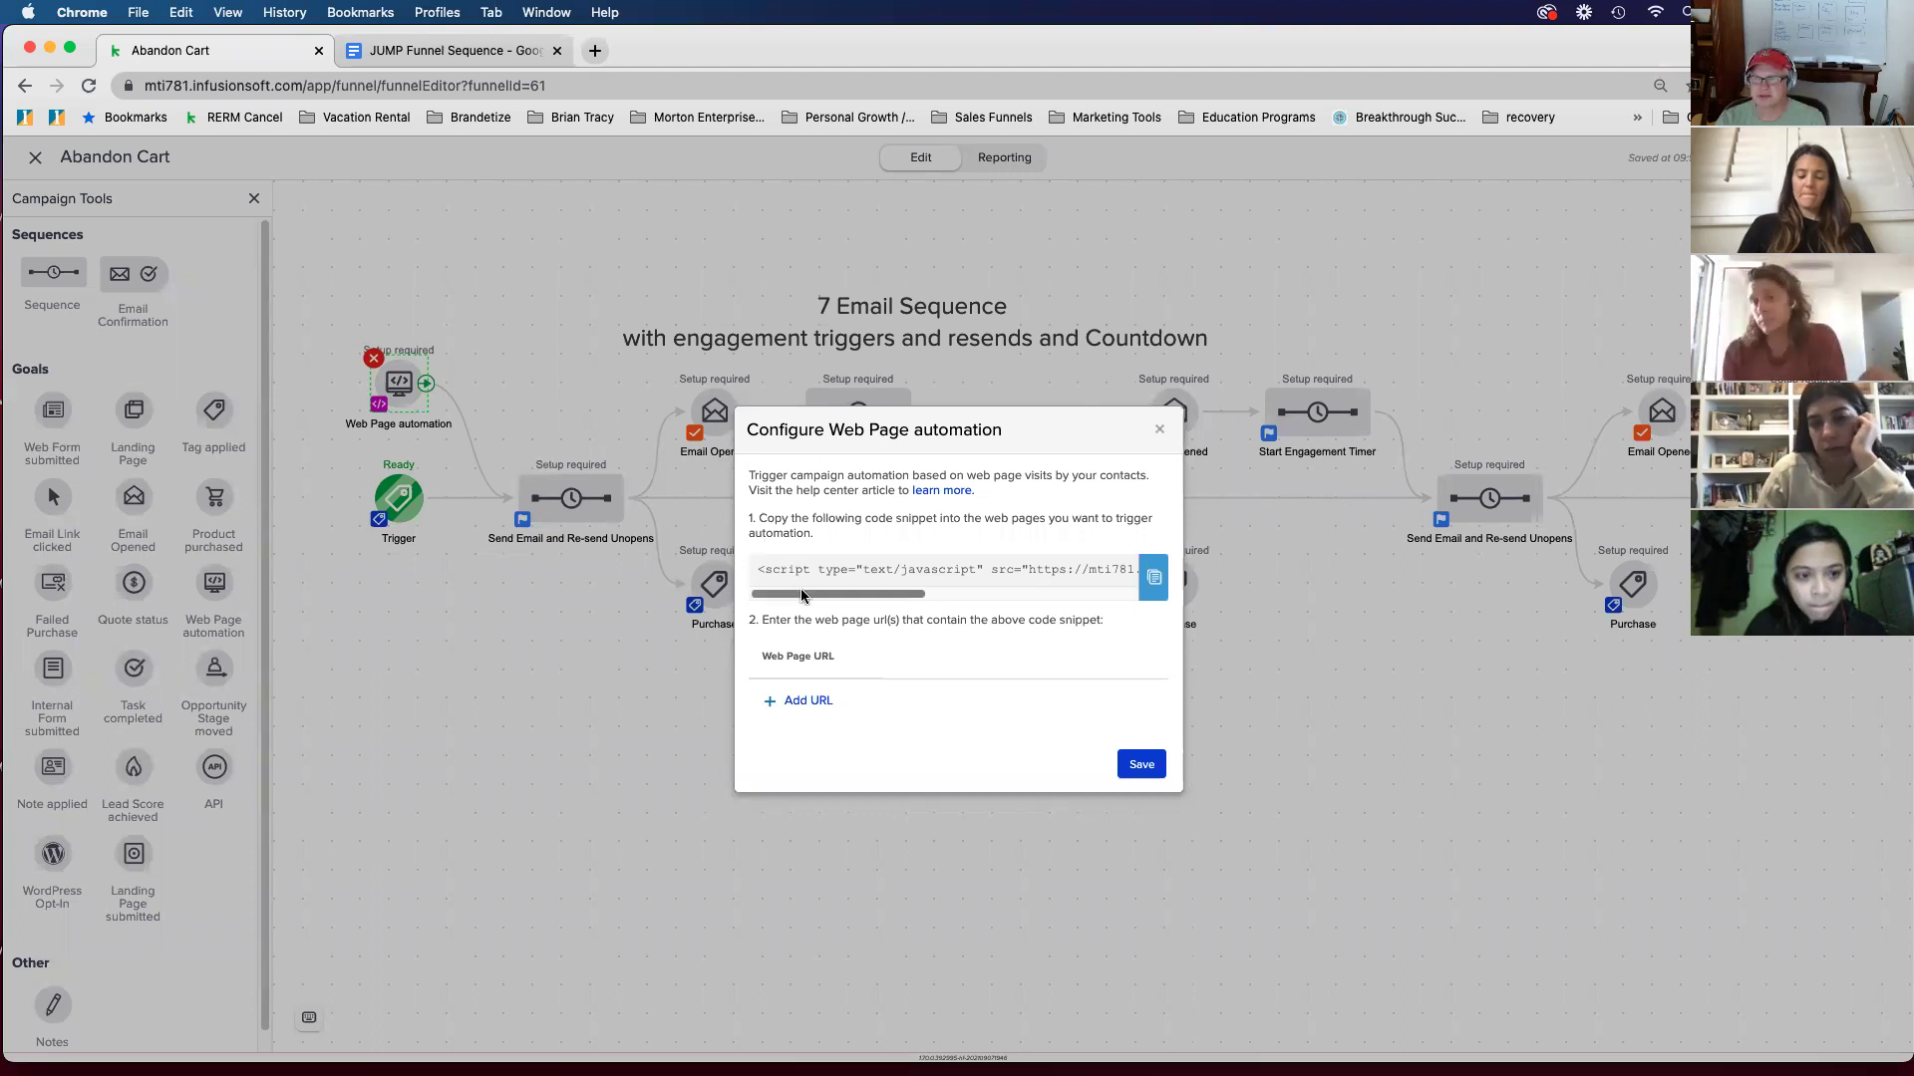
pyautogui.moveTo(826, 596)
pyautogui.mouseDown()
pyautogui.moveTo(989, 594)
pyautogui.moveTo(842, 595)
pyautogui.mouseUp()
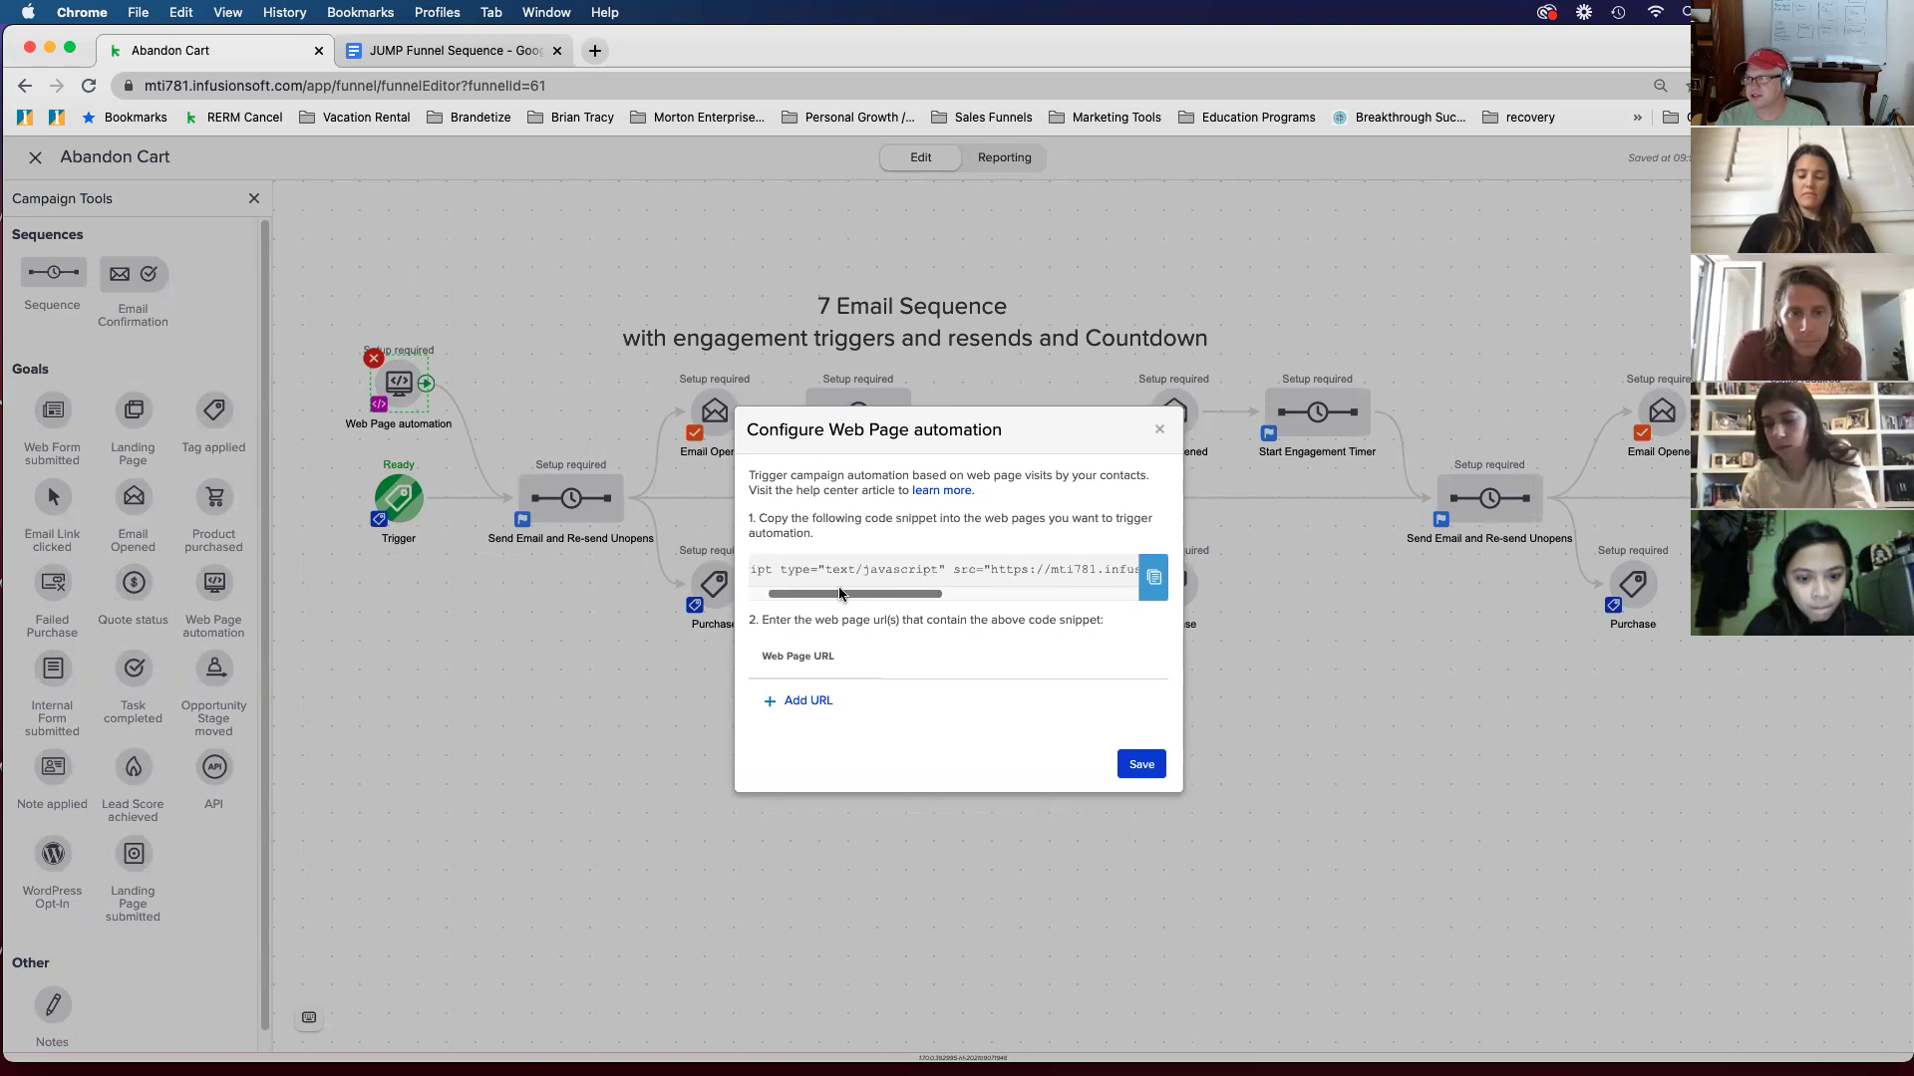
pyautogui.click(1153, 579)
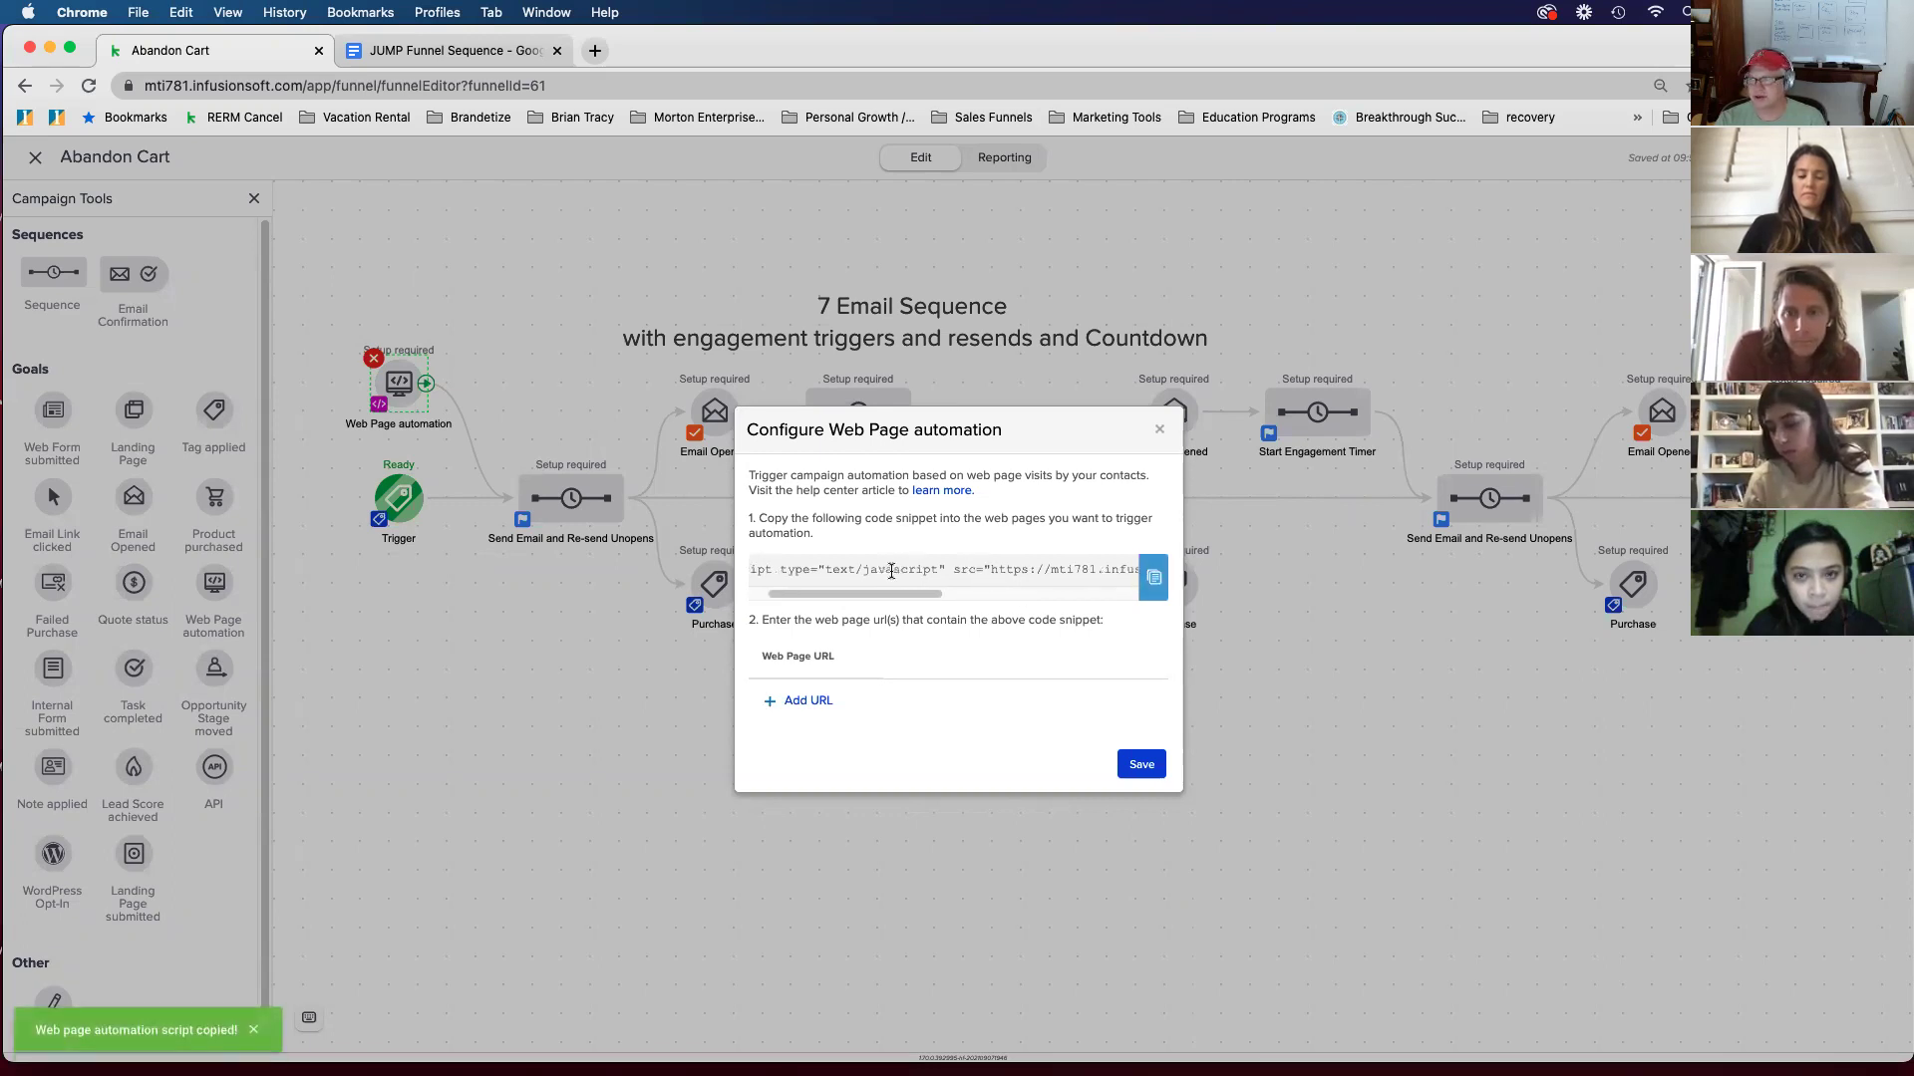
pyautogui.click(808, 701)
pyautogui.click(837, 697)
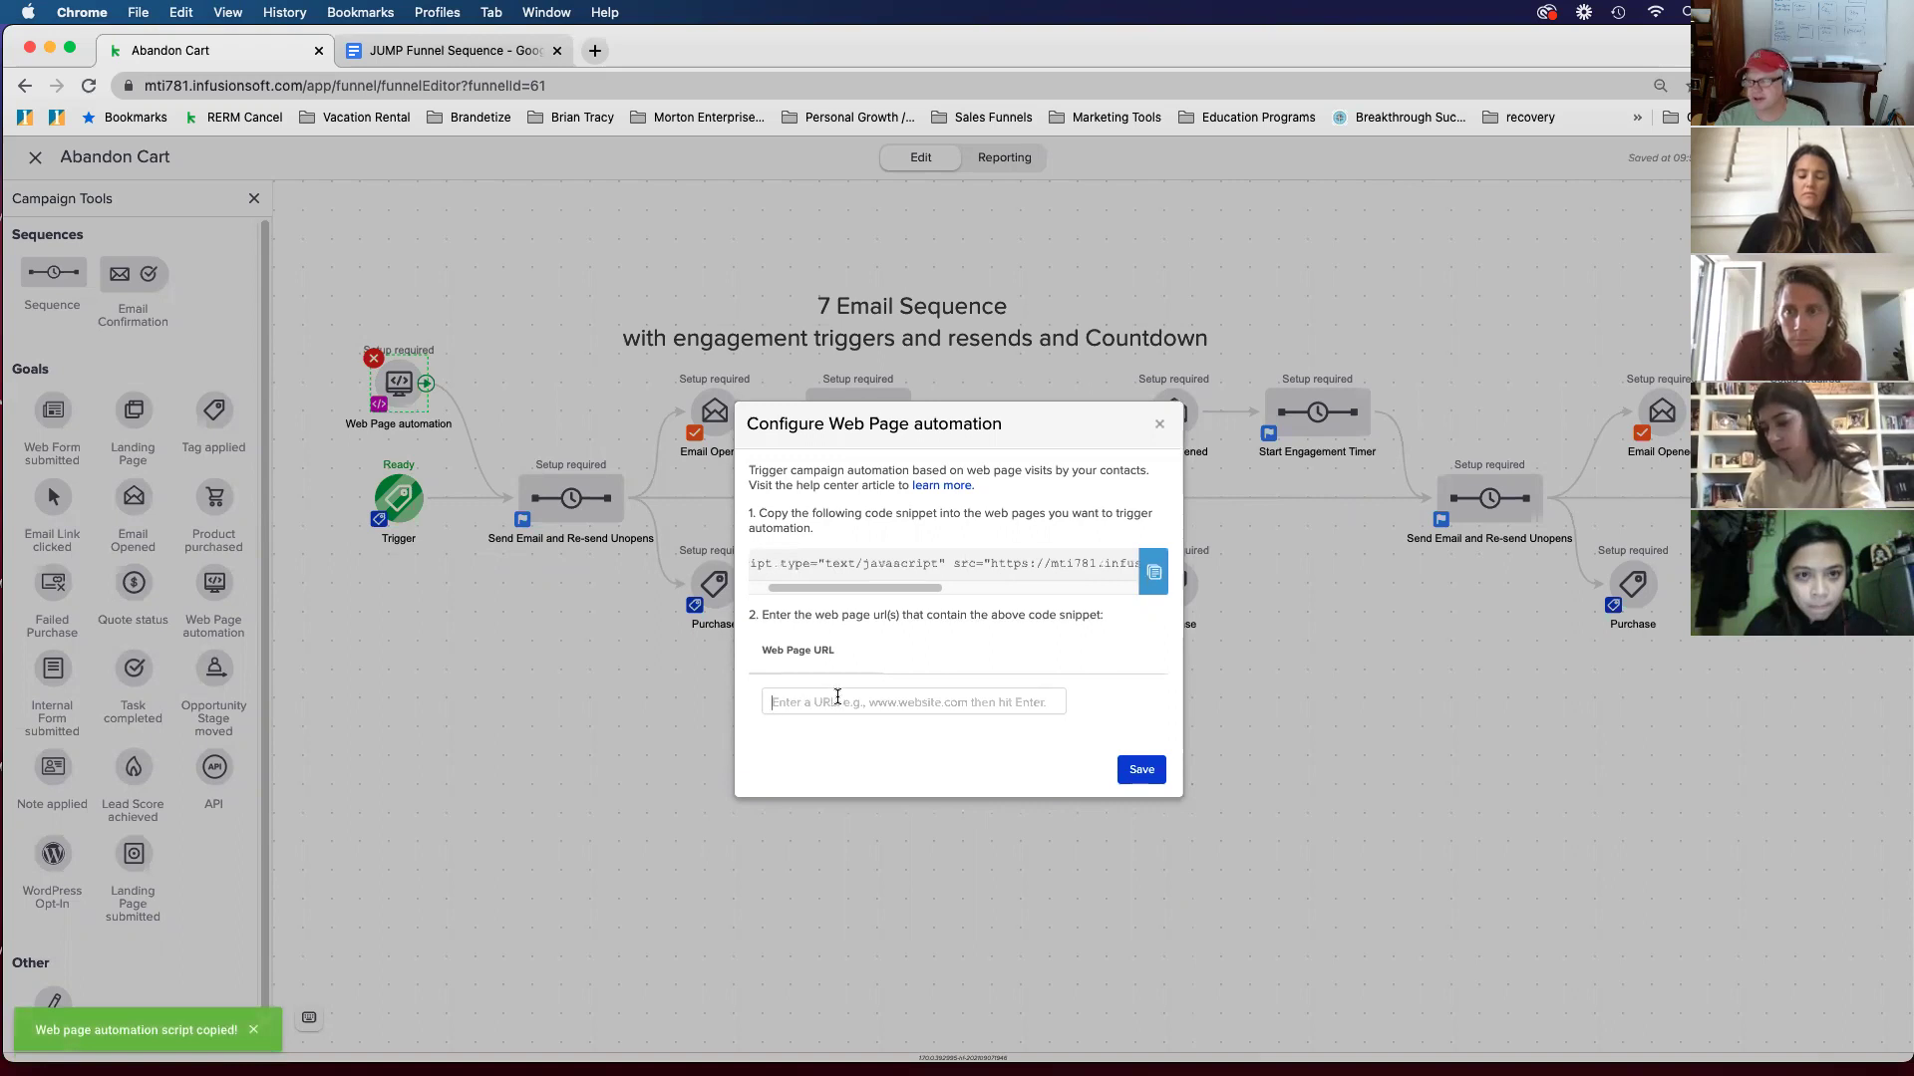
pyautogui.write('http')
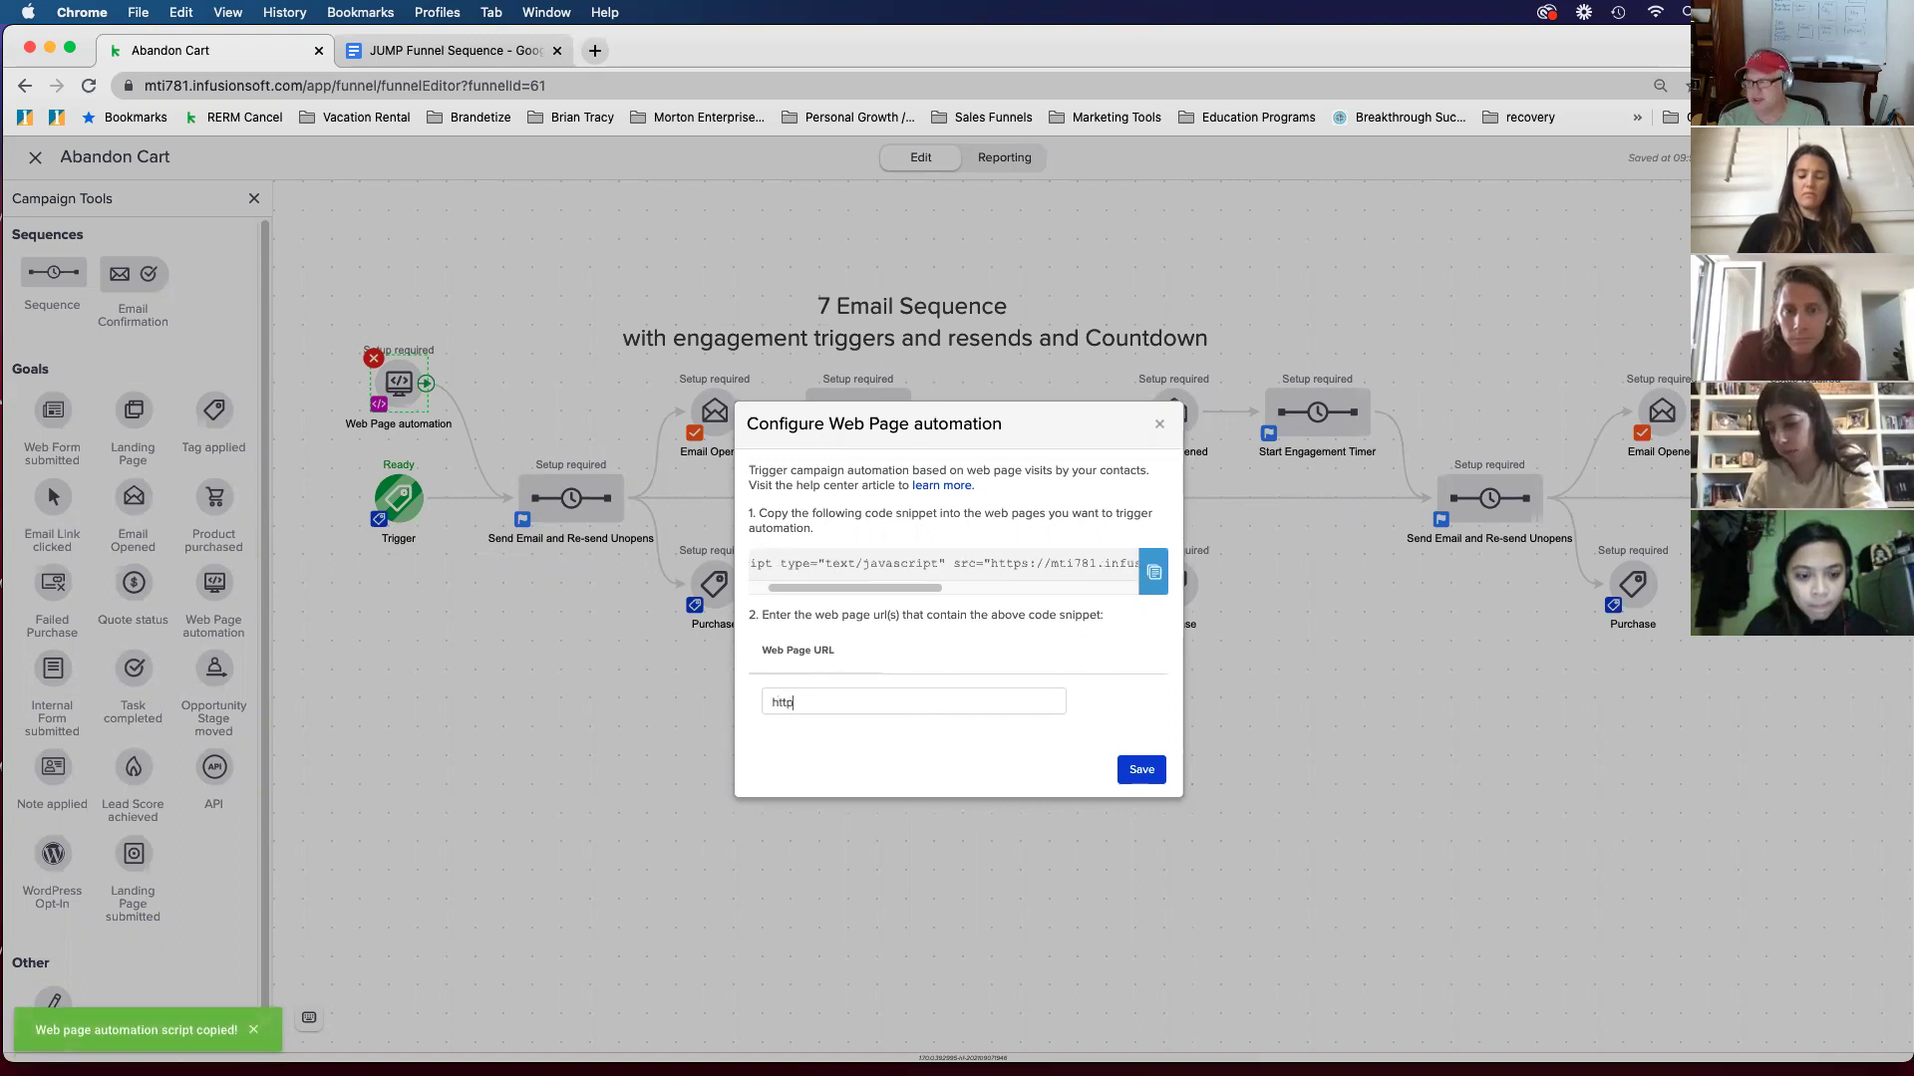
pyautogui.press('BackSpace')
pyautogui.press('BackSpace')
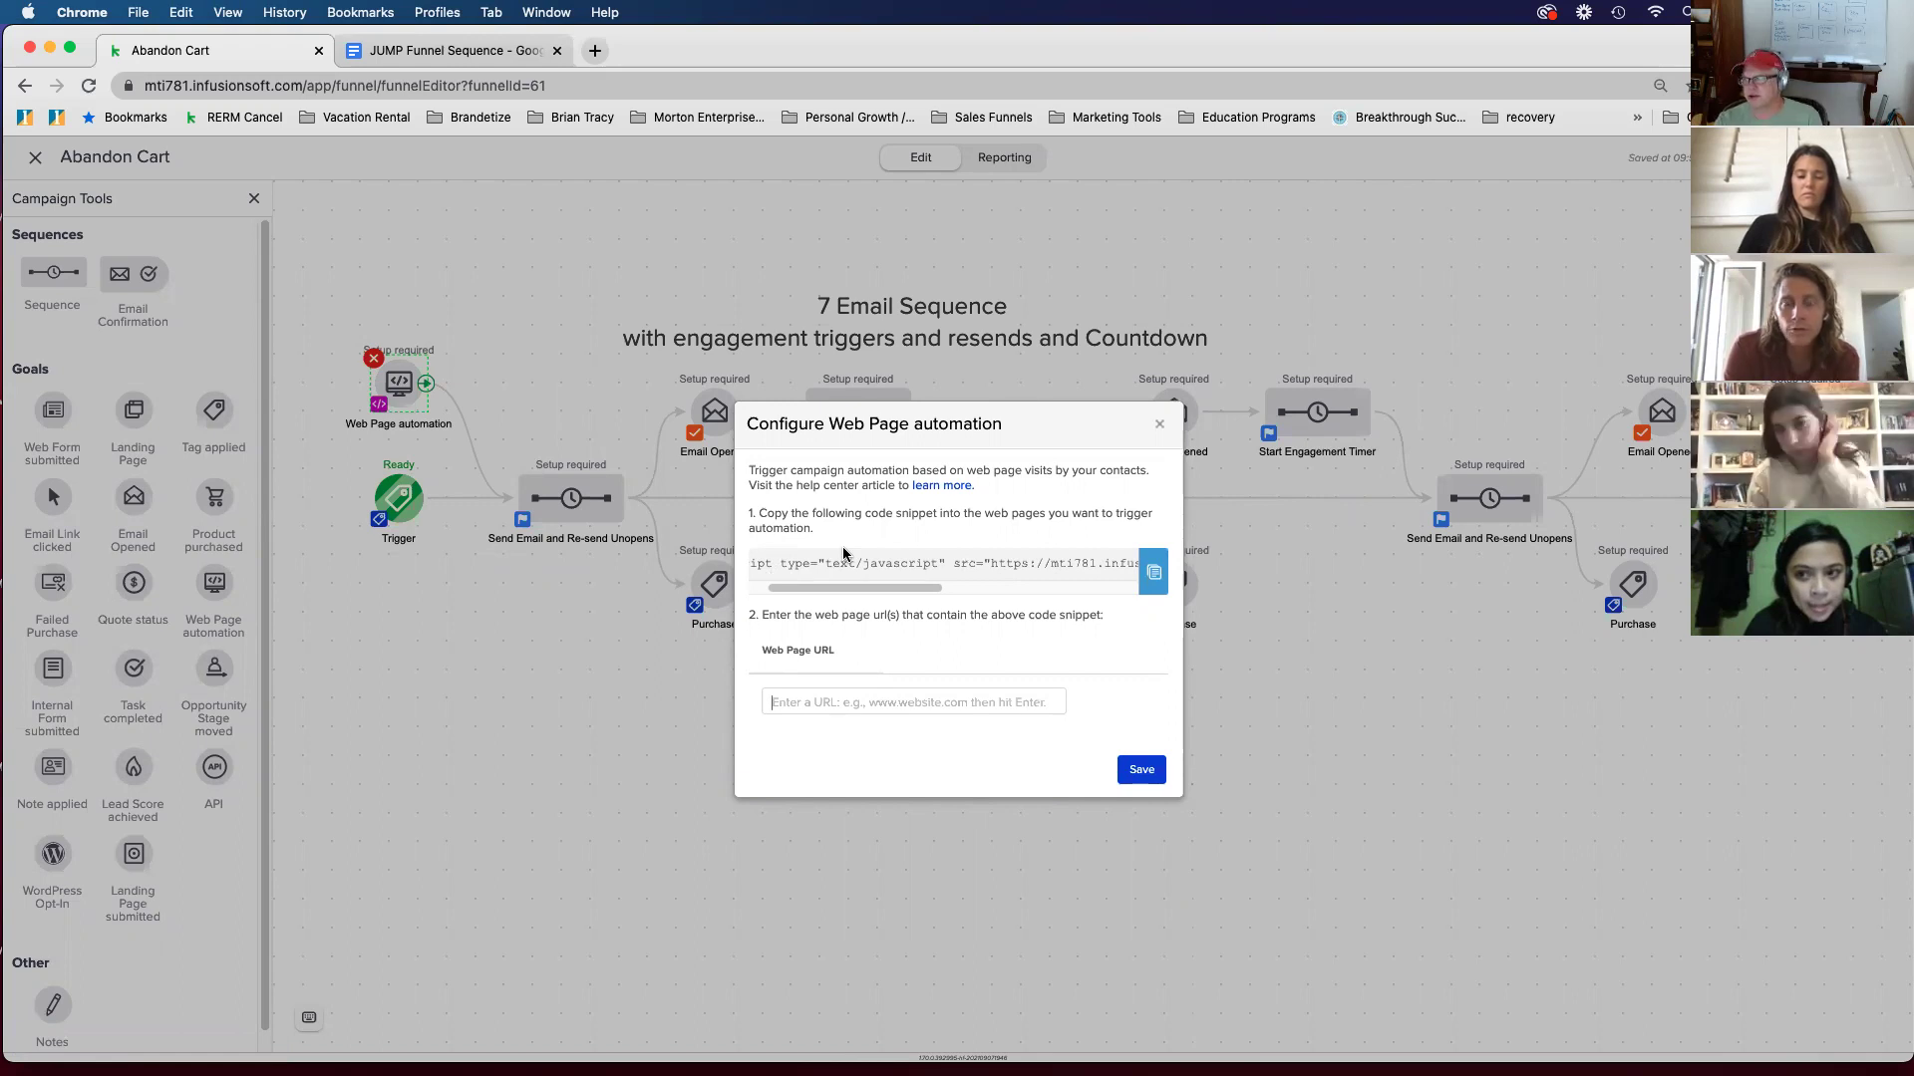
pyautogui.click(1160, 423)
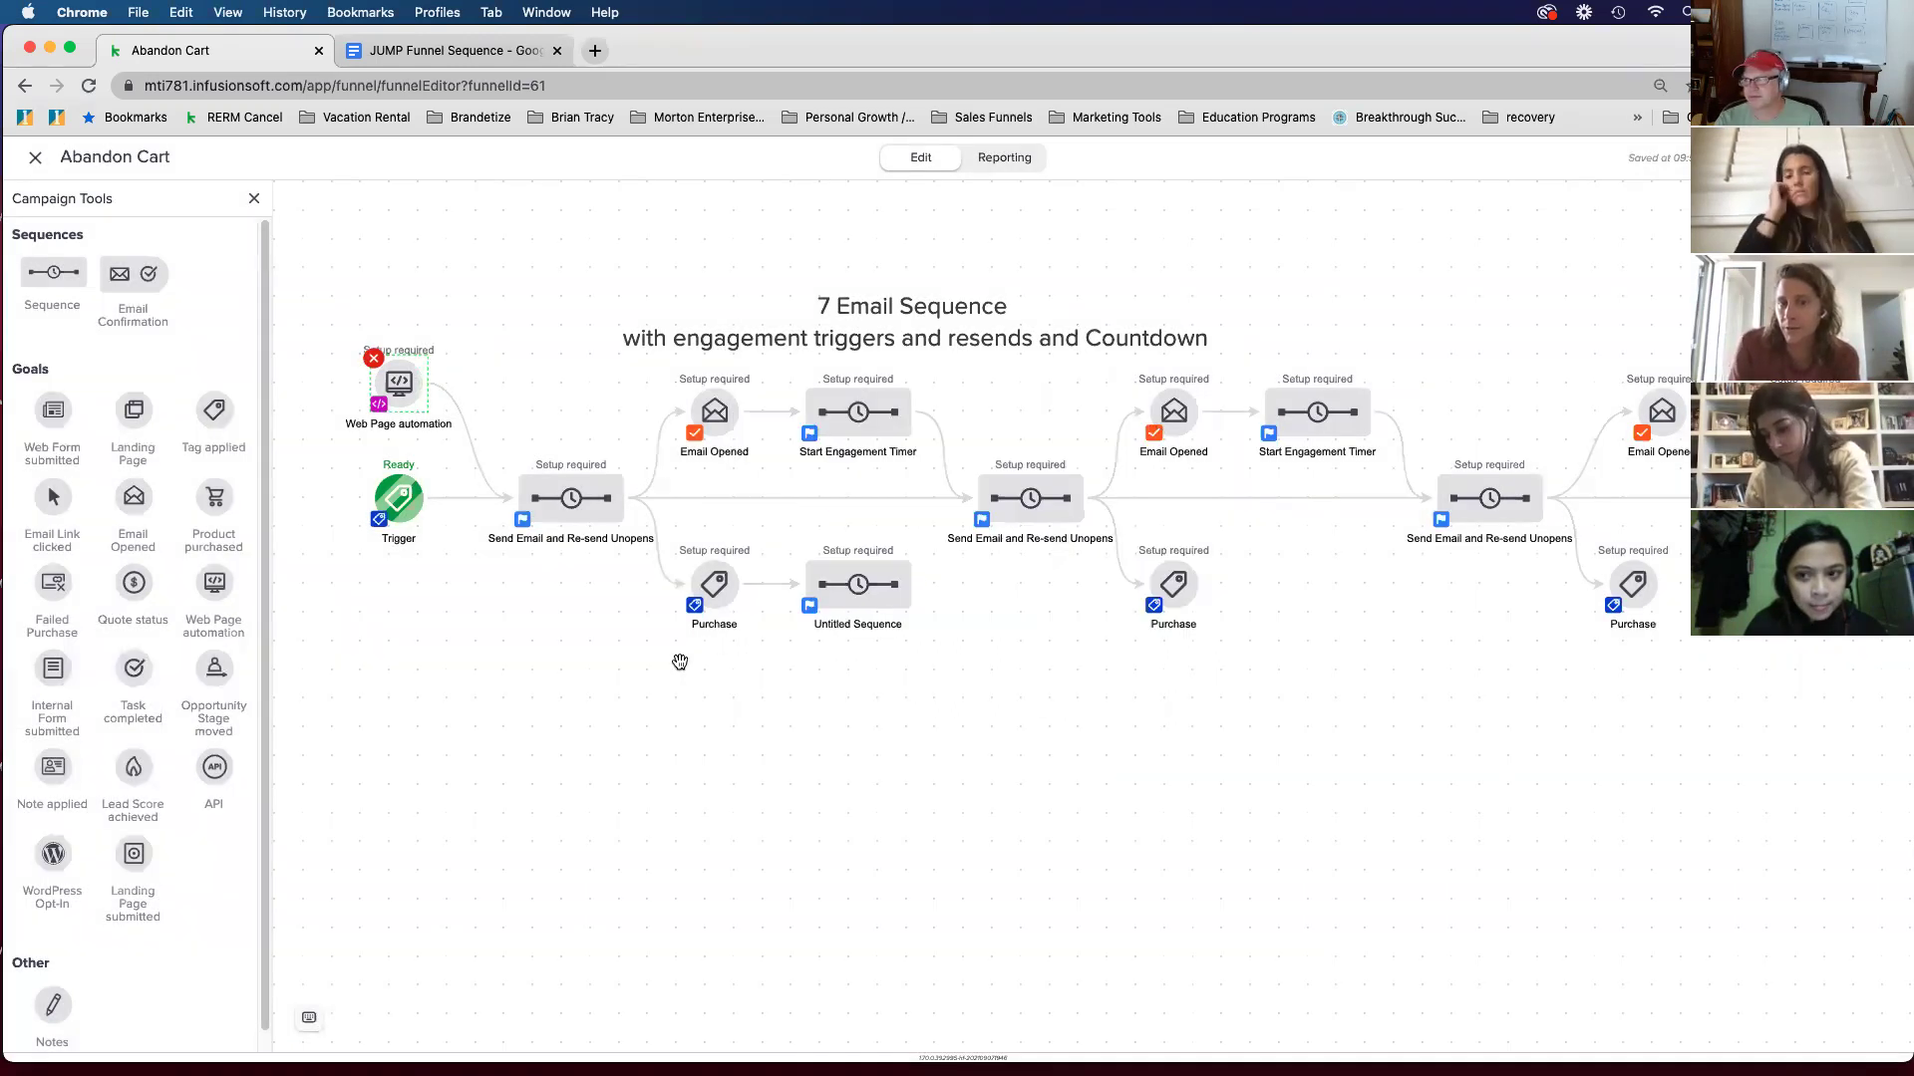
# Step: Remove the connection from the Web Page automation goal to the first email sequence and move the goal above the campaign title
pyautogui.moveTo(582, 647); pyautogui.dragTo(568, 744)
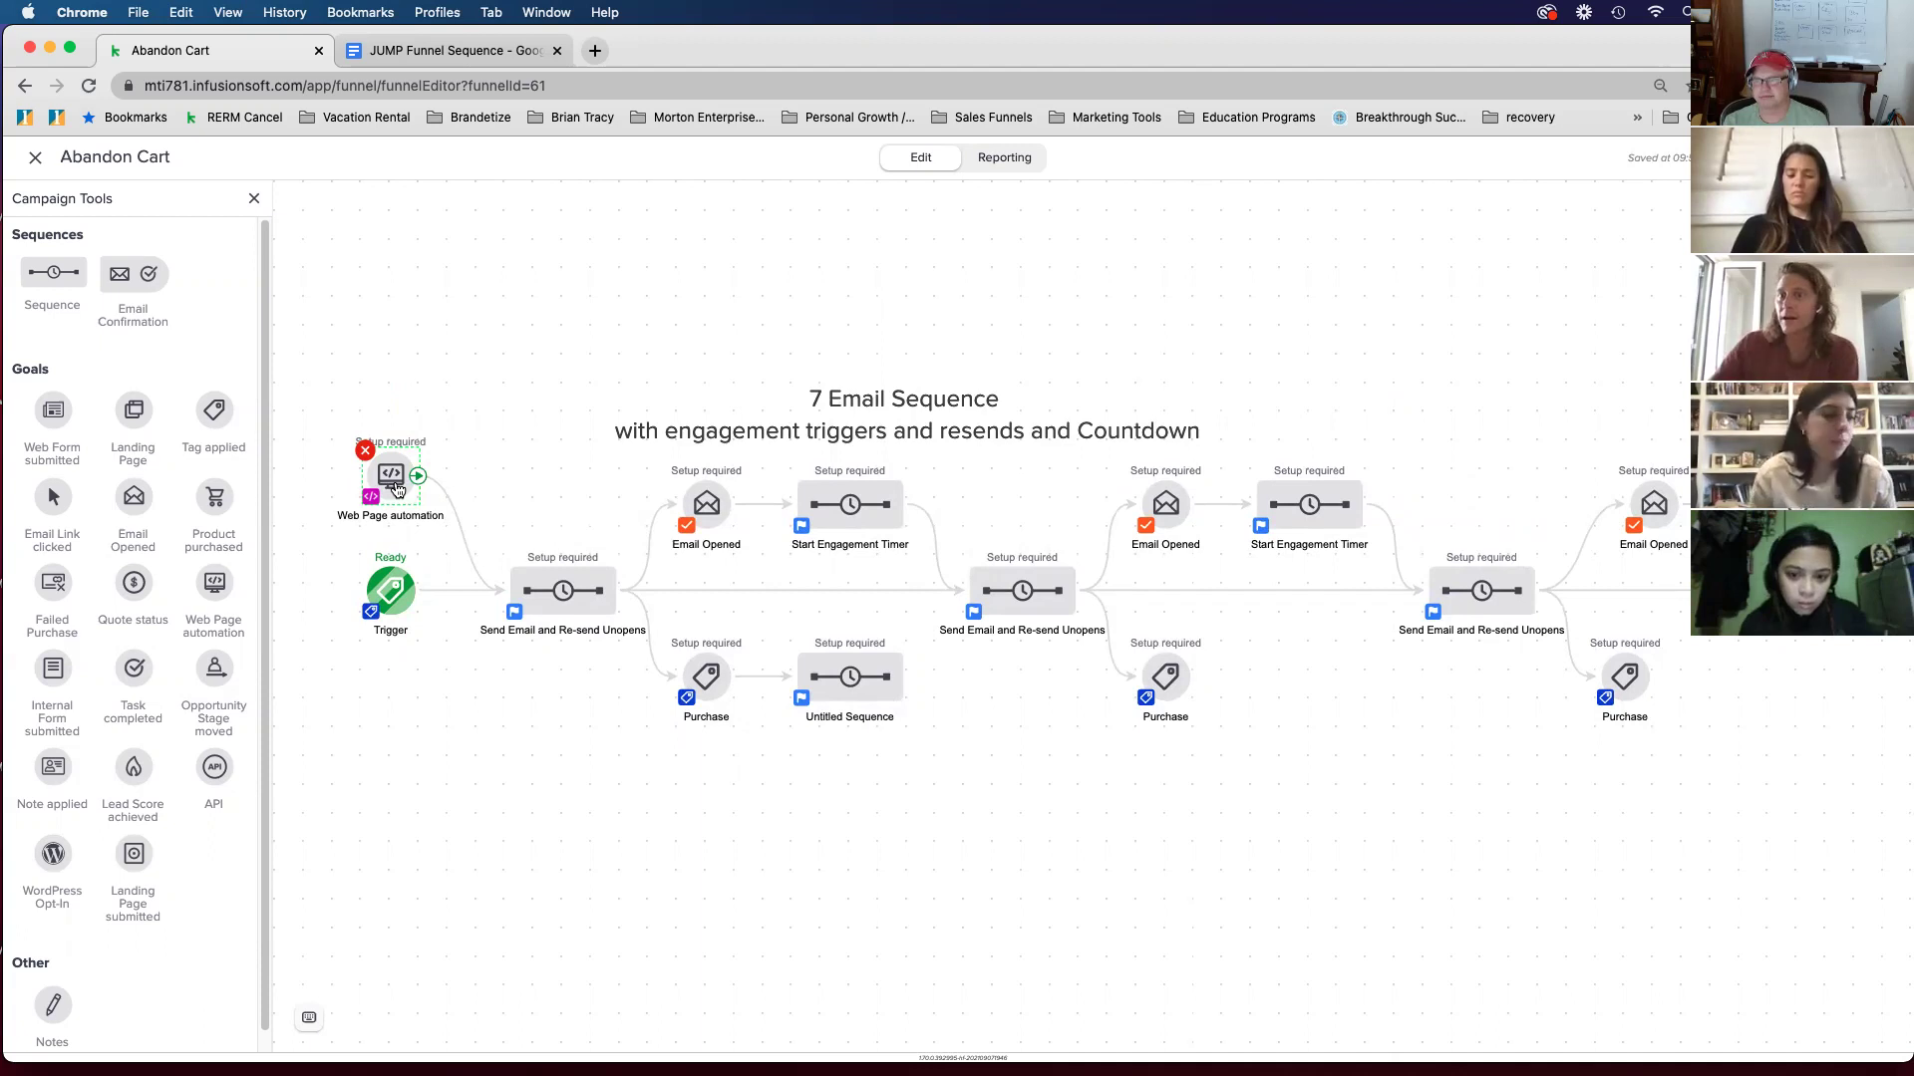
pyautogui.moveTo(418, 475); pyautogui.dragTo(506, 591)
pyautogui.press('Delete')
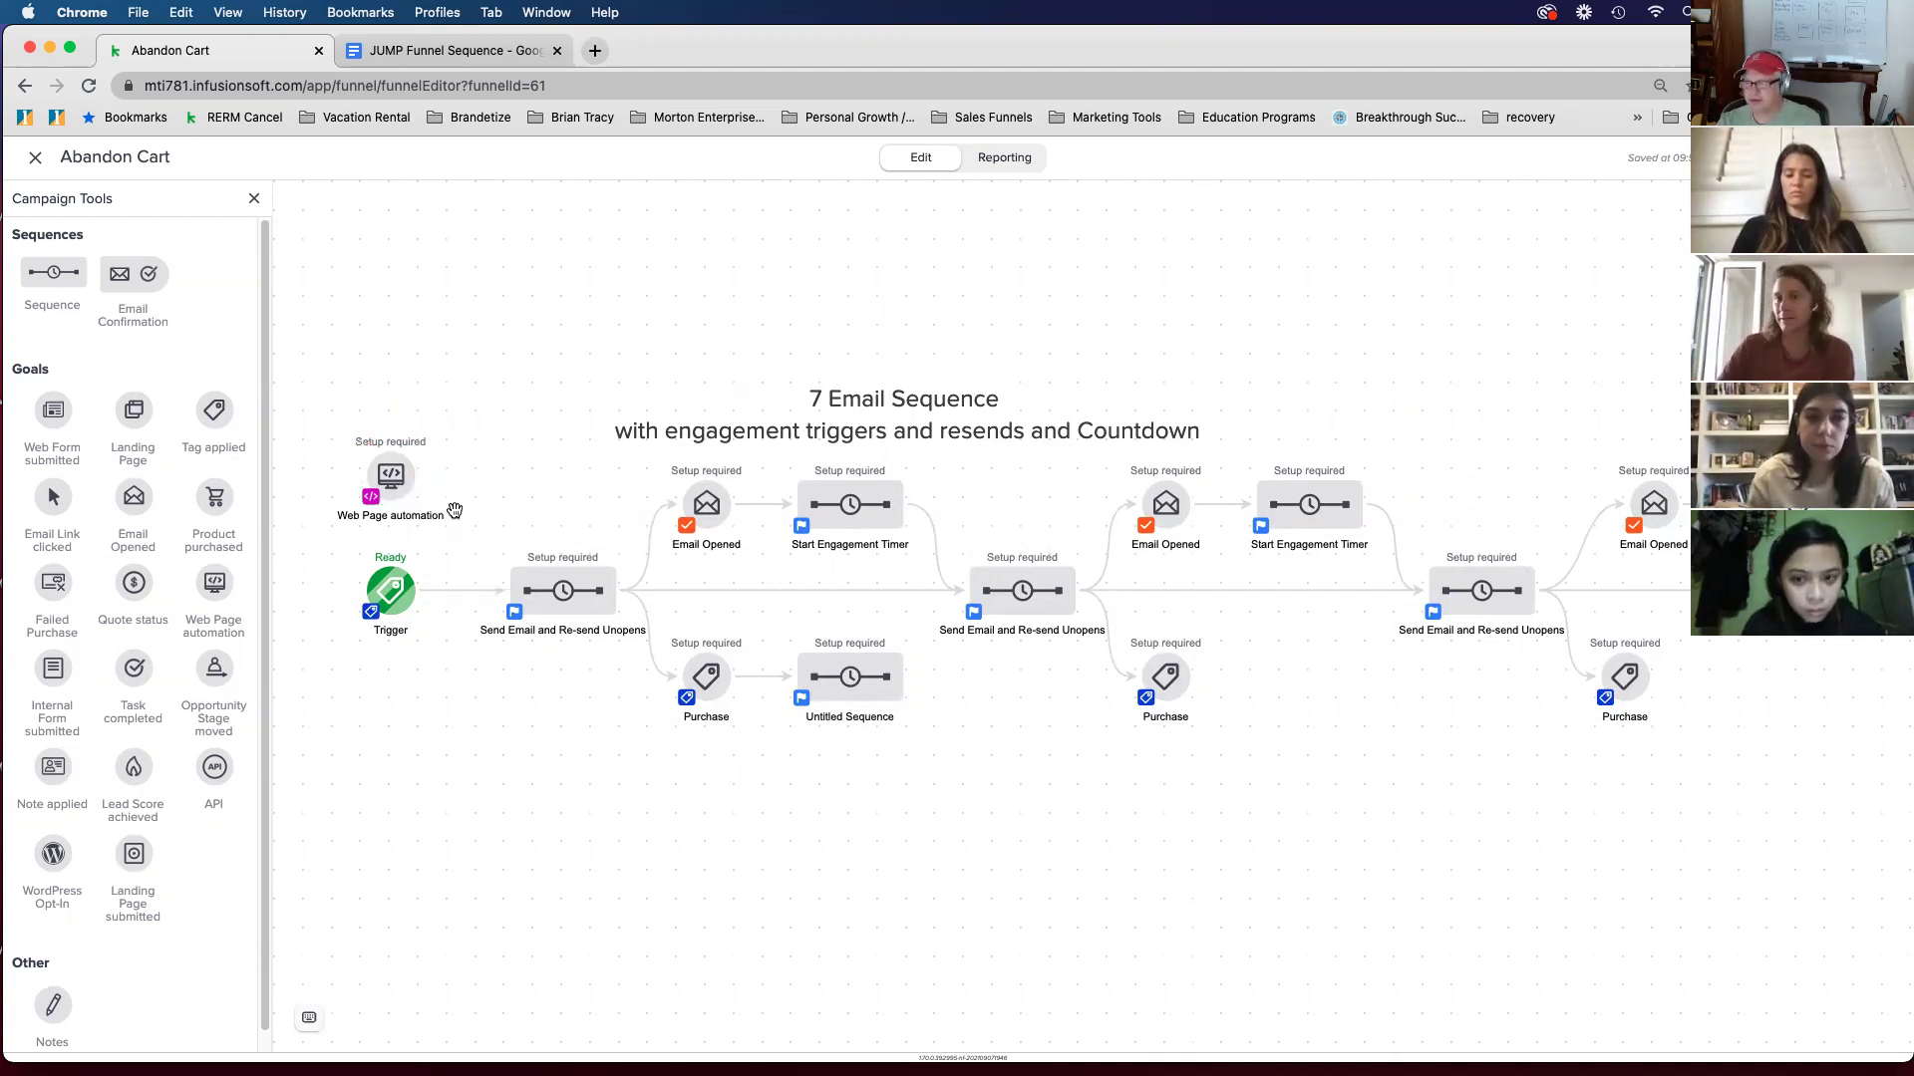
pyautogui.moveTo(398, 484); pyautogui.dragTo(388, 275)
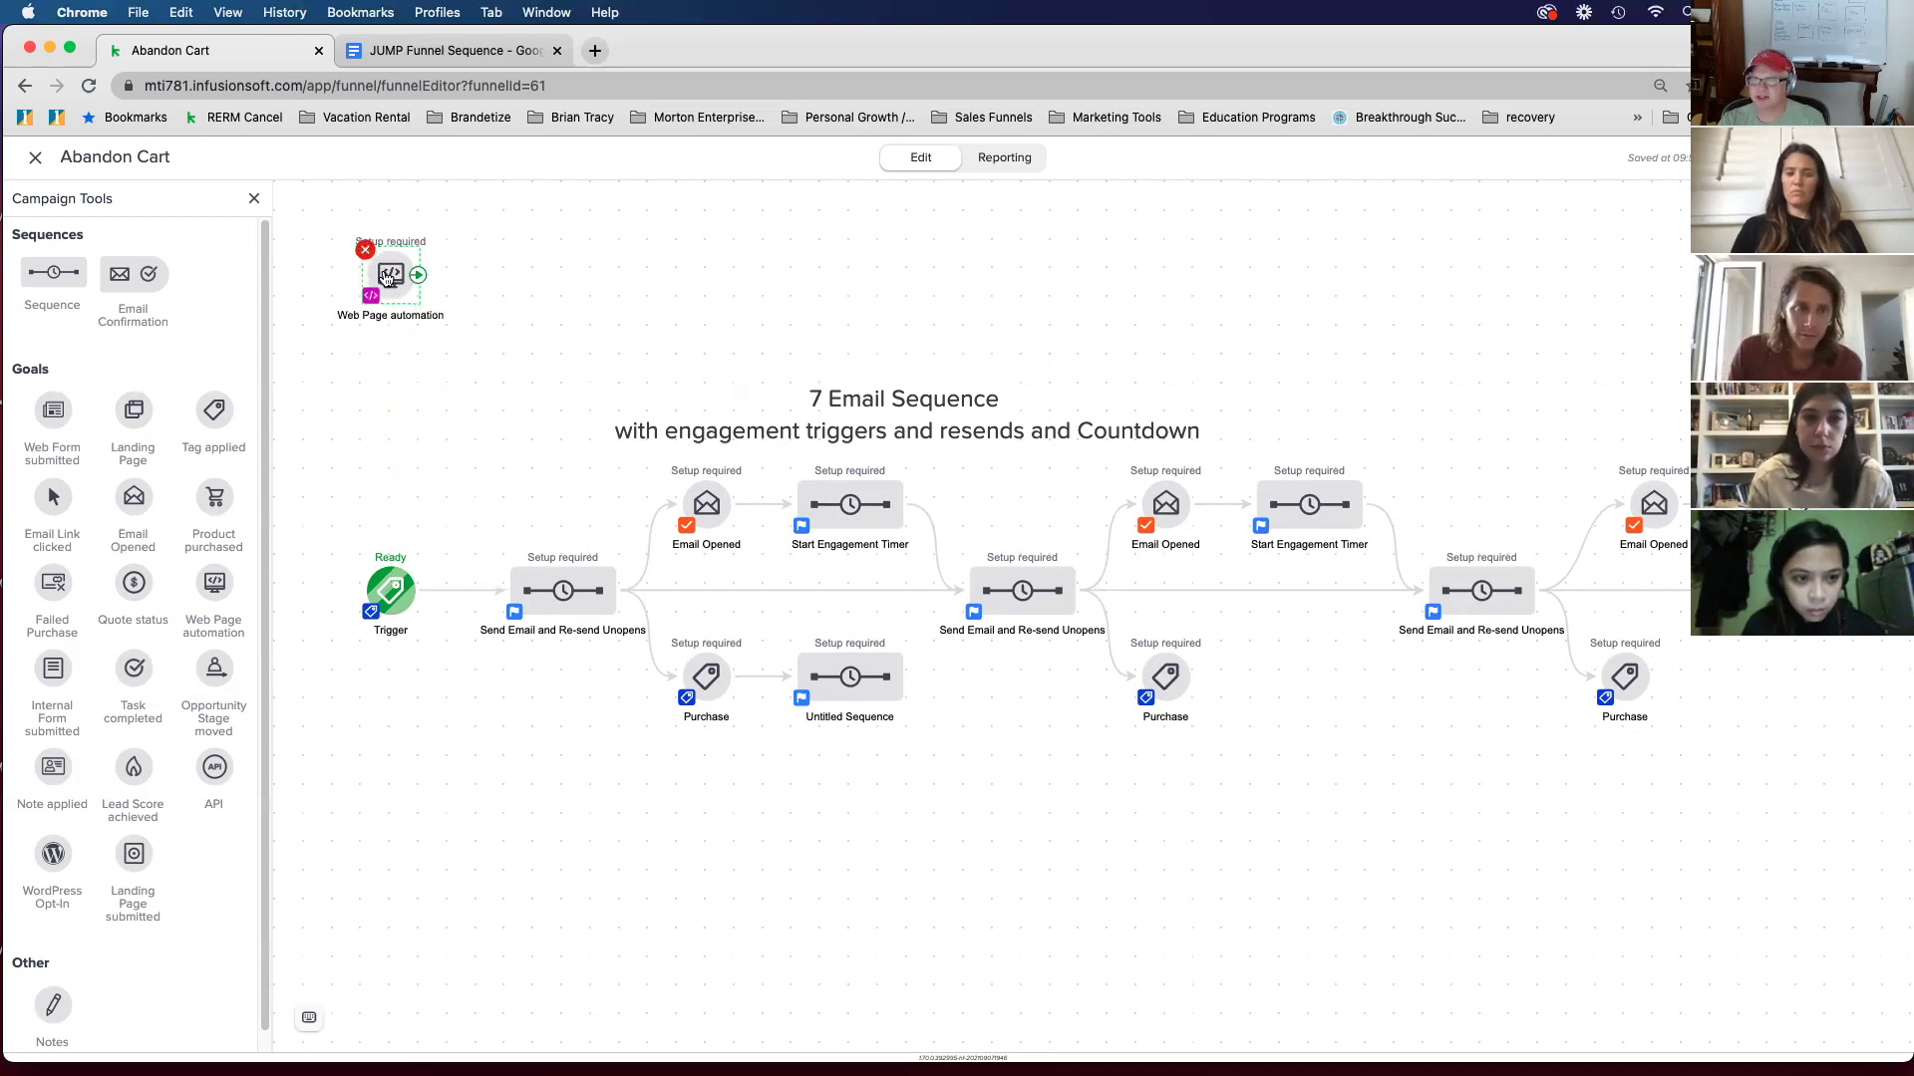
# Step: Add a new sequence connected from the Web Page automation goal and place an Apply/Remove Tag step after its Start
pyautogui.moveTo(52, 272); pyautogui.dragTo(564, 277)
pyautogui.moveTo(421, 276); pyautogui.dragTo(533, 285)
pyautogui.doubleClick(563, 285)
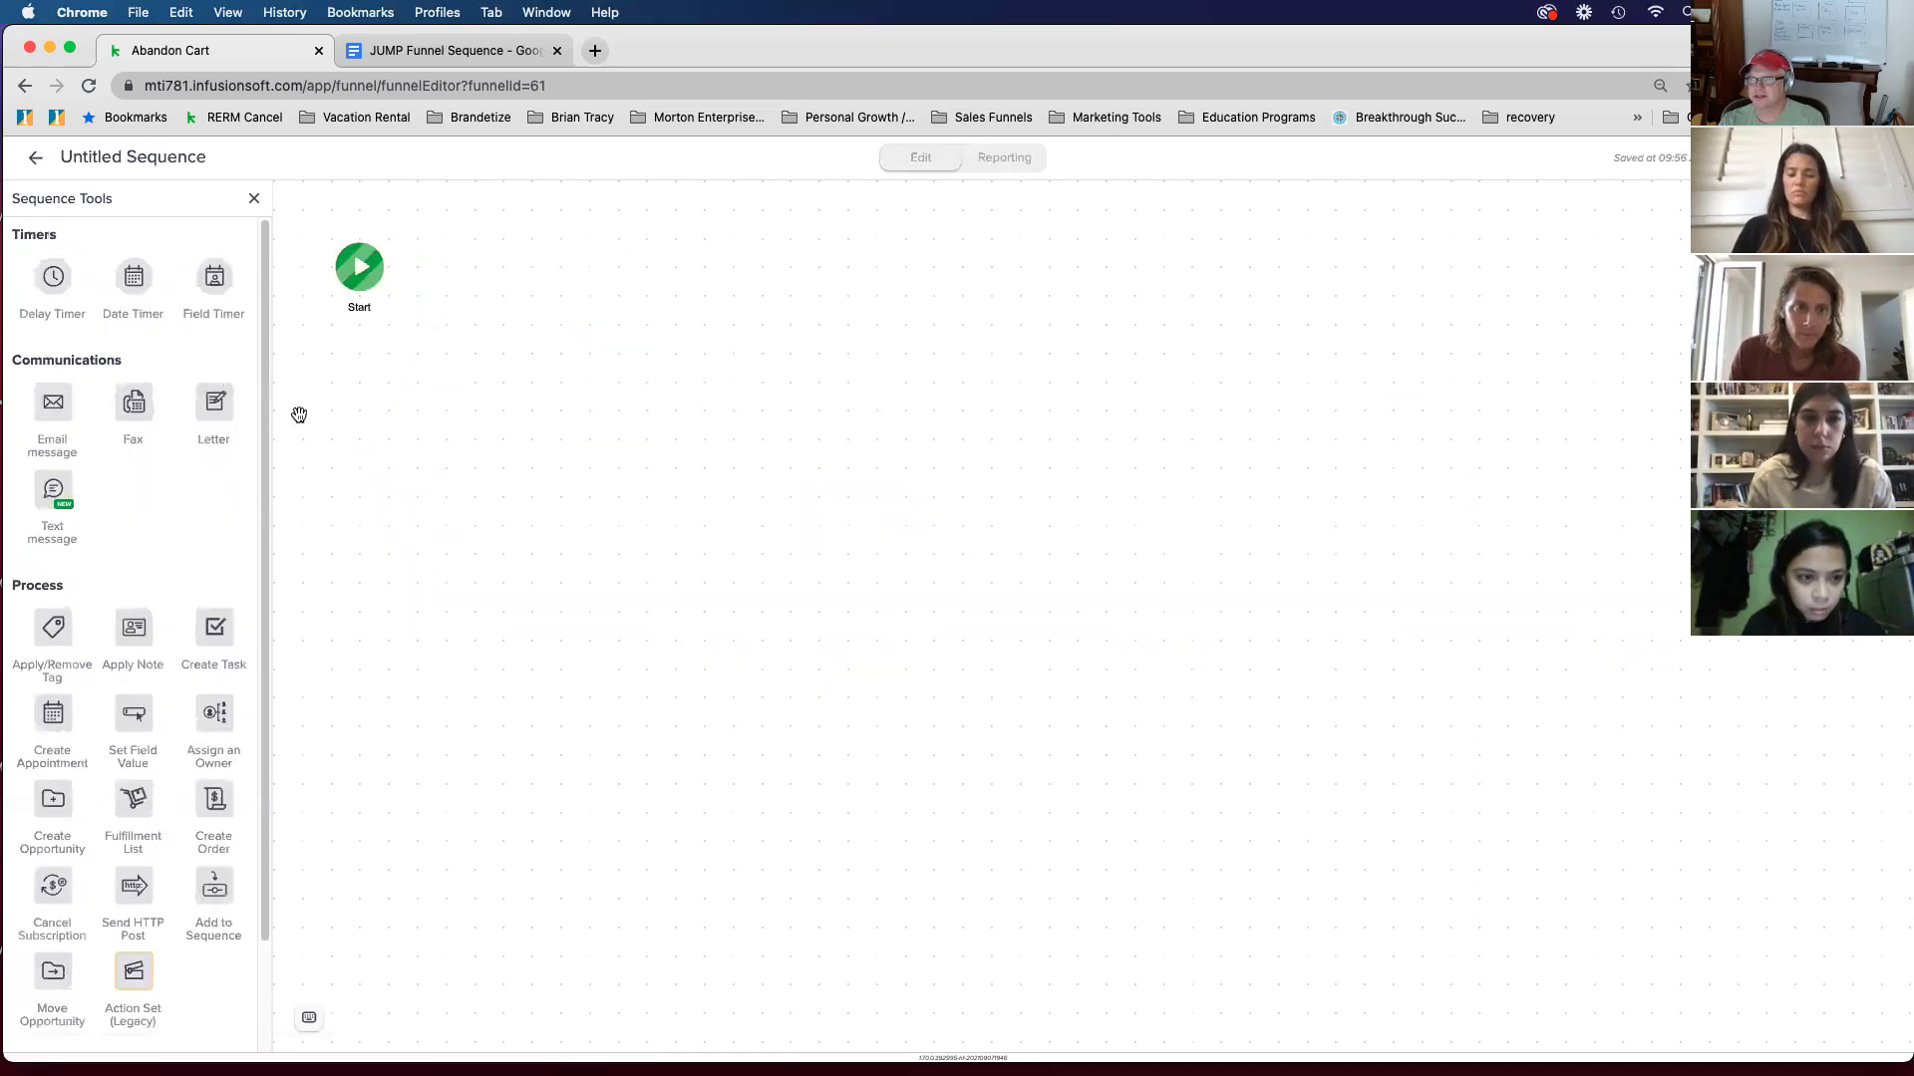
pyautogui.moveTo(56, 633); pyautogui.dragTo(492, 270)
pyautogui.click(491, 270)
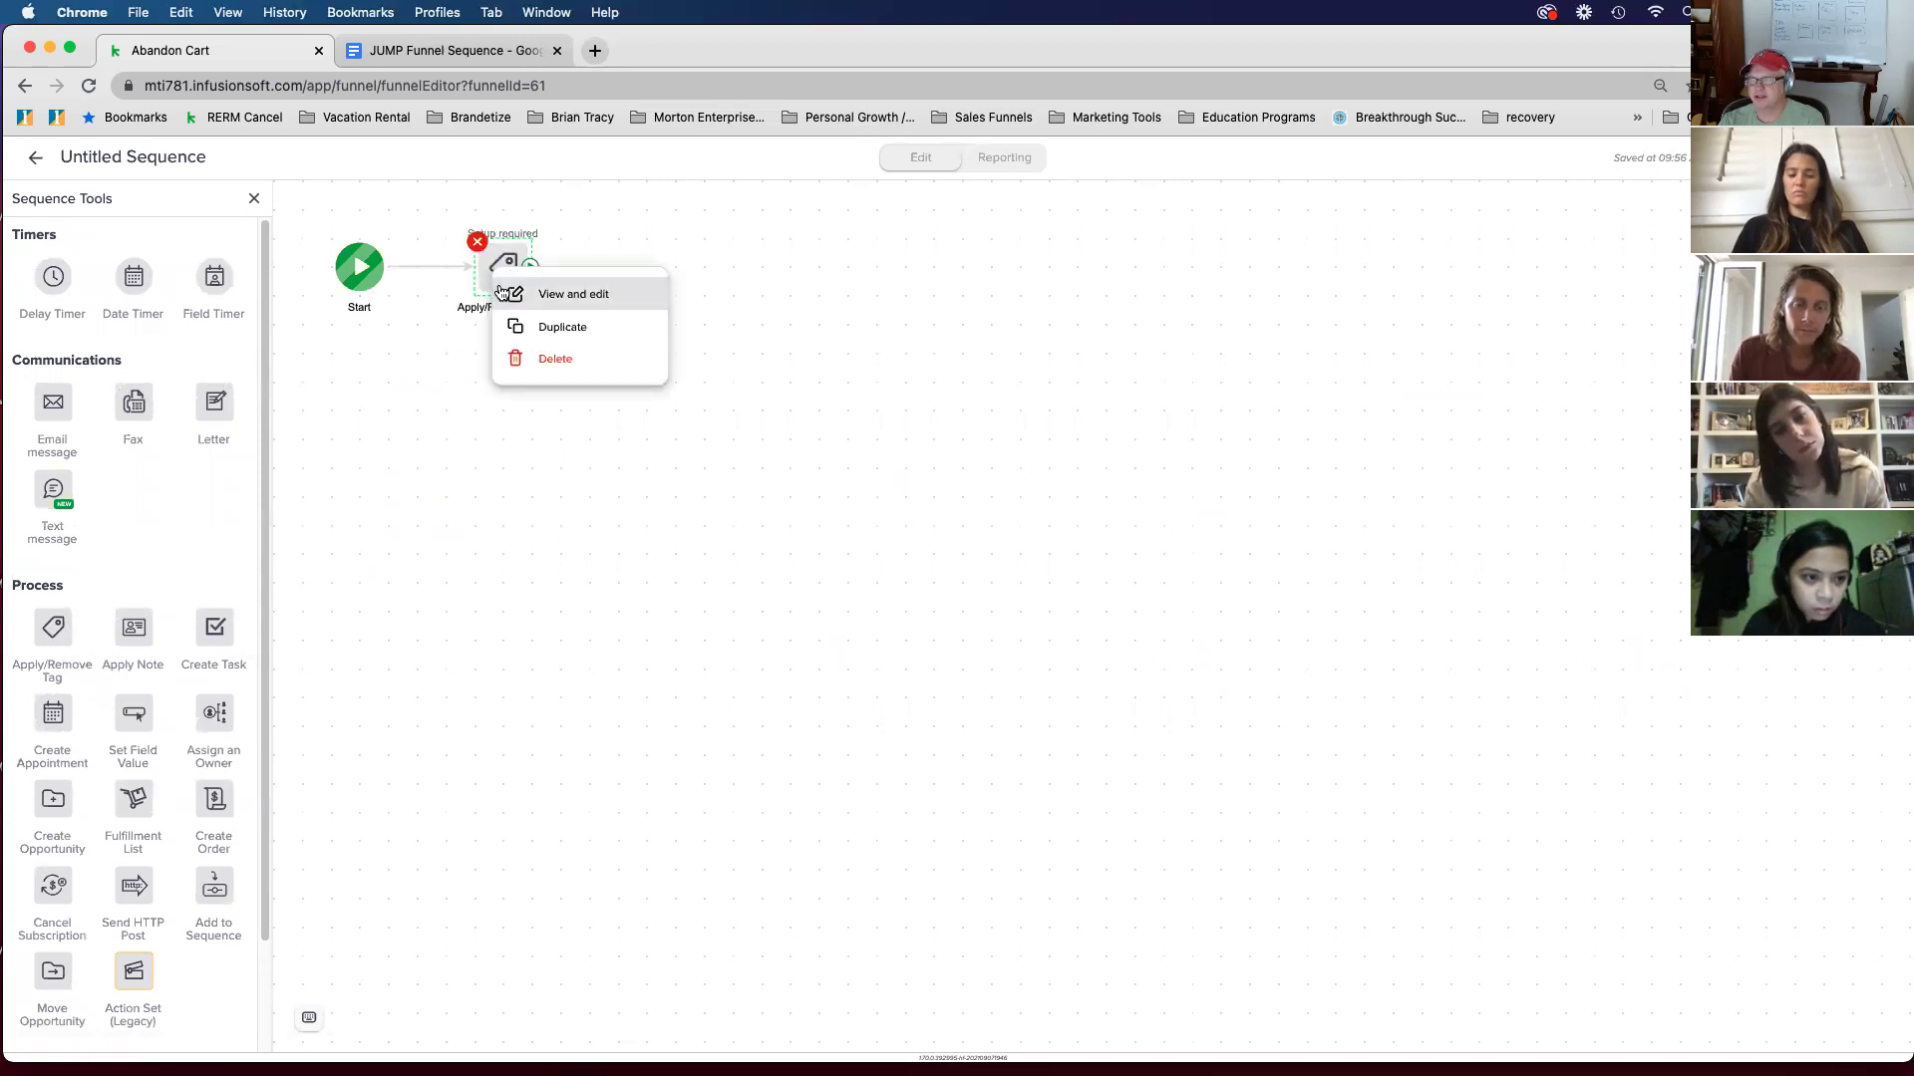
pyautogui.click(503, 295)
pyautogui.click(847, 576)
pyautogui.click(869, 598)
pyautogui.write("2ekj'1o2ijr '2irj''3rj' i")
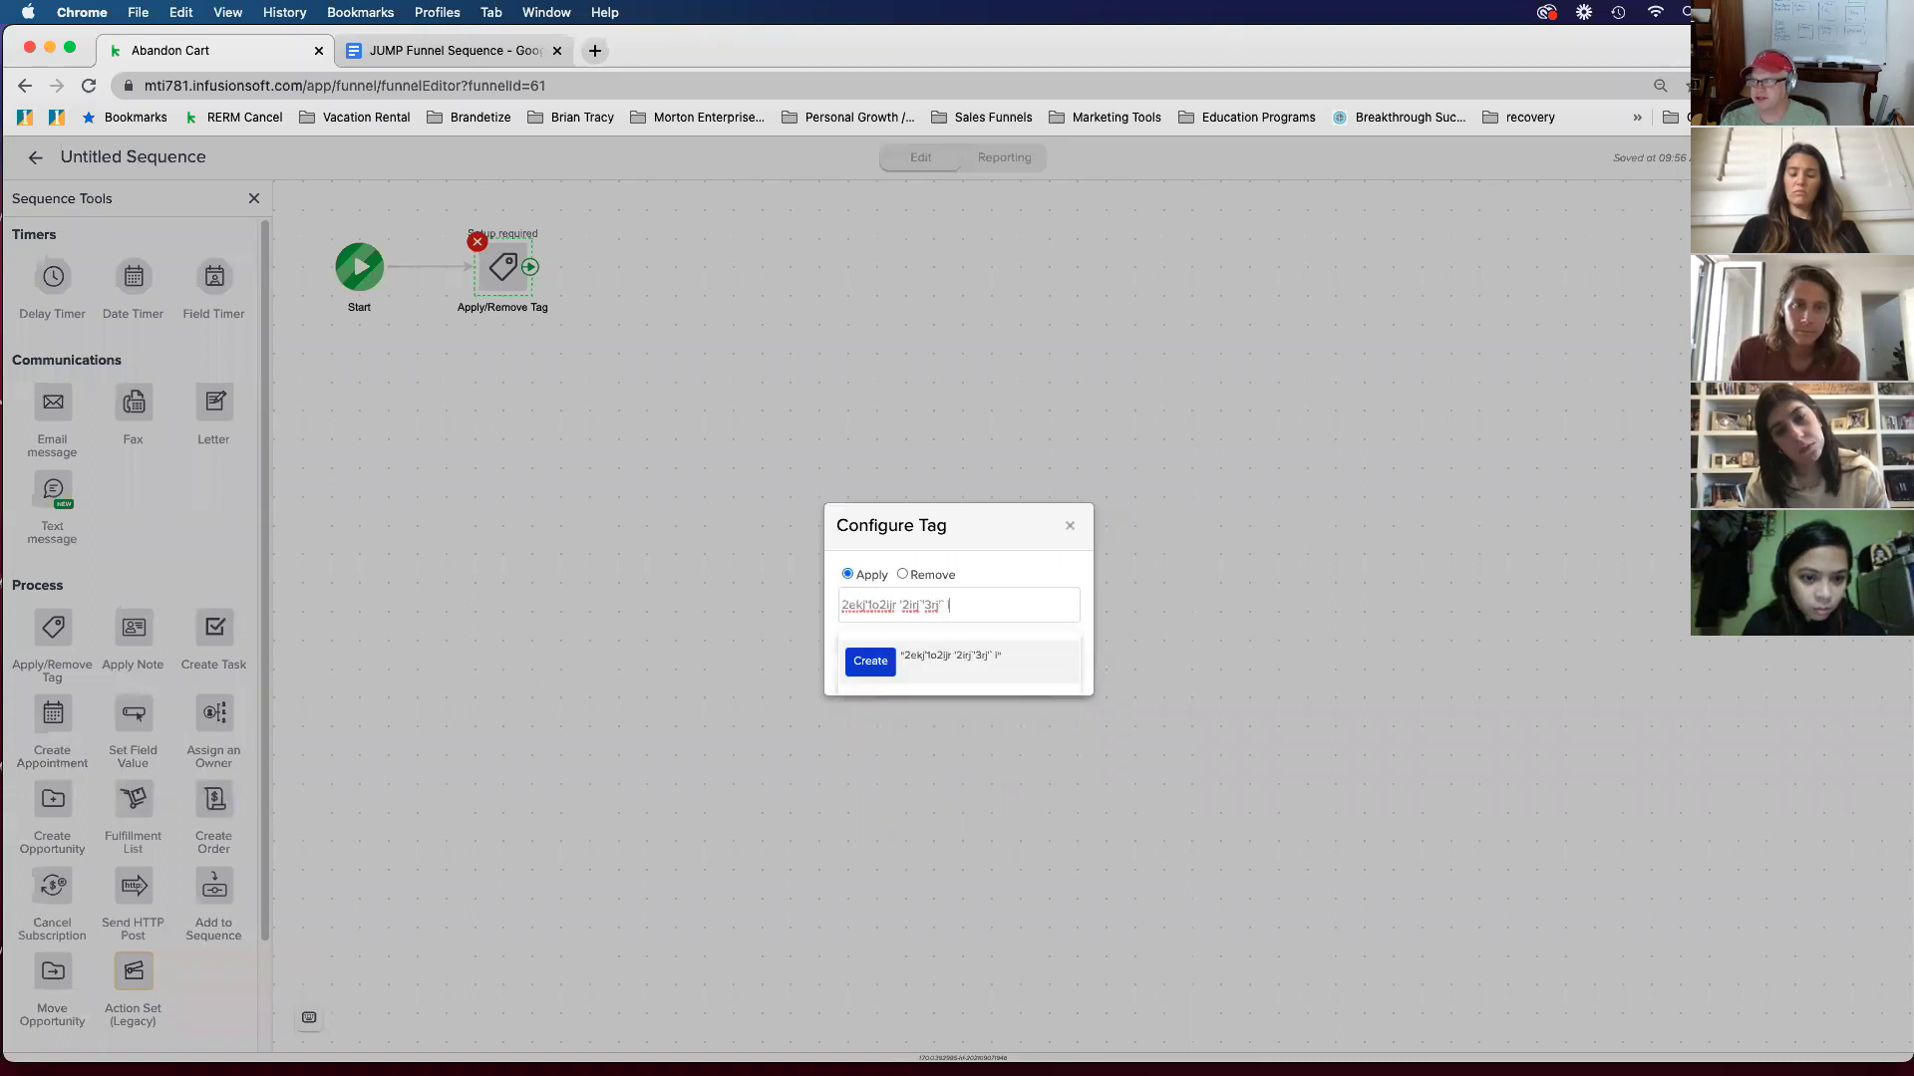
pyautogui.click(1067, 531)
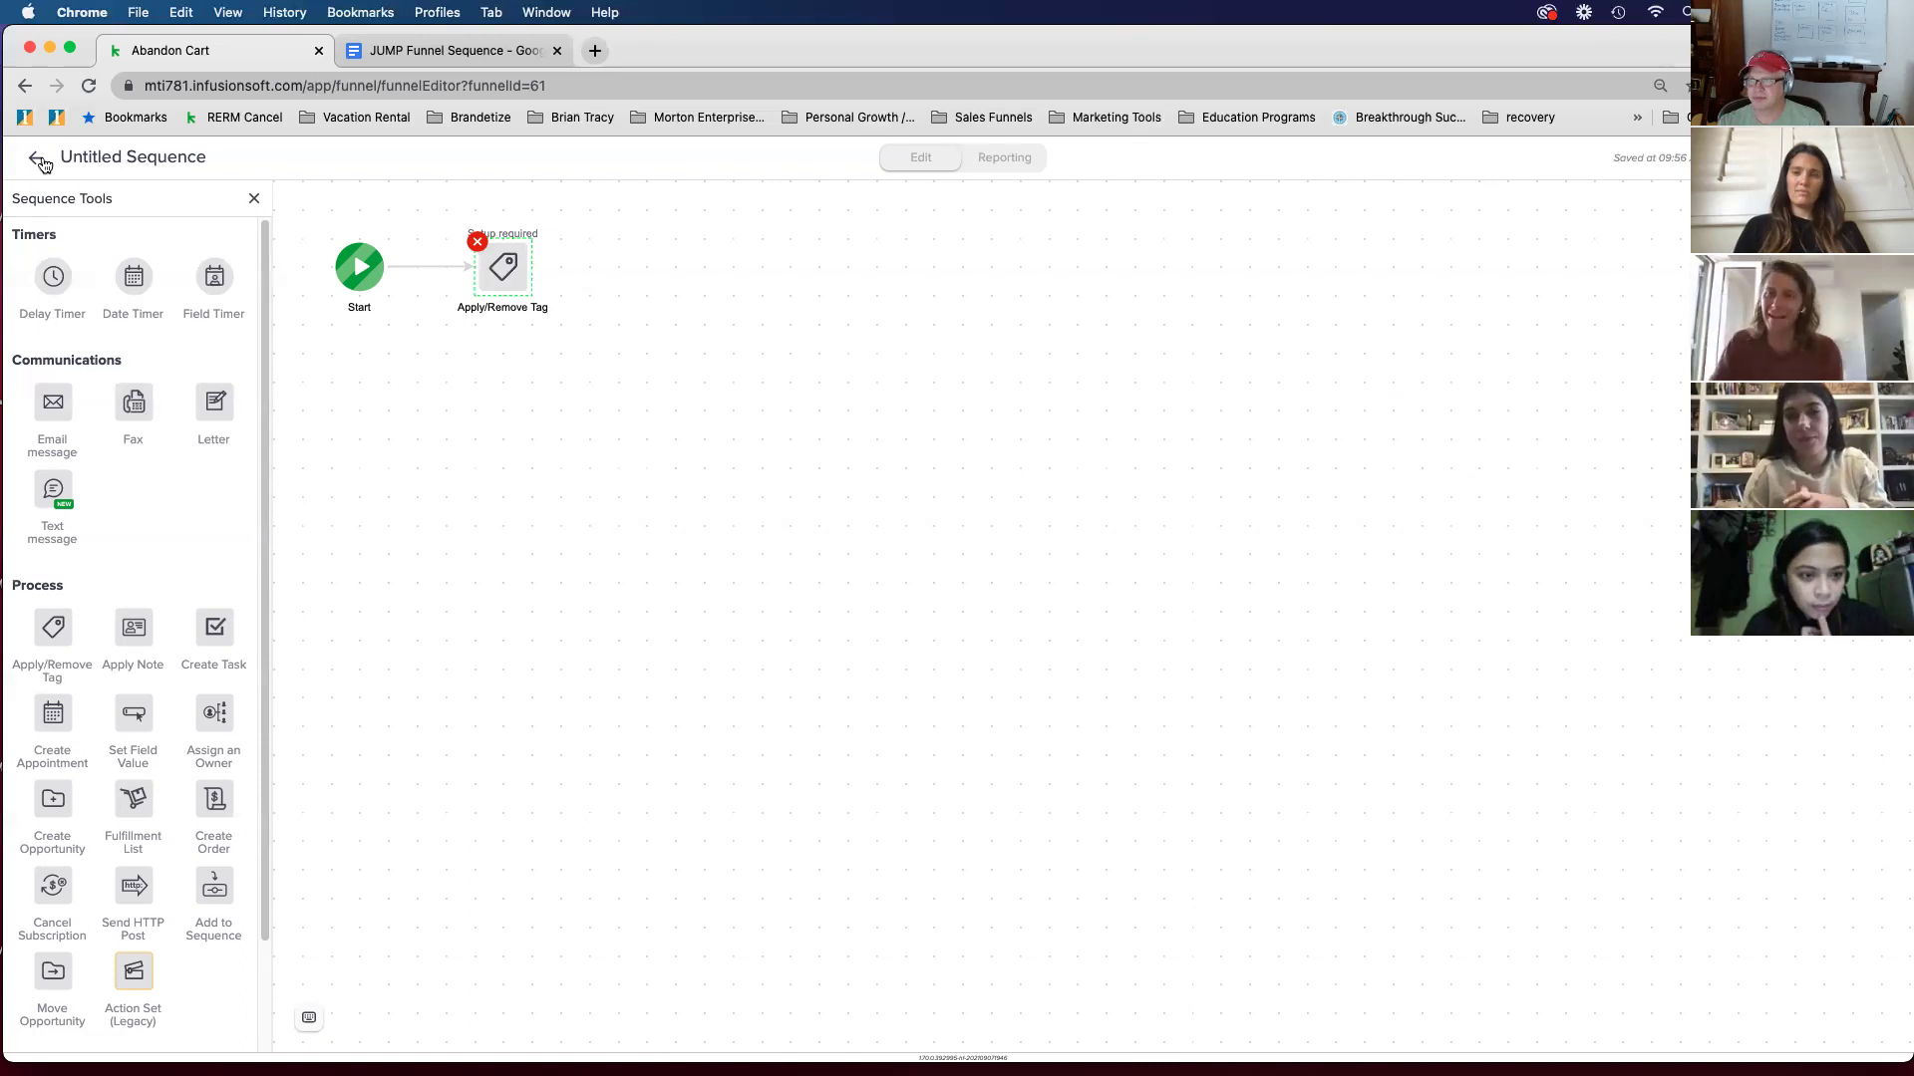
# Step: Delete the Apply/Remove Tag step and the new sequence attached to the Web Page automation goal
pyautogui.click(476, 243)
pyautogui.click(1130, 196)
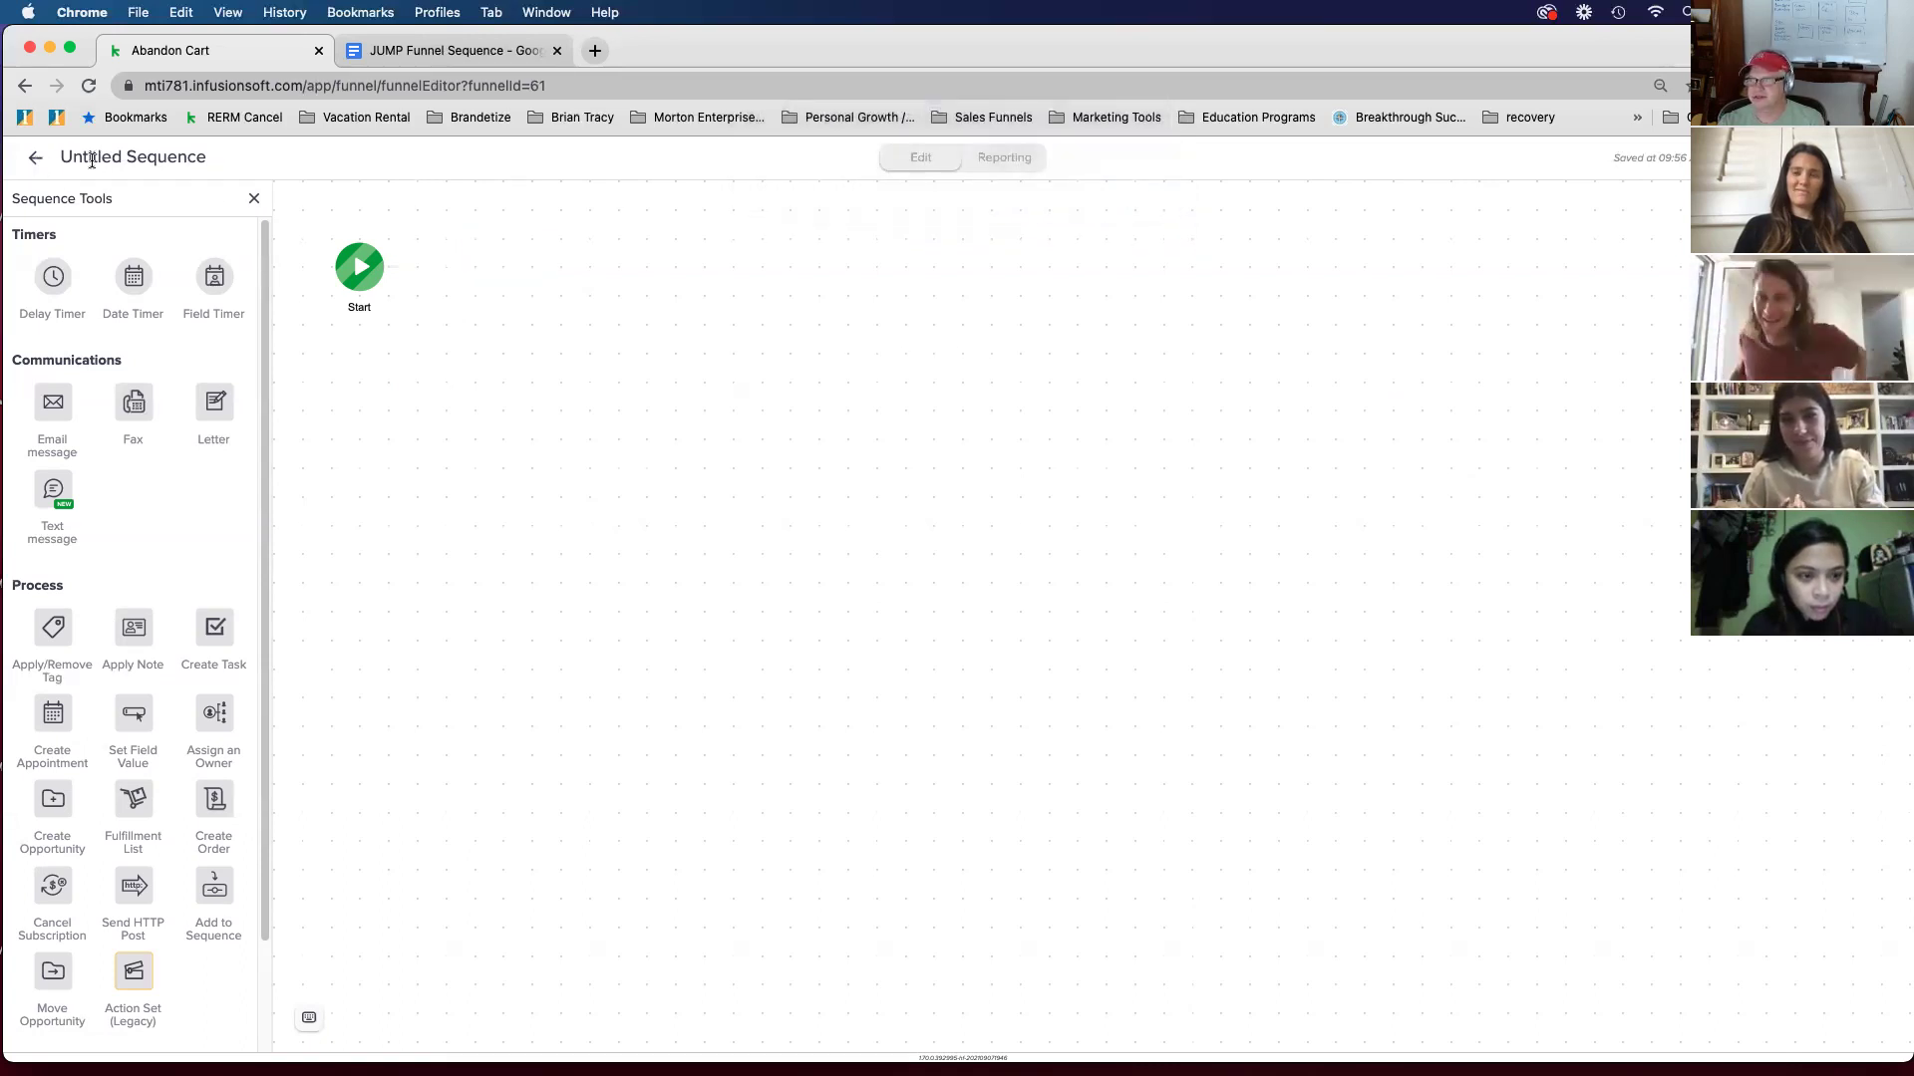
pyautogui.click(35, 157)
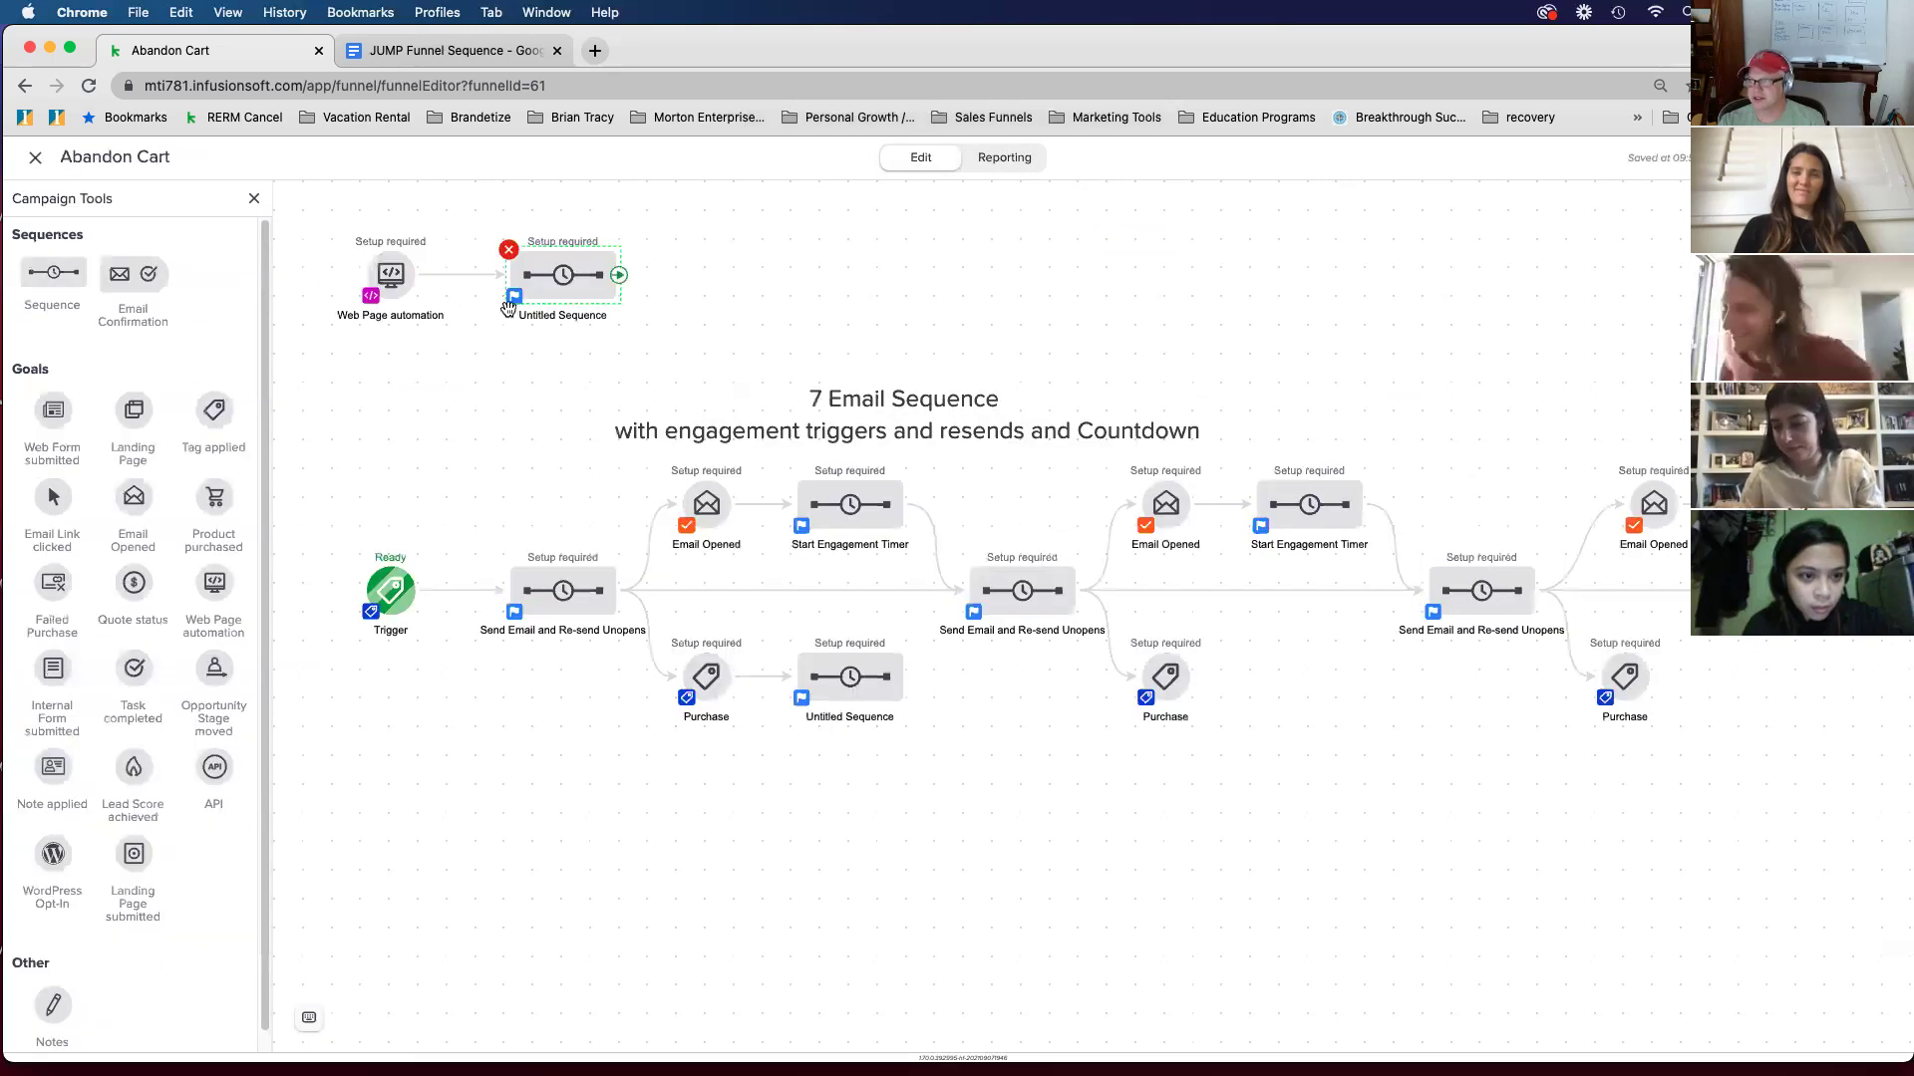
pyautogui.click(509, 249)
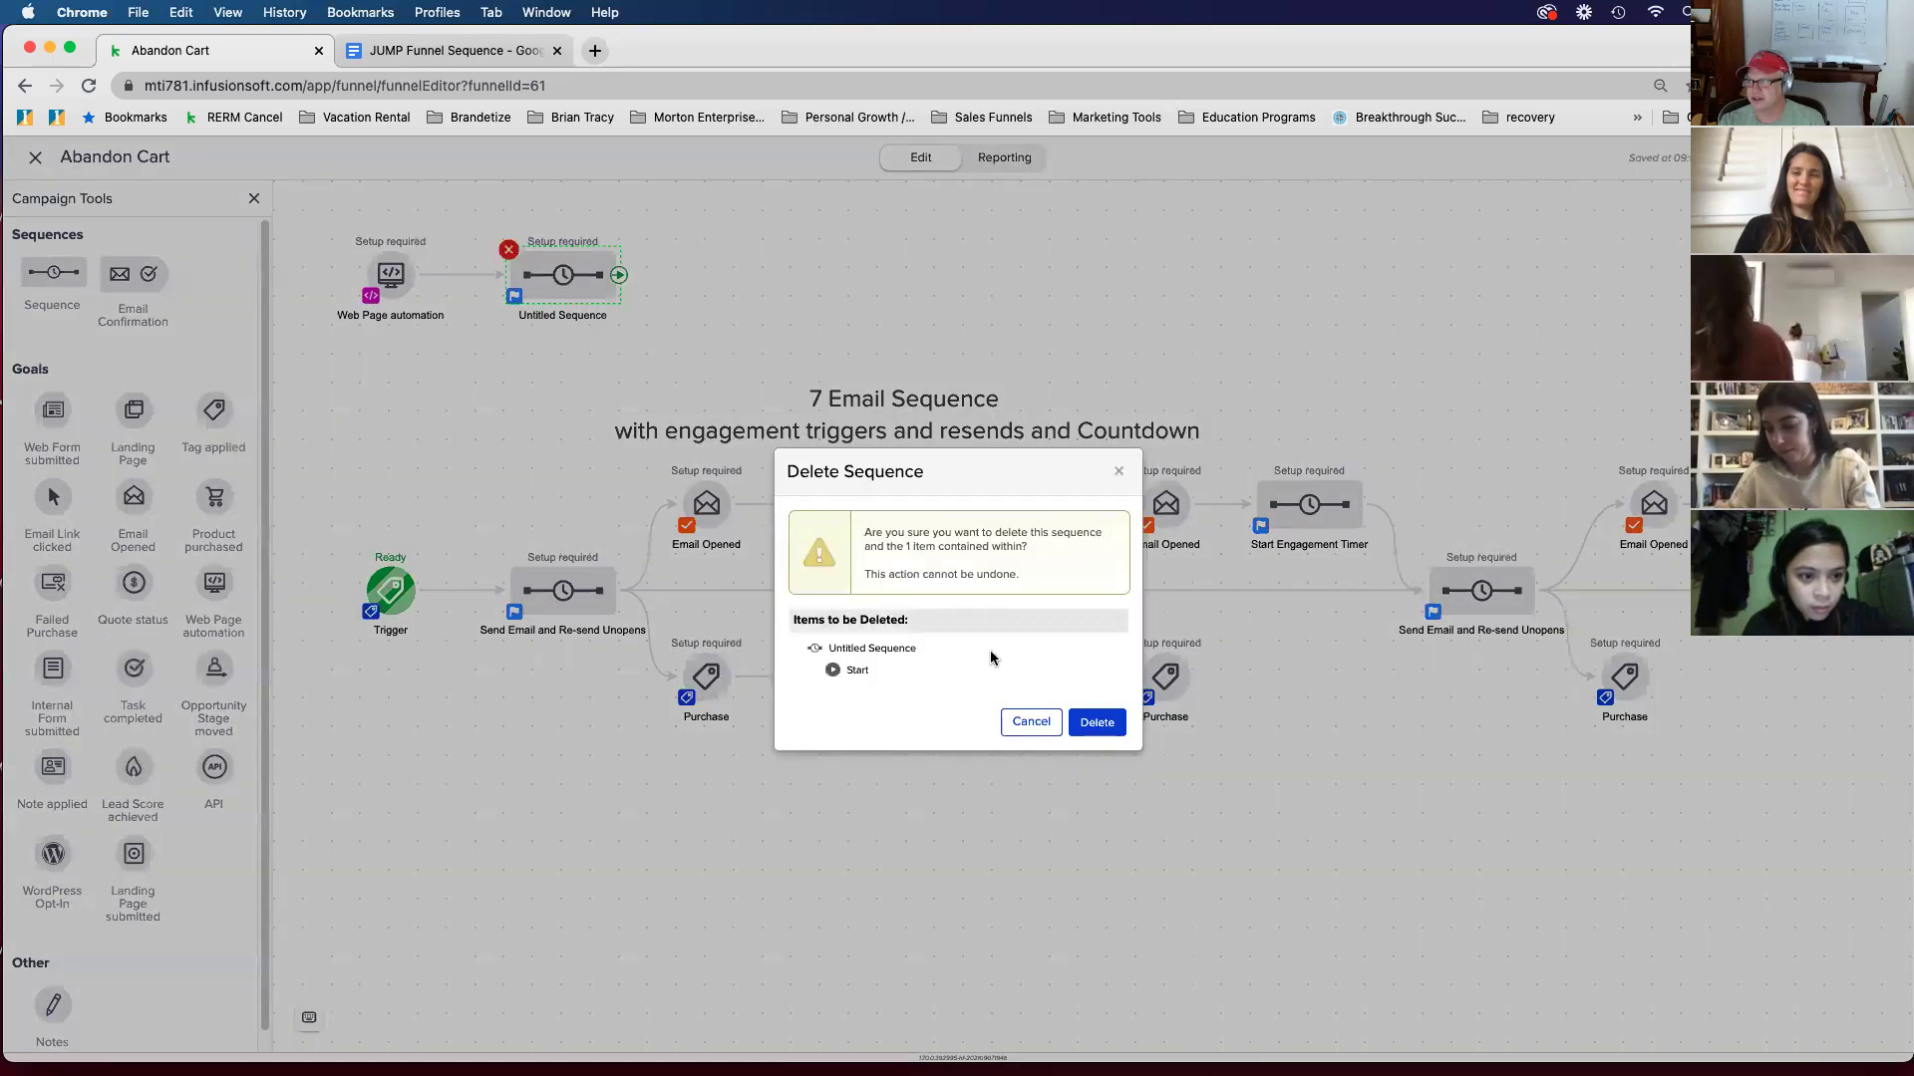
pyautogui.click(1096, 722)
# Step: Move the Web Page automation goal back above Trigger and reconnect it to the first Send Email and Re-send Unopens sequence
pyautogui.moveTo(389, 271); pyautogui.dragTo(384, 478)
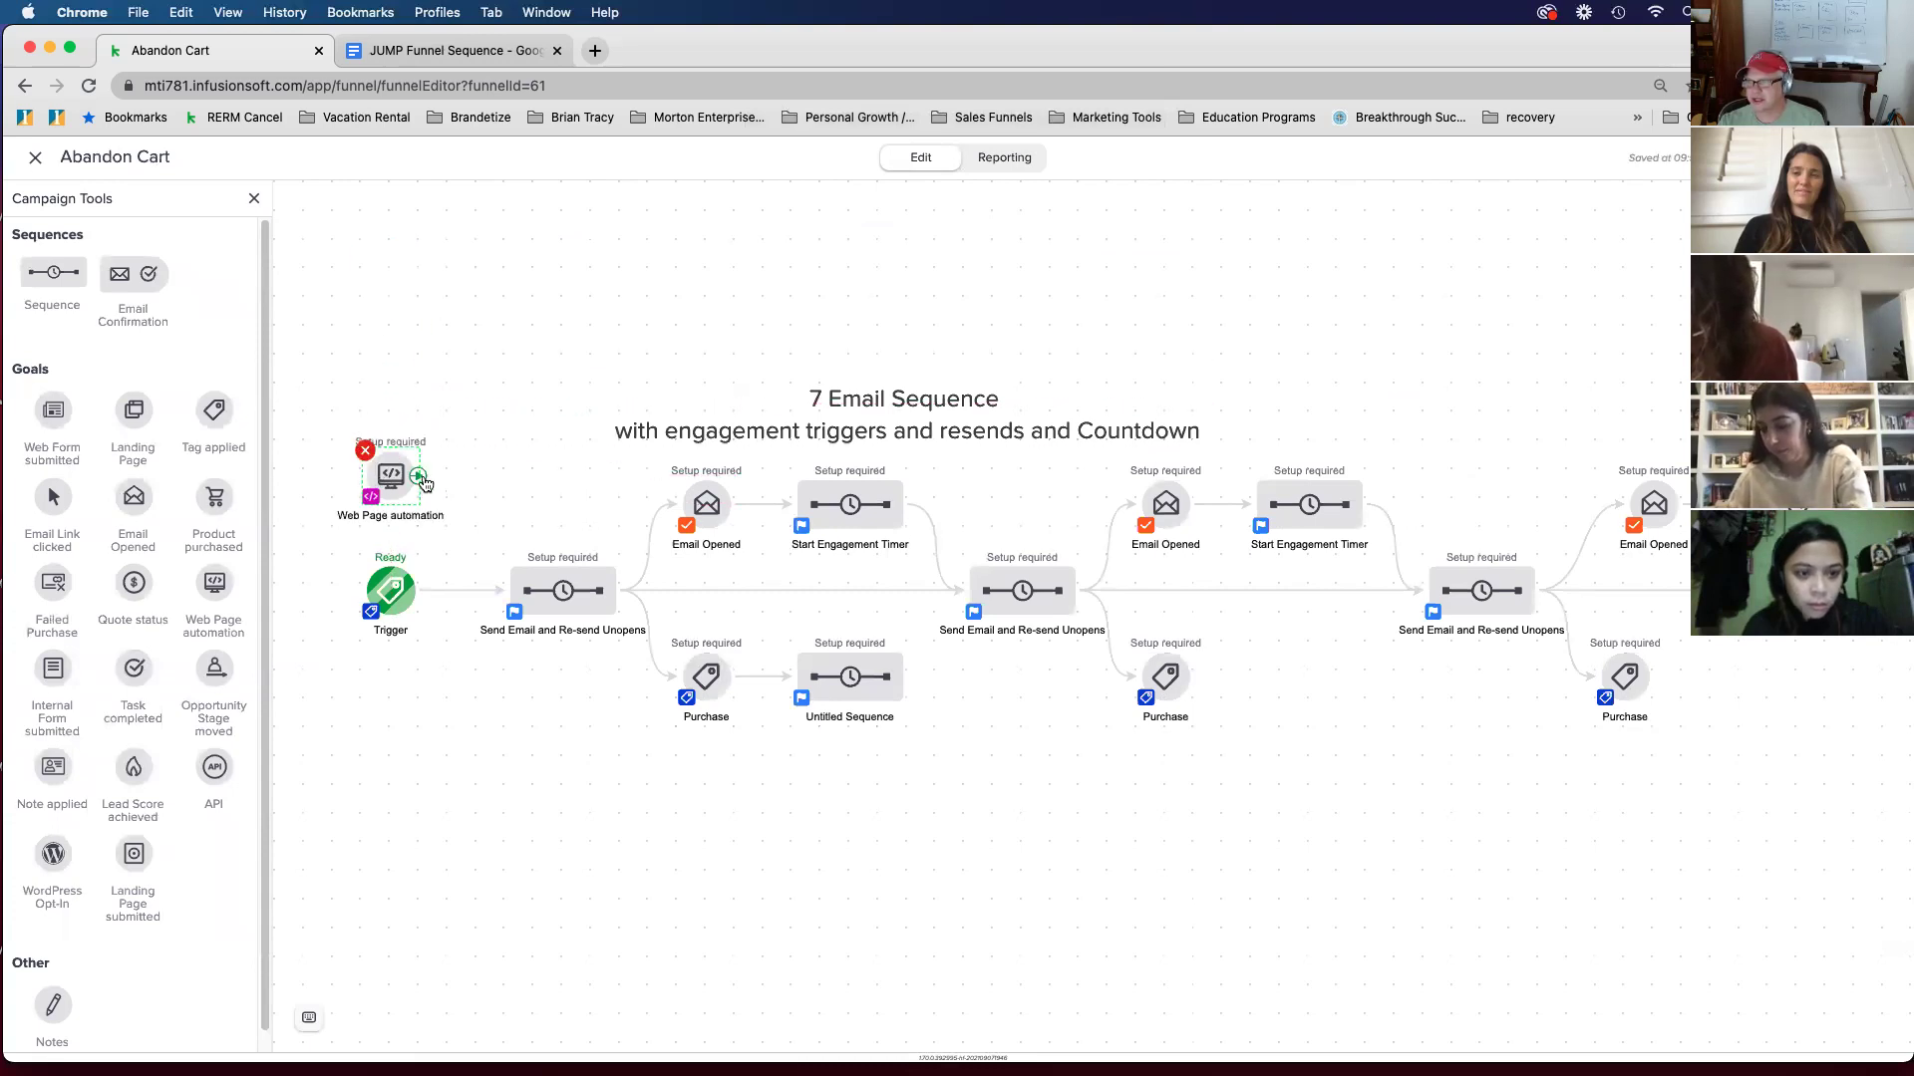
pyautogui.moveTo(418, 475); pyautogui.dragTo(553, 592)
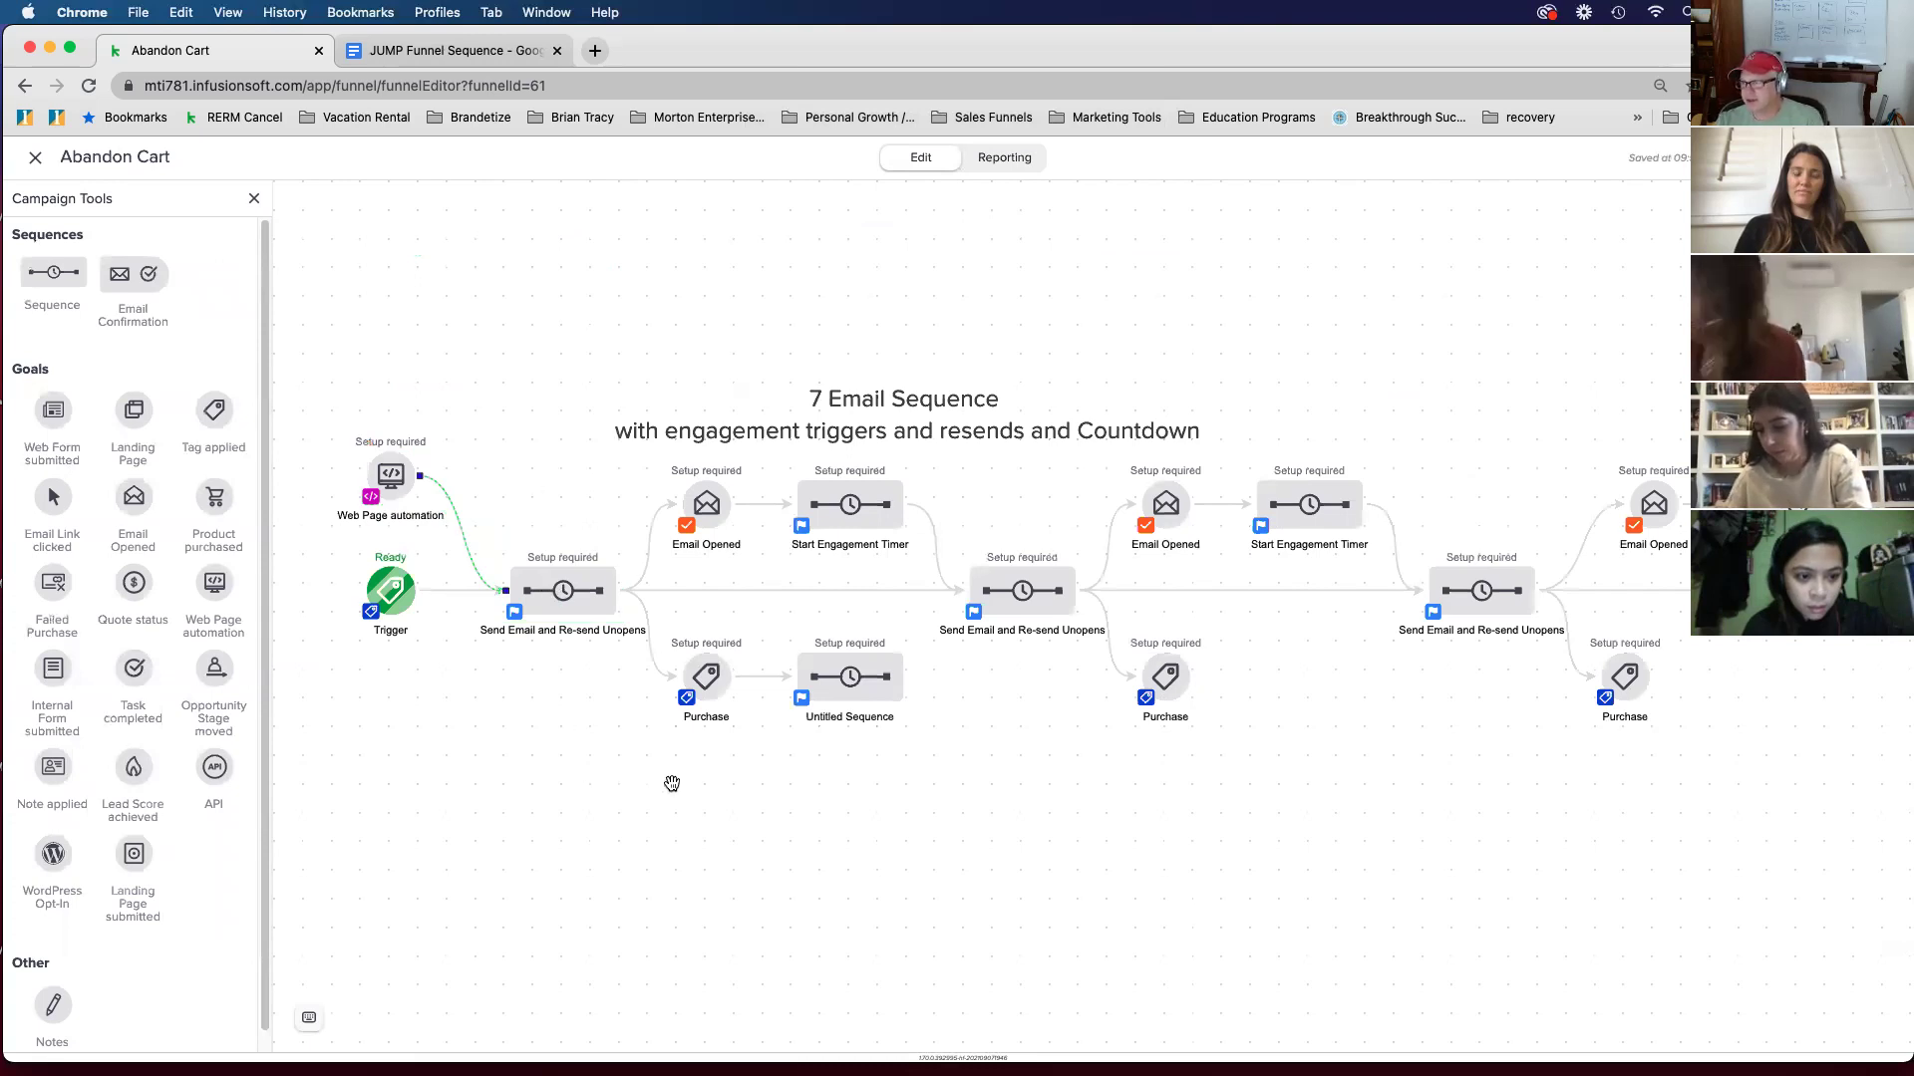
pyautogui.moveTo(672, 783); pyautogui.dragTo(666, 800)
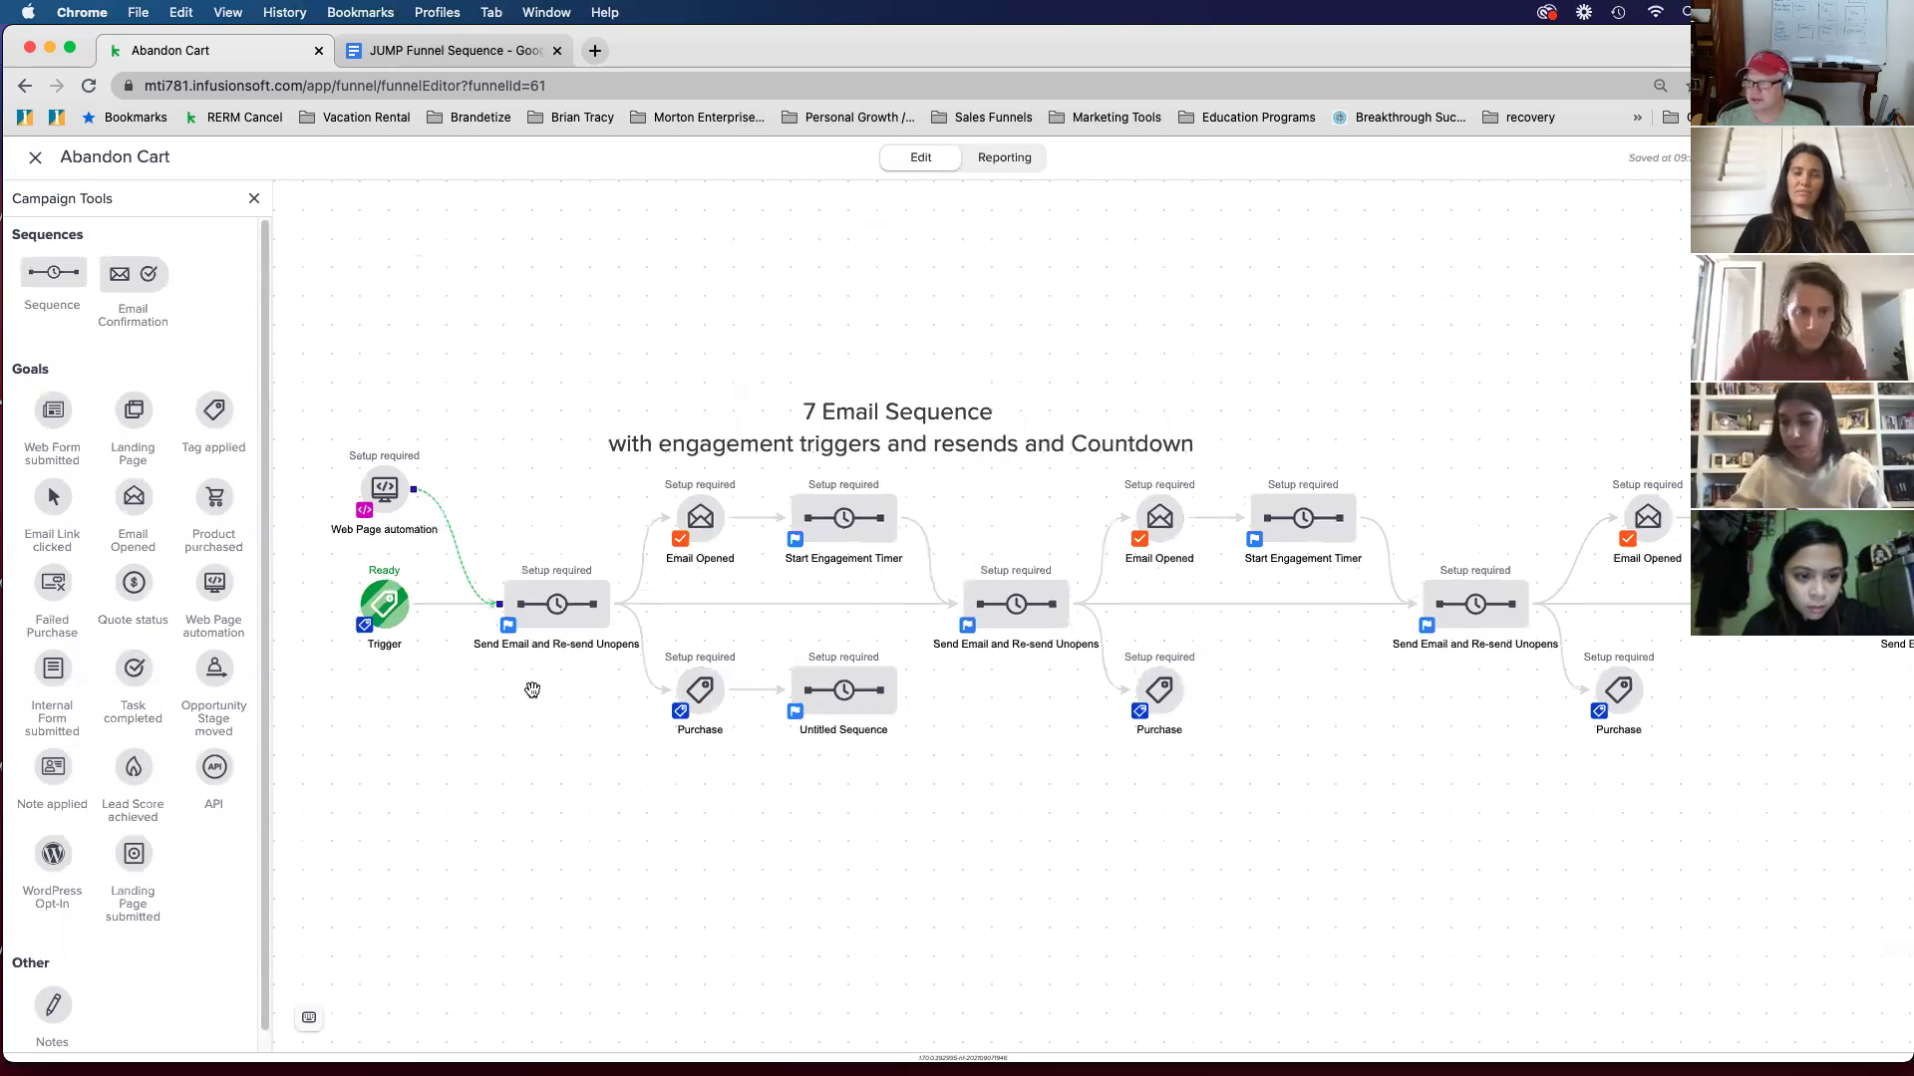
pyautogui.moveTo(531, 693); pyautogui.dragTo(534, 703)
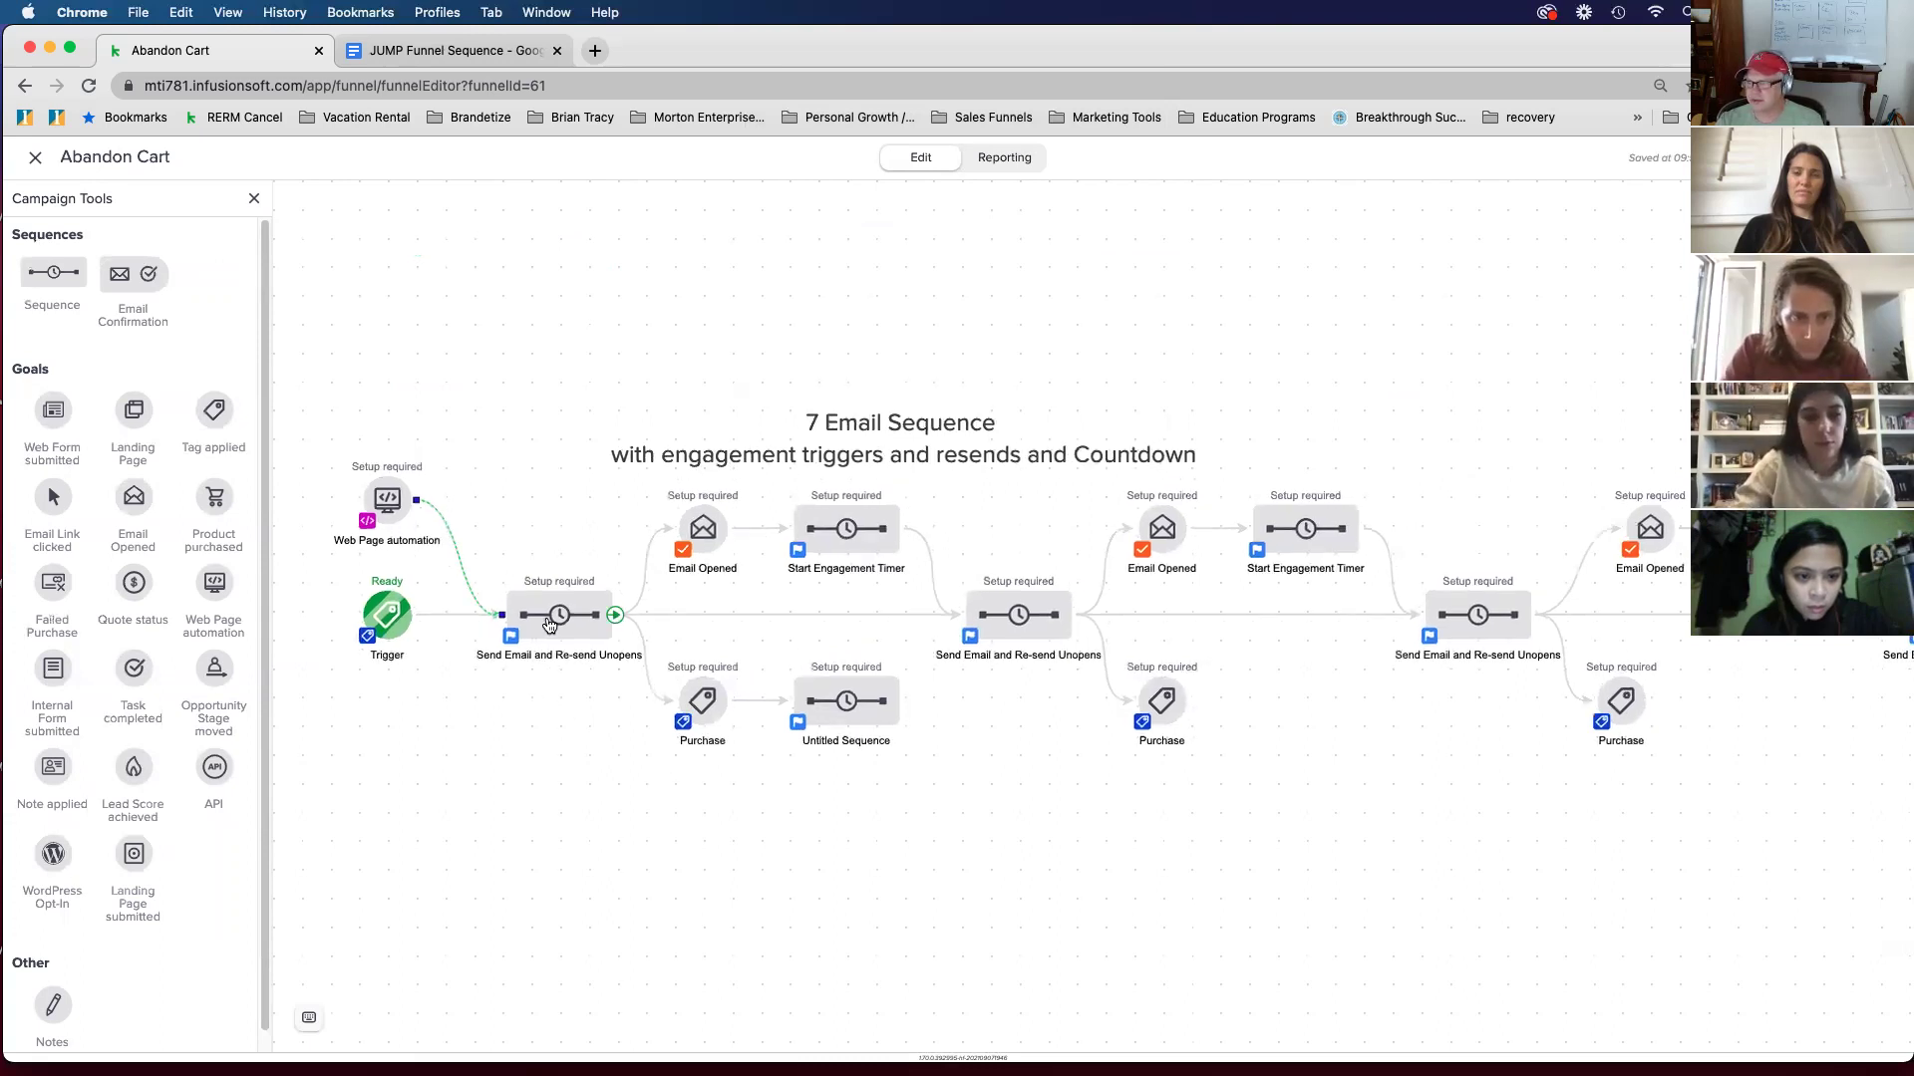
pyautogui.click(554, 626)
pyautogui.click(459, 746)
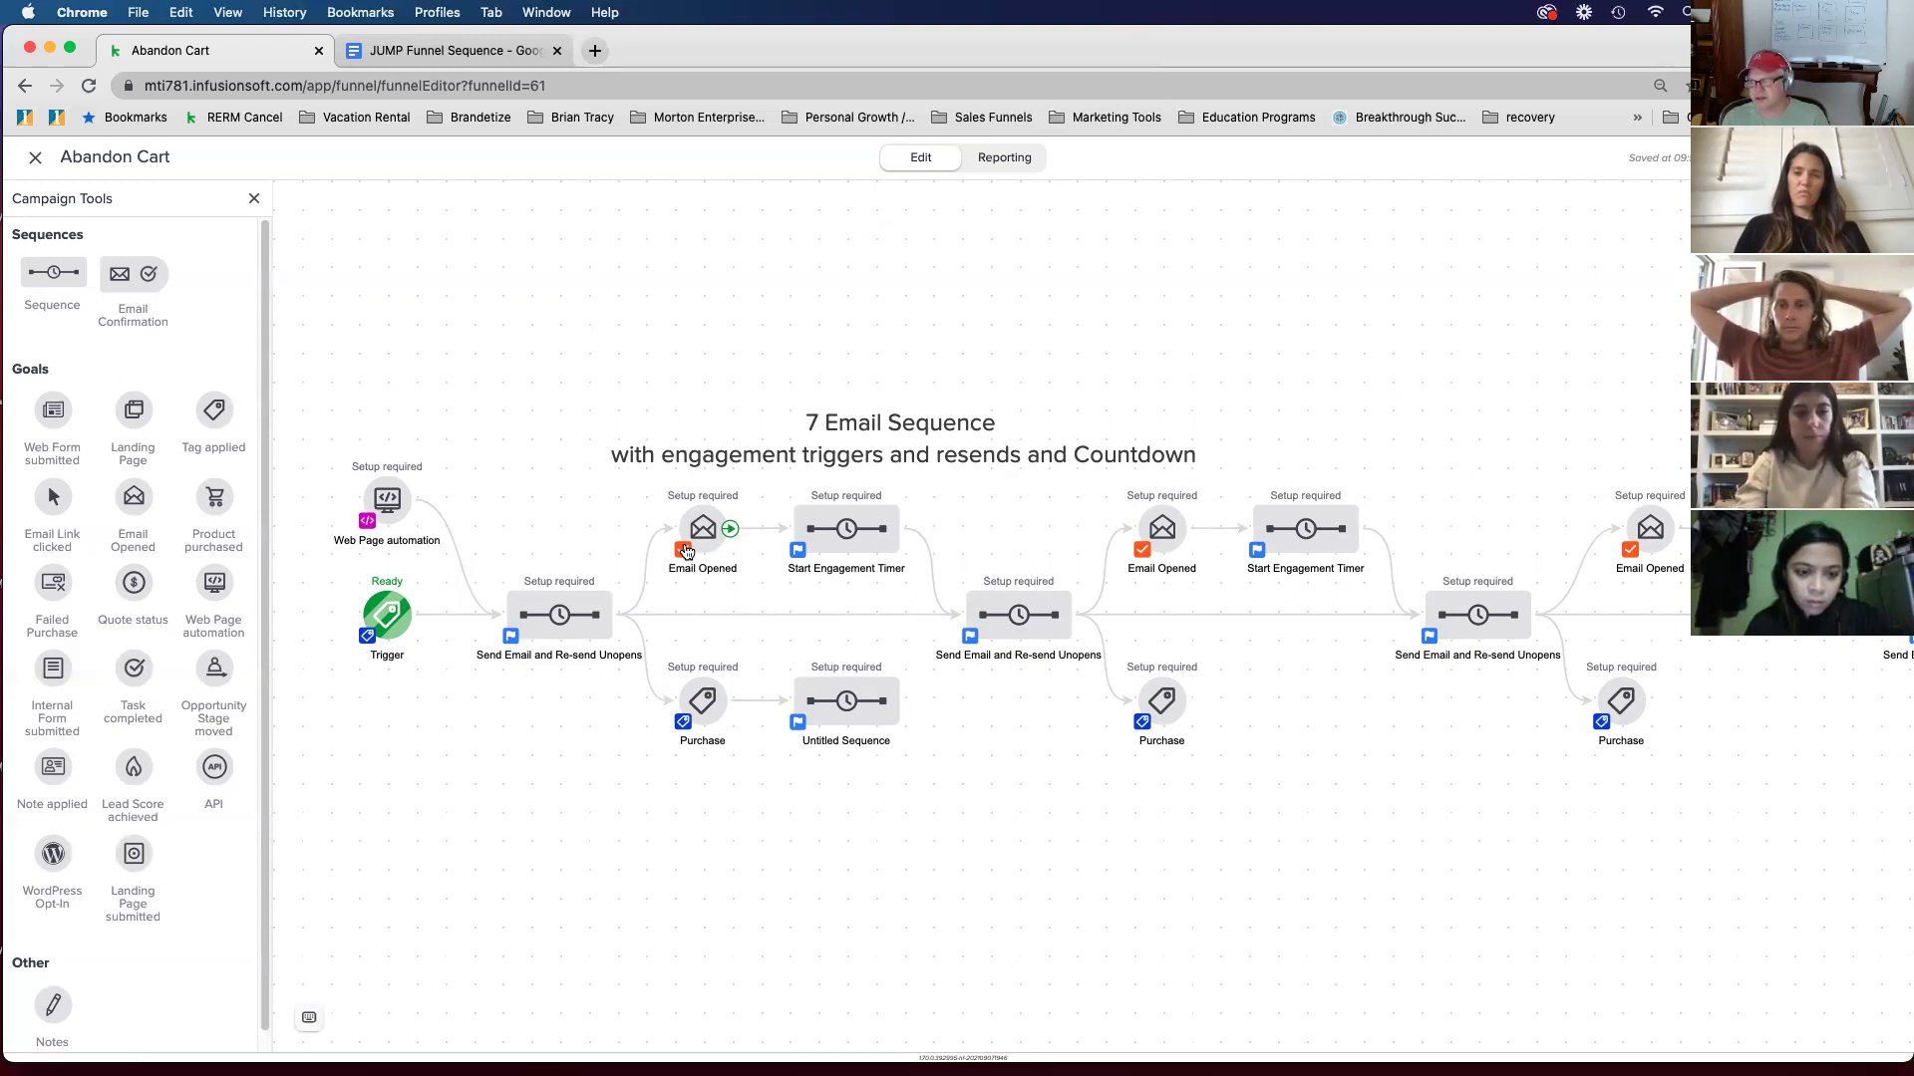
# Step: In the first Send Email and Re-send Unopens sequence, add a second Start below the email row and connect it to a new Text message
pyautogui.click(550, 618)
pyautogui.click(592, 650)
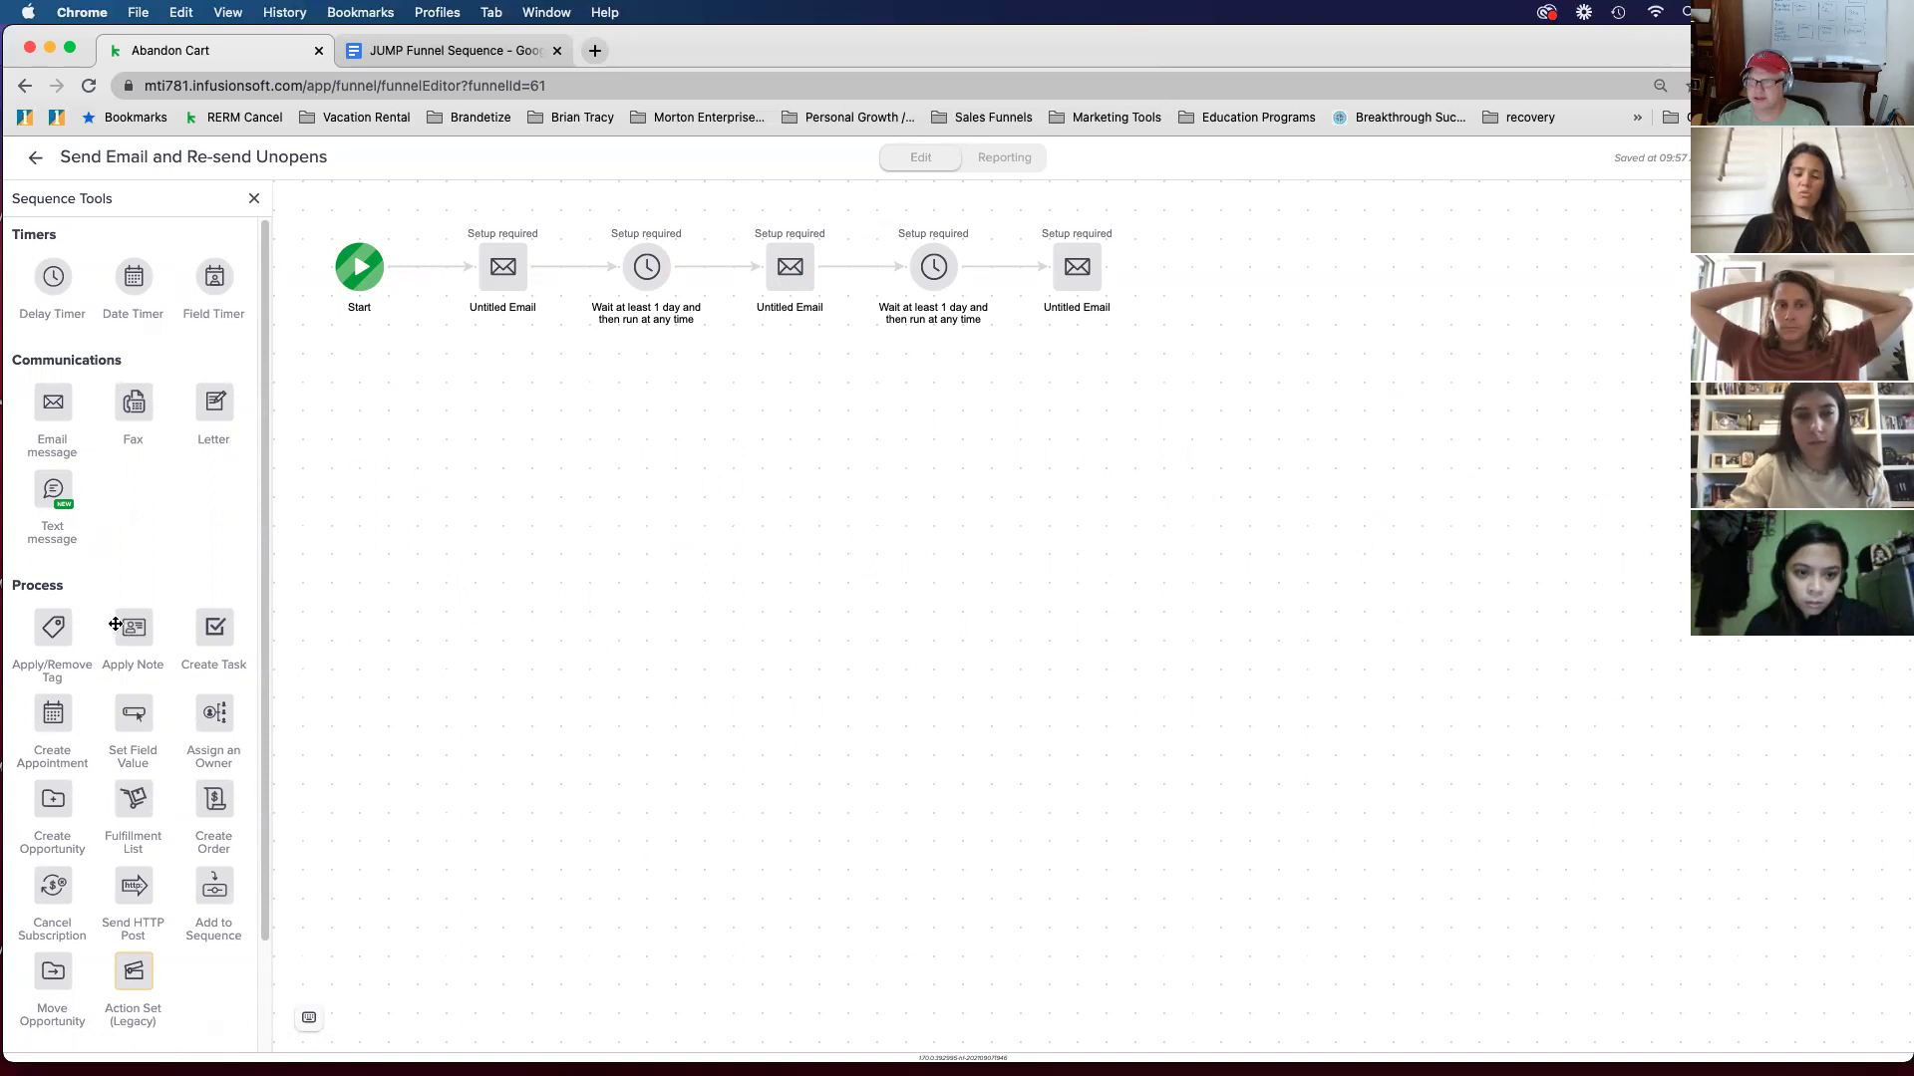
pyautogui.moveTo(263, 372); pyautogui.dragTo(157, 486)
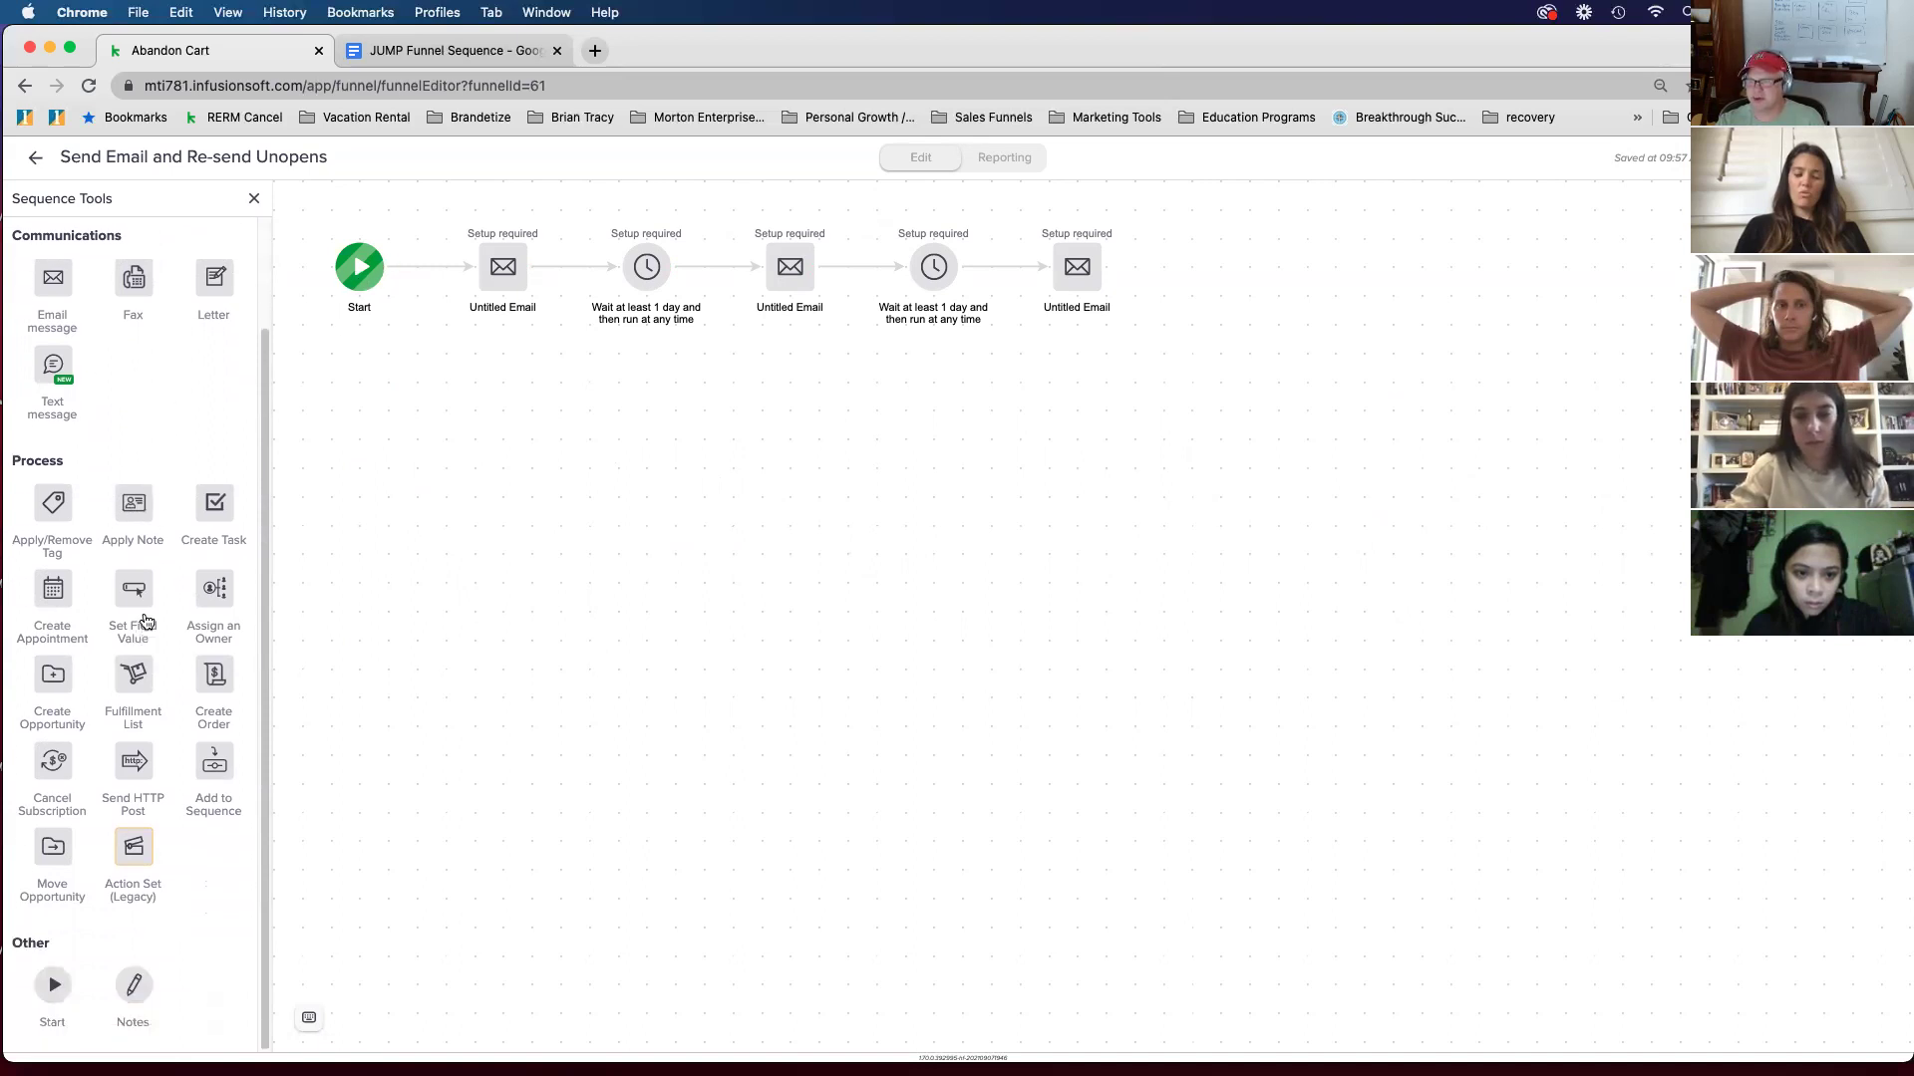
pyautogui.moveTo(50, 982); pyautogui.dragTo(359, 404)
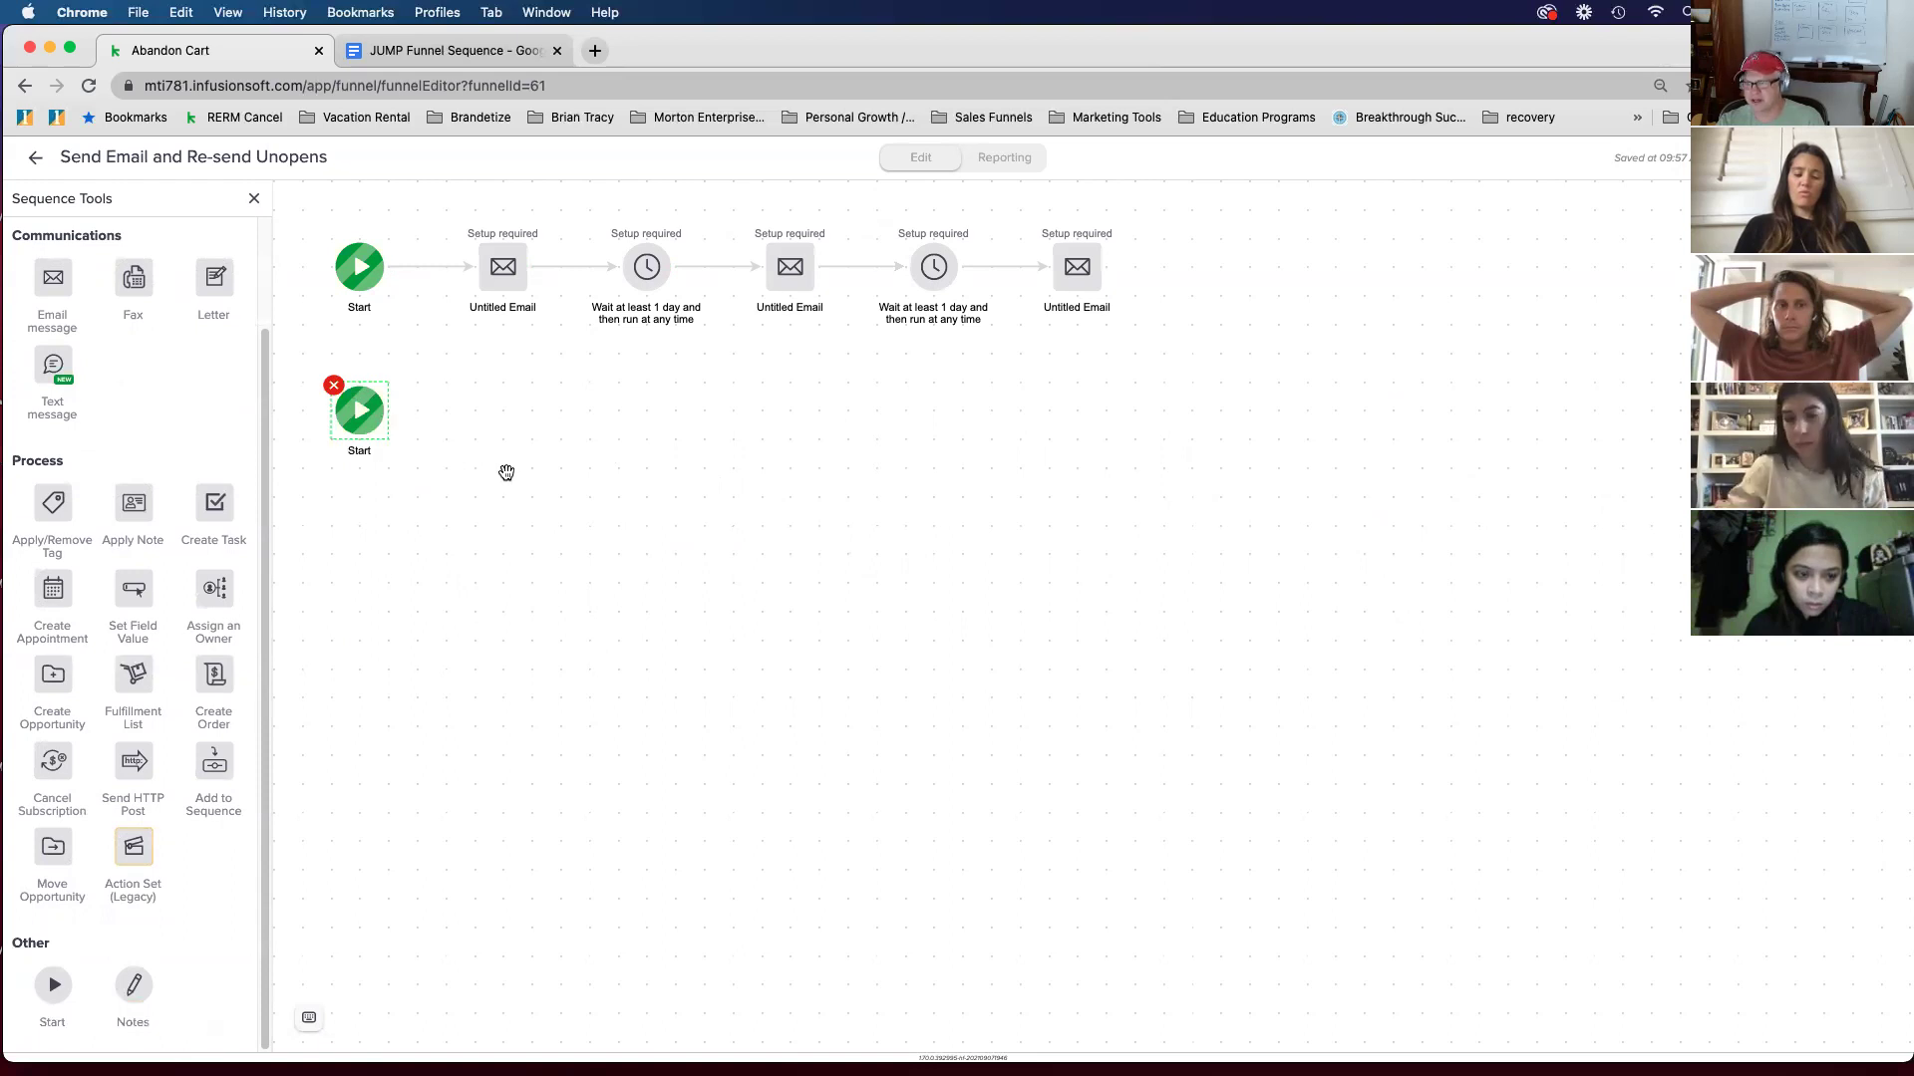
pyautogui.moveTo(63, 369); pyautogui.dragTo(503, 411)
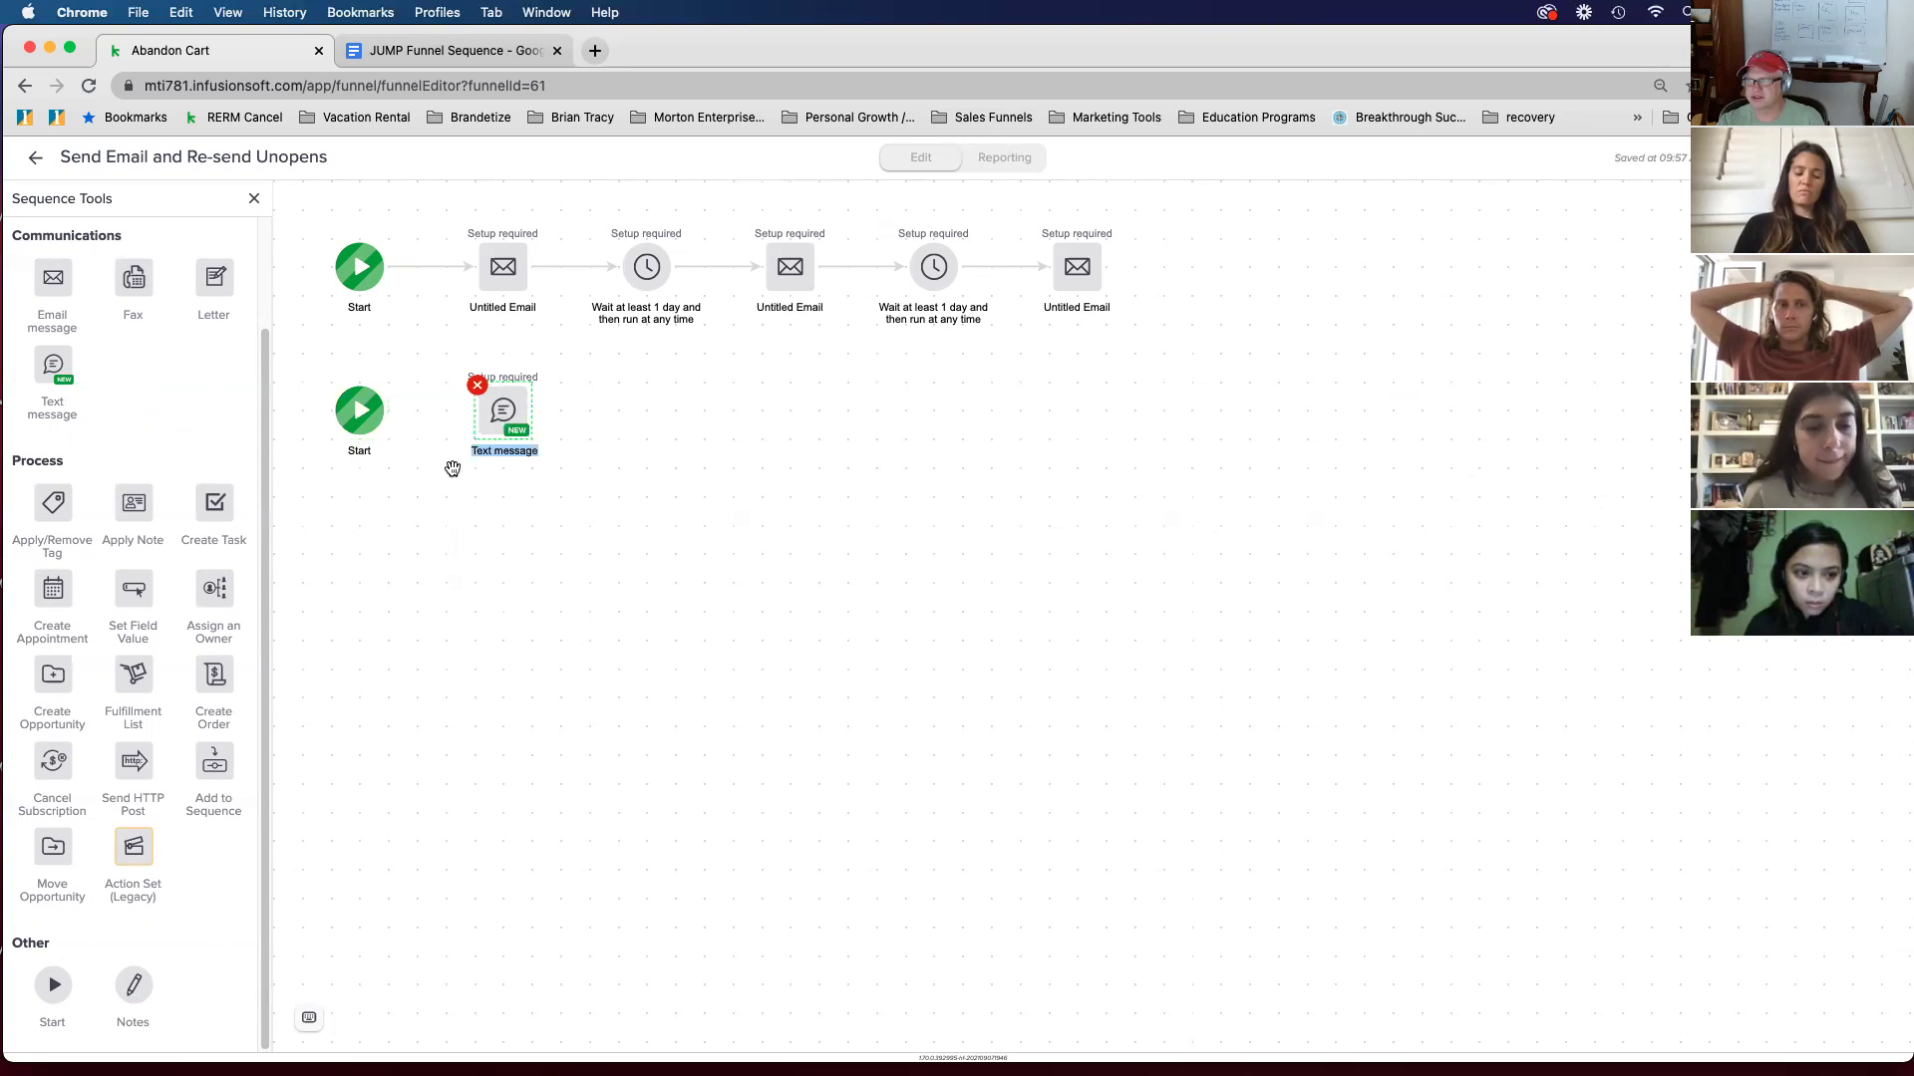
pyautogui.moveTo(487, 434)
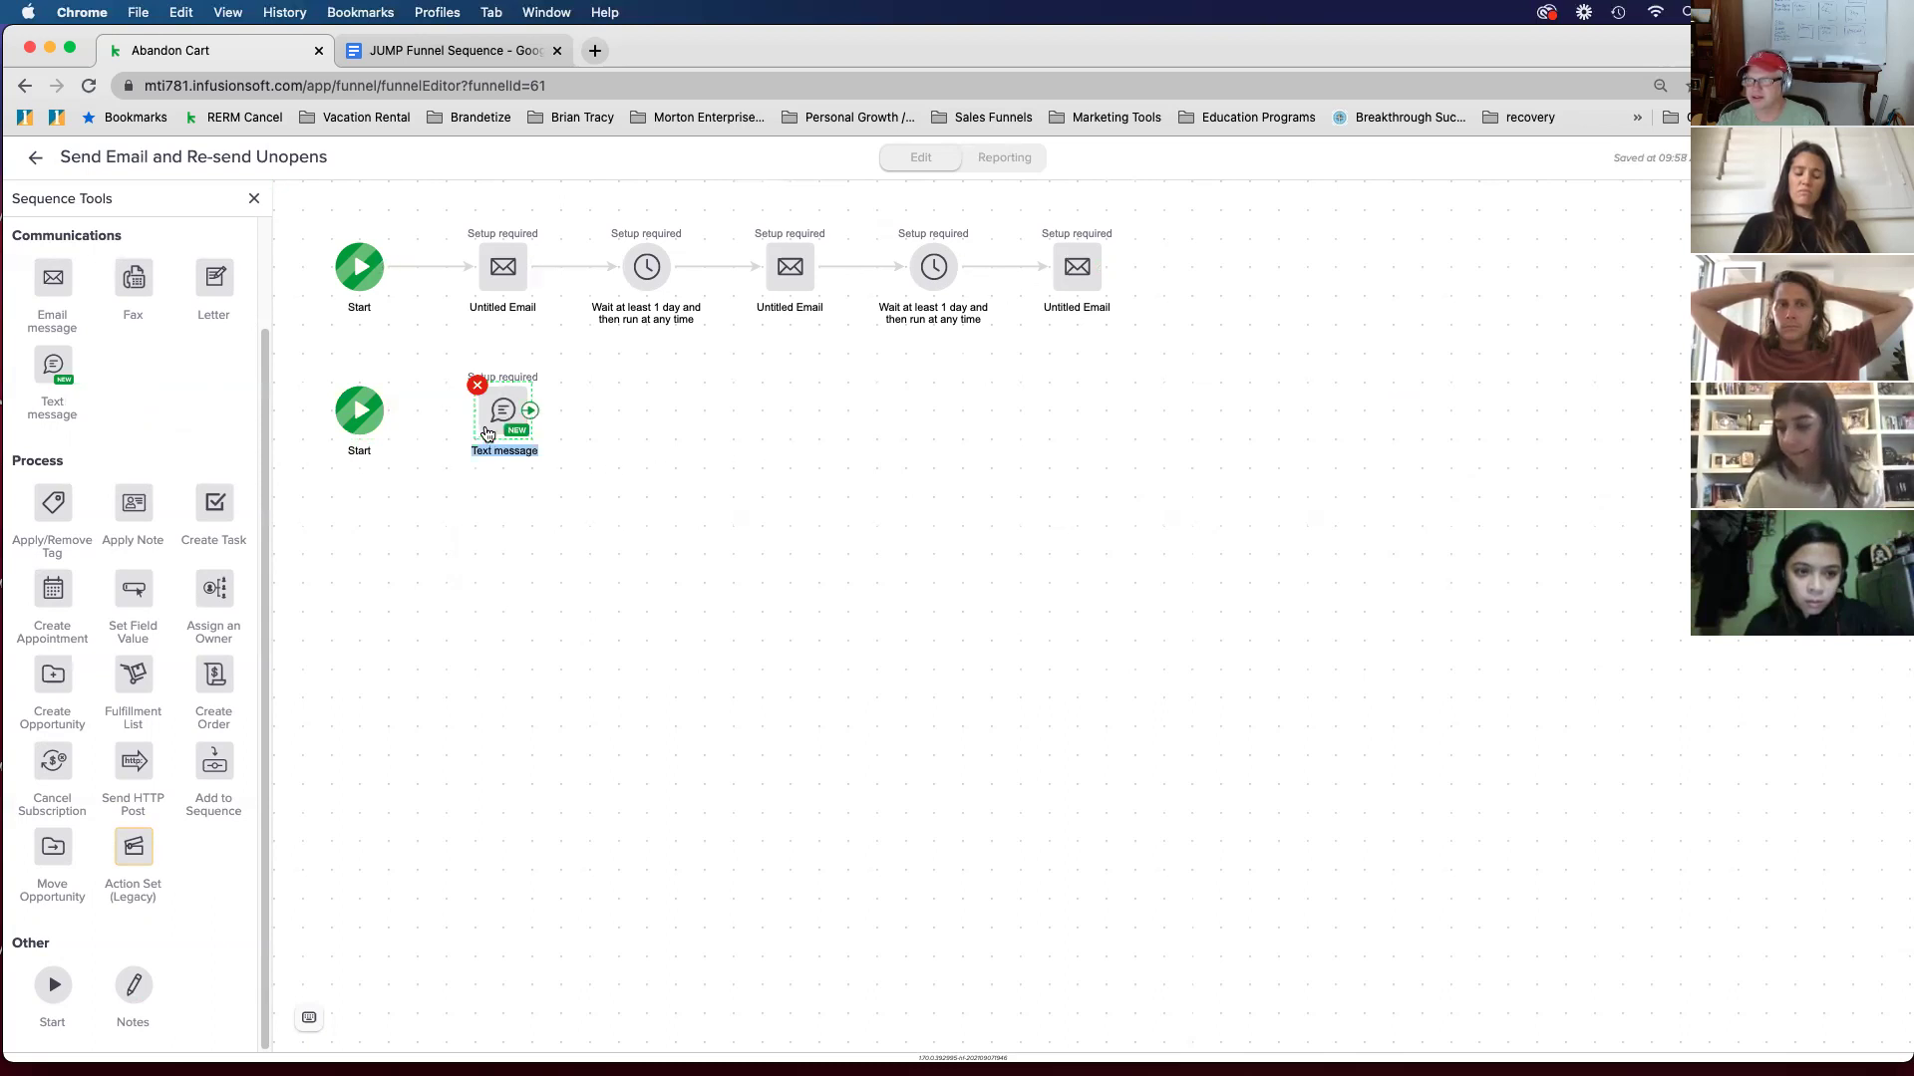
pyautogui.moveTo(392, 410); pyautogui.dragTo(477, 416)
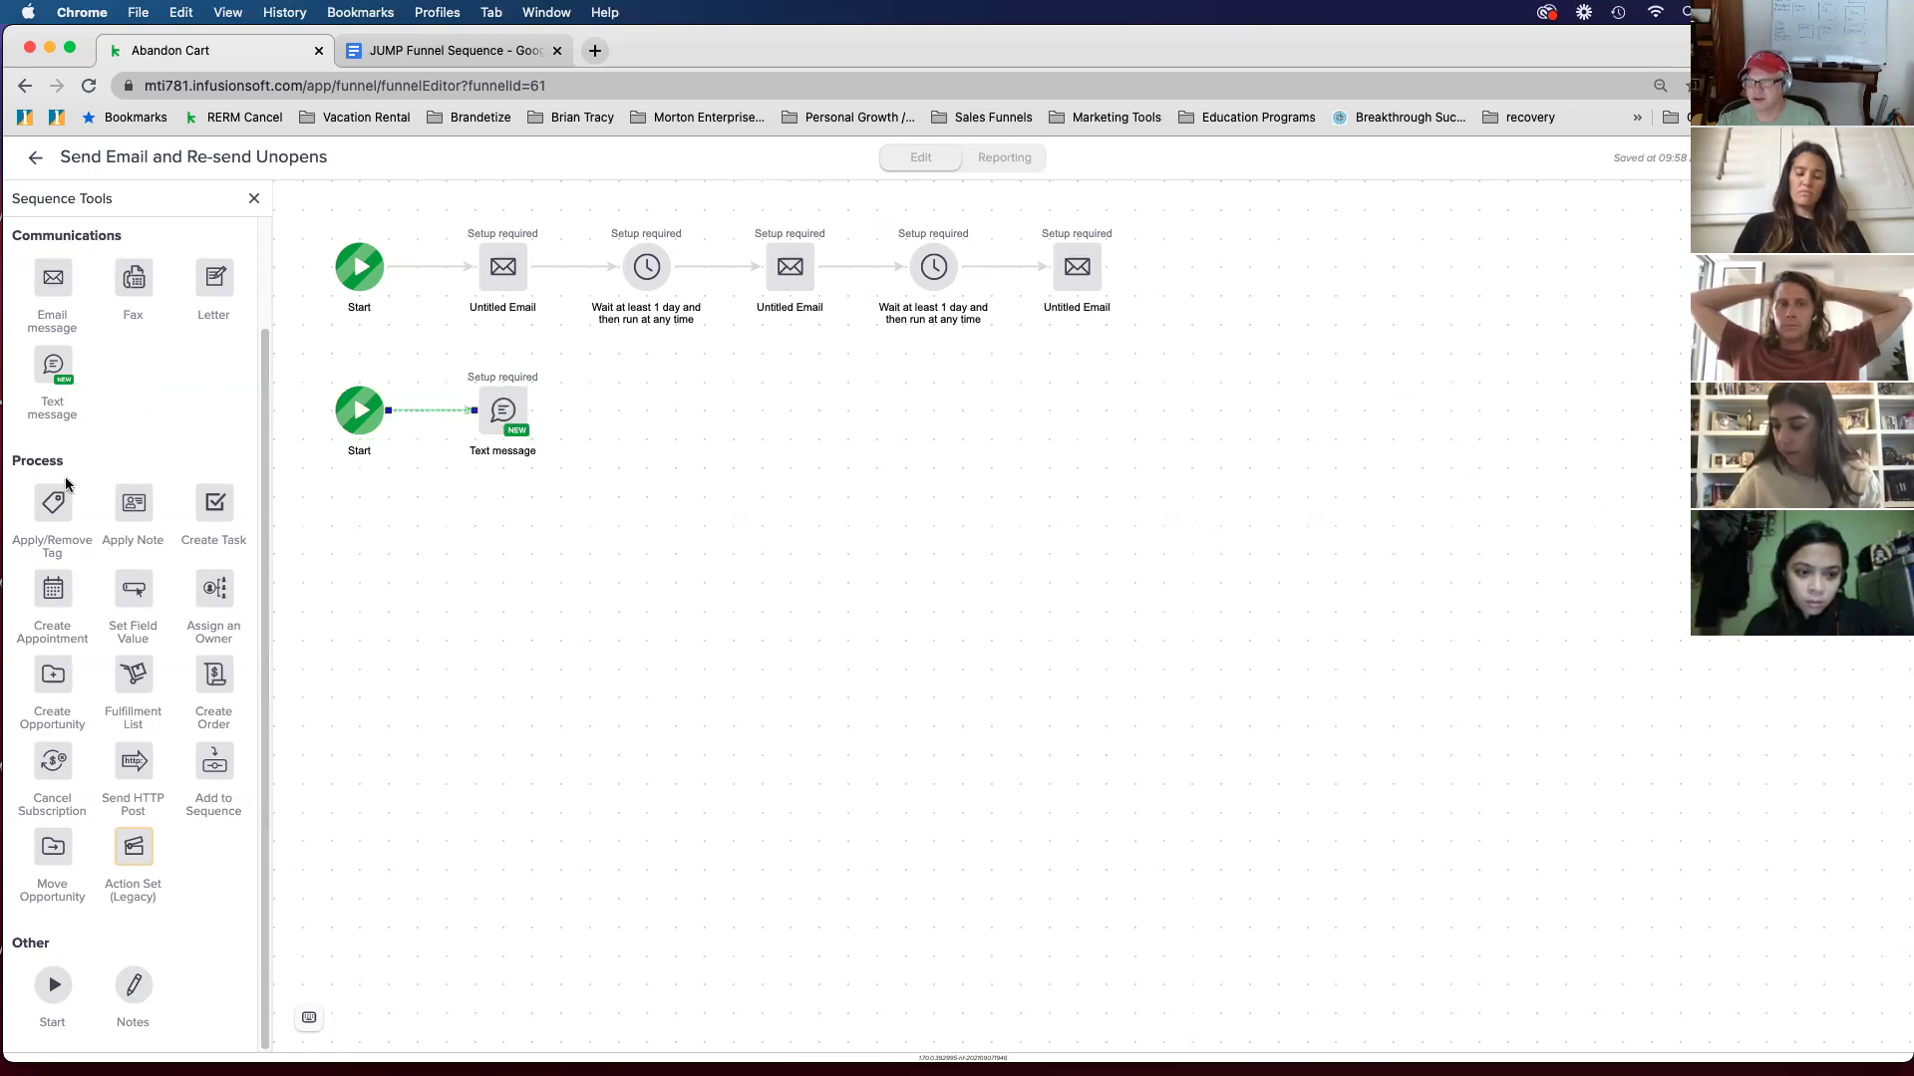
pyautogui.scroll(3, 130, 410)
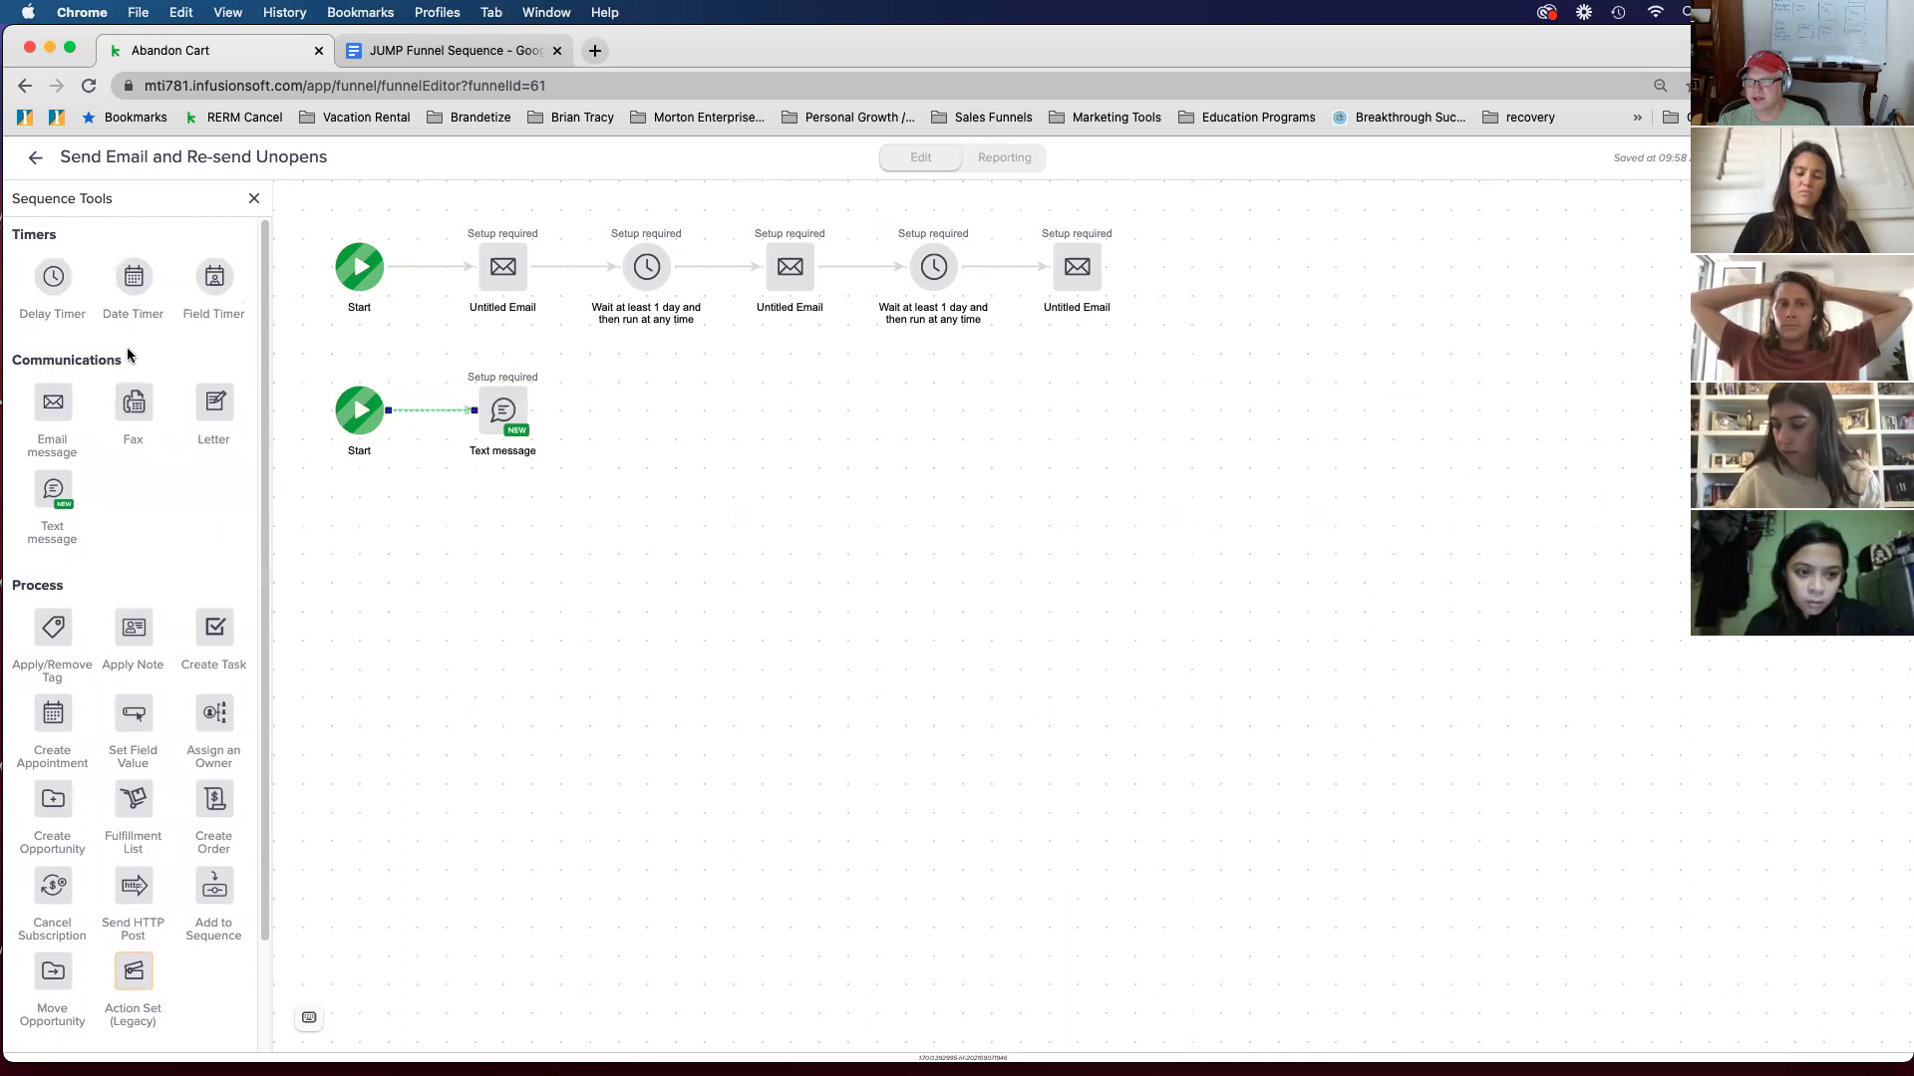
pyautogui.moveTo(62, 277); pyautogui.dragTo(646, 409)
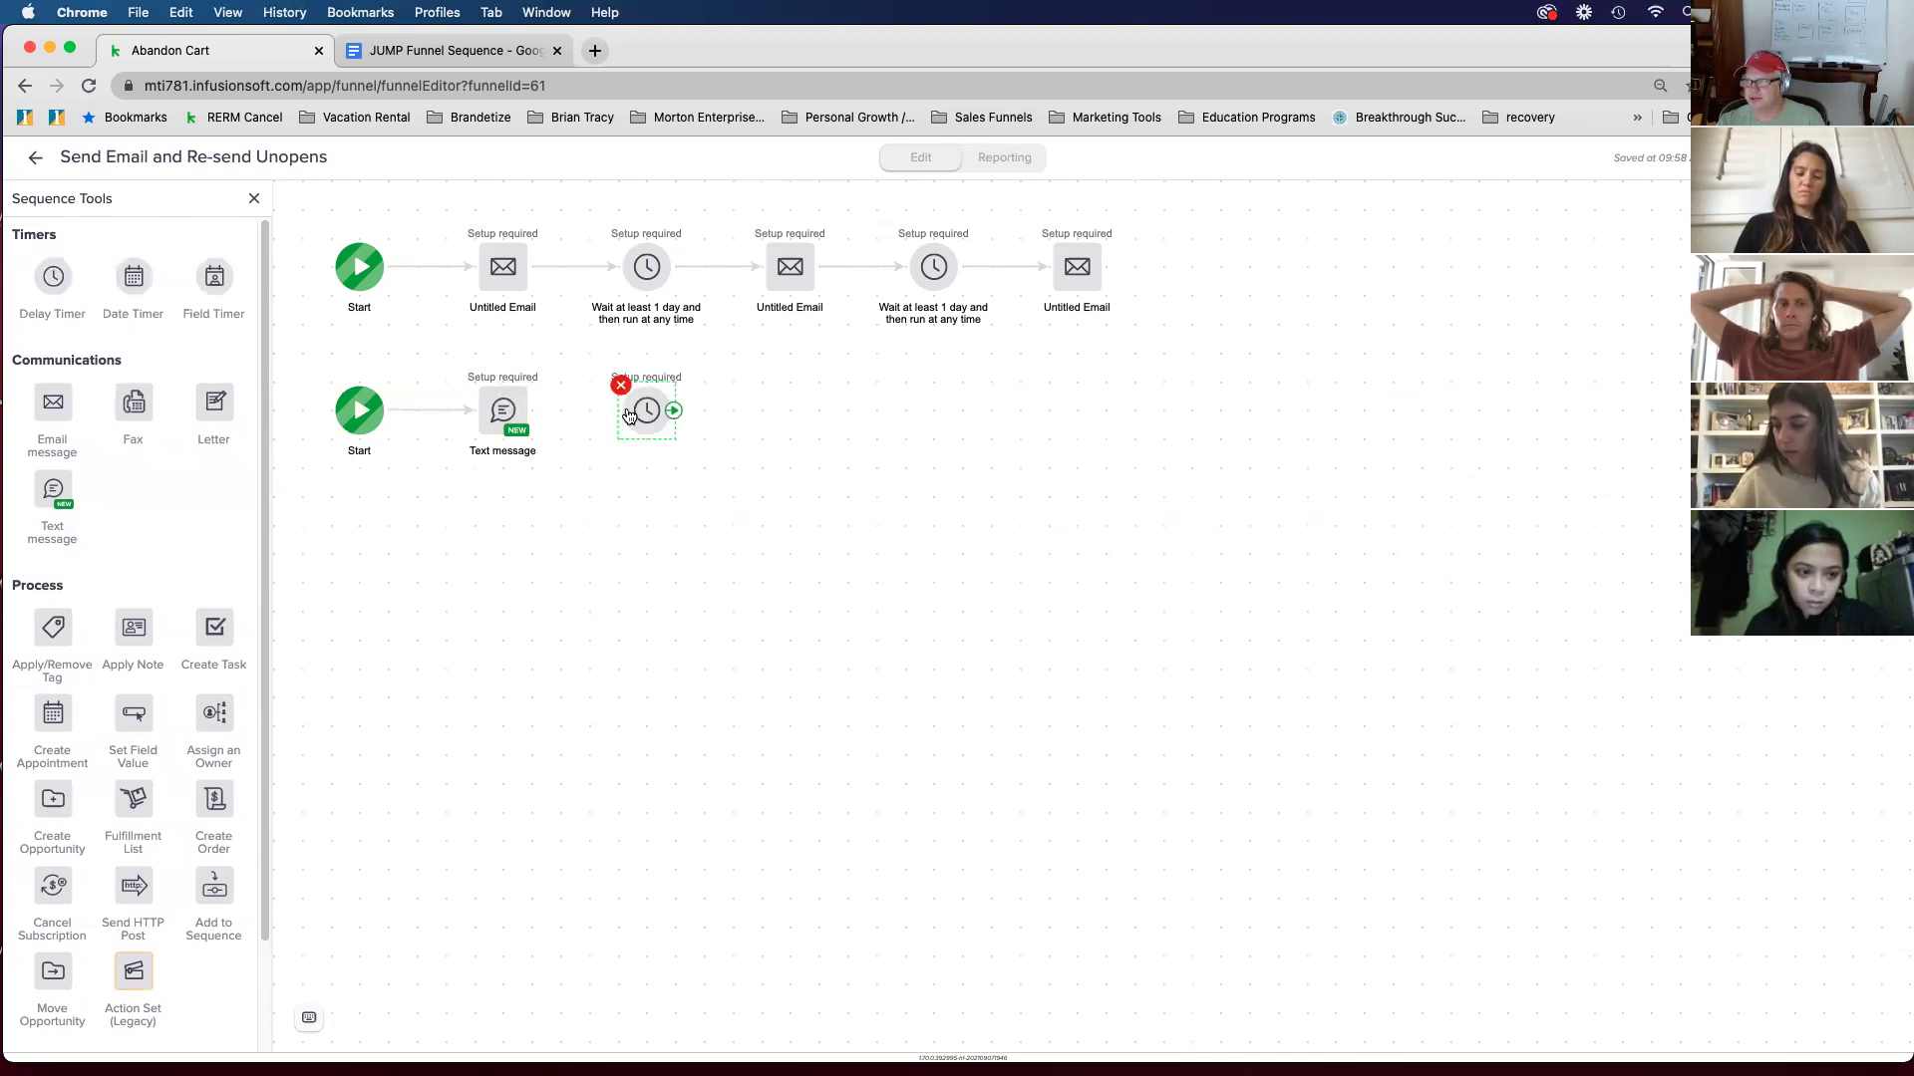
pyautogui.moveTo(531, 415); pyautogui.dragTo(643, 408)
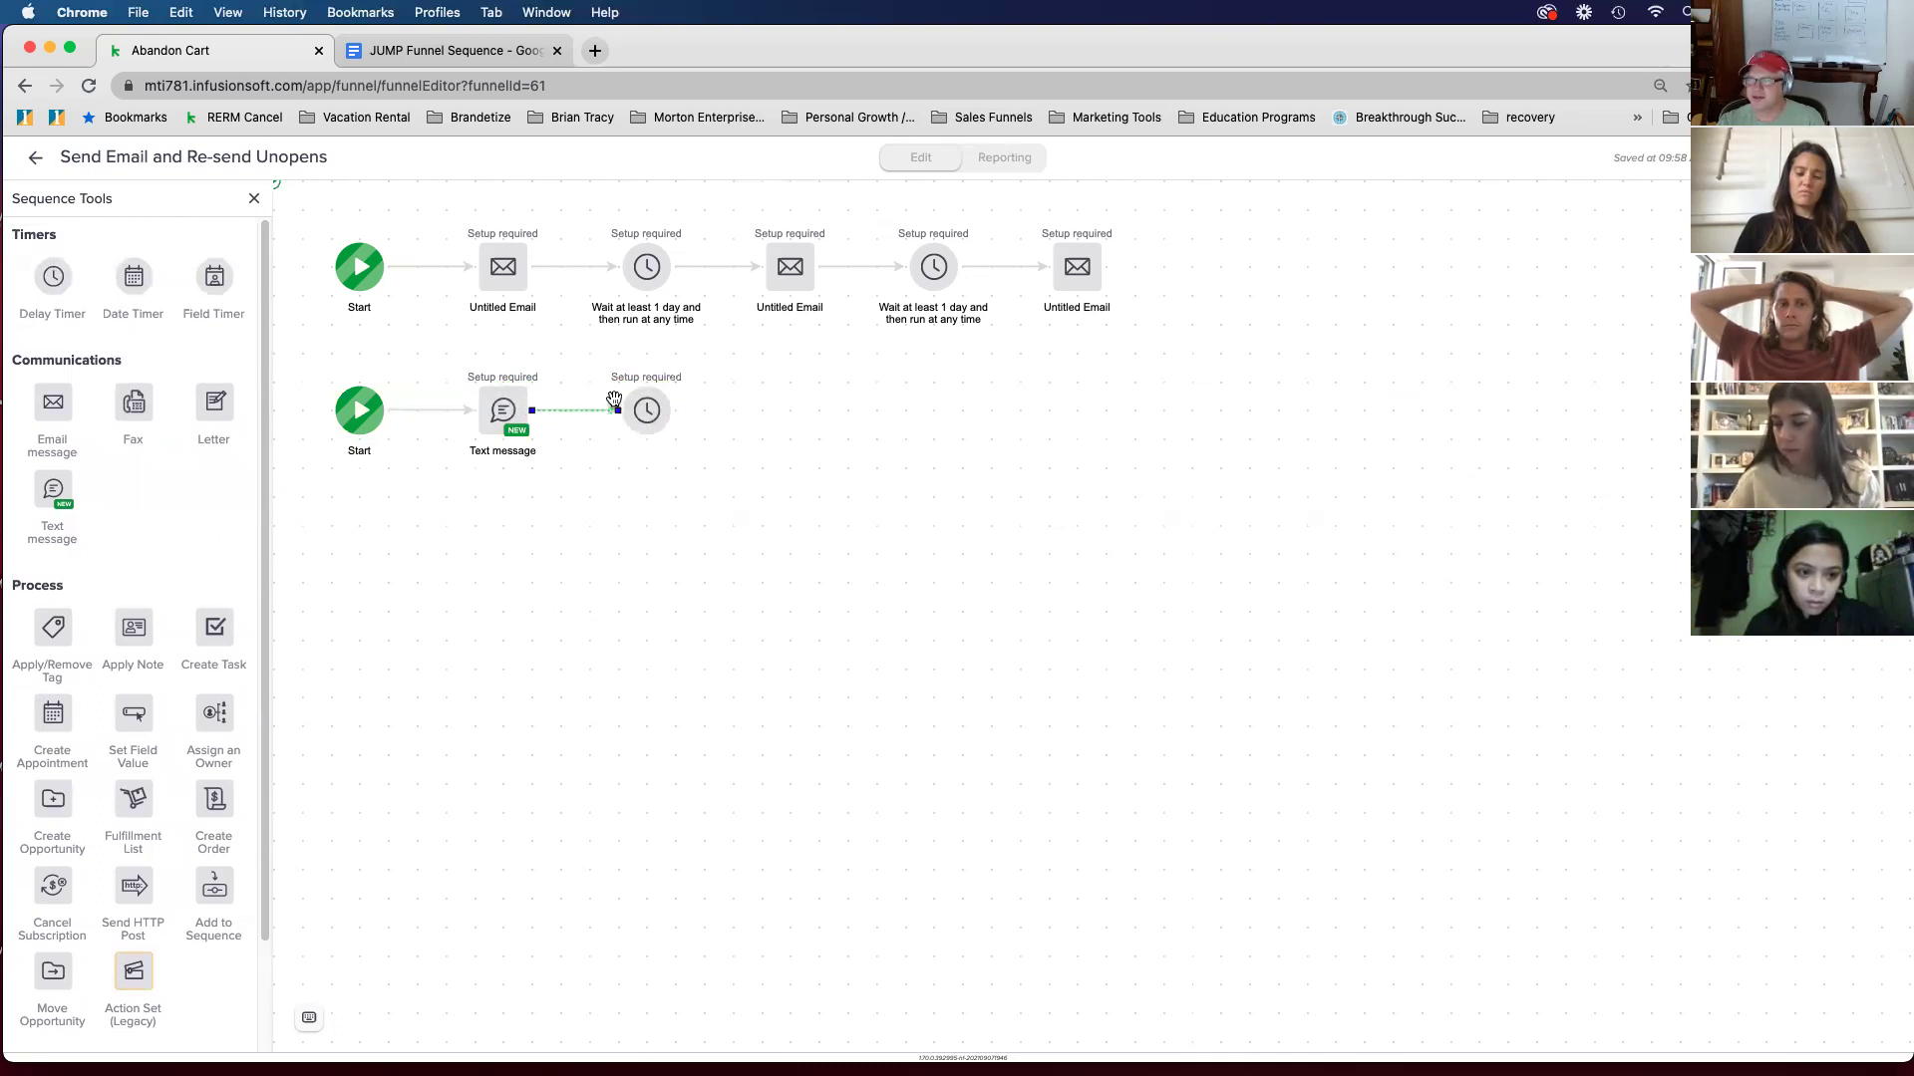
pyautogui.rightClick(640, 405)
pyautogui.click(691, 487)
pyautogui.click(1092, 712)
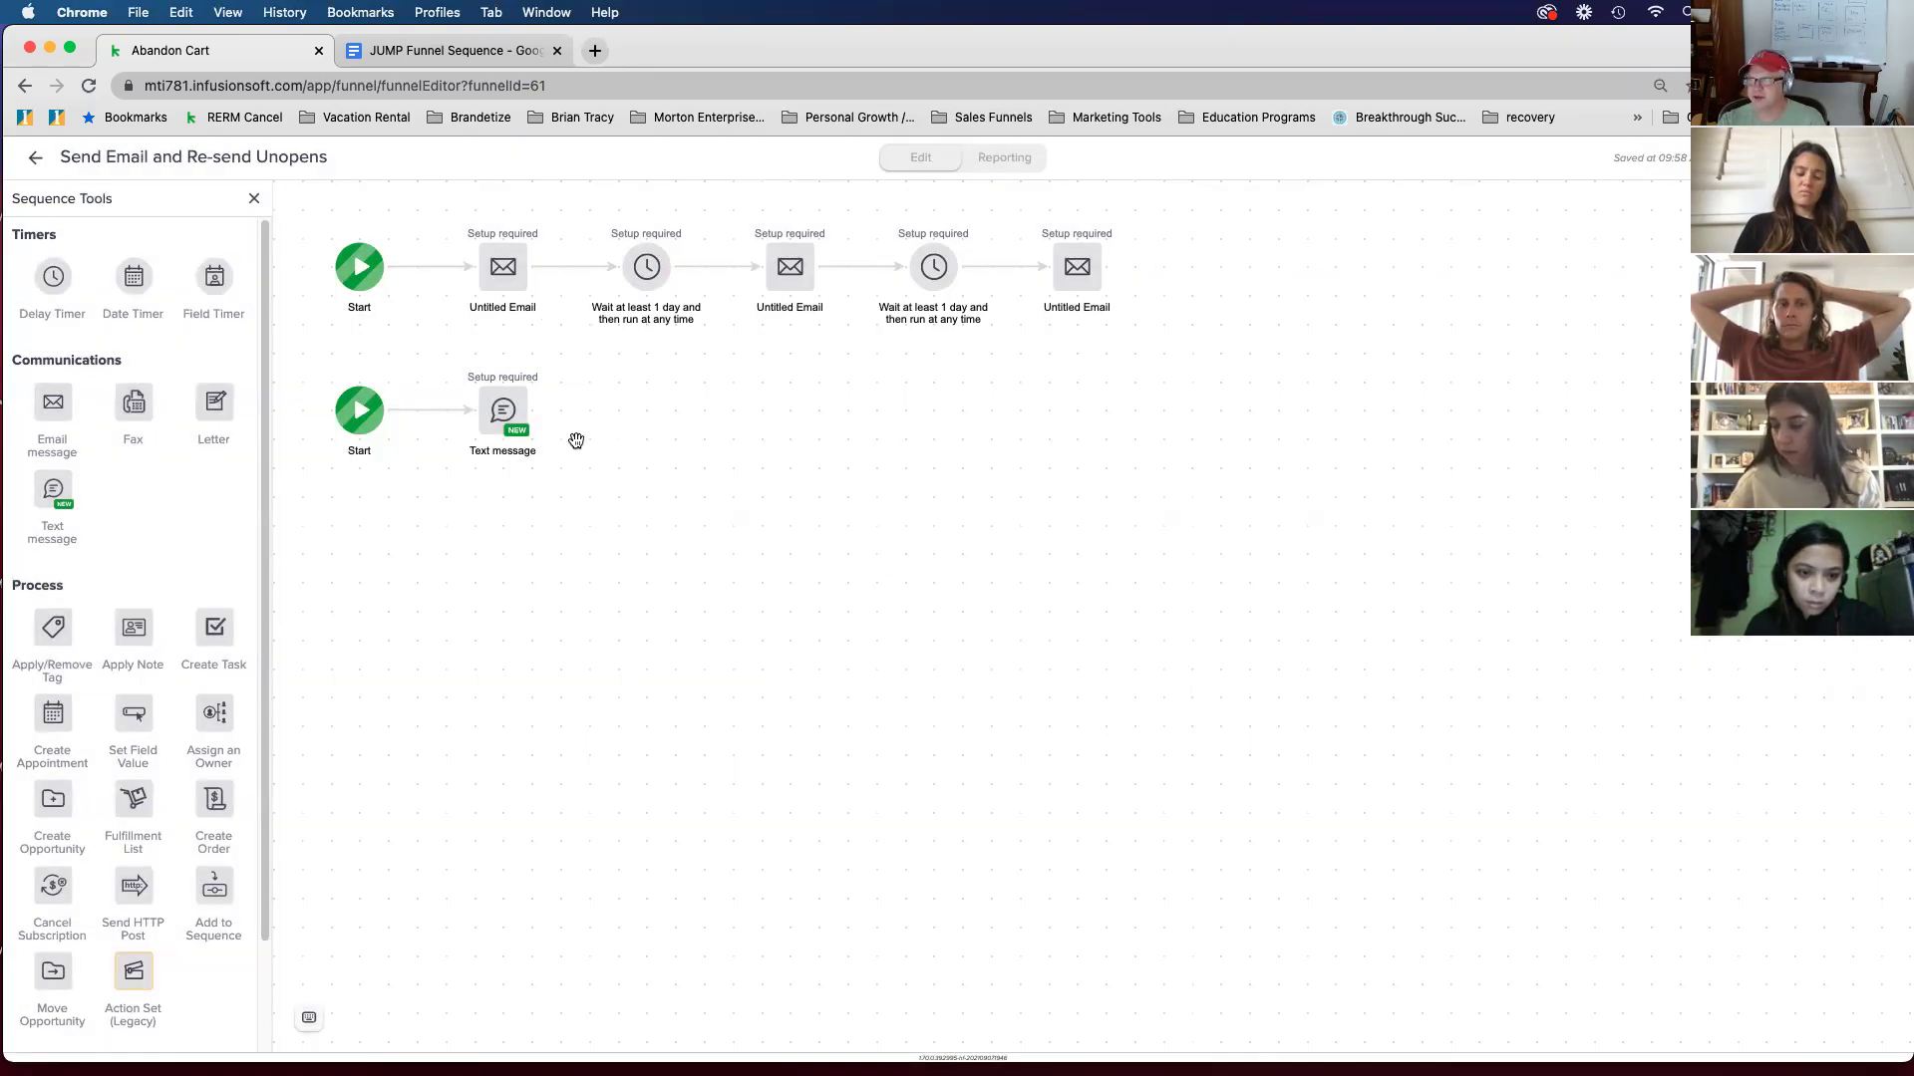
# Step: Duplicate the first 1-day wait timer from the email row and connect the copy after the Text message
pyautogui.rightClick(649, 272)
pyautogui.click(678, 325)
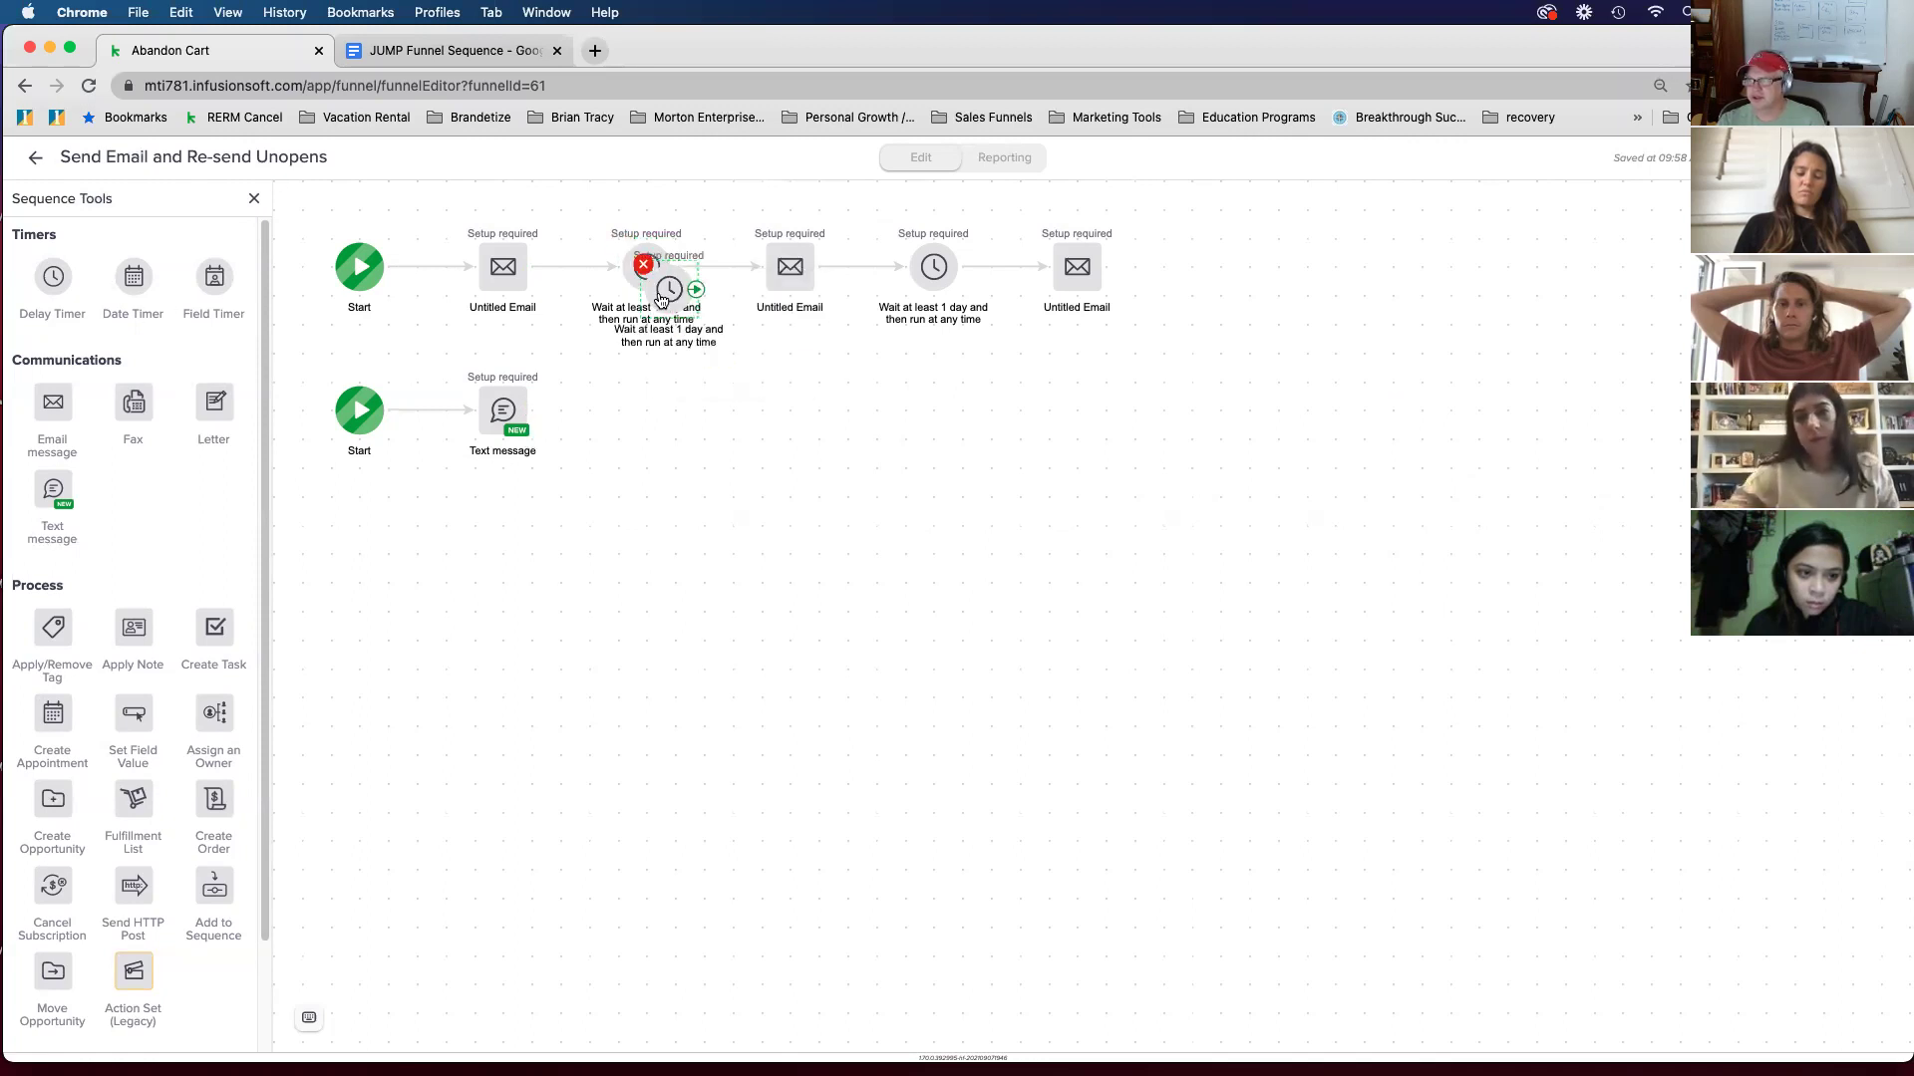
pyautogui.click(661, 419)
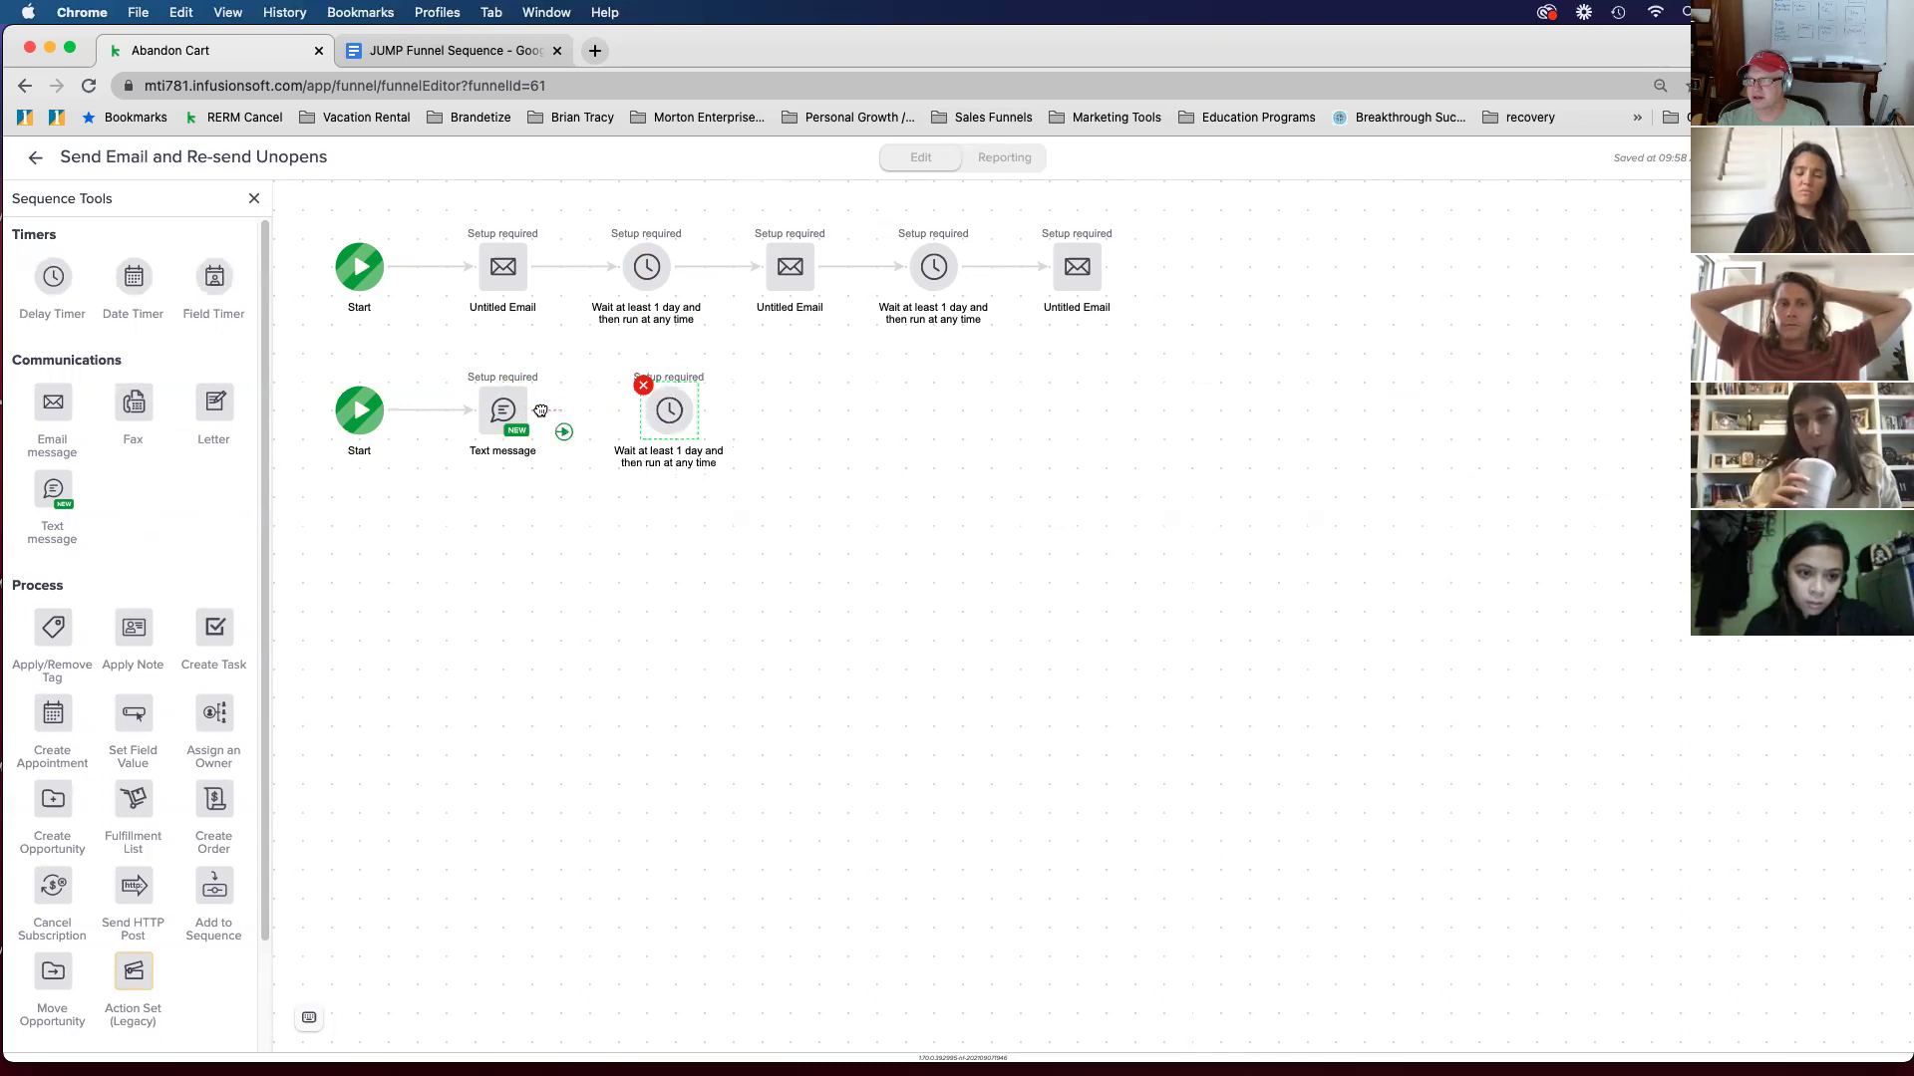
pyautogui.moveTo(669, 410); pyautogui.dragTo(647, 410)
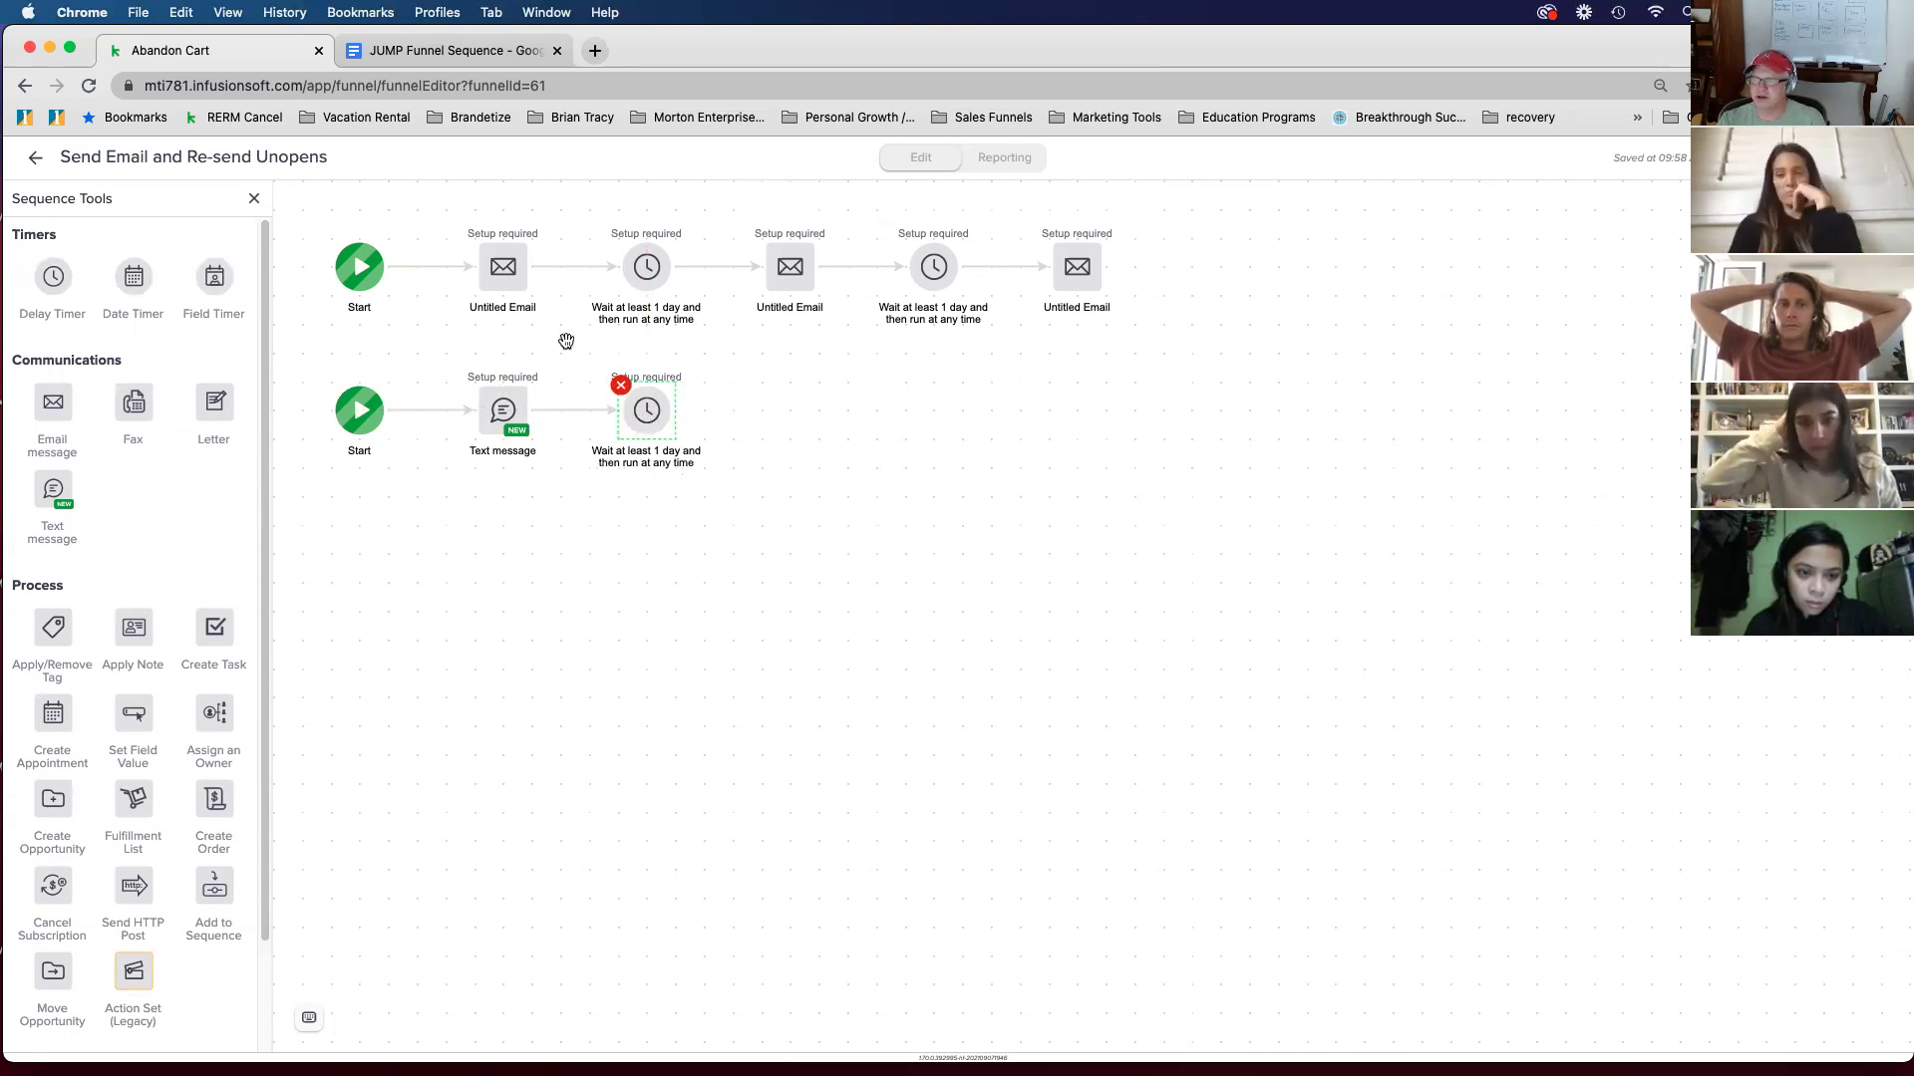
# Step: View the content of the first Untitled Email in the upper row and return to the sequence
pyautogui.click(498, 271)
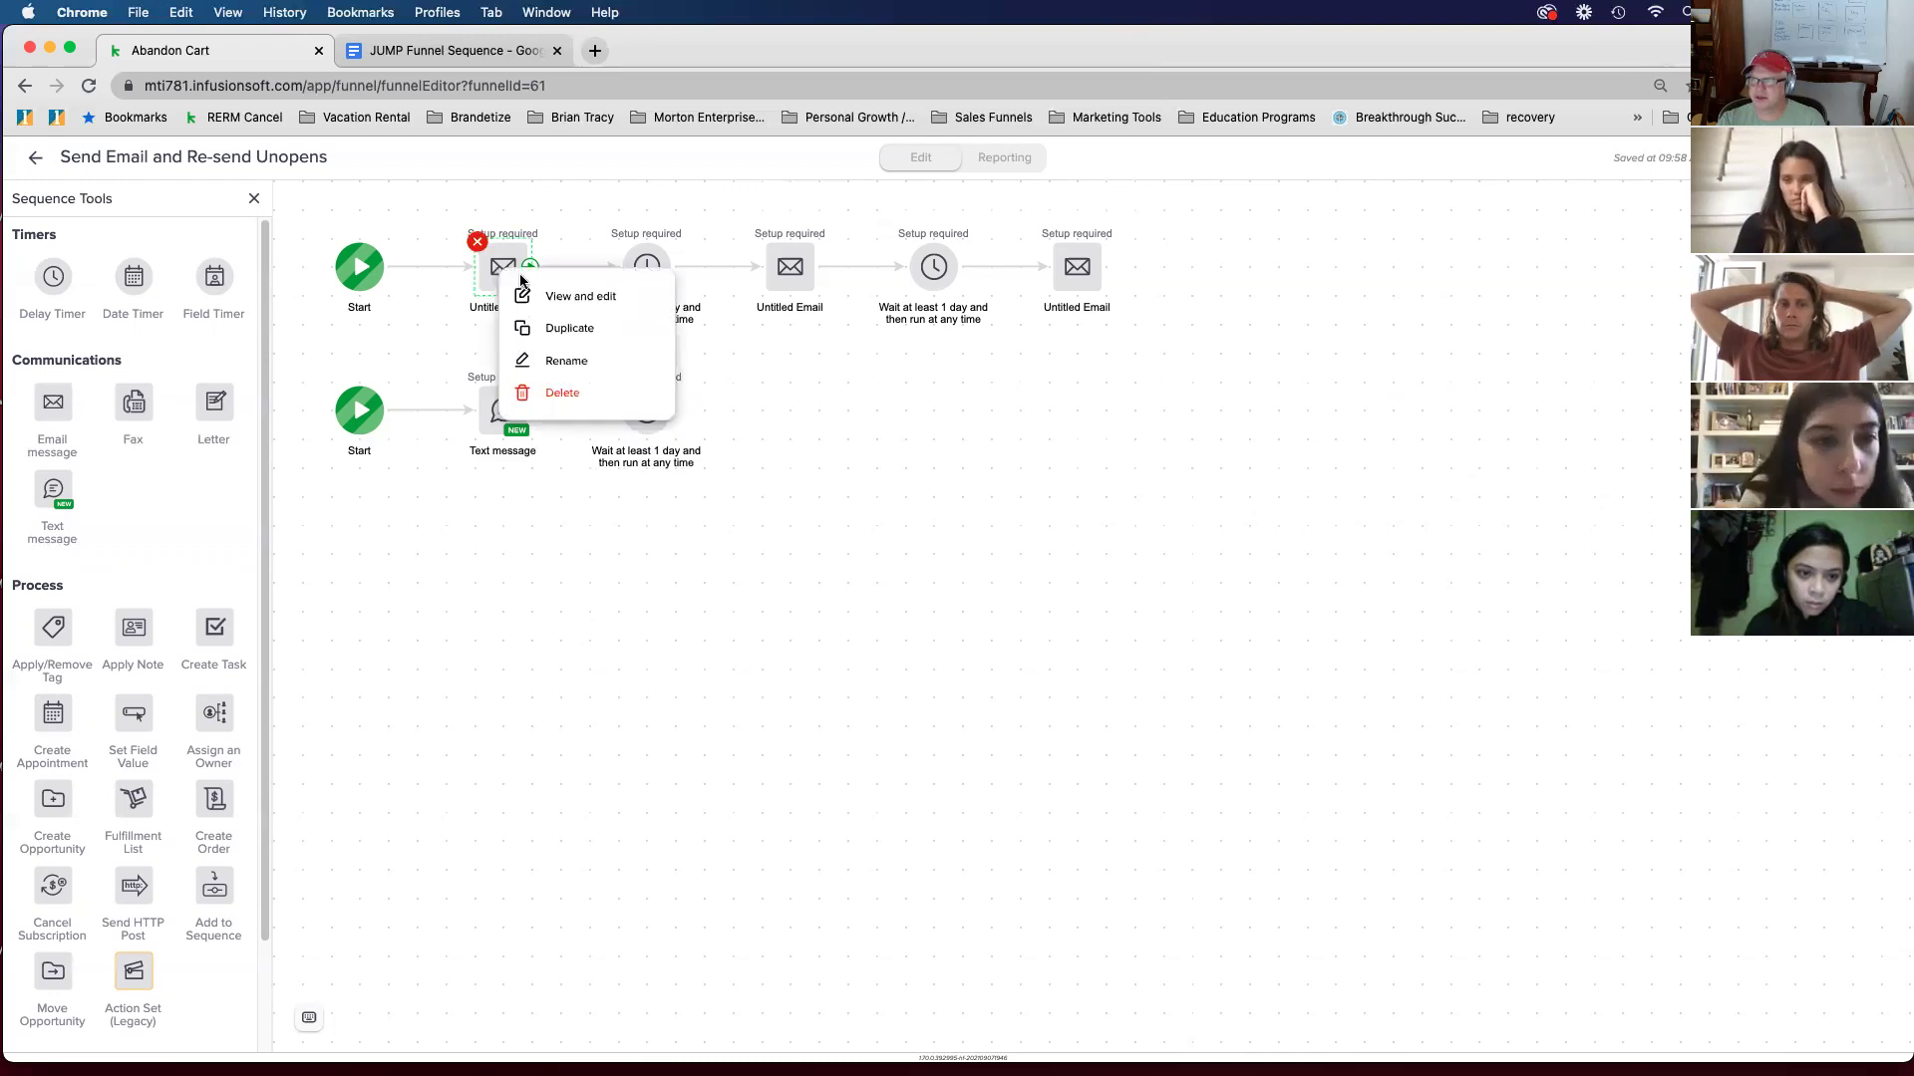
pyautogui.click(529, 294)
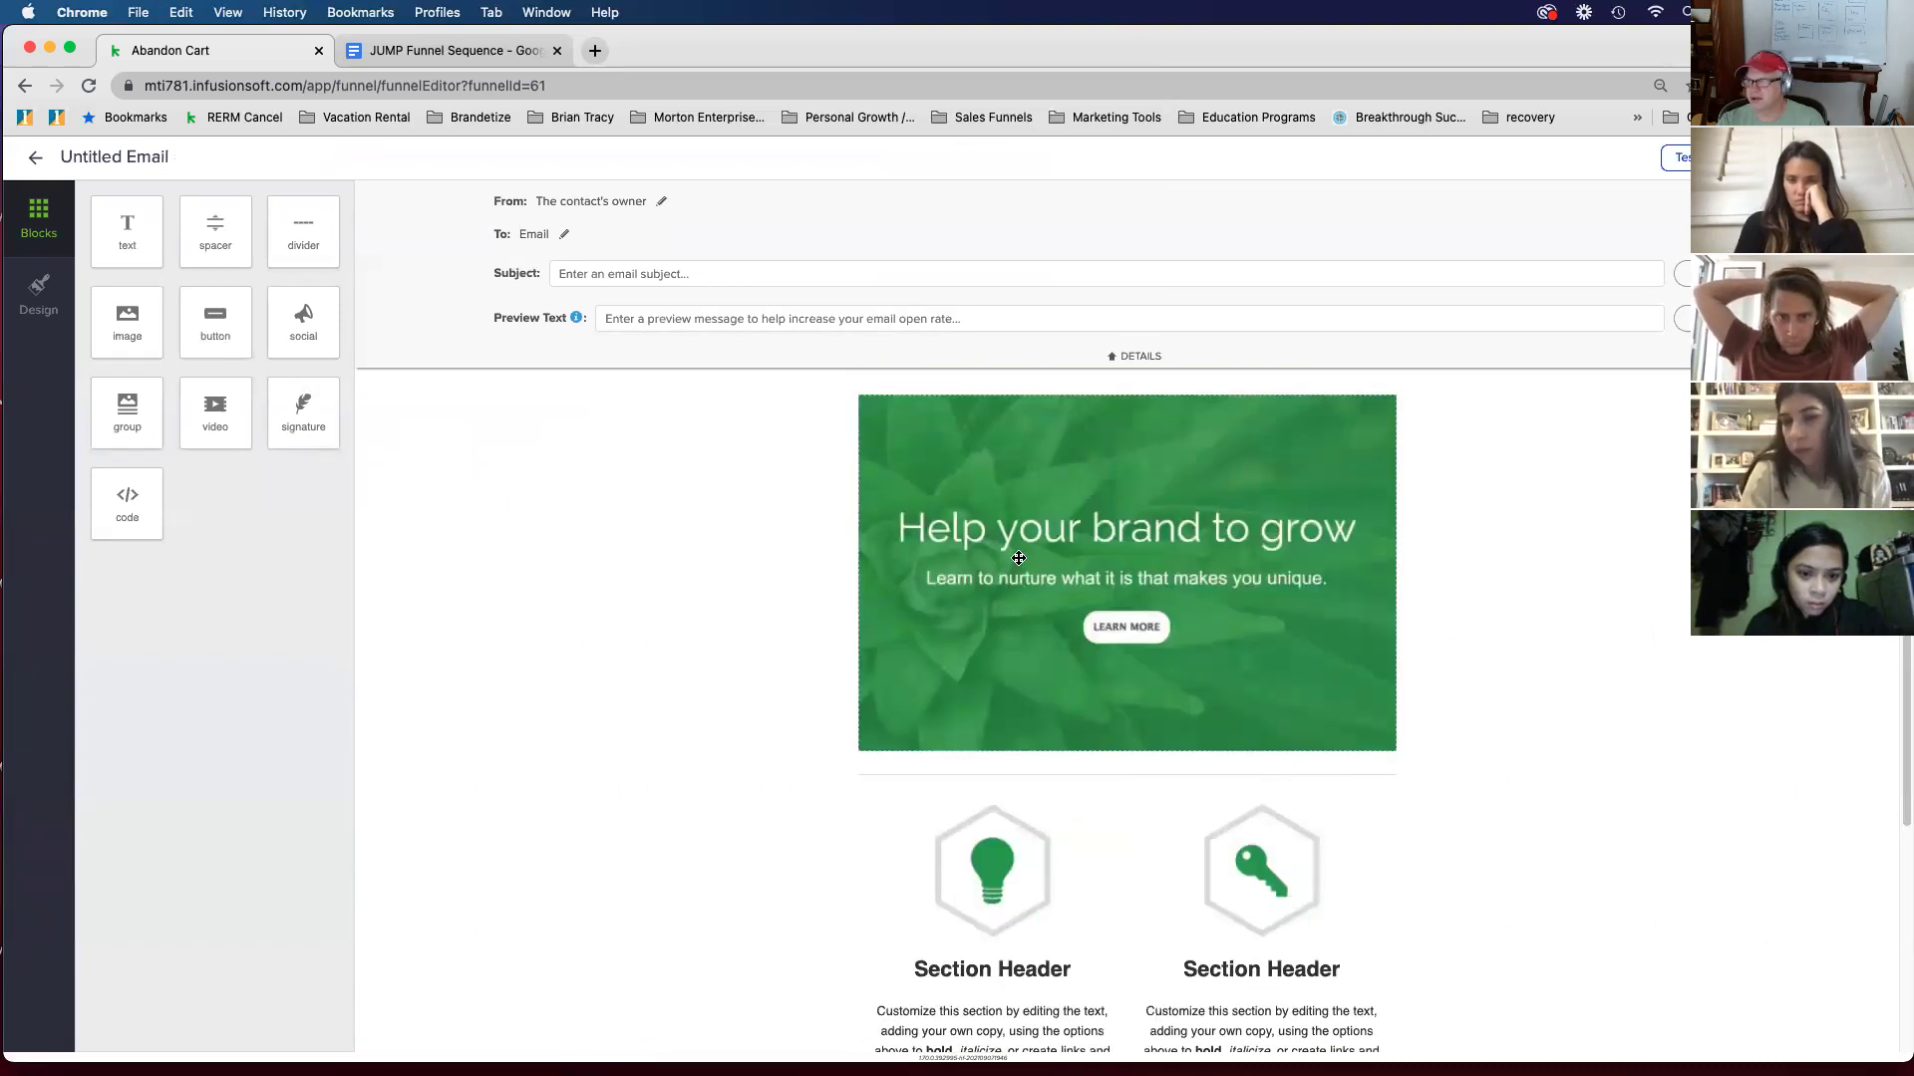
pyautogui.click(36, 161)
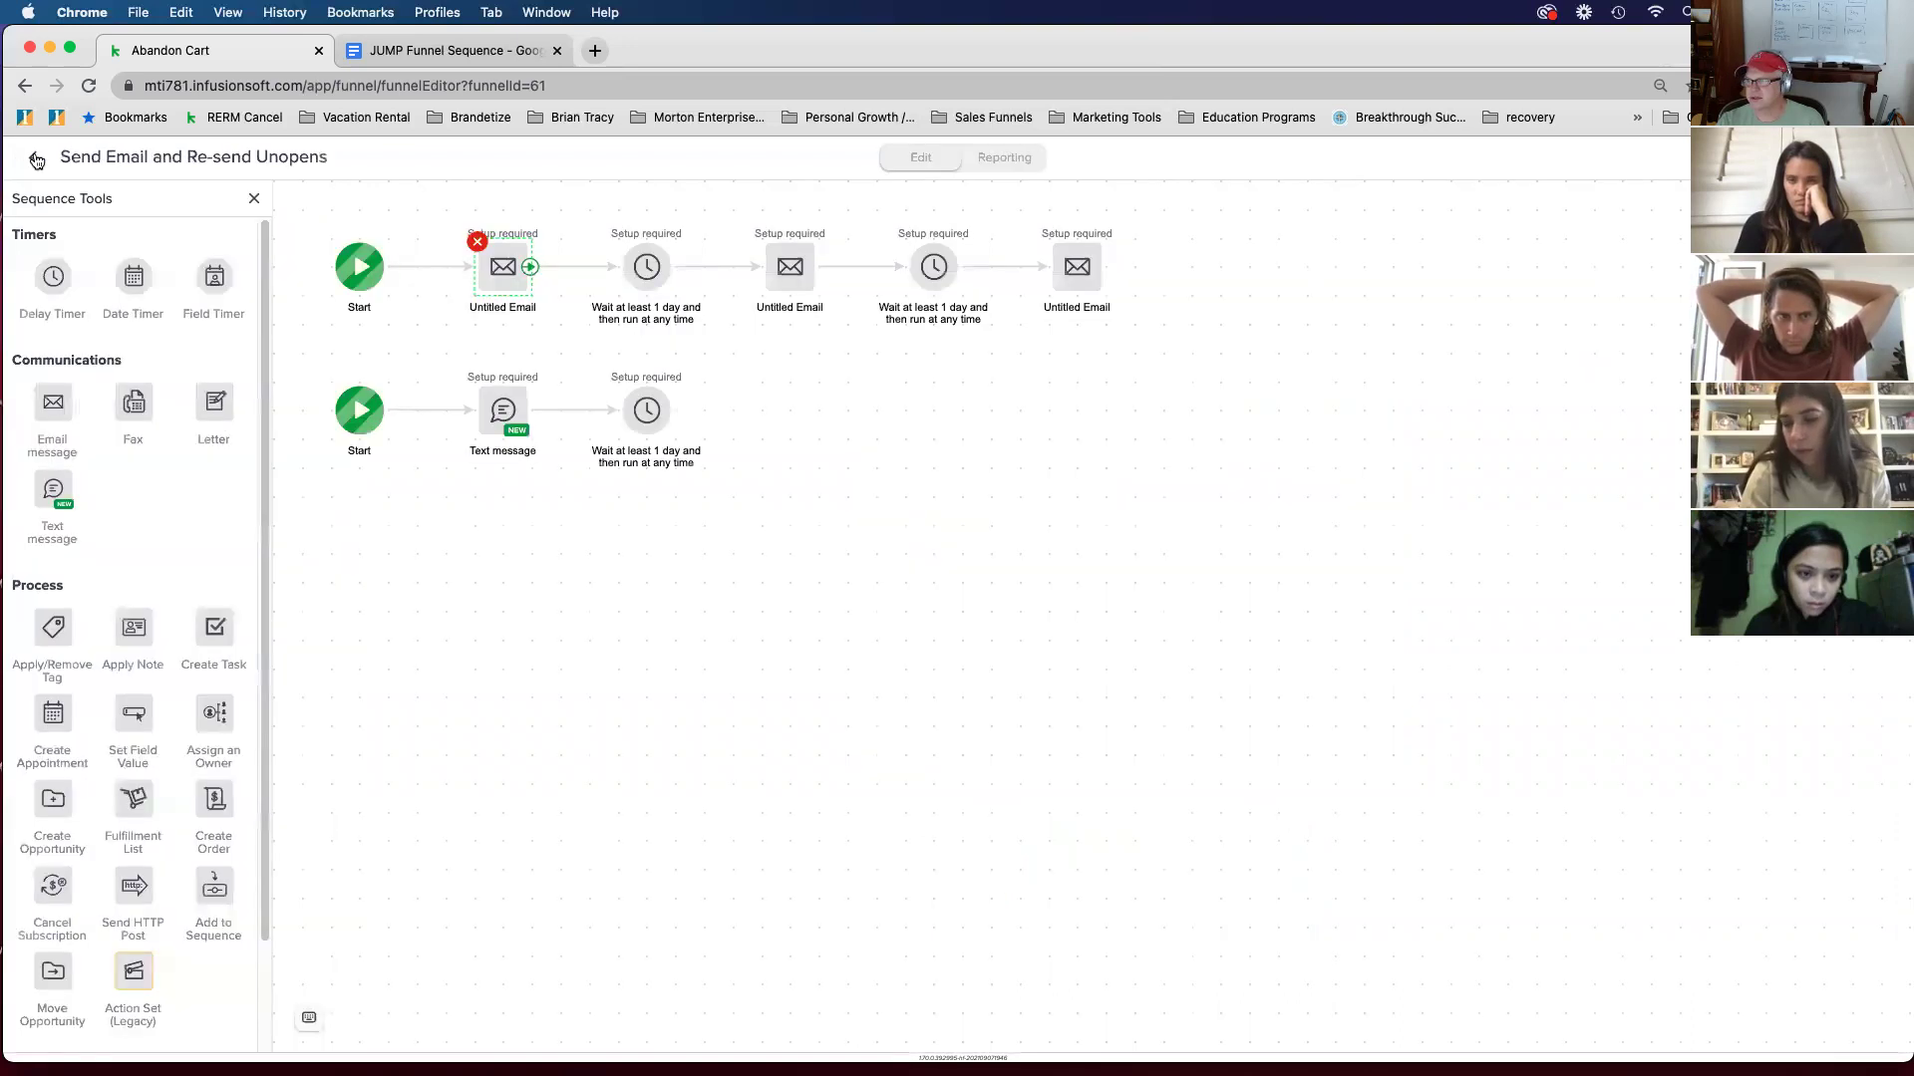
# Step: Replace the first Untitled Email with a new Email message connected between Start and the first wait timer
pyautogui.click(504, 281)
pyautogui.click(559, 400)
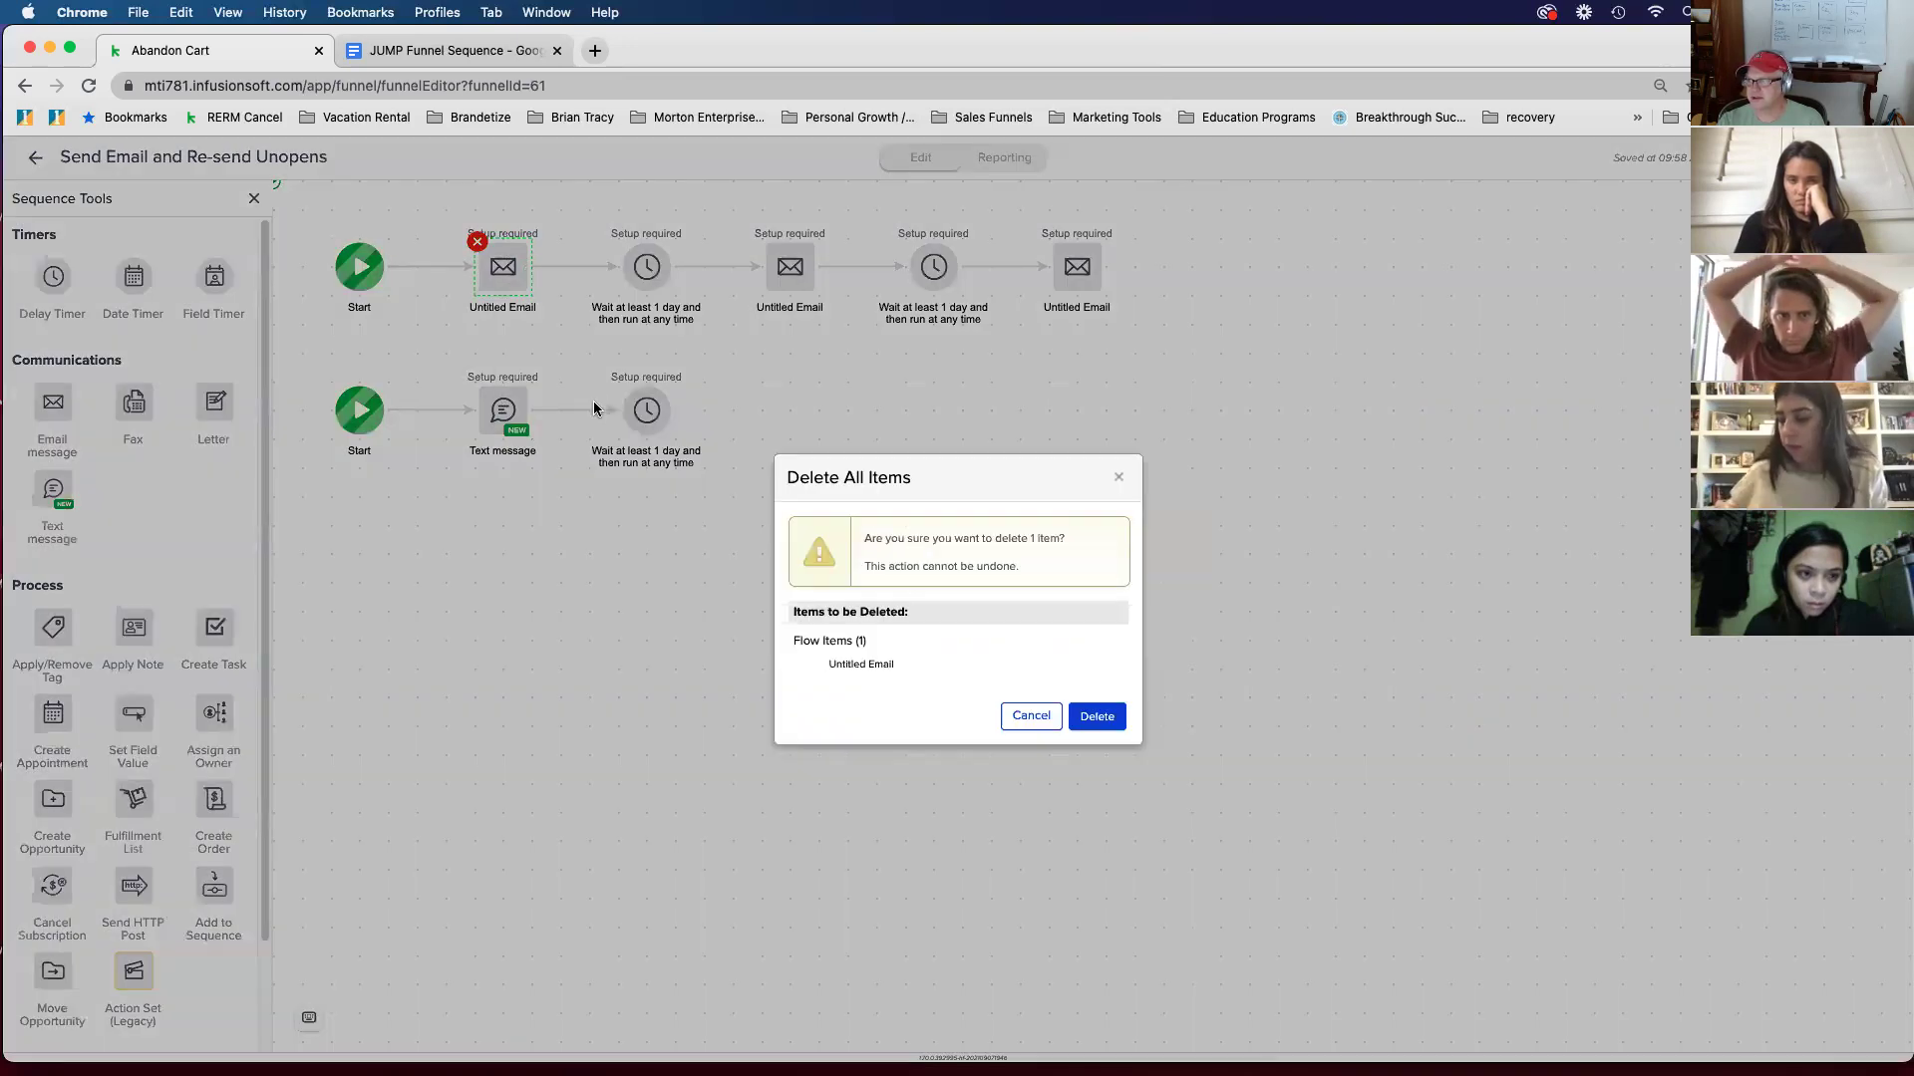
pyautogui.click(1094, 714)
pyautogui.moveTo(72, 436); pyautogui.dragTo(504, 267)
pyautogui.moveTo(387, 267); pyautogui.dragTo(637, 266)
# Step: Browse the template gallery for the new email and apply the saved Newsletter template from My Templates
pyautogui.click(503, 267)
pyautogui.click(524, 297)
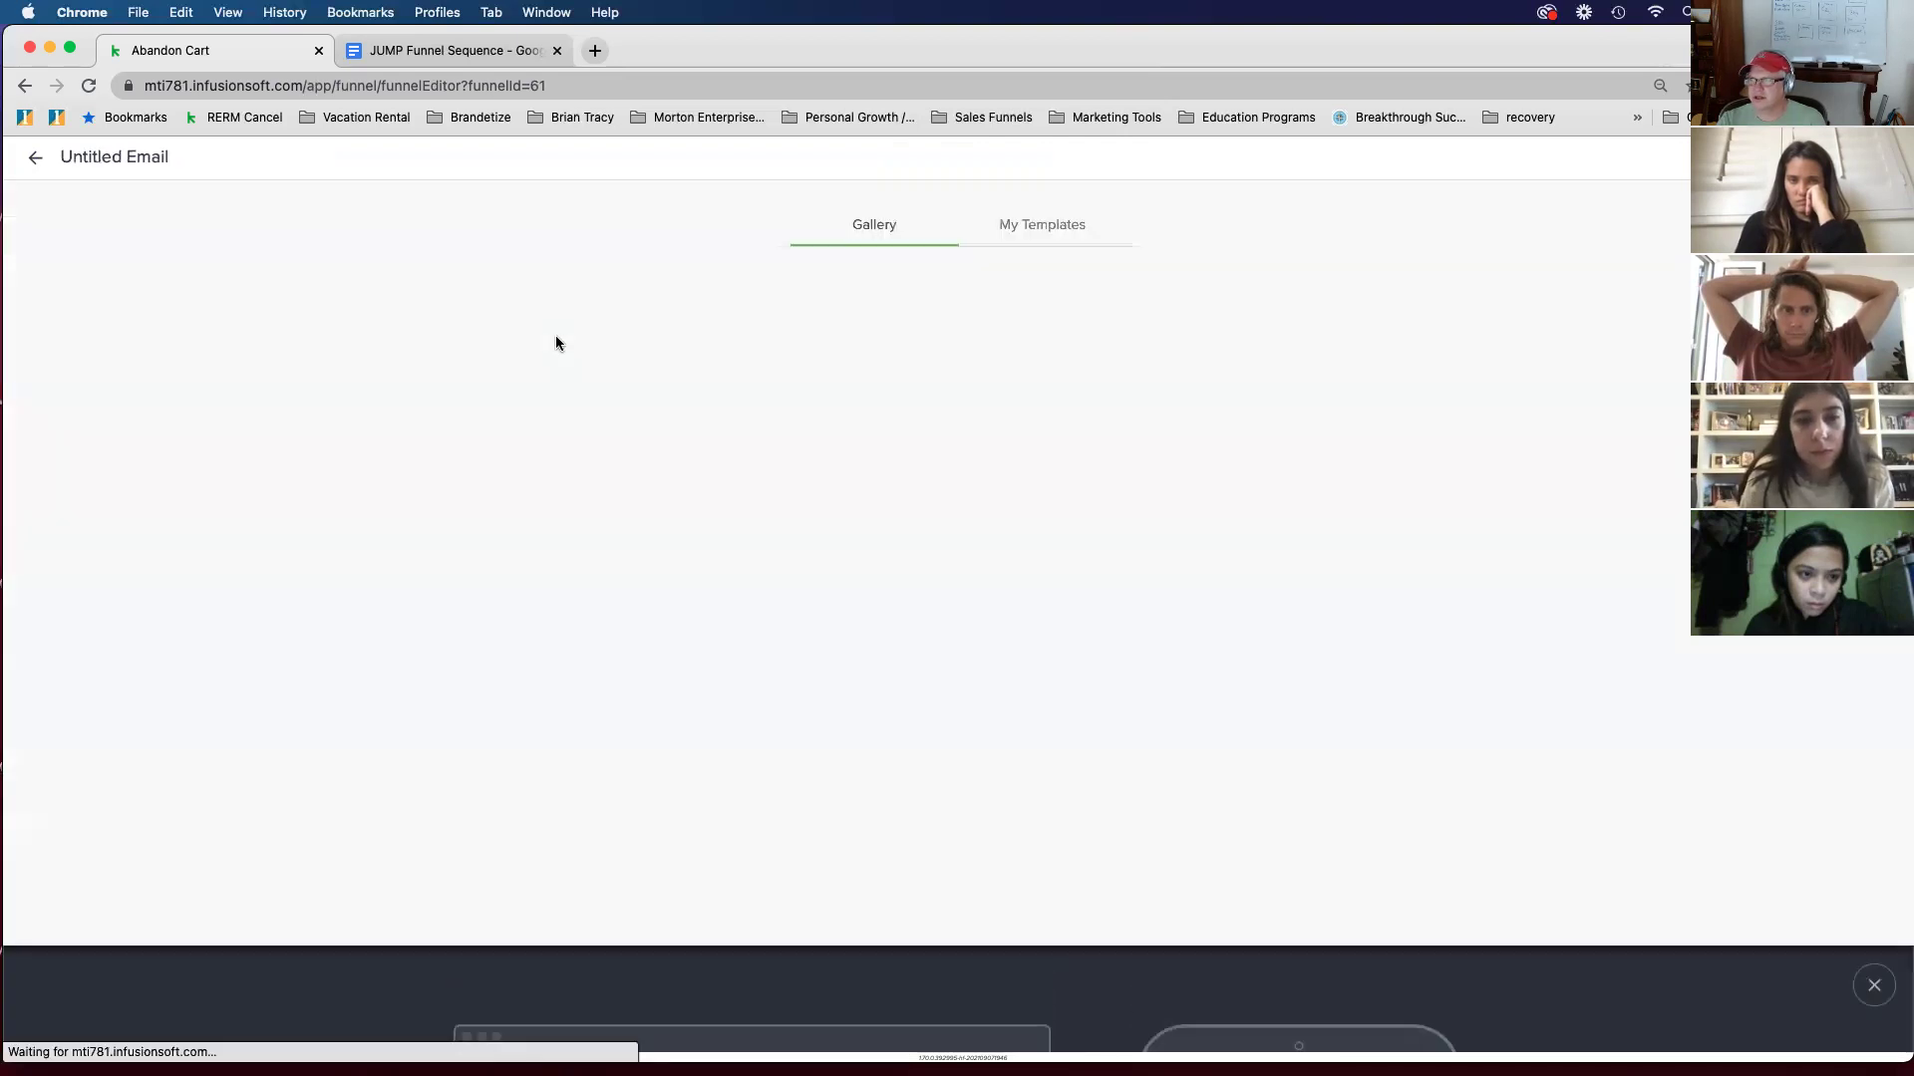
pyautogui.scroll(-5, 857, 652)
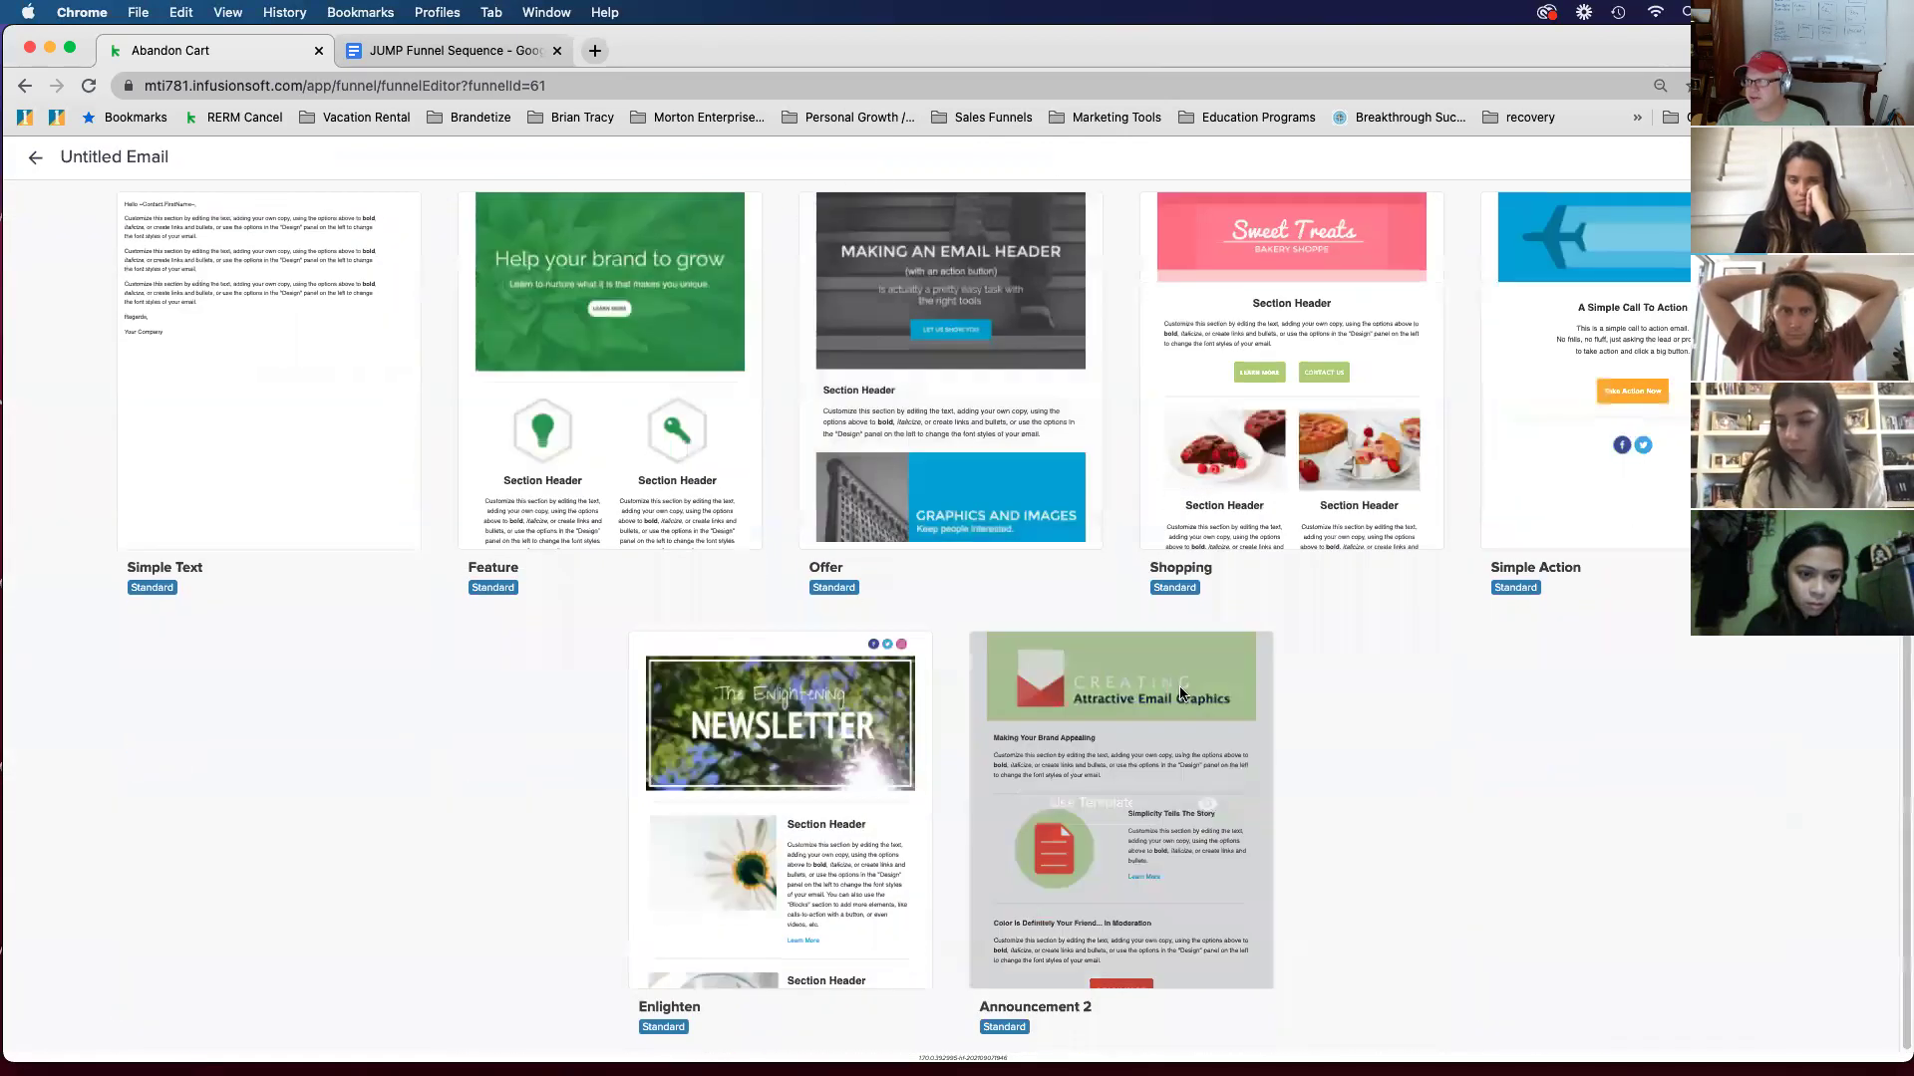
pyautogui.scroll(5, 588, 625)
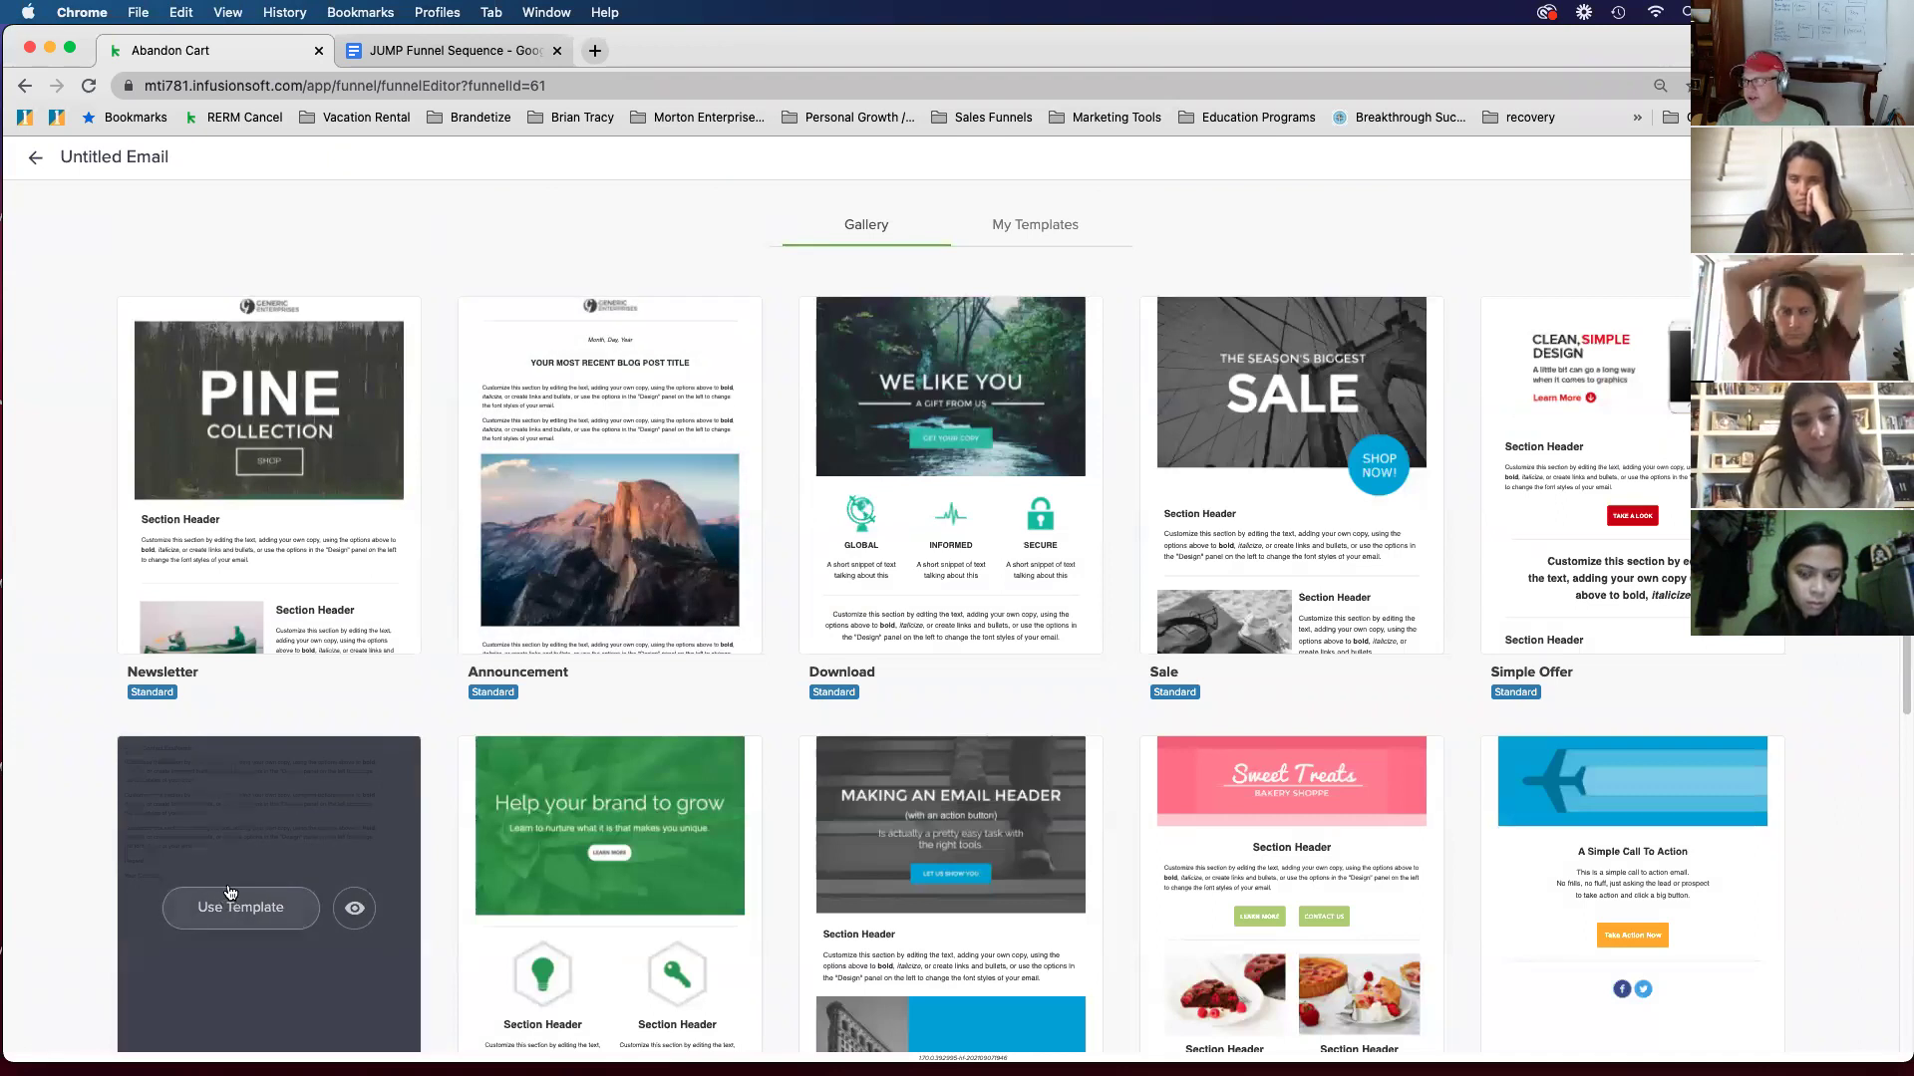
pyautogui.scroll(-5, 249, 875)
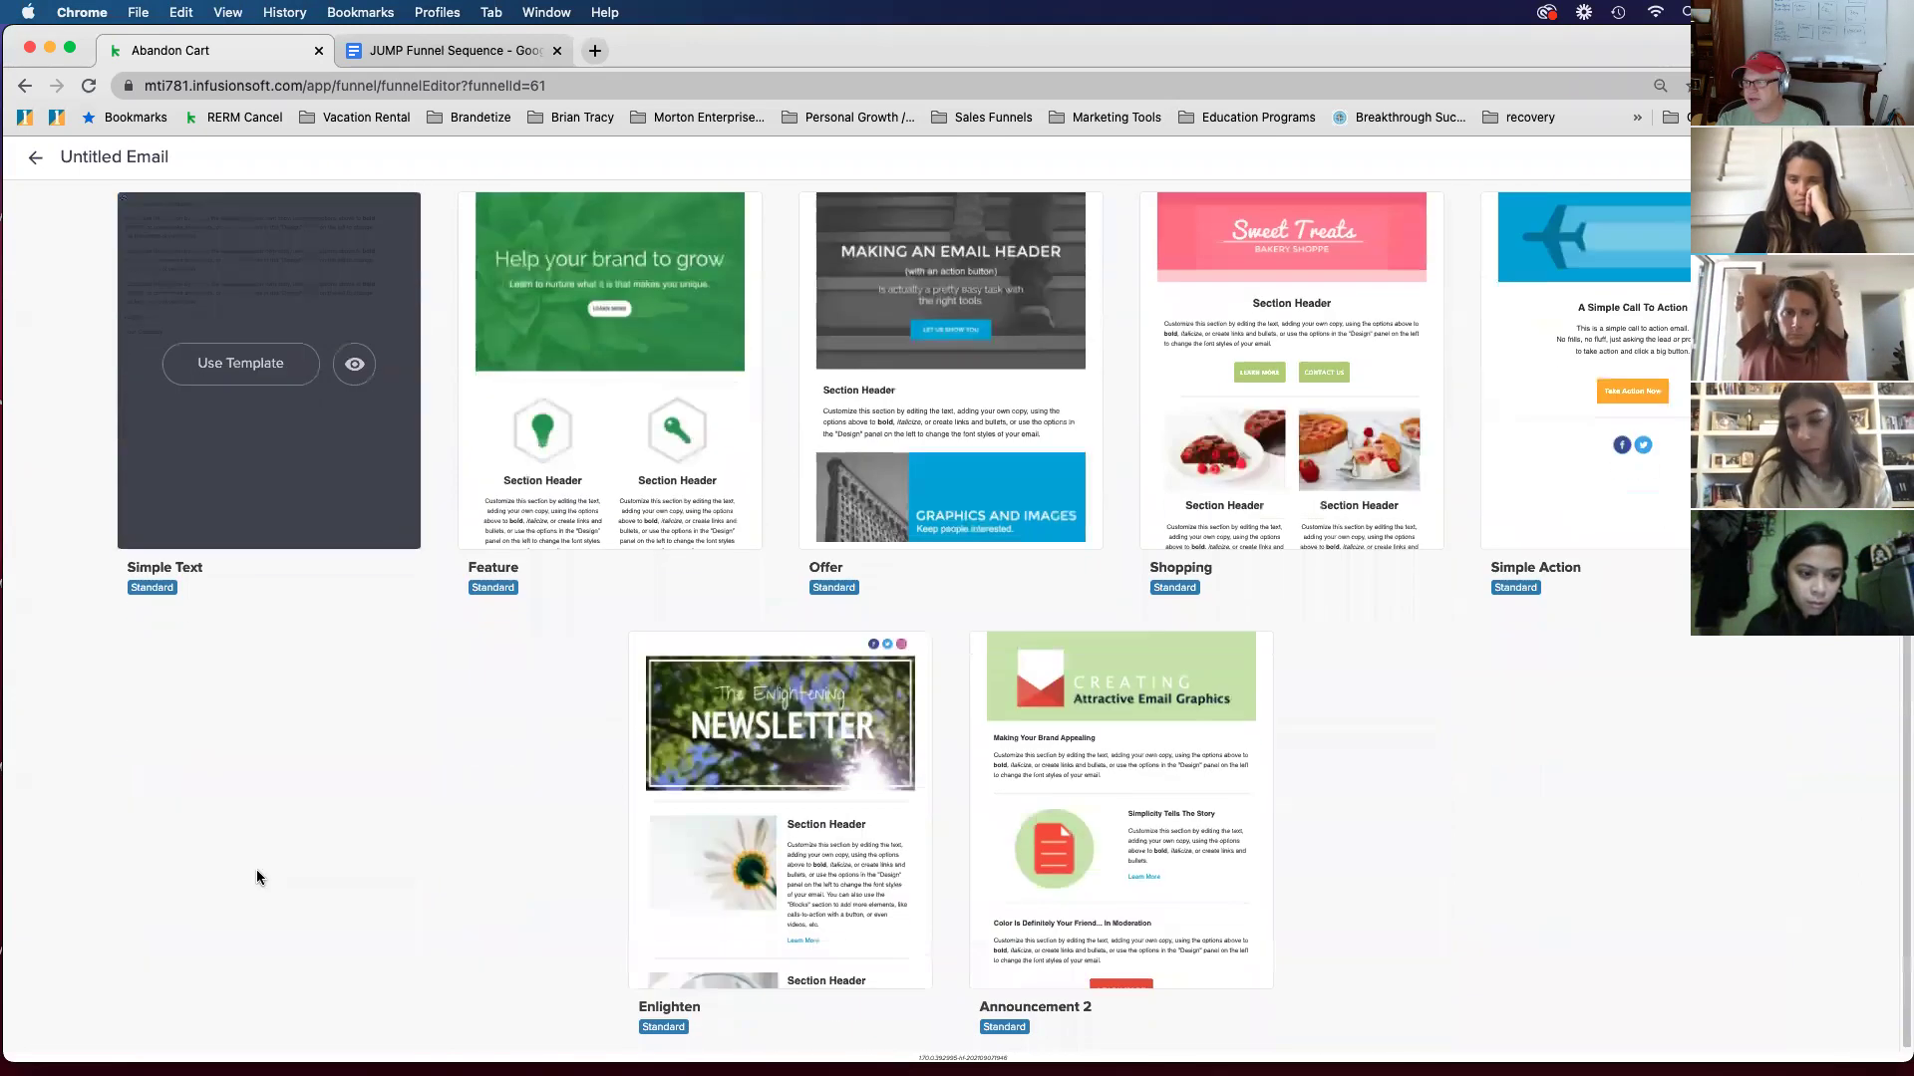
pyautogui.scroll(5, 255, 869)
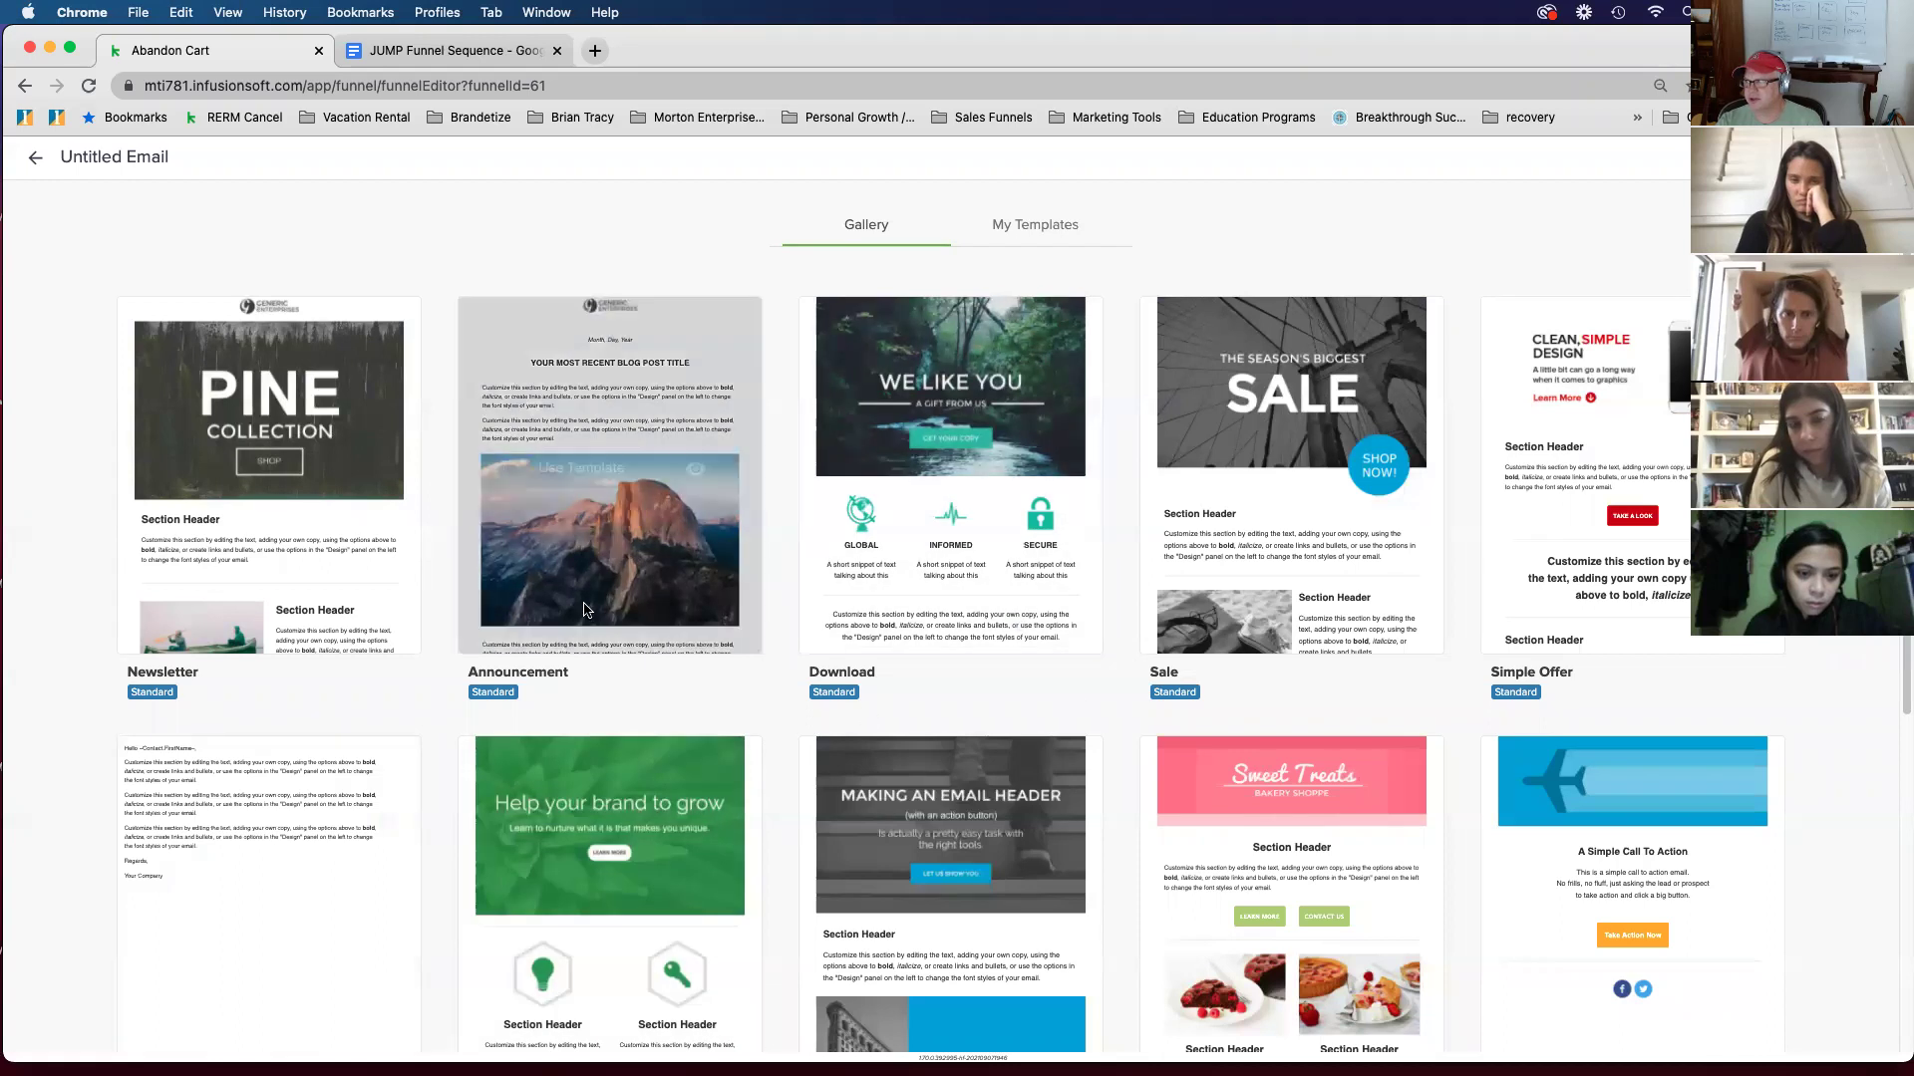
pyautogui.scroll(-5, 1470, 494)
pyautogui.scroll(5, 1470, 495)
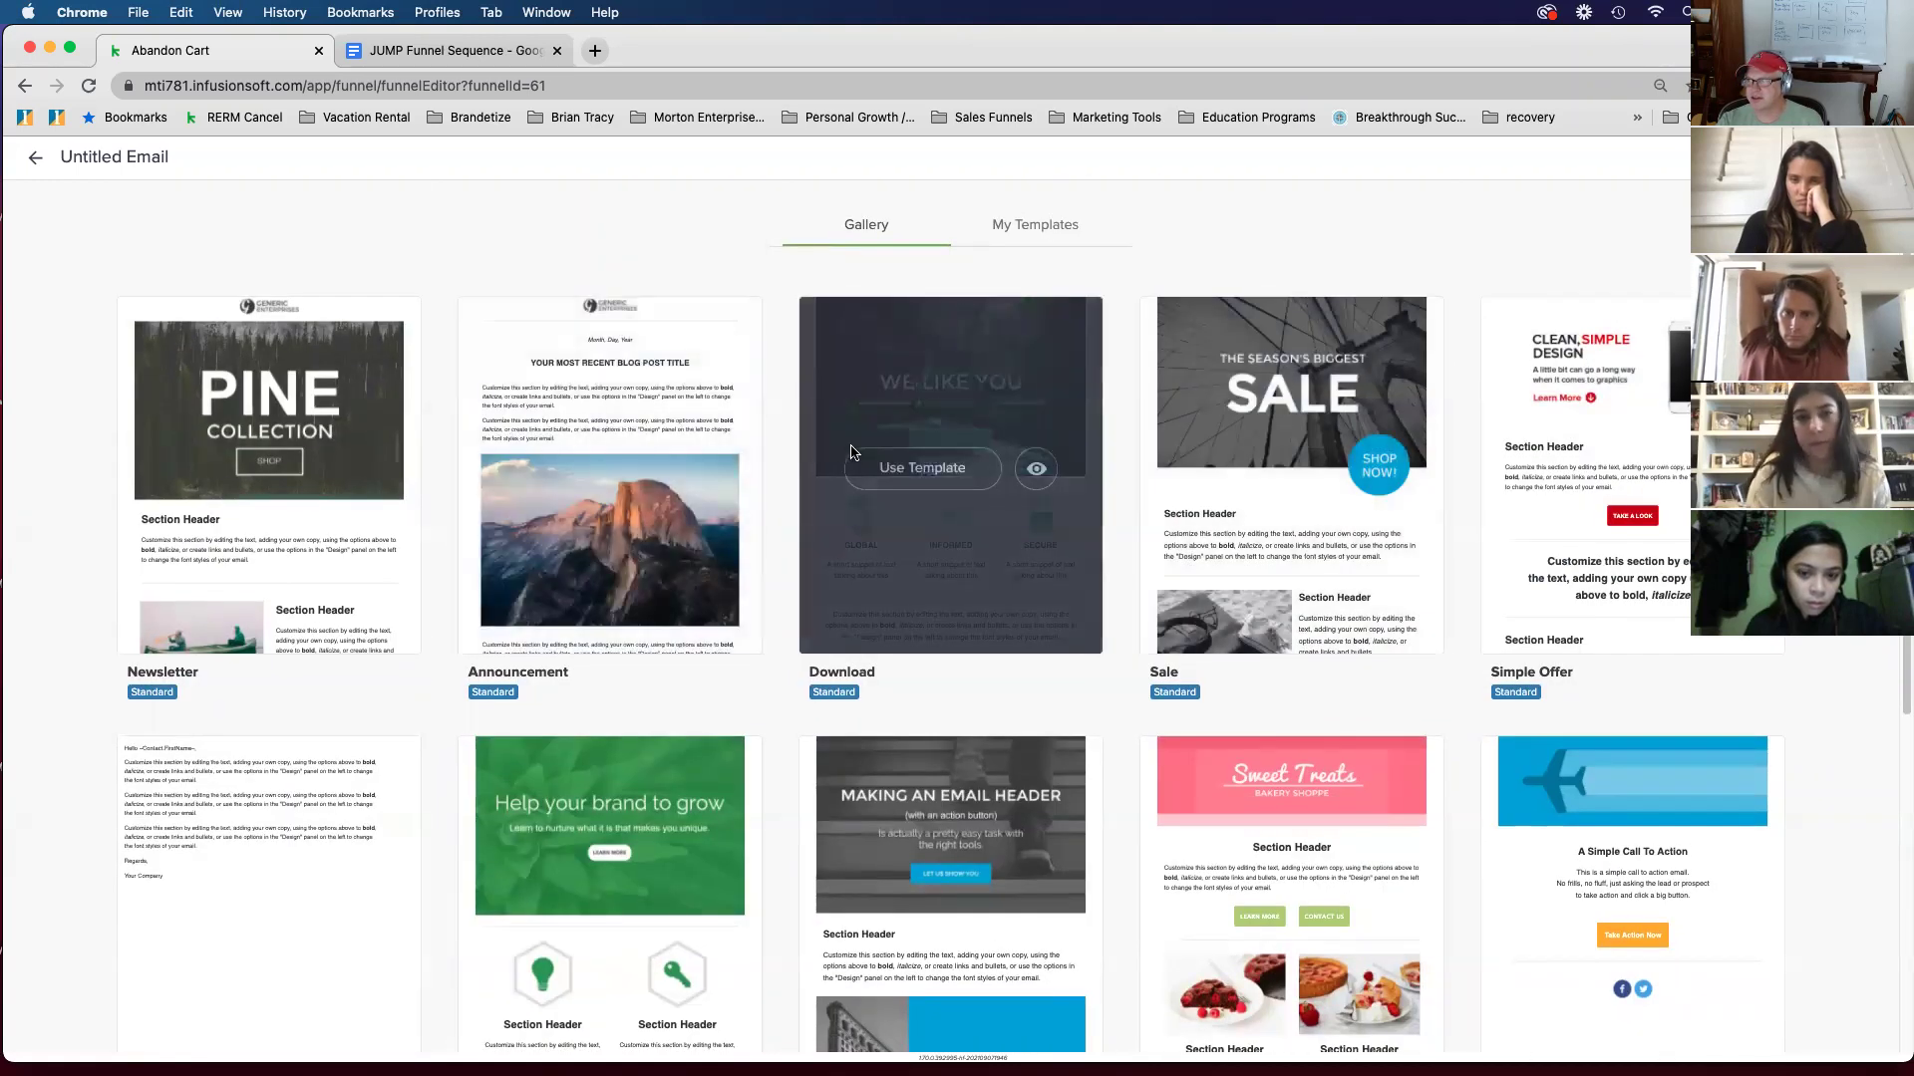
pyautogui.click(1036, 229)
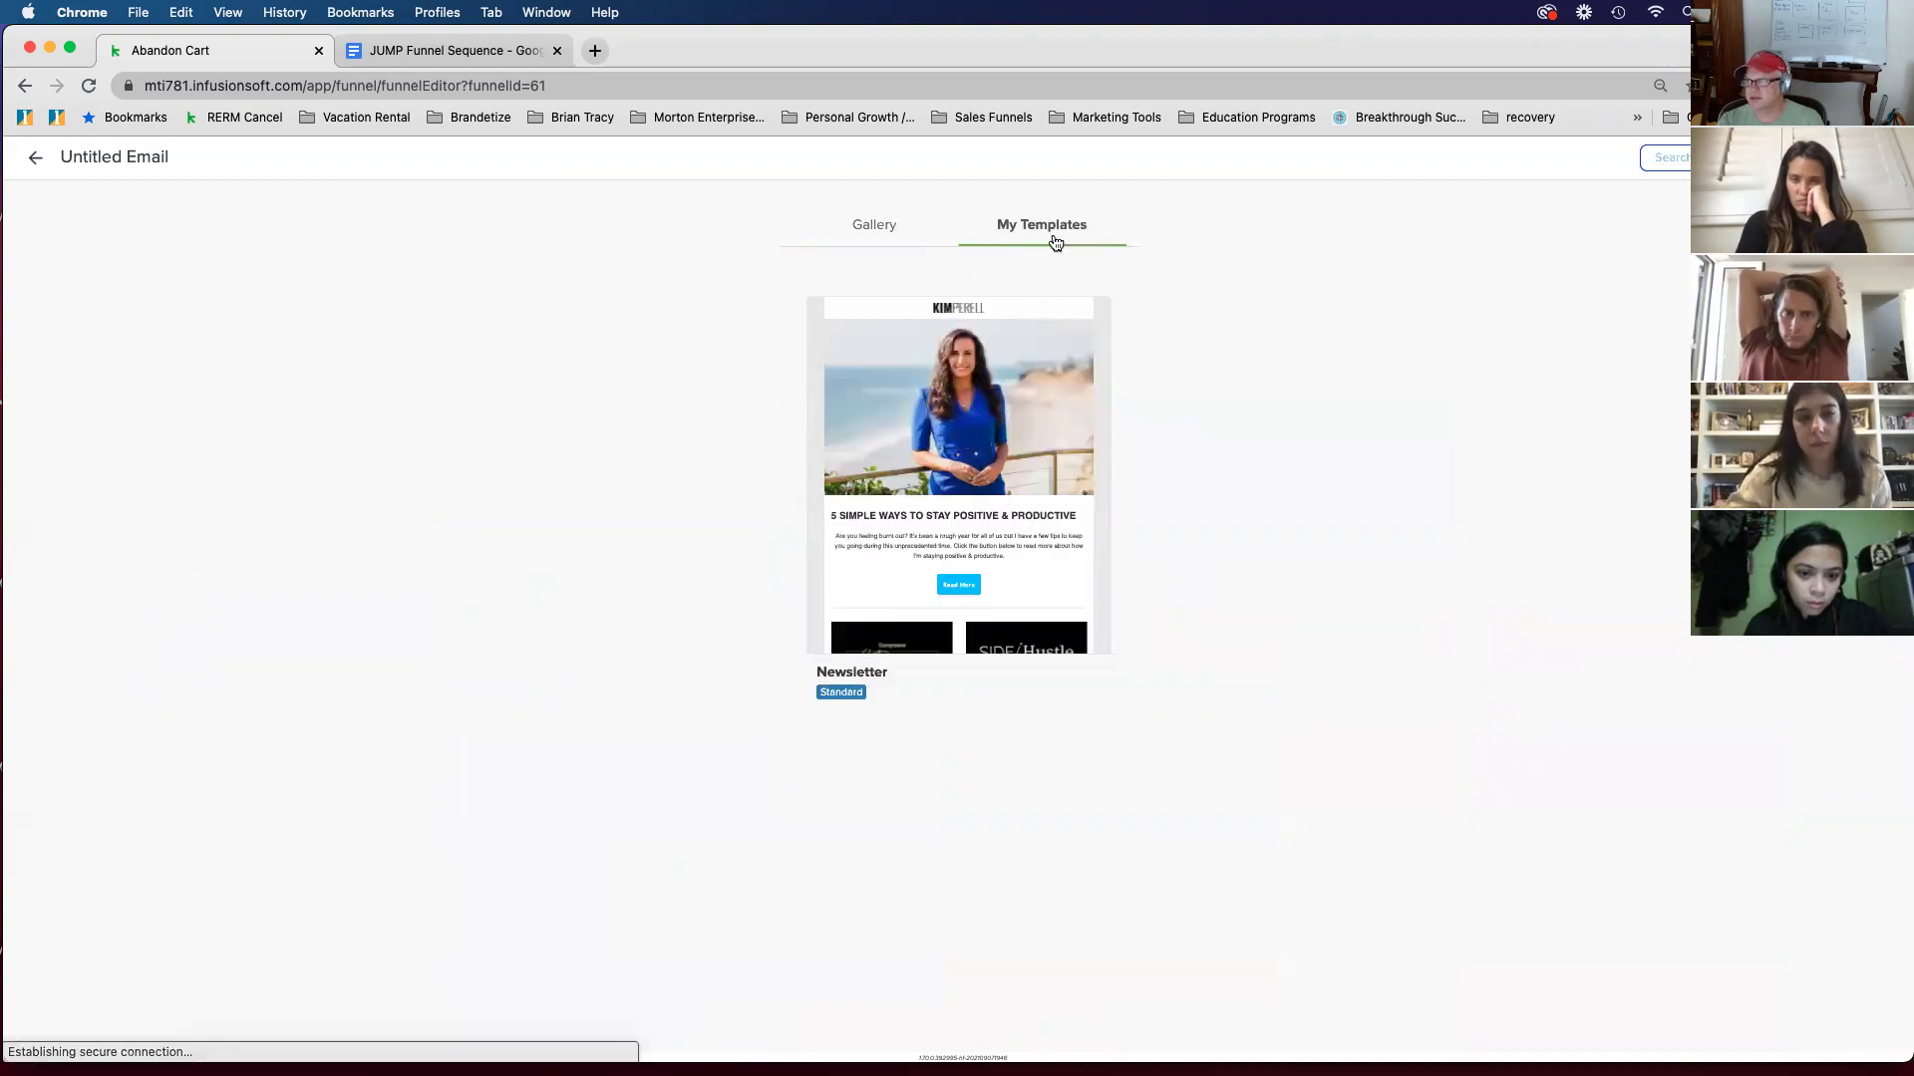
pyautogui.moveTo(899, 605)
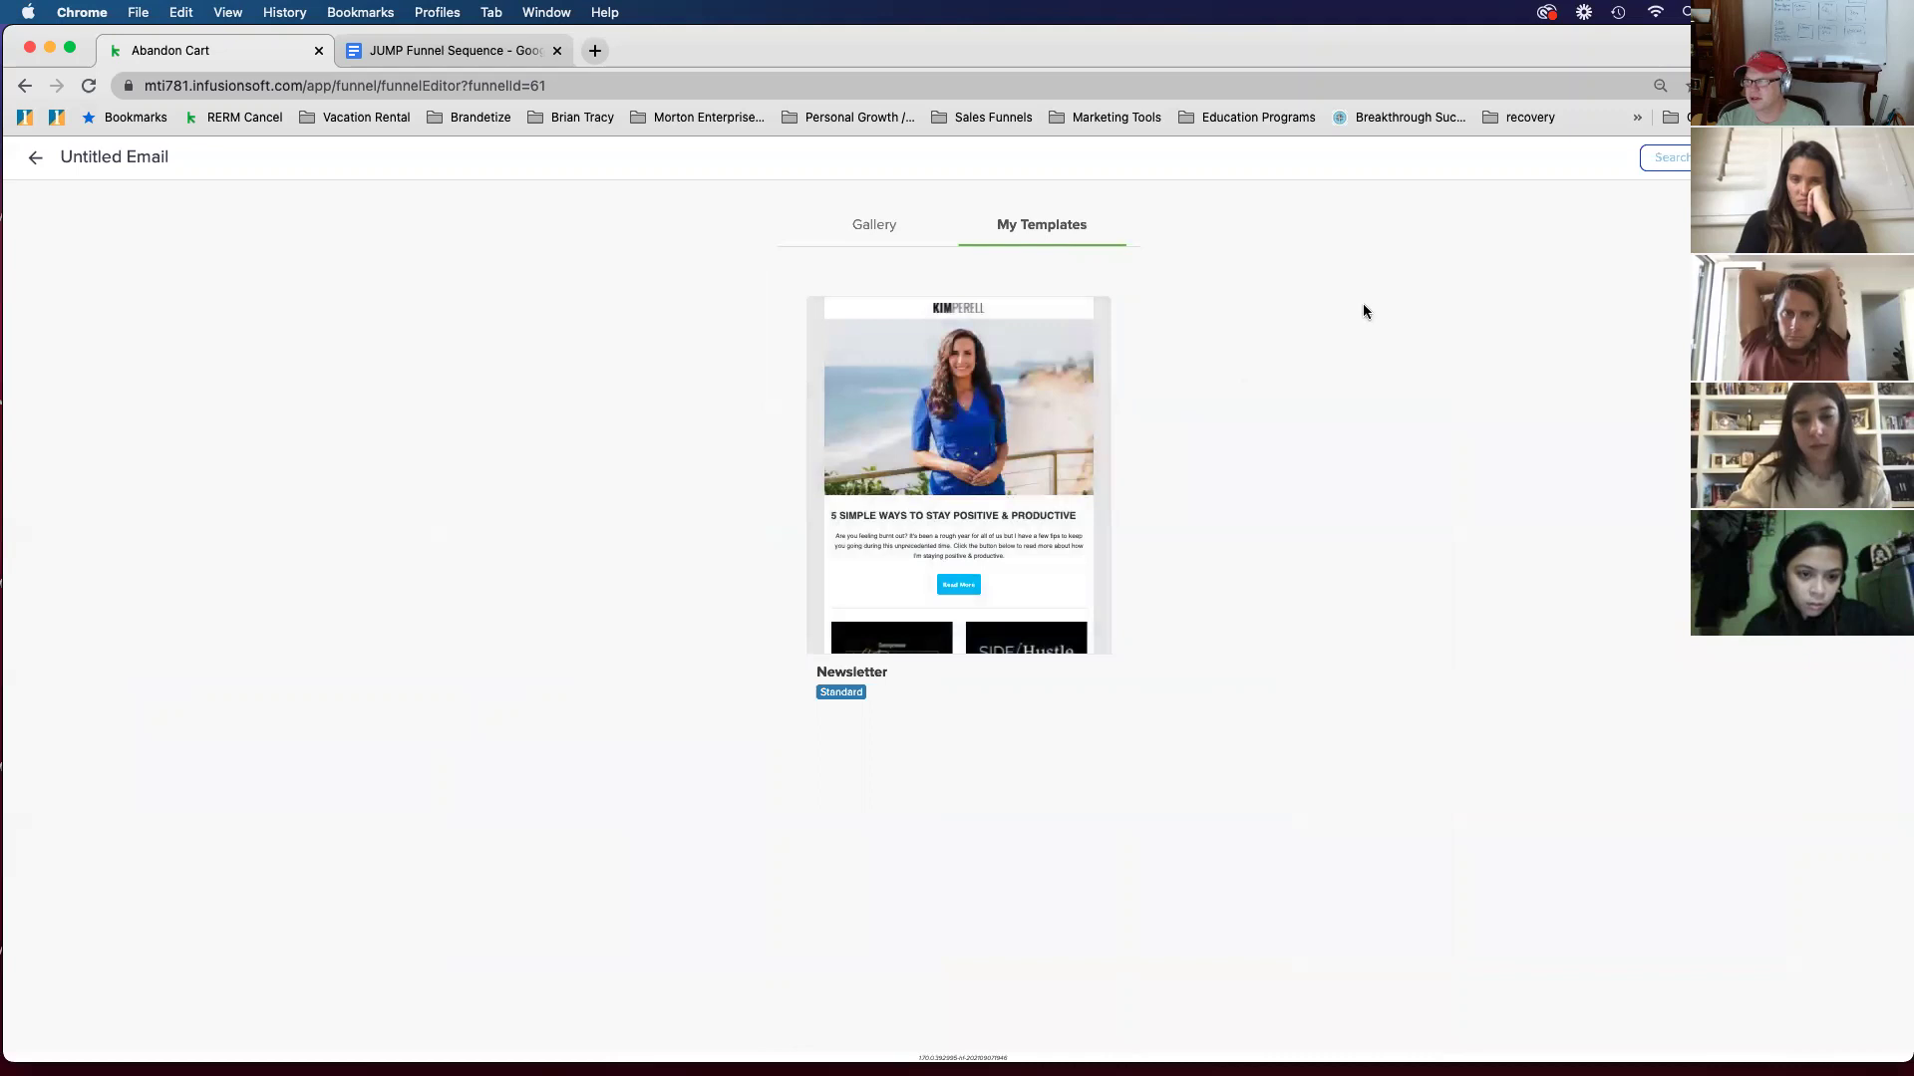
pyautogui.moveTo(969, 449)
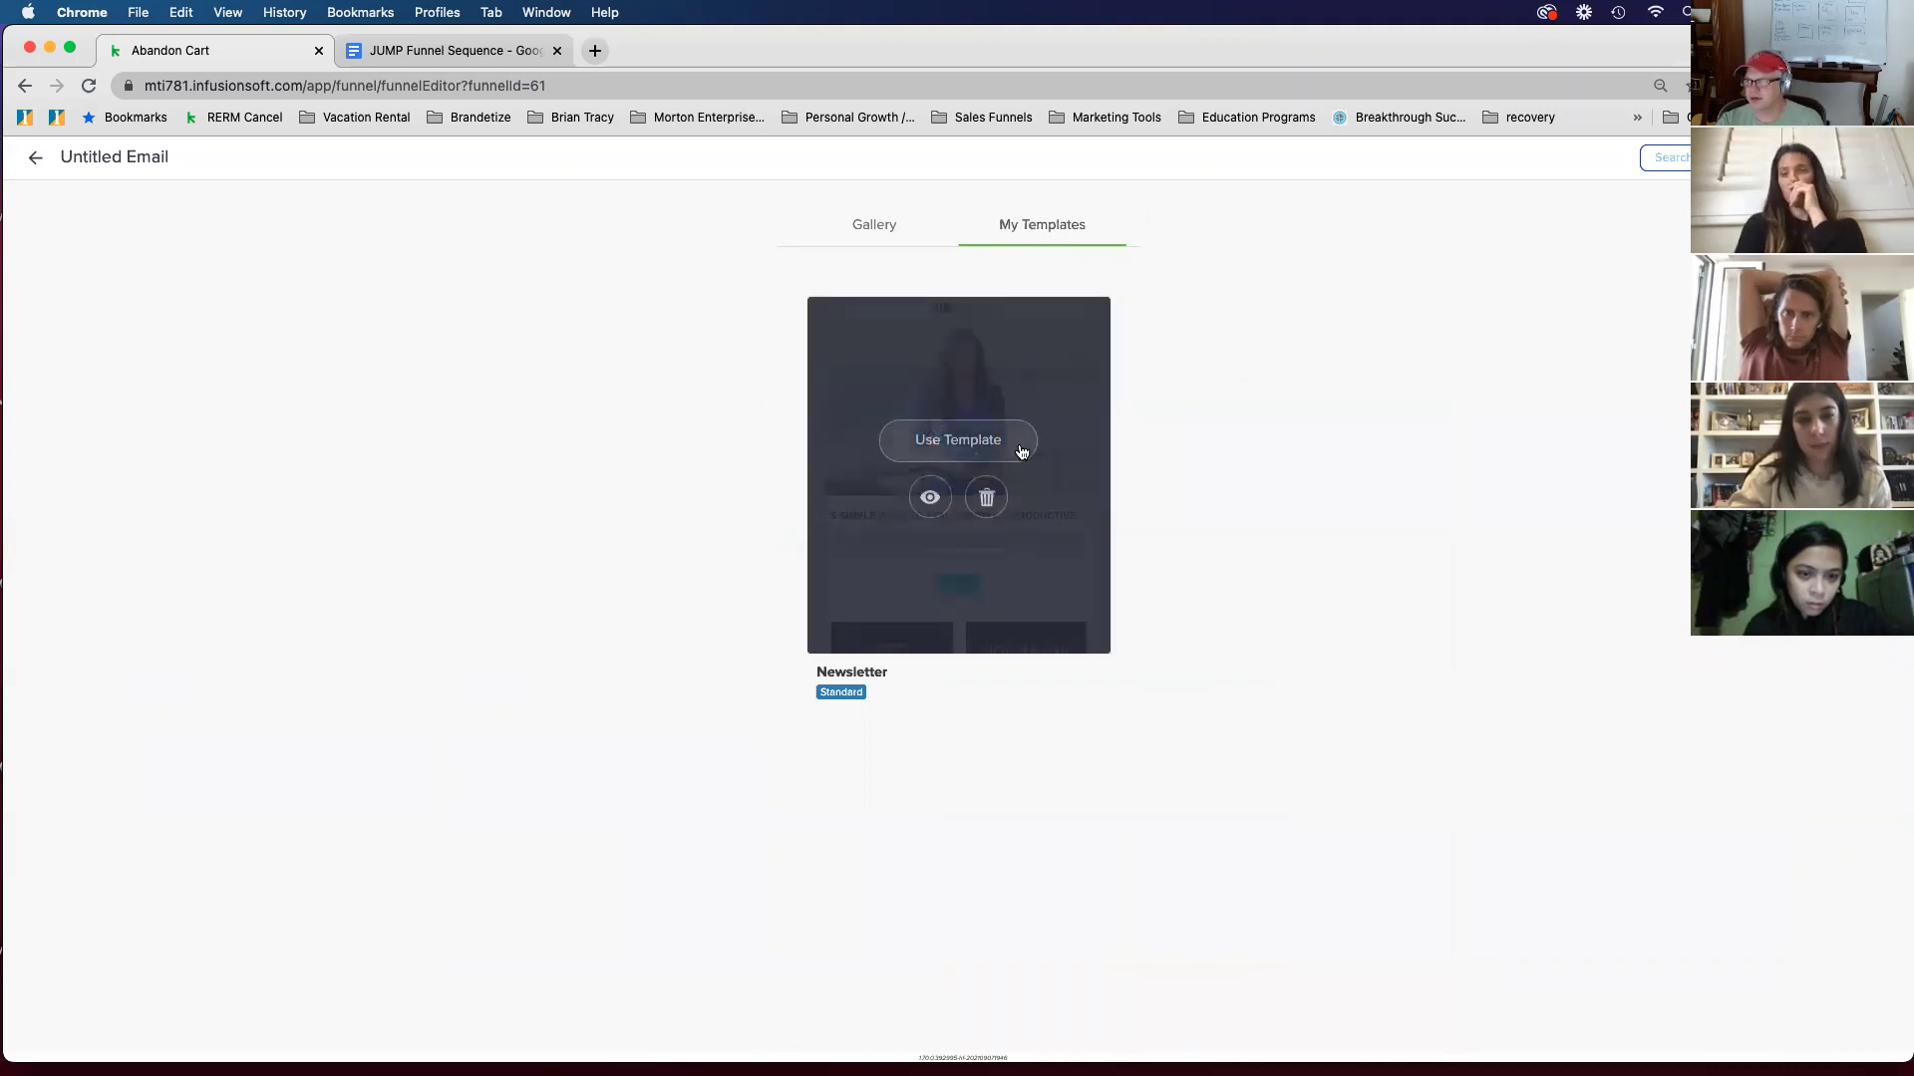
pyautogui.click(954, 441)
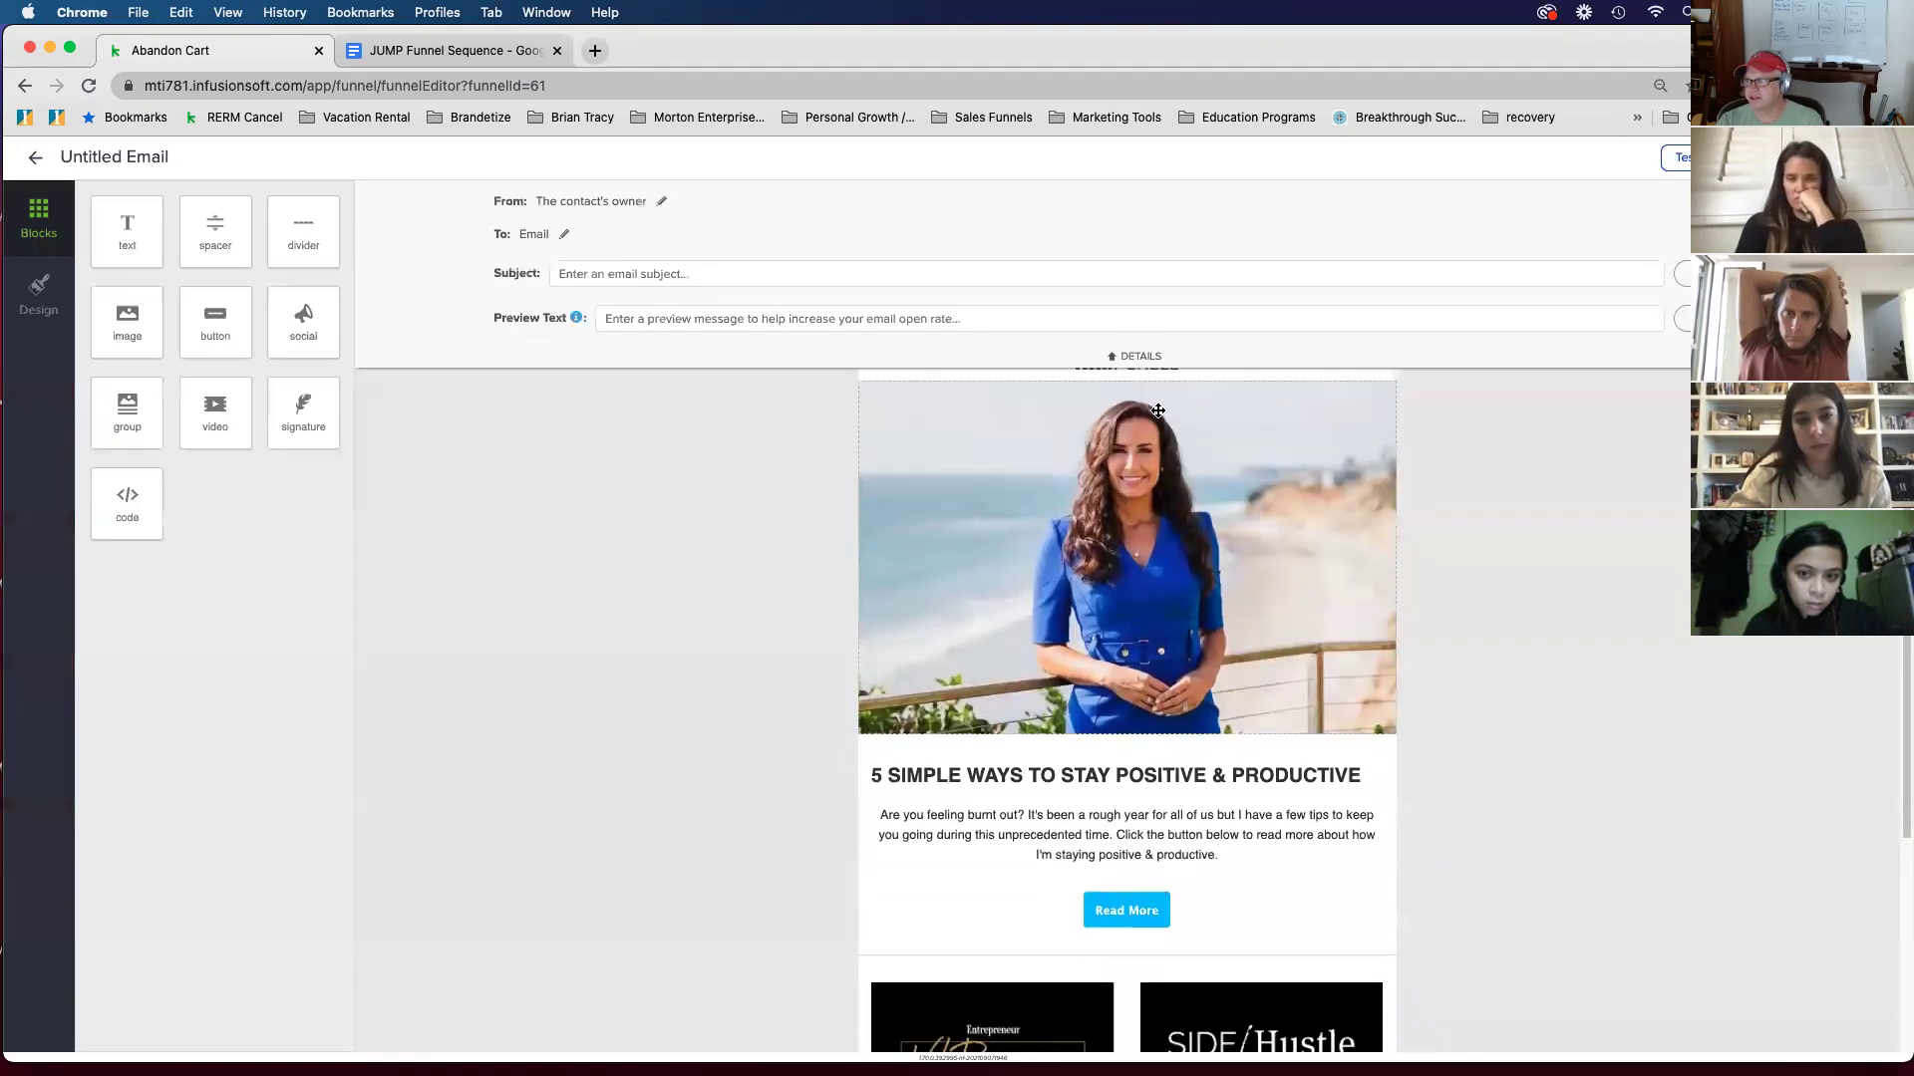
# Step: Examine the Newsletter email's layout, leaving the email once and reopening it to review the content
pyautogui.scroll(5, 1236, 705)
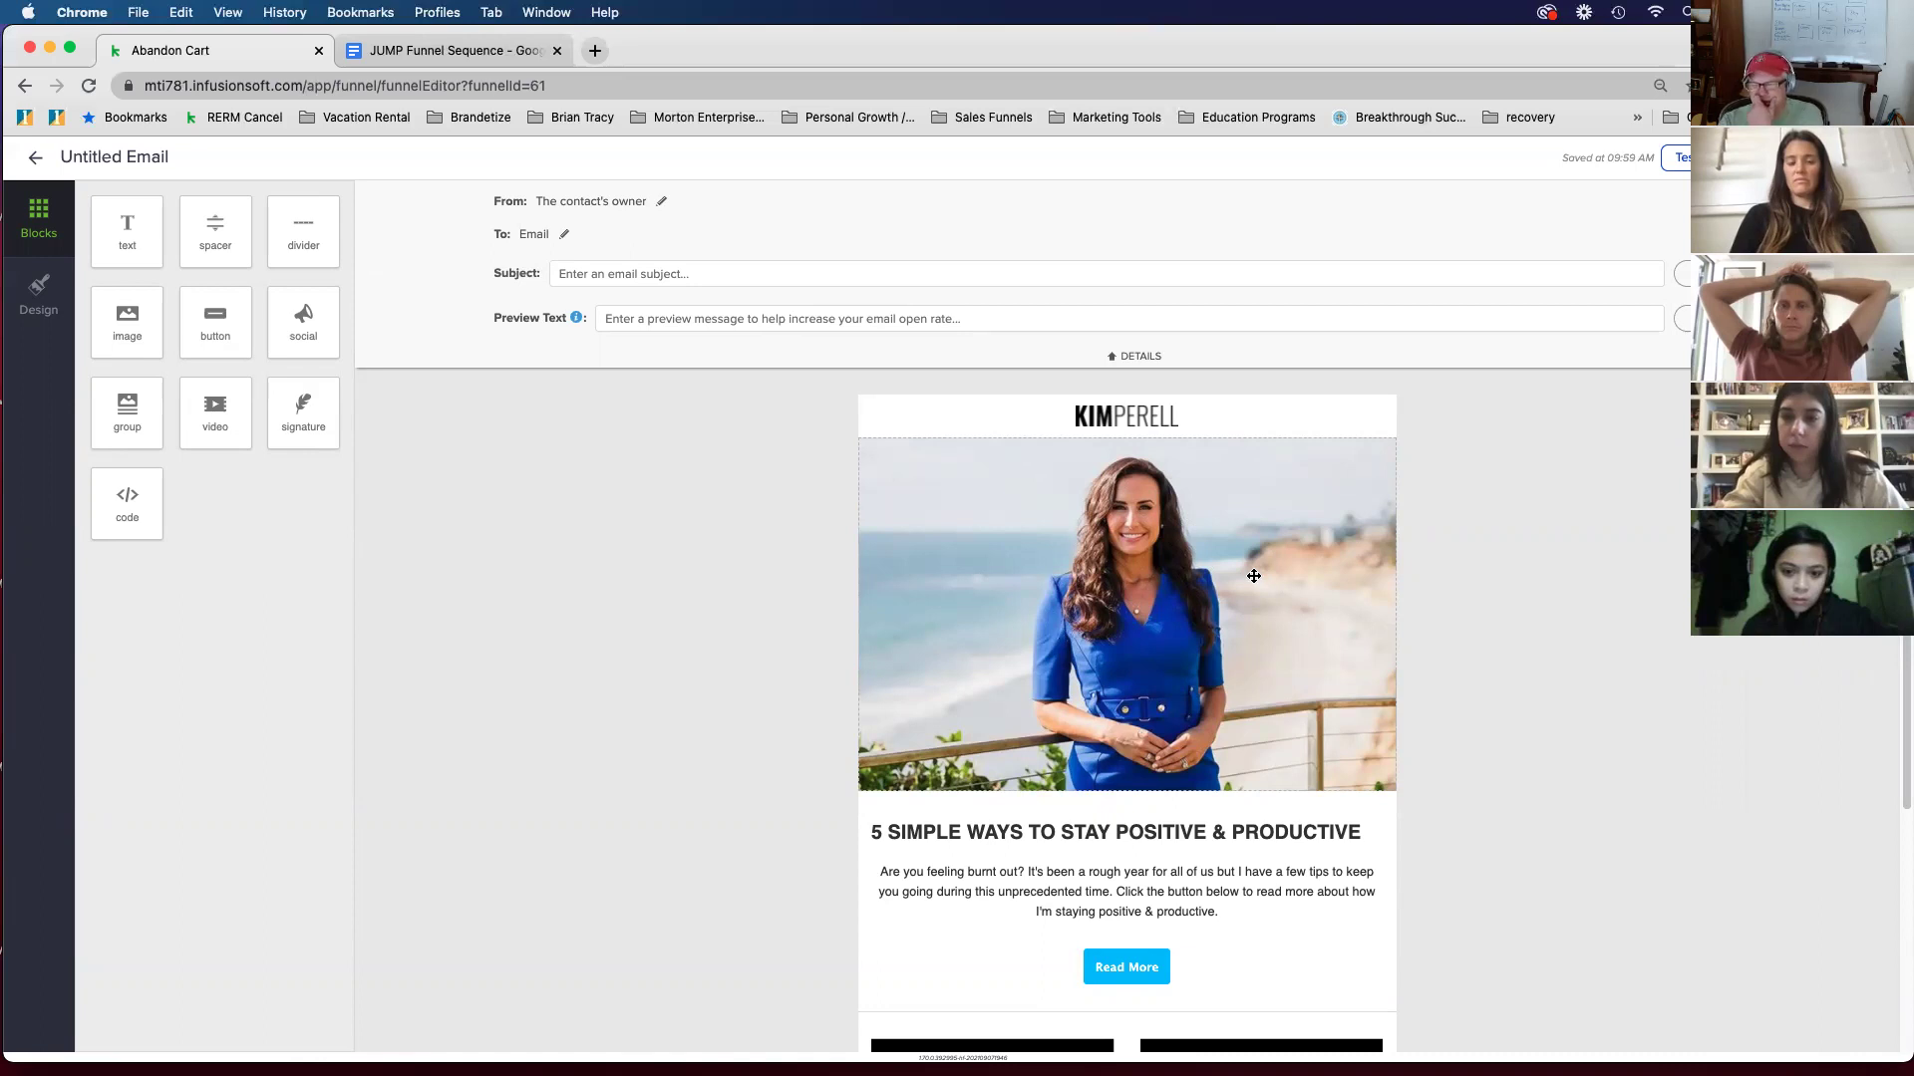
pyautogui.scroll(-3, 1215, 604)
pyautogui.scroll(3, 1124, 574)
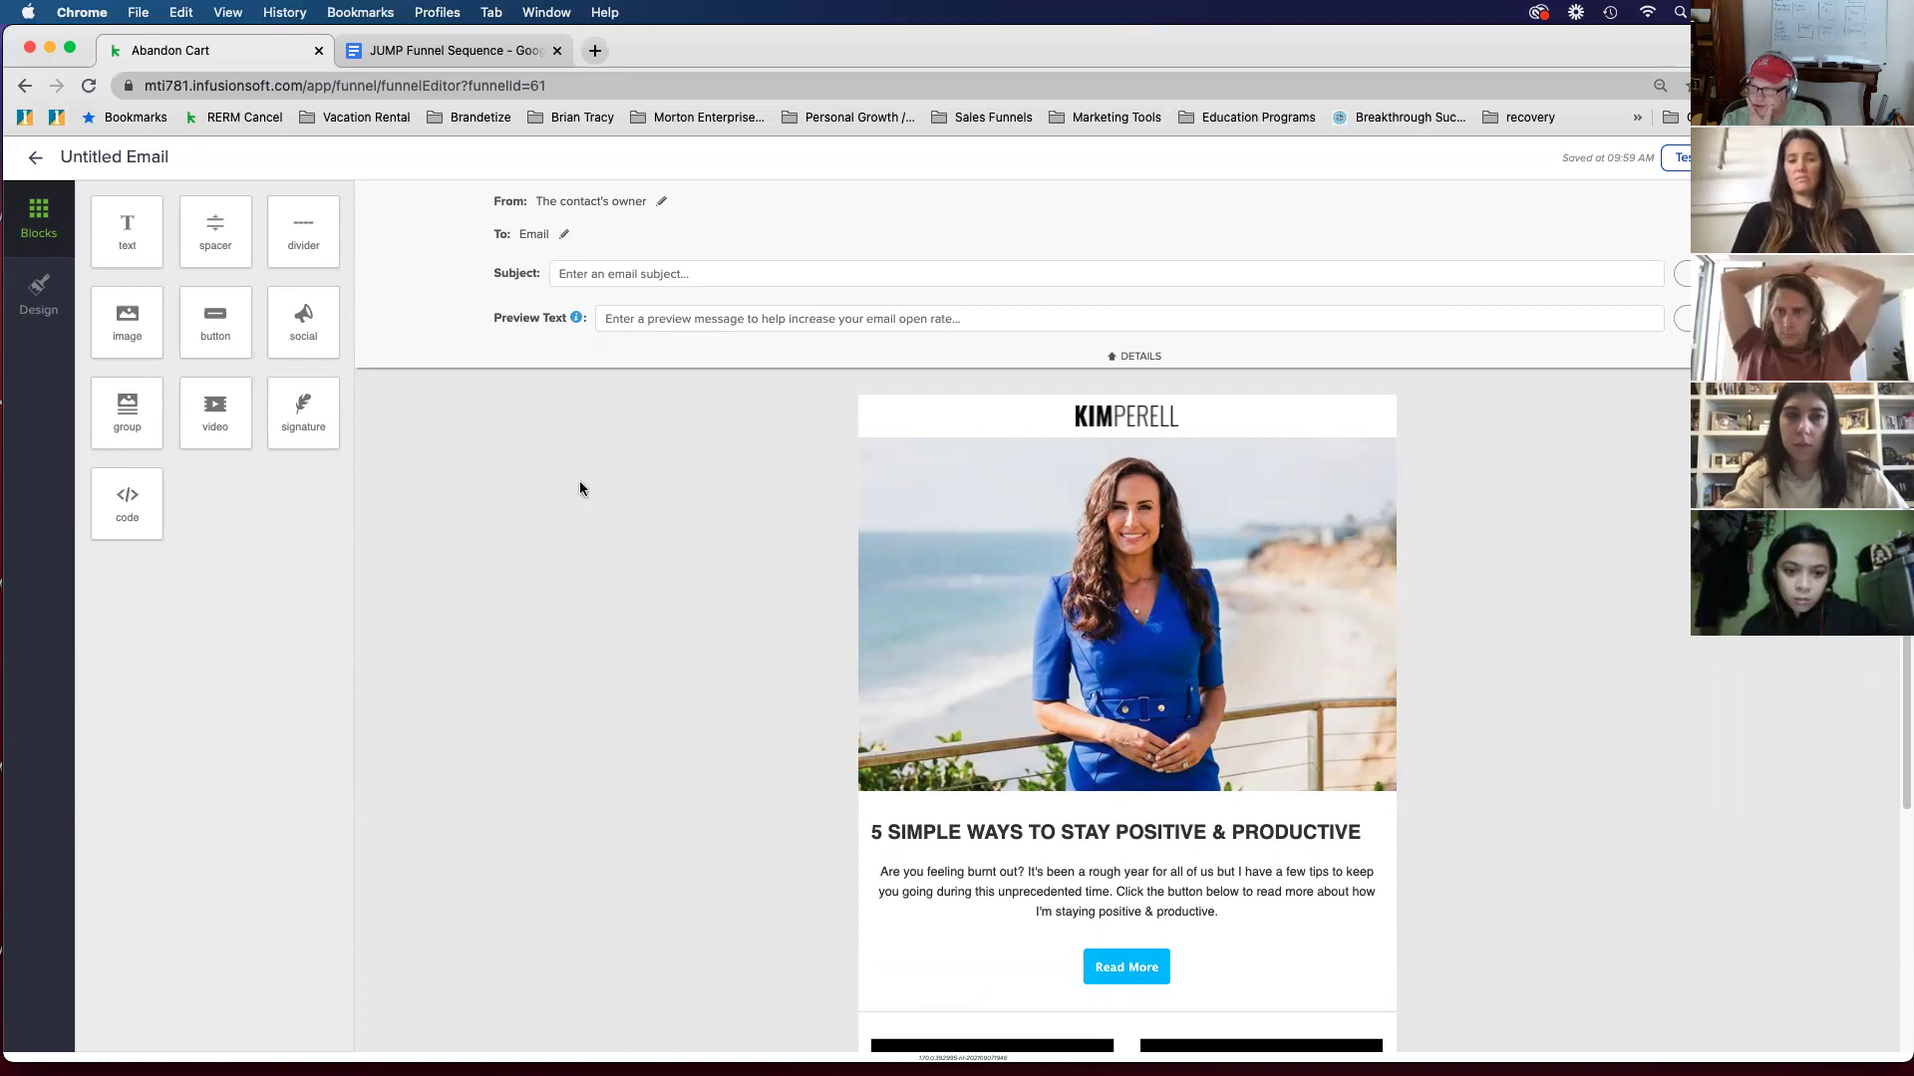
pyautogui.click(36, 157)
pyautogui.click(526, 297)
pyautogui.click(528, 299)
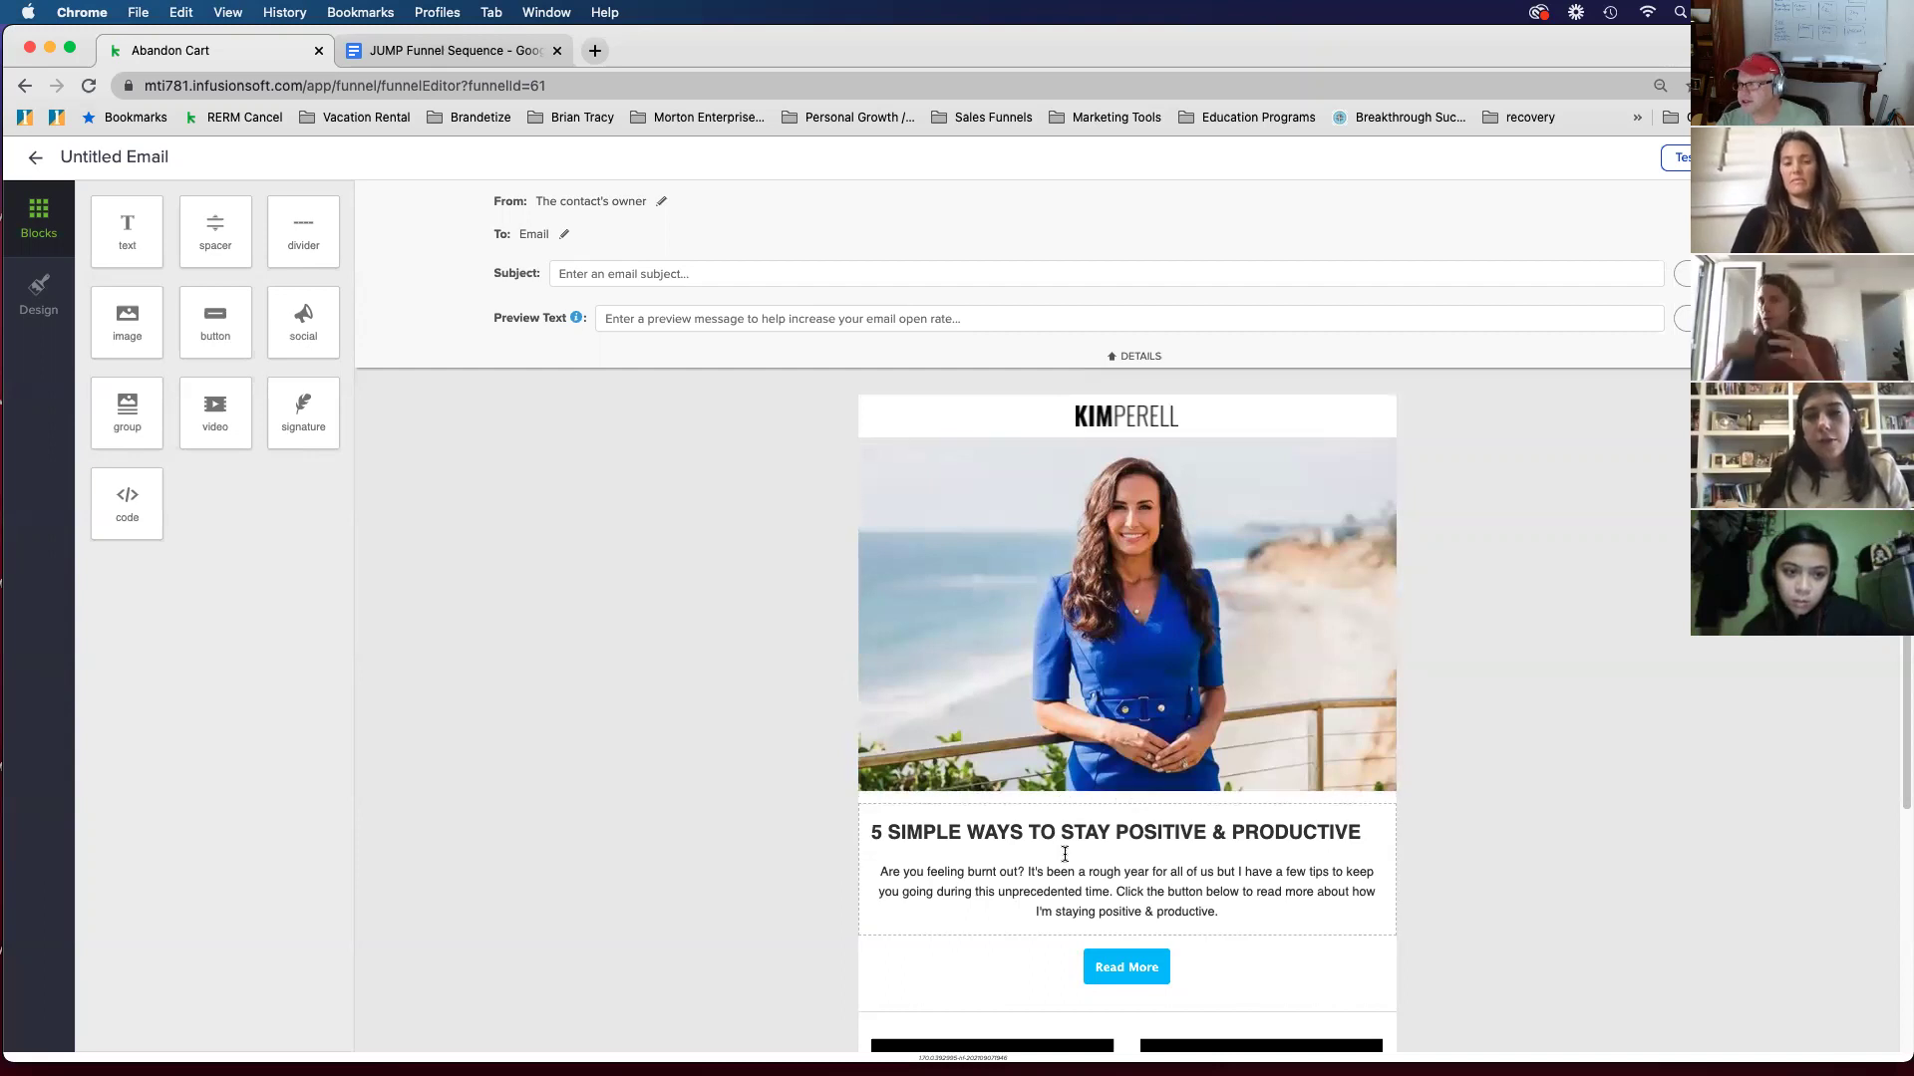
pyautogui.scroll(-1, 1067, 842)
pyautogui.scroll(-5, 1067, 828)
pyautogui.scroll(5, 1071, 832)
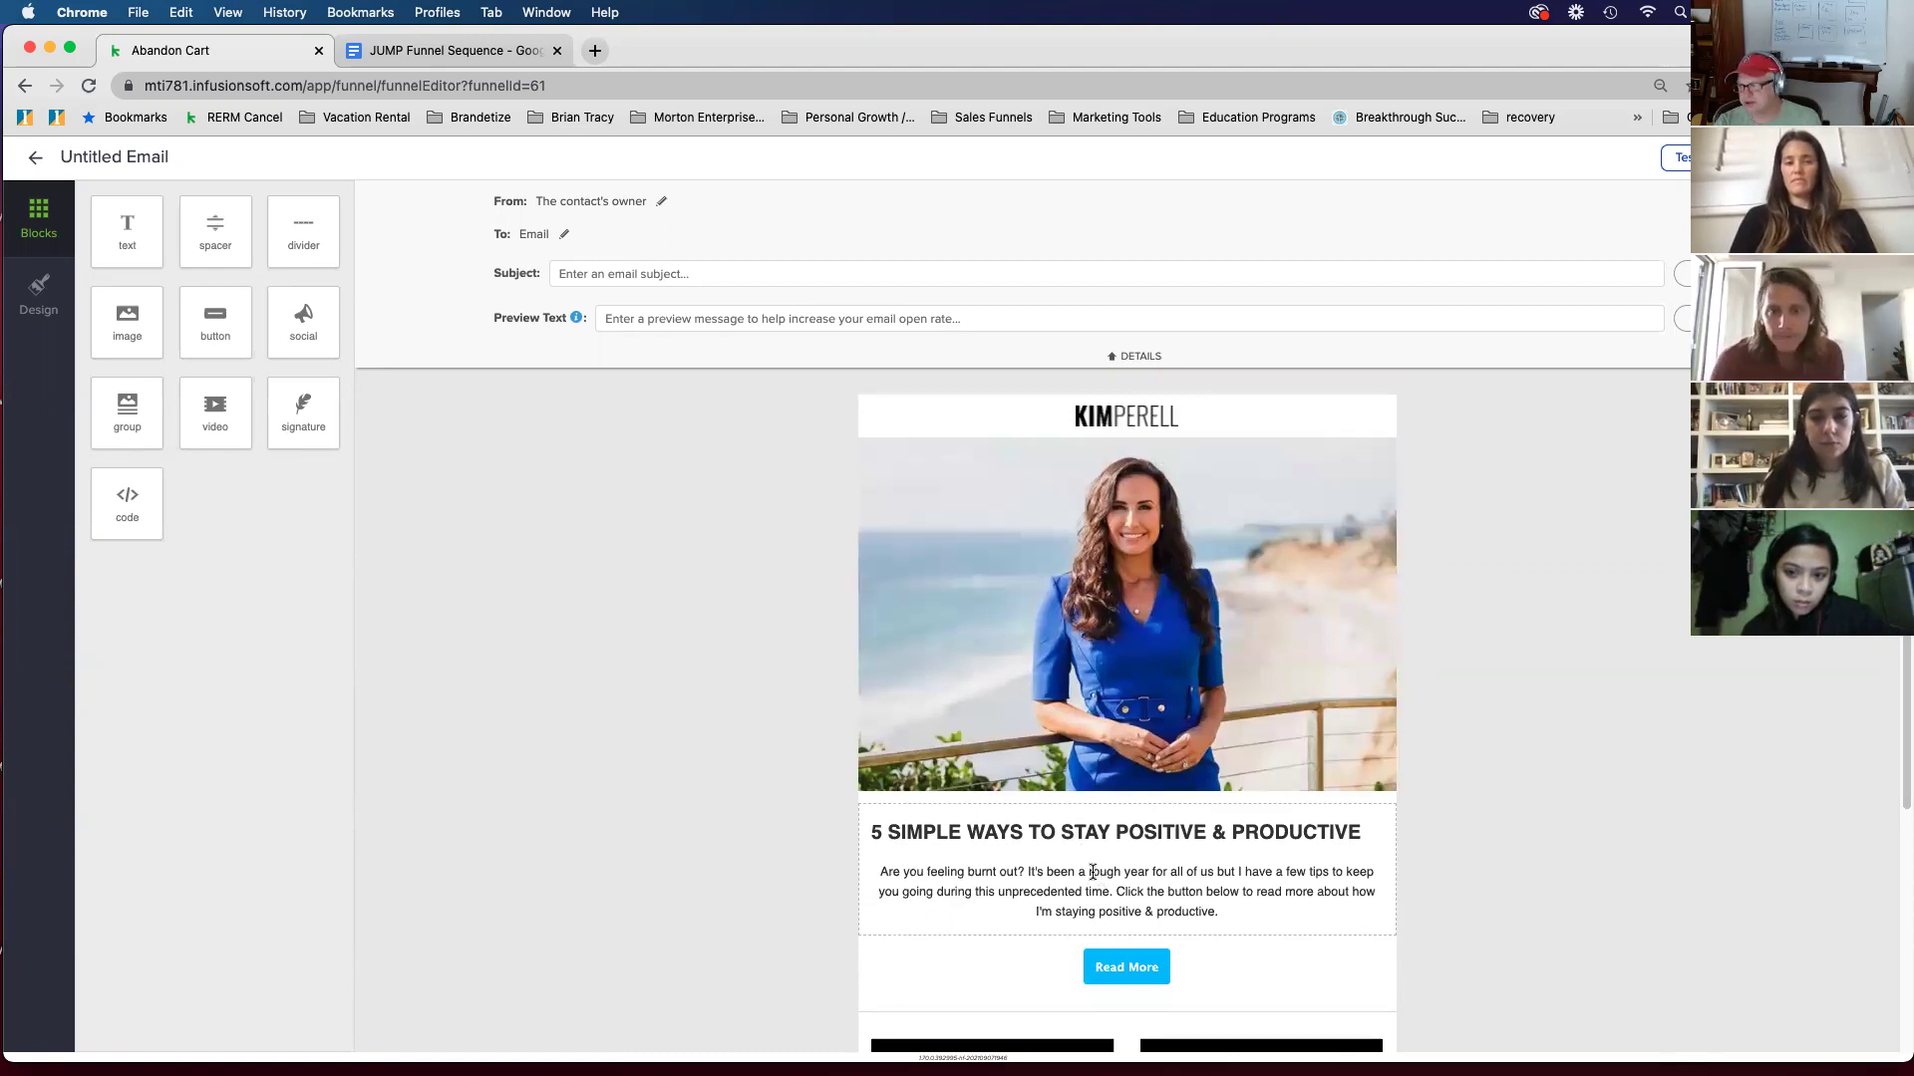
# Step: Insert the contact's First Name merge field at the start of the "5 SIMPLE WAYS TO STAY POSITIVE & PRODUCTIVE" heading
pyautogui.click(886, 834)
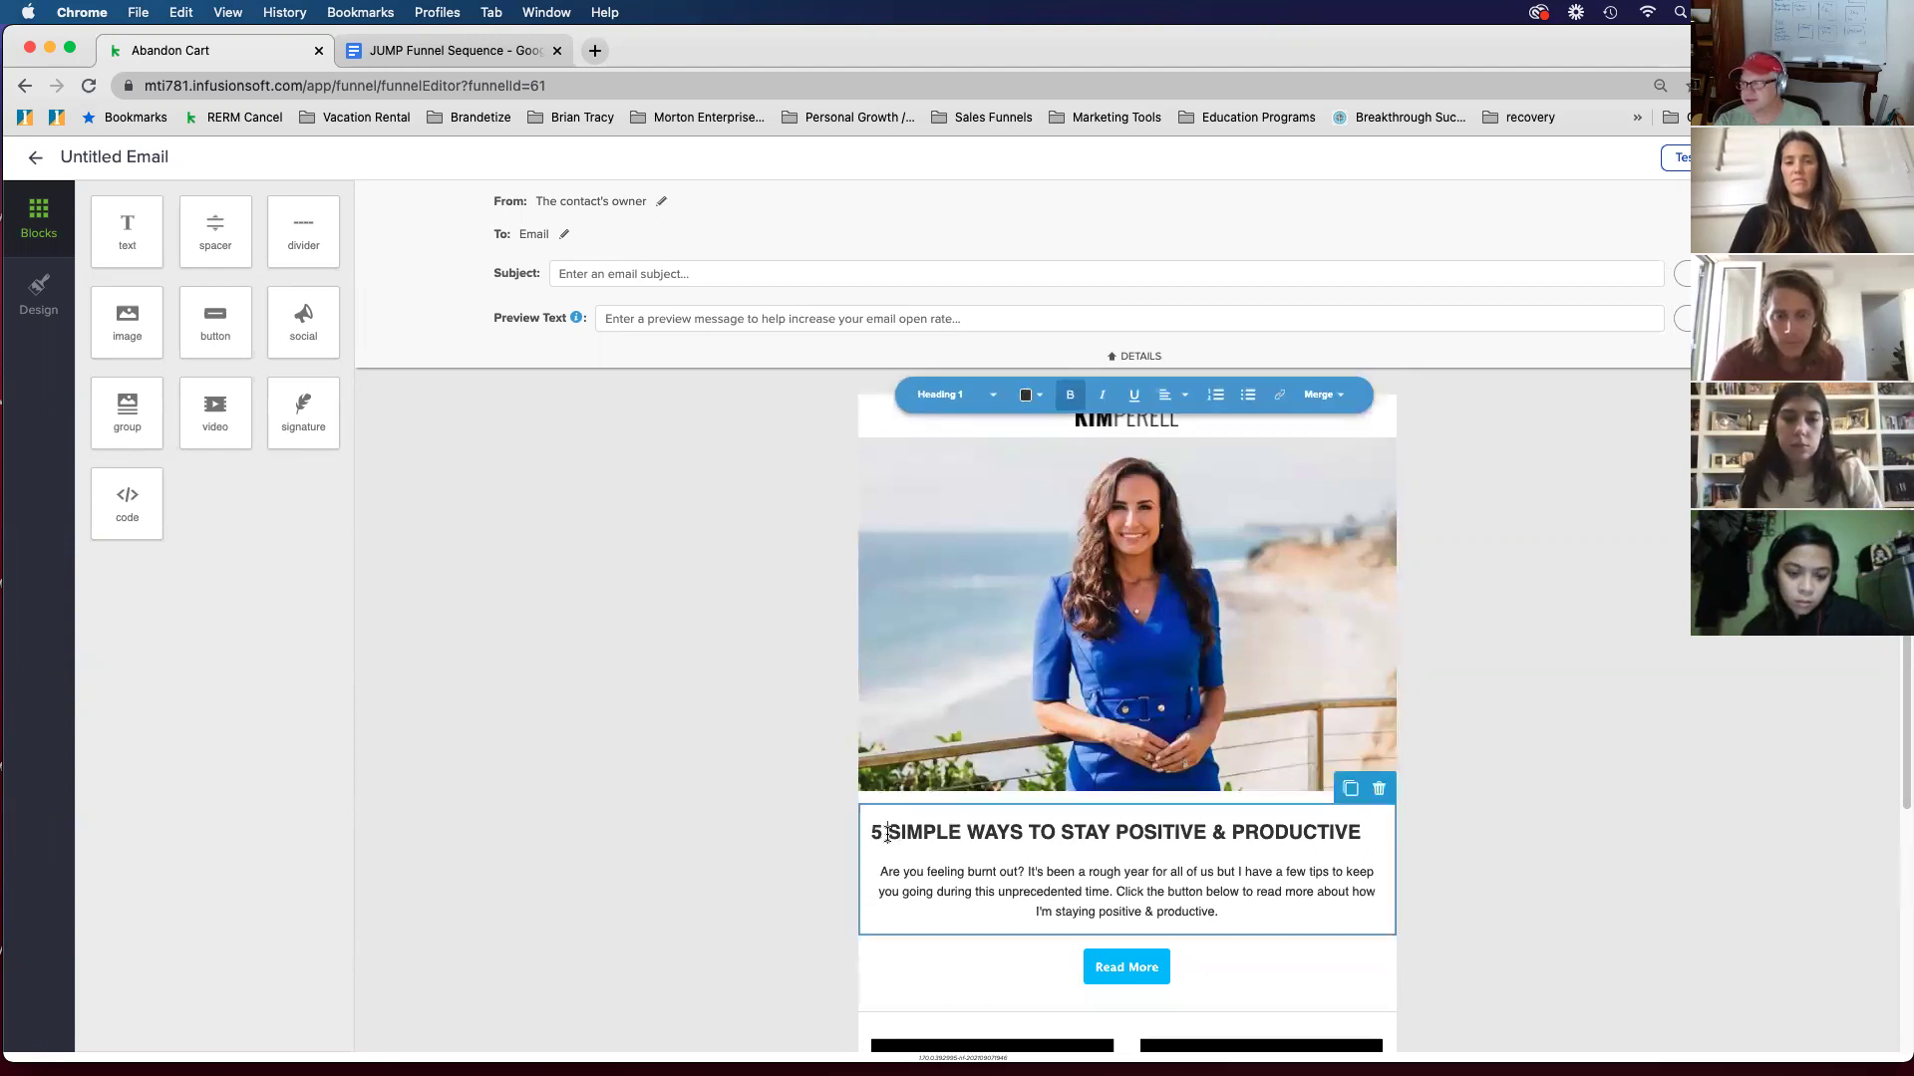
pyautogui.click(1324, 398)
pyautogui.click(941, 834)
pyautogui.click(869, 833)
pyautogui.click(1318, 396)
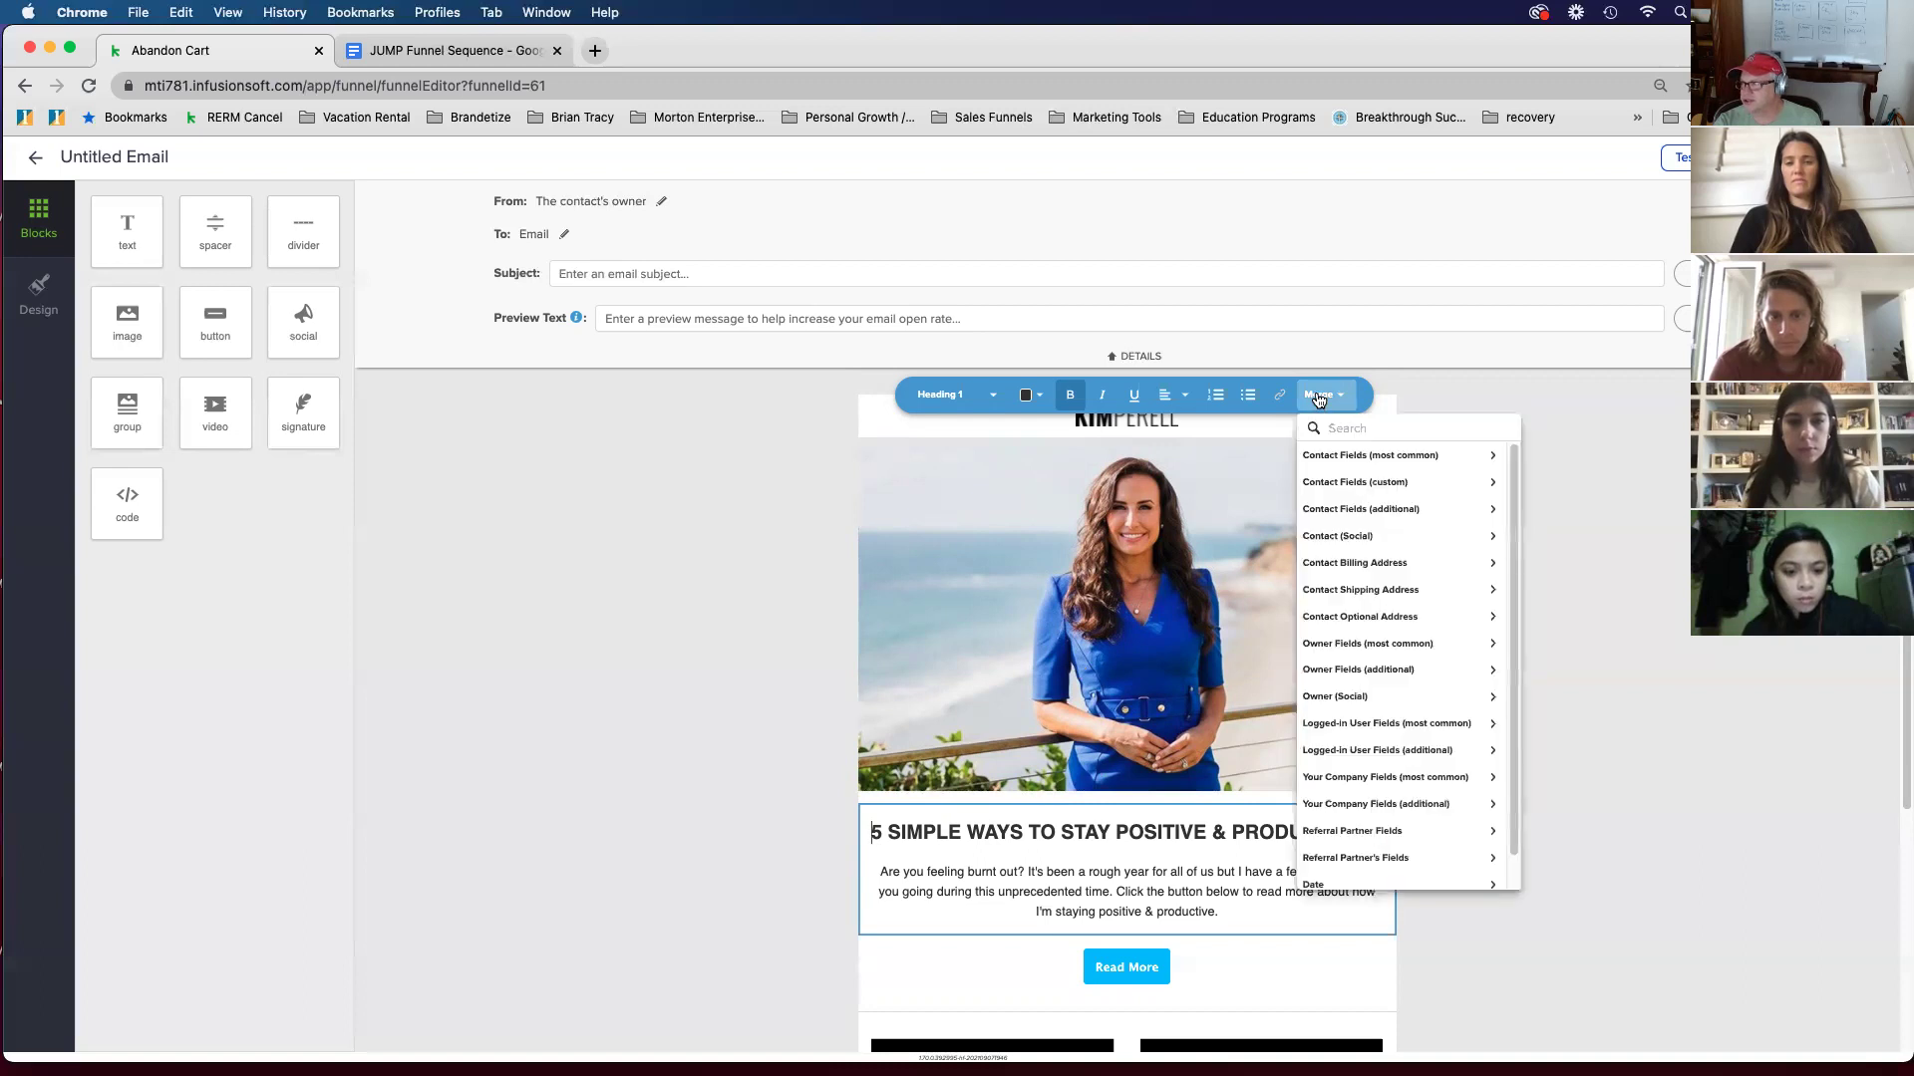
pyautogui.click(1363, 455)
pyautogui.click(1333, 484)
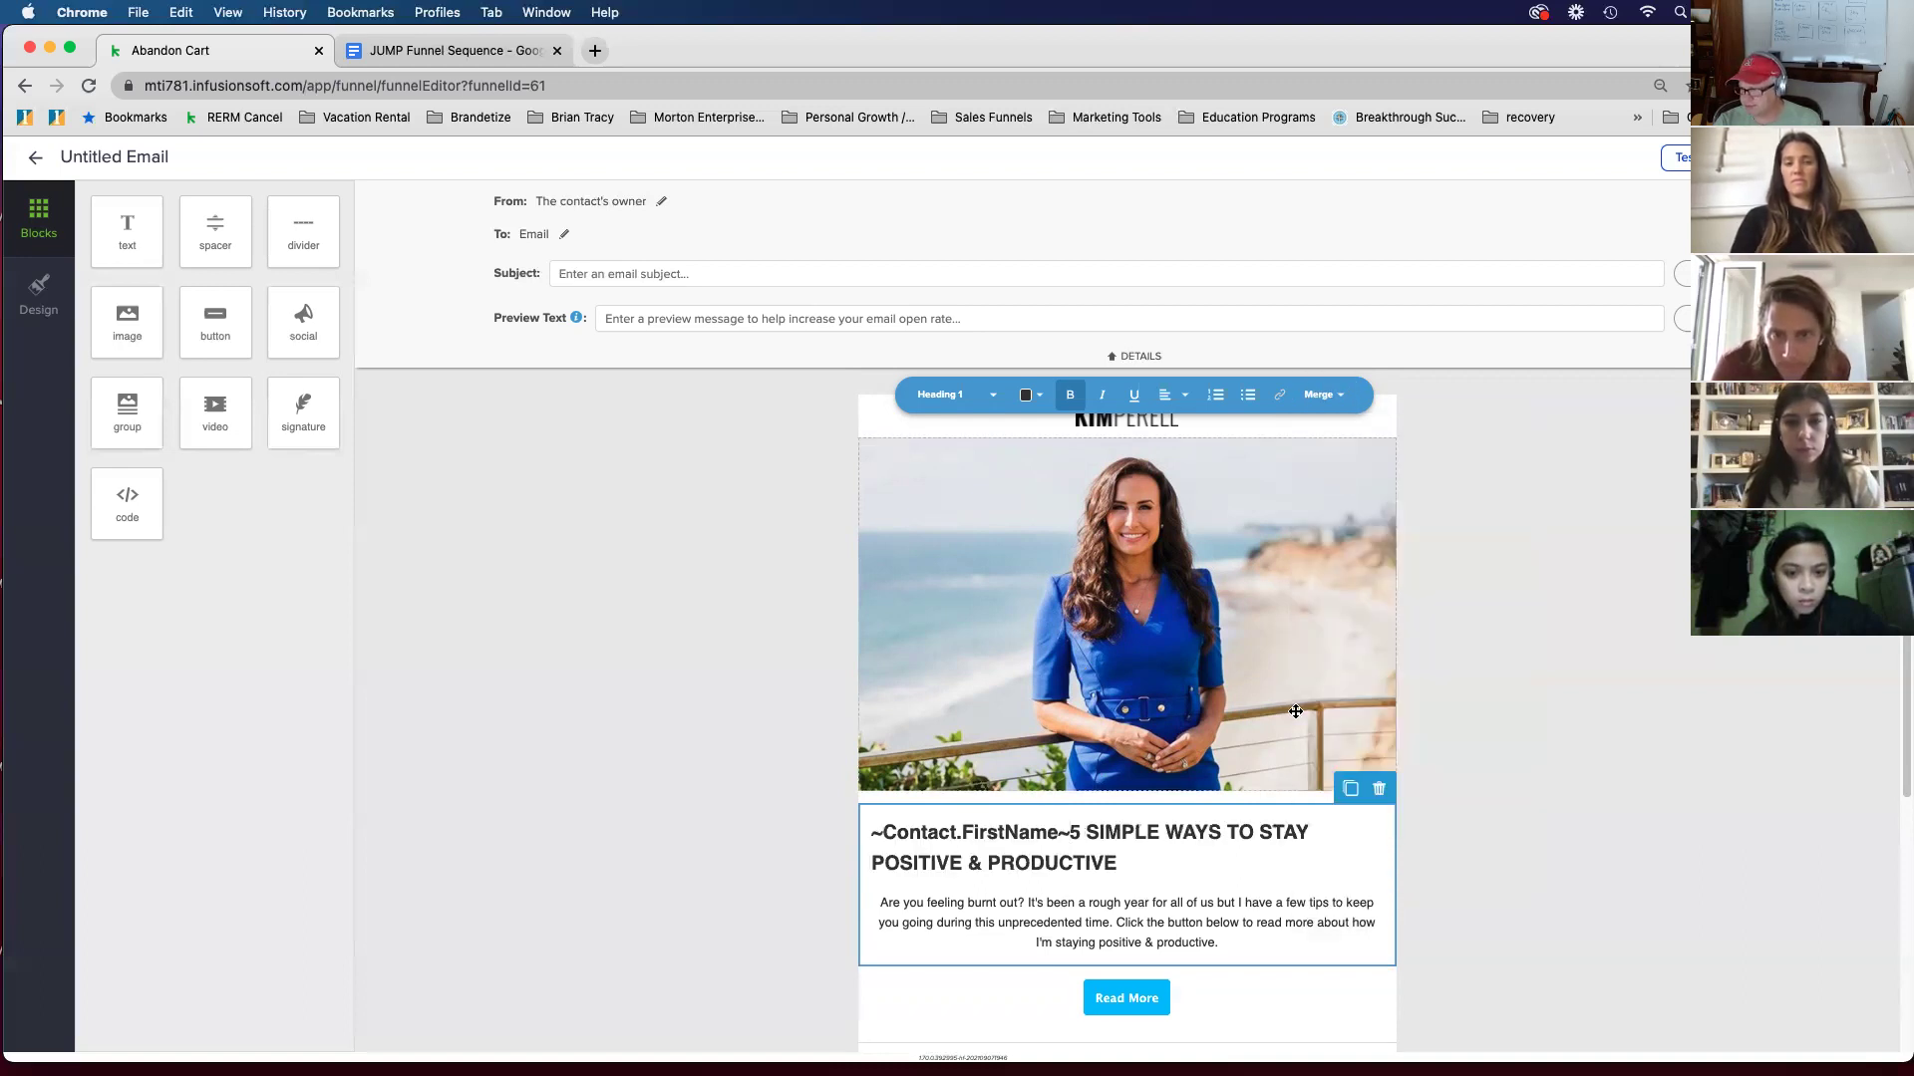
# Step: Add "! Did you know there are" between the first-name merge field and the 5 in the heading
pyautogui.write(',')
pyautogui.write('  Did you k')
pyautogui.write('now th')
pyautogui.write('ere are')
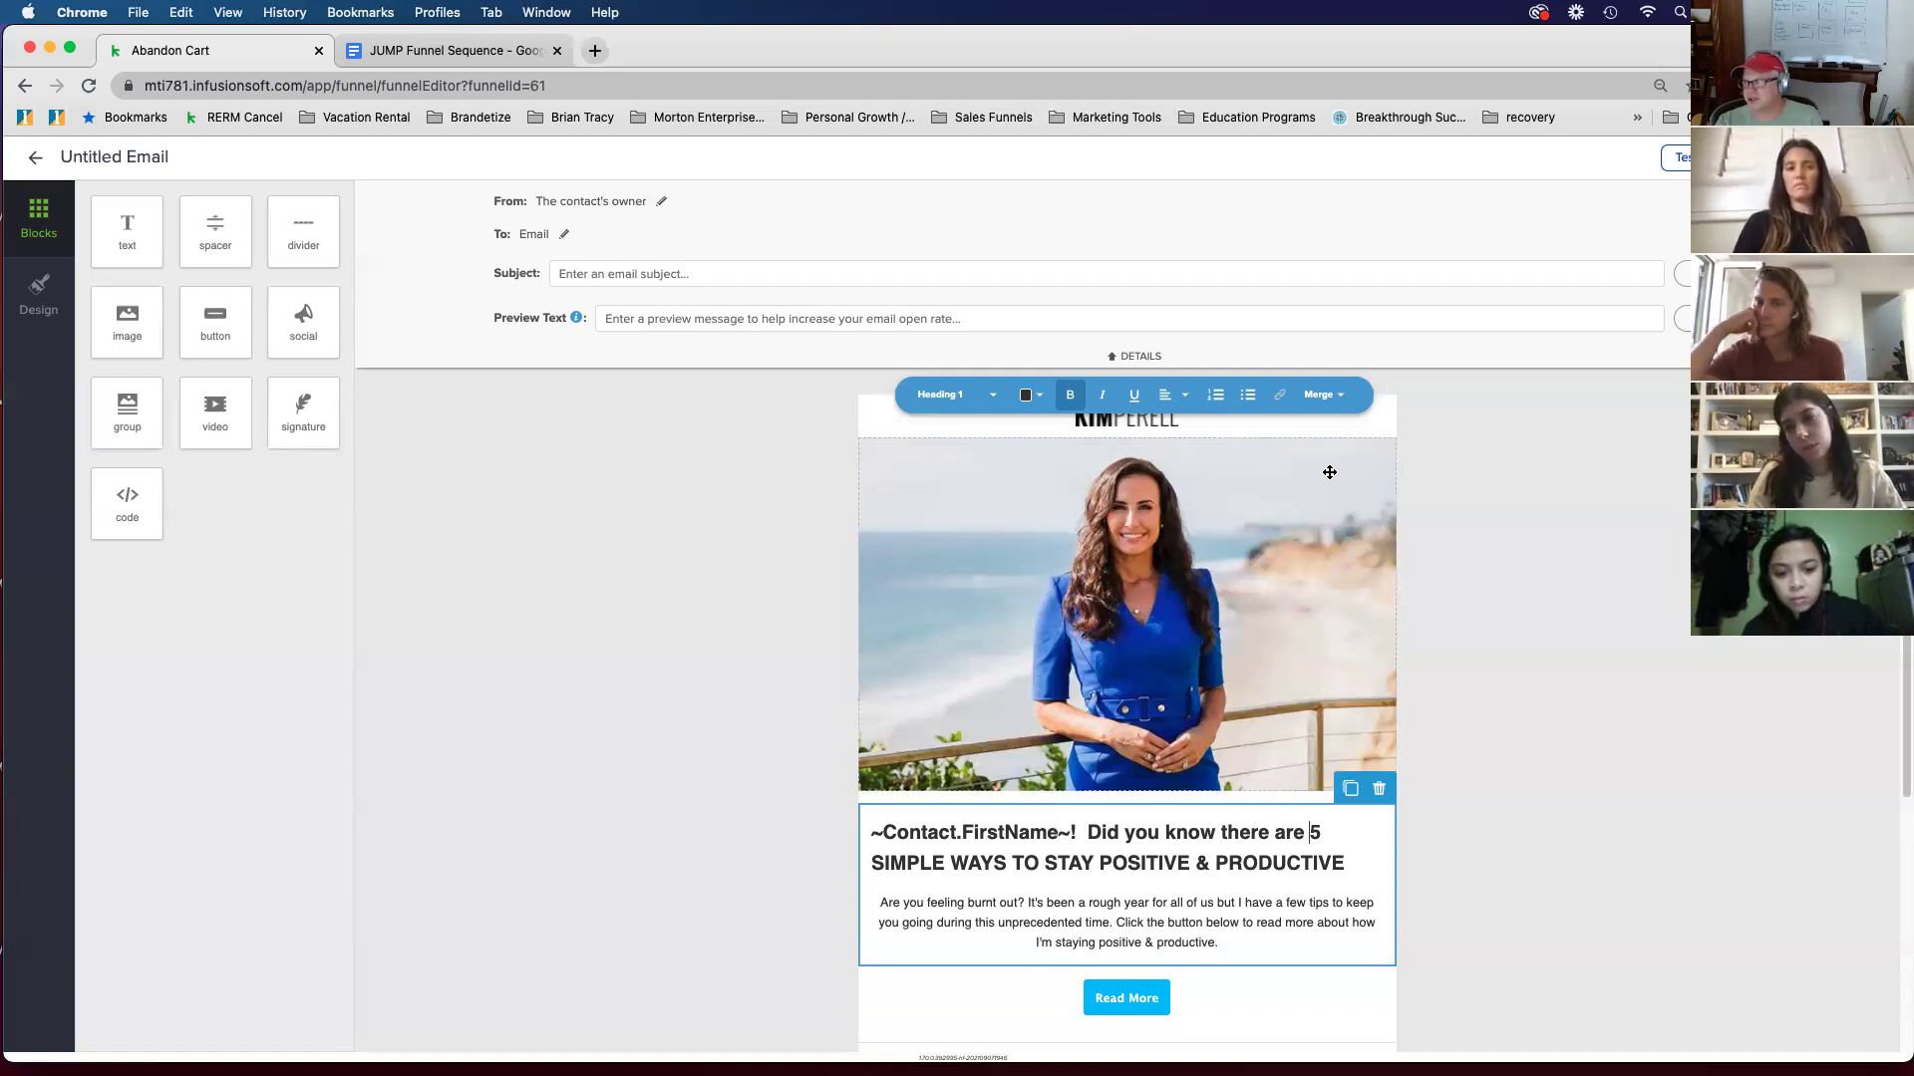
# Step: View the merge field categories available for the heading, and return to the Abandon Cart campaign canvas
pyautogui.click(1322, 397)
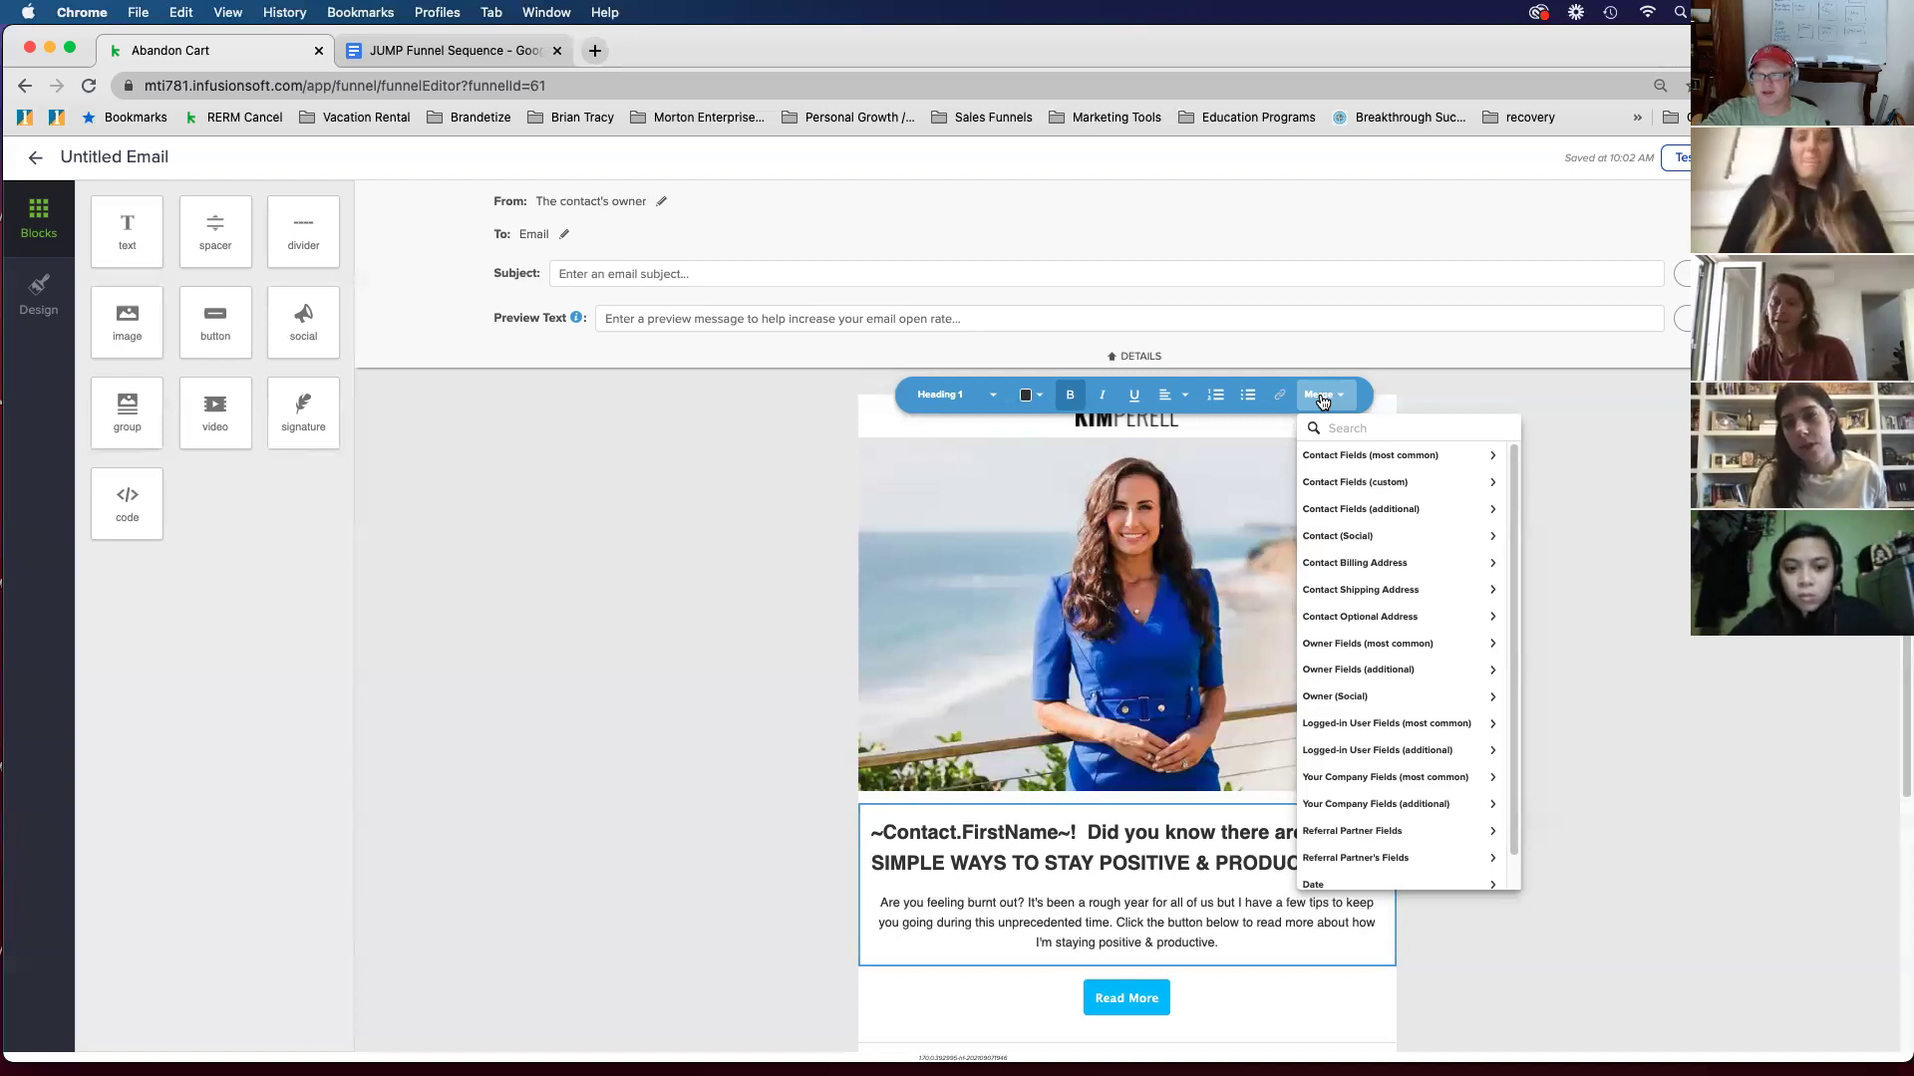
pyautogui.click(759, 513)
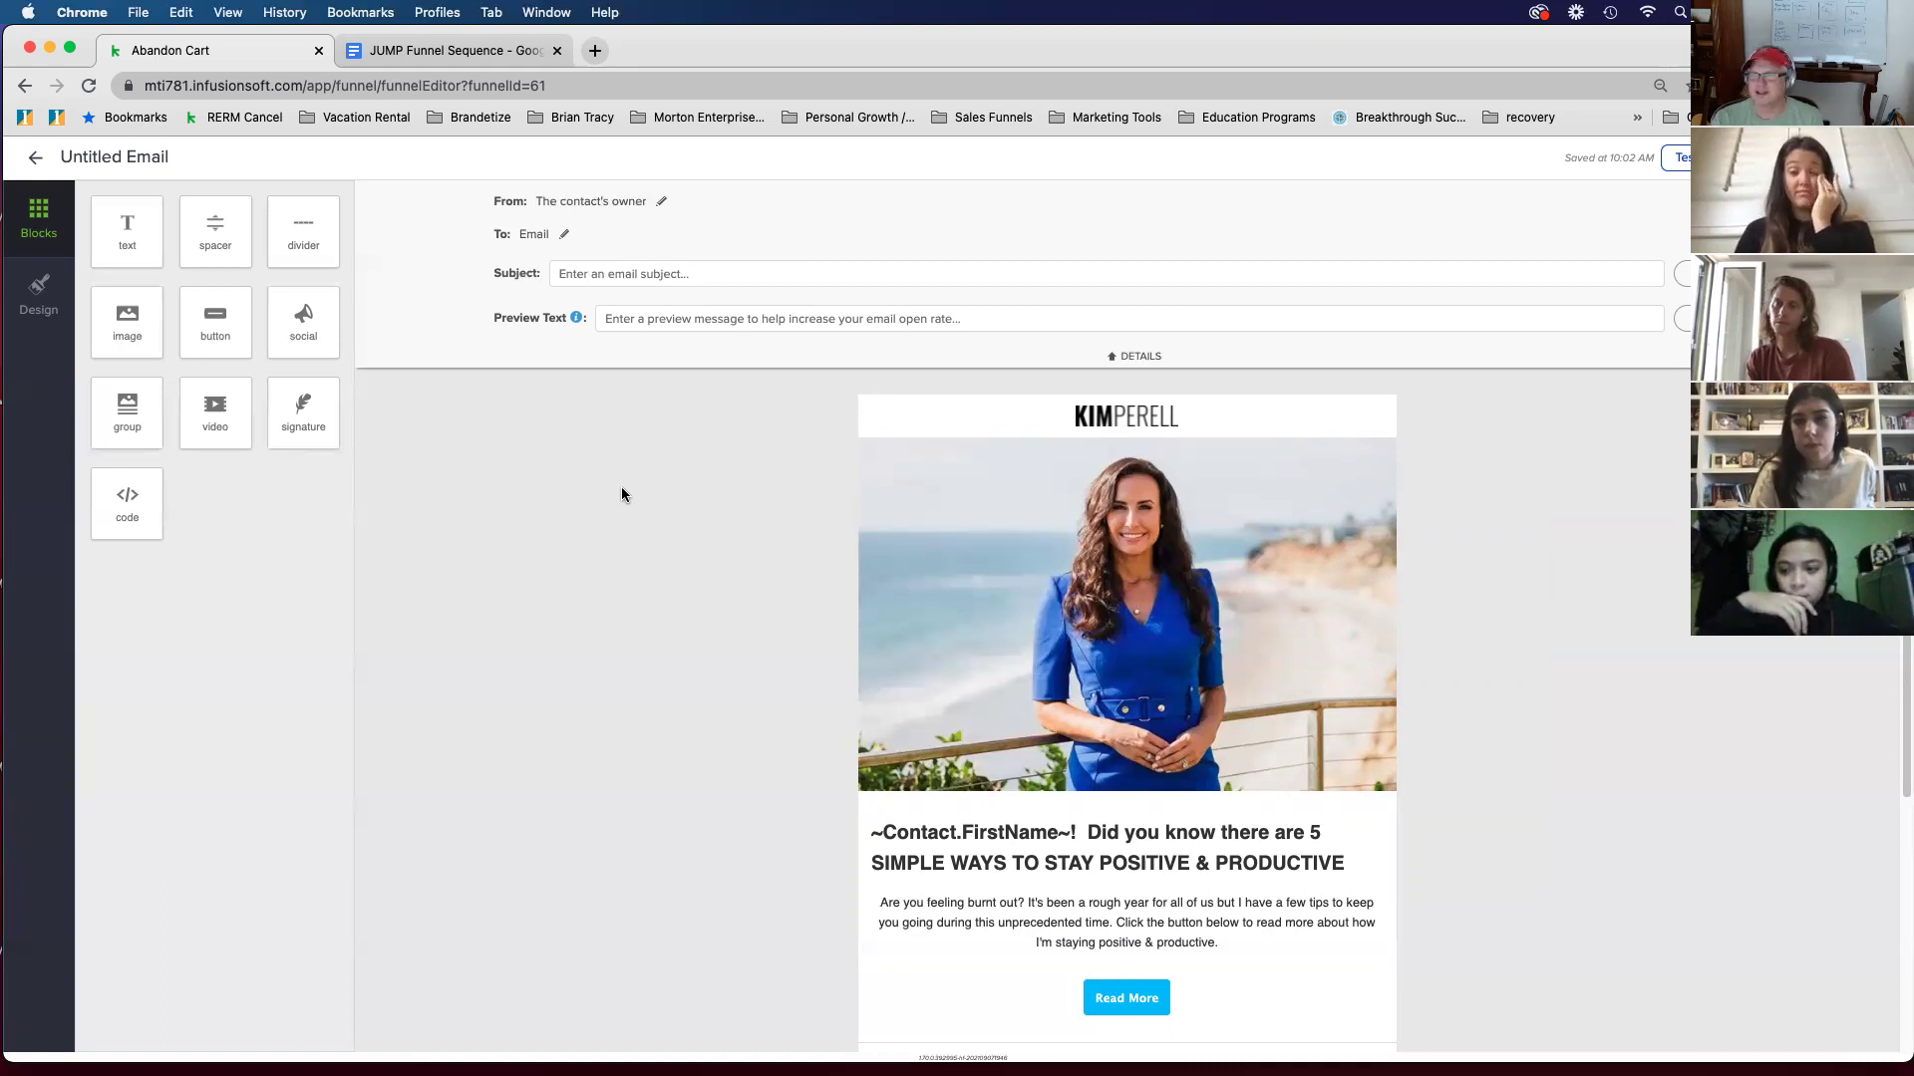
pyautogui.click(37, 160)
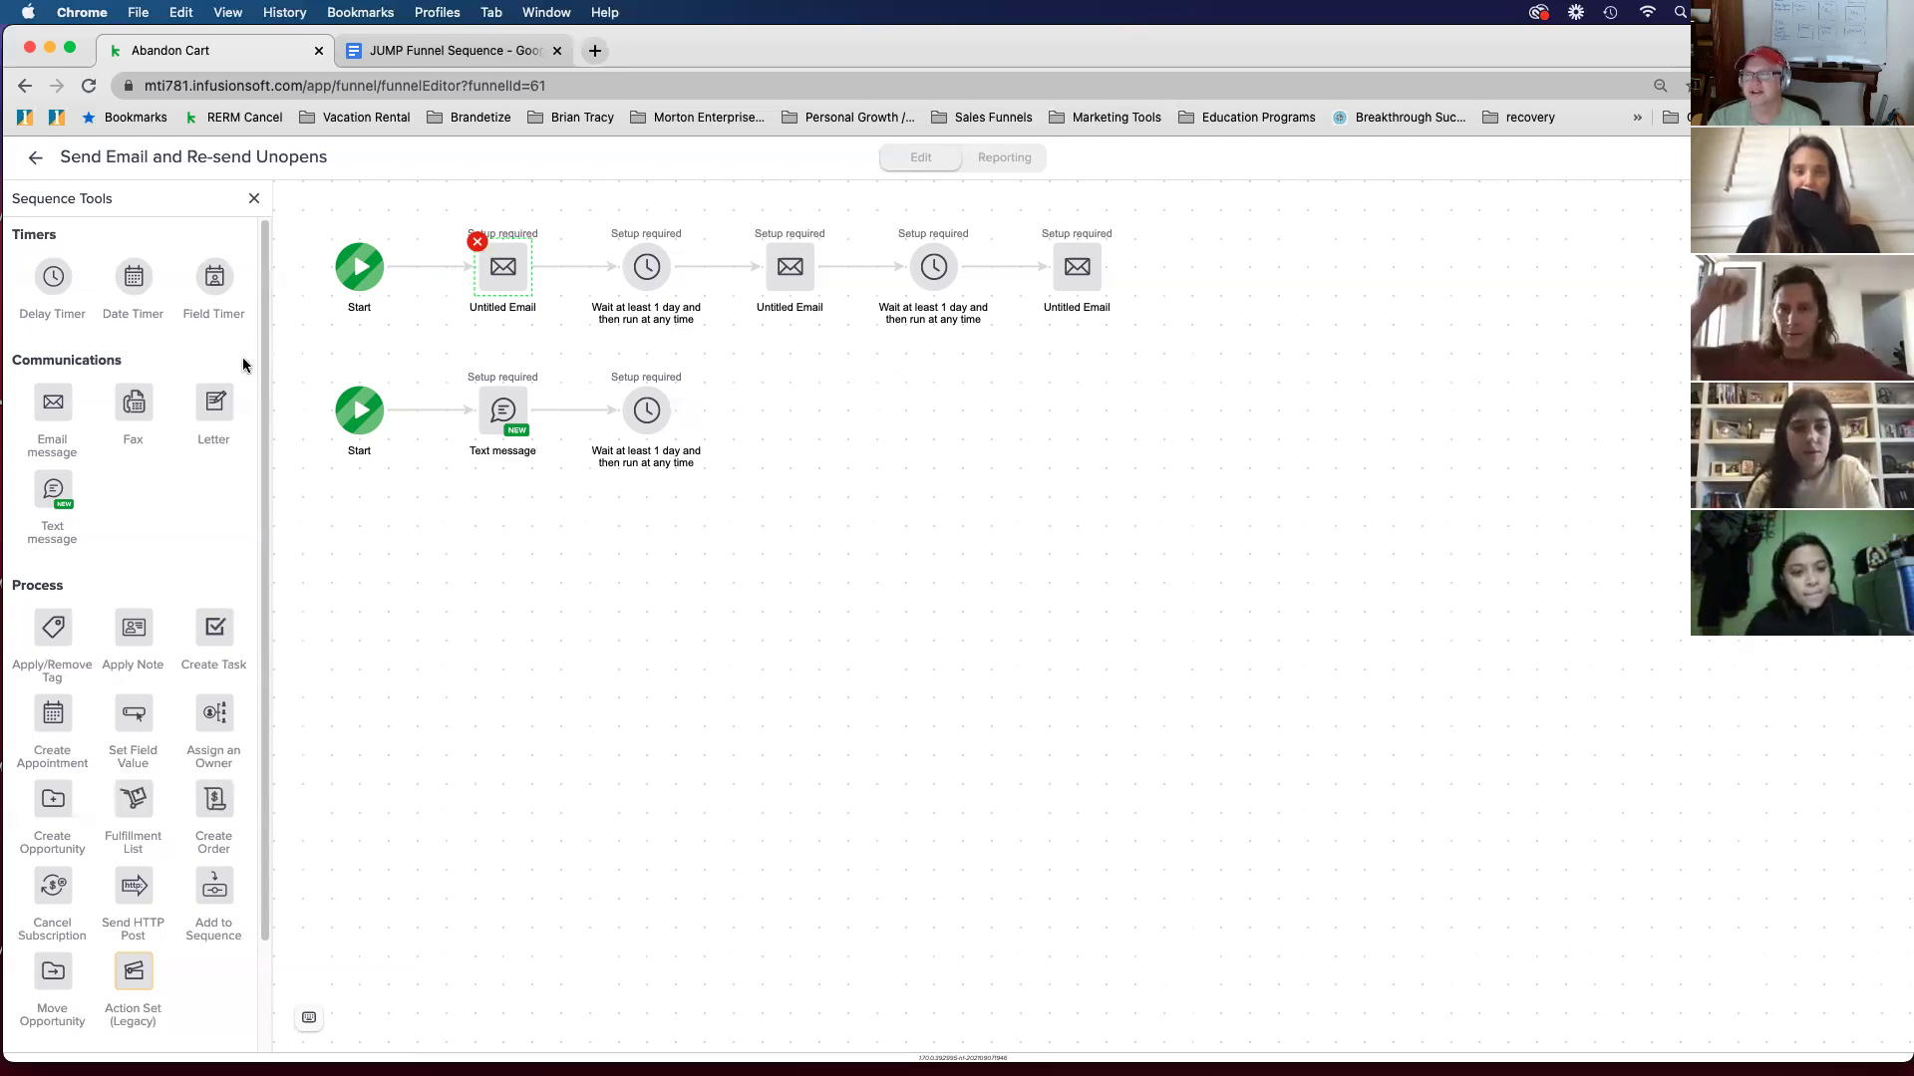
pyautogui.click(35, 157)
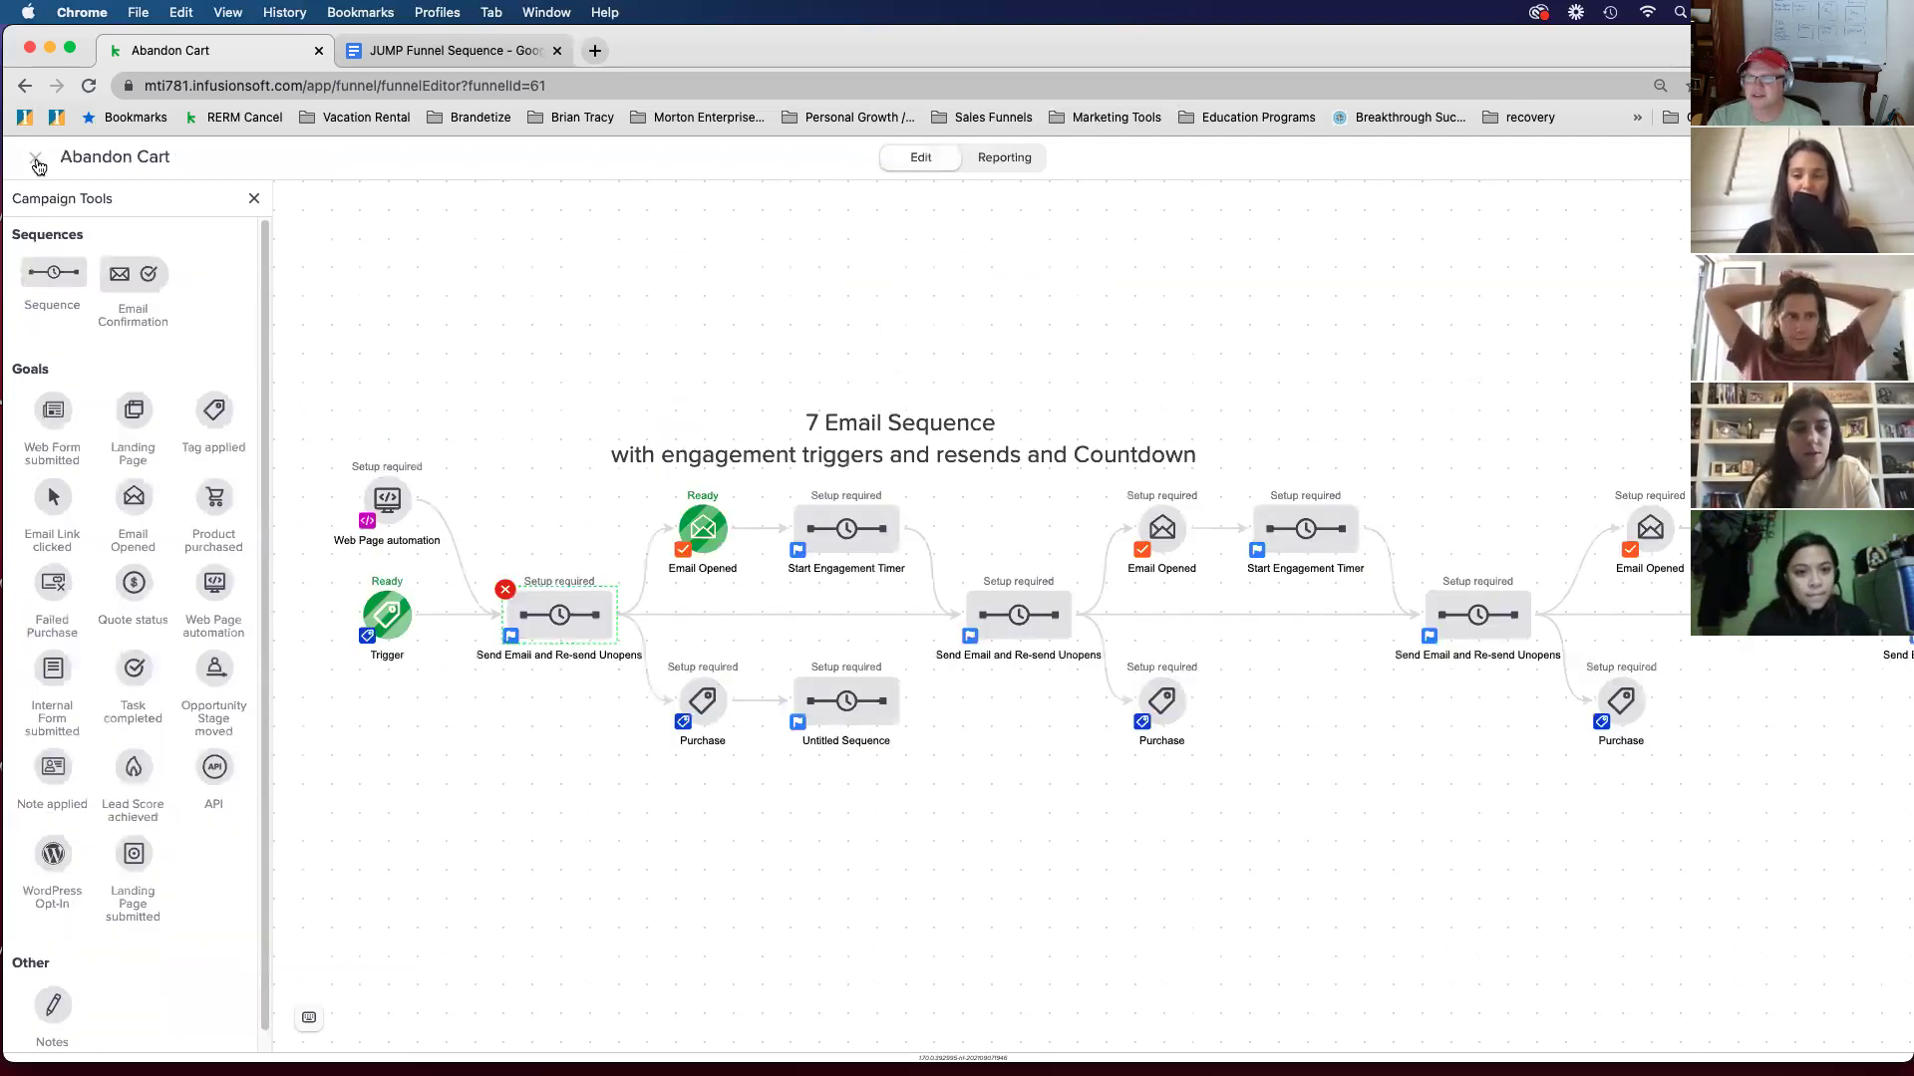
# Step: Disconnect the Web Page automation goal from the first email sequence and move it below the main flow
pyautogui.moveTo(446, 738); pyautogui.dragTo(467, 592)
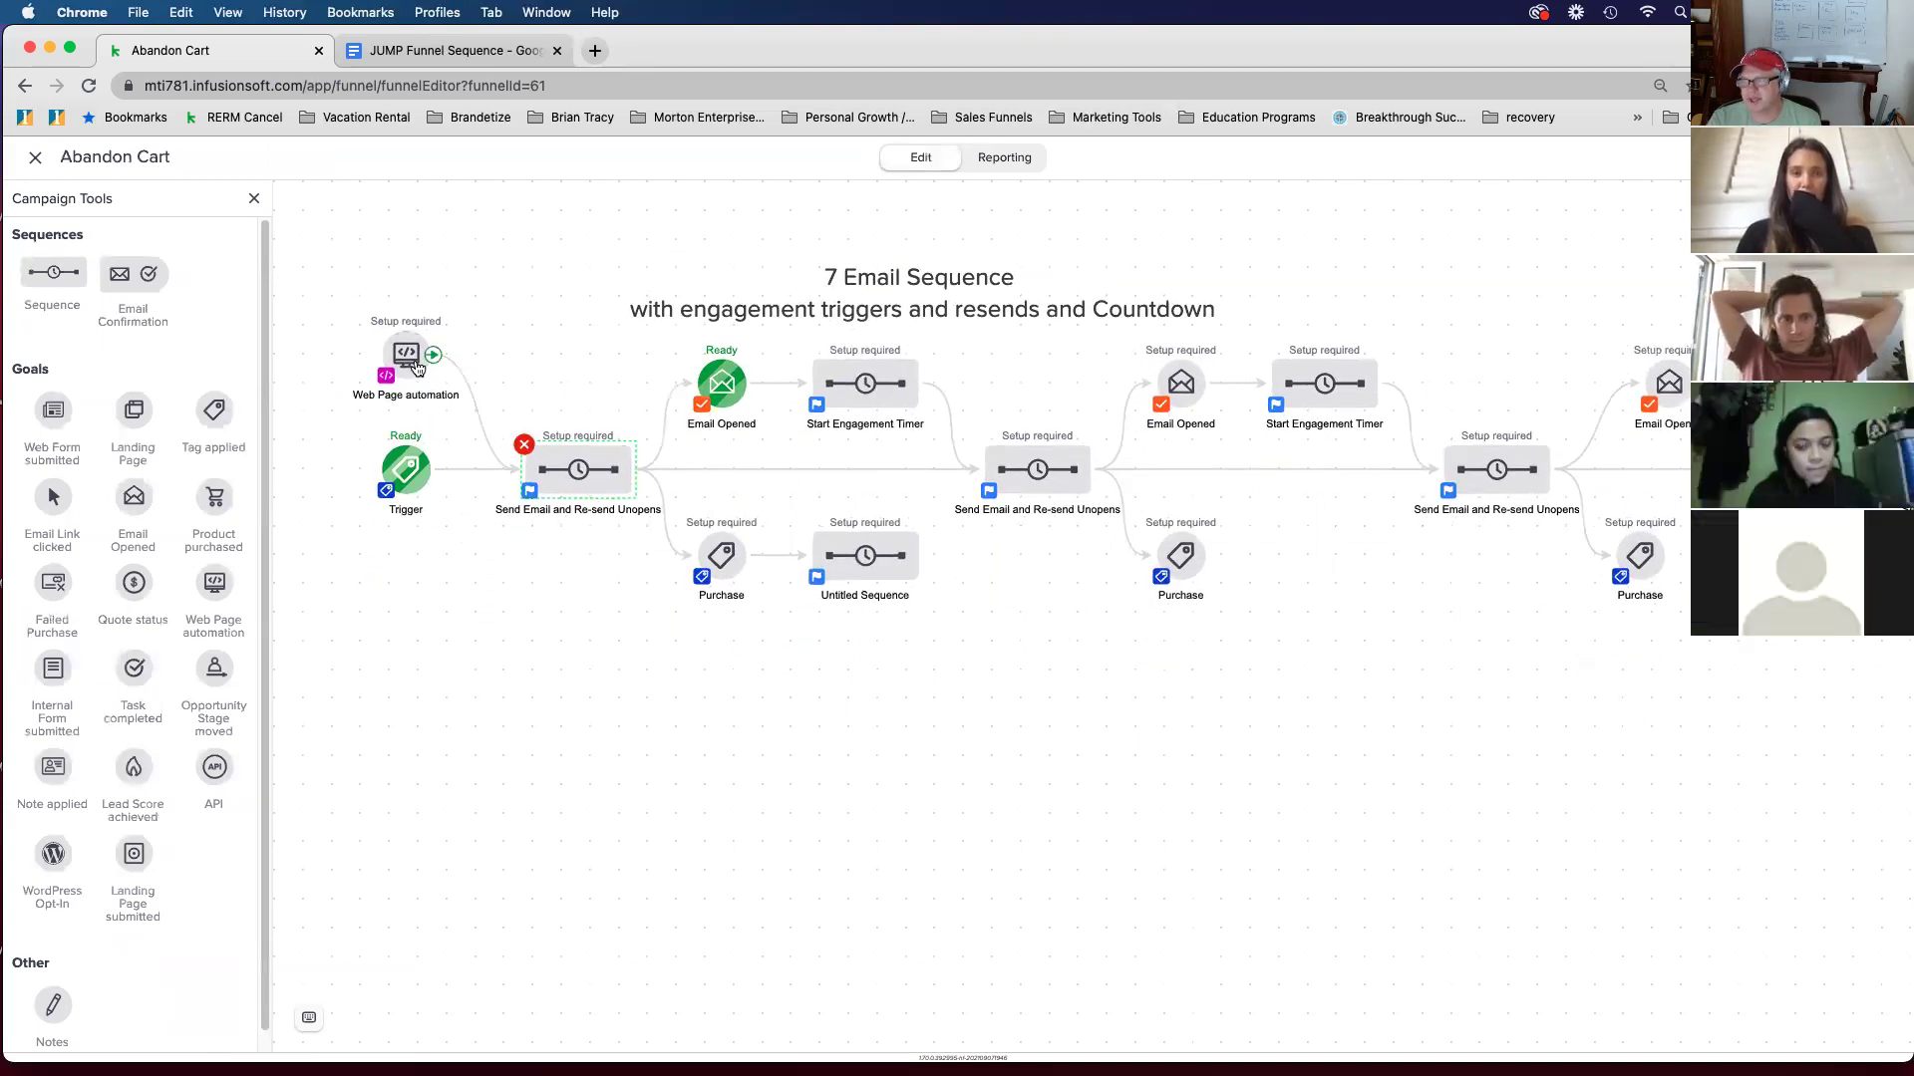
pyautogui.click(466, 391)
pyautogui.press('Delete')
pyautogui.moveTo(406, 354); pyautogui.dragTo(405, 697)
pyautogui.click(516, 678)
pyautogui.moveTo(523, 703); pyautogui.dragTo(516, 628)
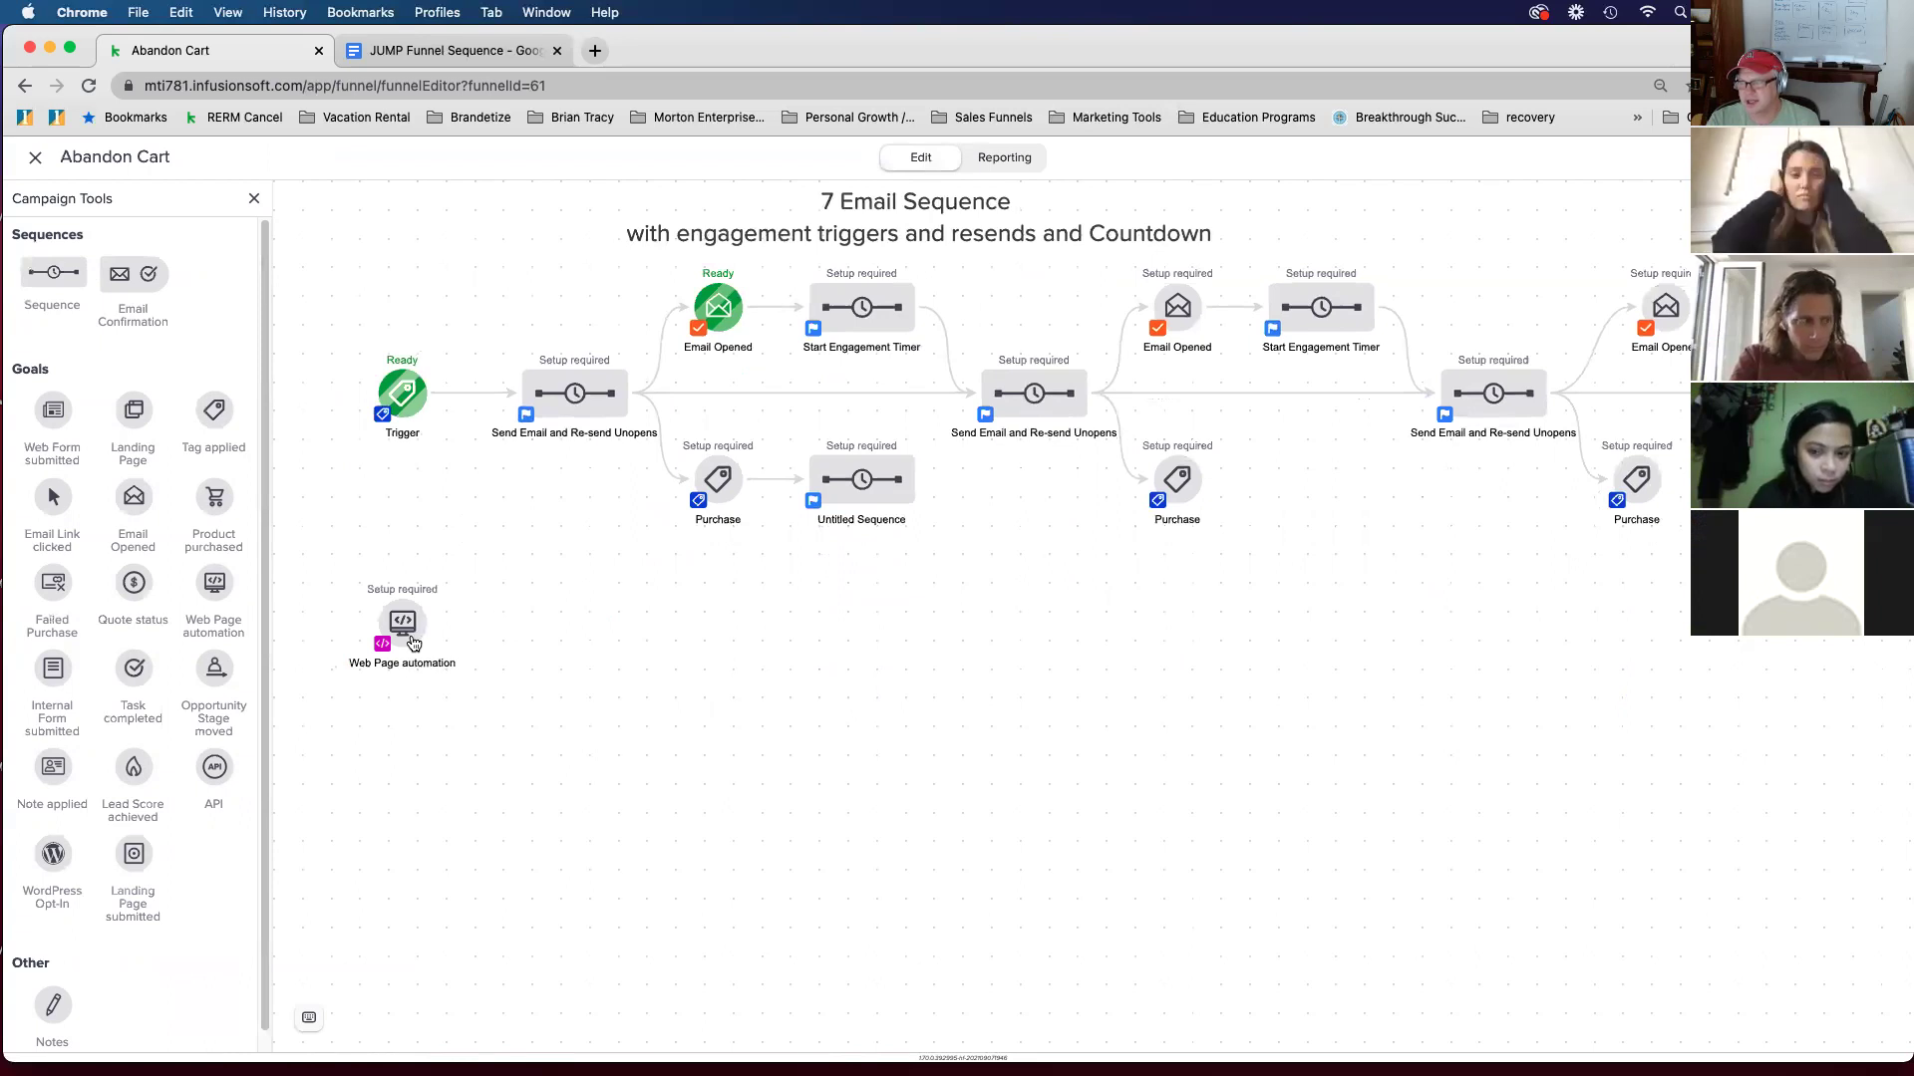
# Step: Add a new sequence connected to the Web Page automation goal and open it for editing
pyautogui.moveTo(54, 273); pyautogui.dragTo(539, 631)
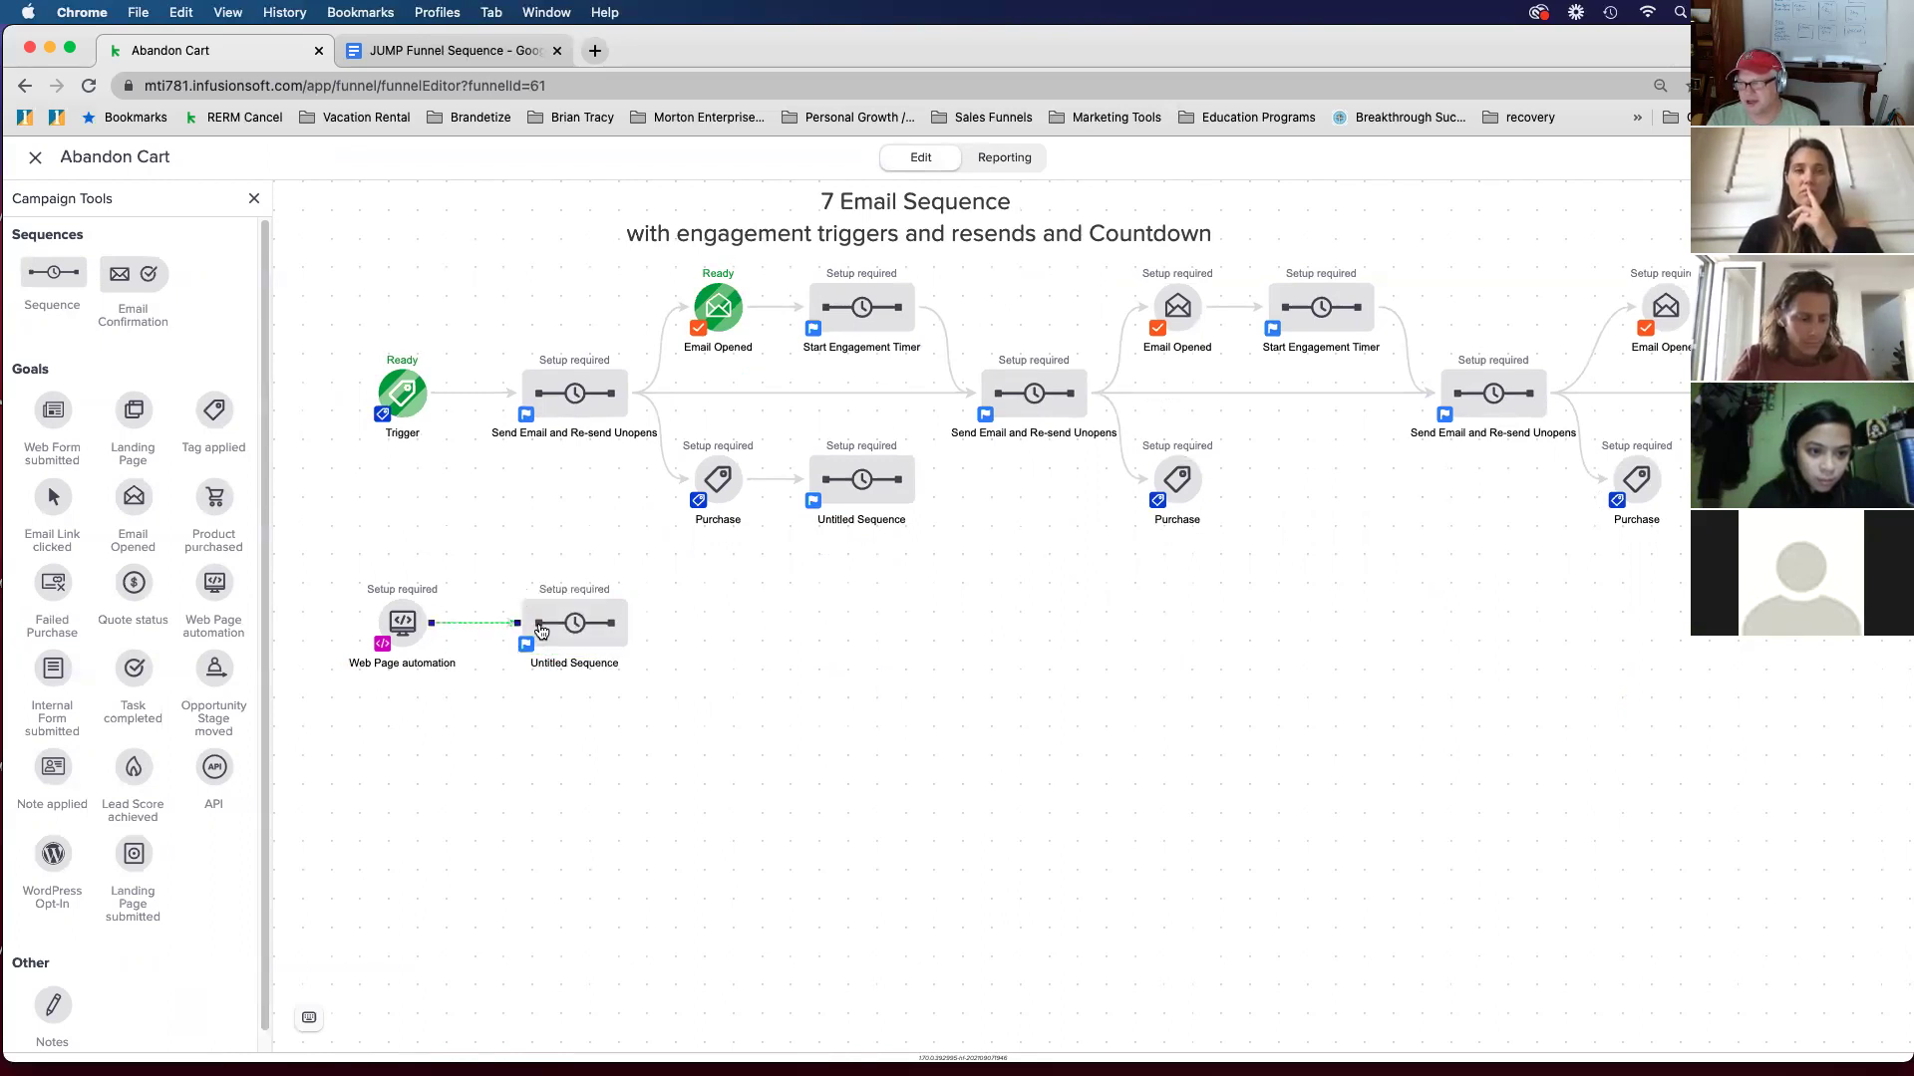
pyautogui.click(539, 631)
pyautogui.click(587, 650)
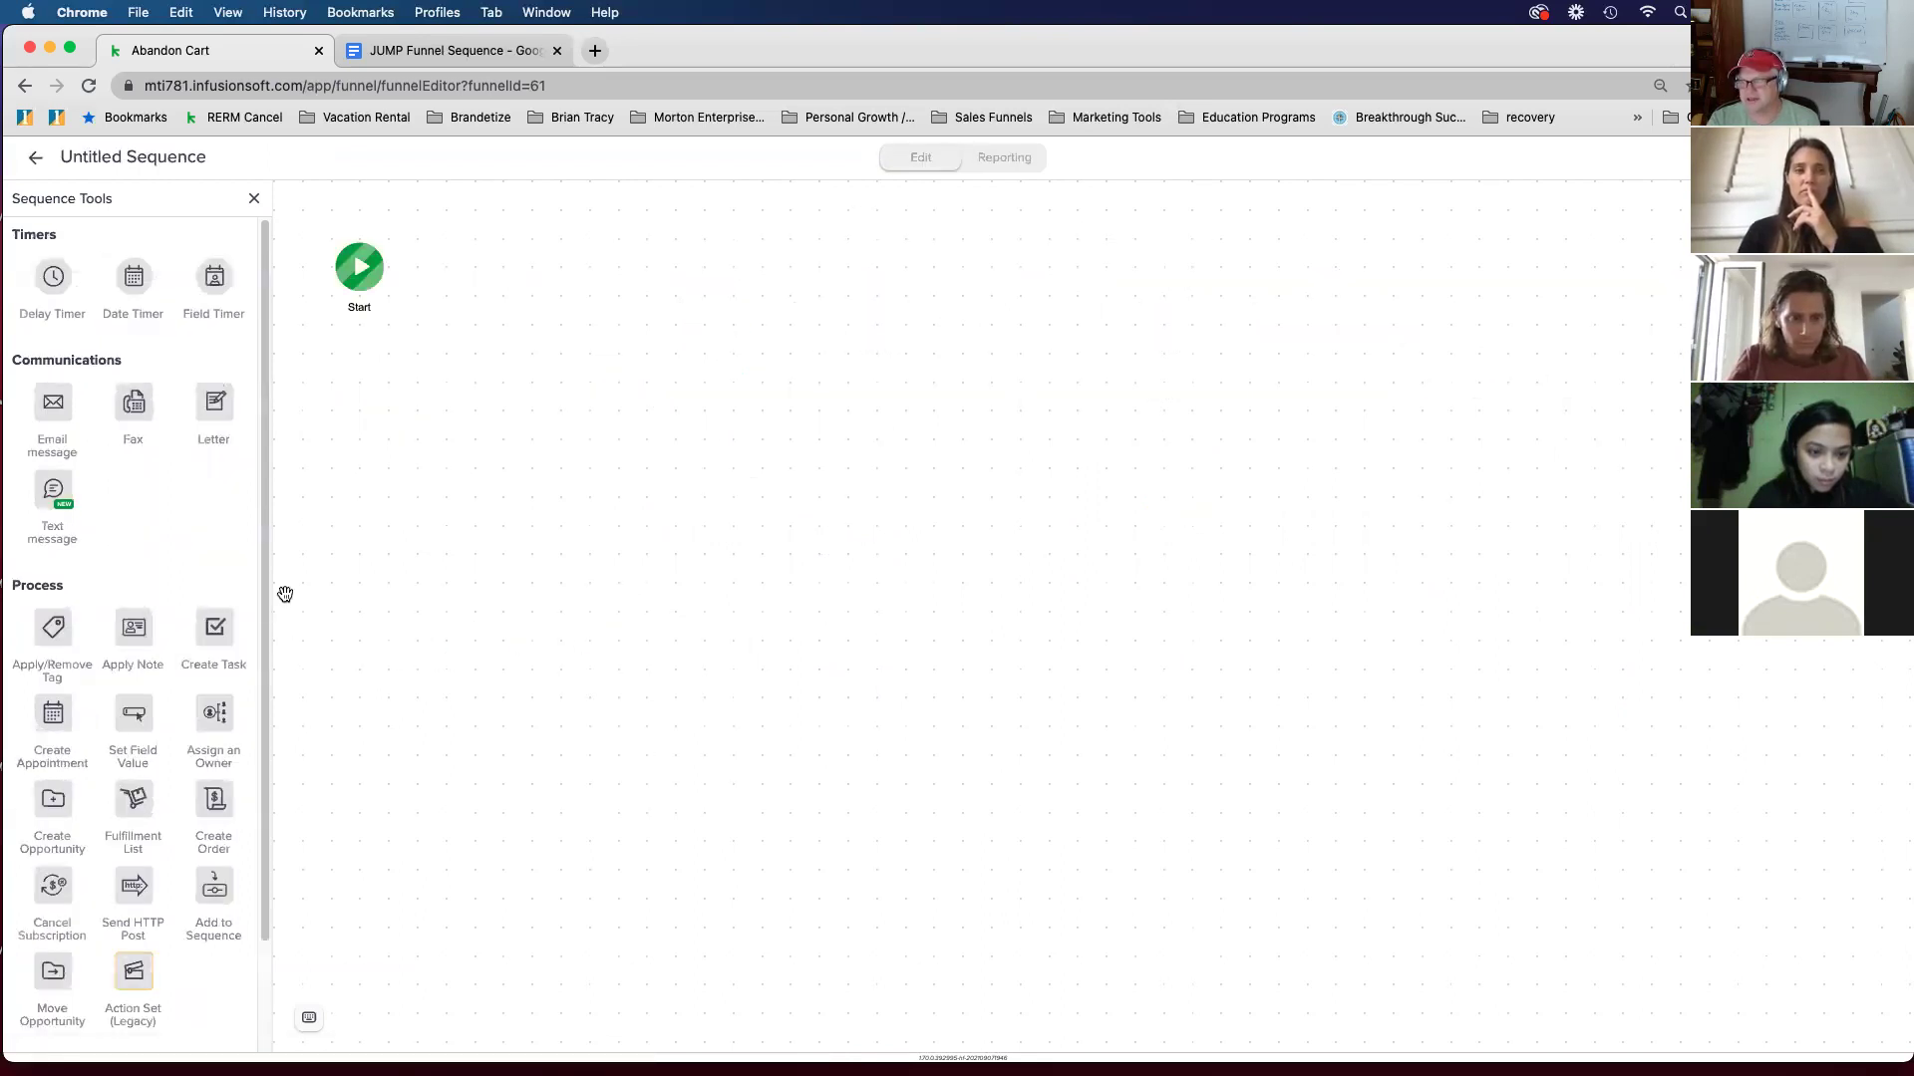
# Step: Add a Set Field Value action after Start and set its option to Overwrite field value
pyautogui.moveTo(140, 720); pyautogui.dragTo(503, 269)
pyautogui.click(508, 291)
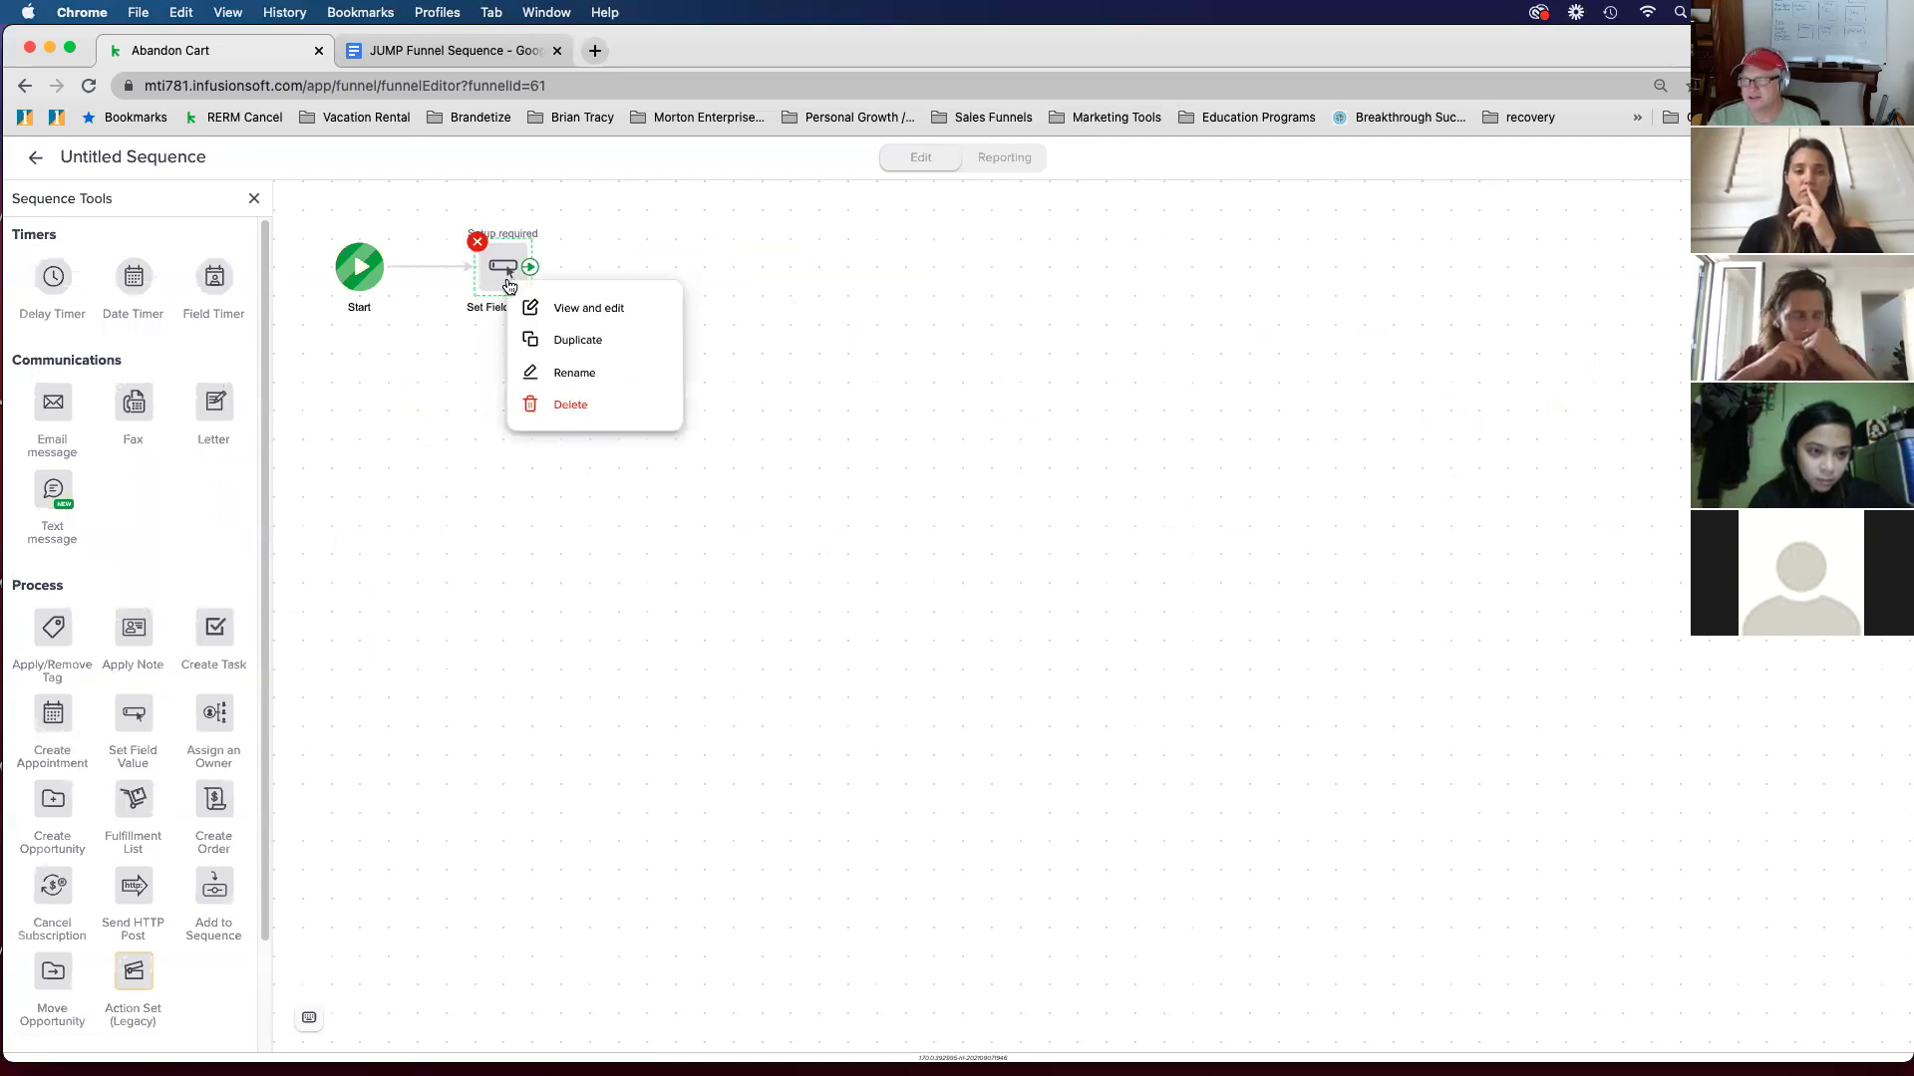
pyautogui.click(555, 307)
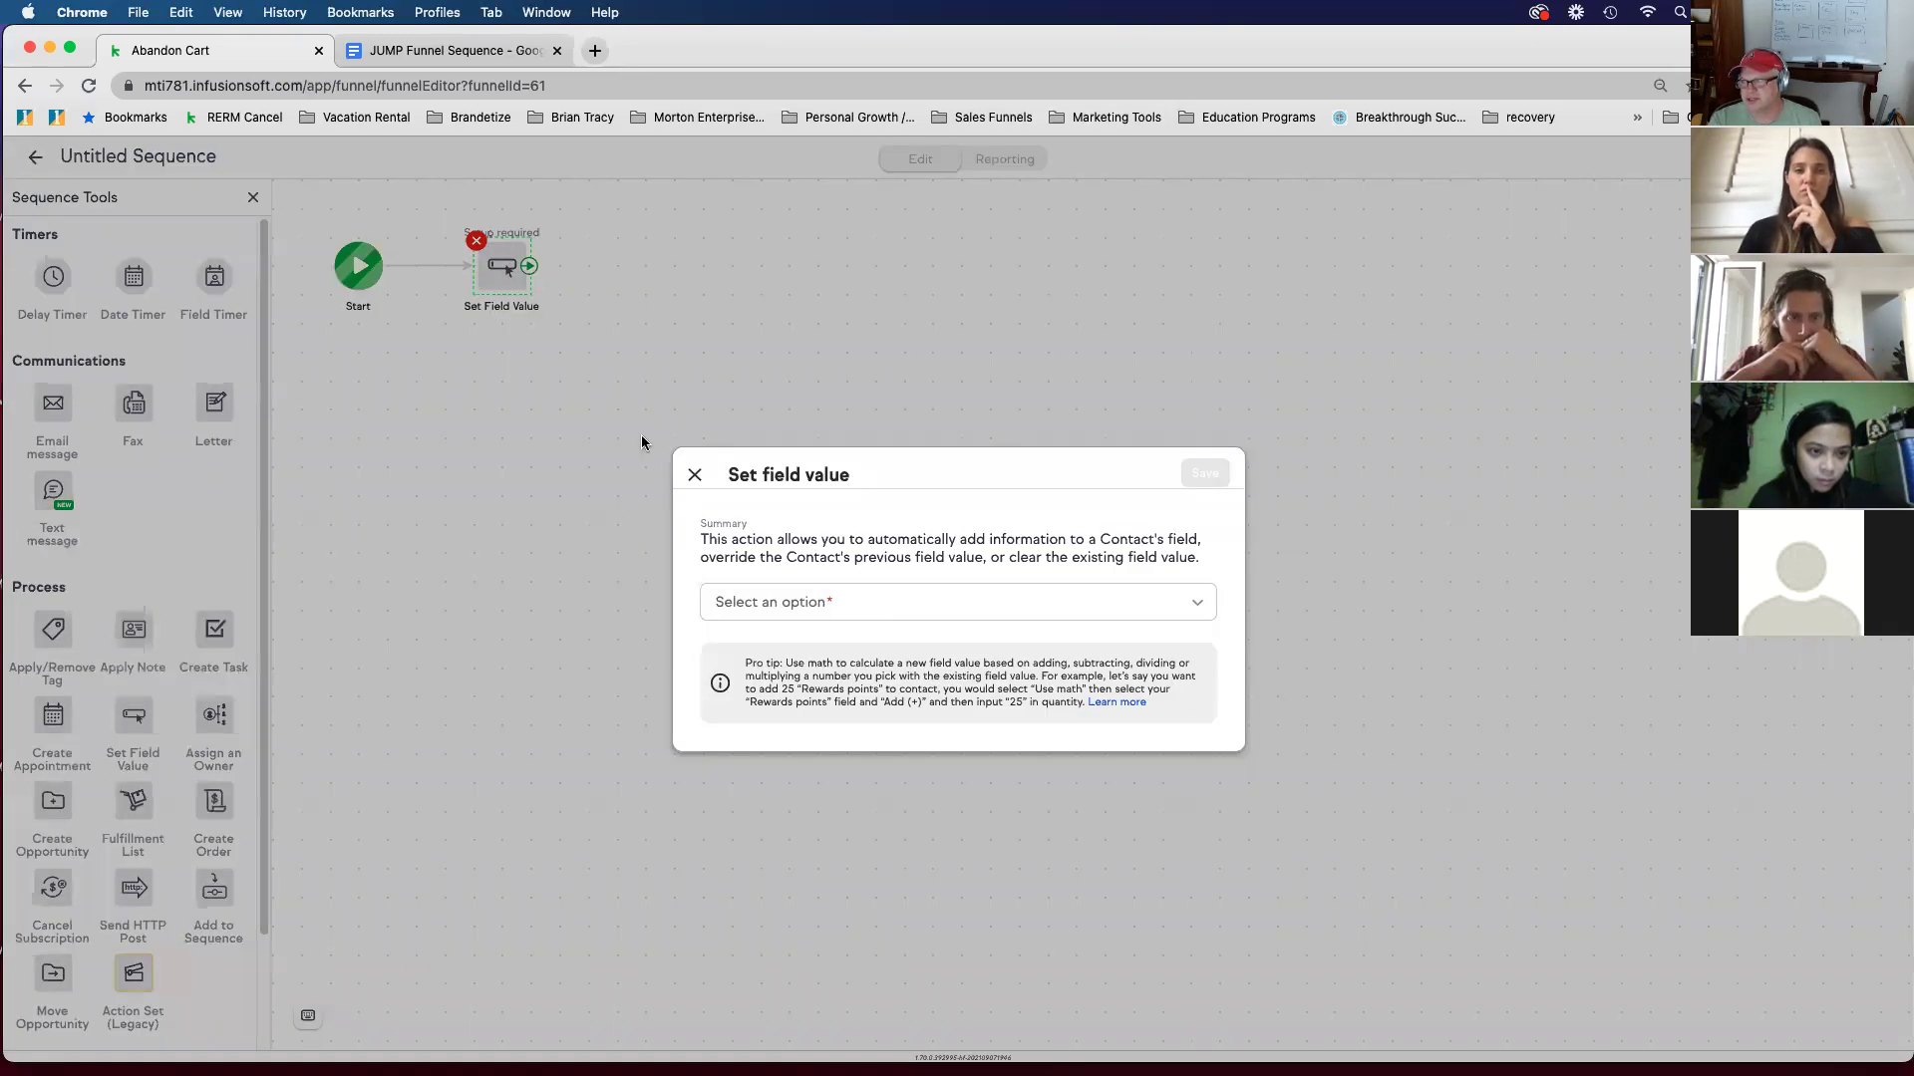
pyautogui.click(782, 605)
pyautogui.scroll(-1, 843, 677)
pyautogui.scroll(2, 837, 672)
pyautogui.click(833, 665)
# Step: Search the contact fields available for overwriting for "flavor of ice cream"
pyautogui.click(815, 632)
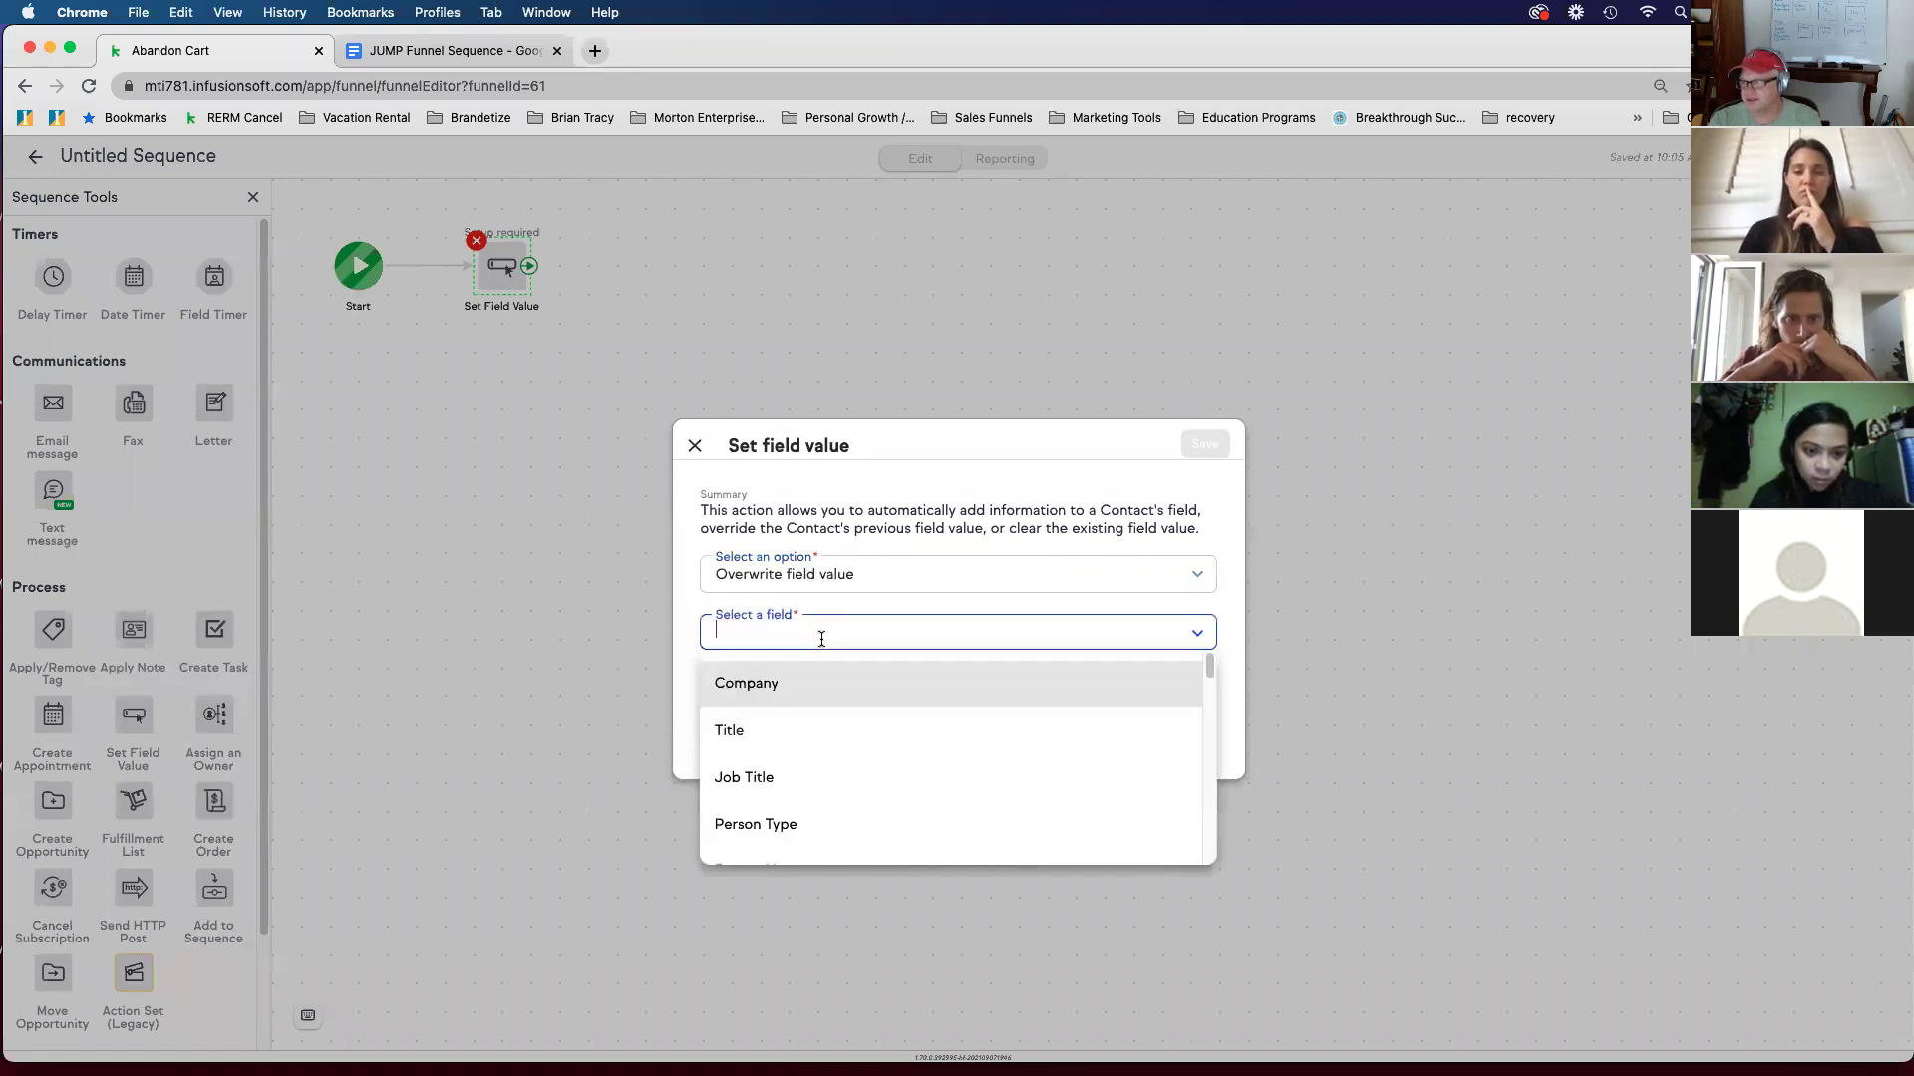
pyautogui.scroll(-3, 867, 772)
pyautogui.scroll(-10, 868, 771)
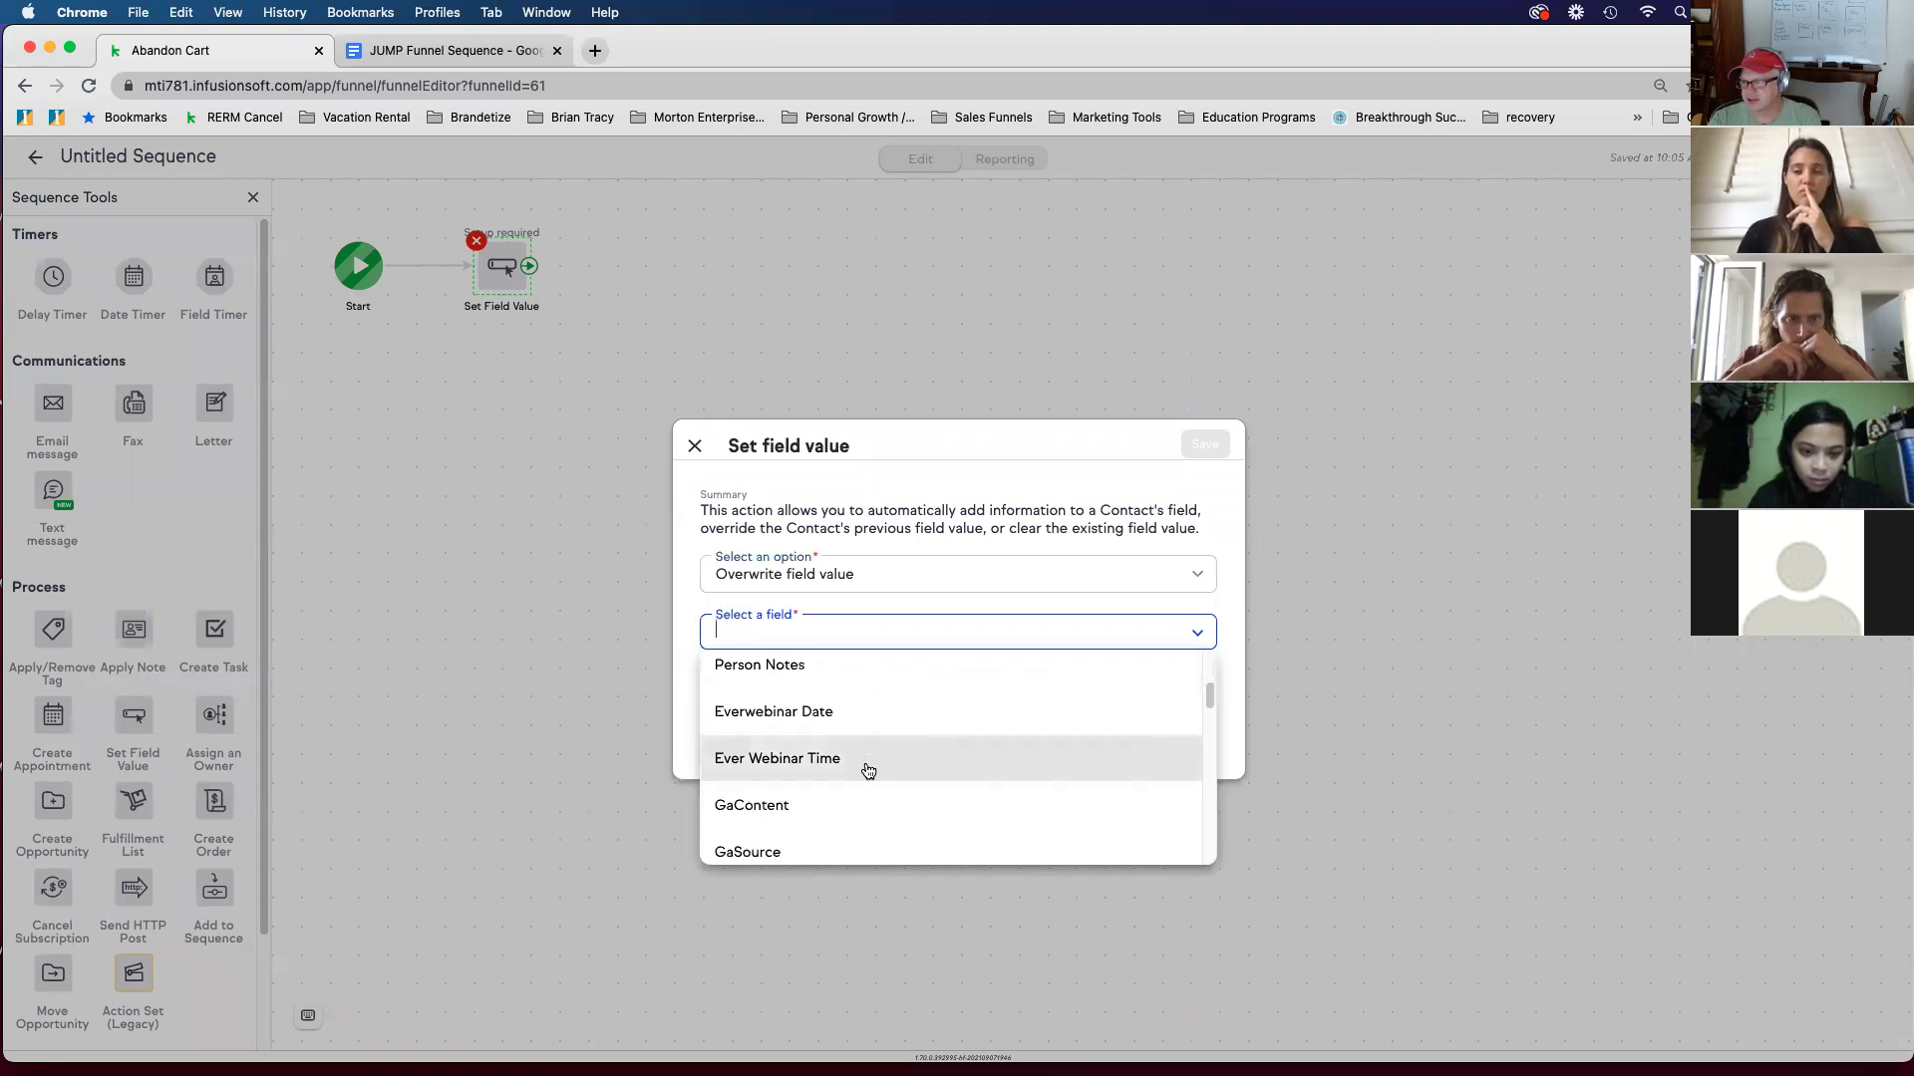
pyautogui.scroll(-3, 868, 771)
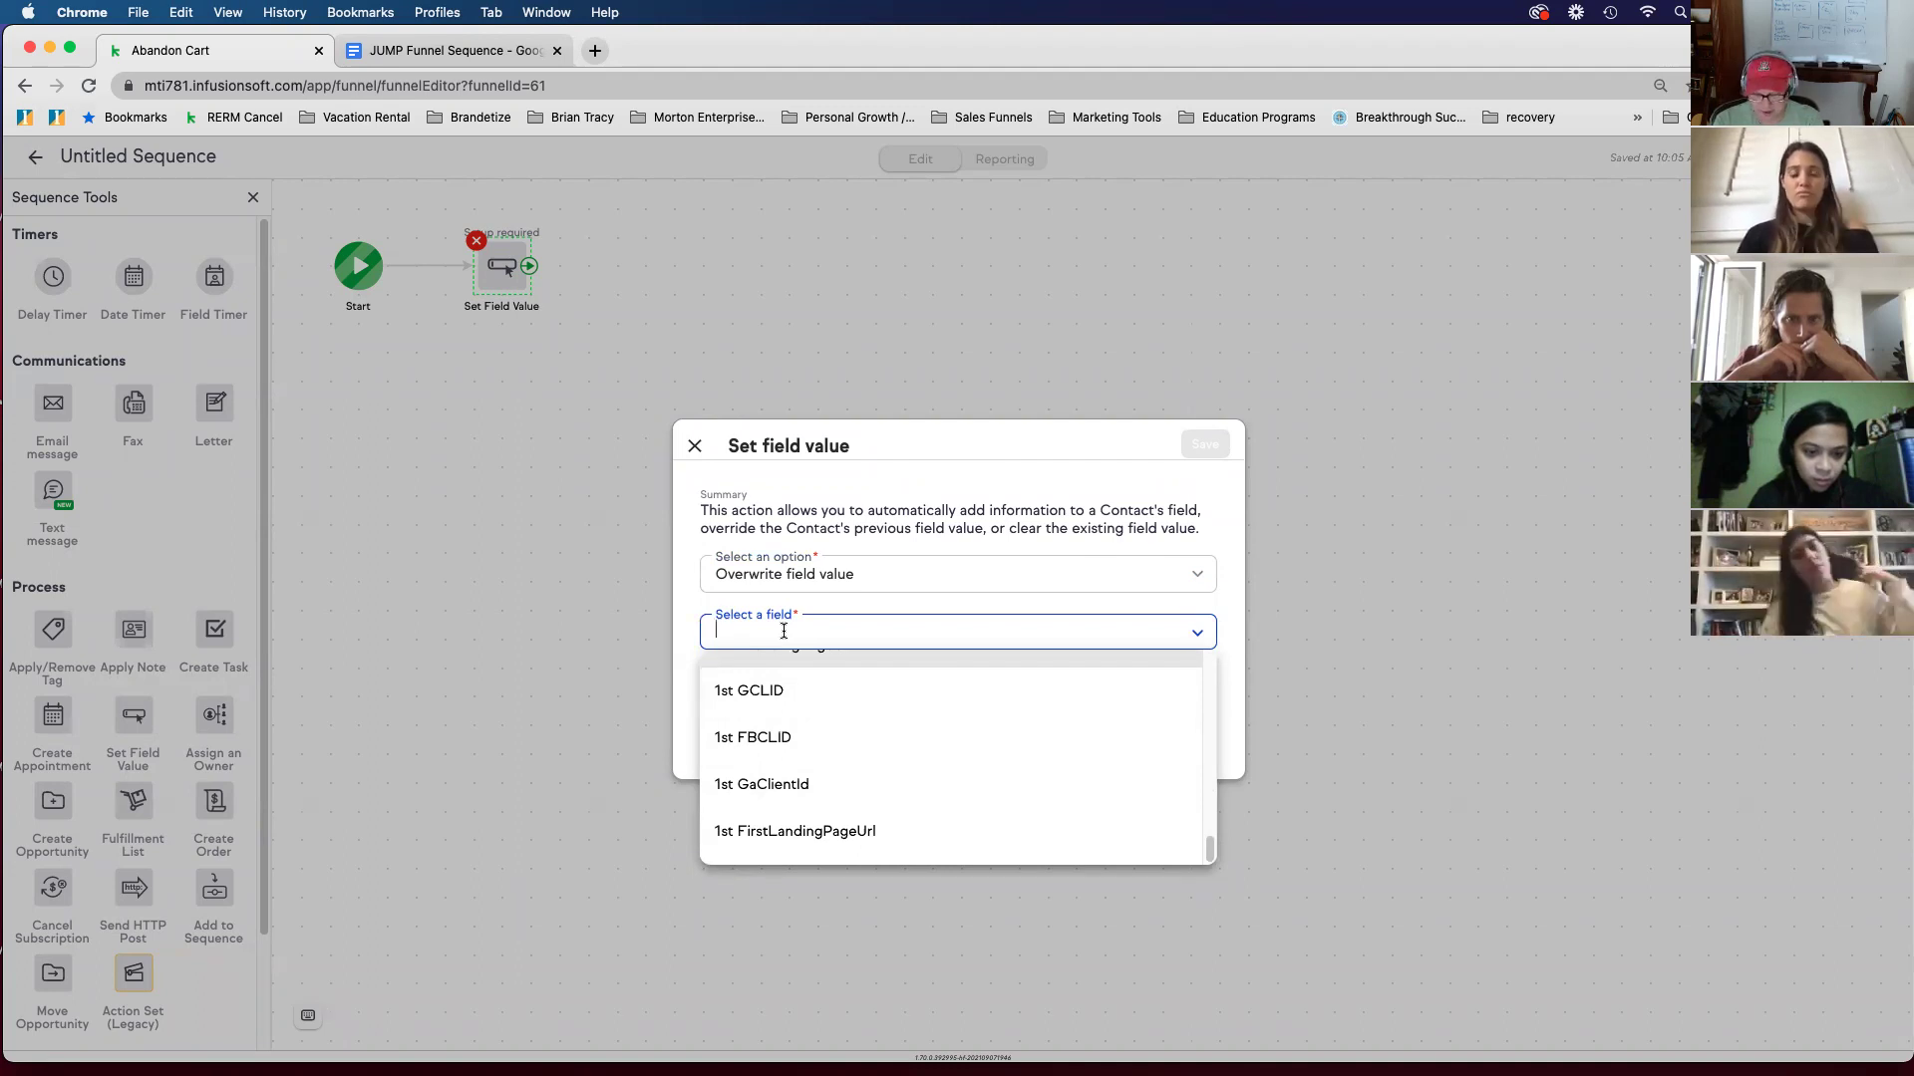
pyautogui.write('flao')
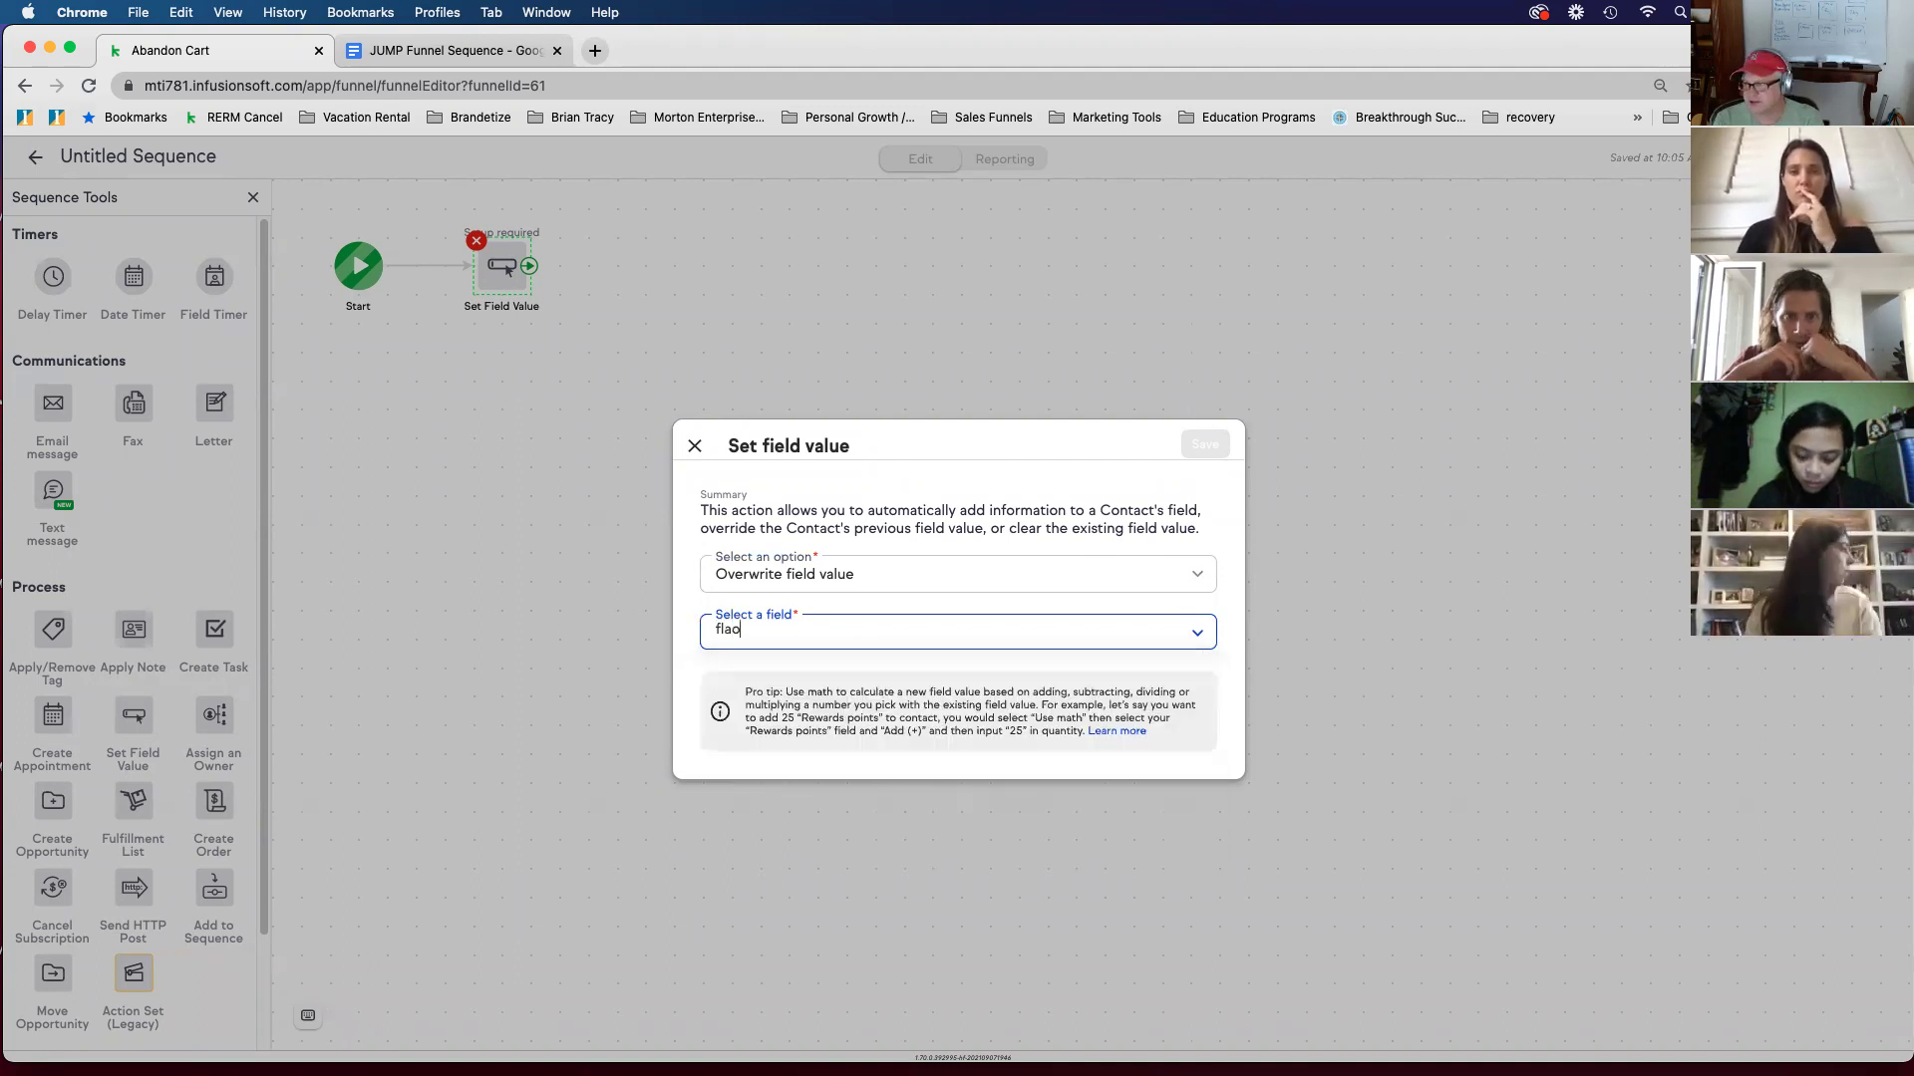
pyautogui.press('BackSpace')
pyautogui.write('vor of ice')
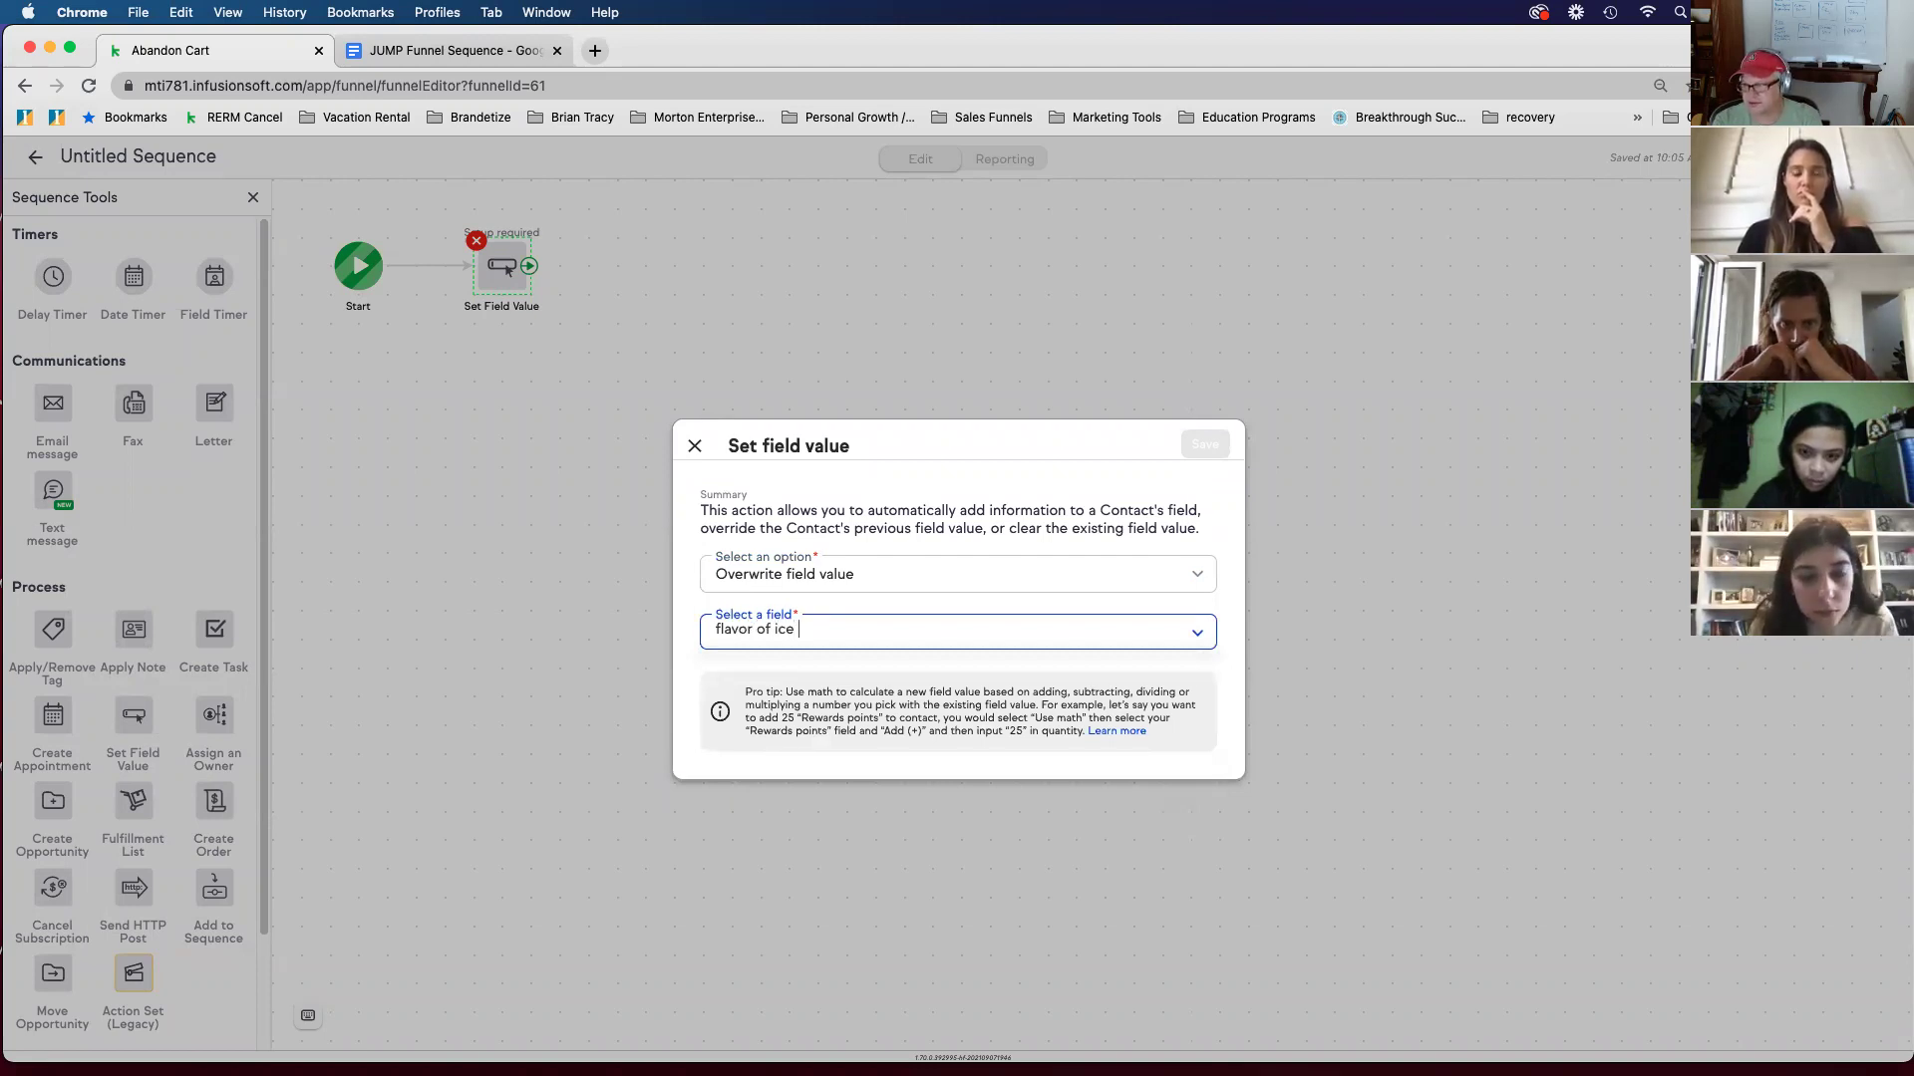
pyautogui.write(' cream')
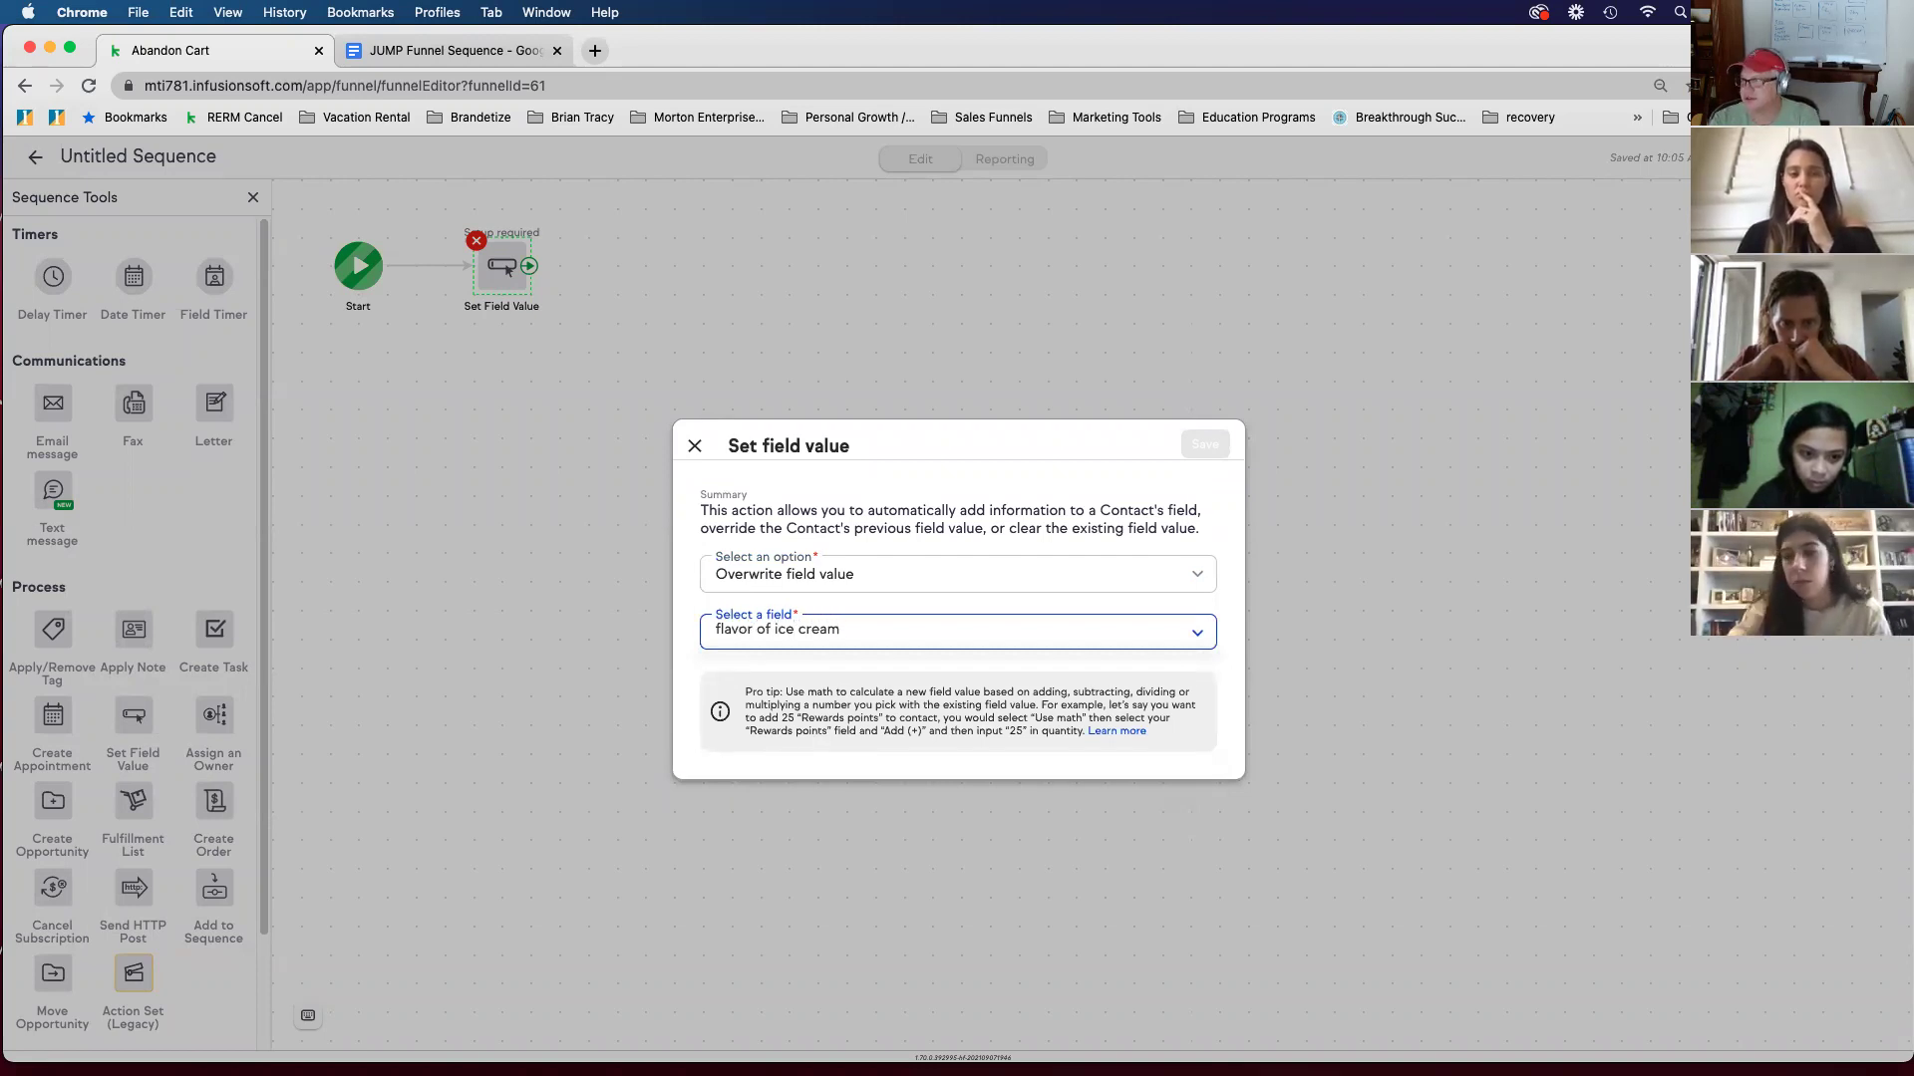
pyautogui.click(1139, 486)
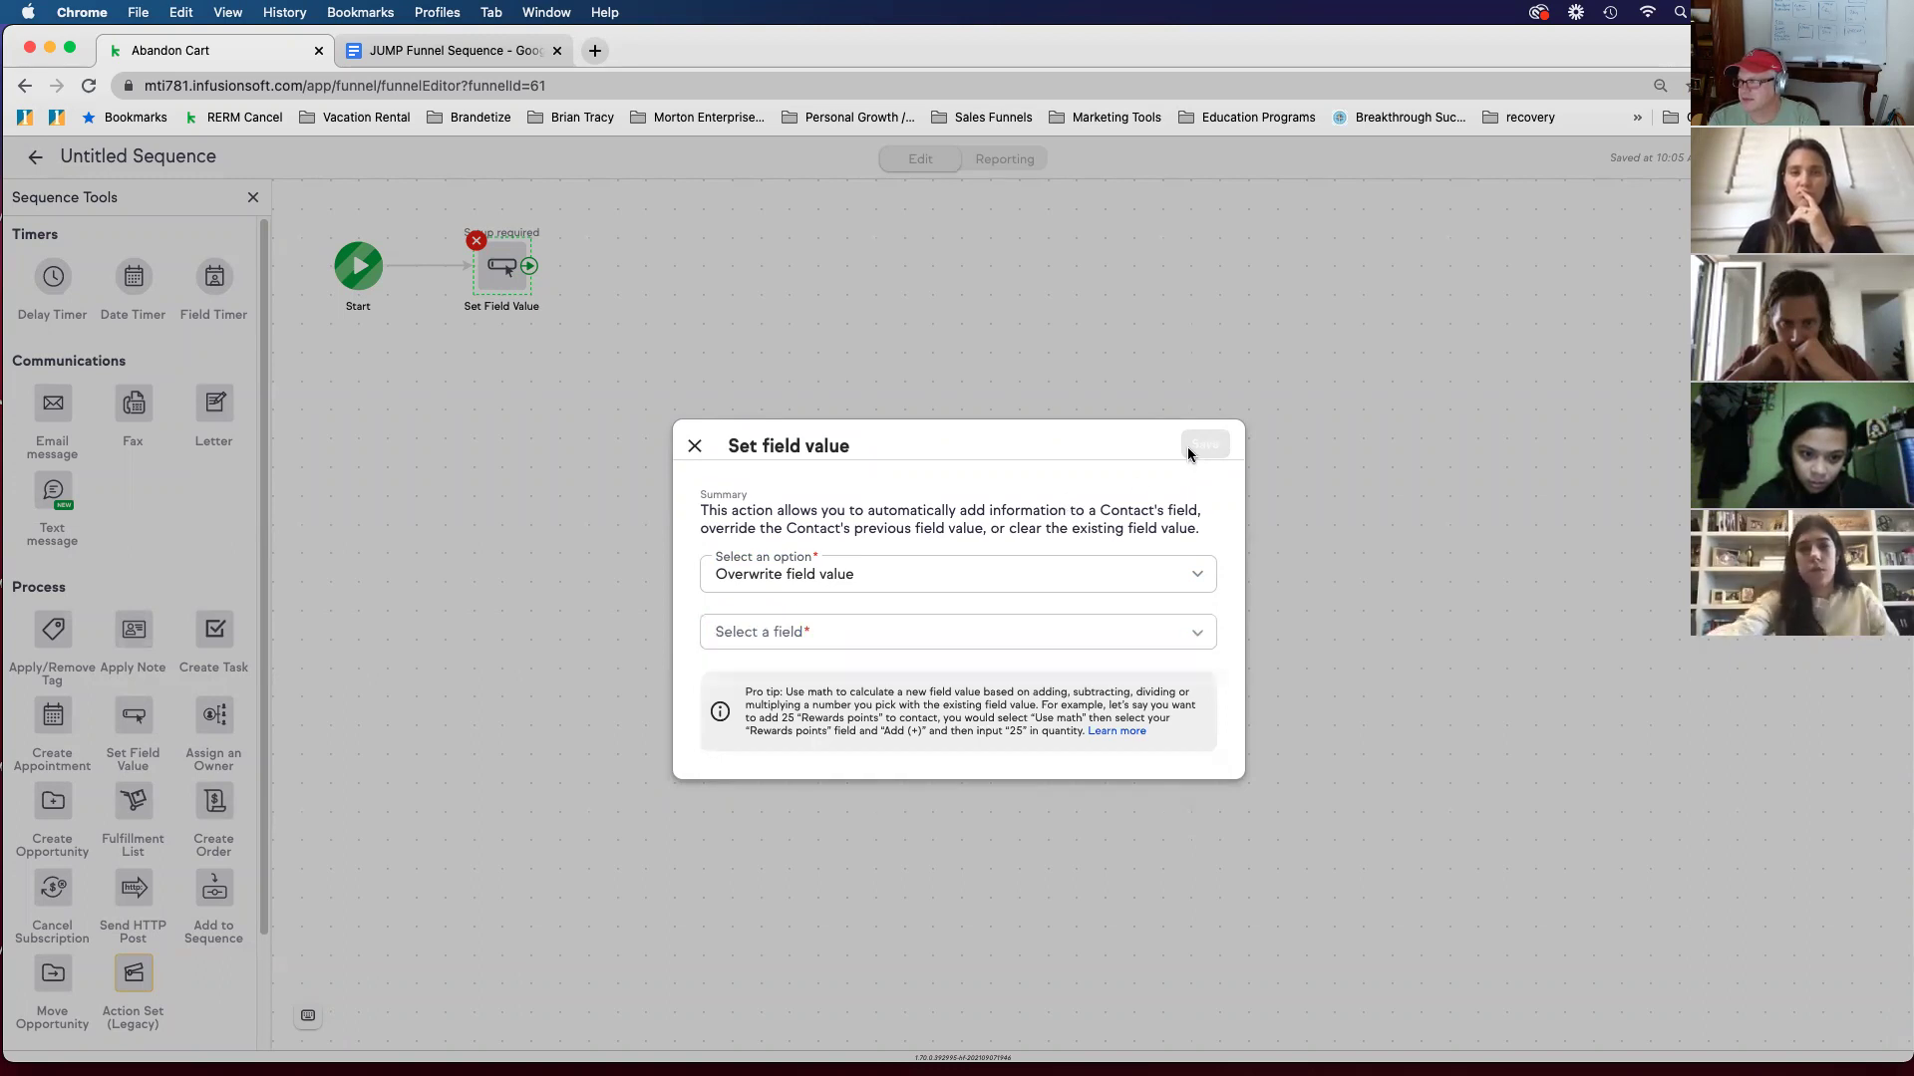
# Step: Select 1st GaMedium as the field to overwrite, set its value to Chocolate, and save the action
pyautogui.click(875, 628)
pyautogui.scroll(-10, 869, 746)
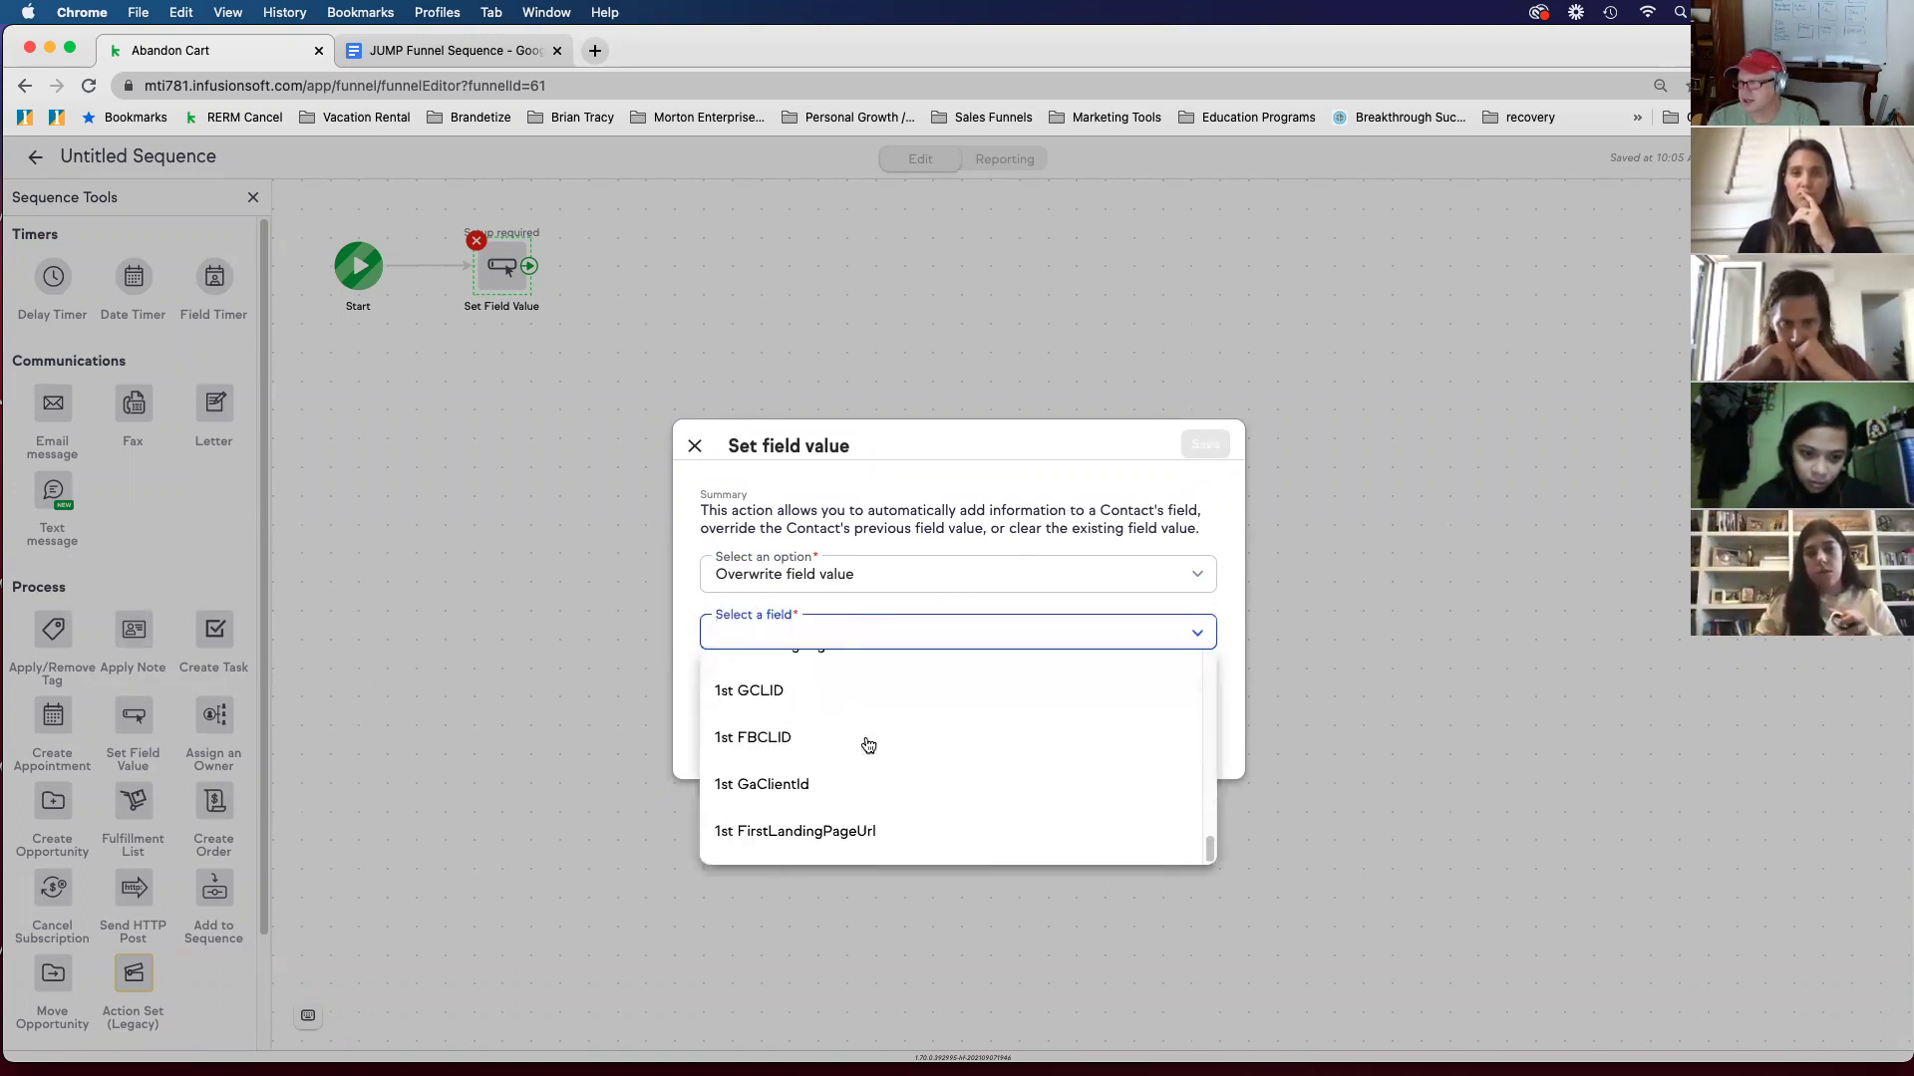
pyautogui.scroll(3, 887, 748)
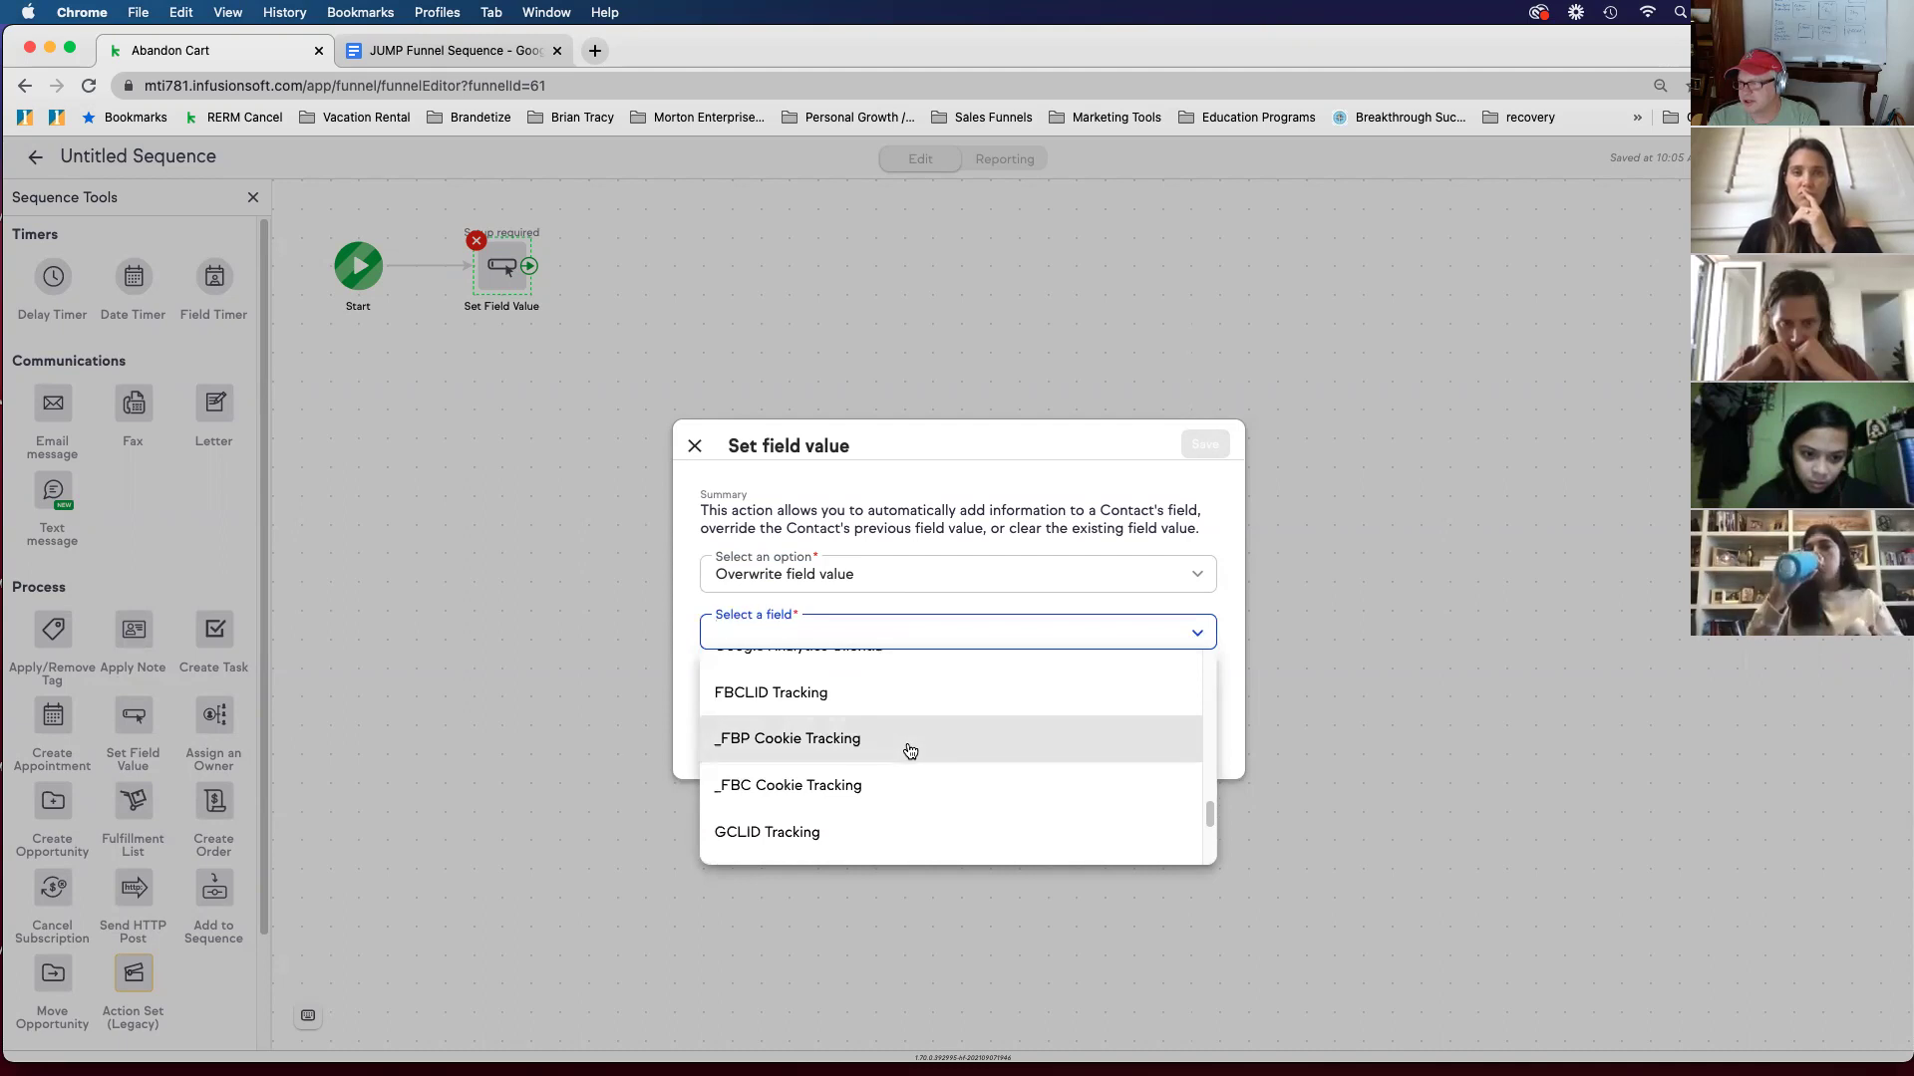
pyautogui.scroll(-1, 910, 750)
pyautogui.scroll(3, 912, 782)
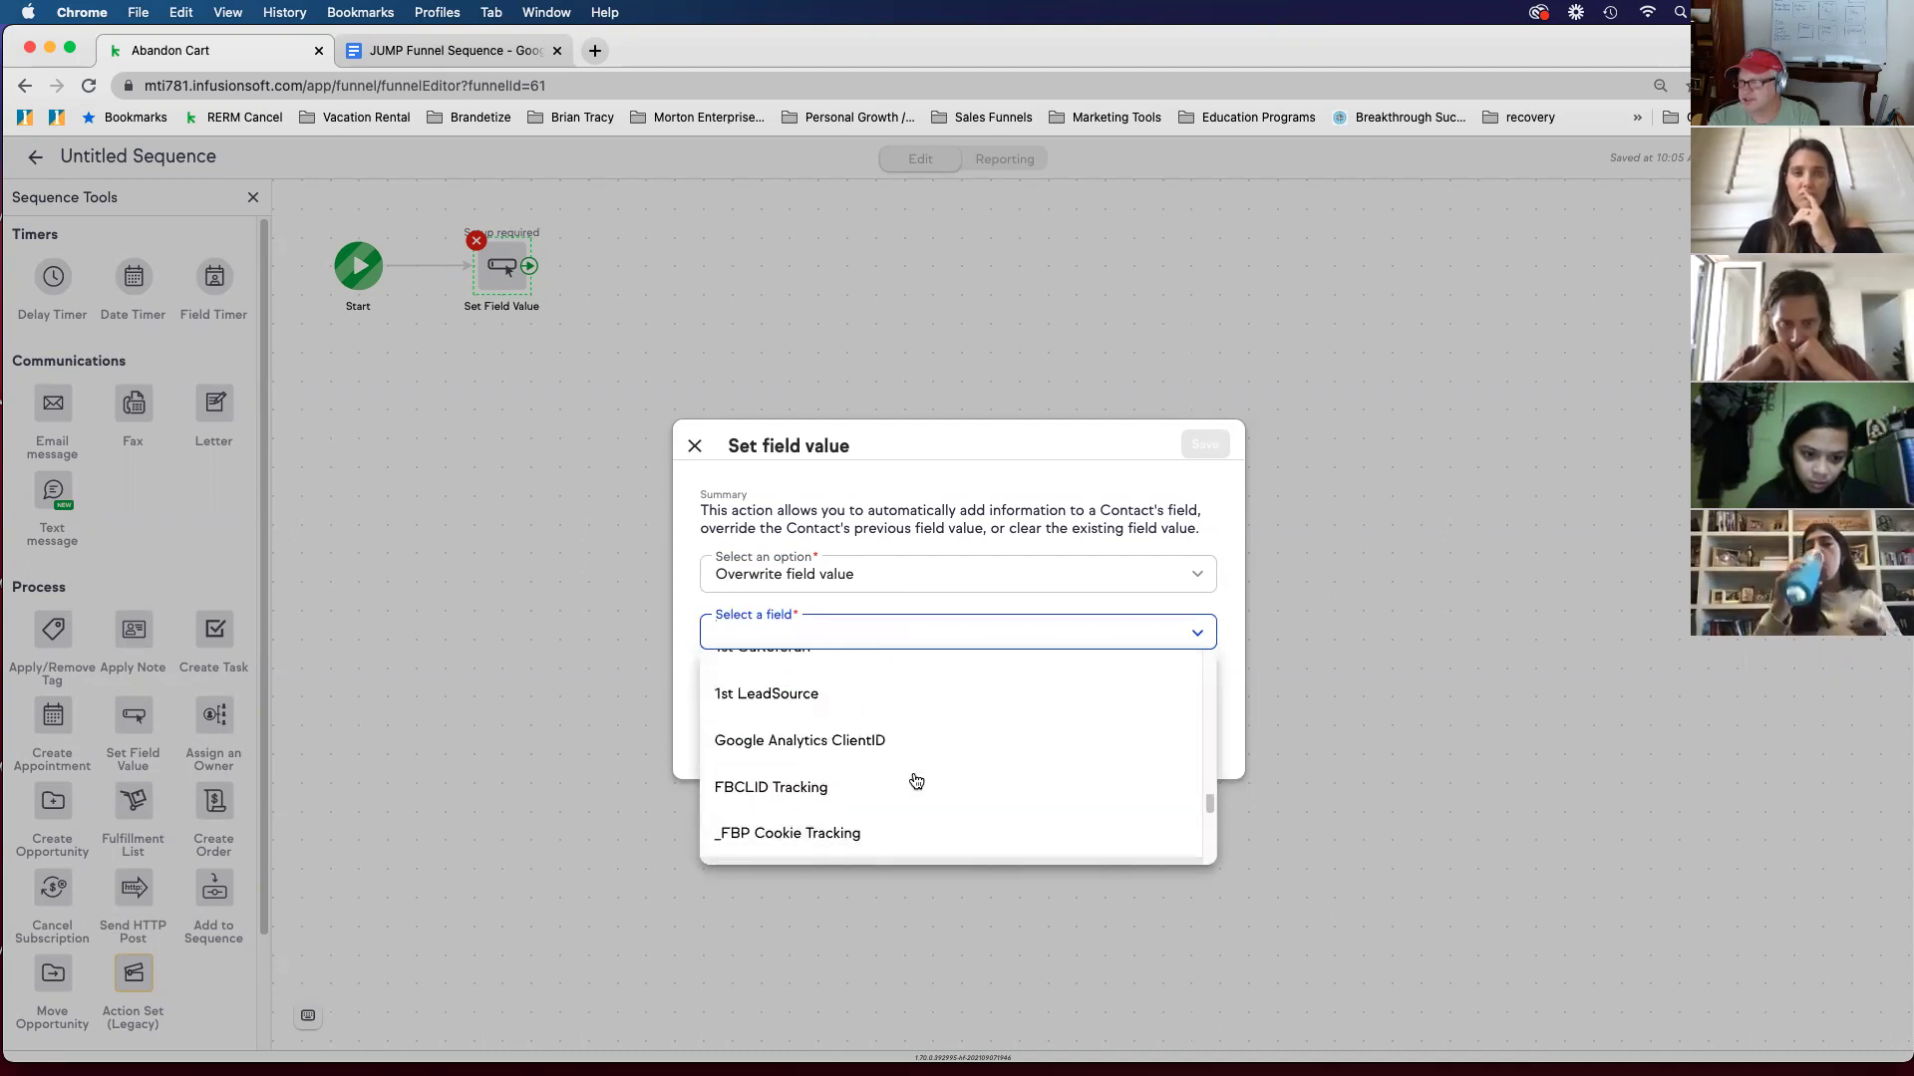
pyautogui.scroll(3, 915, 768)
pyautogui.click(758, 703)
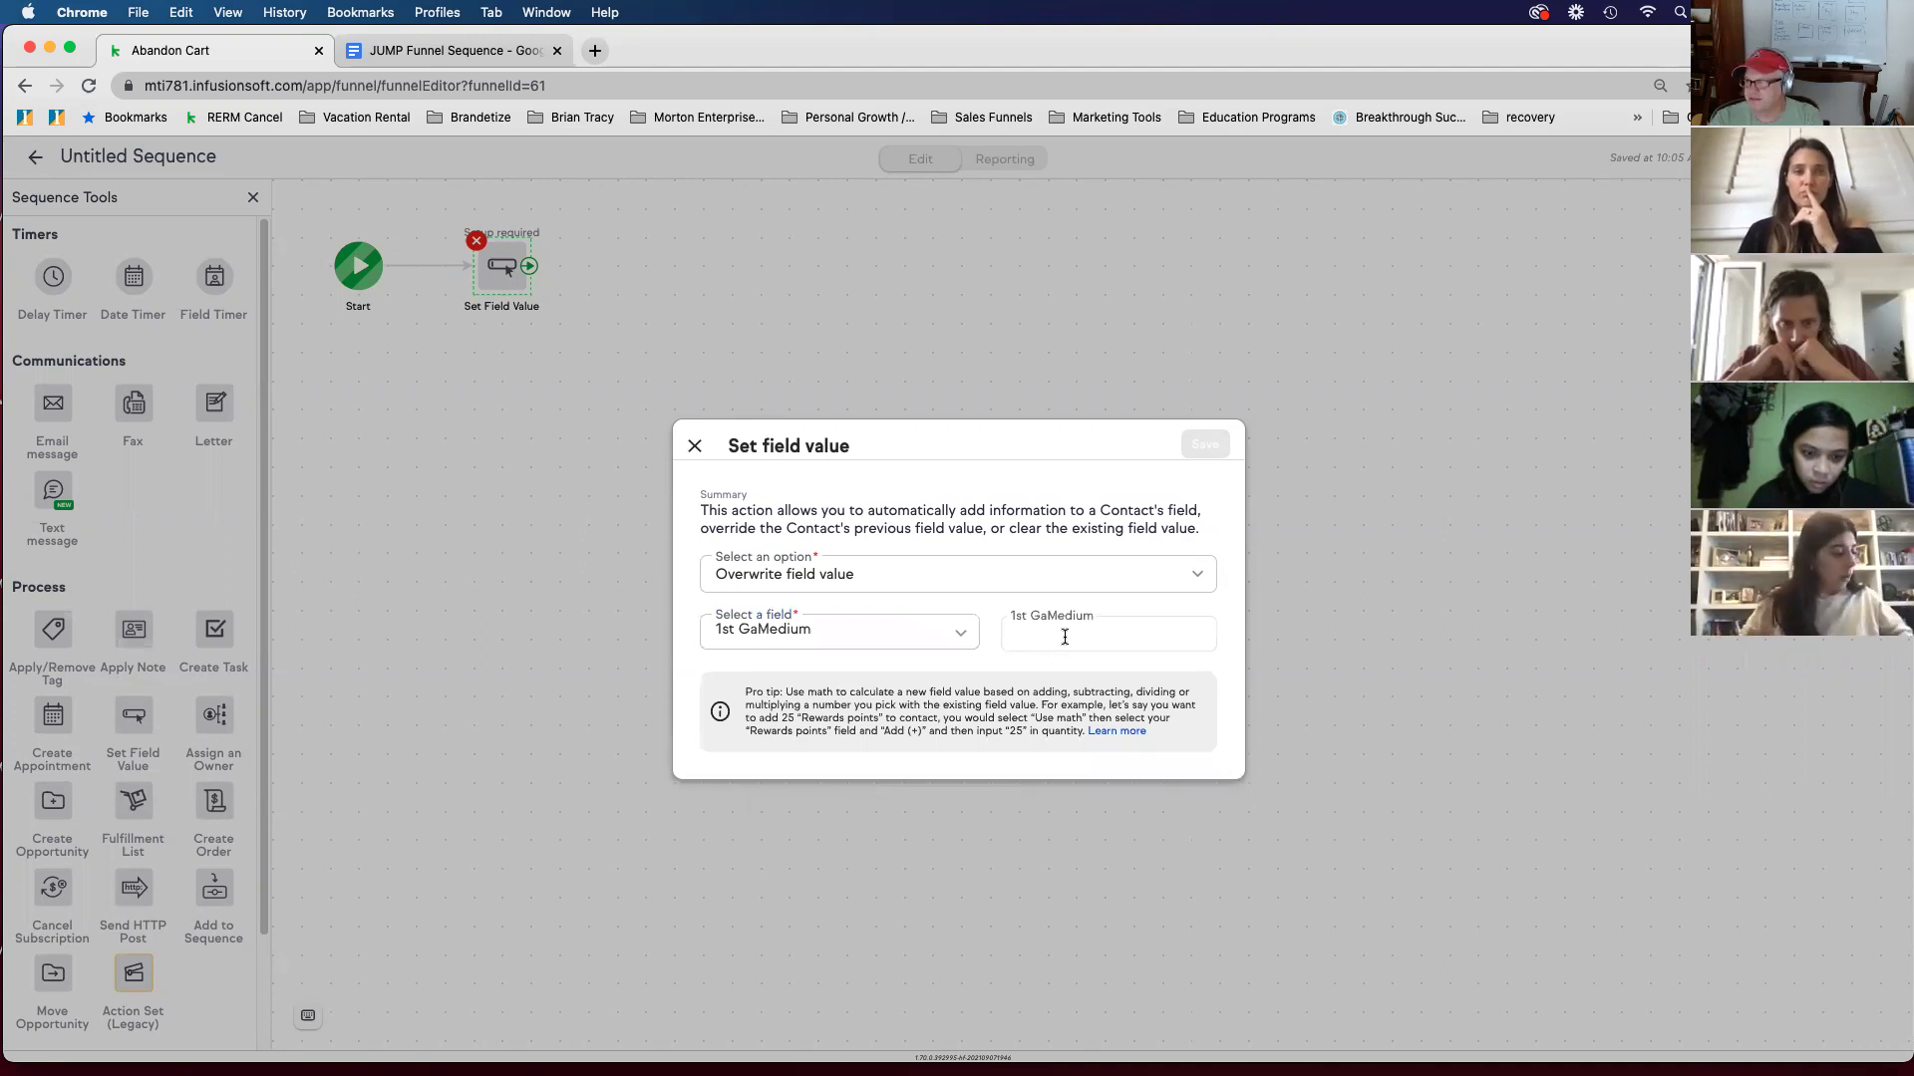
pyautogui.write('Chocp')
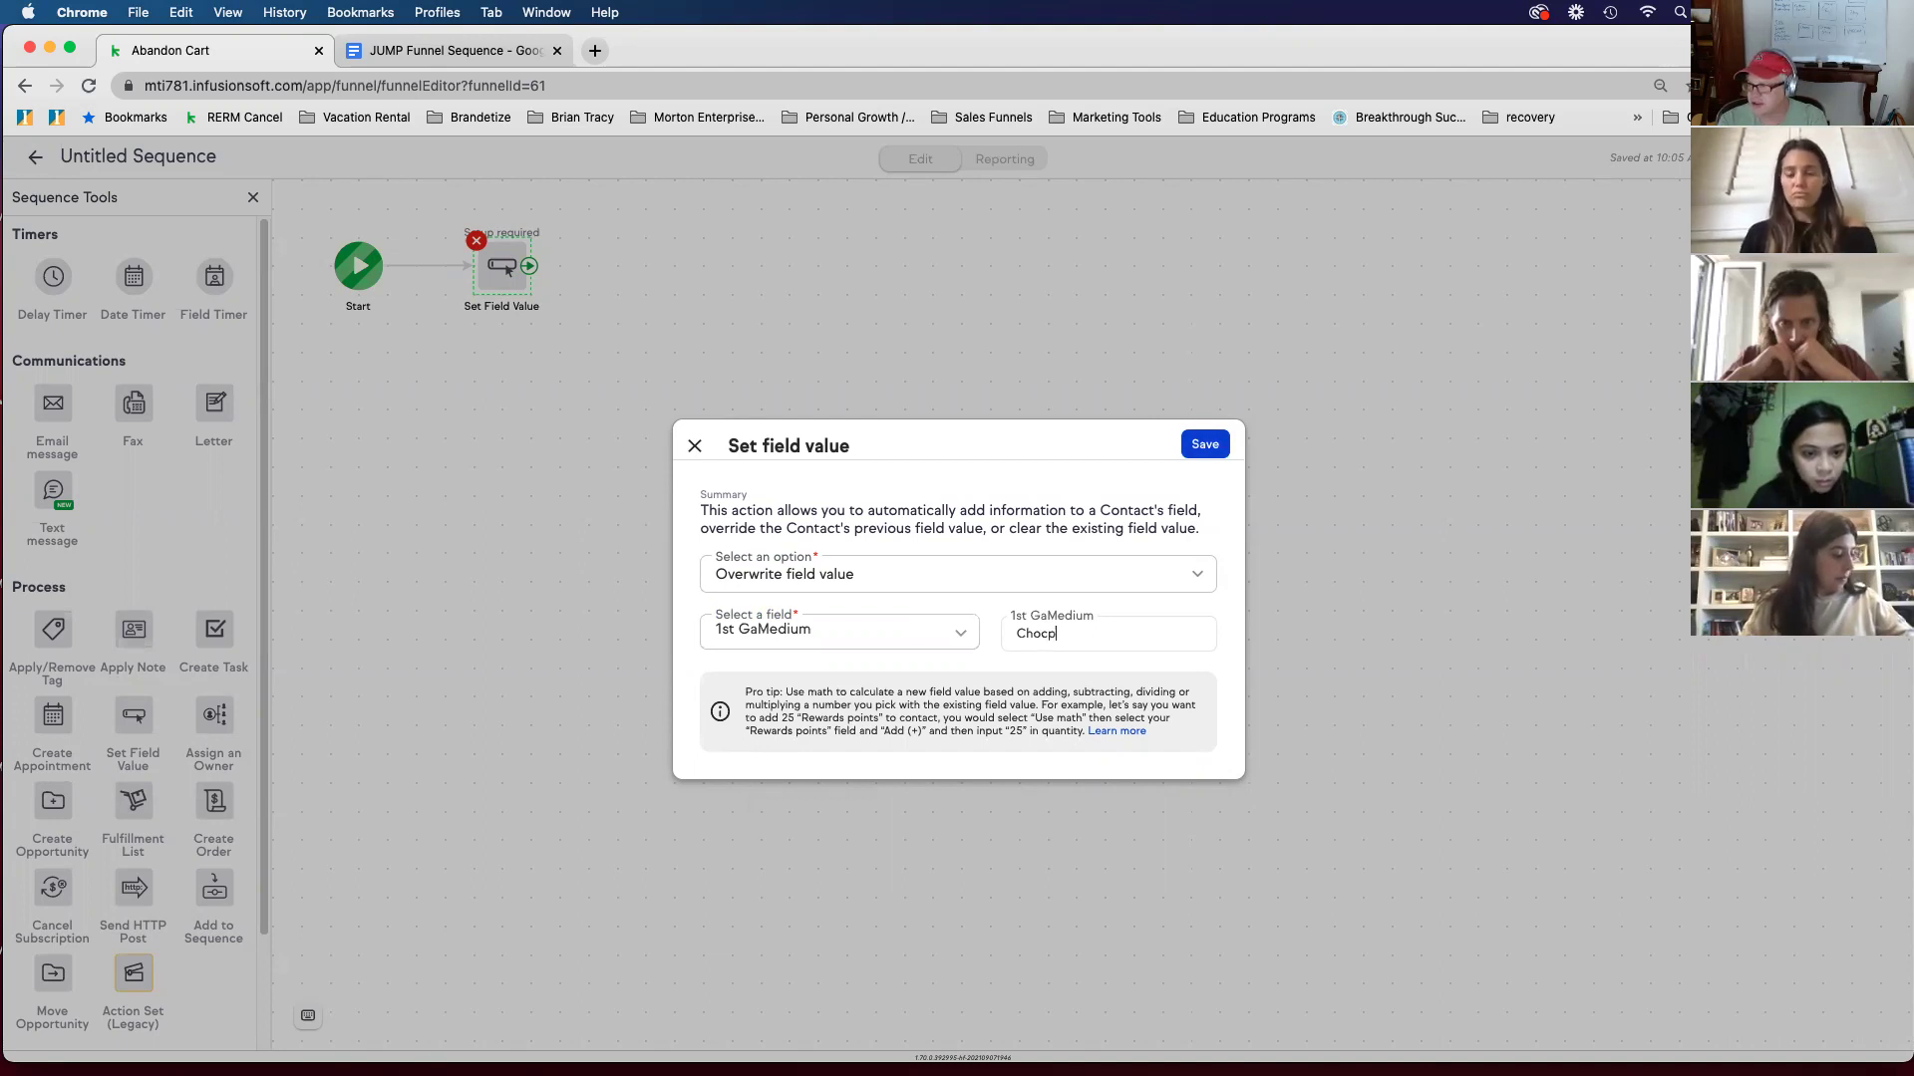
pyautogui.press('BackSpace')
pyautogui.write('ocolate')
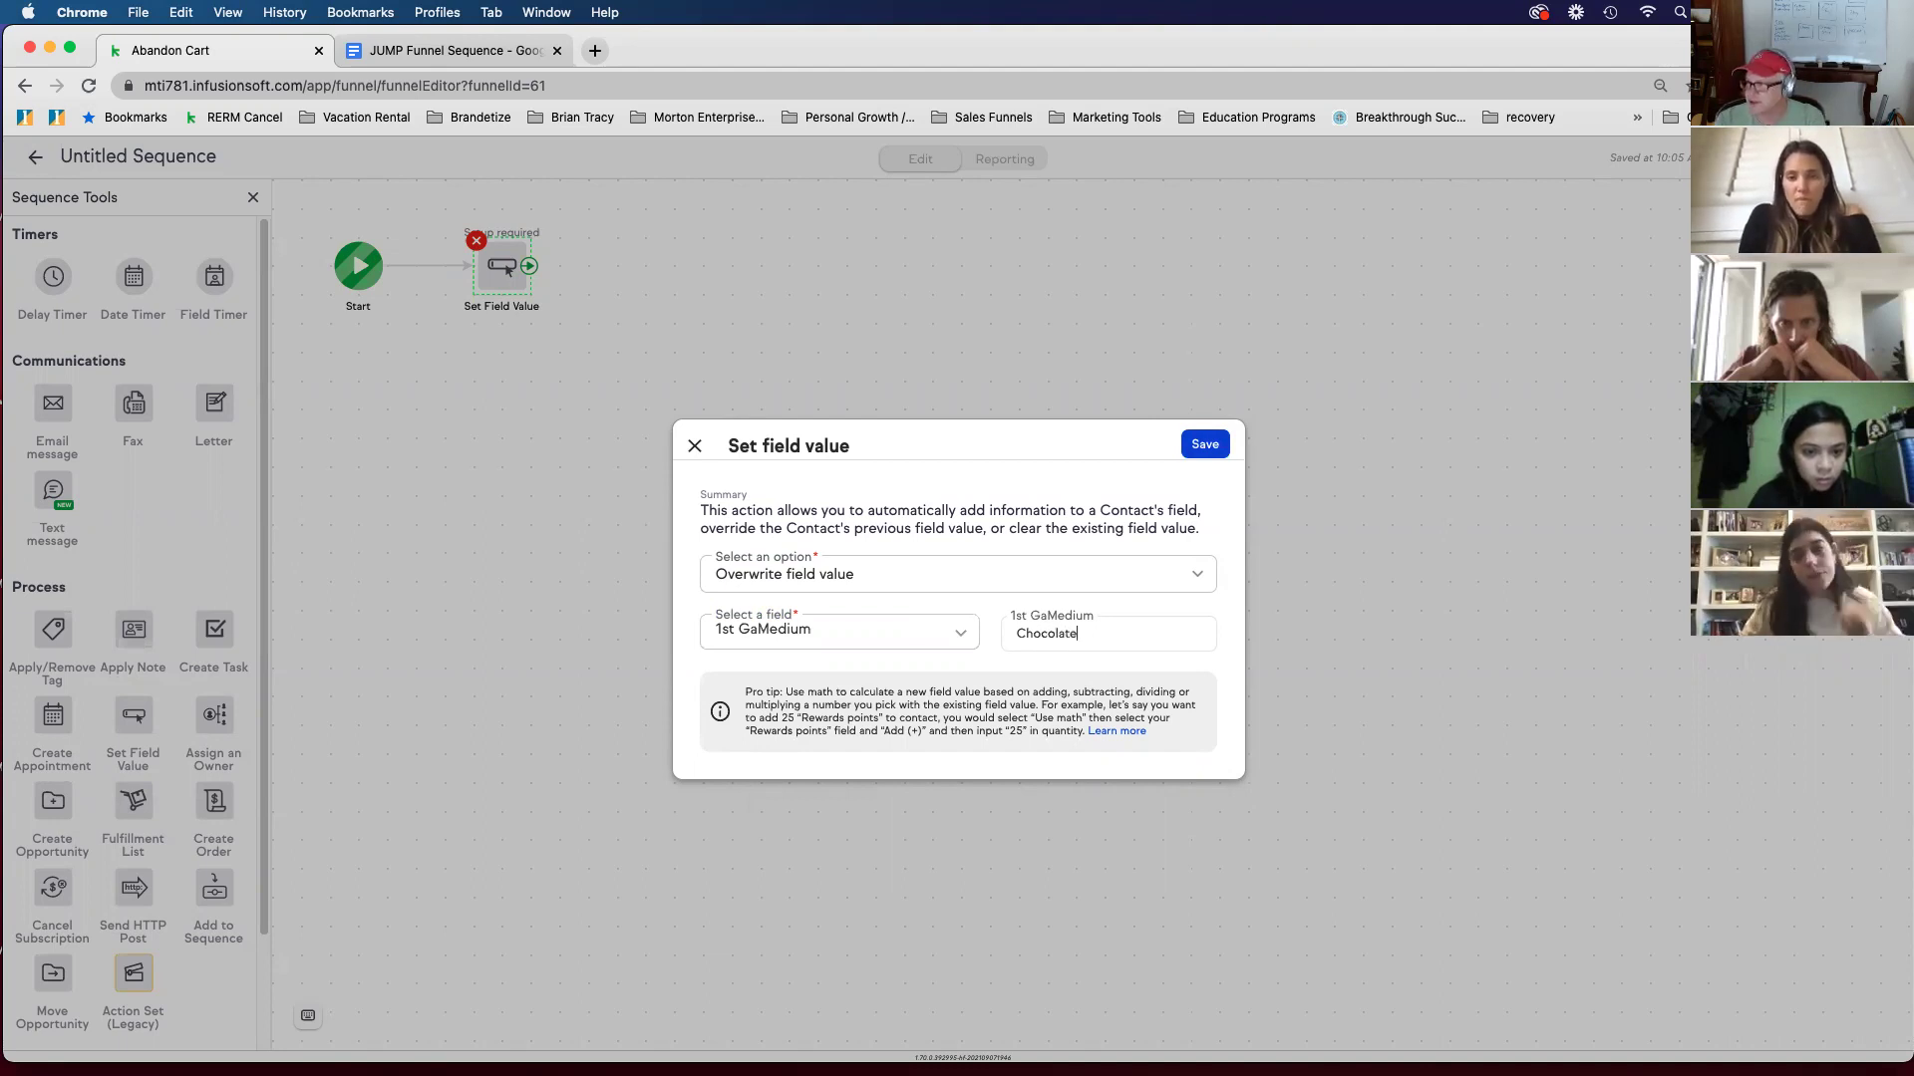
pyautogui.click(1204, 444)
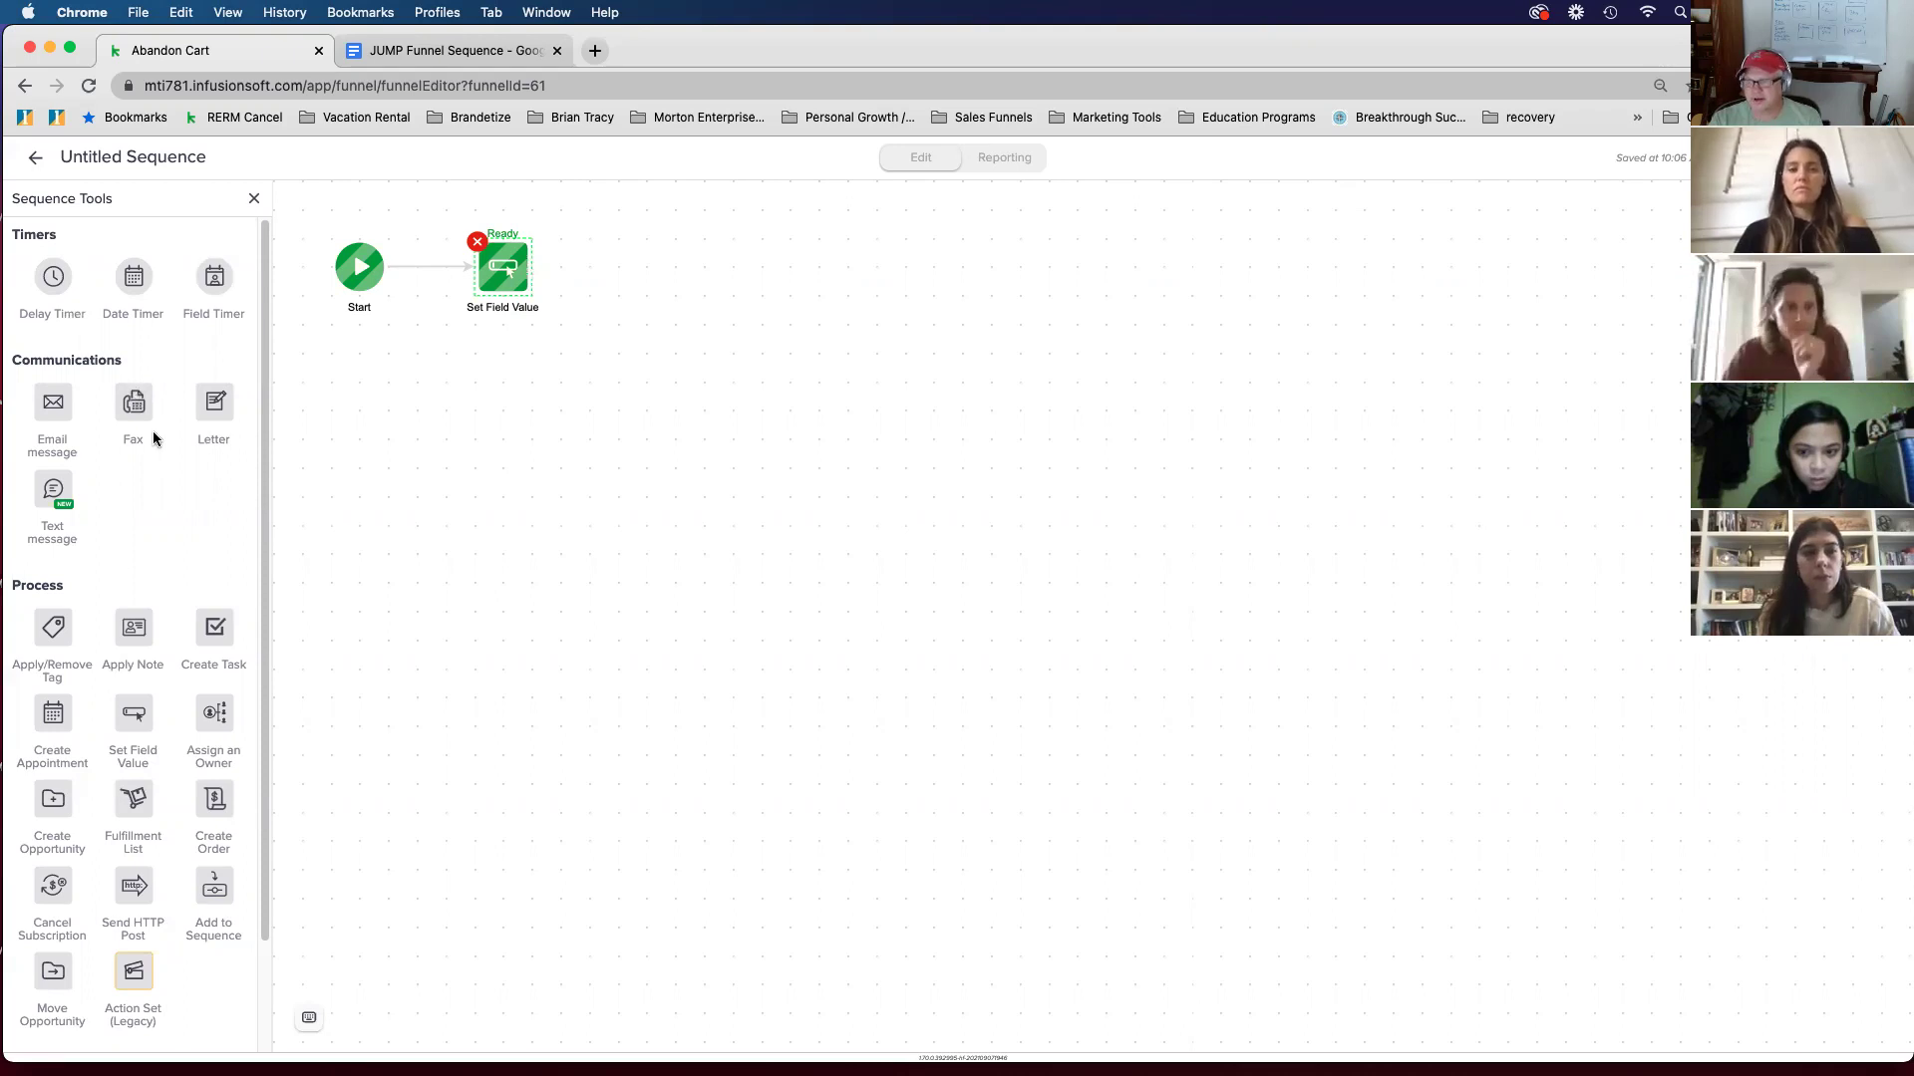
# Step: Delete the new untitled sequence and reconnect the Web Page automation goal to the first Send Email and Re-send Unopens sequence
pyautogui.scroll(-3, 151, 438)
pyautogui.scroll(3, 153, 443)
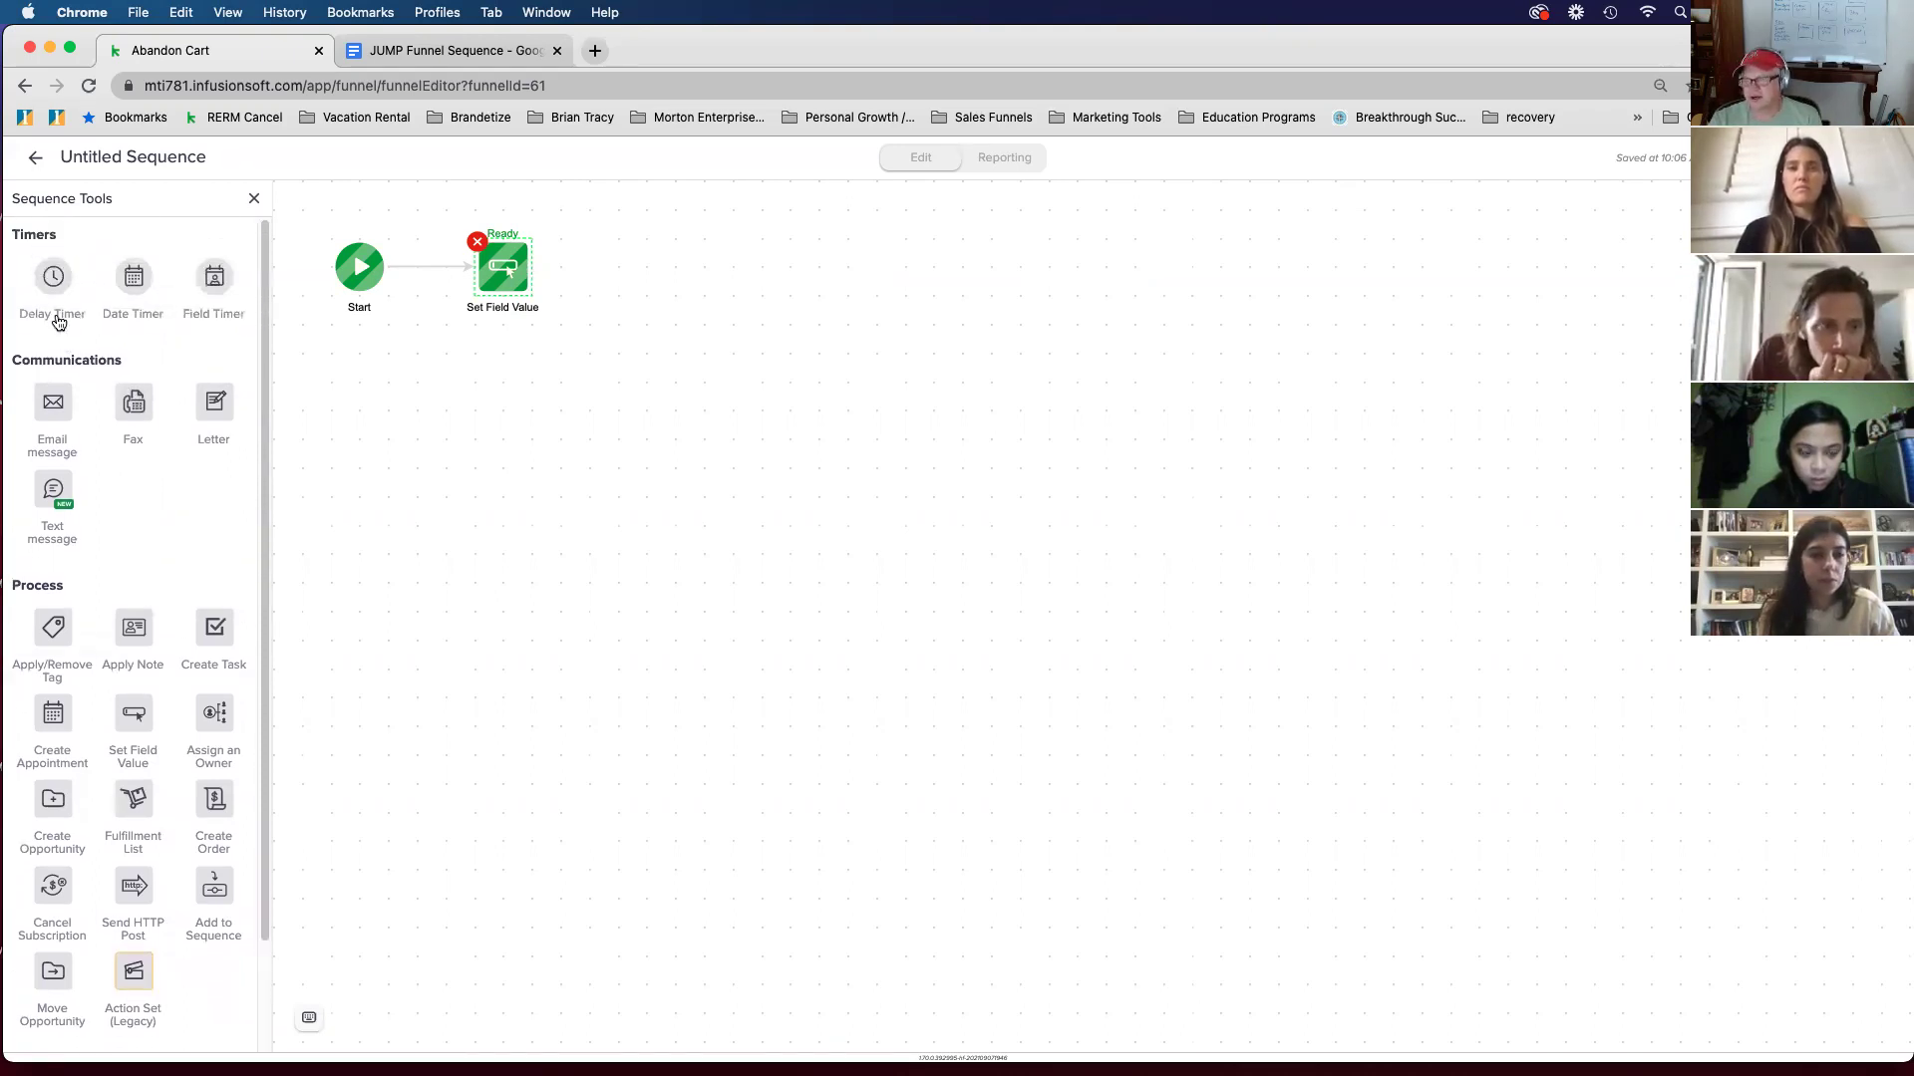
pyautogui.click(35, 155)
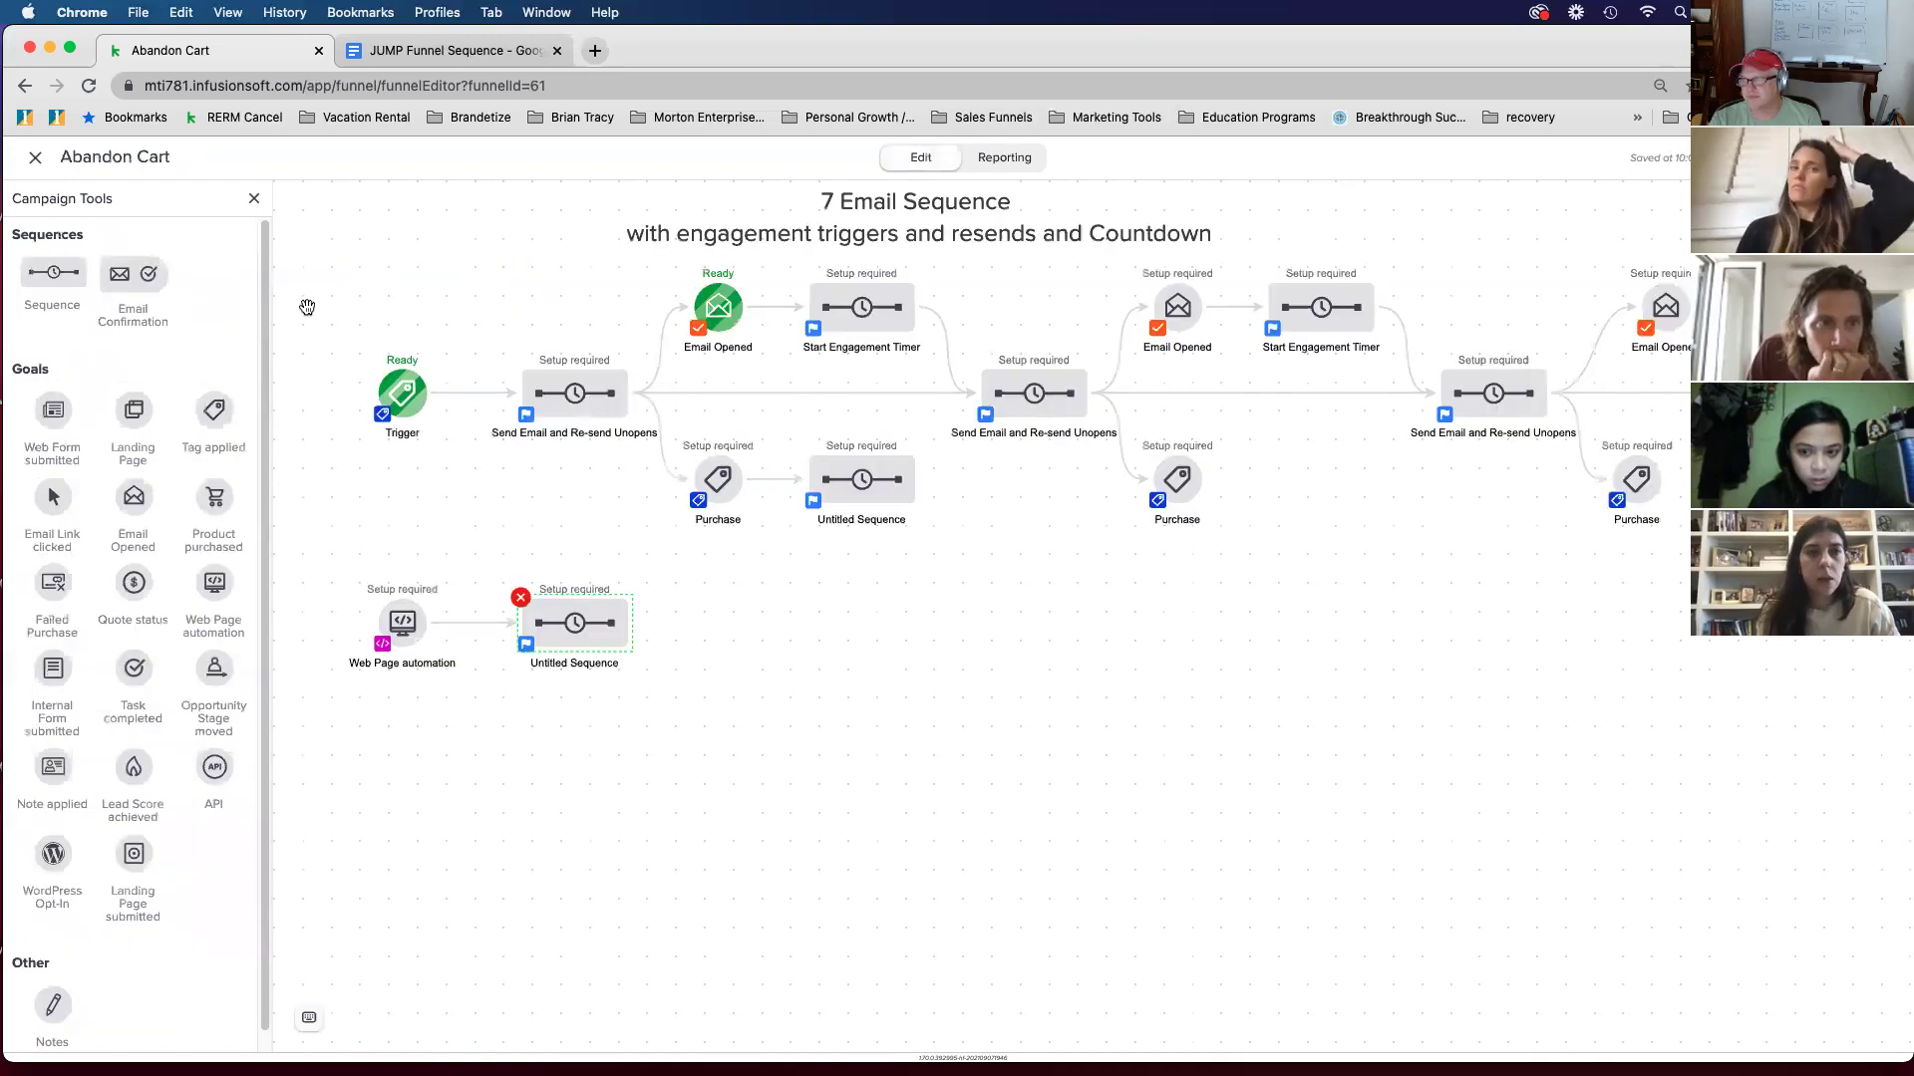
pyautogui.click(520, 597)
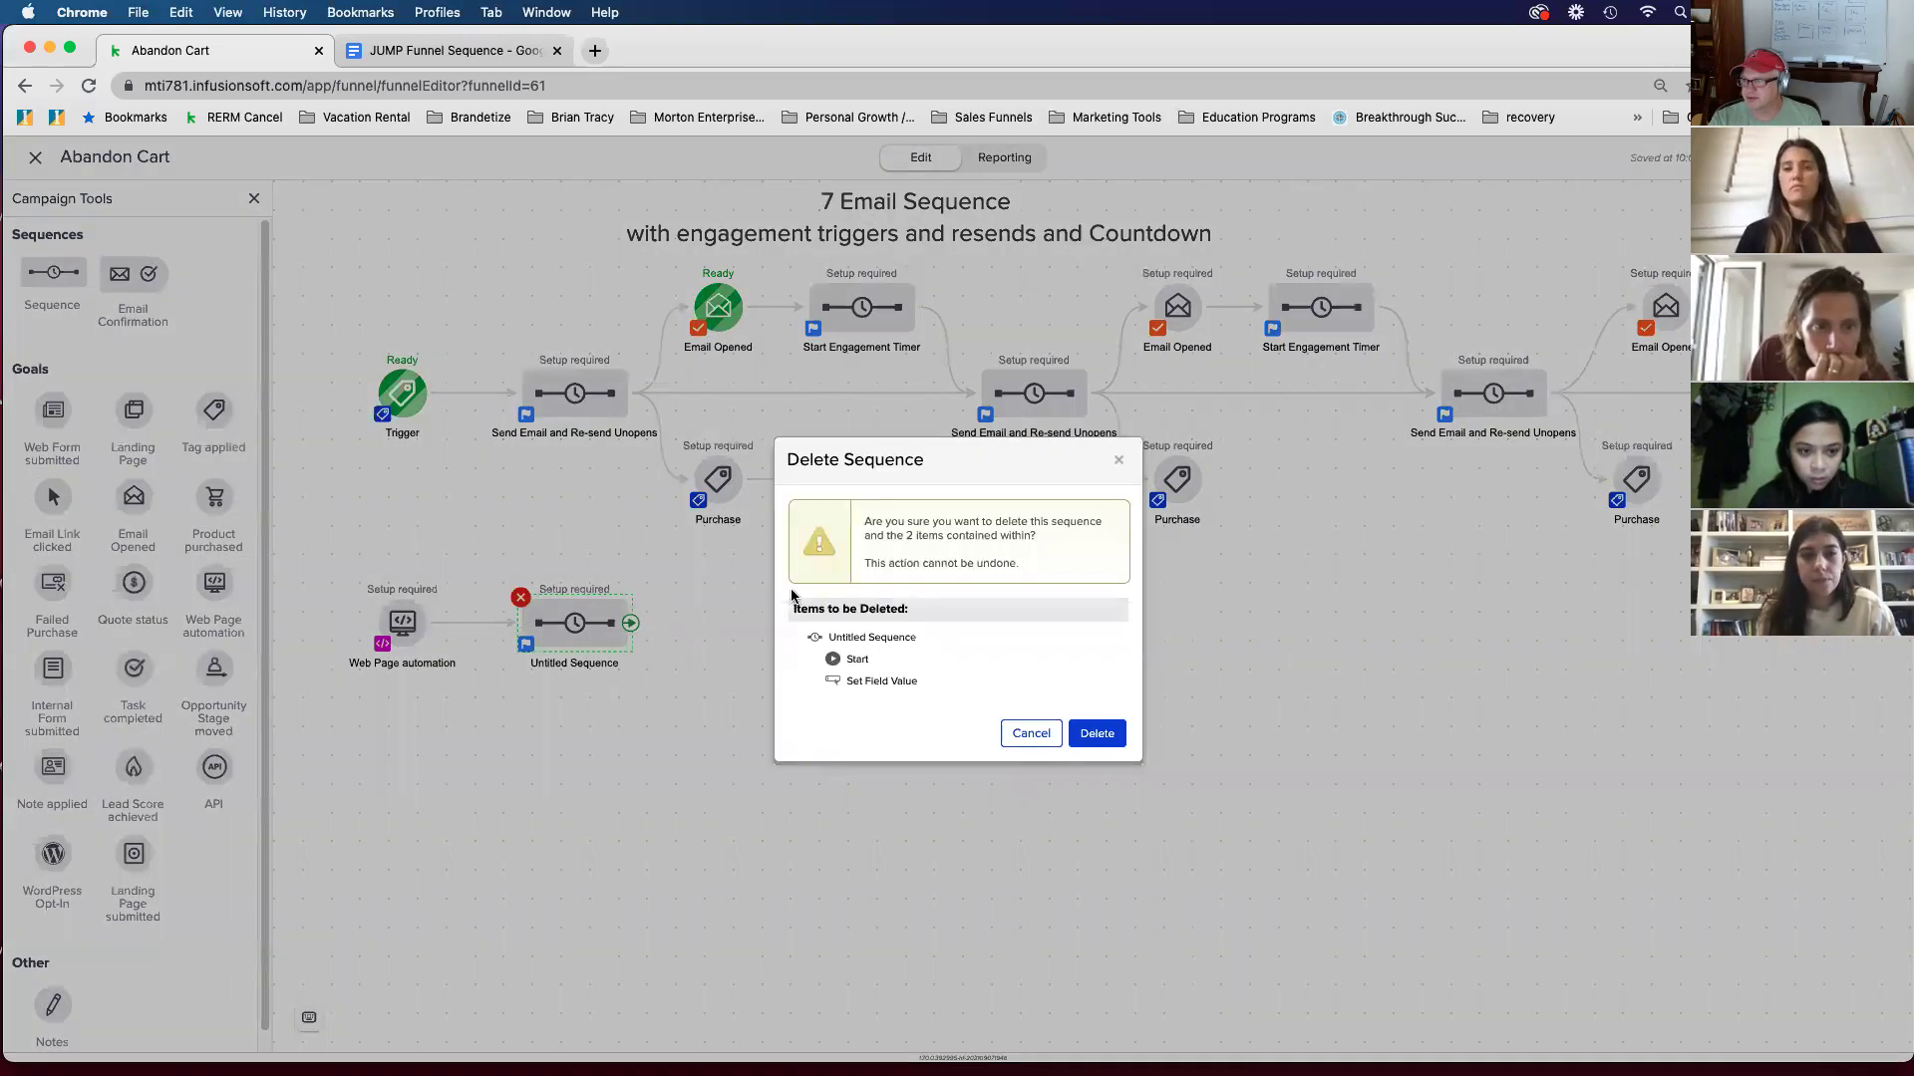
pyautogui.click(1102, 735)
pyautogui.moveTo(401, 624); pyautogui.dragTo(517, 394)
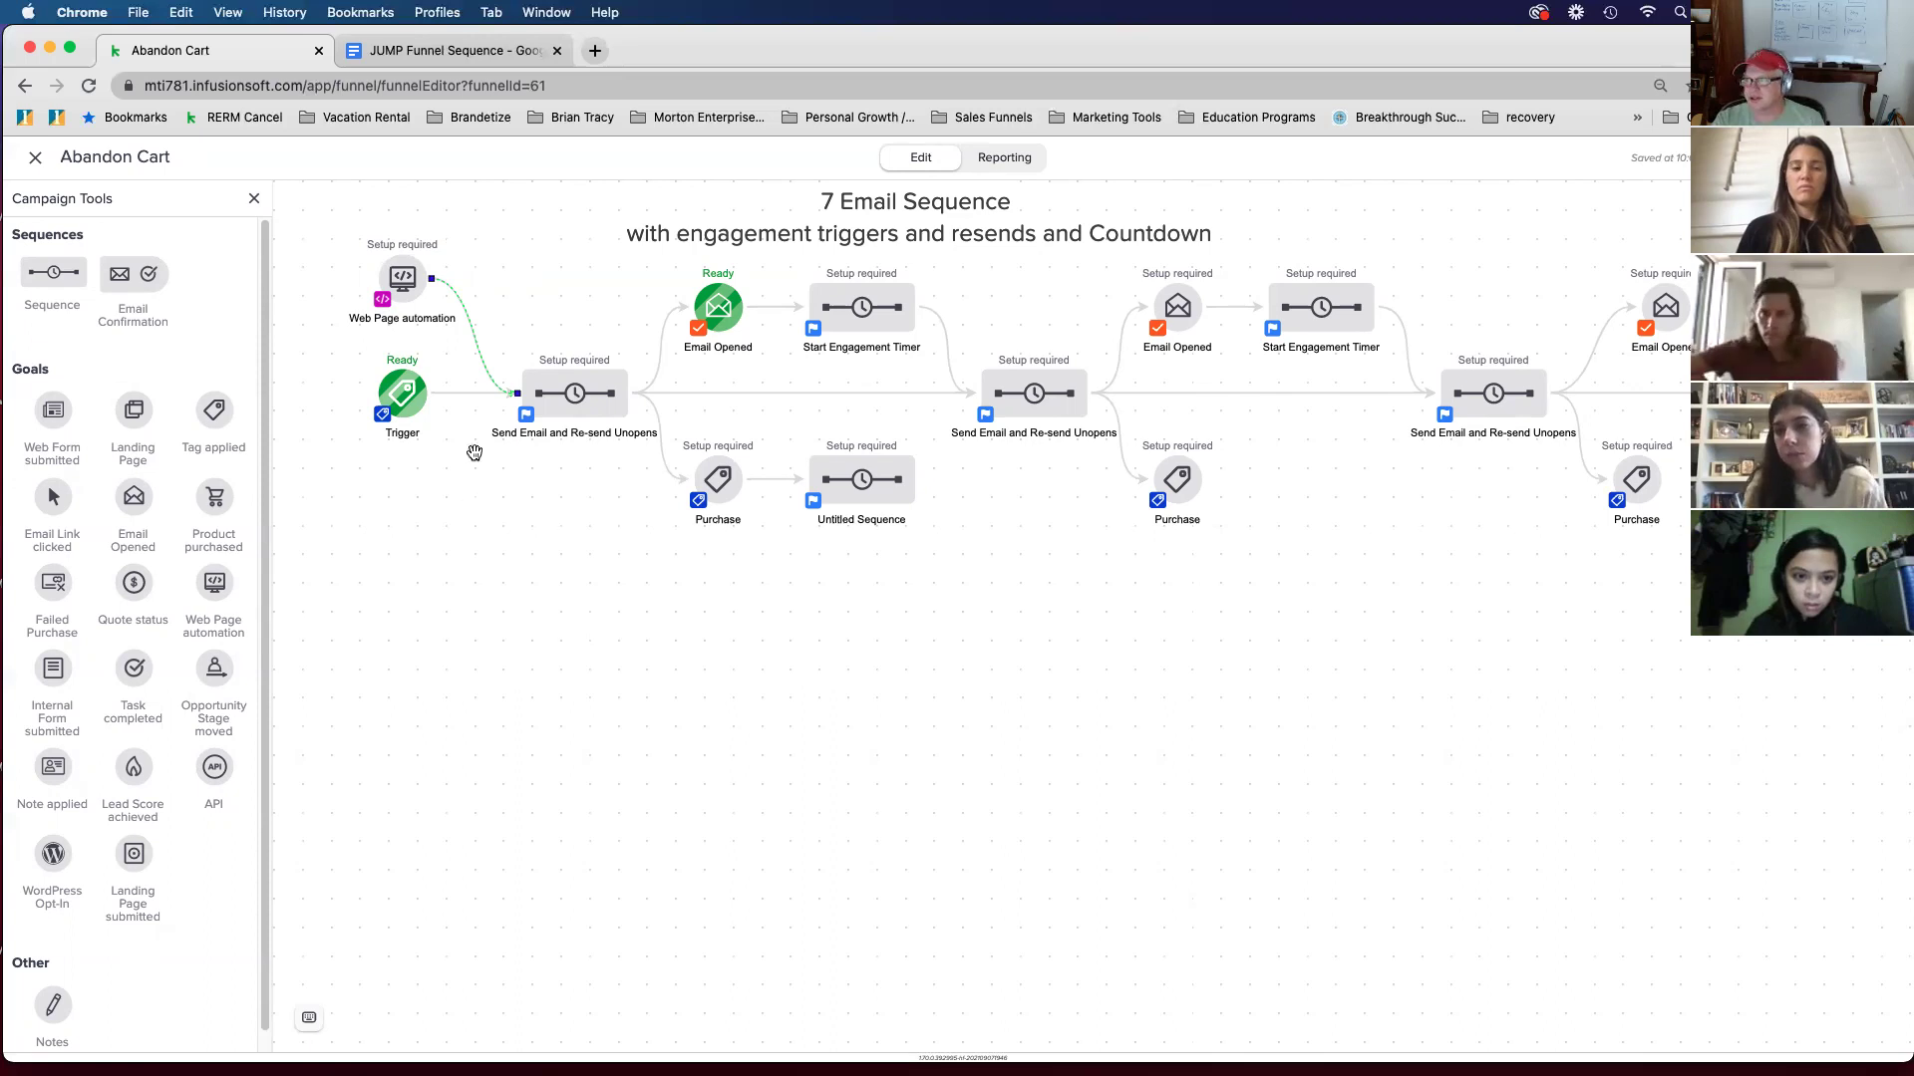
# Step: Leave Abandon Cart, open the [MMA Trigger Stagger] campaign, and examine its staggered-start flow from the Tag applied goal through the segments
pyautogui.click(36, 158)
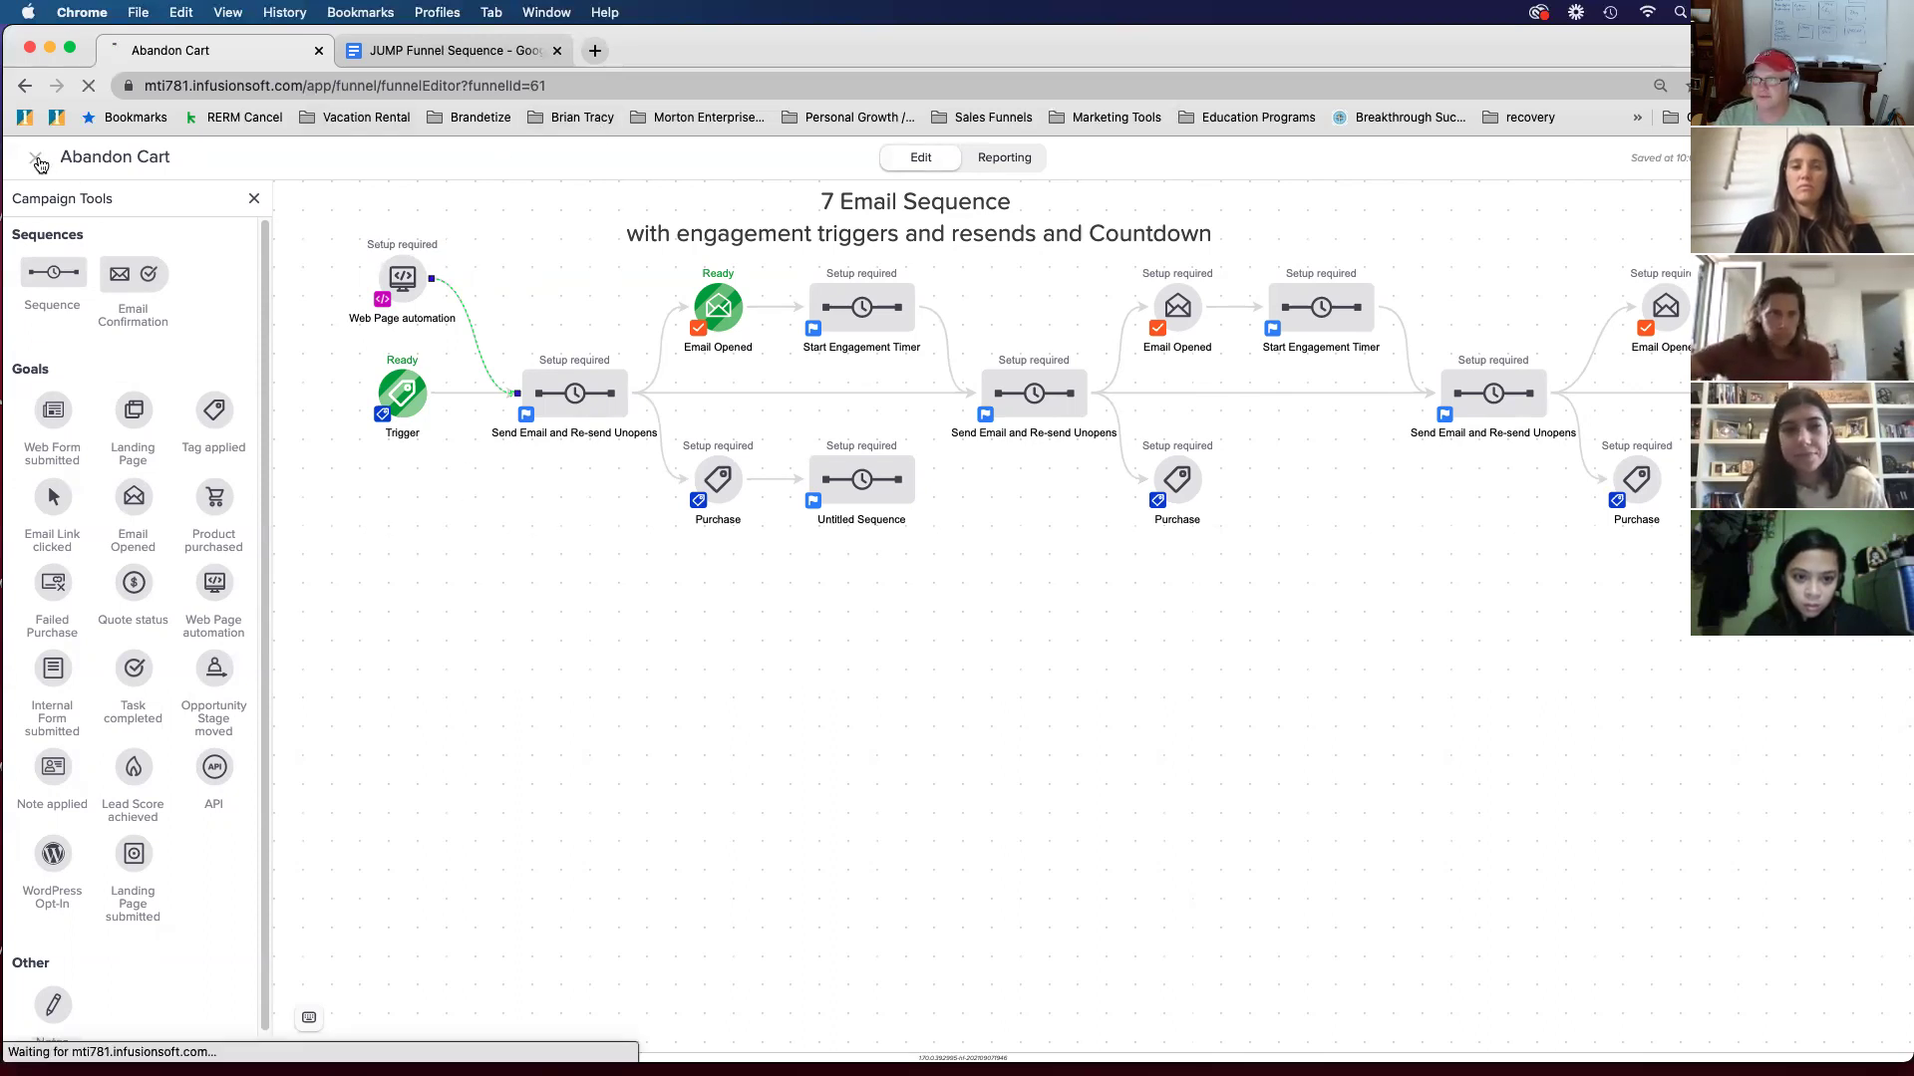
pyautogui.scroll(-3, 399, 379)
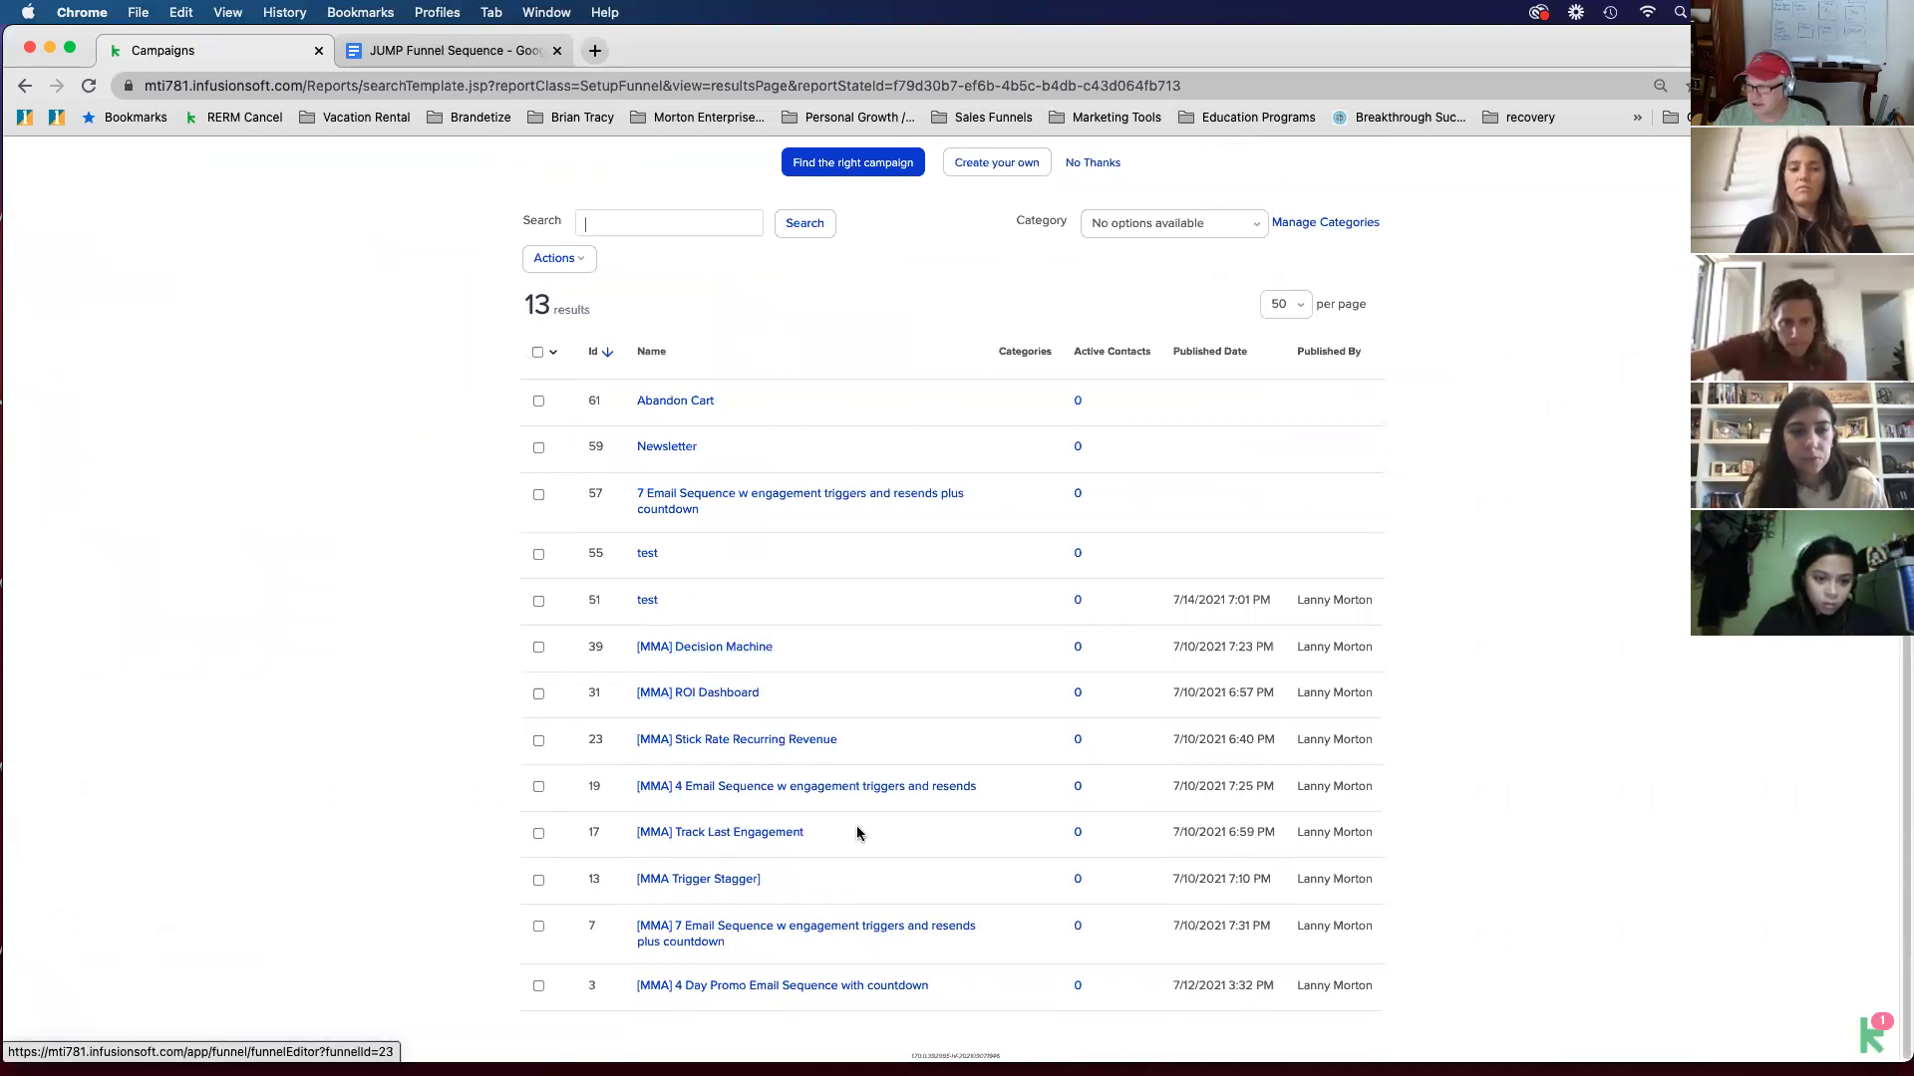
pyautogui.click(704, 883)
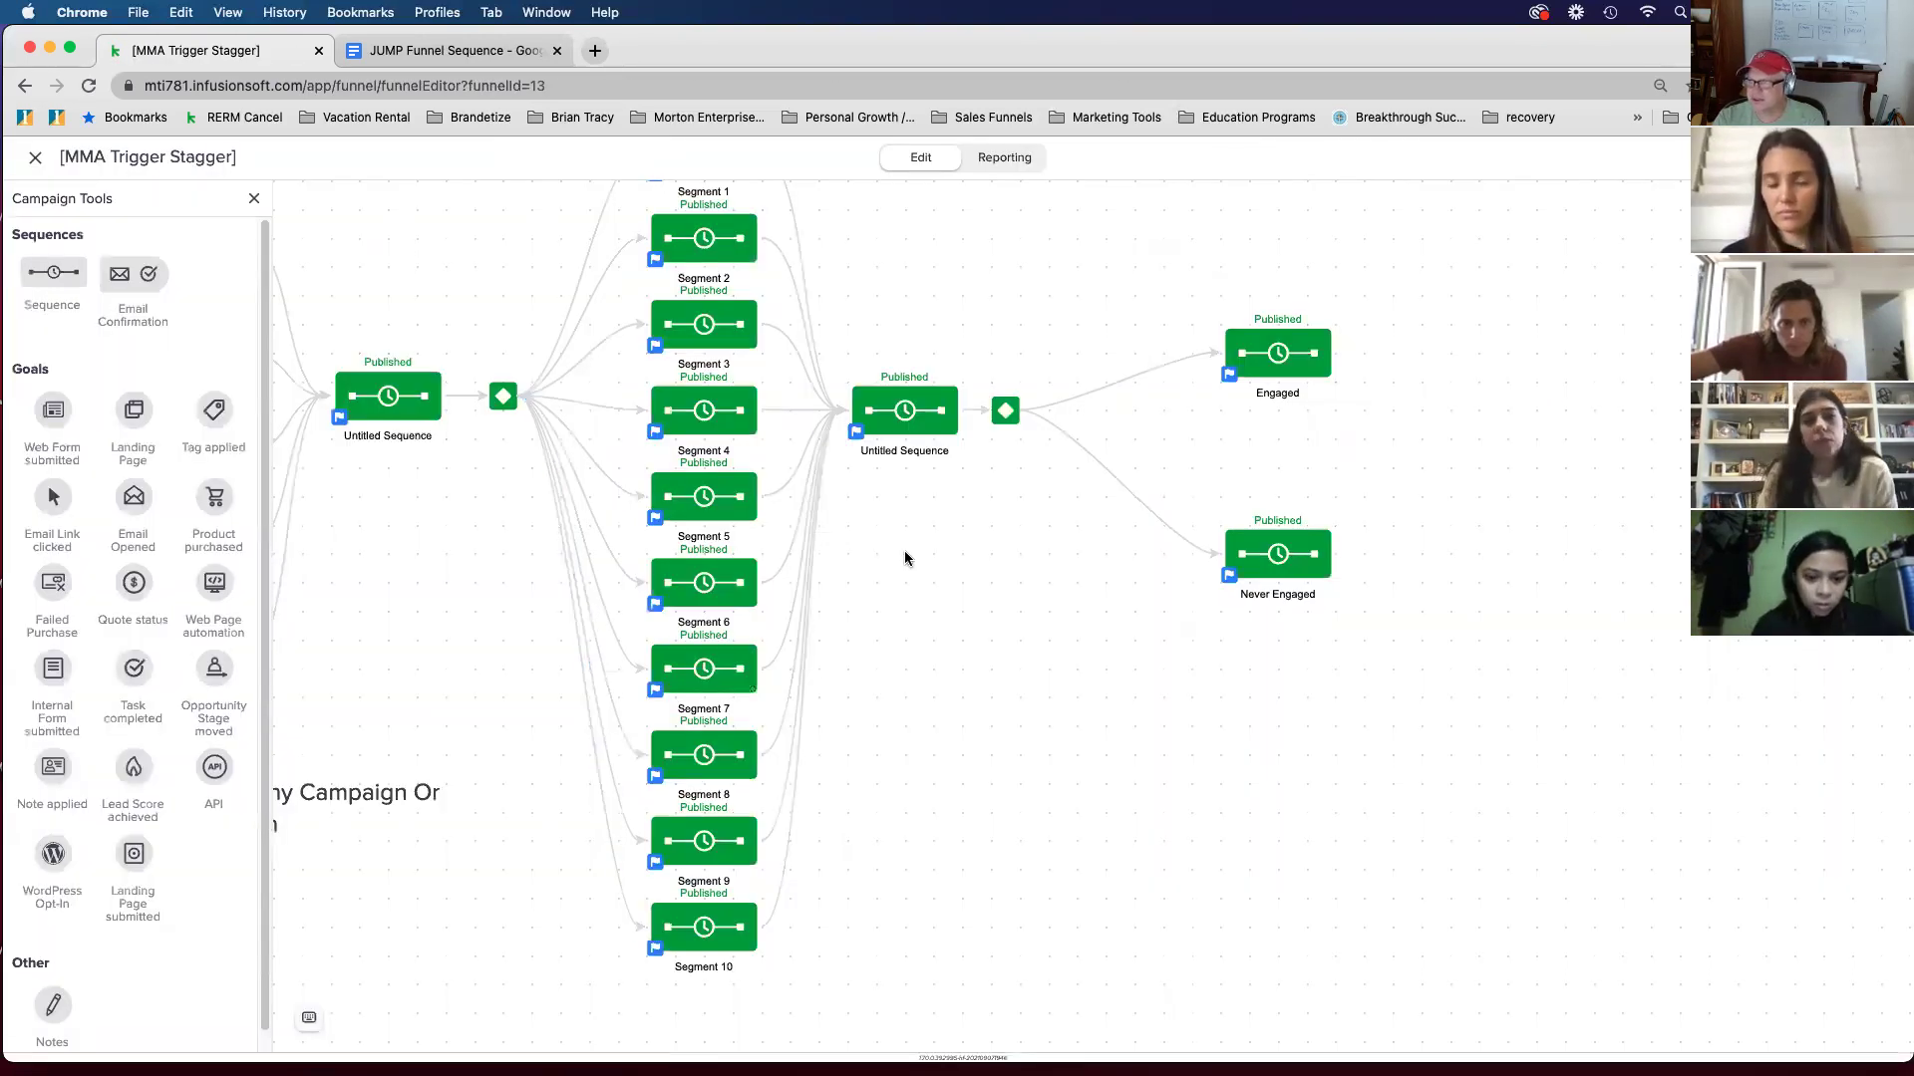
pyautogui.moveTo(905, 551); pyautogui.dragTo(1266, 623)
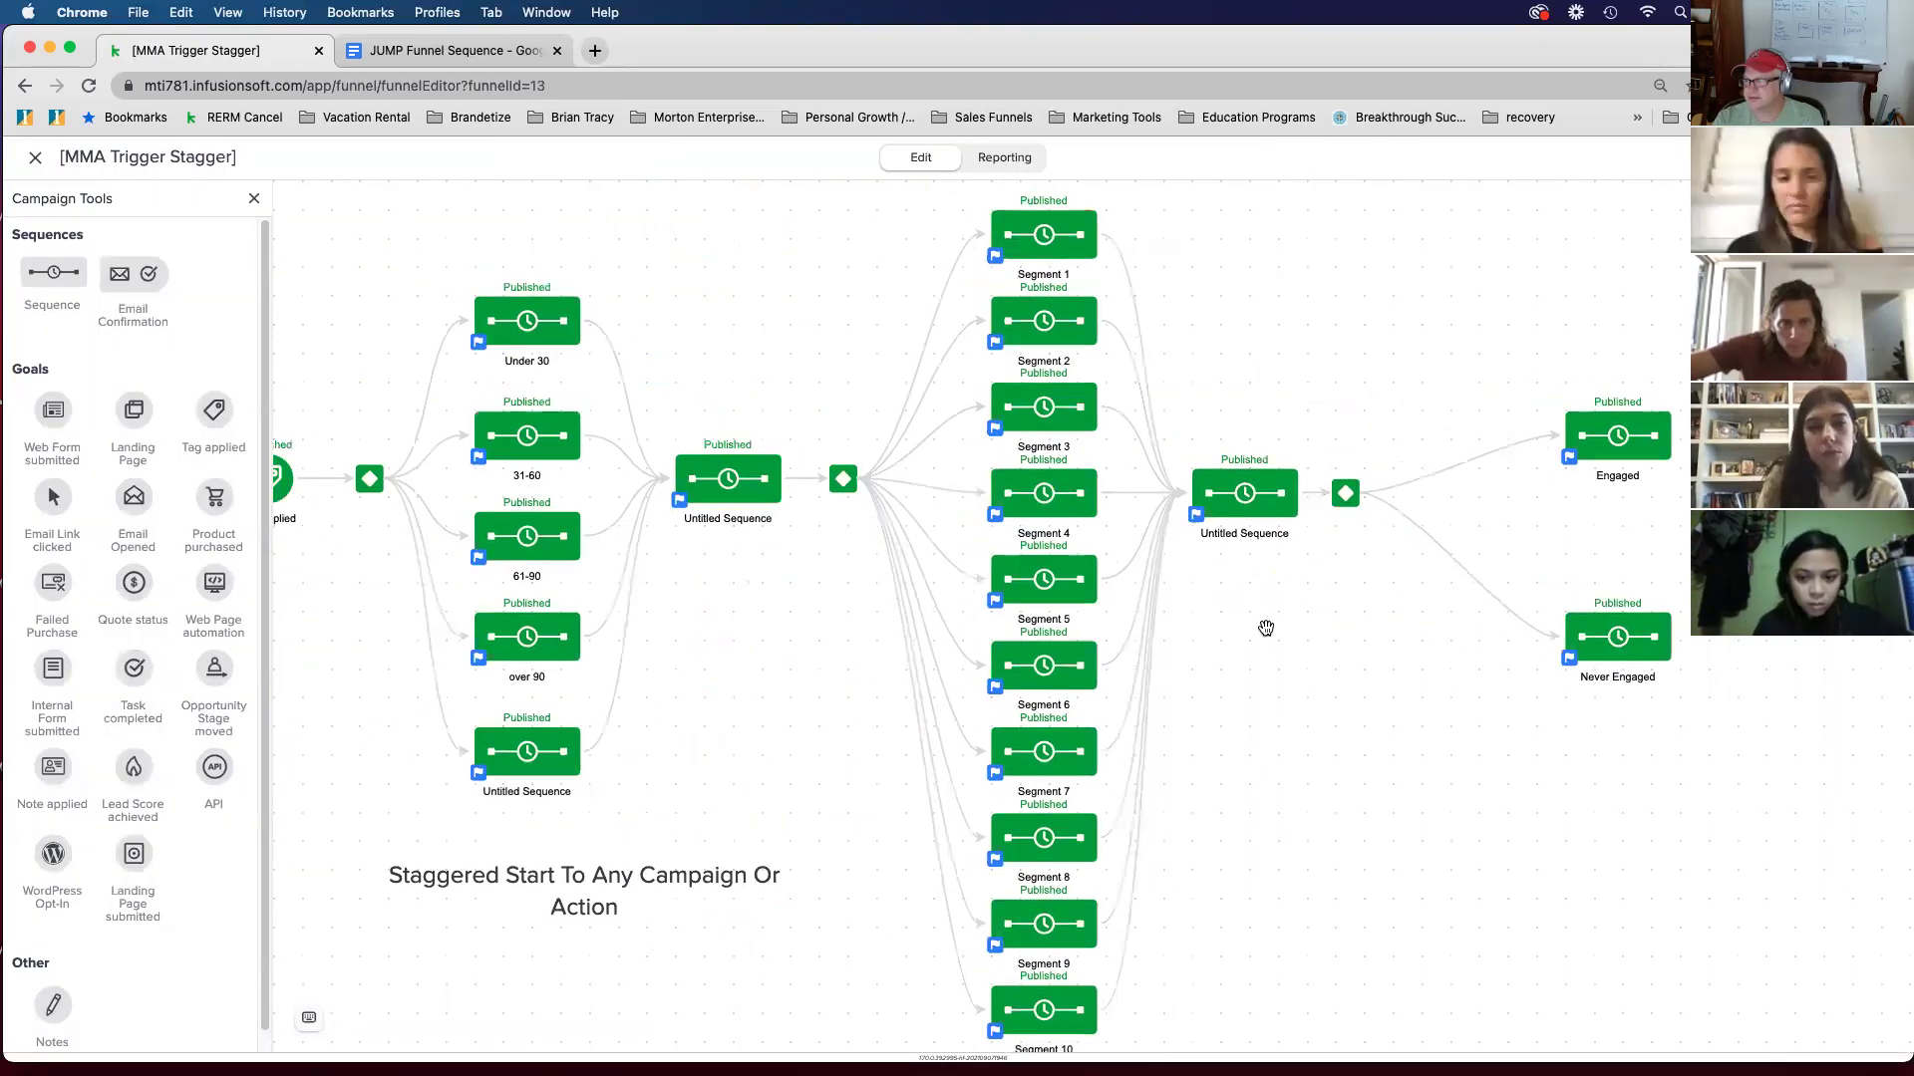
pyautogui.moveTo(850, 654); pyautogui.dragTo(936, 640)
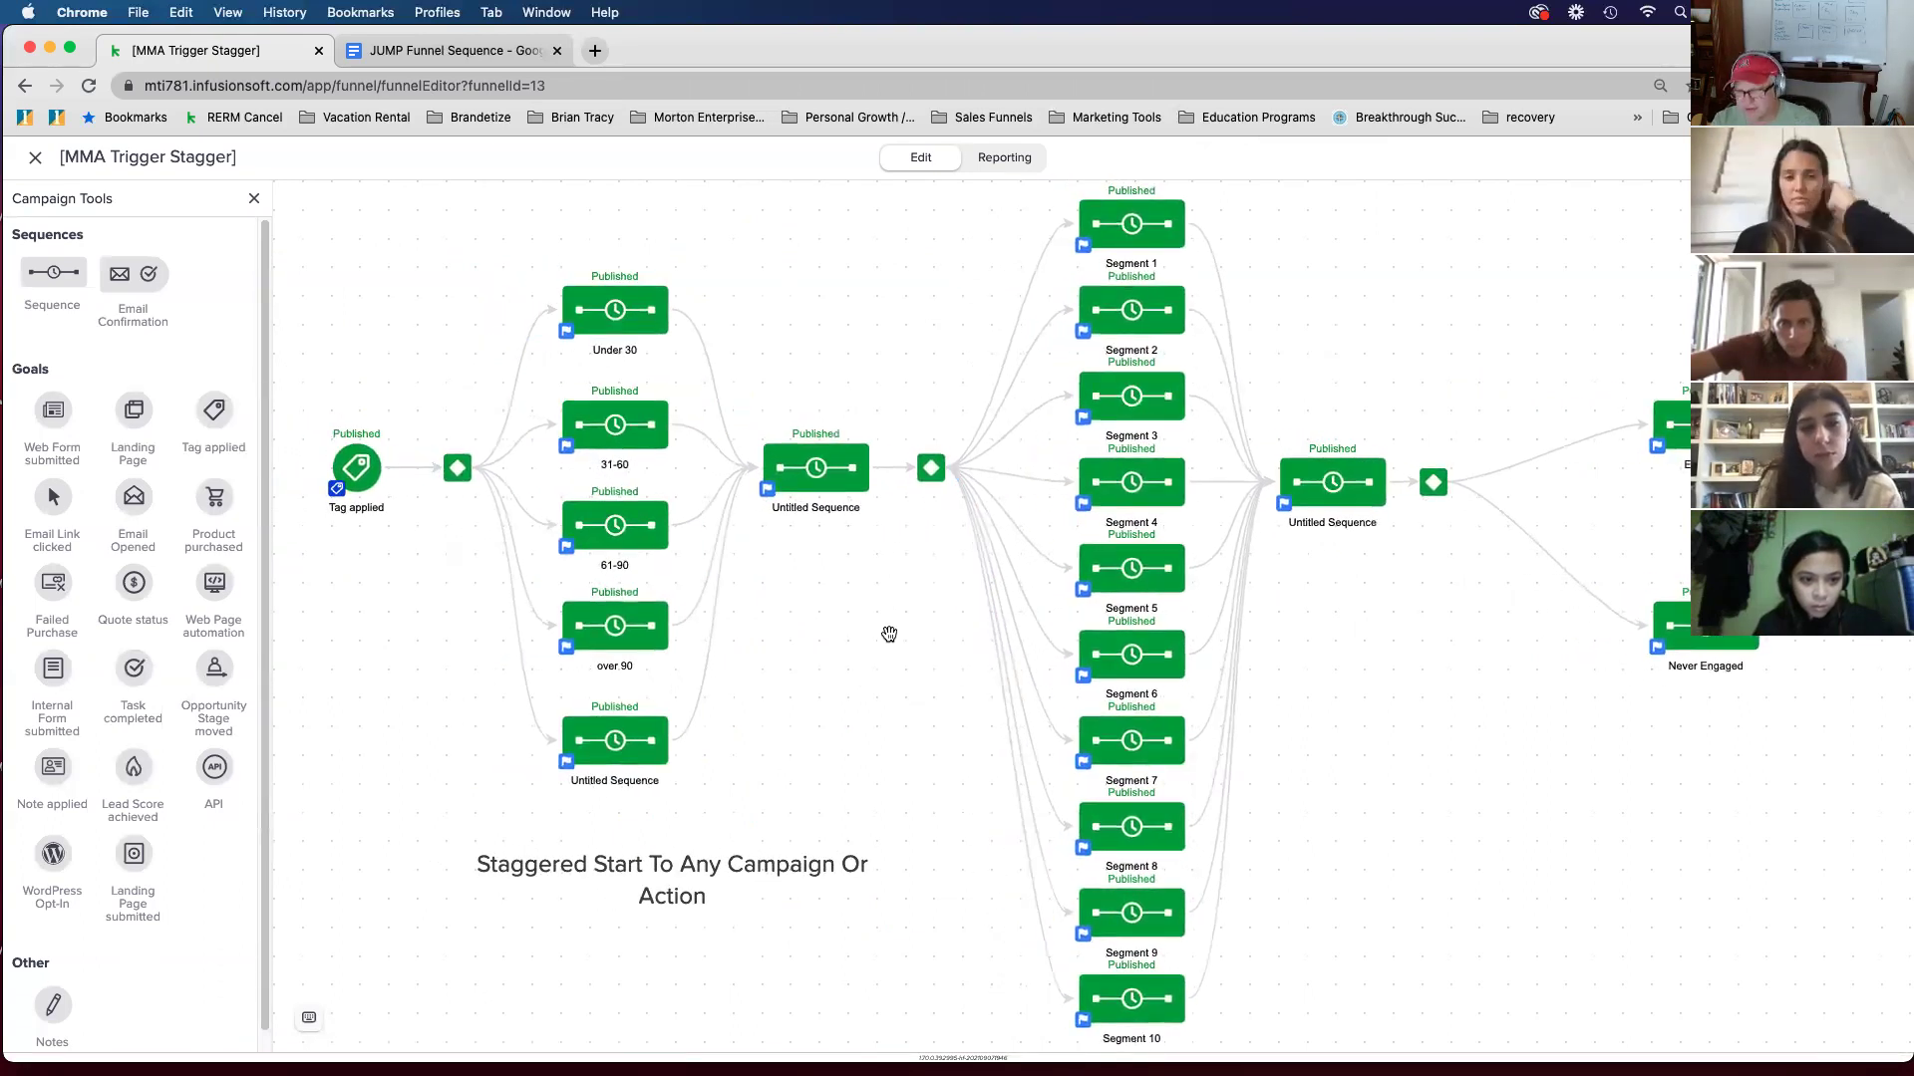
pyautogui.moveTo(810, 628); pyautogui.dragTo(835, 634)
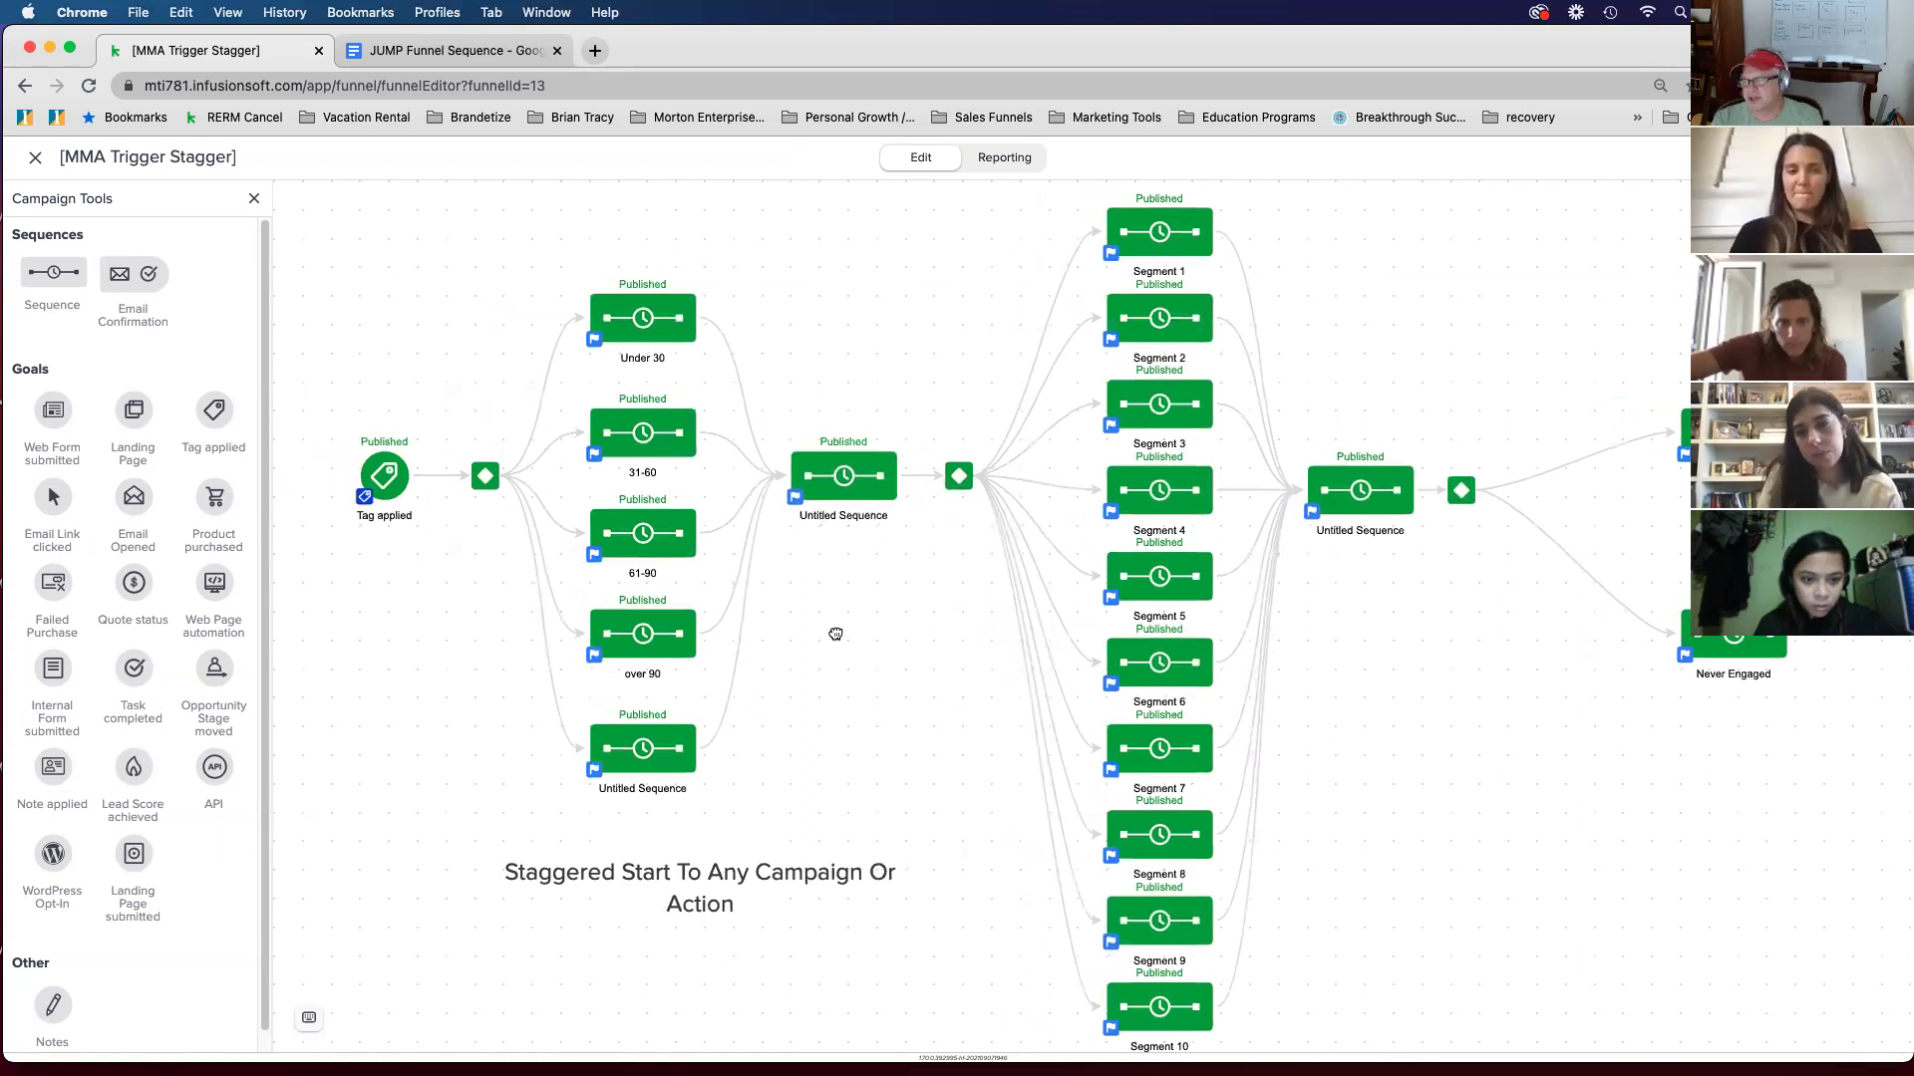
pyautogui.moveTo(835, 634); pyautogui.dragTo(819, 626)
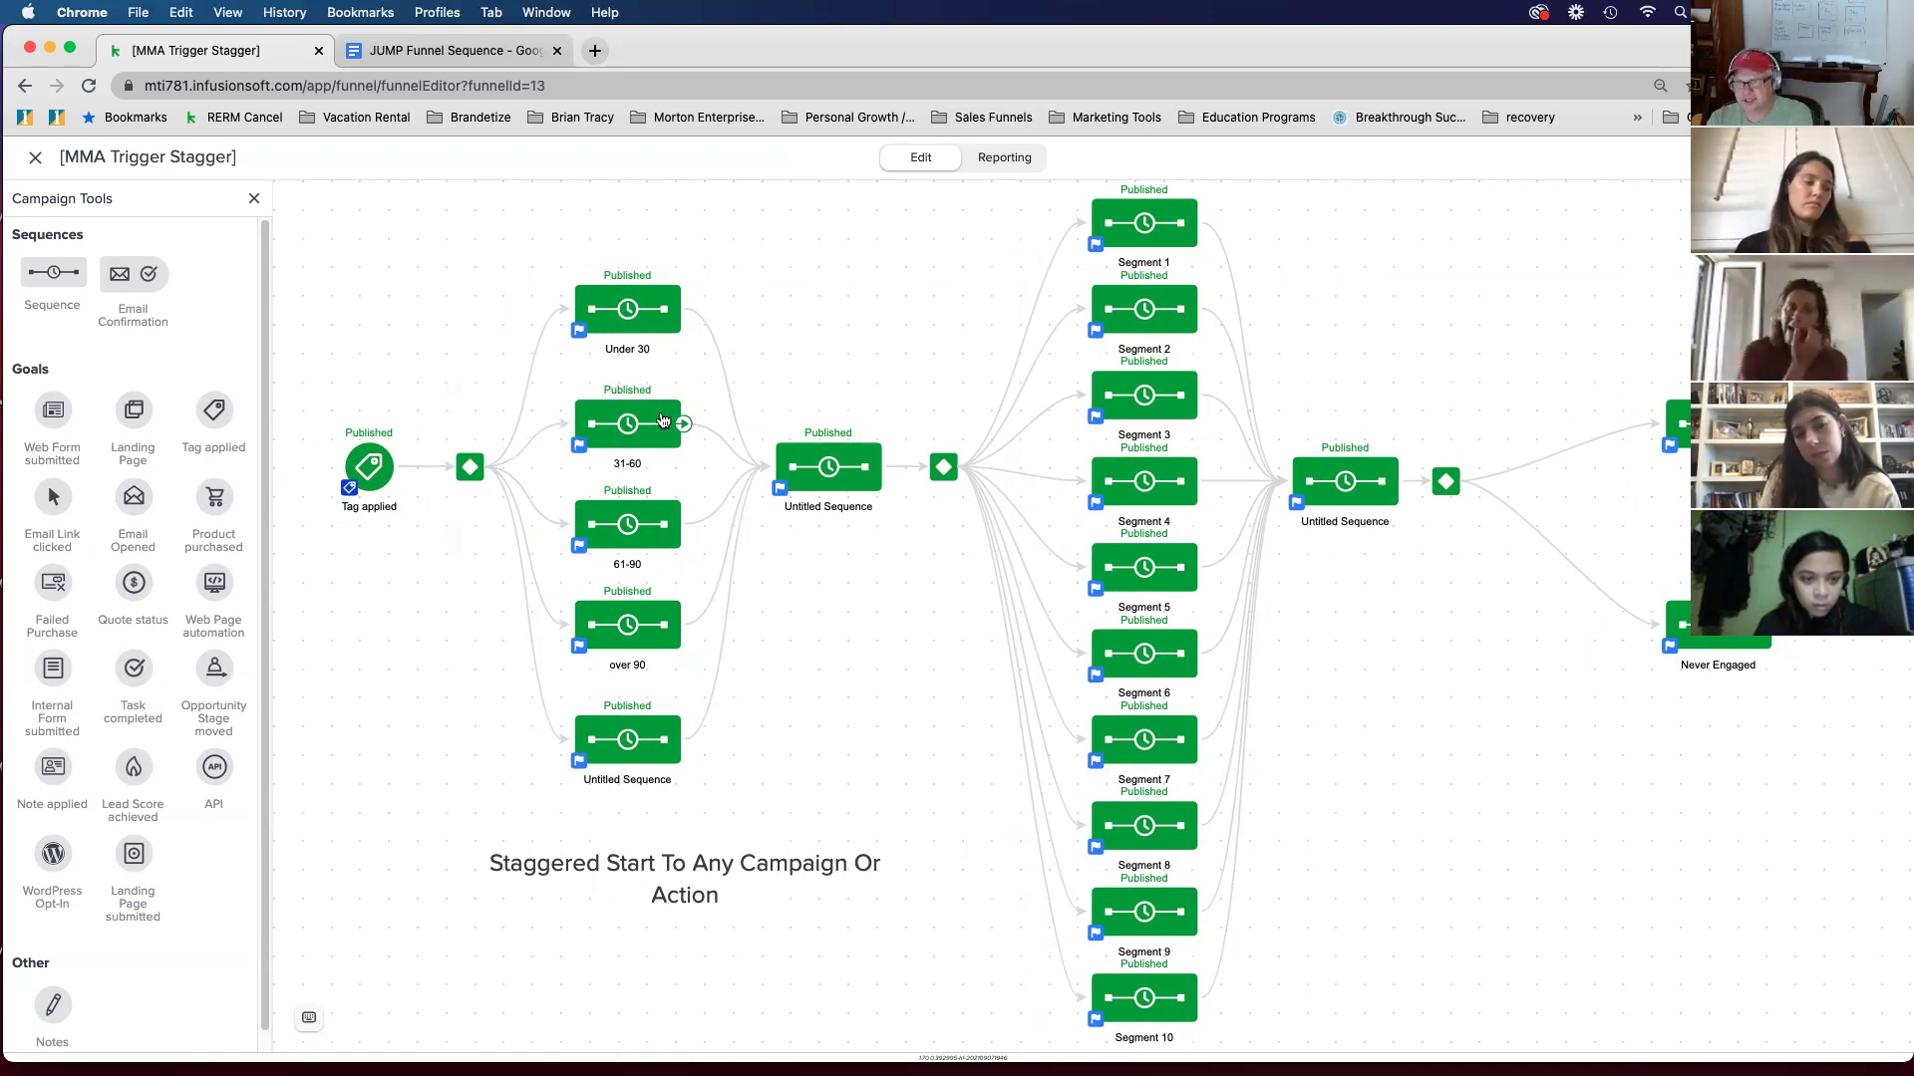
# Step: Open the decision diamond after the Tag applied goal, examine the tag rules for each engagement sequence, and return to the campaign
pyautogui.click(469, 486)
pyautogui.click(493, 500)
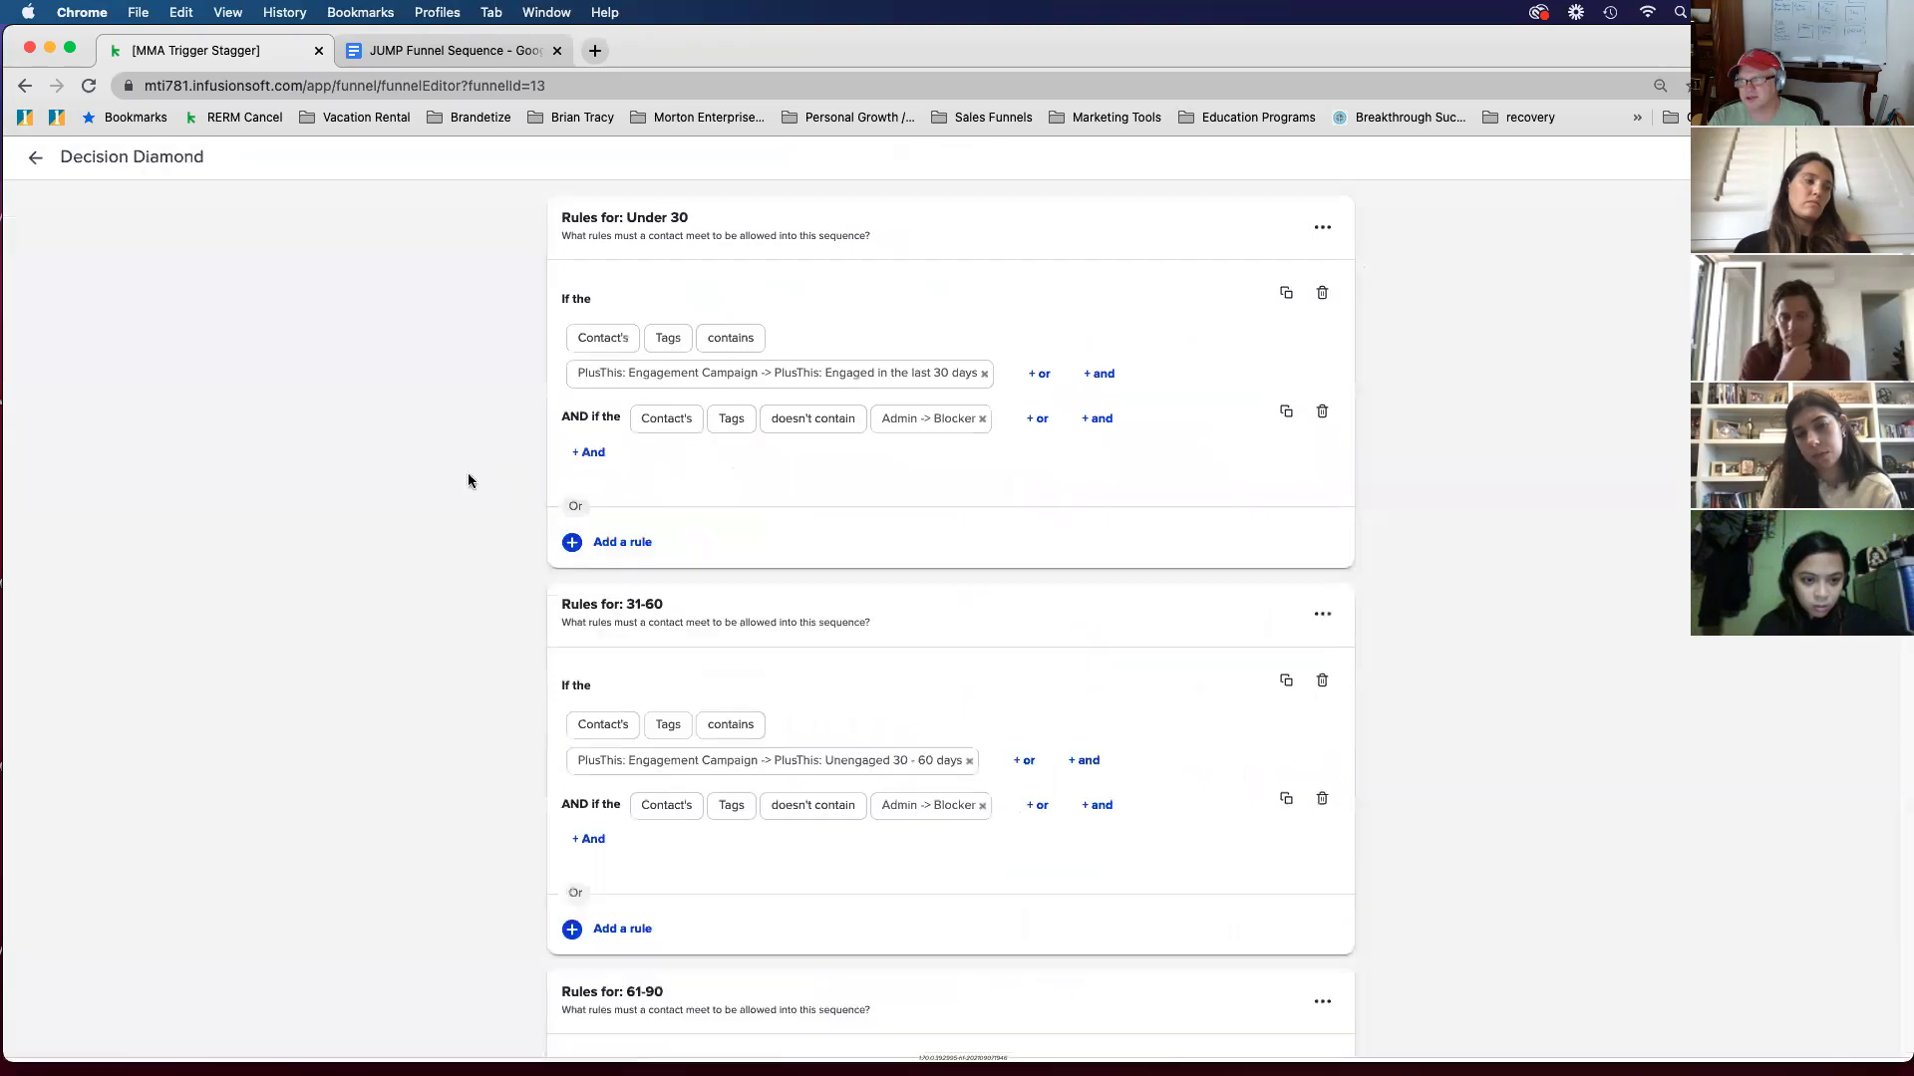
pyautogui.scroll(-3, 882, 588)
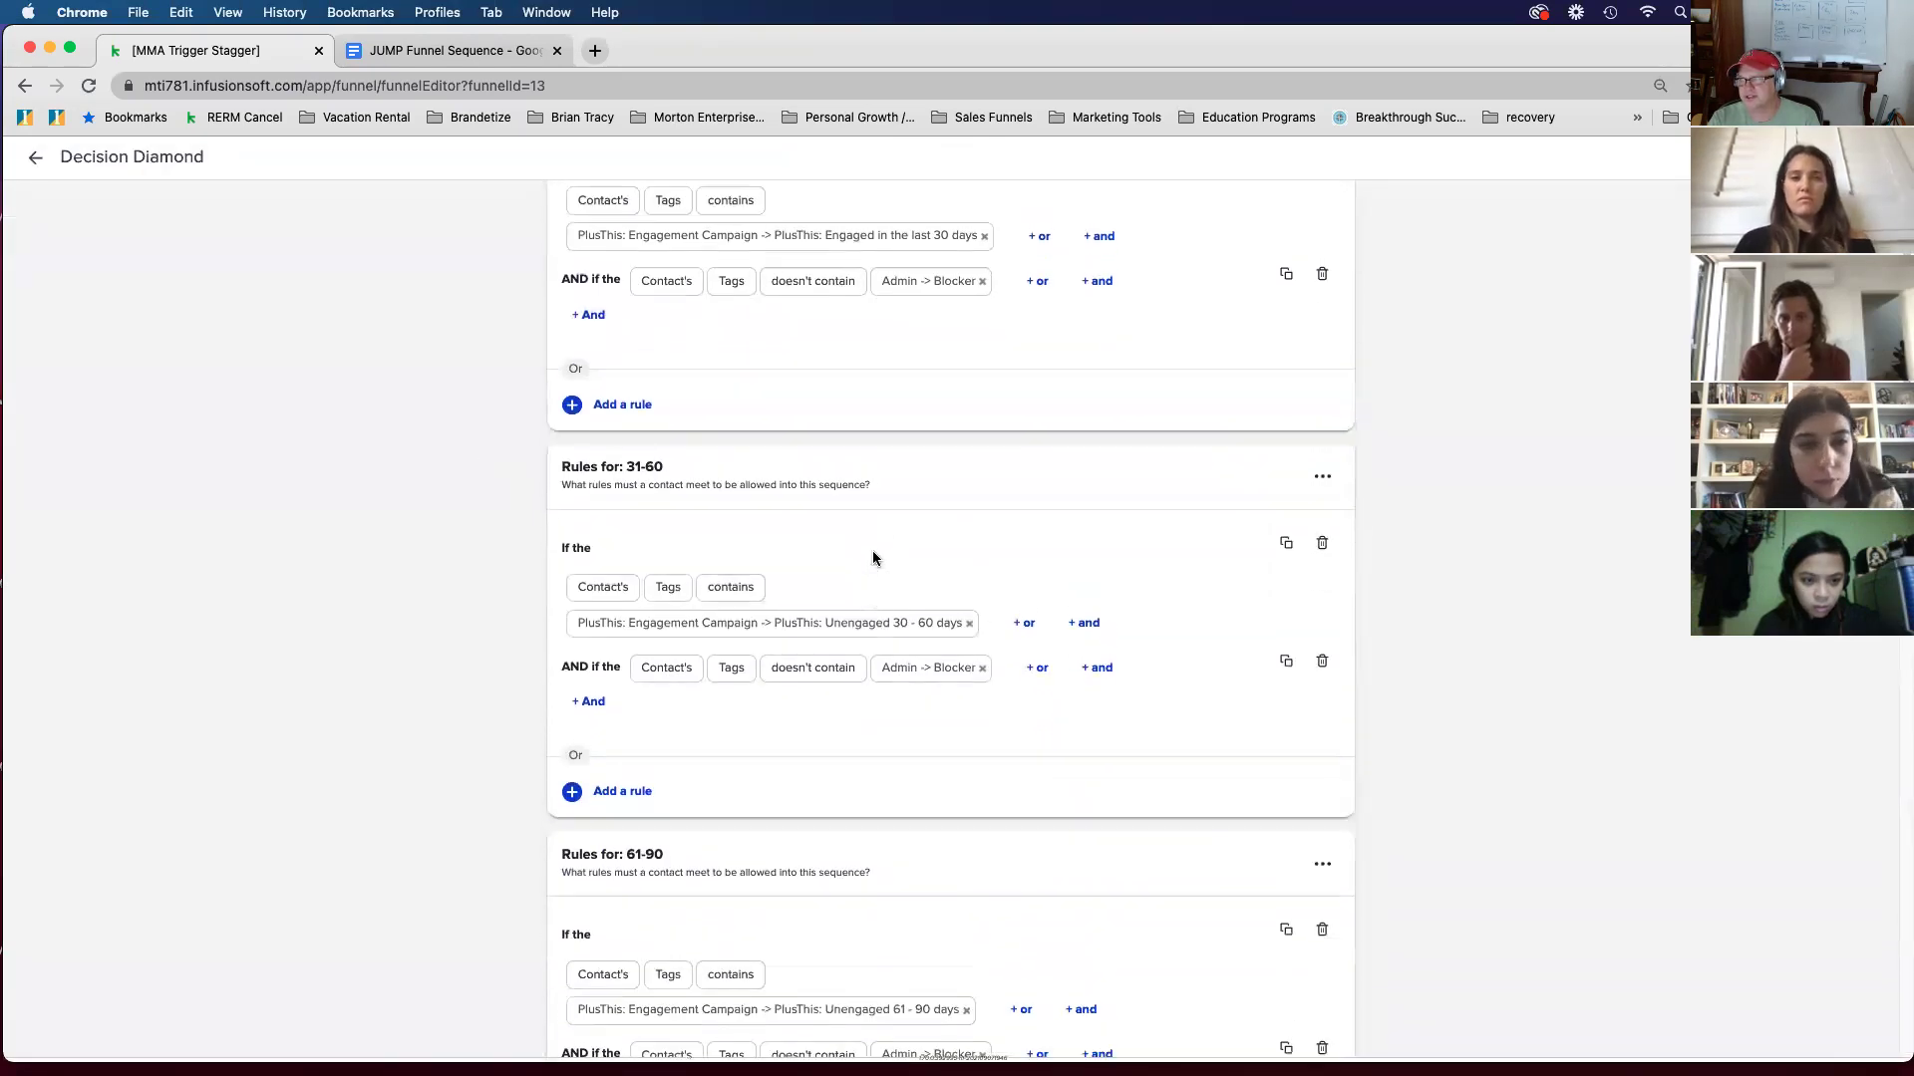
pyautogui.scroll(3, 872, 555)
pyautogui.scroll(-10, 760, 586)
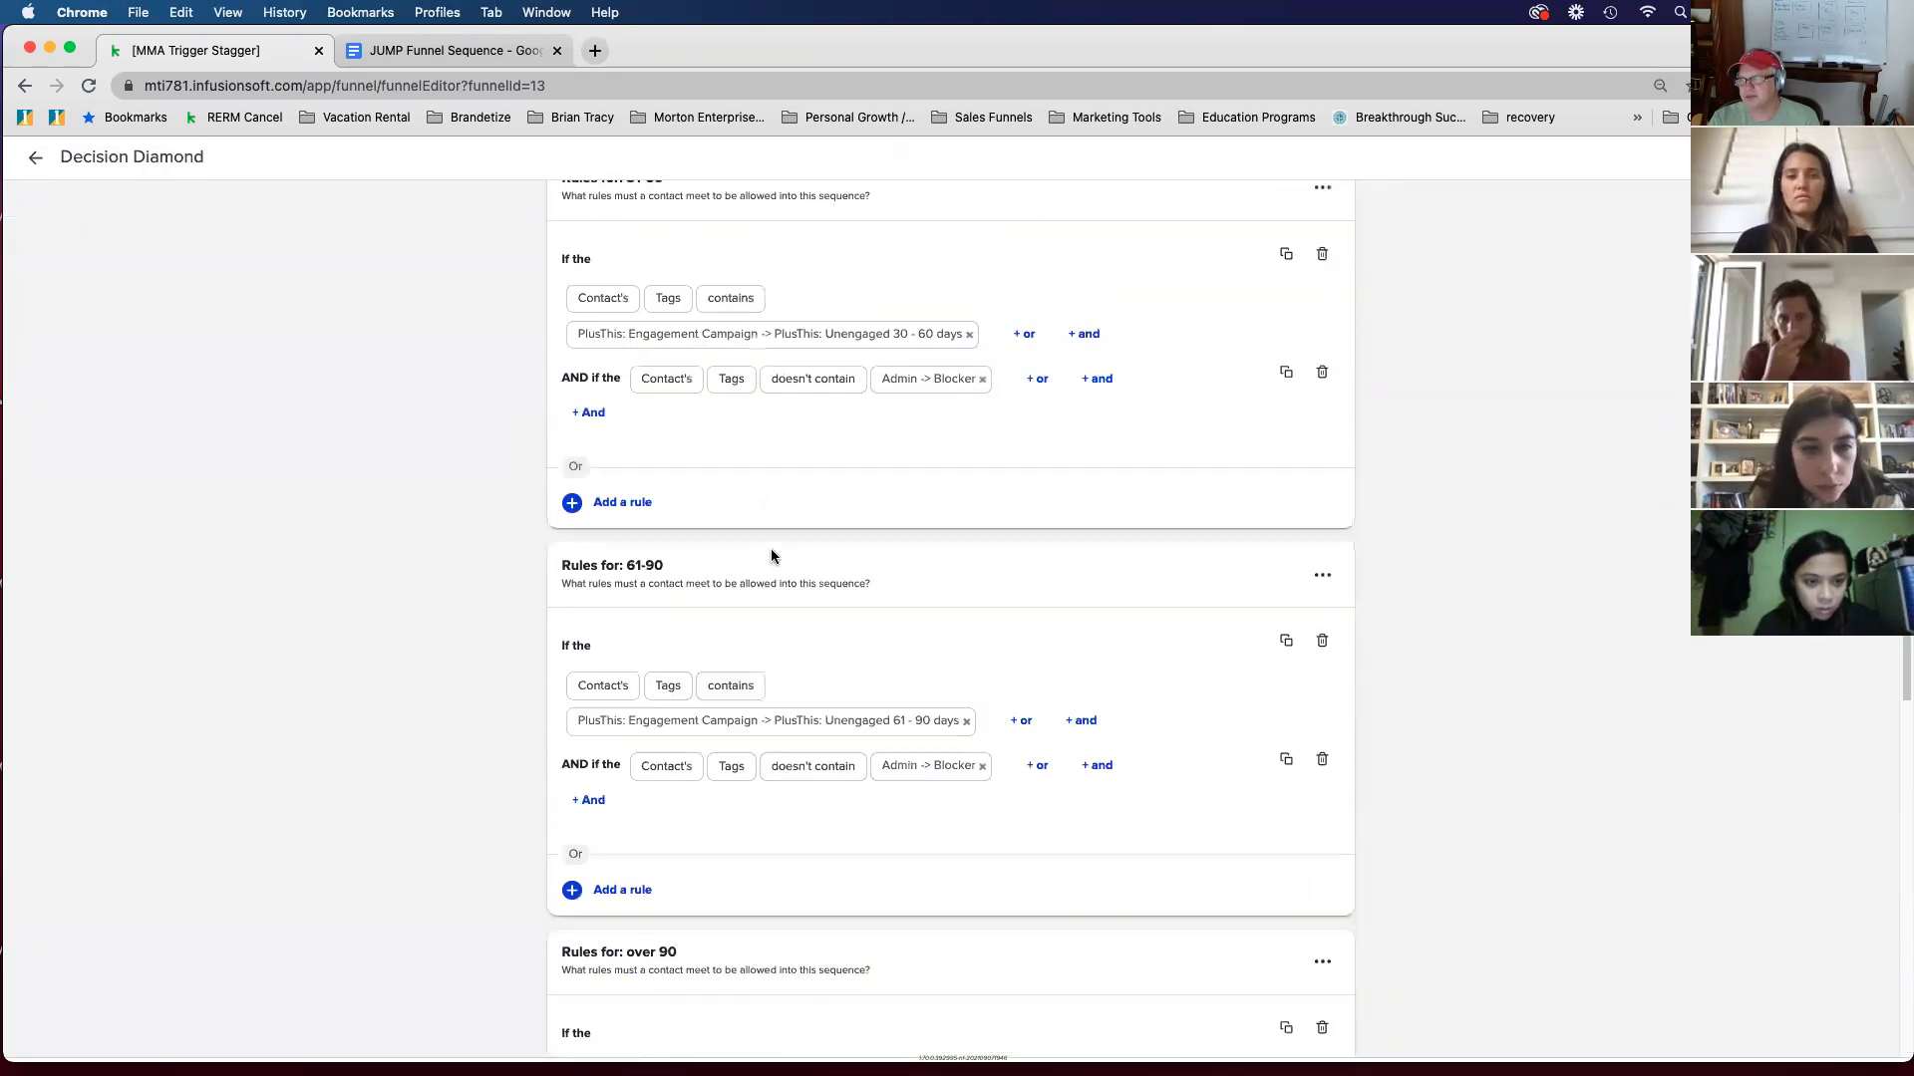
pyautogui.click(34, 160)
# Step: Open the Segment 1 sequence, examine its delay timer, and return to the campaign canvas
pyautogui.hscroll(3, 366, 359)
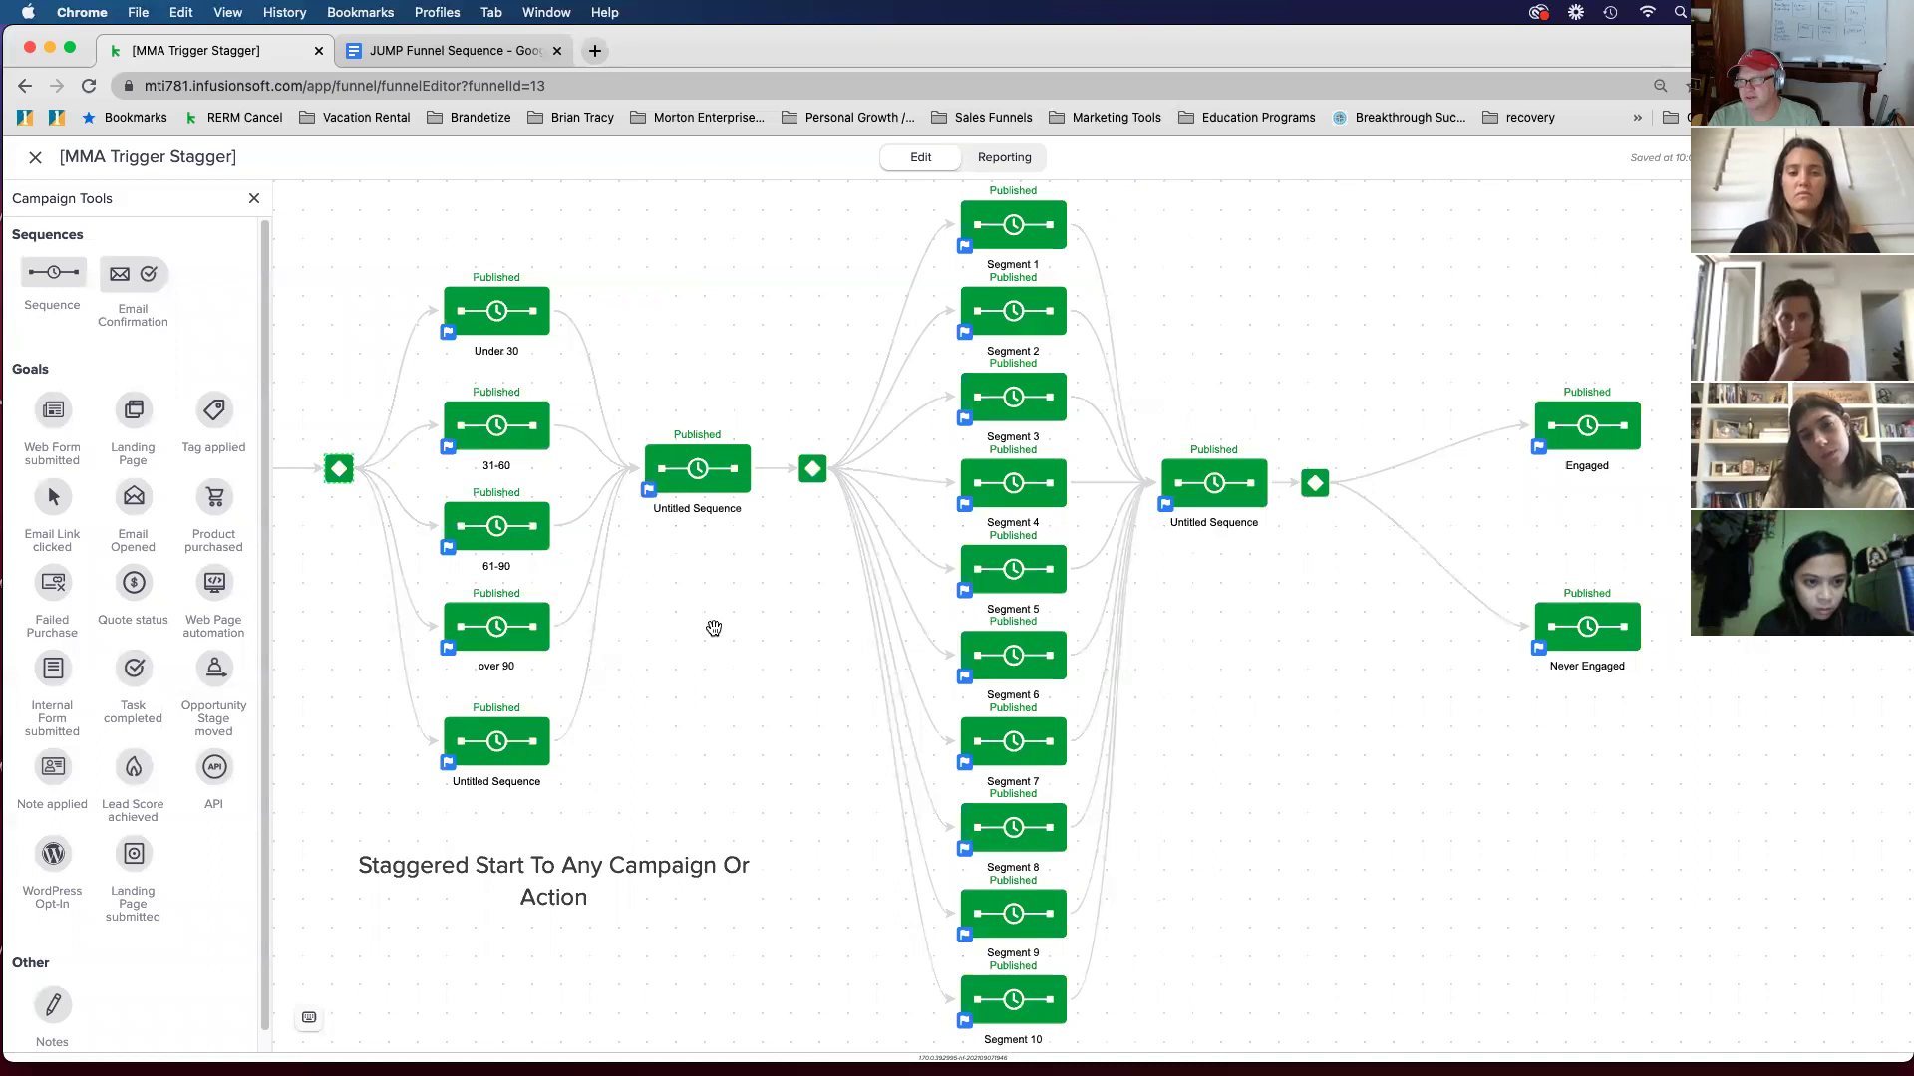
pyautogui.moveTo(726, 600); pyautogui.dragTo(422, 599)
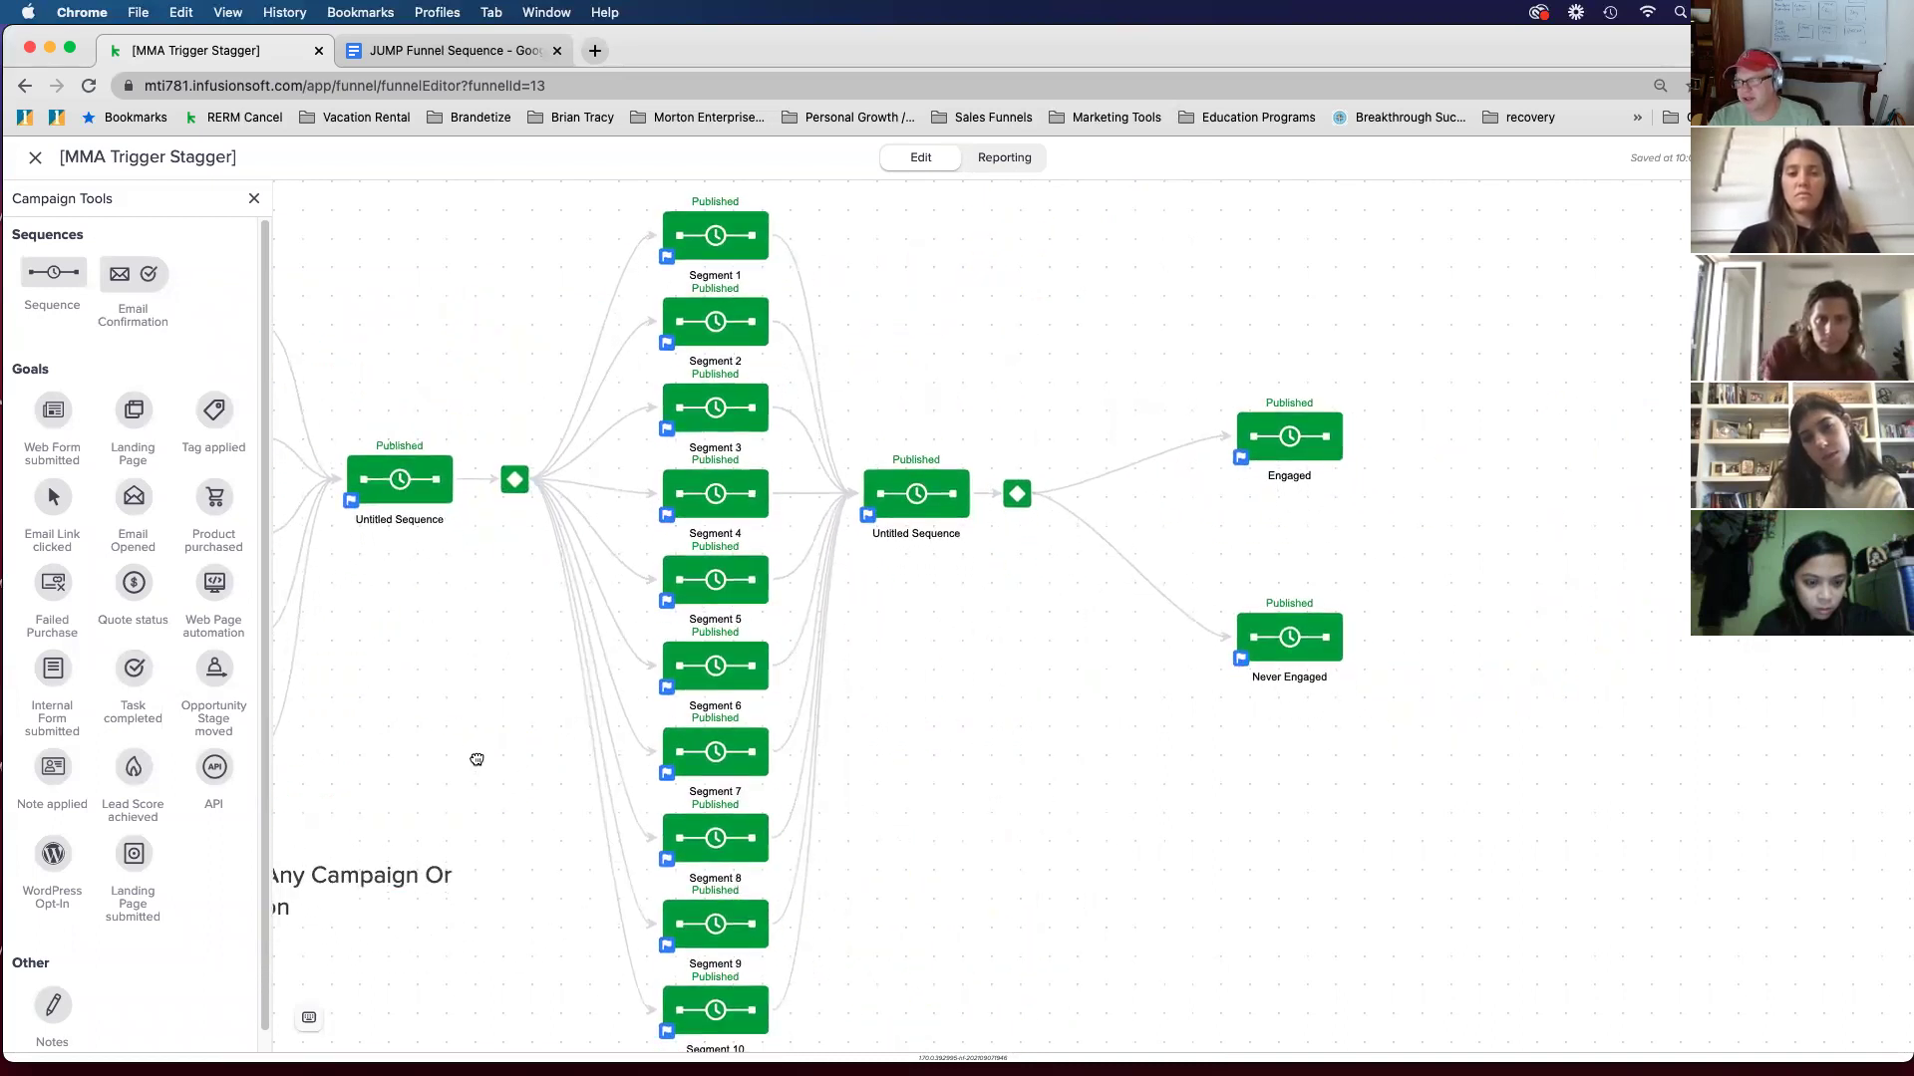
pyautogui.scroll(-1, 473, 756)
pyautogui.moveTo(473, 756); pyautogui.dragTo(473, 763)
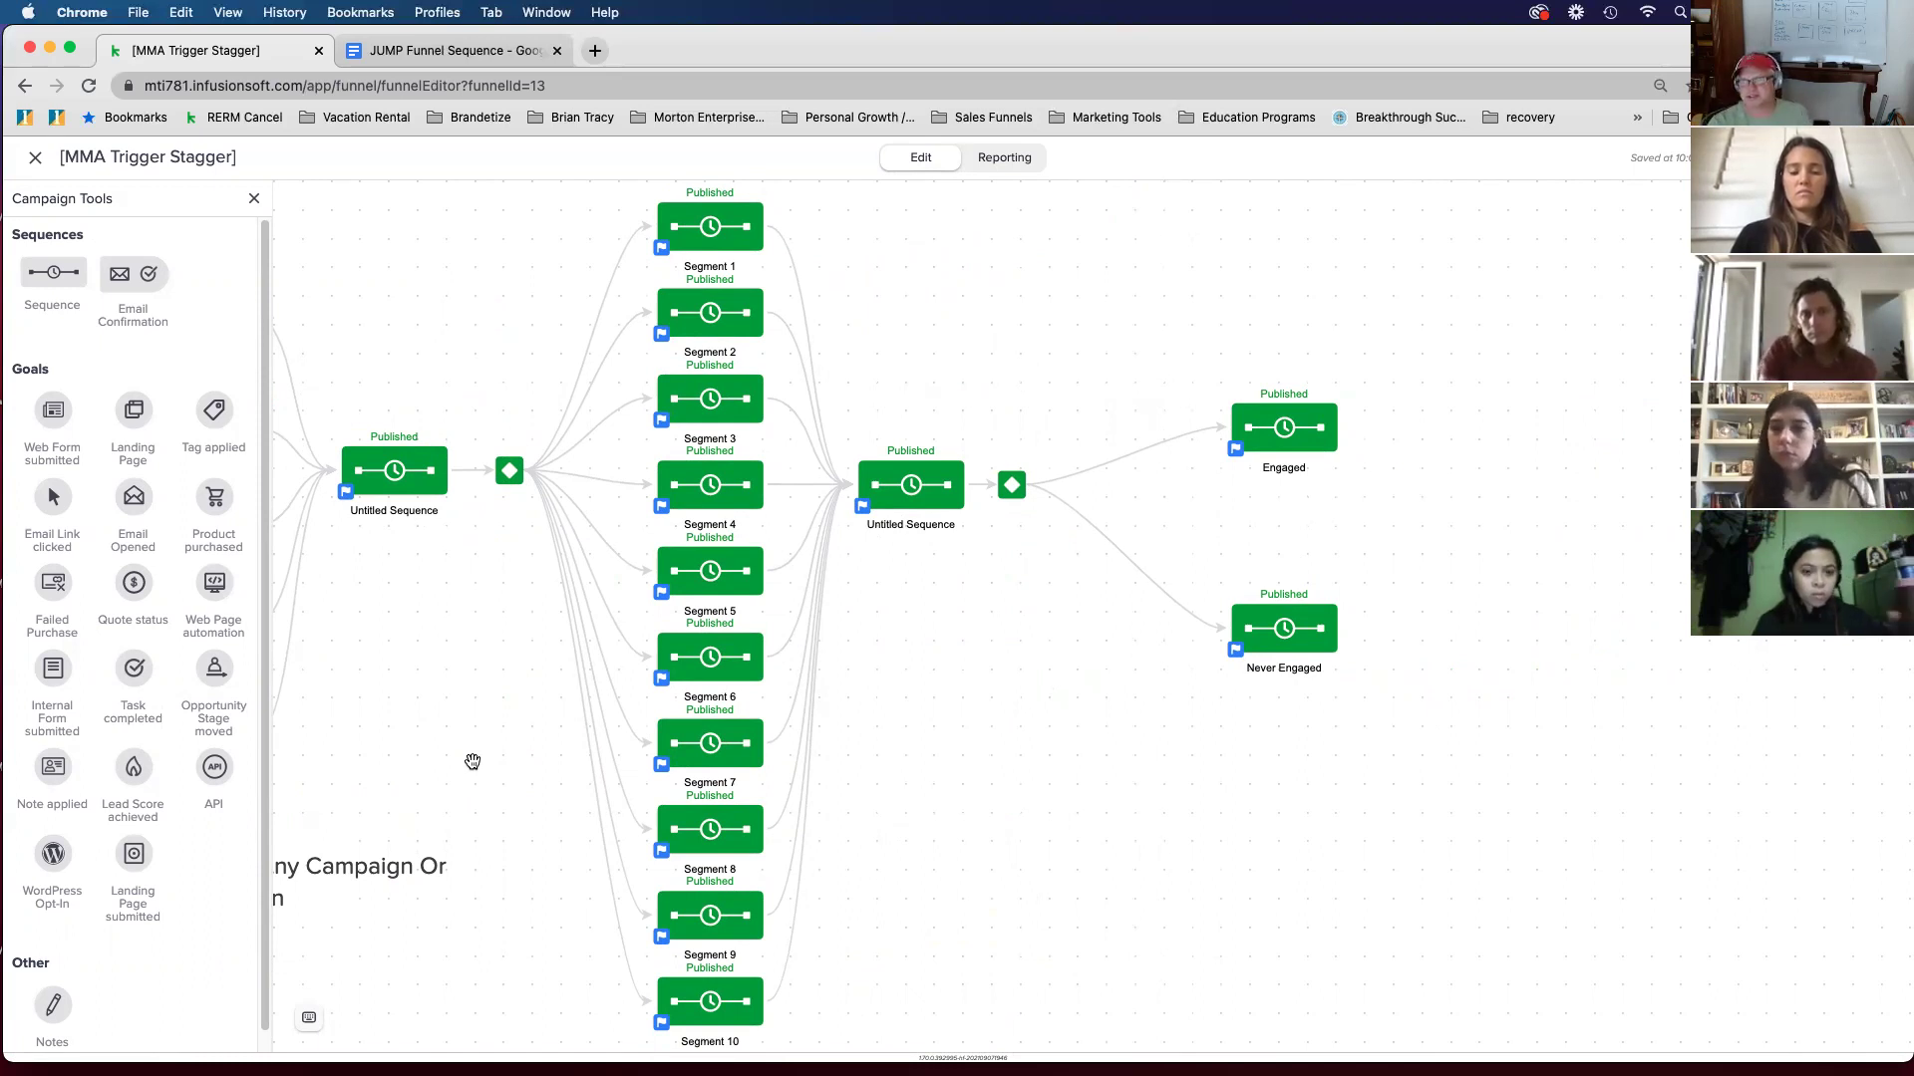
pyautogui.moveTo(469, 748); pyautogui.dragTo(459, 746)
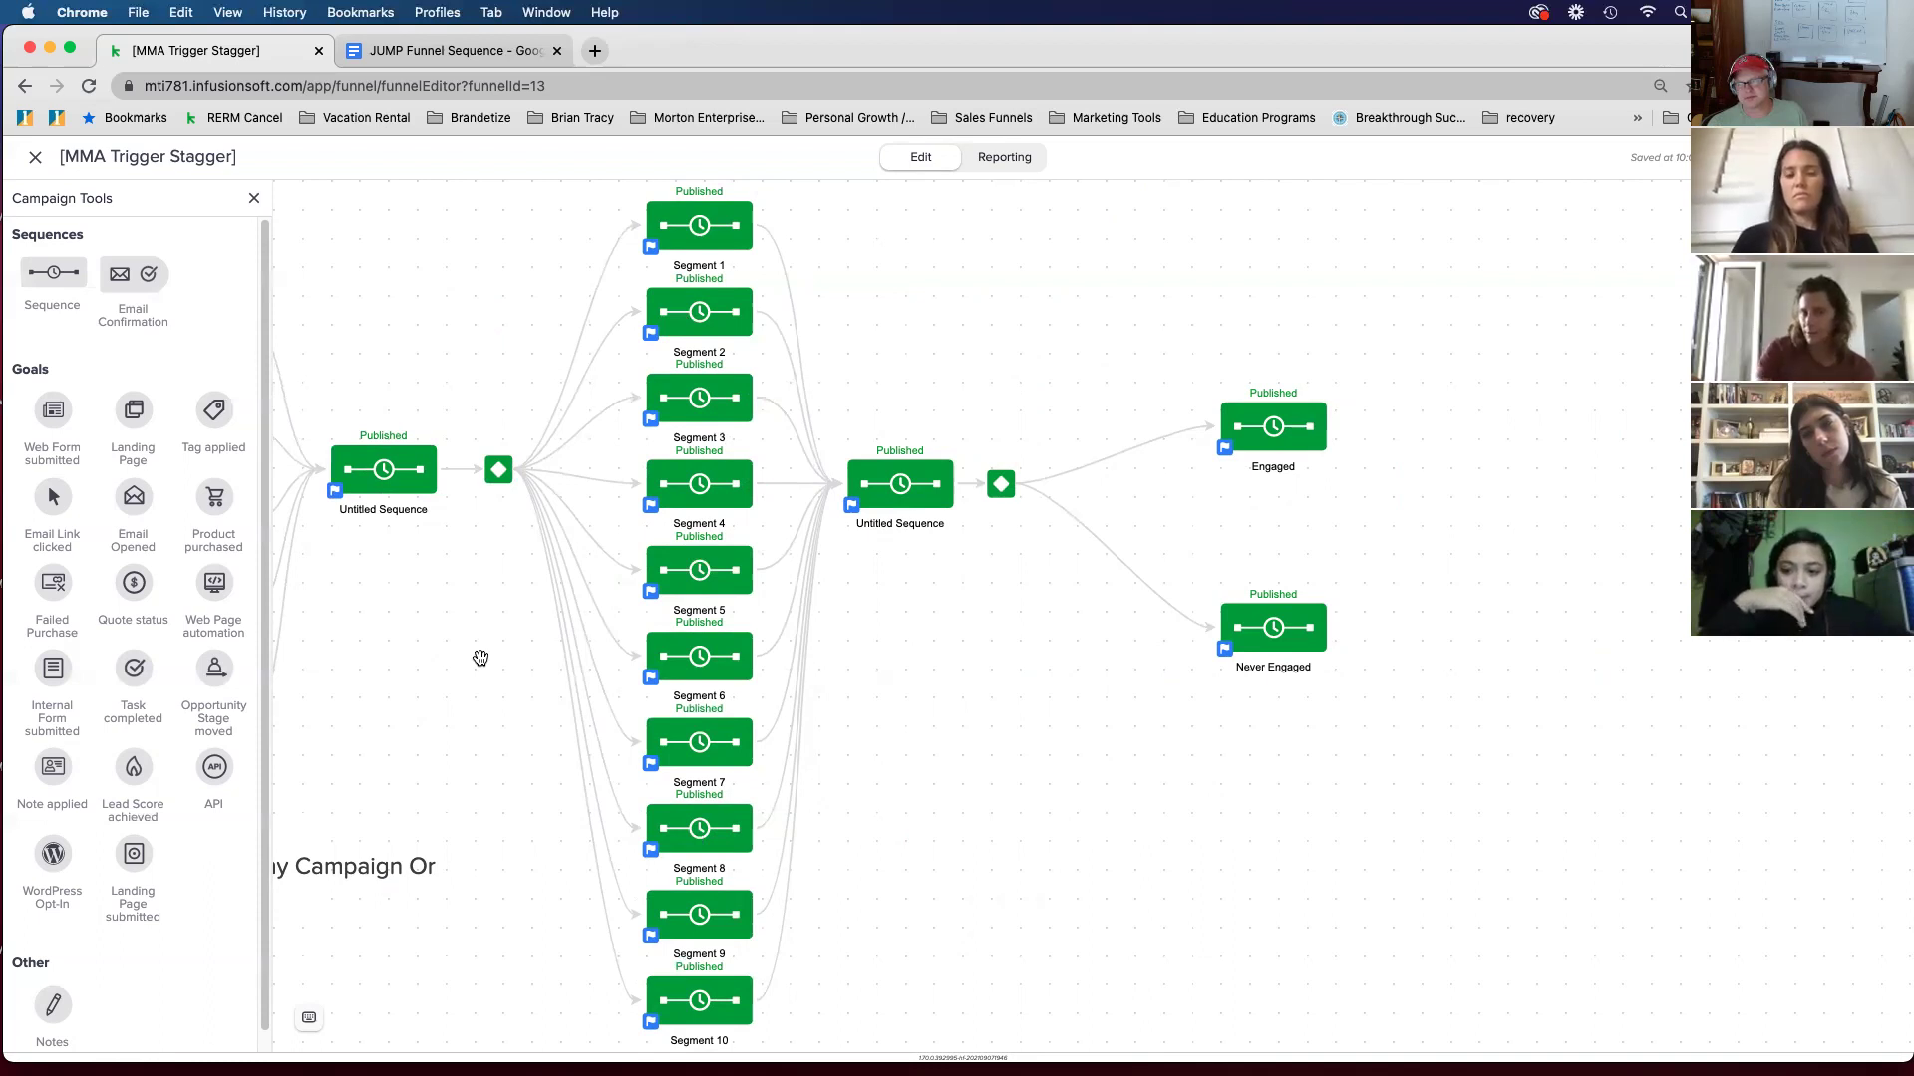
pyautogui.click(694, 244)
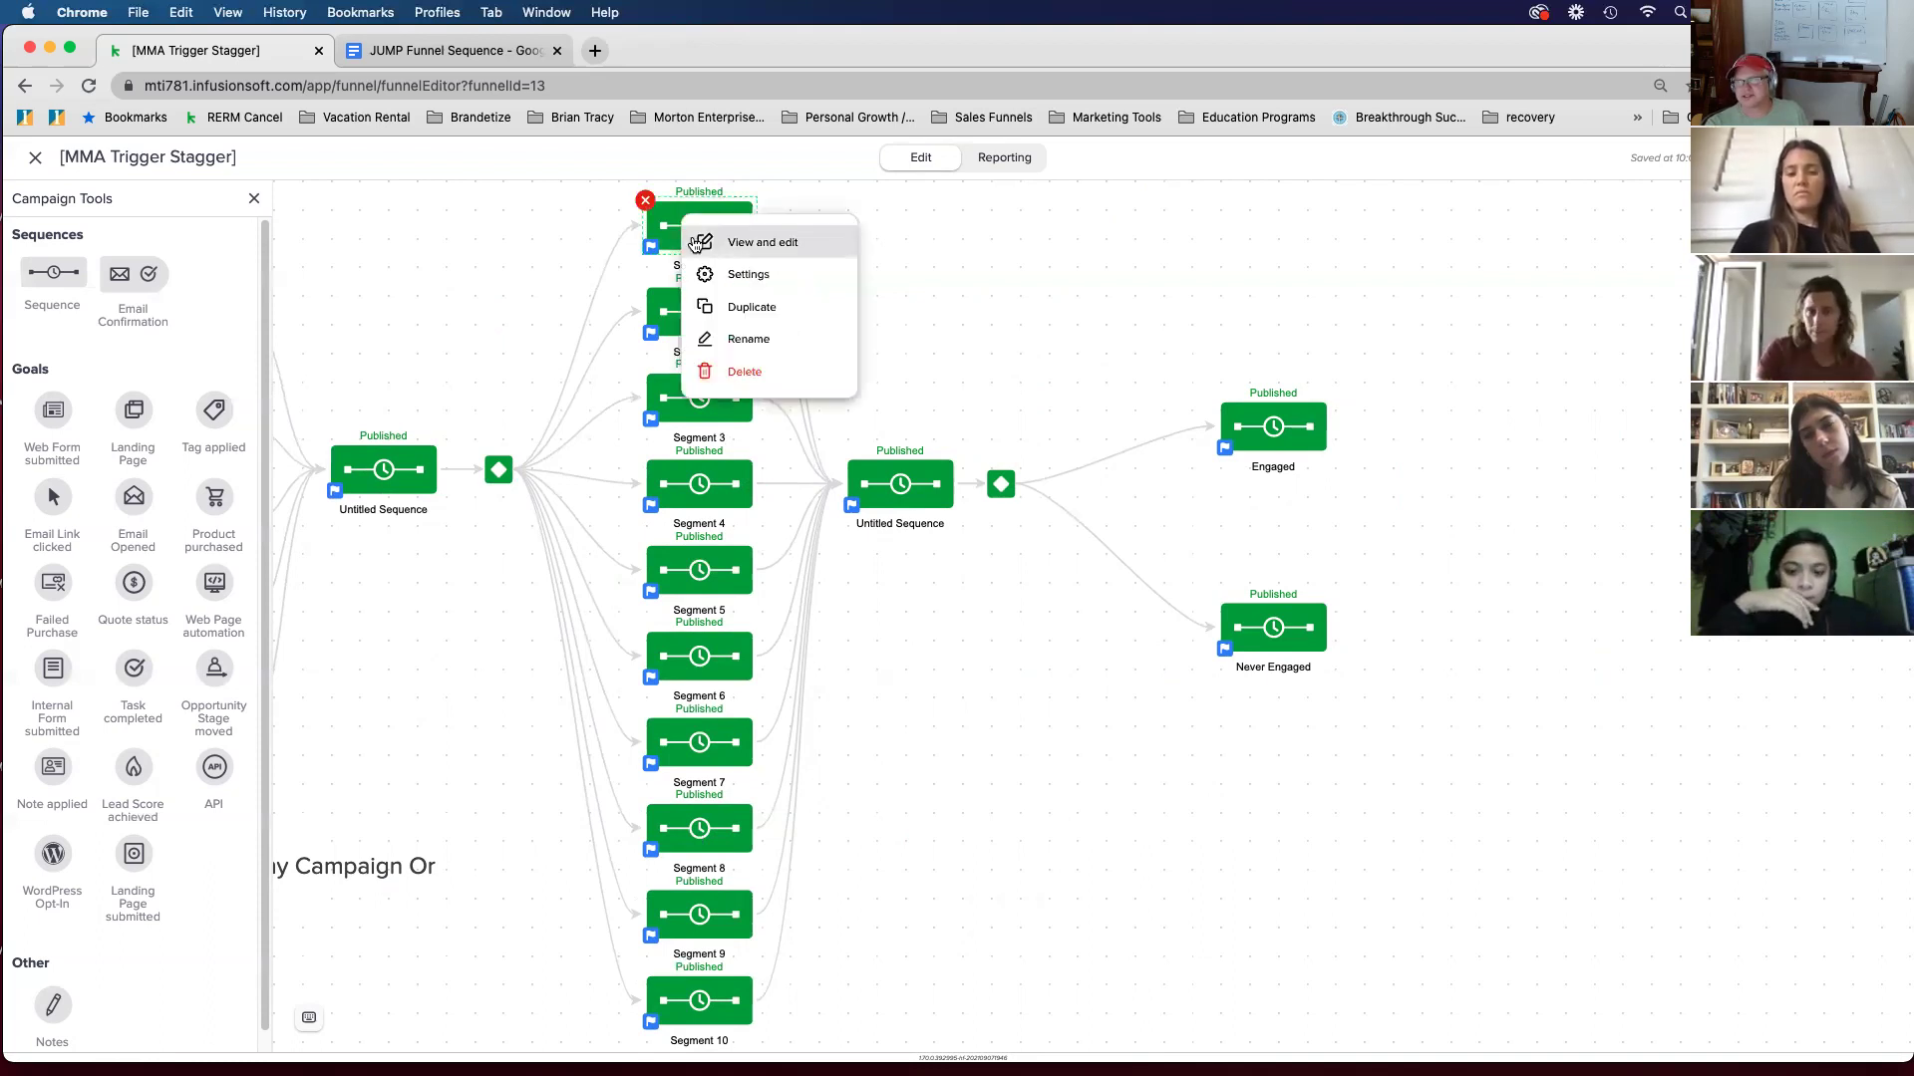
pyautogui.click(696, 244)
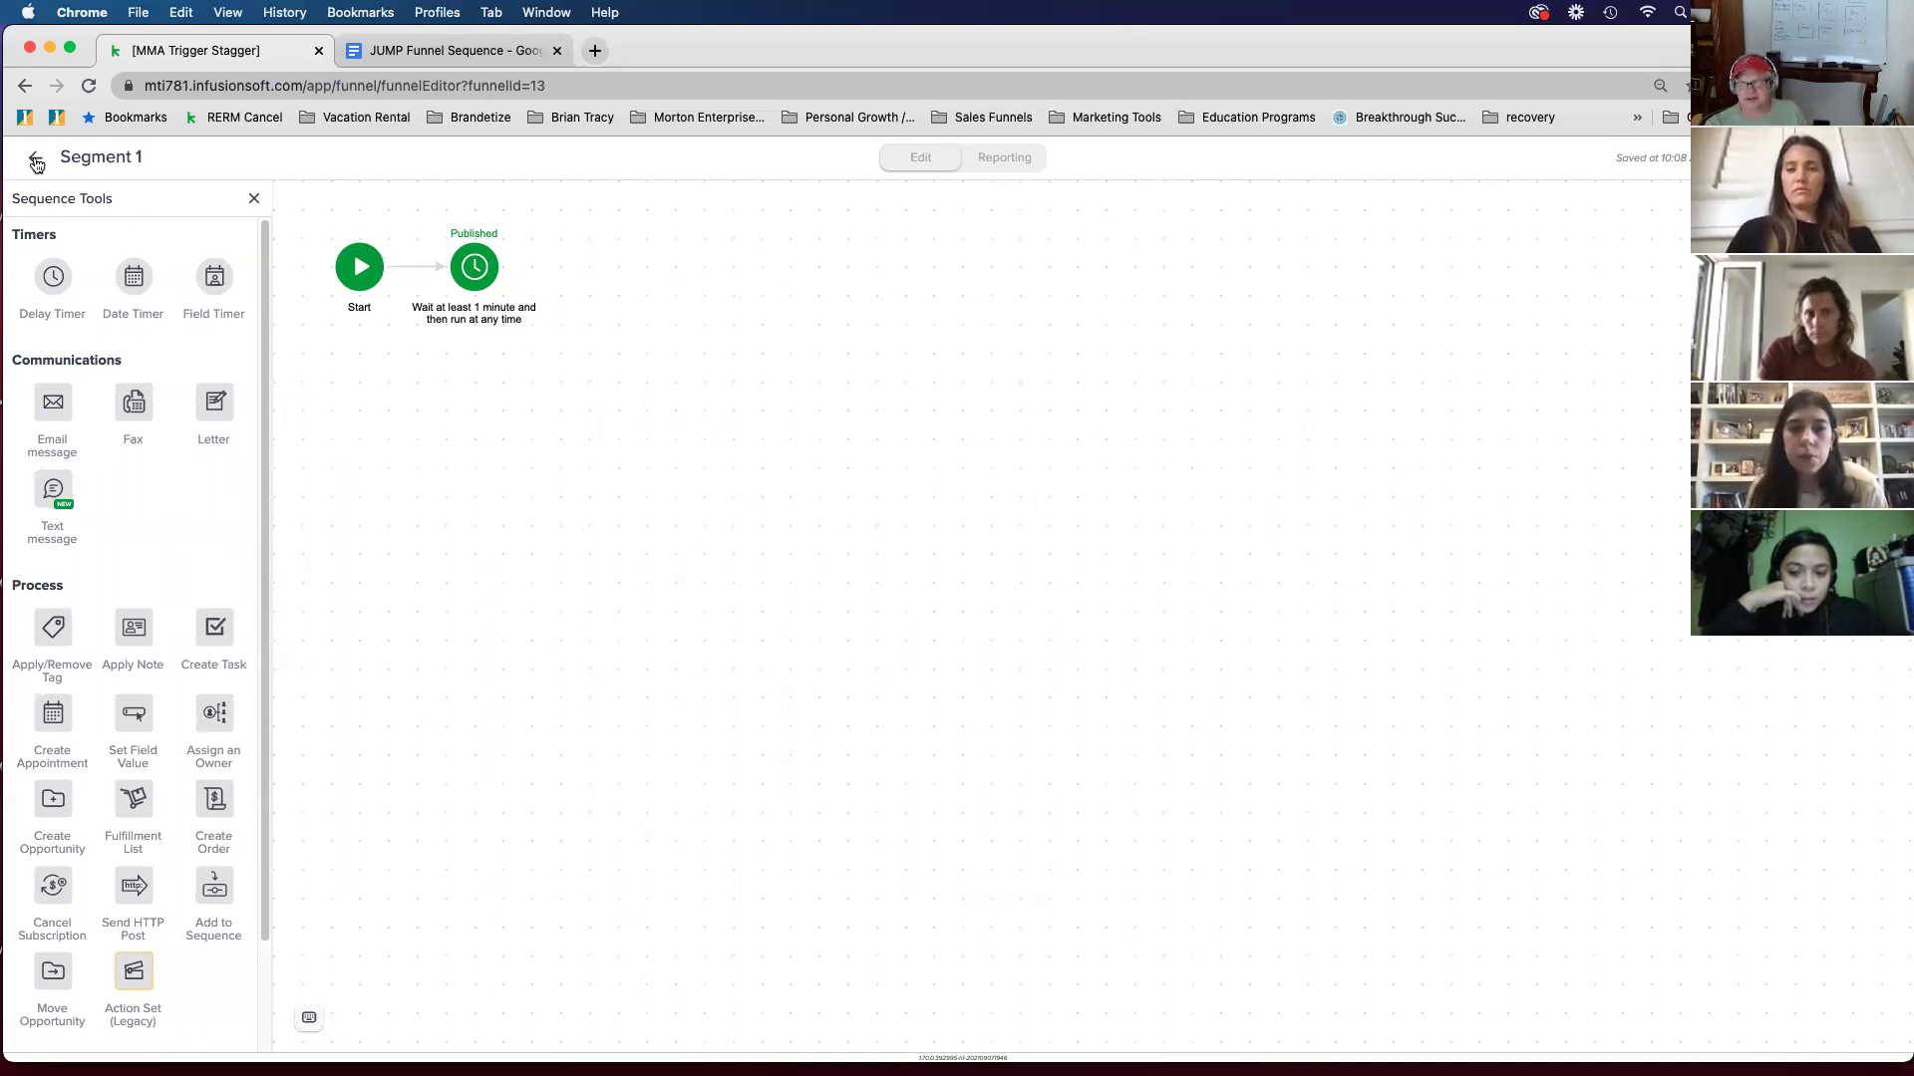
pyautogui.click(36, 161)
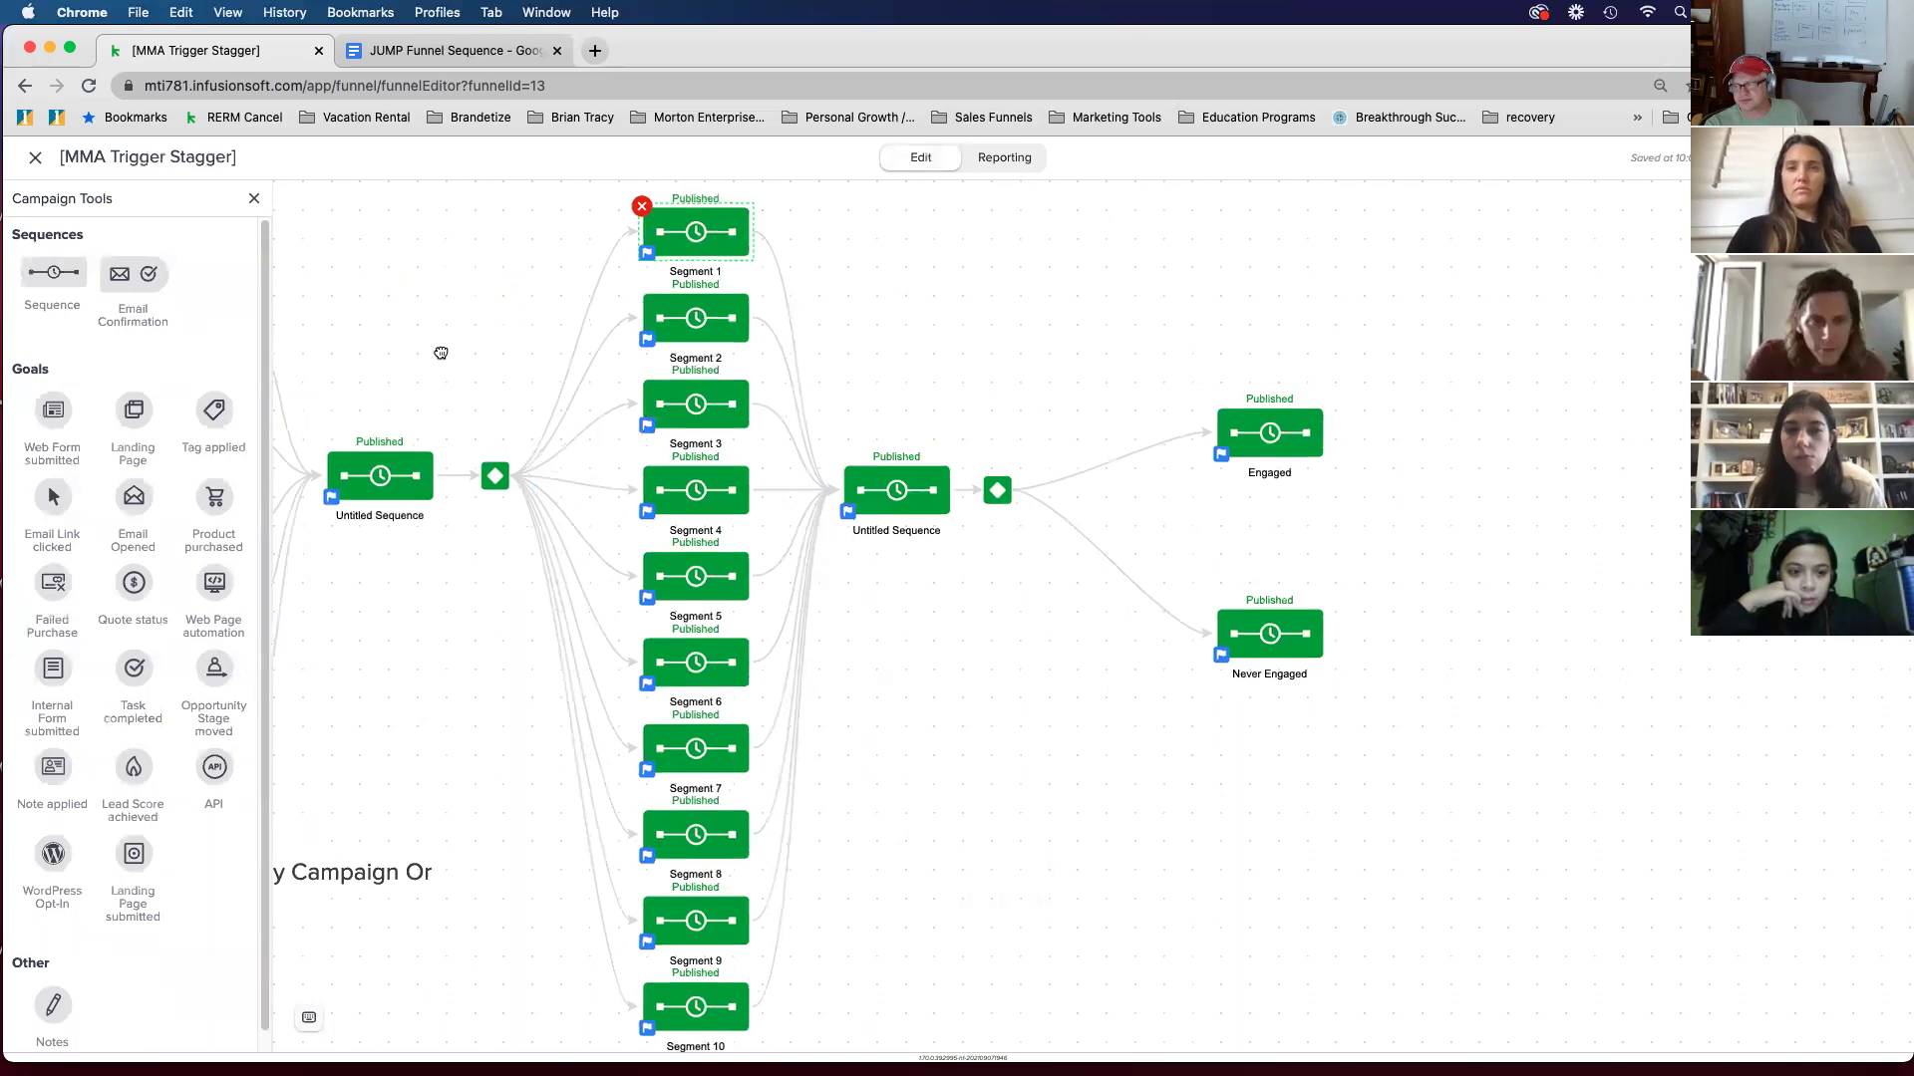
pyautogui.moveTo(440, 353); pyautogui.dragTo(810, 348)
pyautogui.moveTo(853, 651)
pyautogui.mouseDown()
pyautogui.moveTo(880, 661)
pyautogui.moveTo(855, 598)
pyautogui.moveTo(851, 620)
pyautogui.mouseUp()
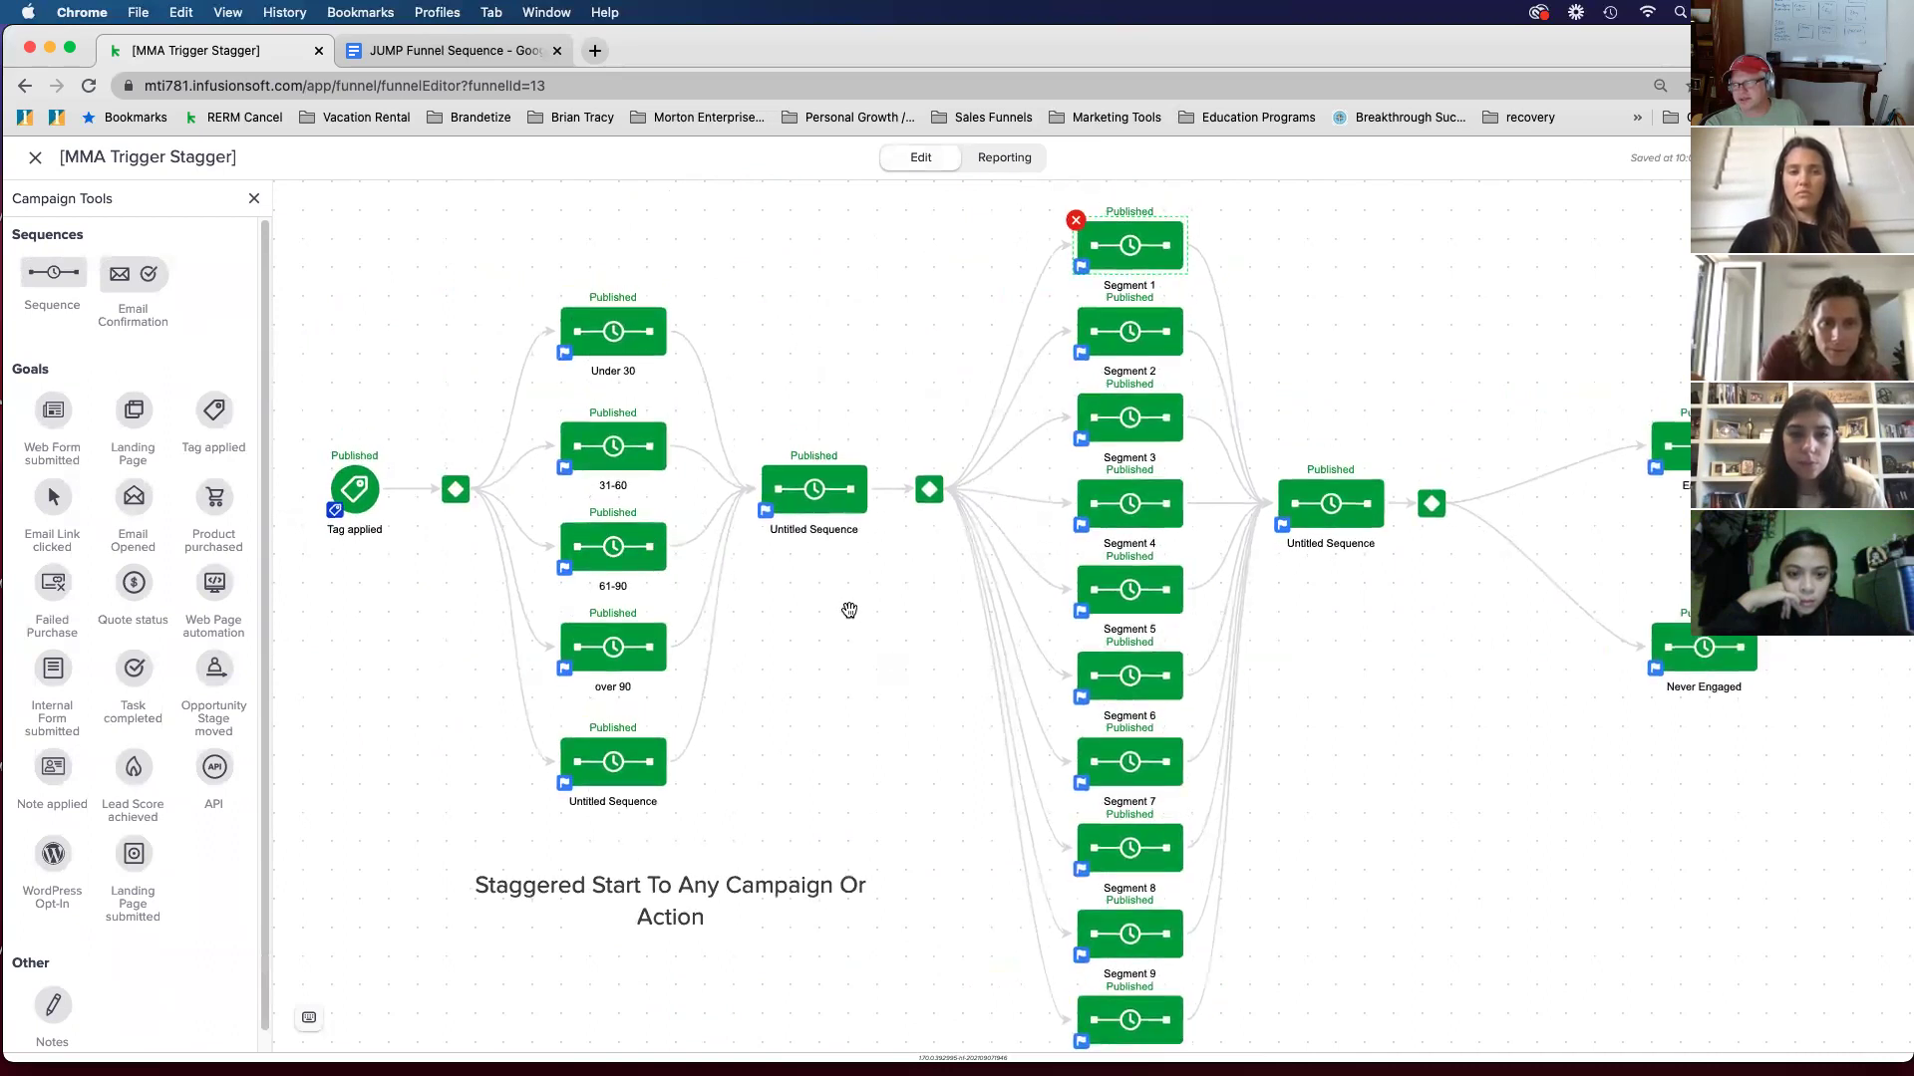
pyautogui.moveTo(871, 606); pyautogui.dragTo(864, 592)
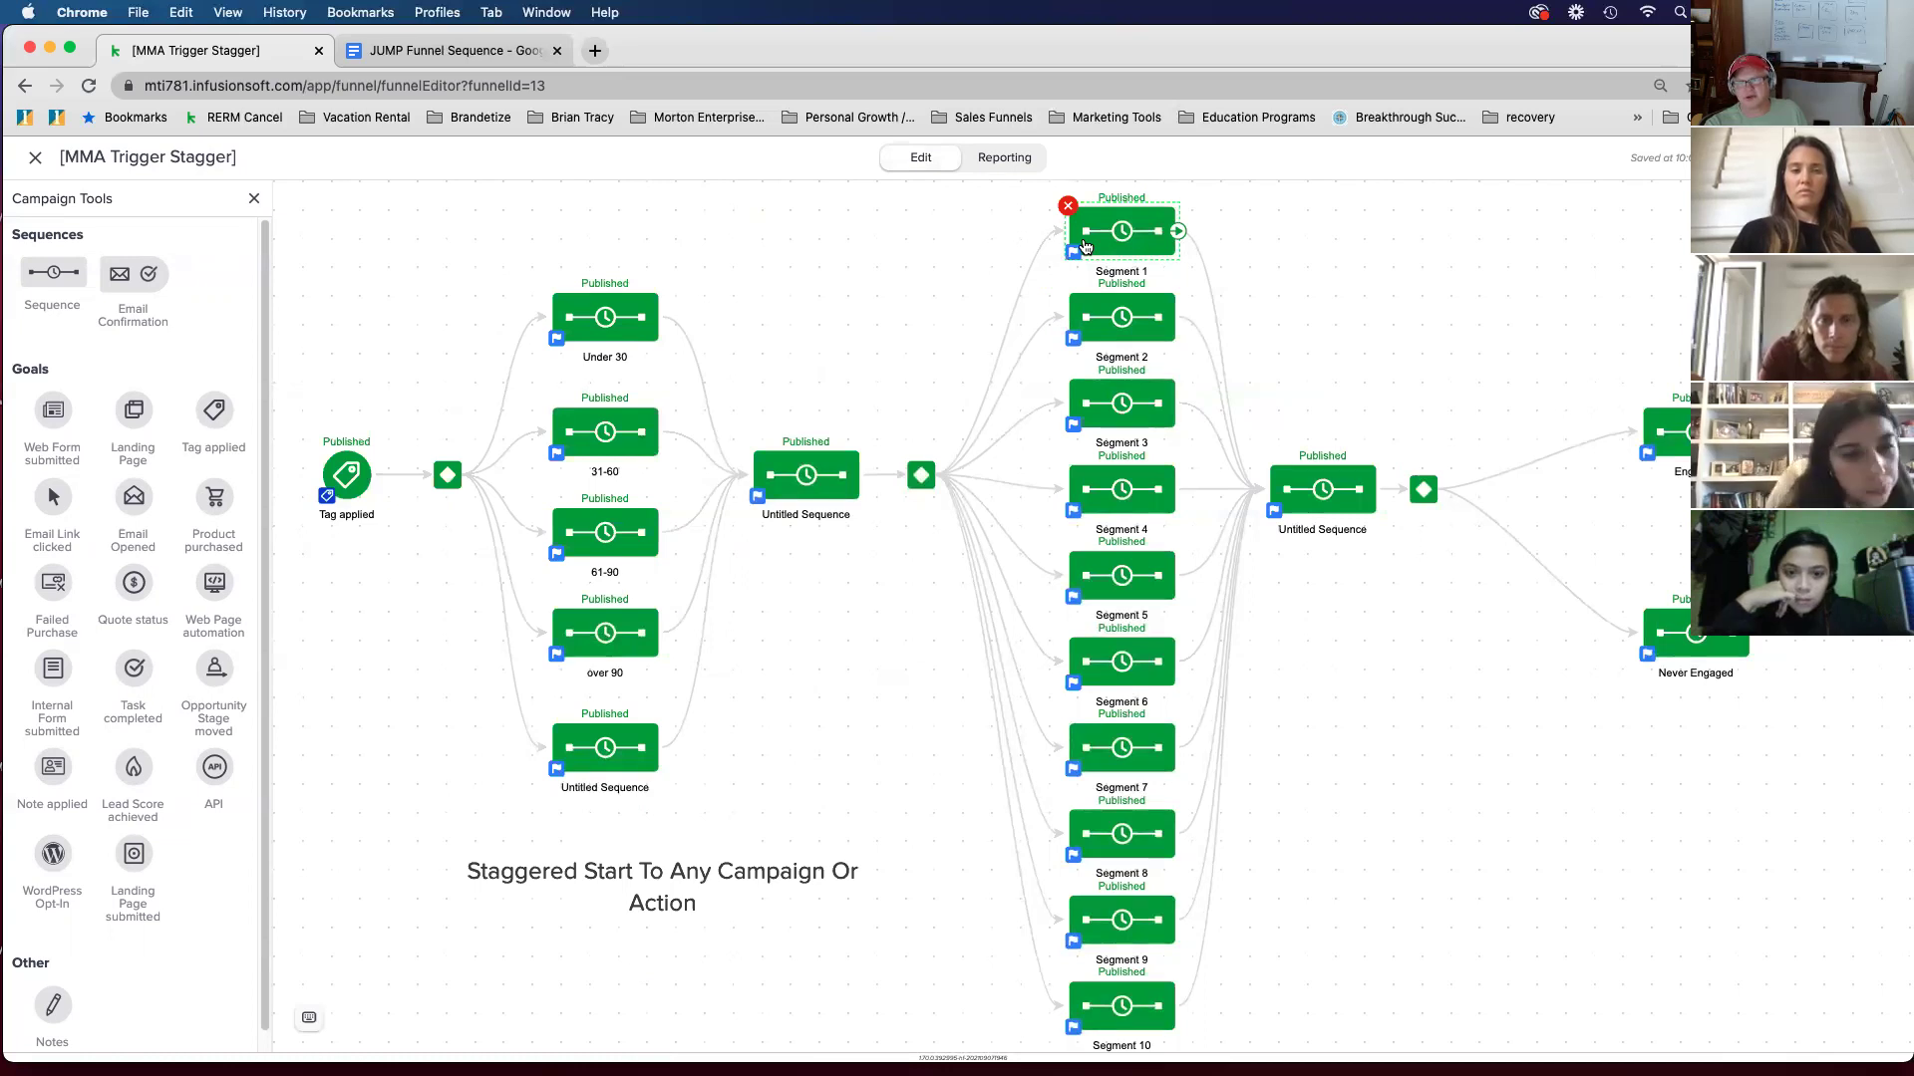
pyautogui.moveTo(866, 617); pyautogui.dragTo(879, 614)
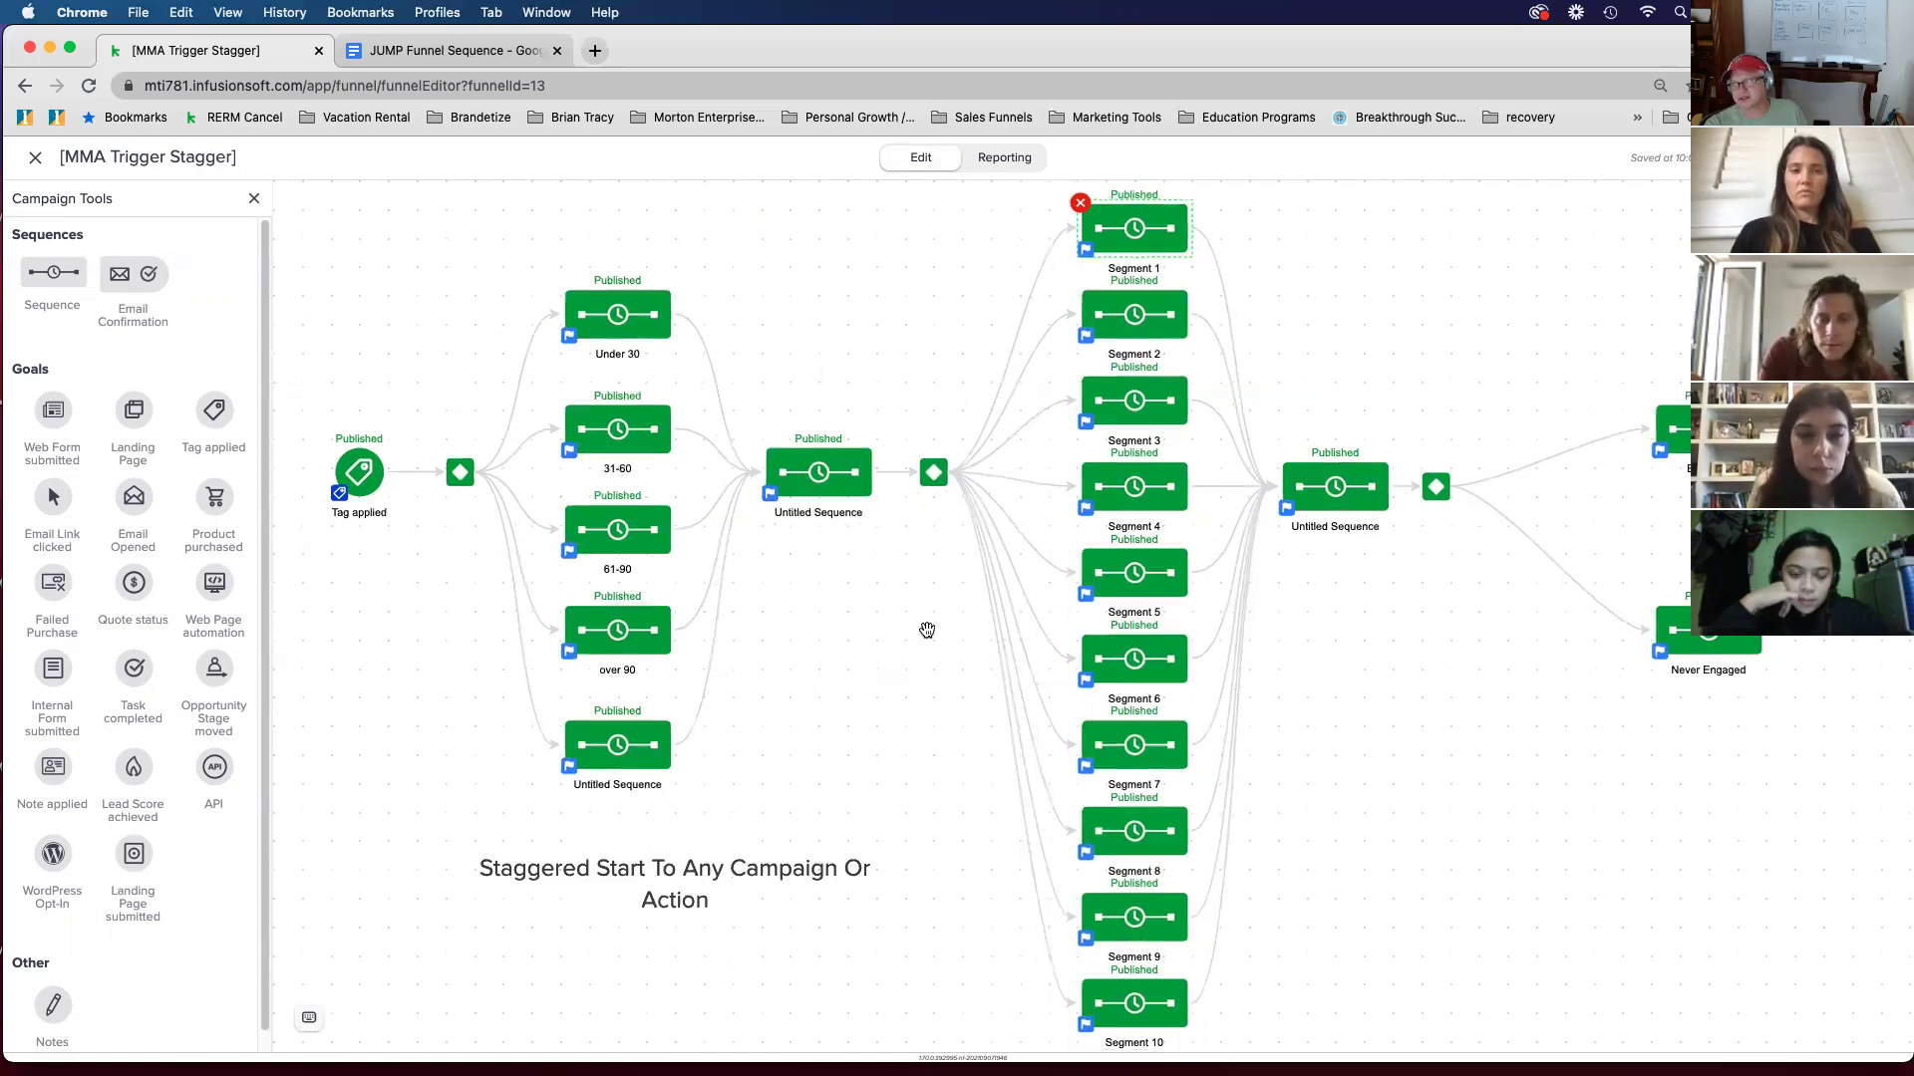
pyautogui.moveTo(918, 631); pyautogui.dragTo(923, 628)
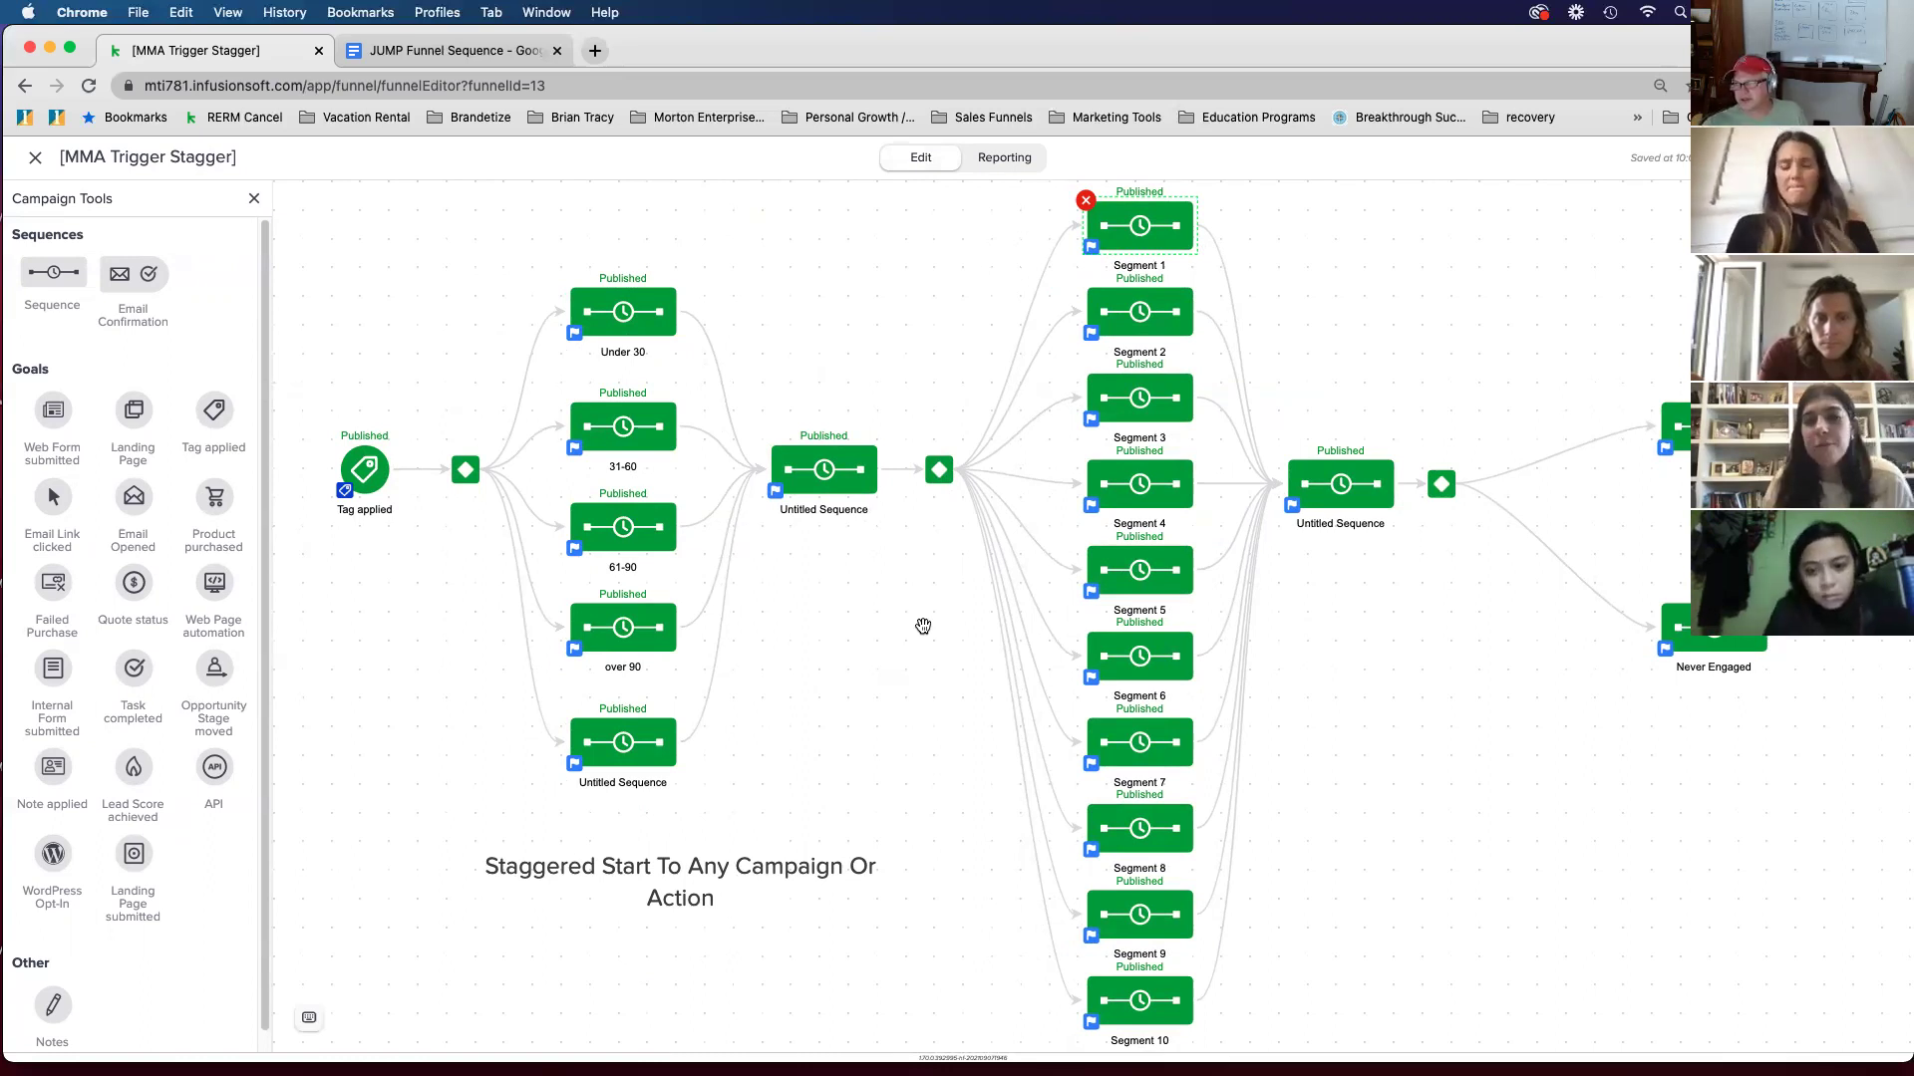
pyautogui.moveTo(922, 626); pyautogui.dragTo(884, 644)
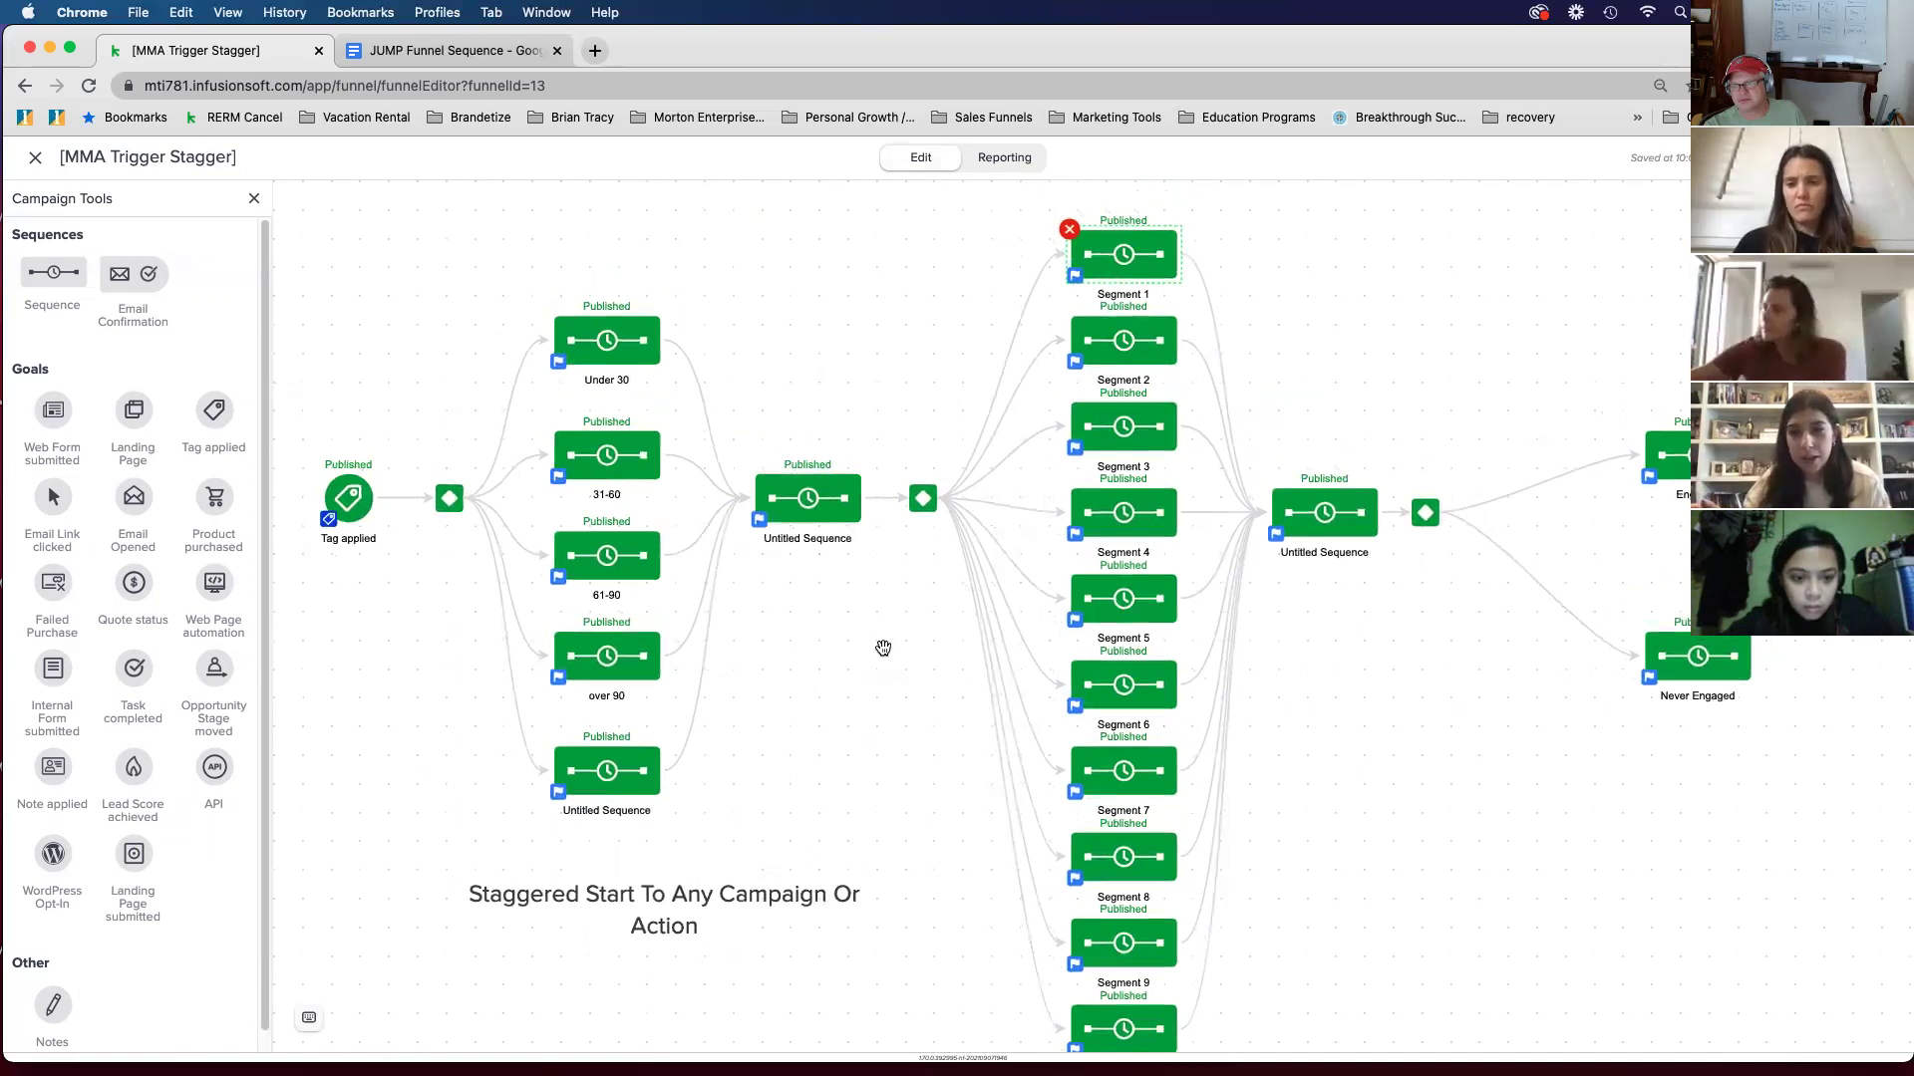
pyautogui.moveTo(870, 651); pyautogui.dragTo(889, 627)
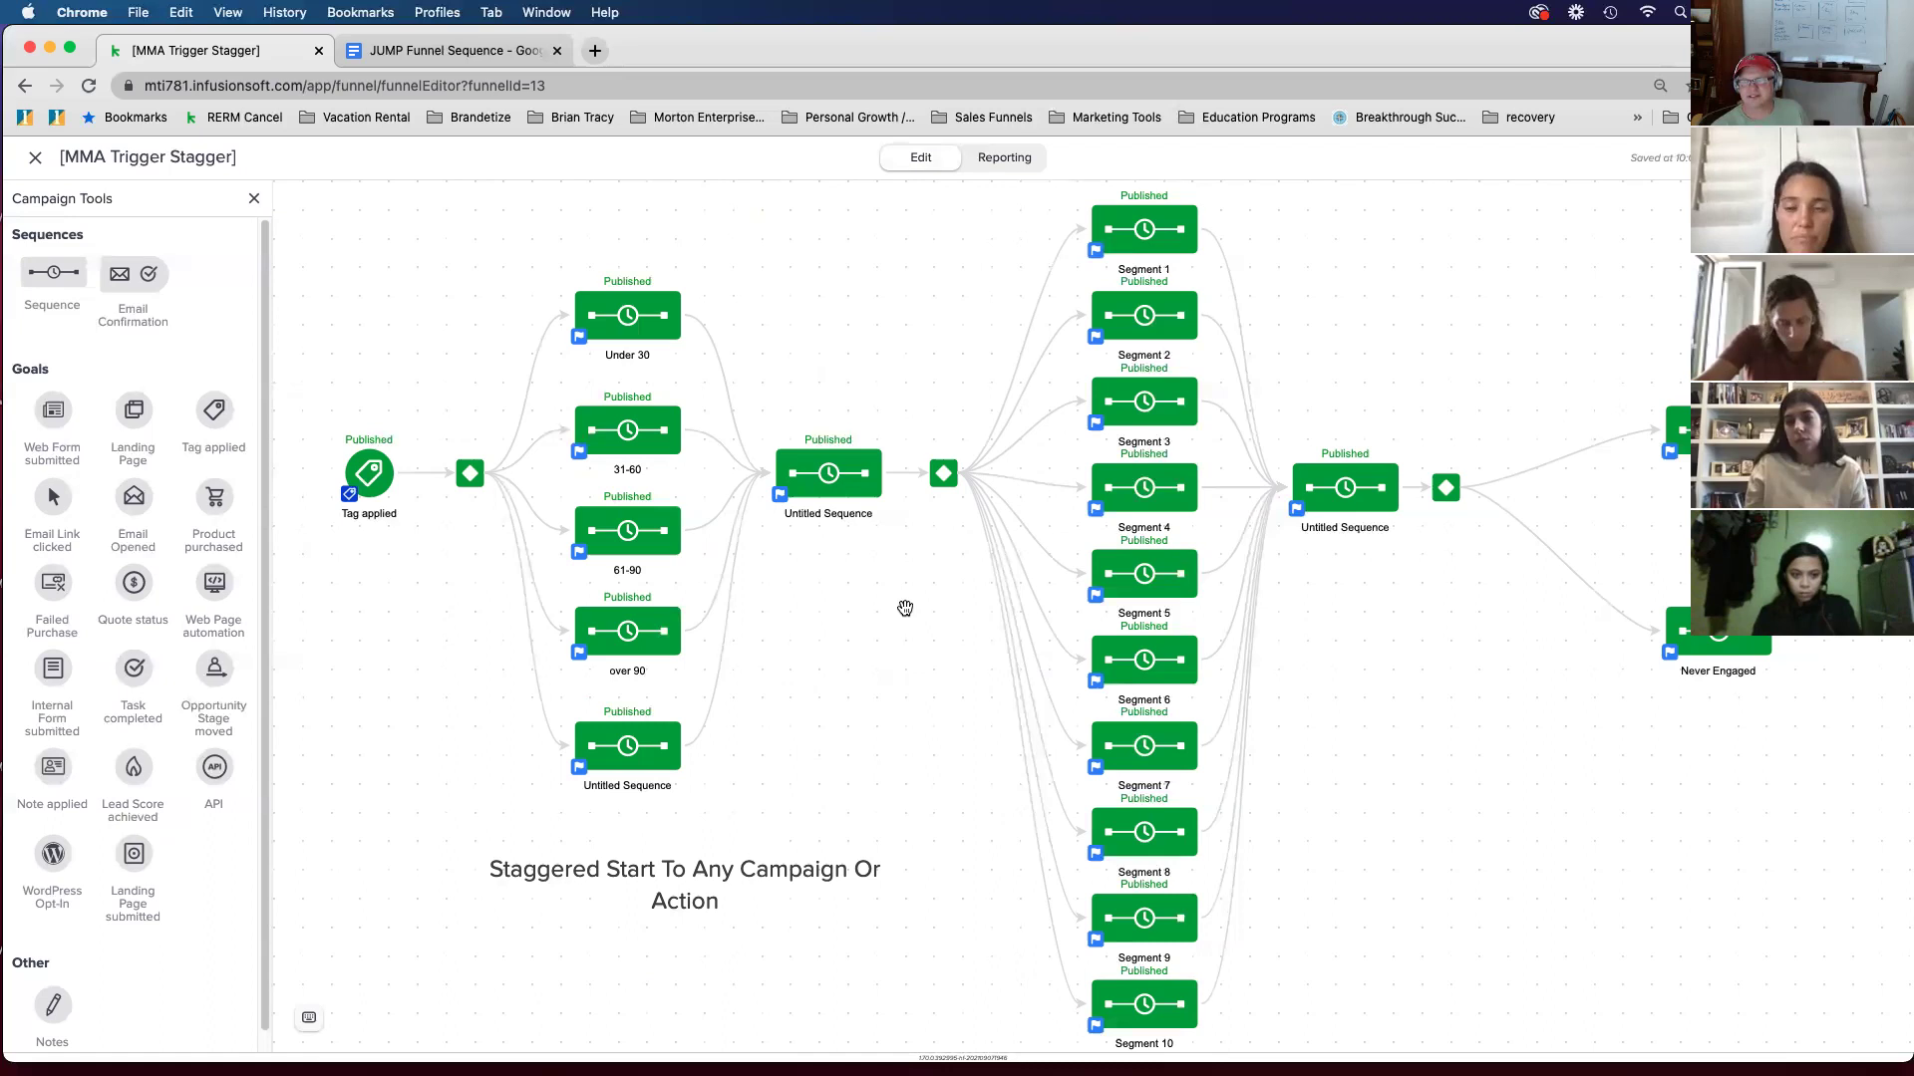
pyautogui.moveTo(910, 606)
pyautogui.mouseDown()
pyautogui.moveTo(884, 585)
pyautogui.moveTo(873, 616)
pyautogui.mouseUp()
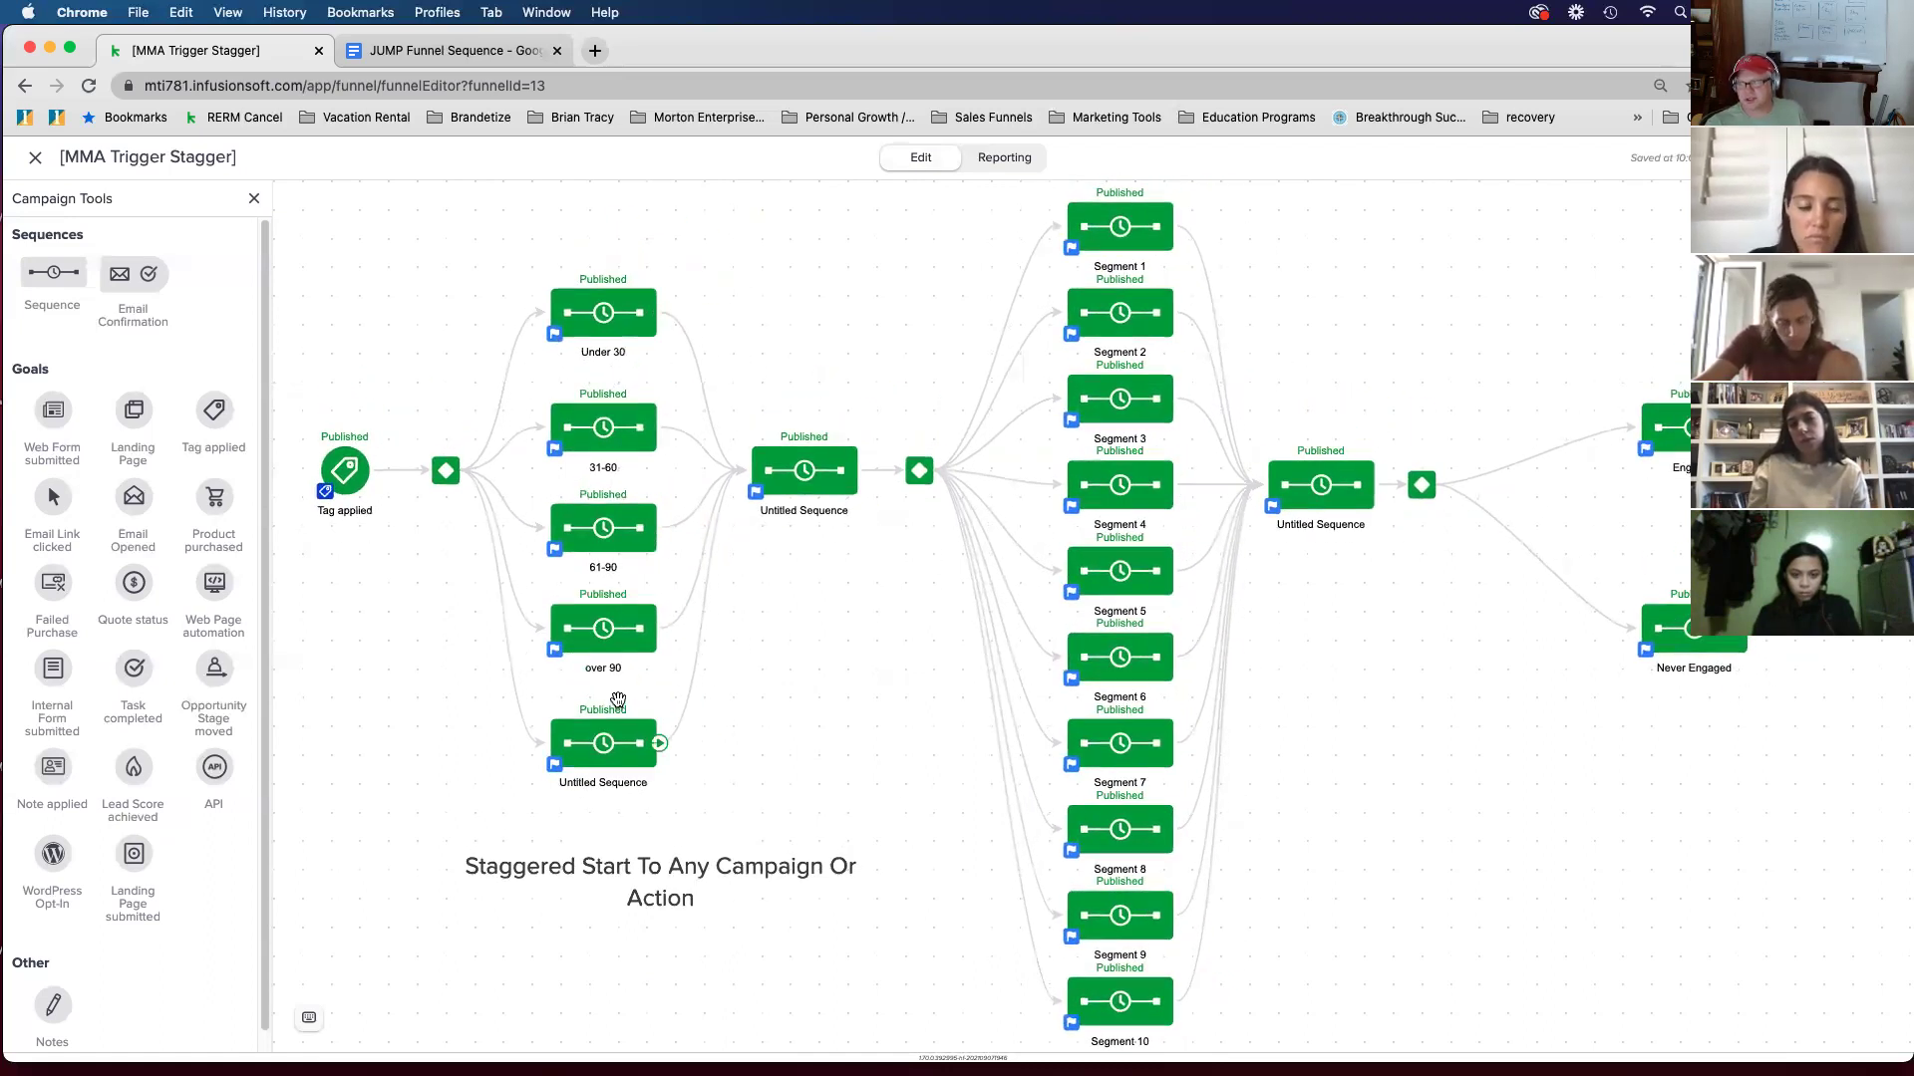
pyautogui.moveTo(827, 639); pyautogui.dragTo(885, 650)
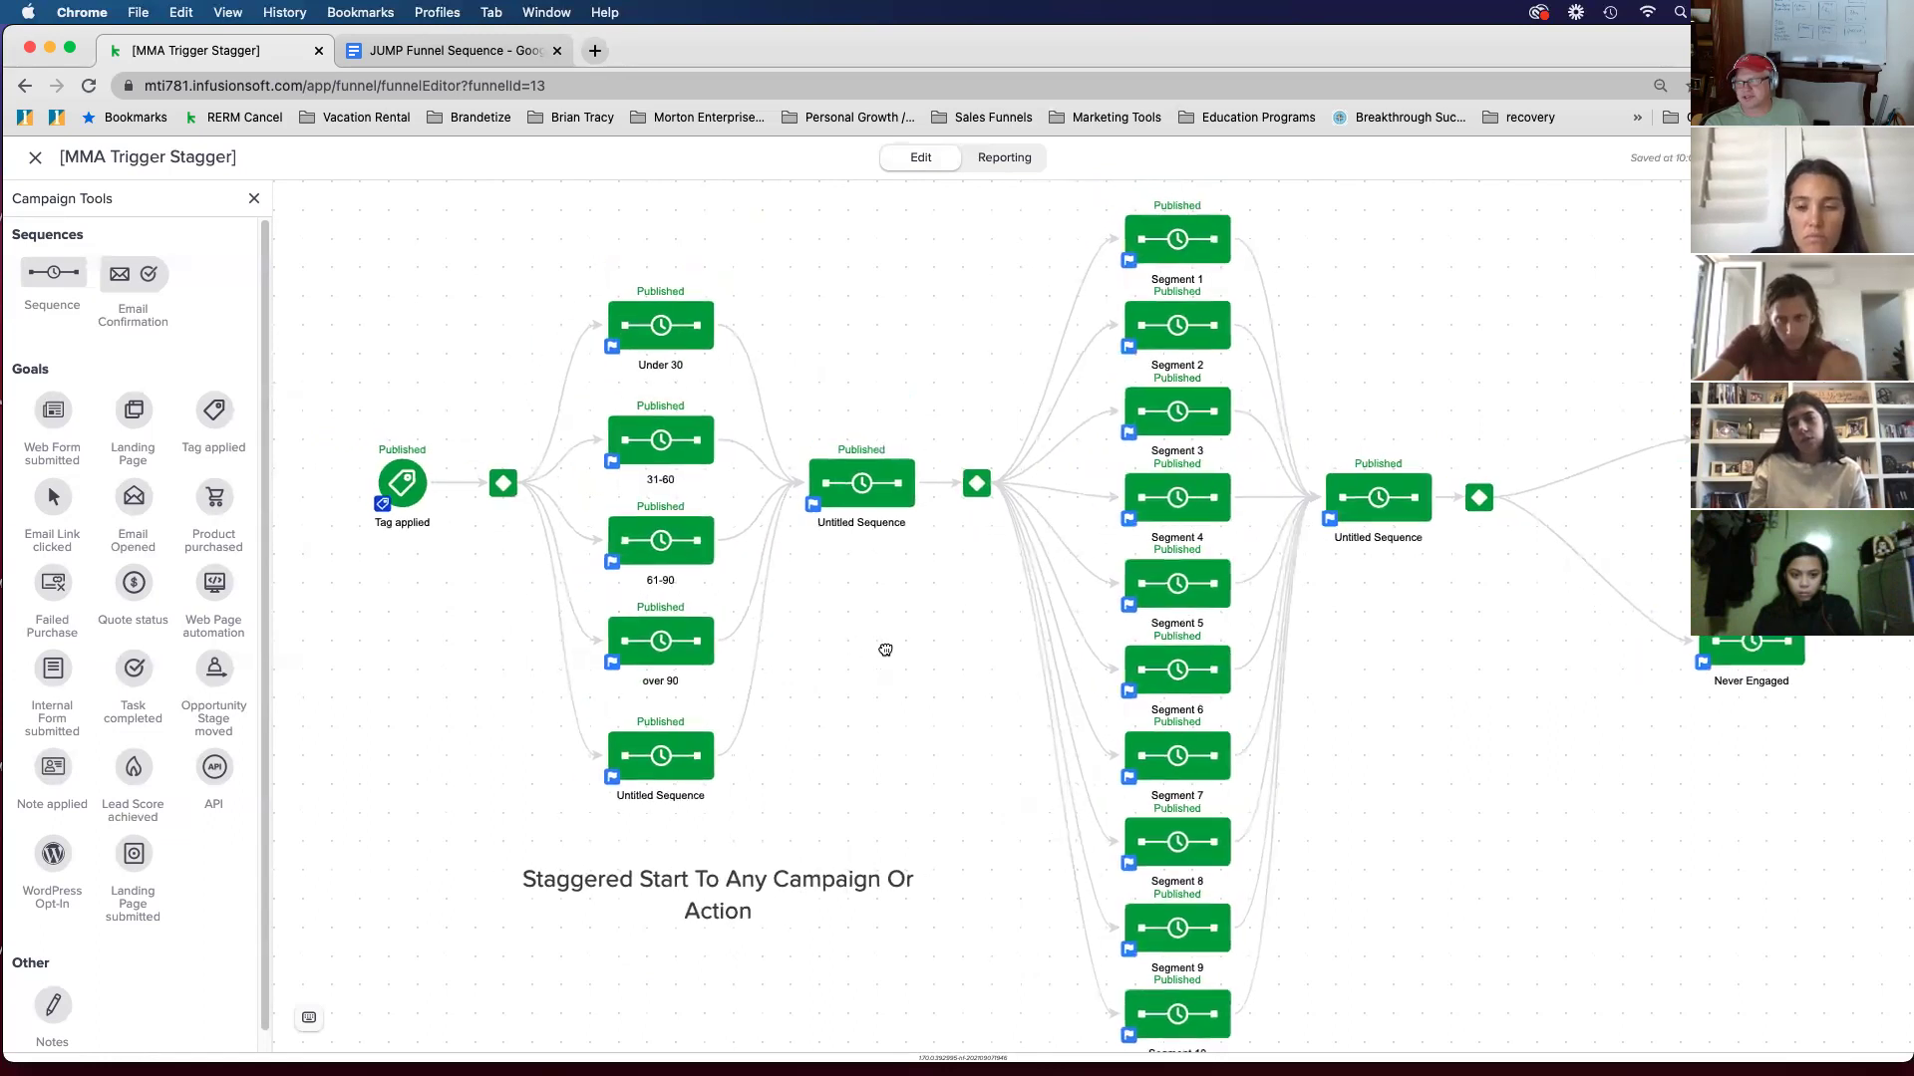
pyautogui.moveTo(829, 714); pyautogui.dragTo(770, 709)
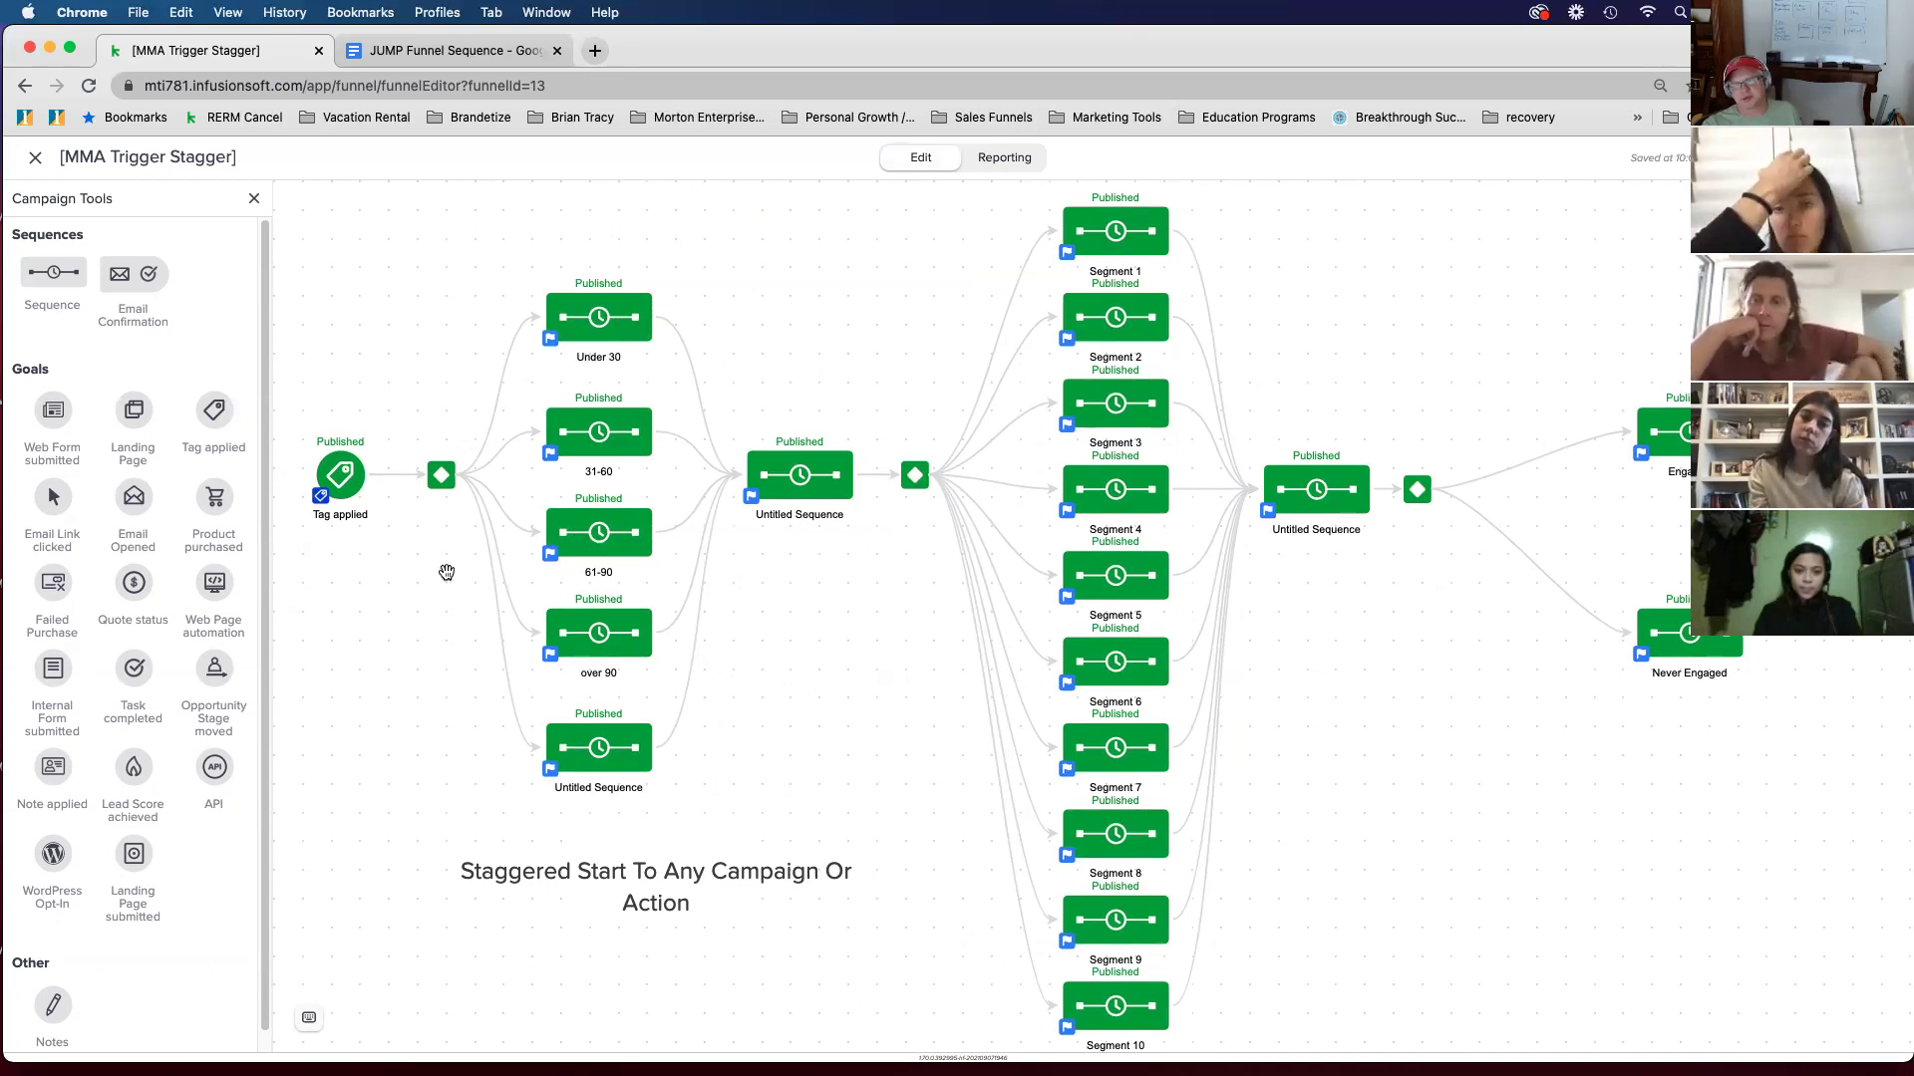
pyautogui.moveTo(416, 587); pyautogui.dragTo(421, 601)
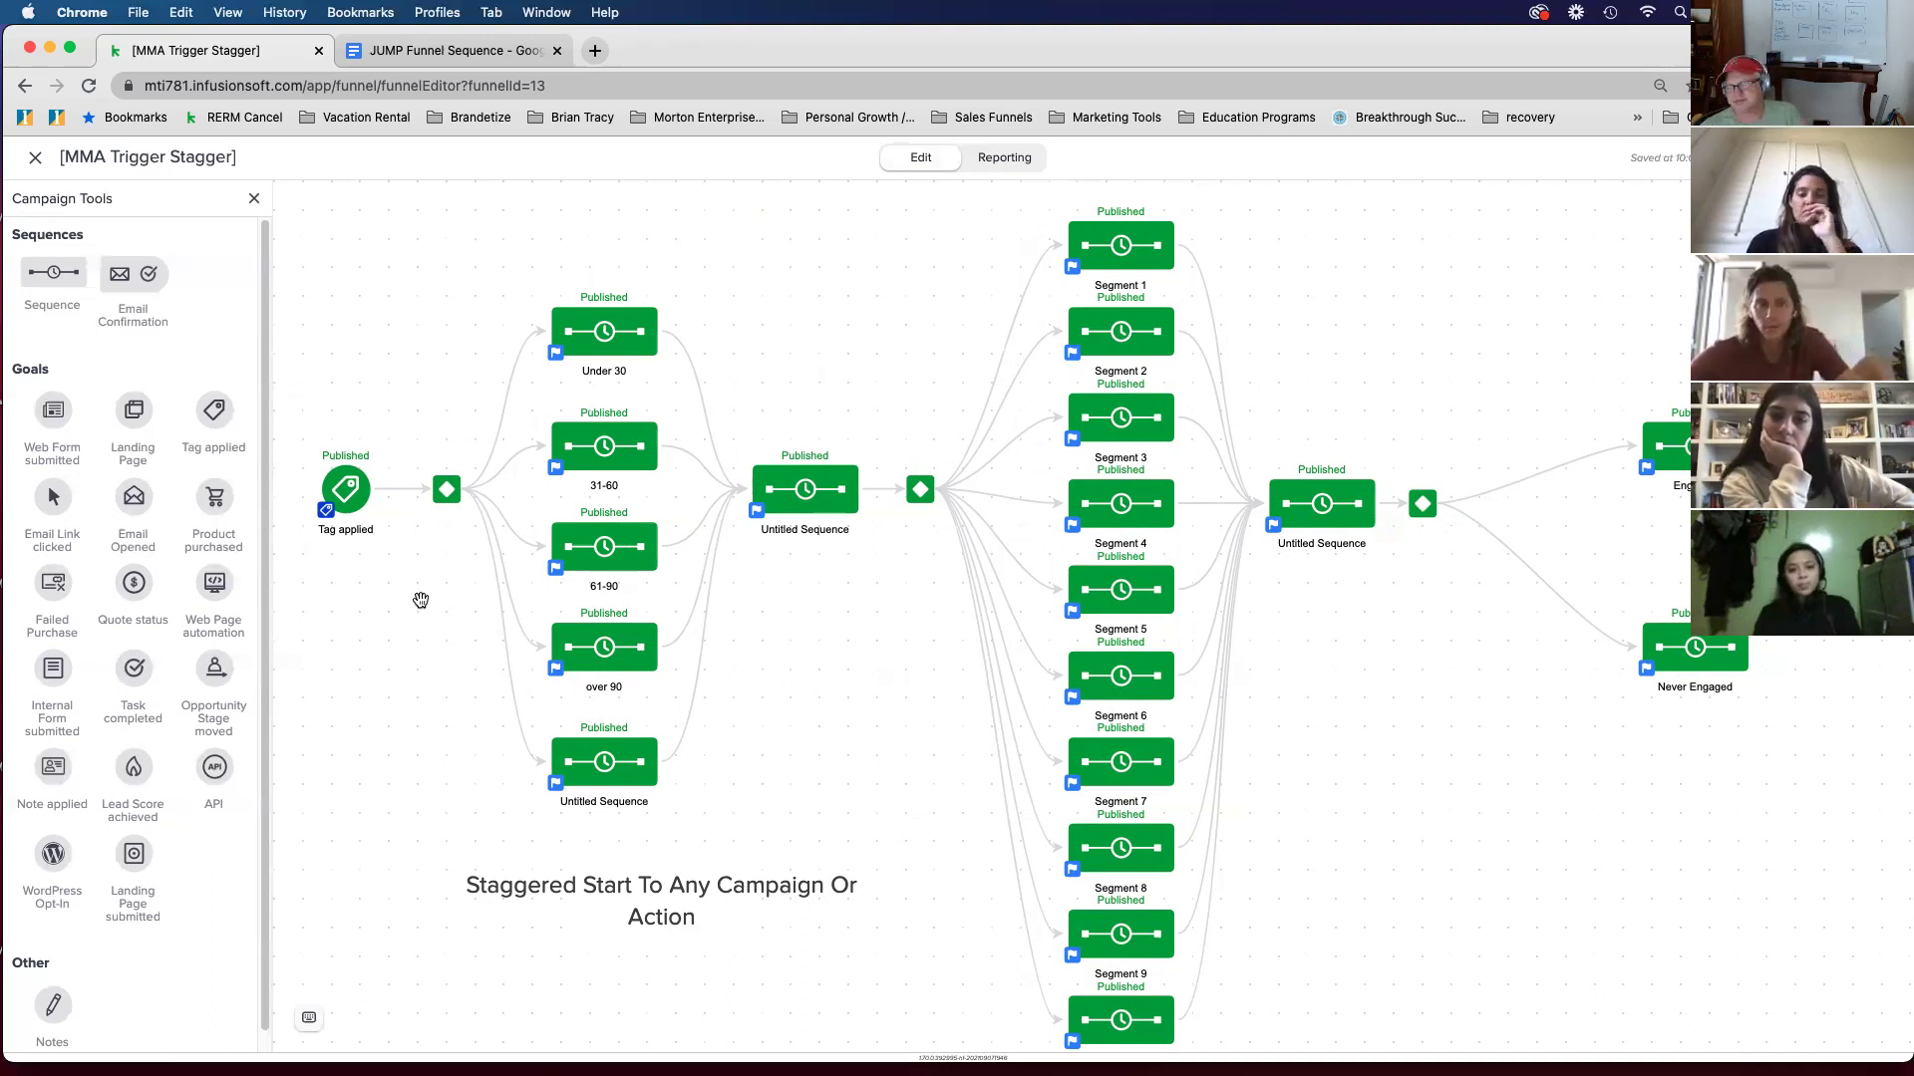
pyautogui.moveTo(416, 595); pyautogui.dragTo(424, 604)
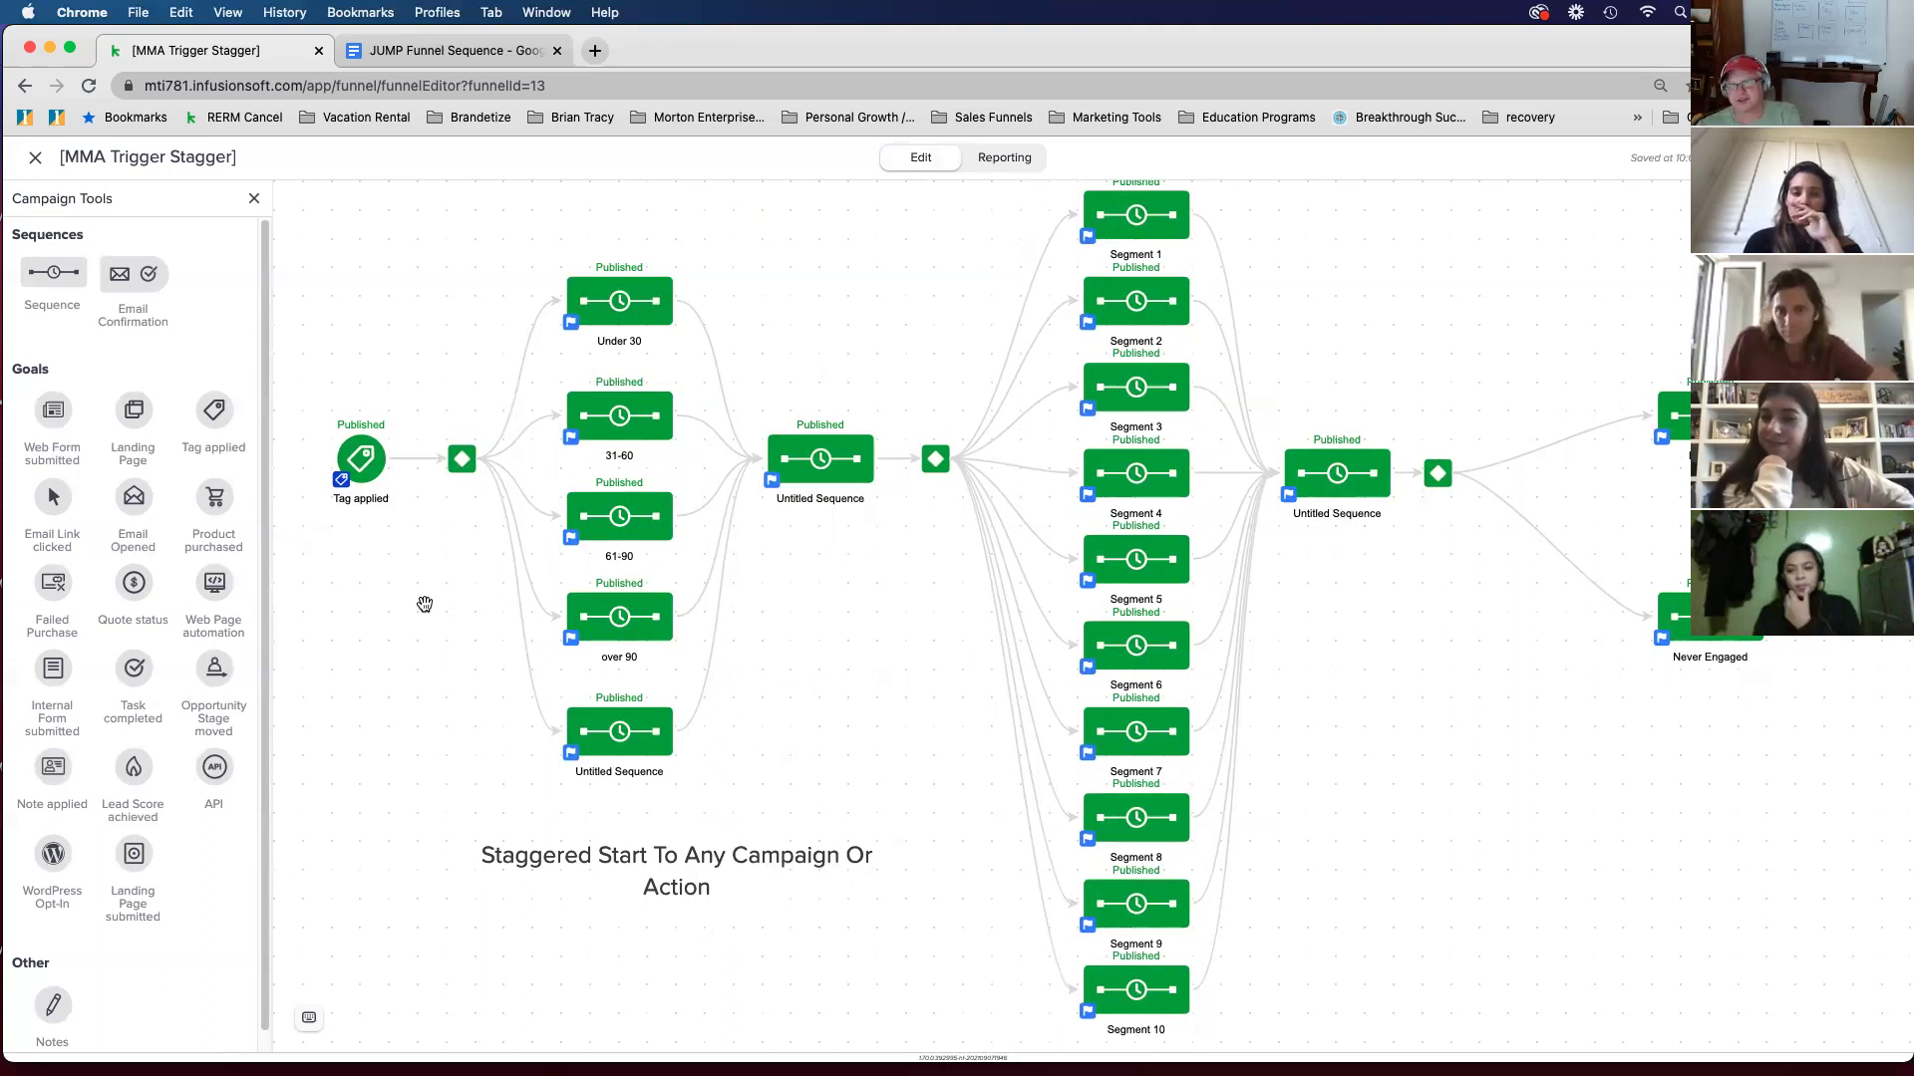
pyautogui.moveTo(414, 586); pyautogui.dragTo(434, 608)
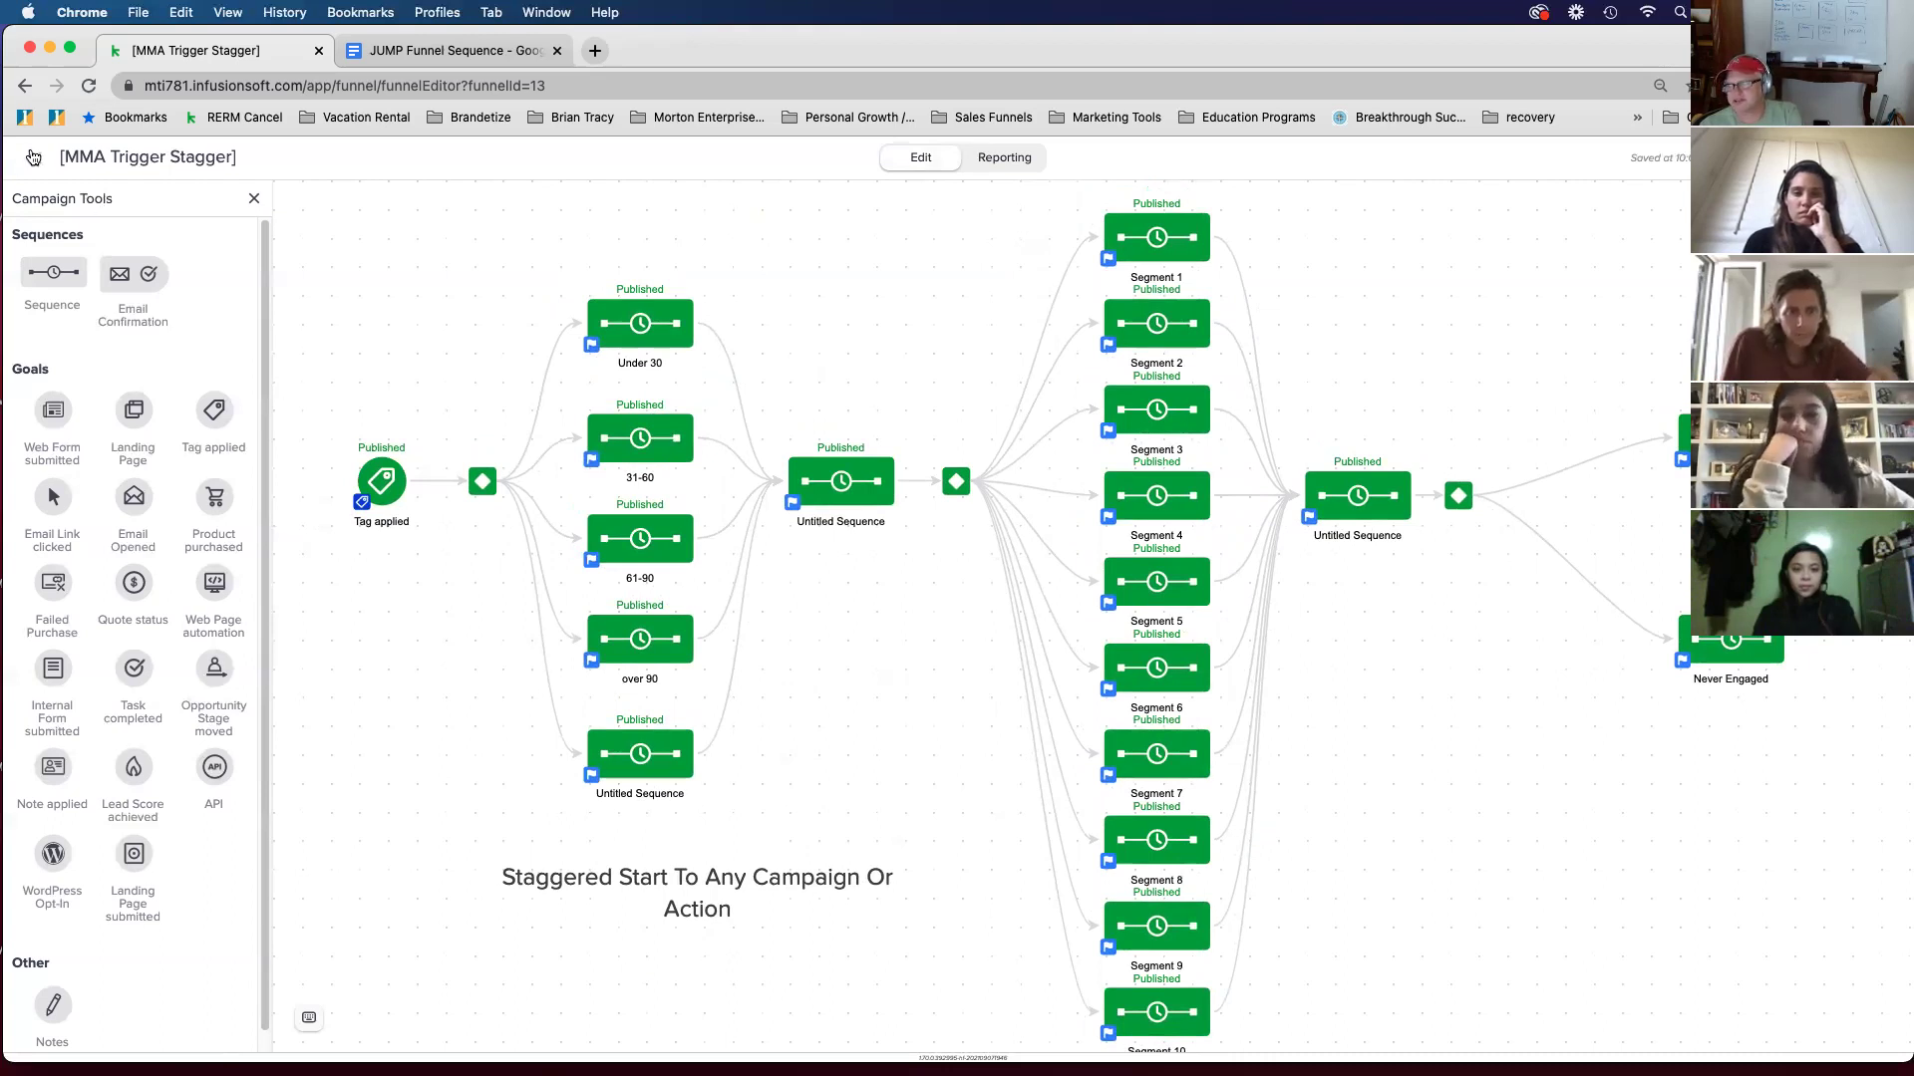
# Step: Leave the [MMA Trigger Stagger] campaign and look through the list of campaigns
pyautogui.click(33, 157)
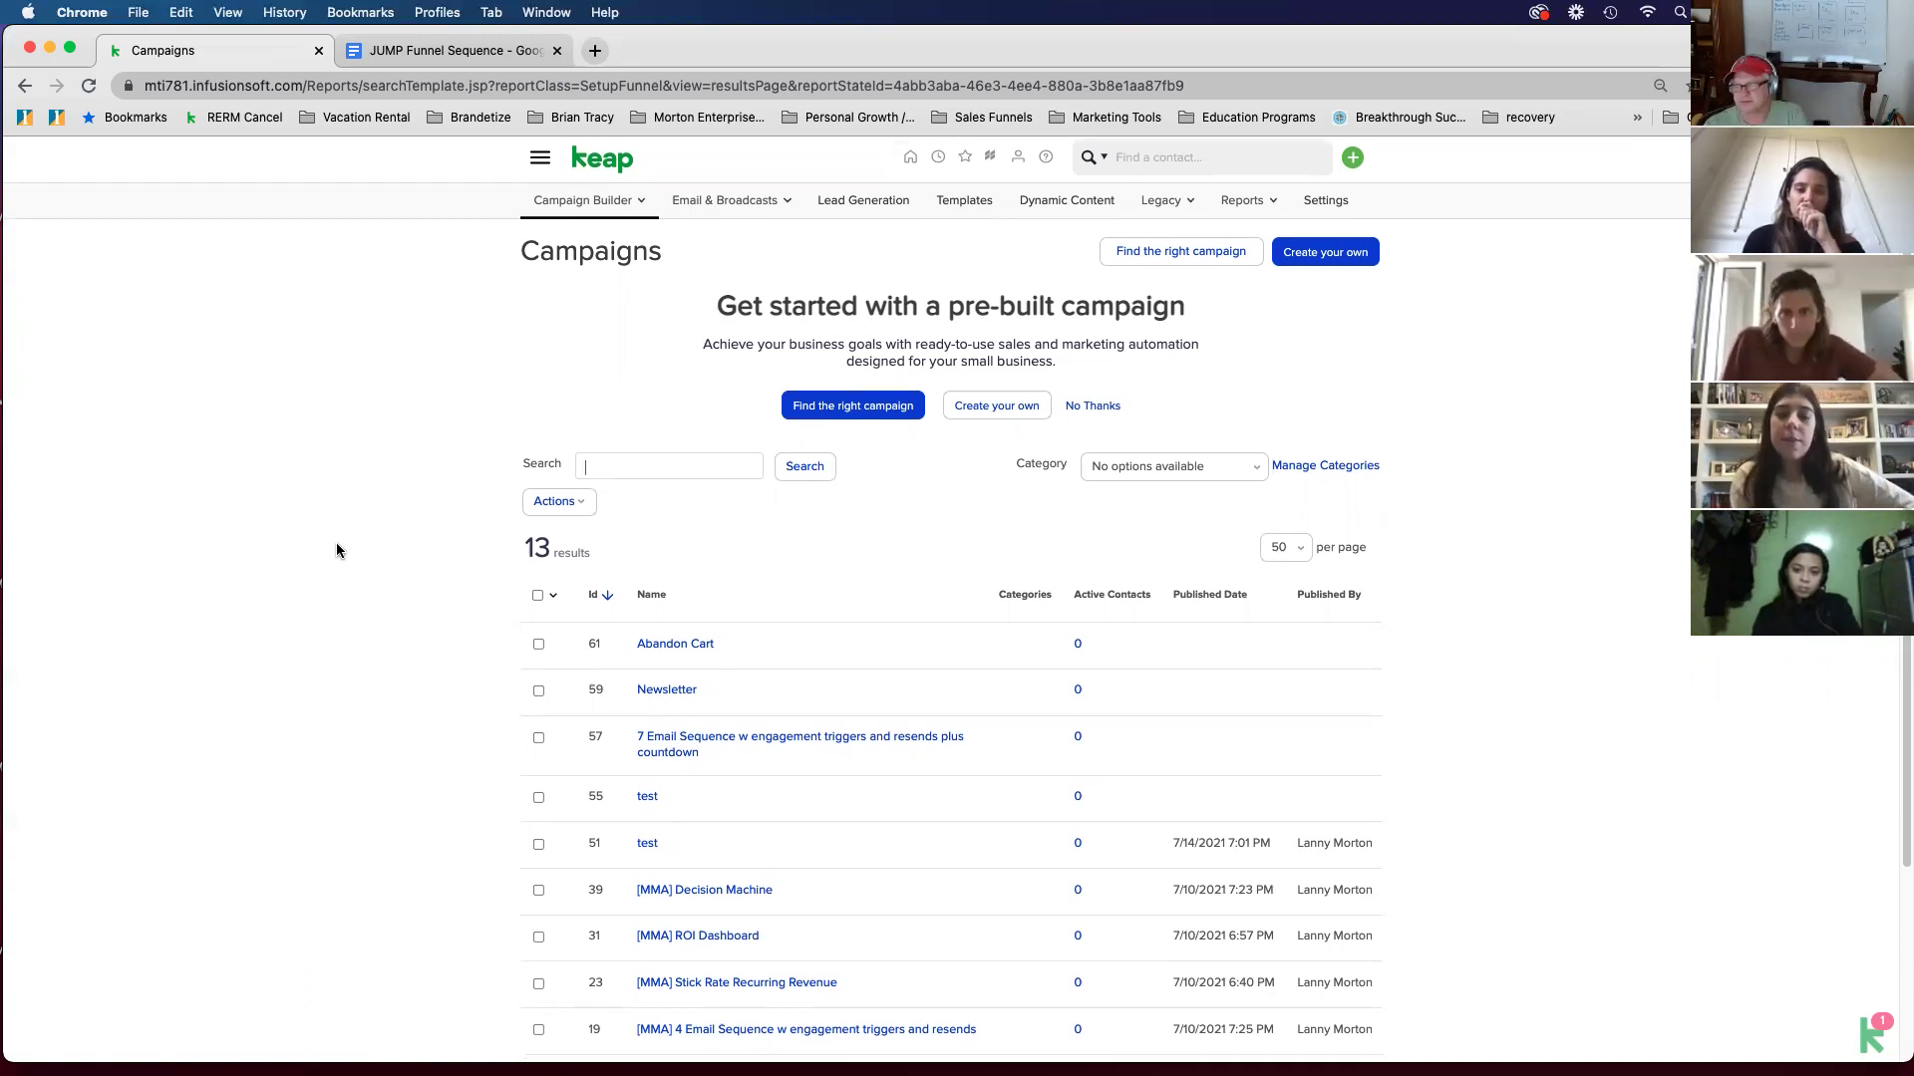
pyautogui.scroll(-1, 337, 550)
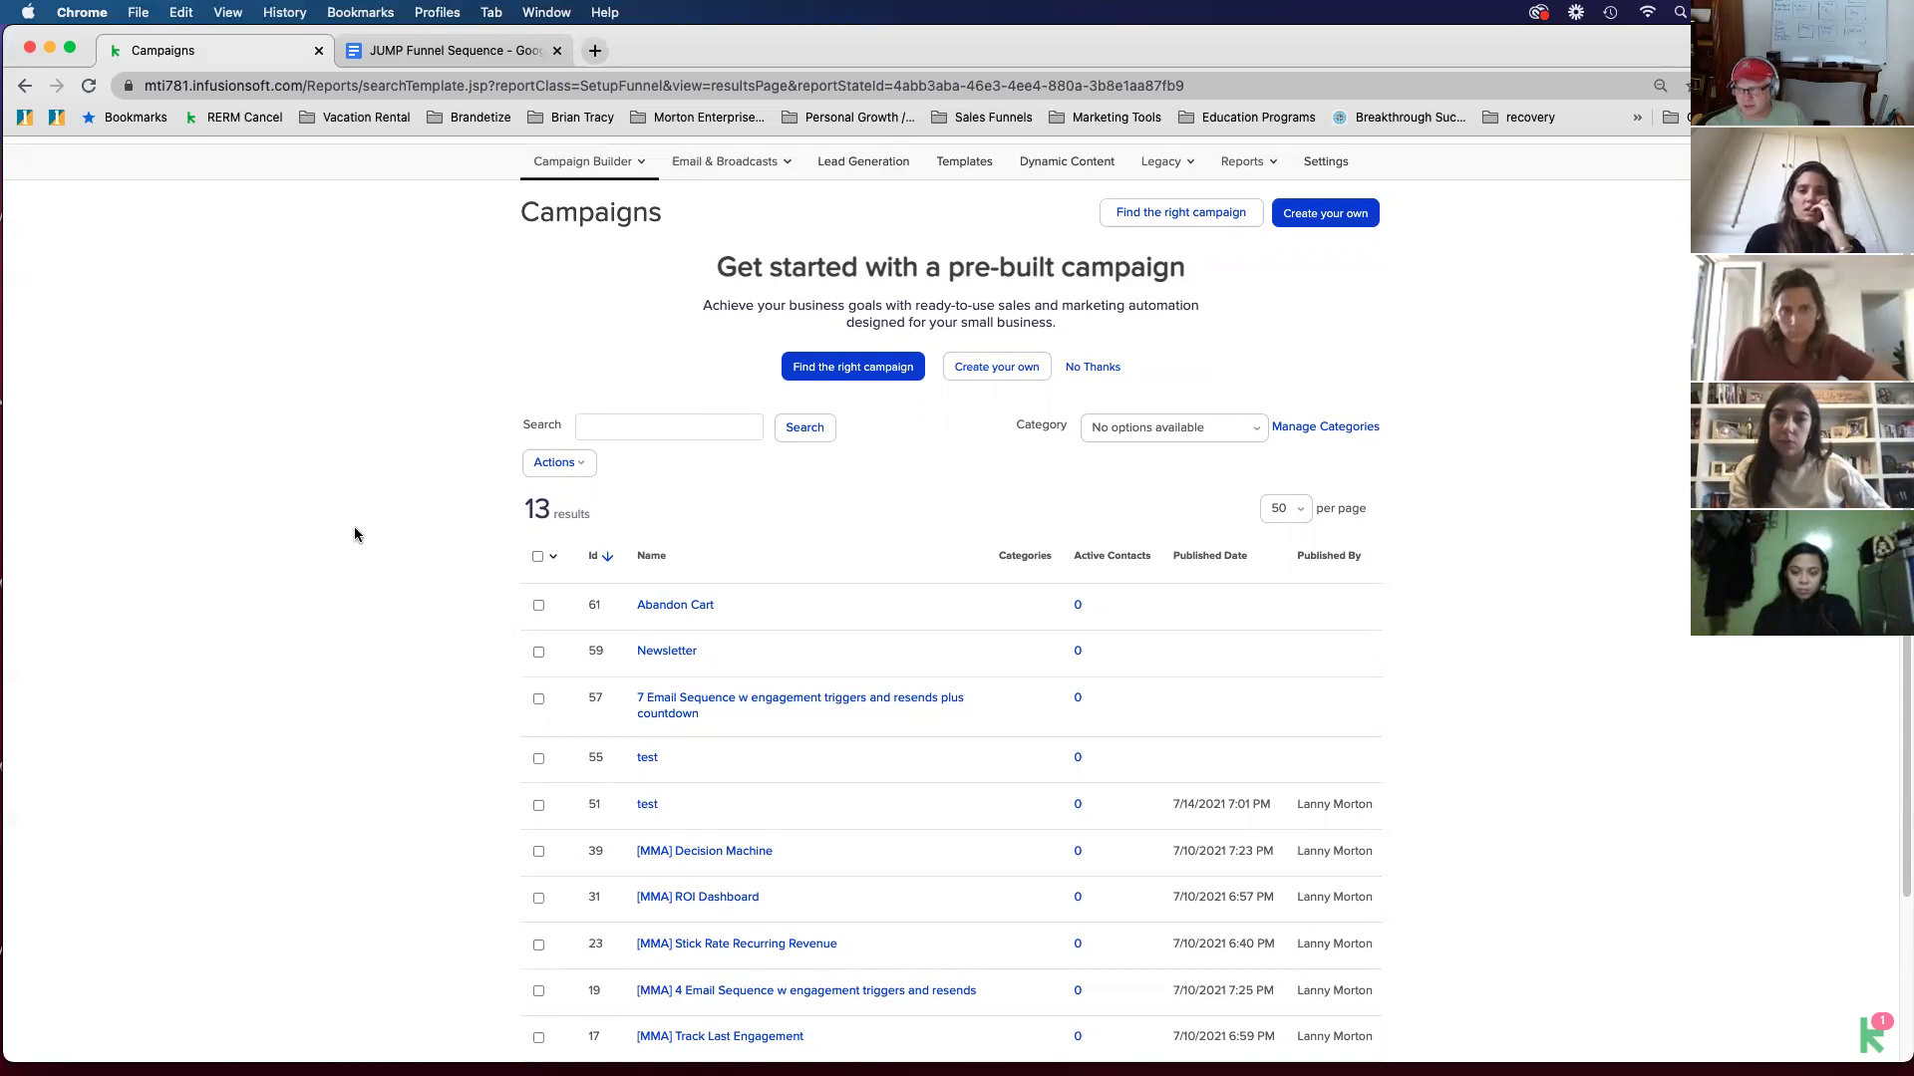
pyautogui.scroll(-1, 397, 527)
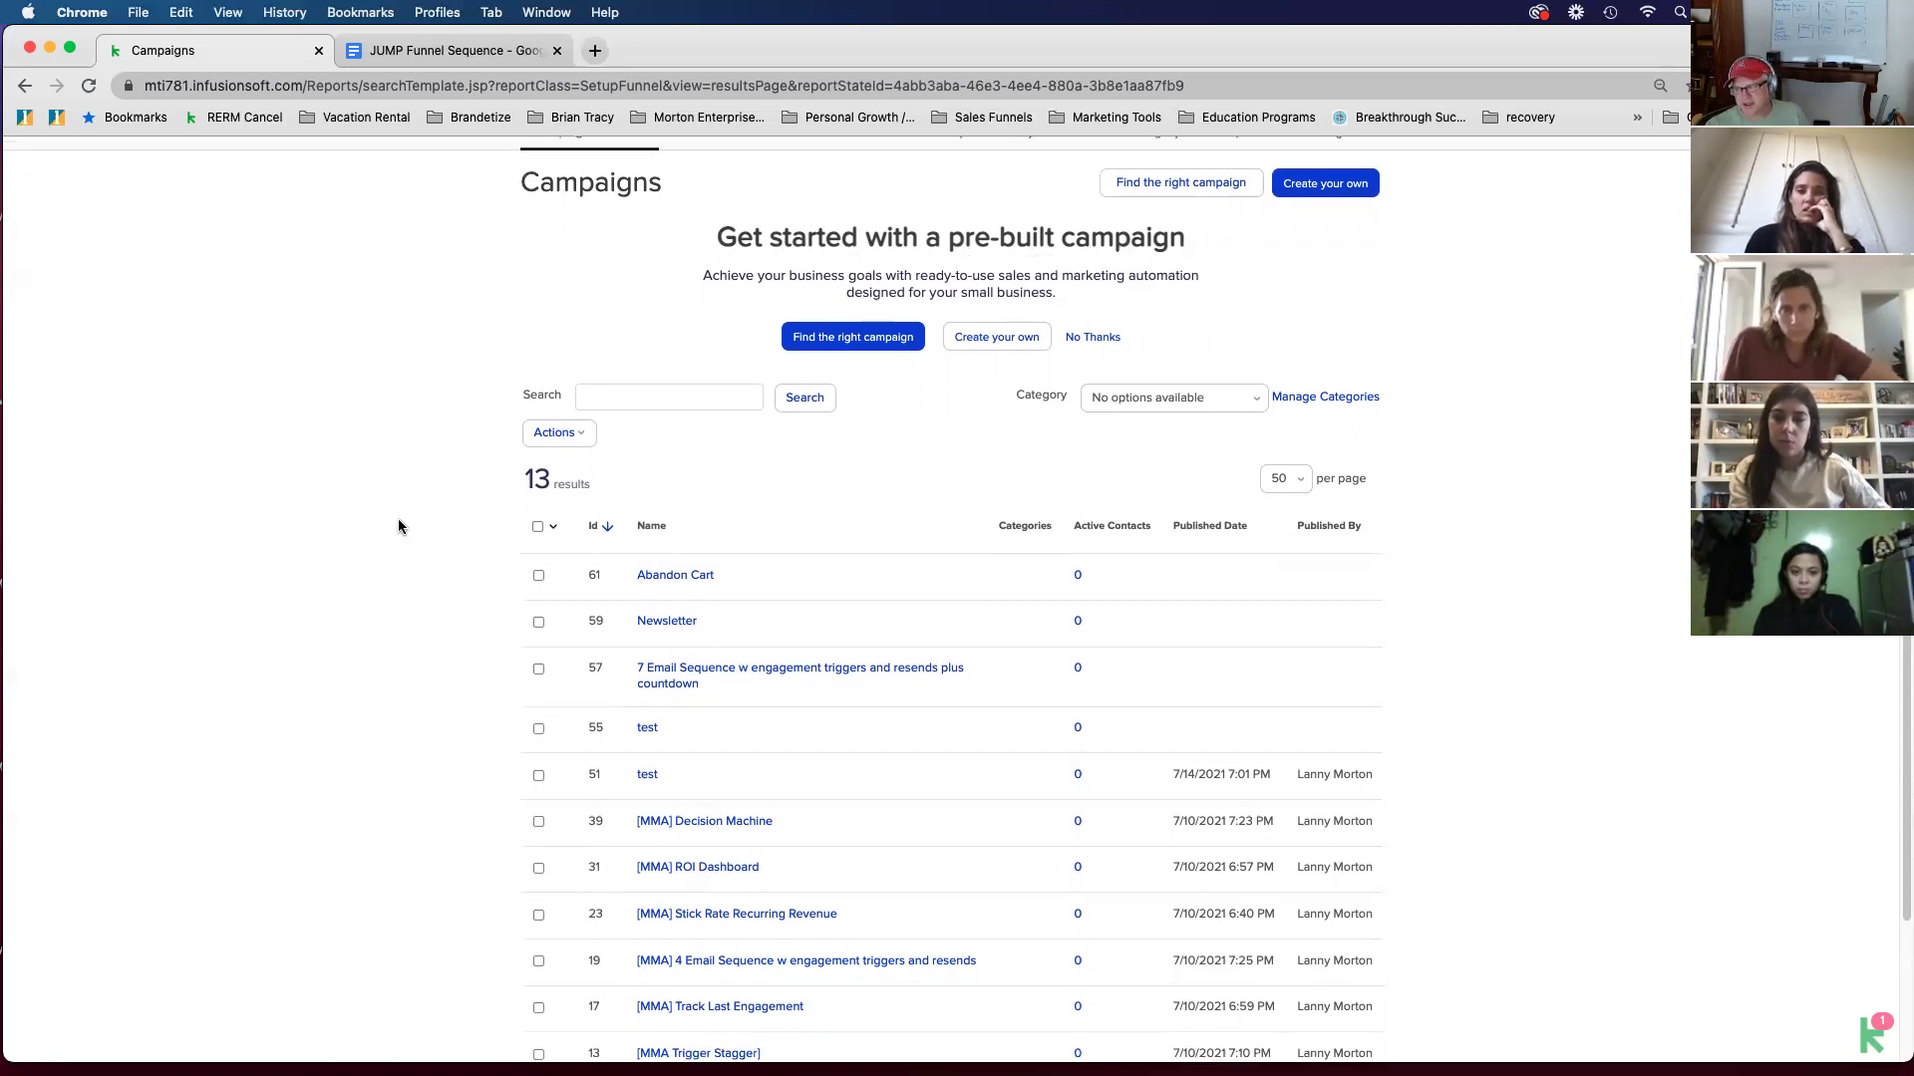
pyautogui.scroll(-1, 398, 526)
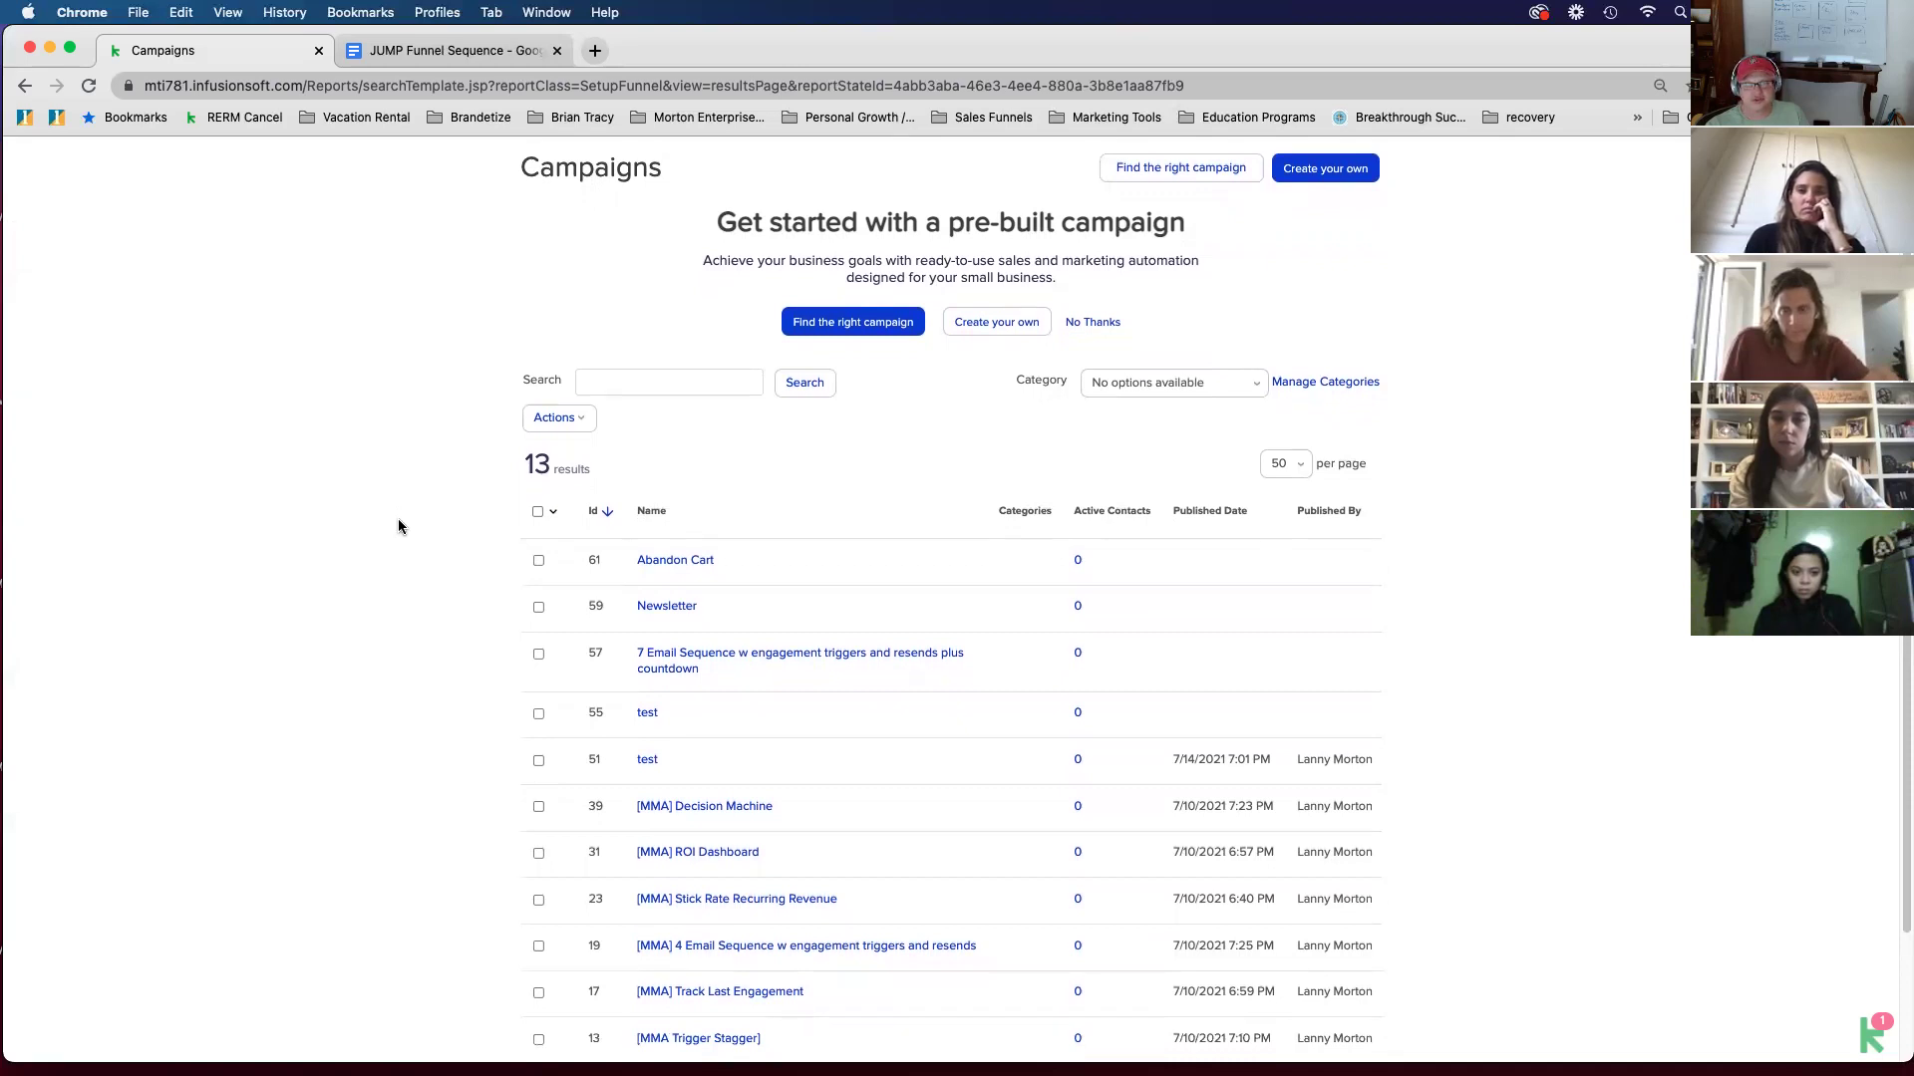
pyautogui.scroll(-2, 397, 526)
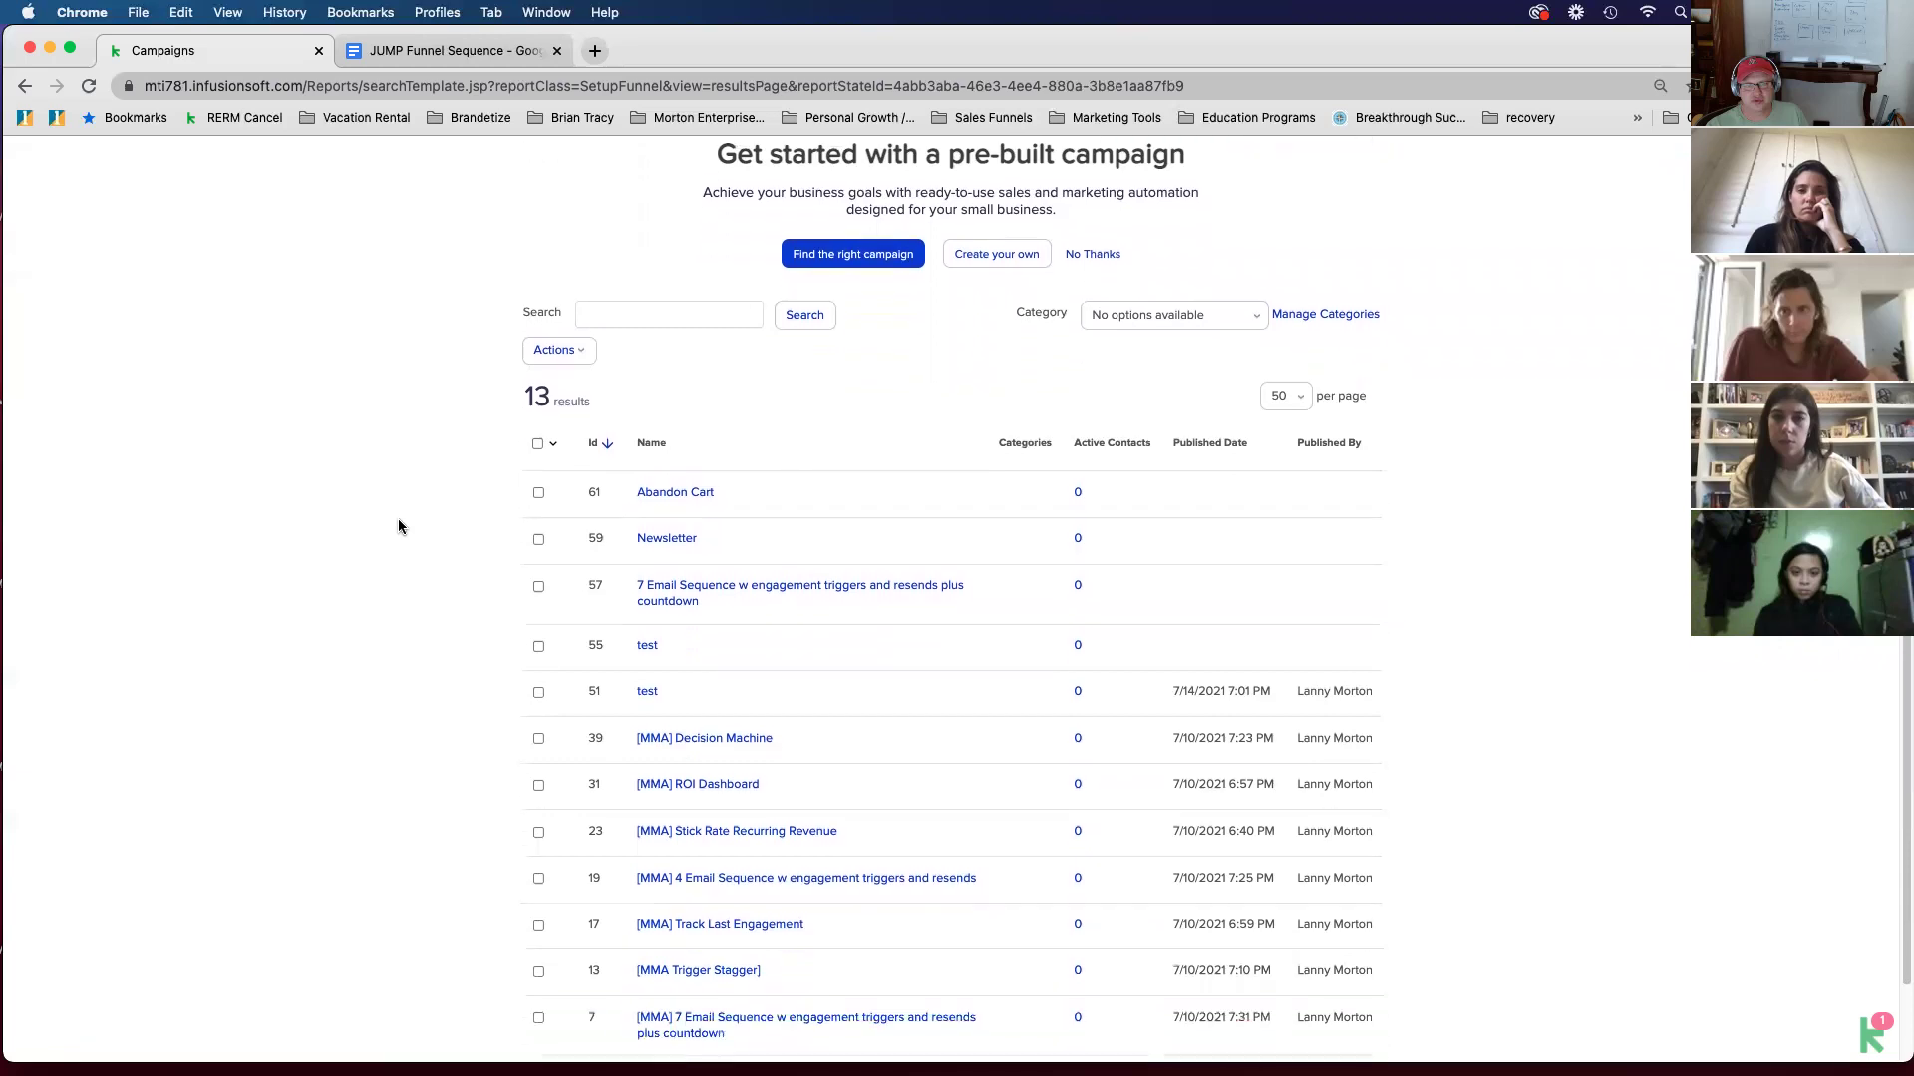
pyautogui.scroll(3, 398, 527)
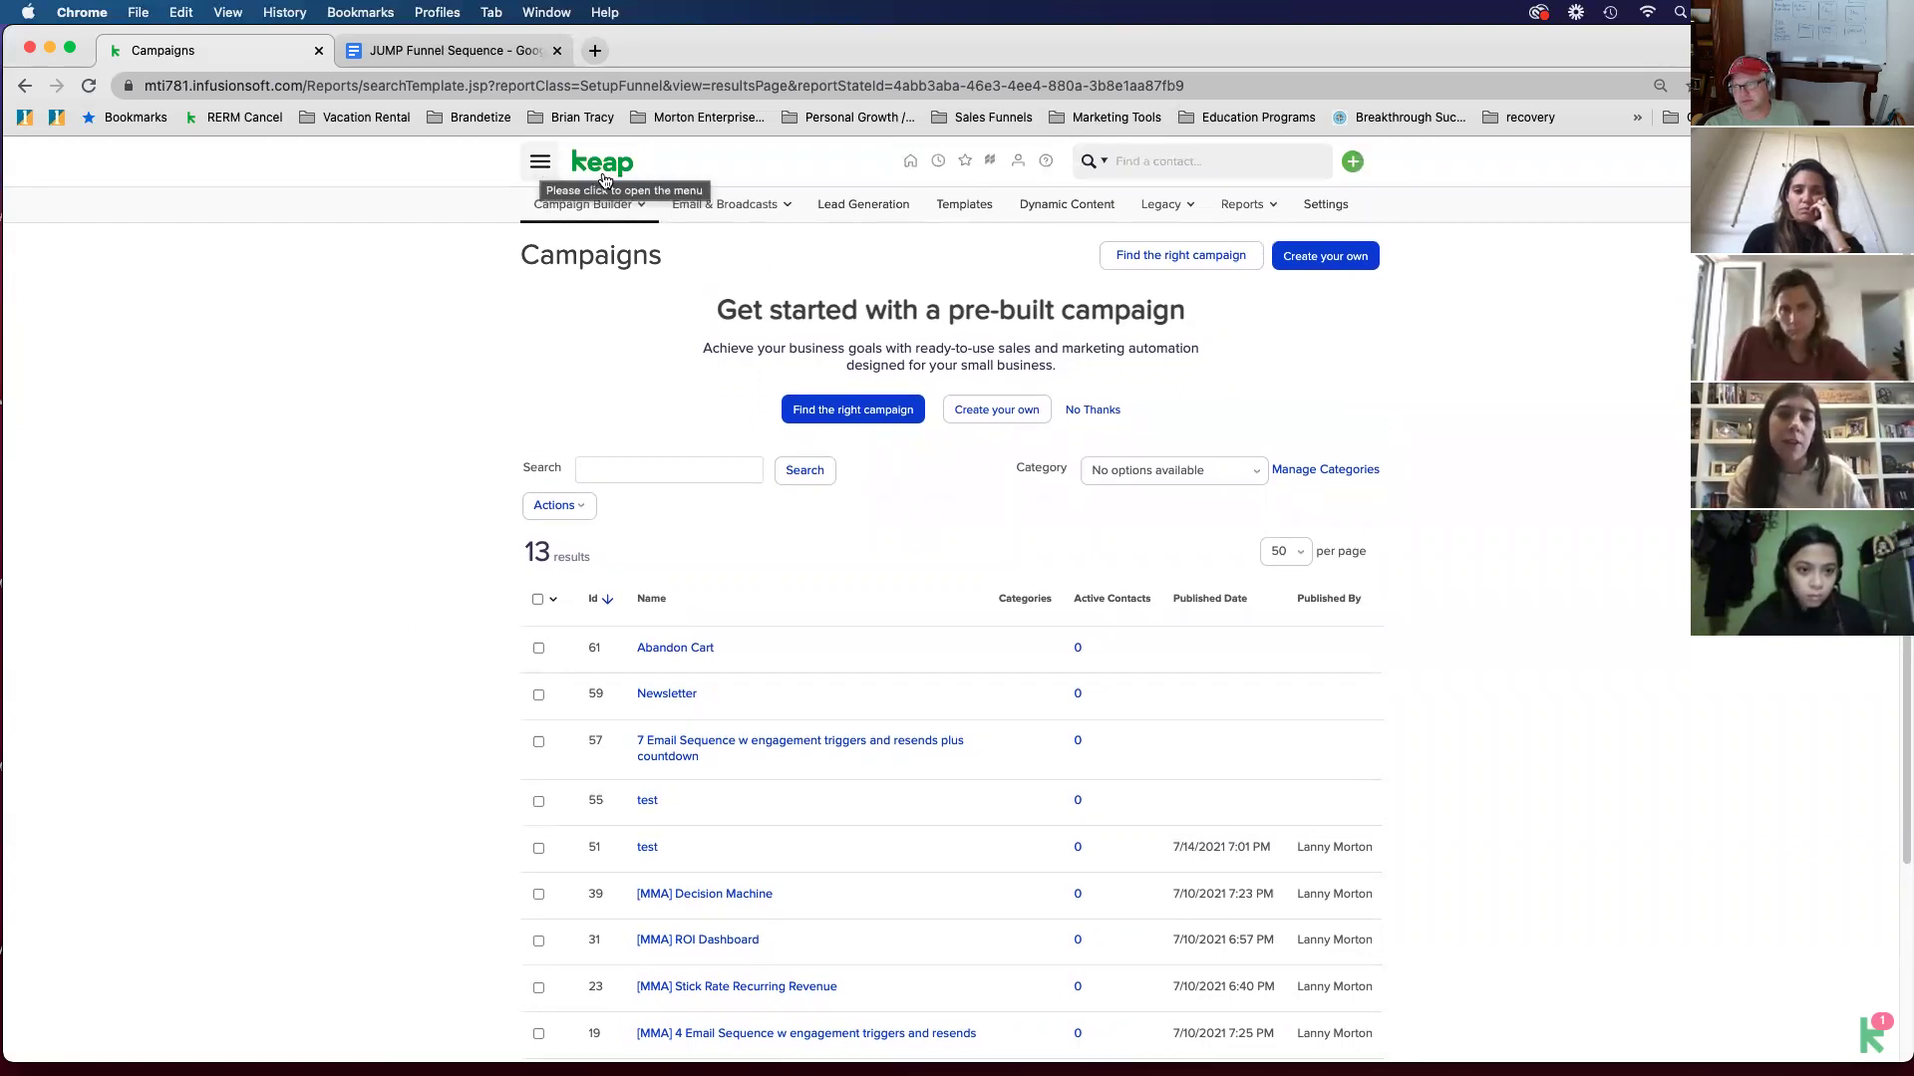
# Step: Start a new email broadcast using the Announcement template from the gallery
pyautogui.click(722, 207)
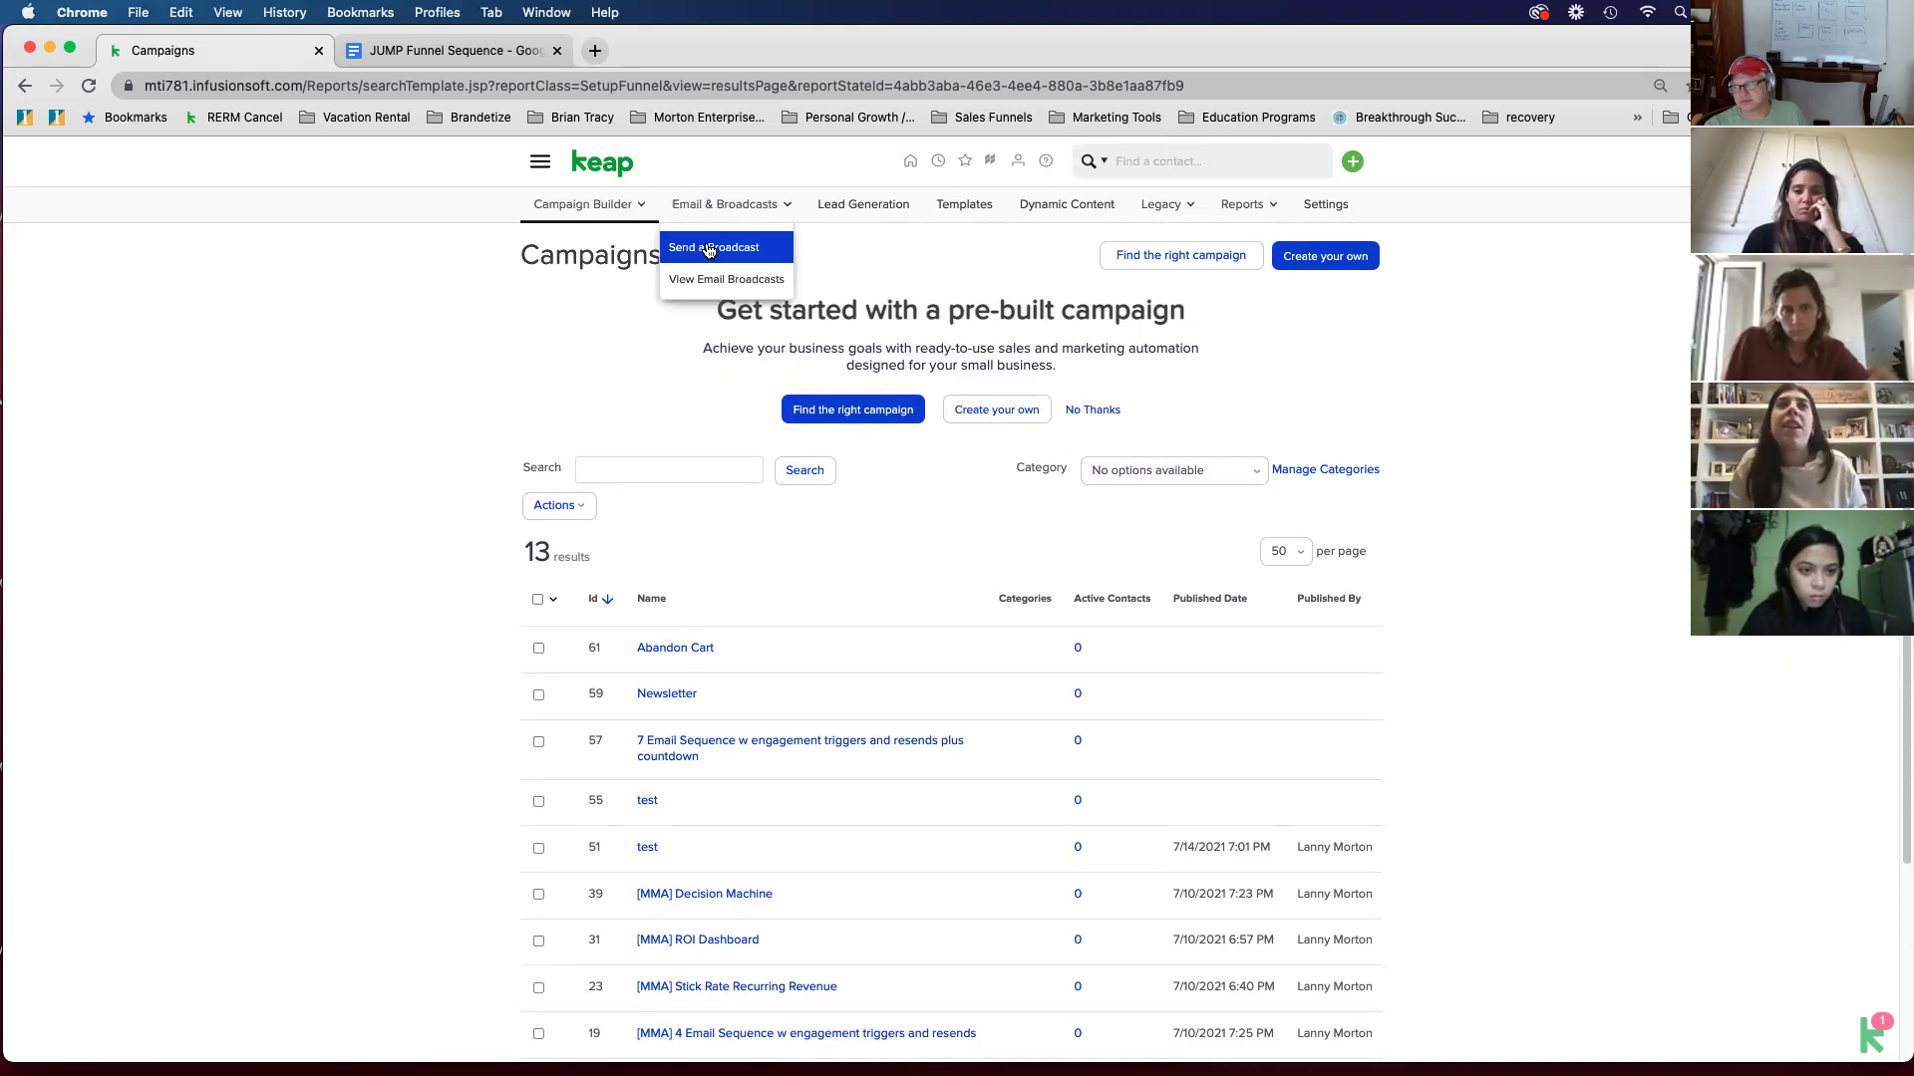
pyautogui.click(706, 250)
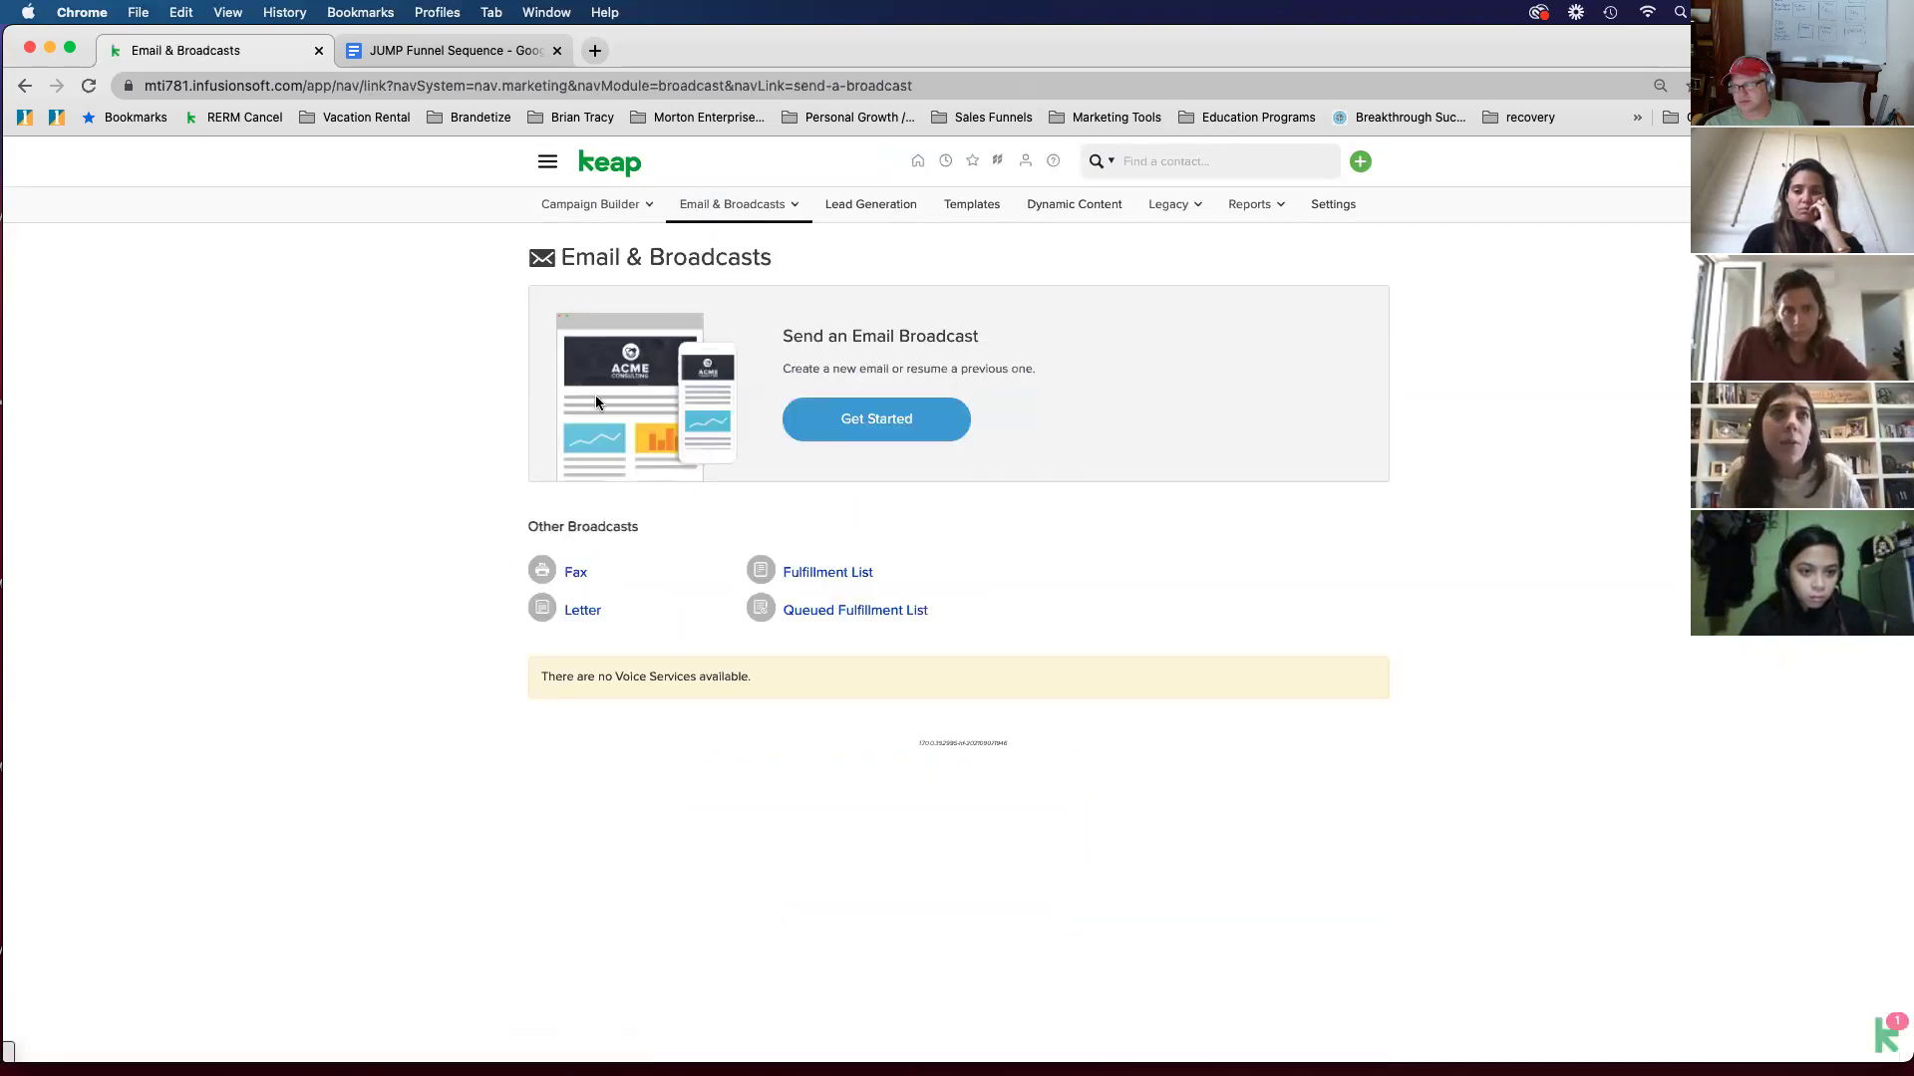
pyautogui.click(869, 419)
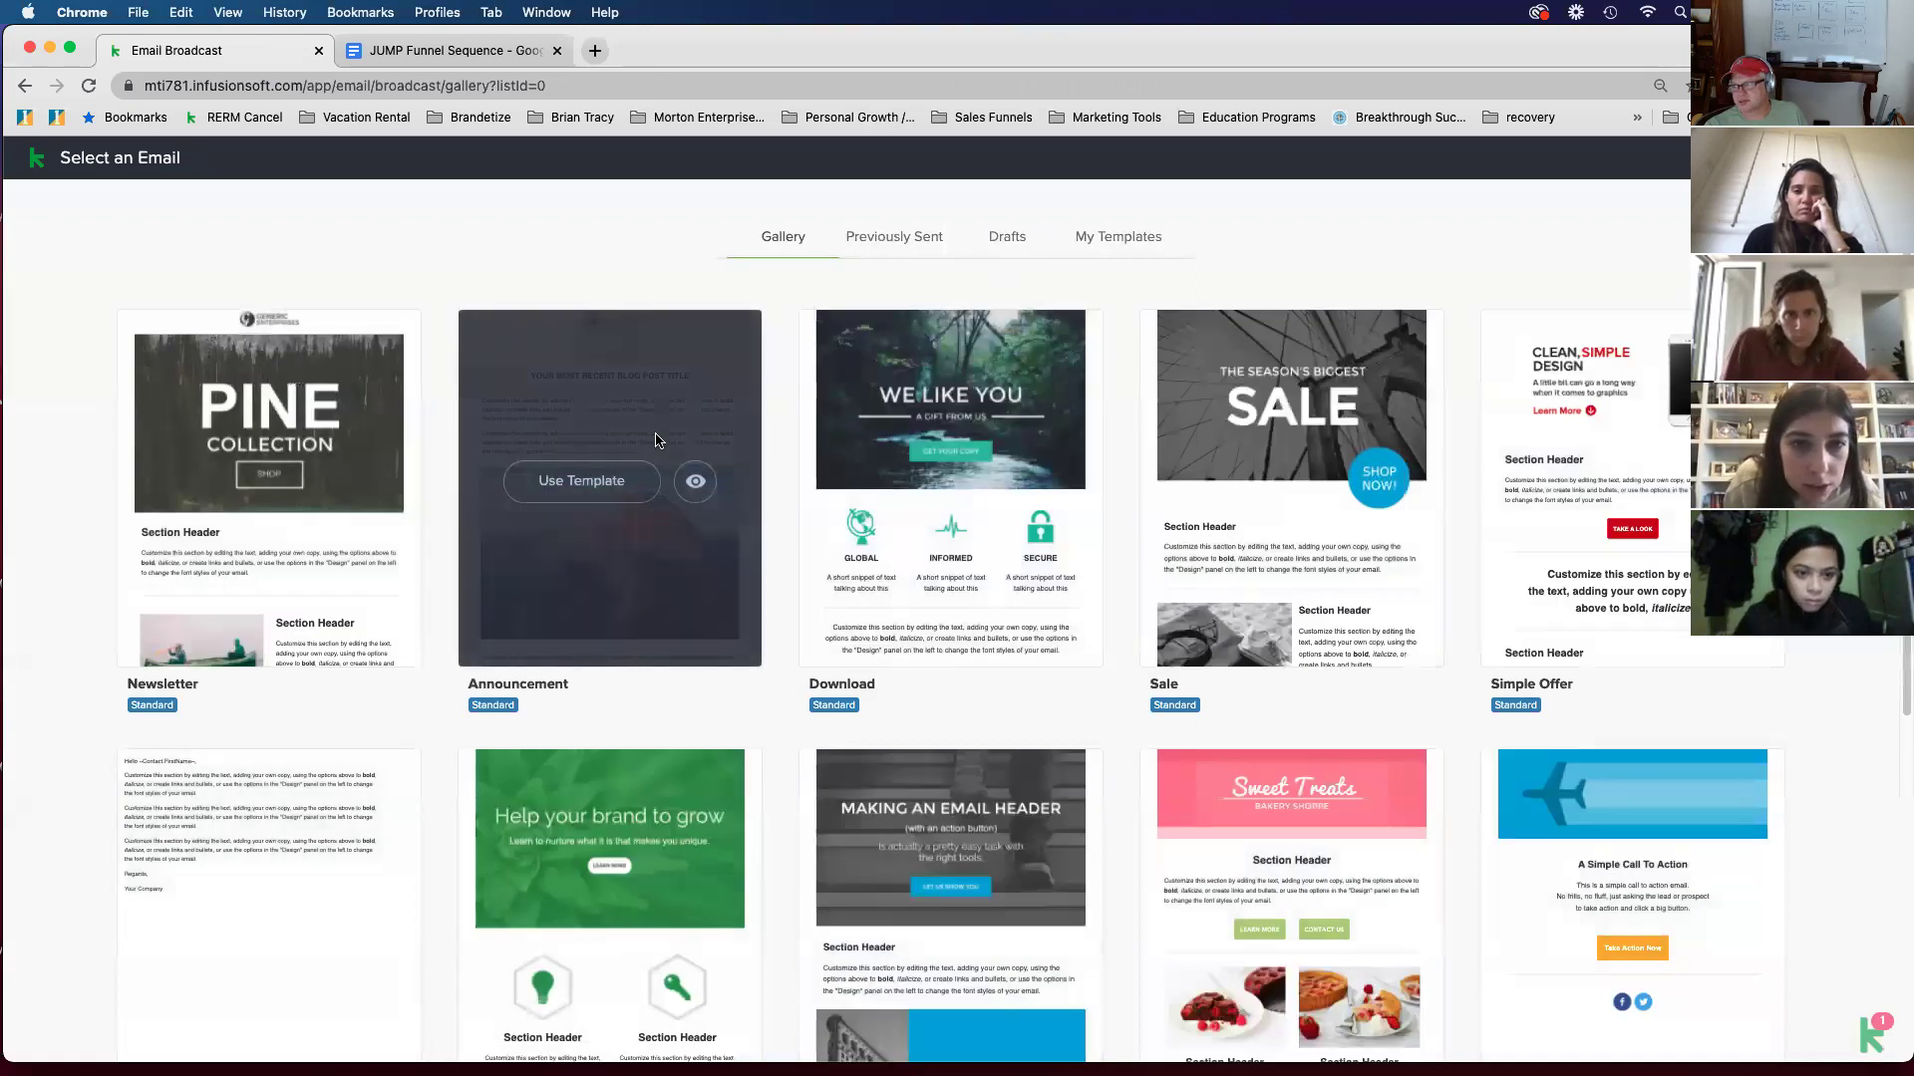
pyautogui.click(628, 475)
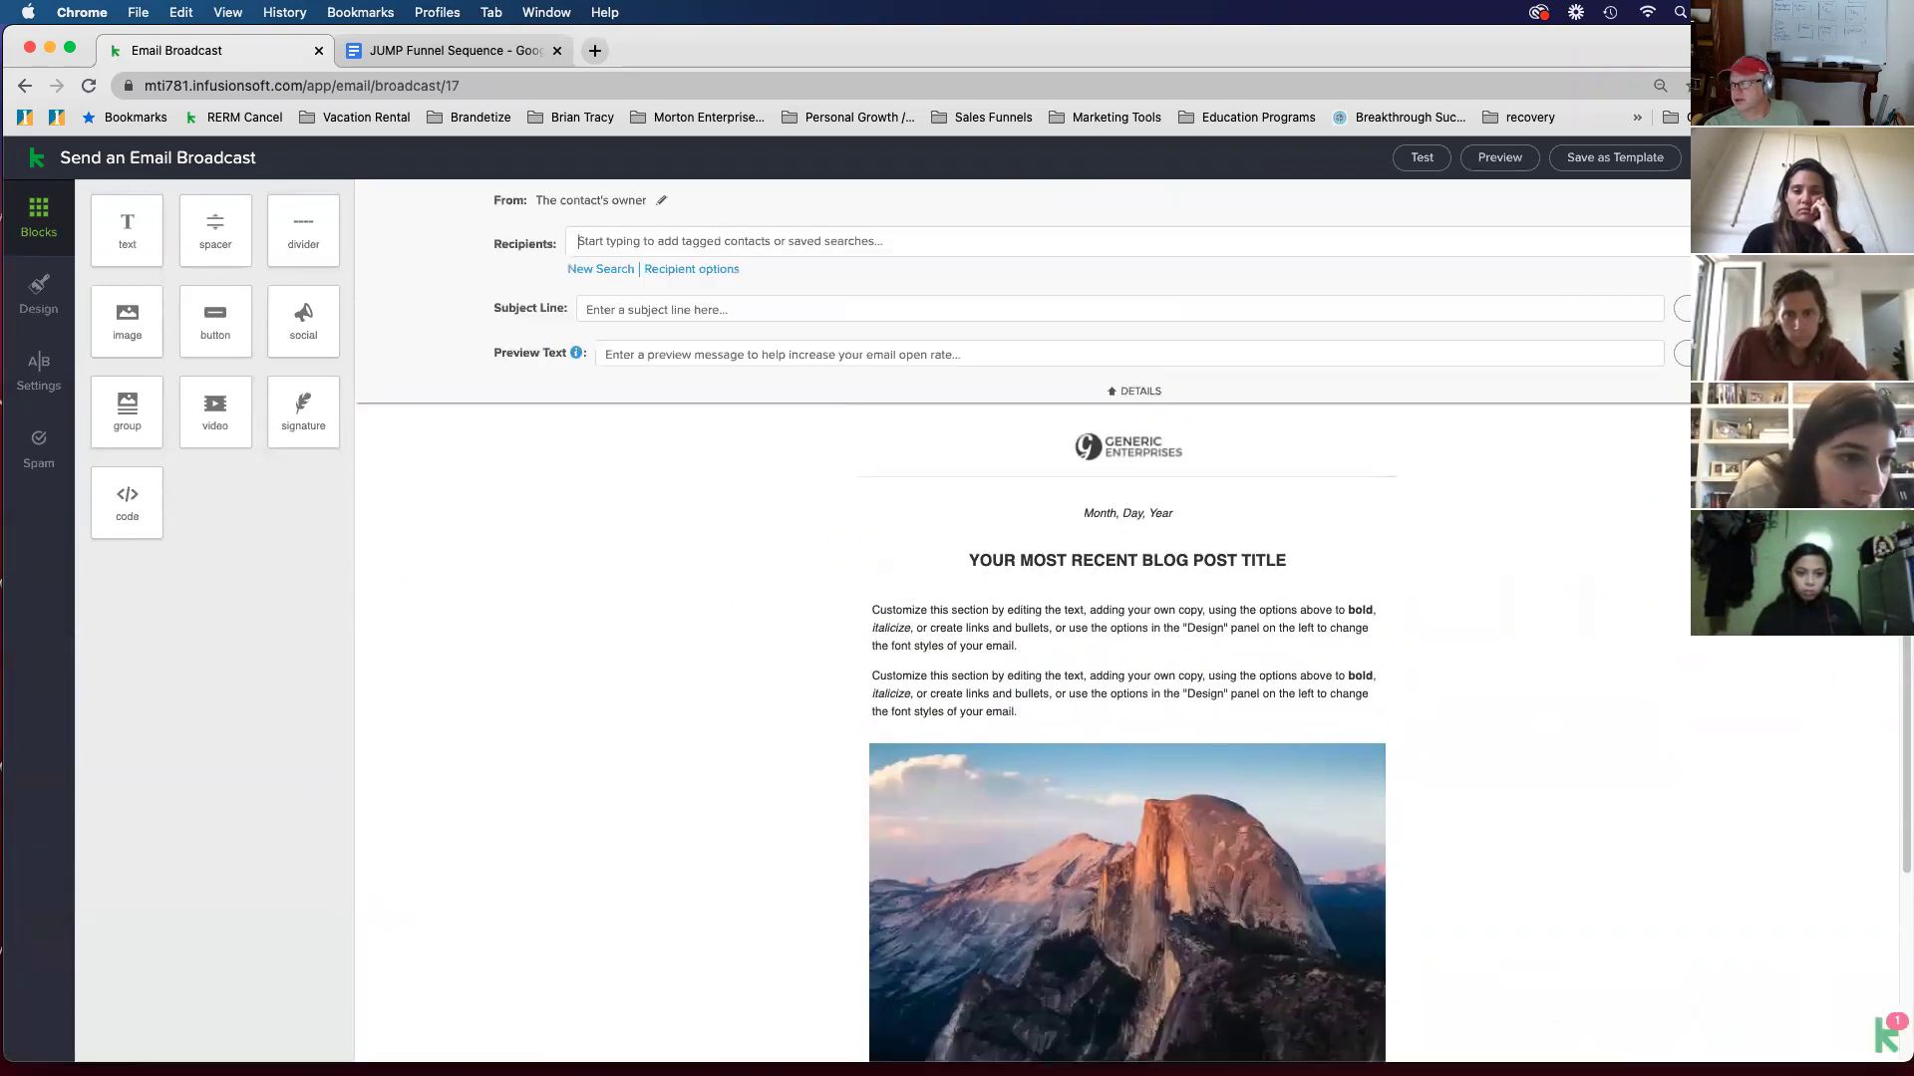
# Step: View the broadcast's A/B test settings, then exit the email editor and the template gallery
pyautogui.click(37, 375)
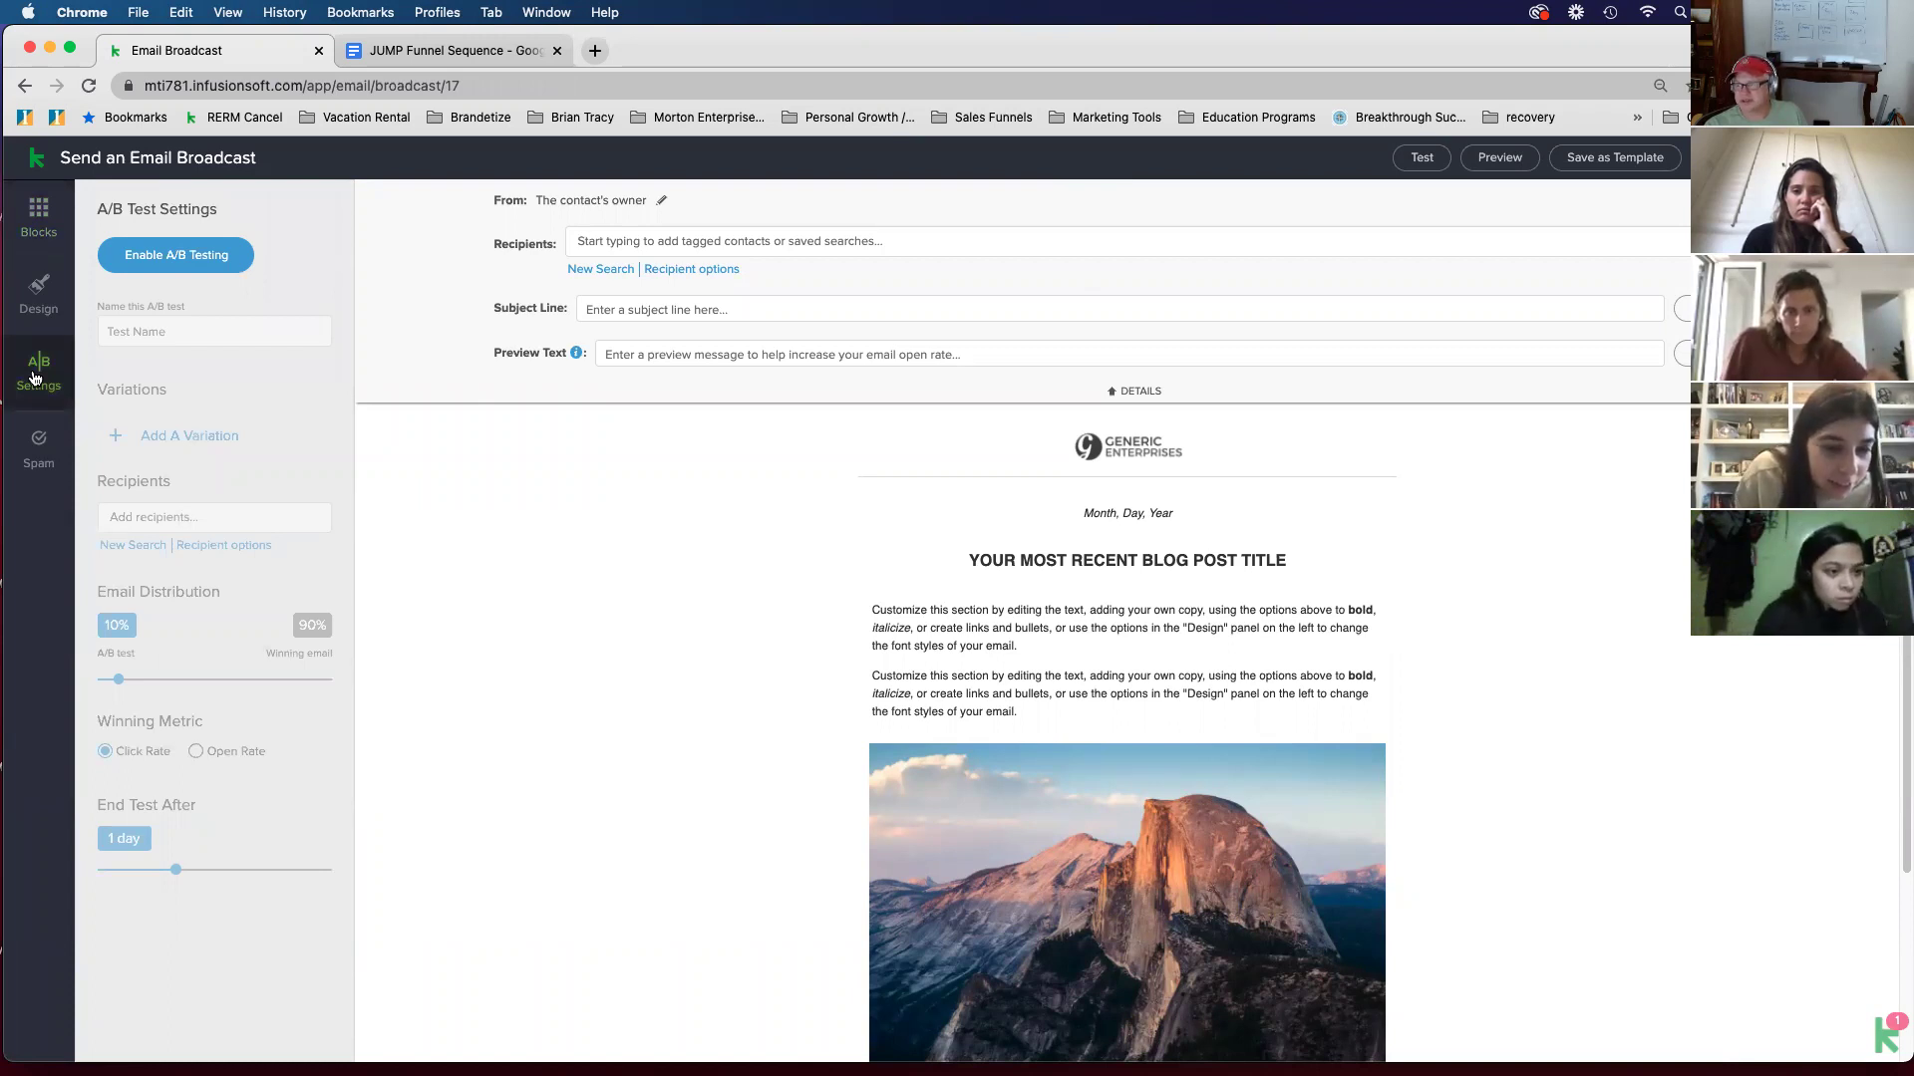
pyautogui.click(1877, 158)
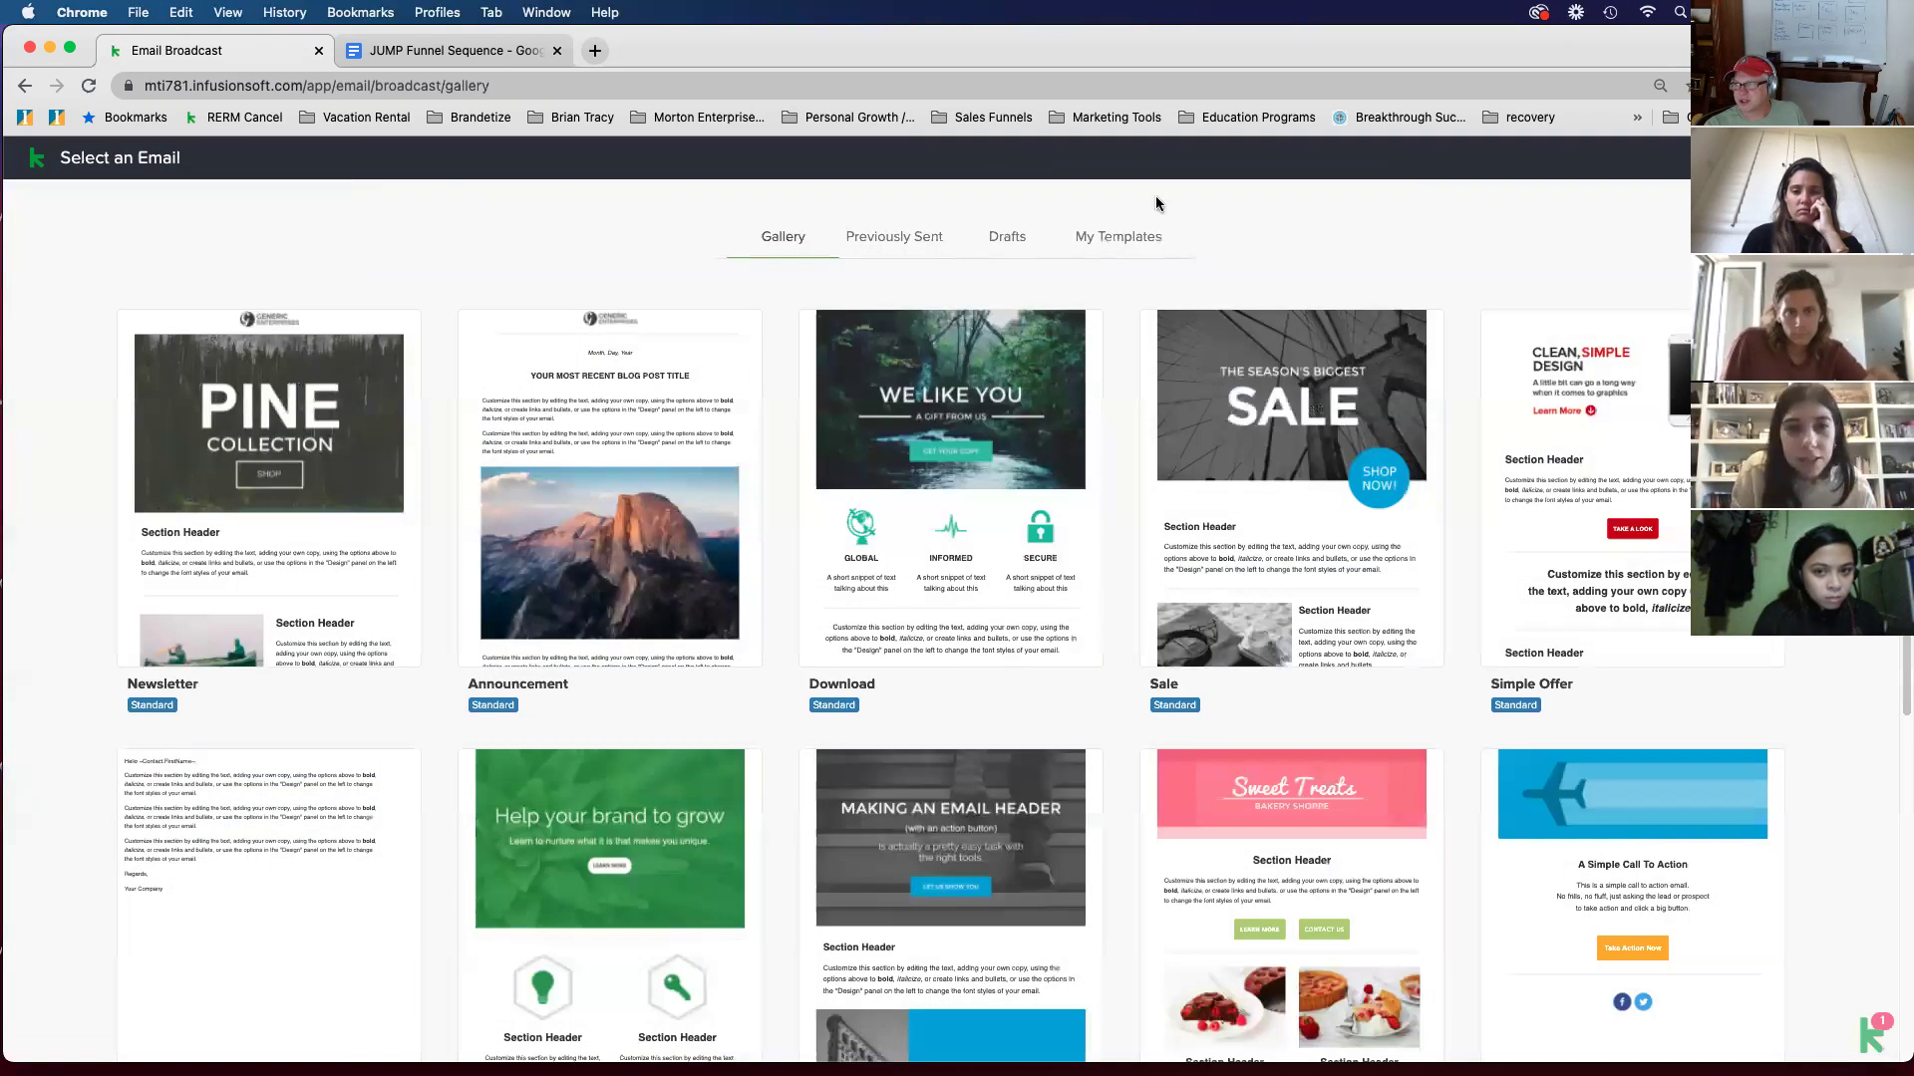
pyautogui.click(1878, 157)
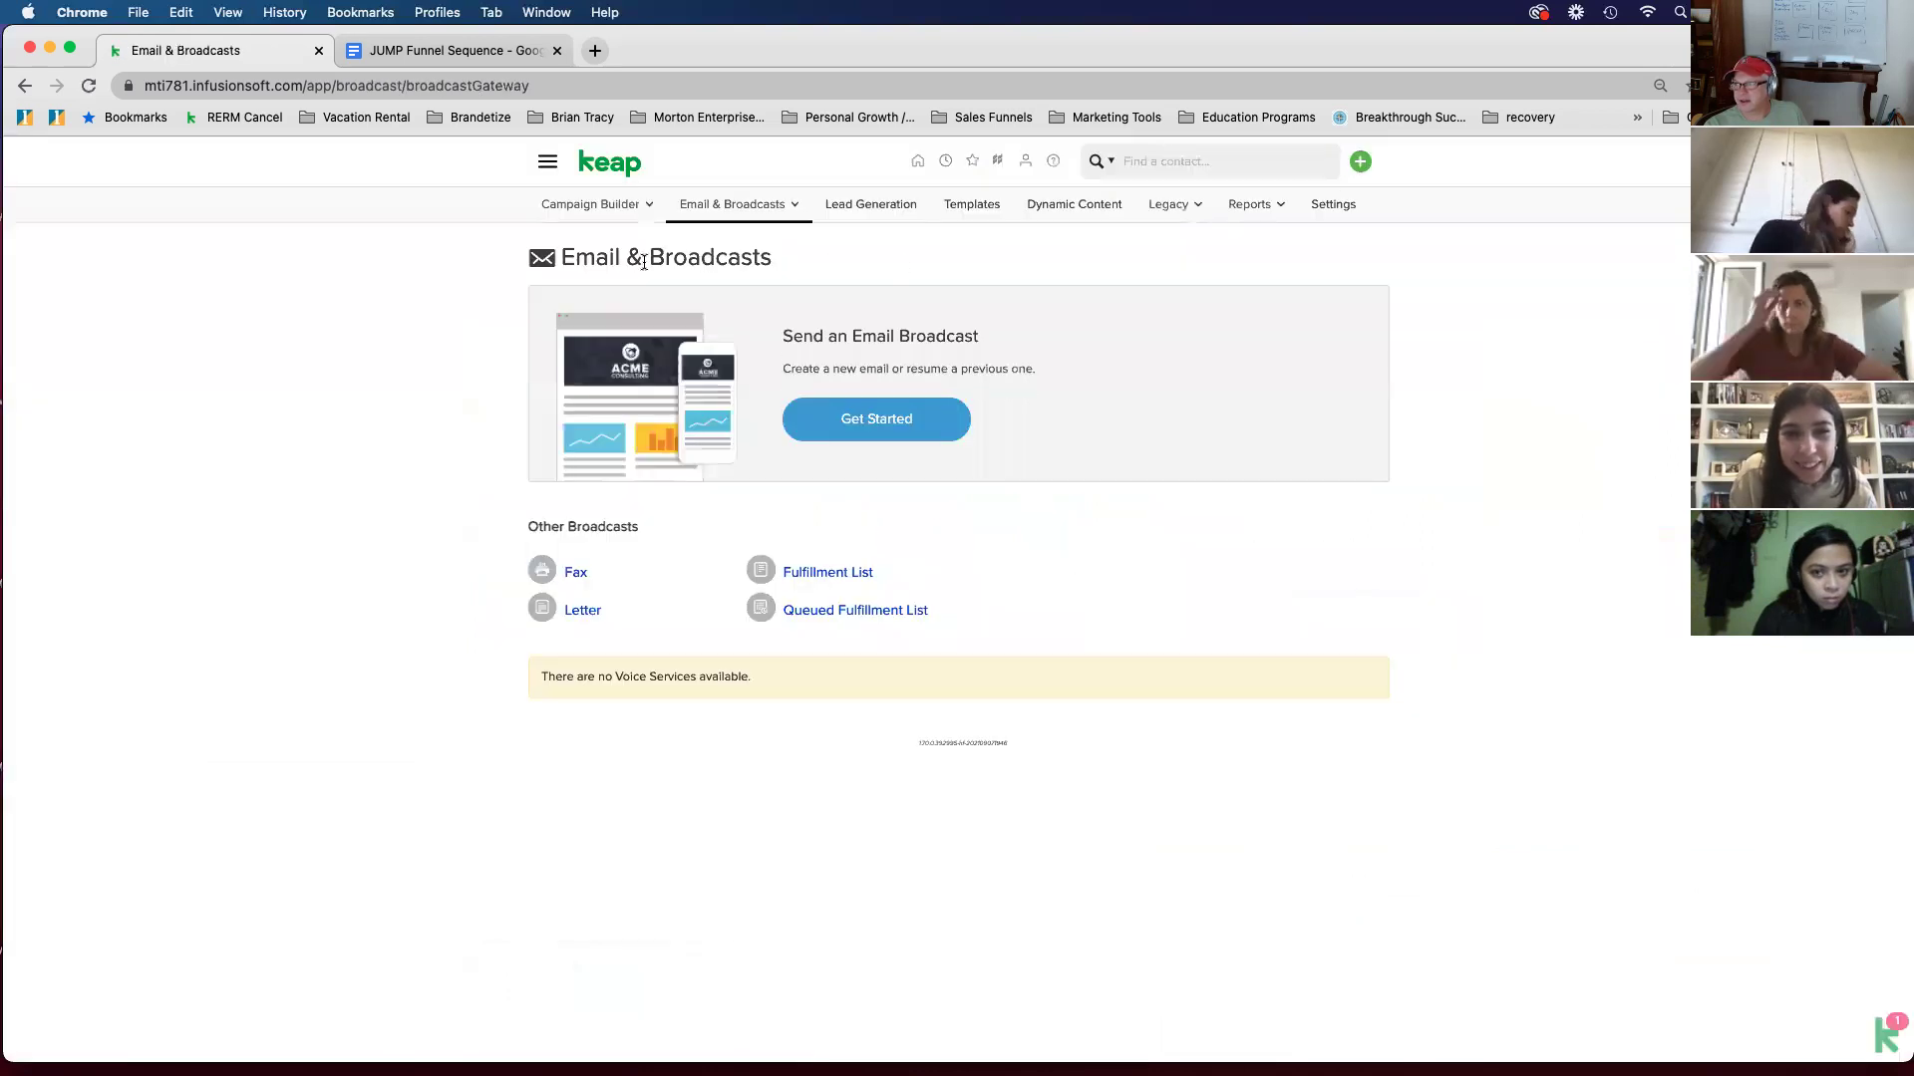
# Step: Open the first Send Email and Re-send Unopens sequence in the Abandon Cart campaign
pyautogui.click(549, 162)
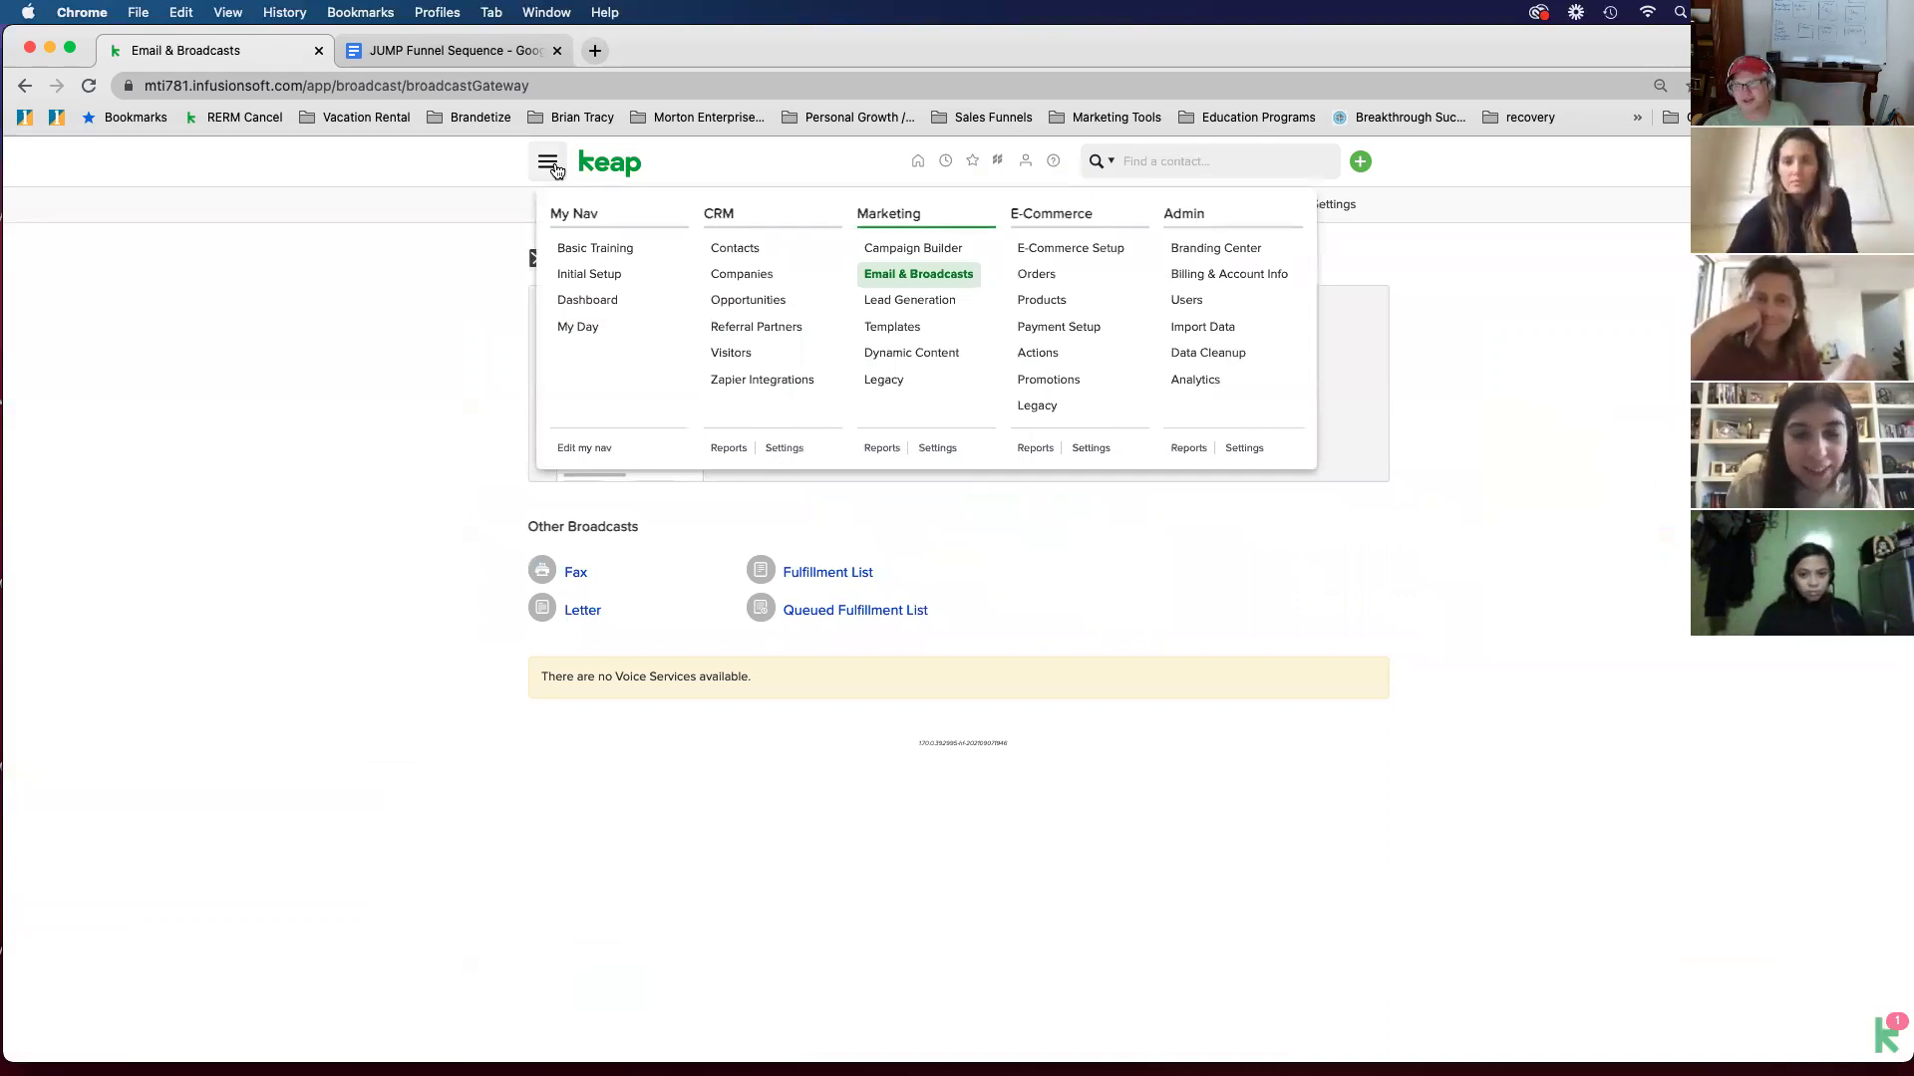
pyautogui.click(883, 255)
pyautogui.scroll(-2, 512, 572)
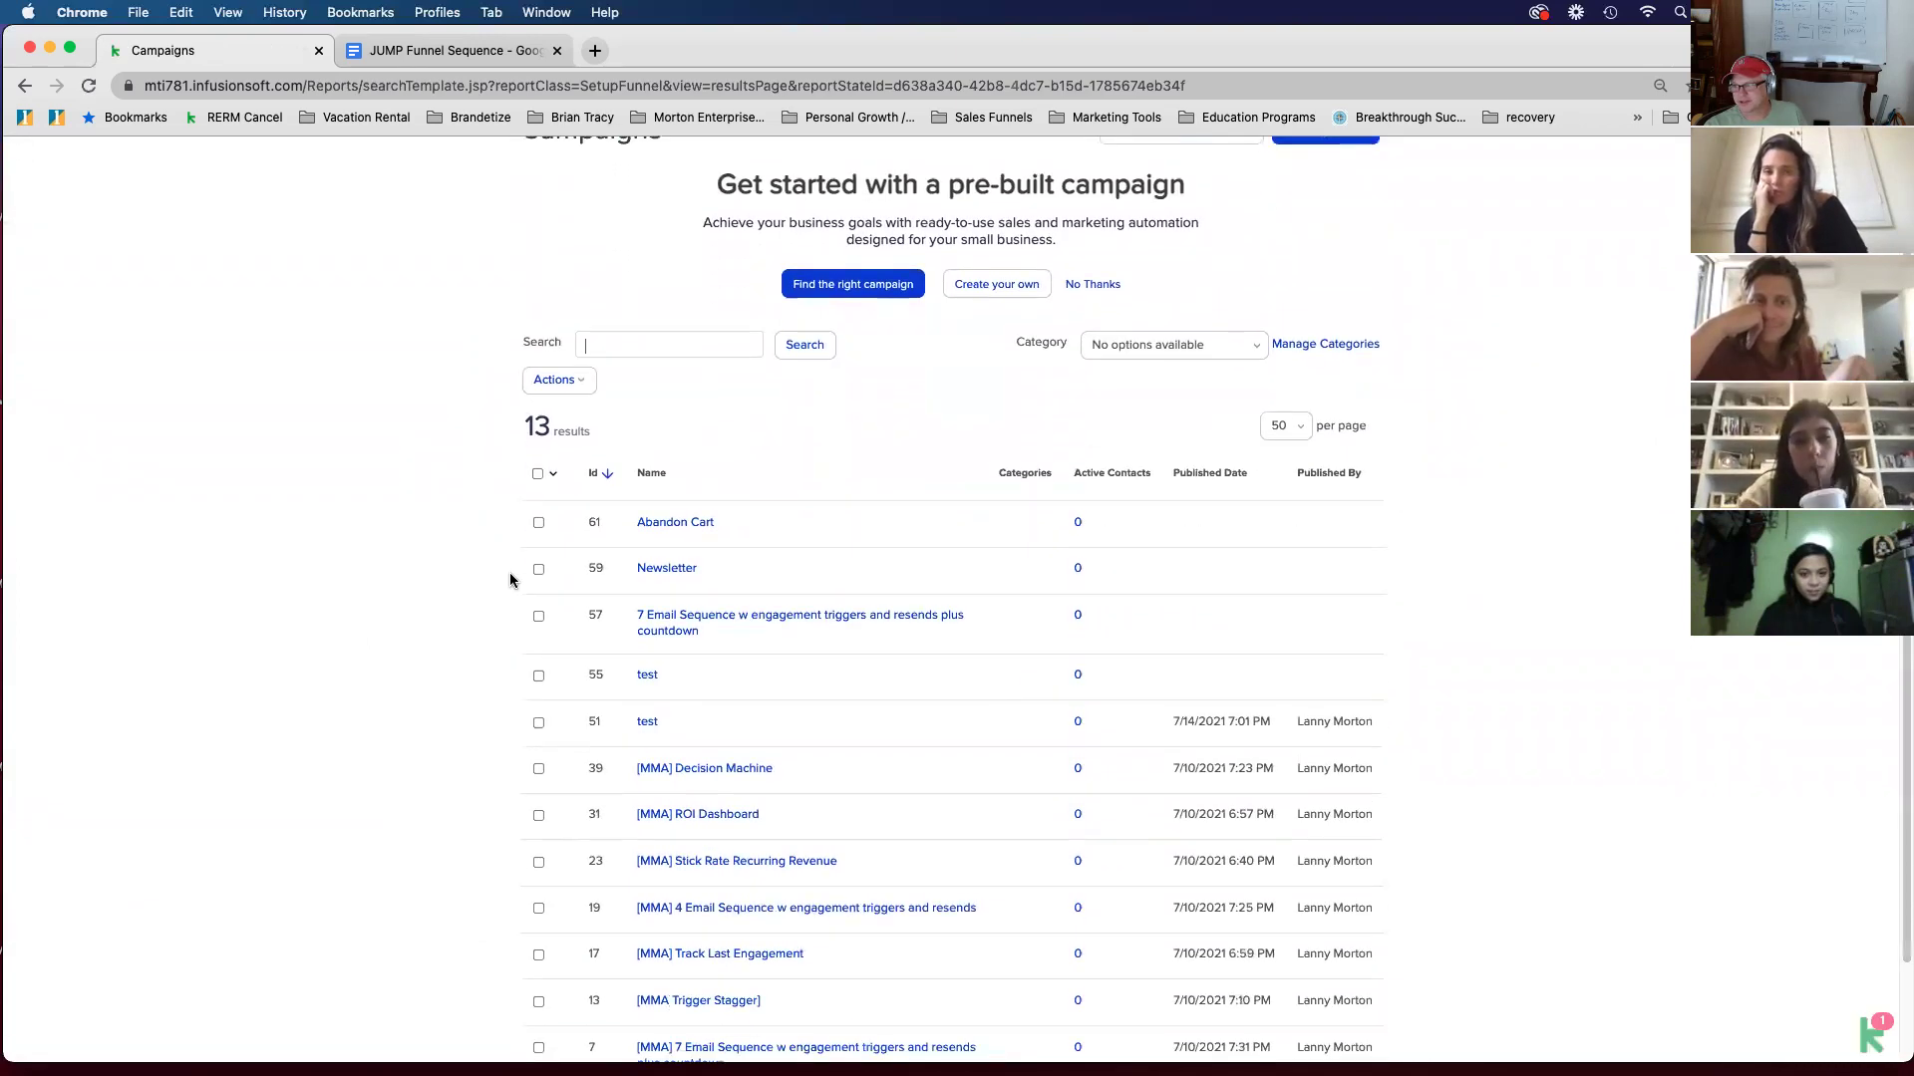
pyautogui.click(677, 526)
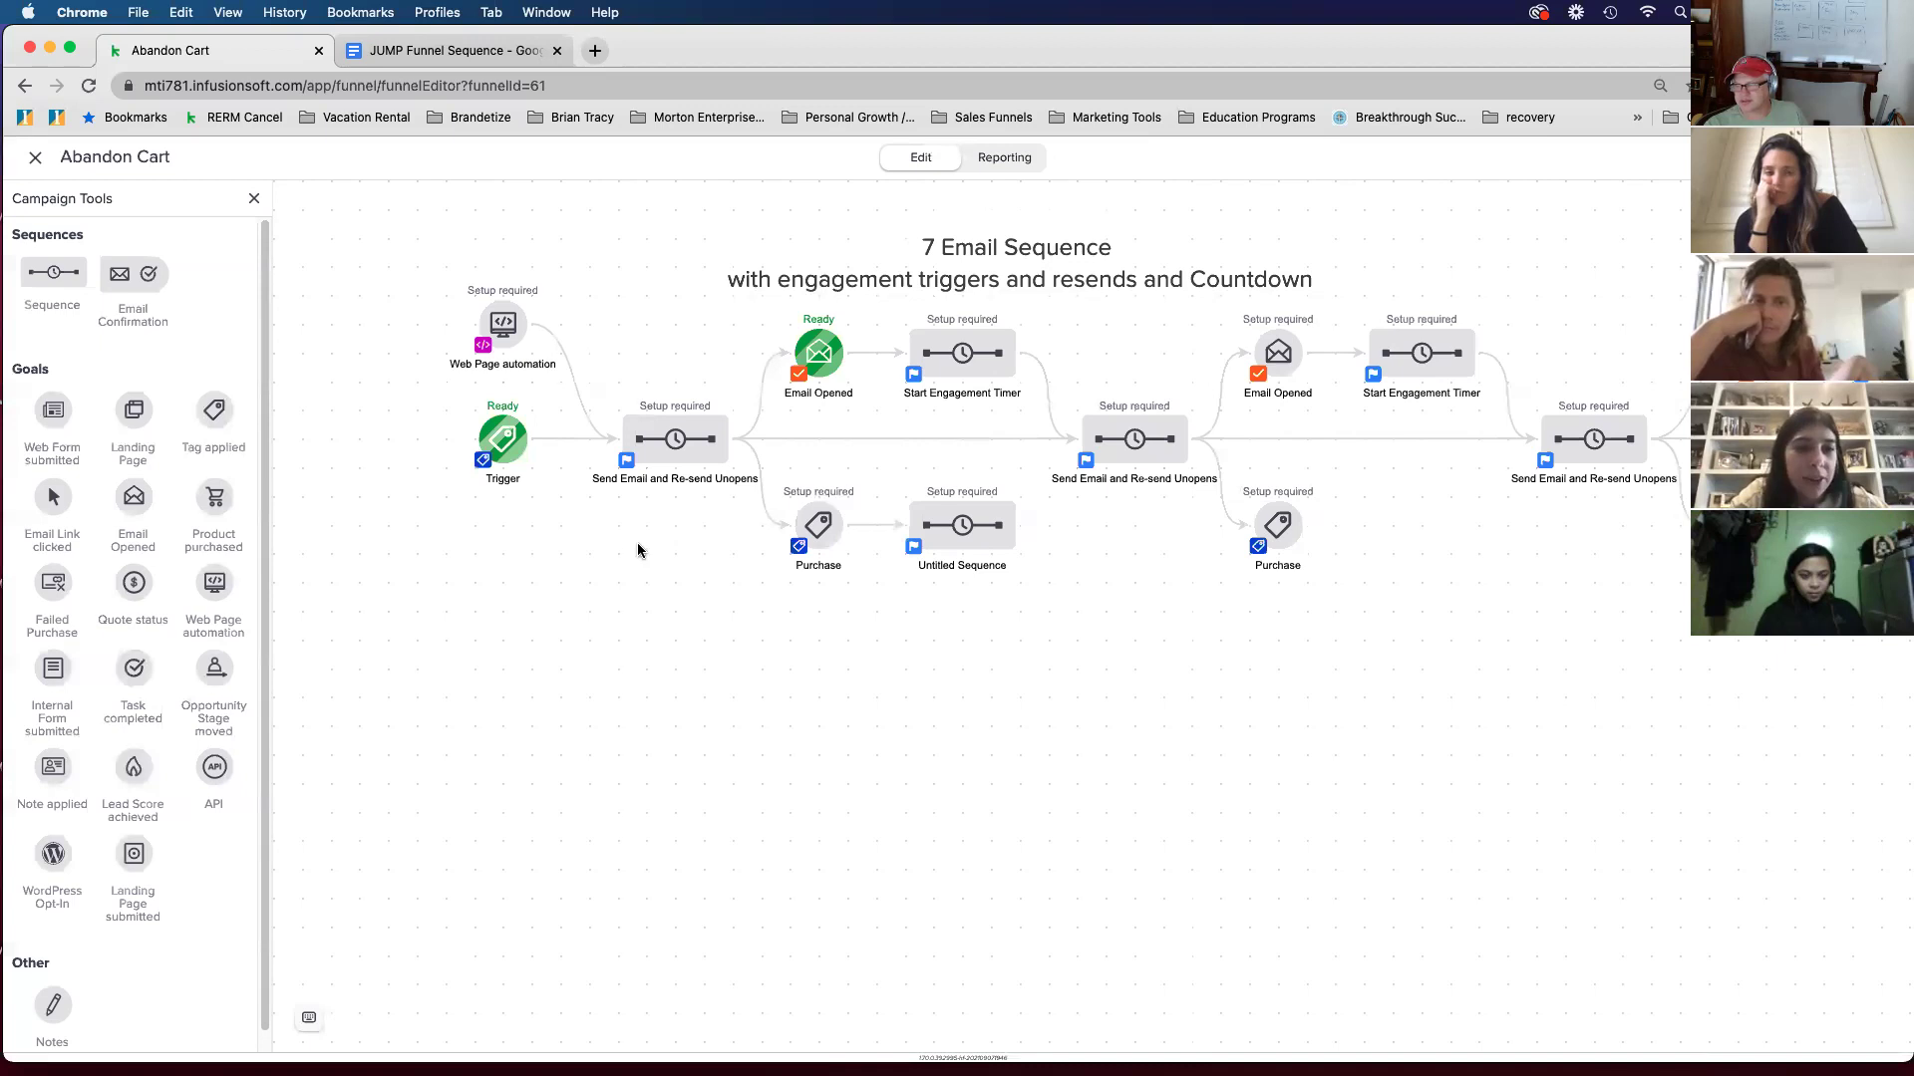
pyautogui.click(667, 460)
pyautogui.click(682, 471)
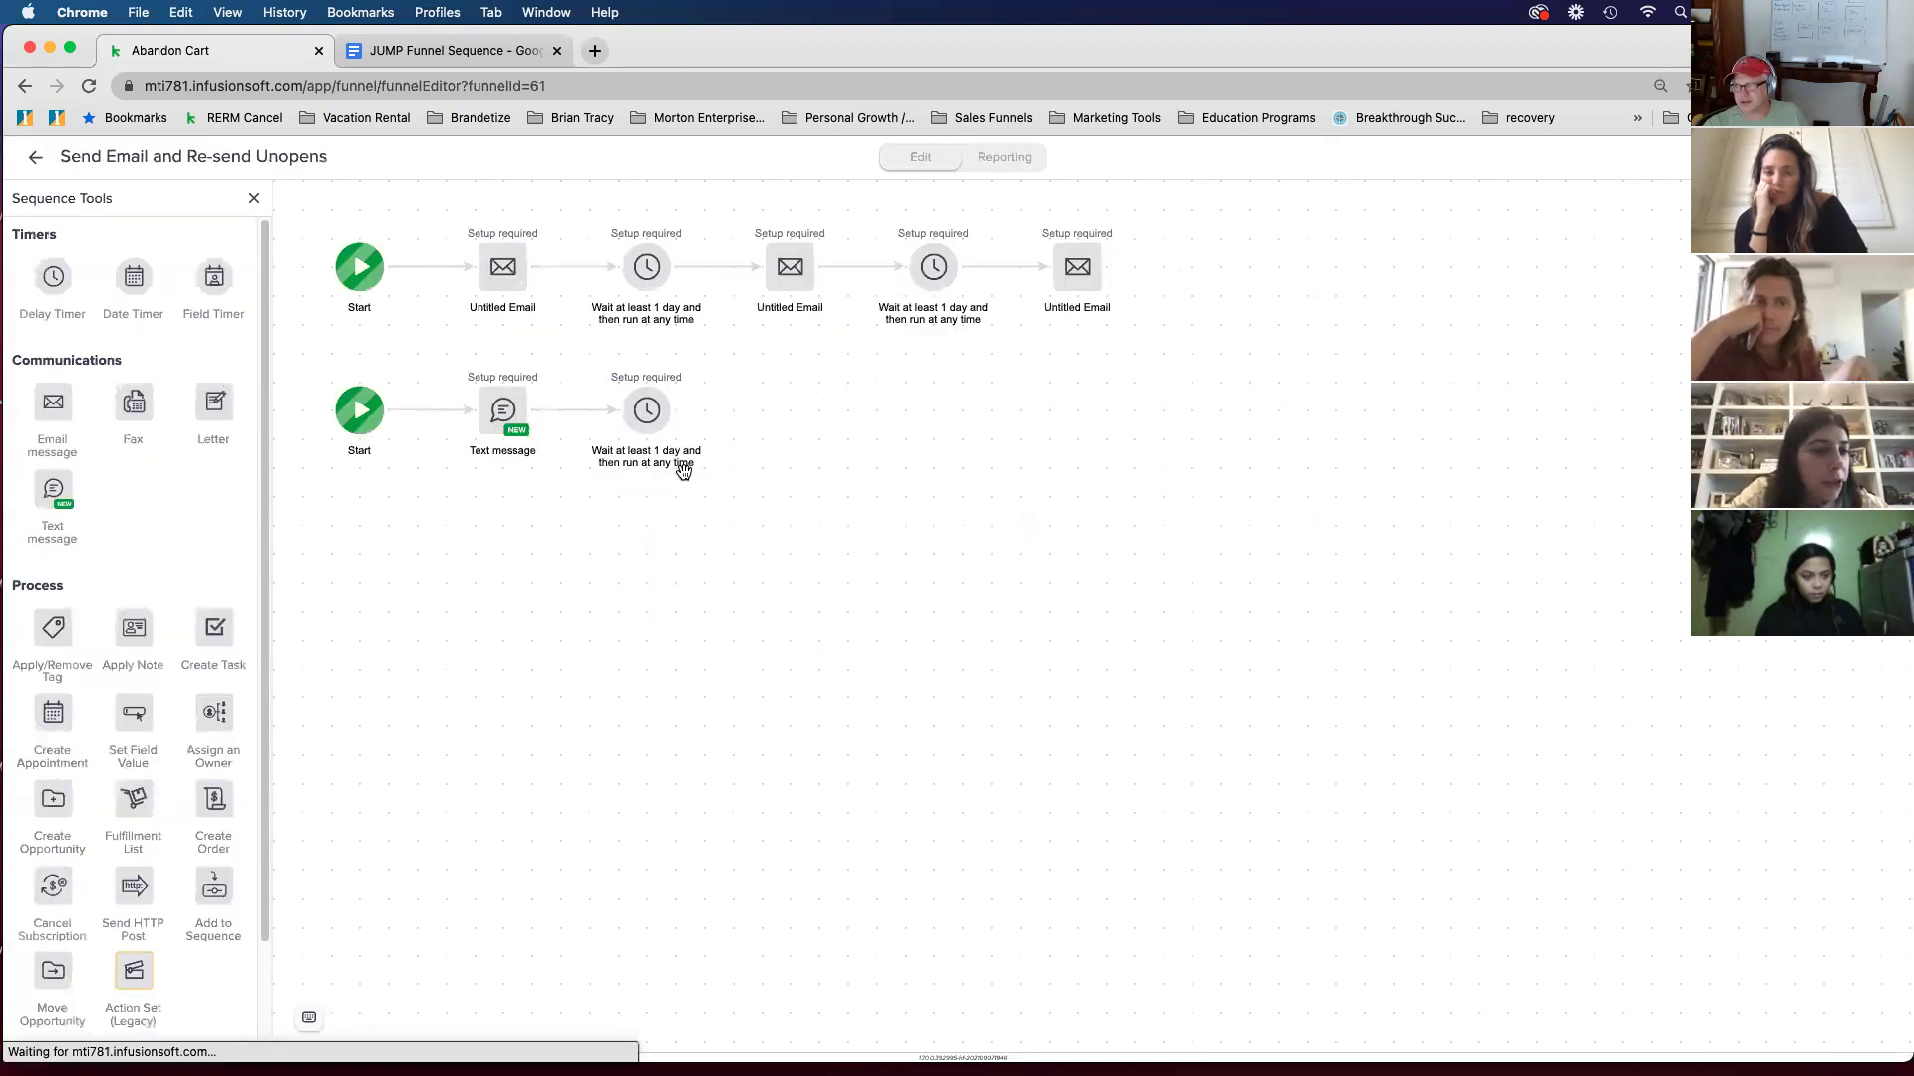
# Step: Check the first untitled email's editor for A/B testing options, then return to the list of campaigns
pyautogui.click(506, 287)
pyautogui.click(536, 309)
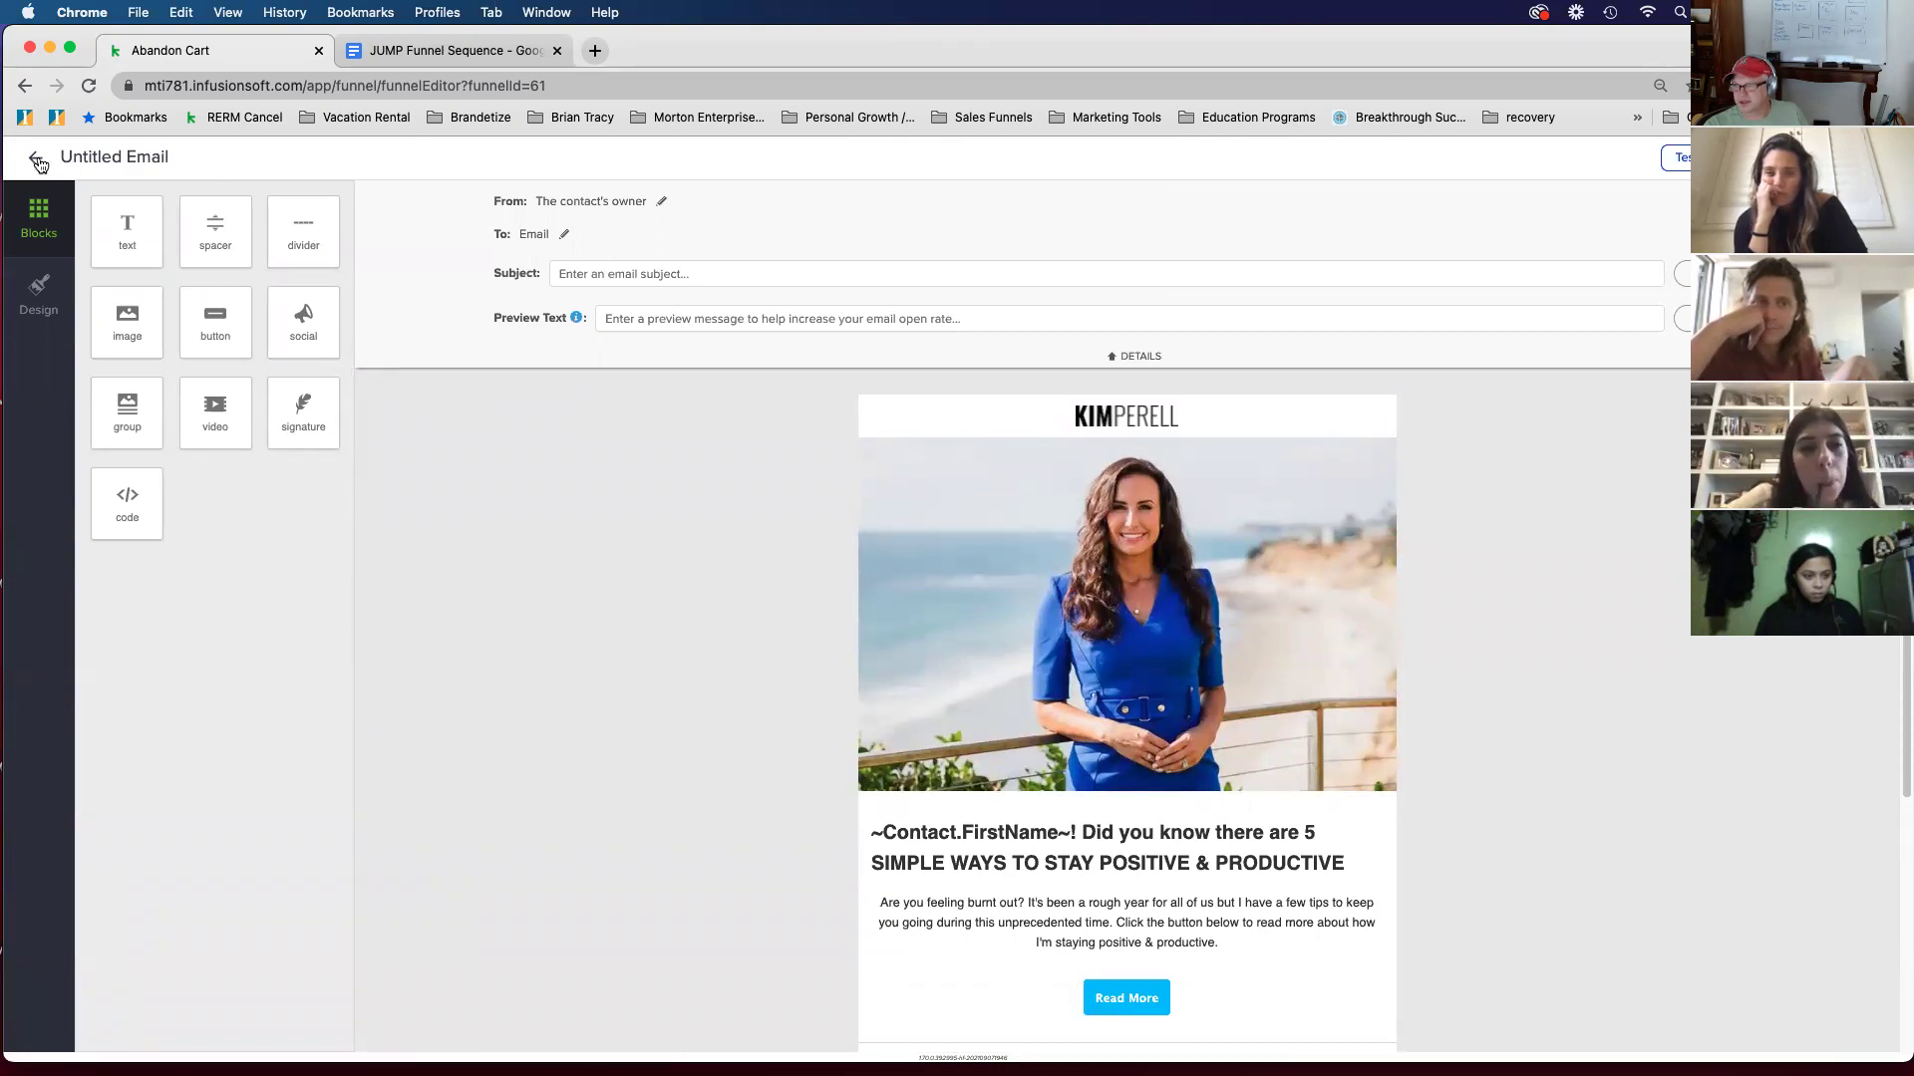
pyautogui.click(40, 291)
pyautogui.click(27, 234)
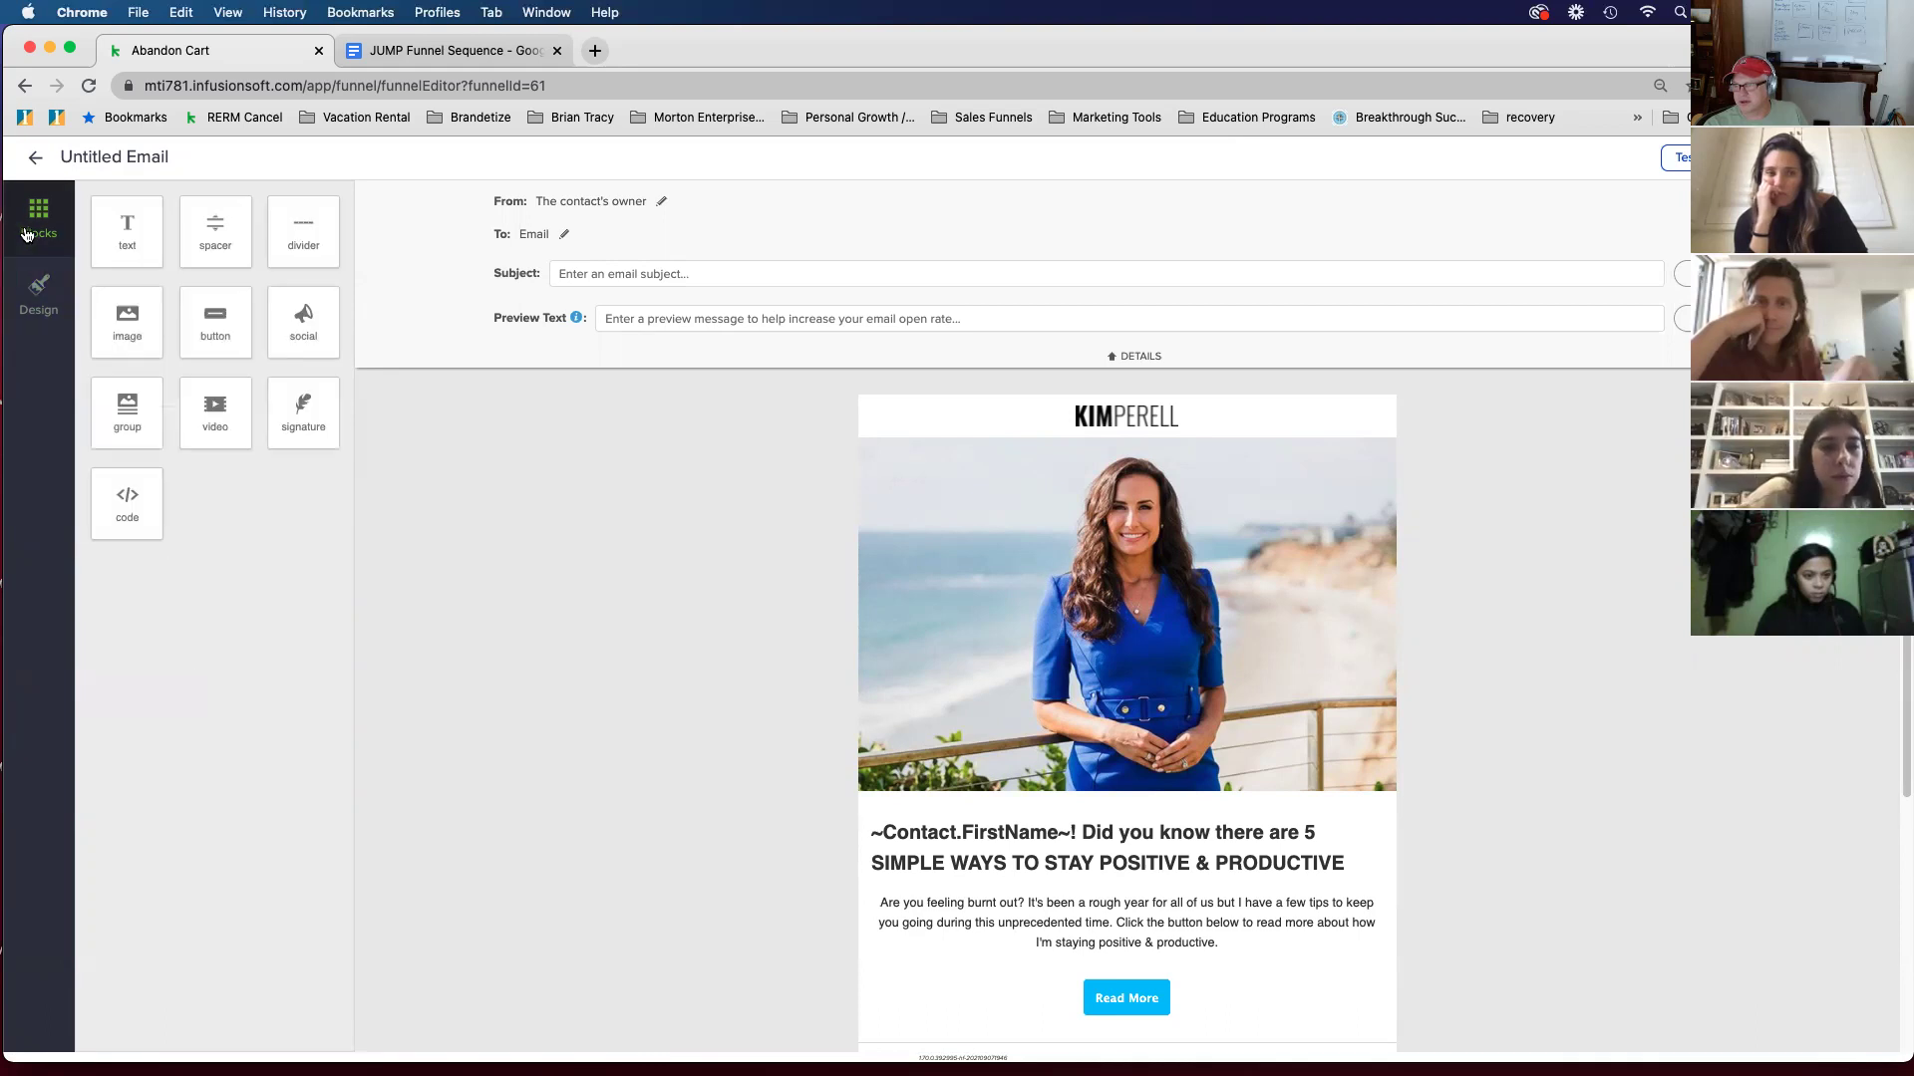
pyautogui.click(35, 158)
pyautogui.click(36, 160)
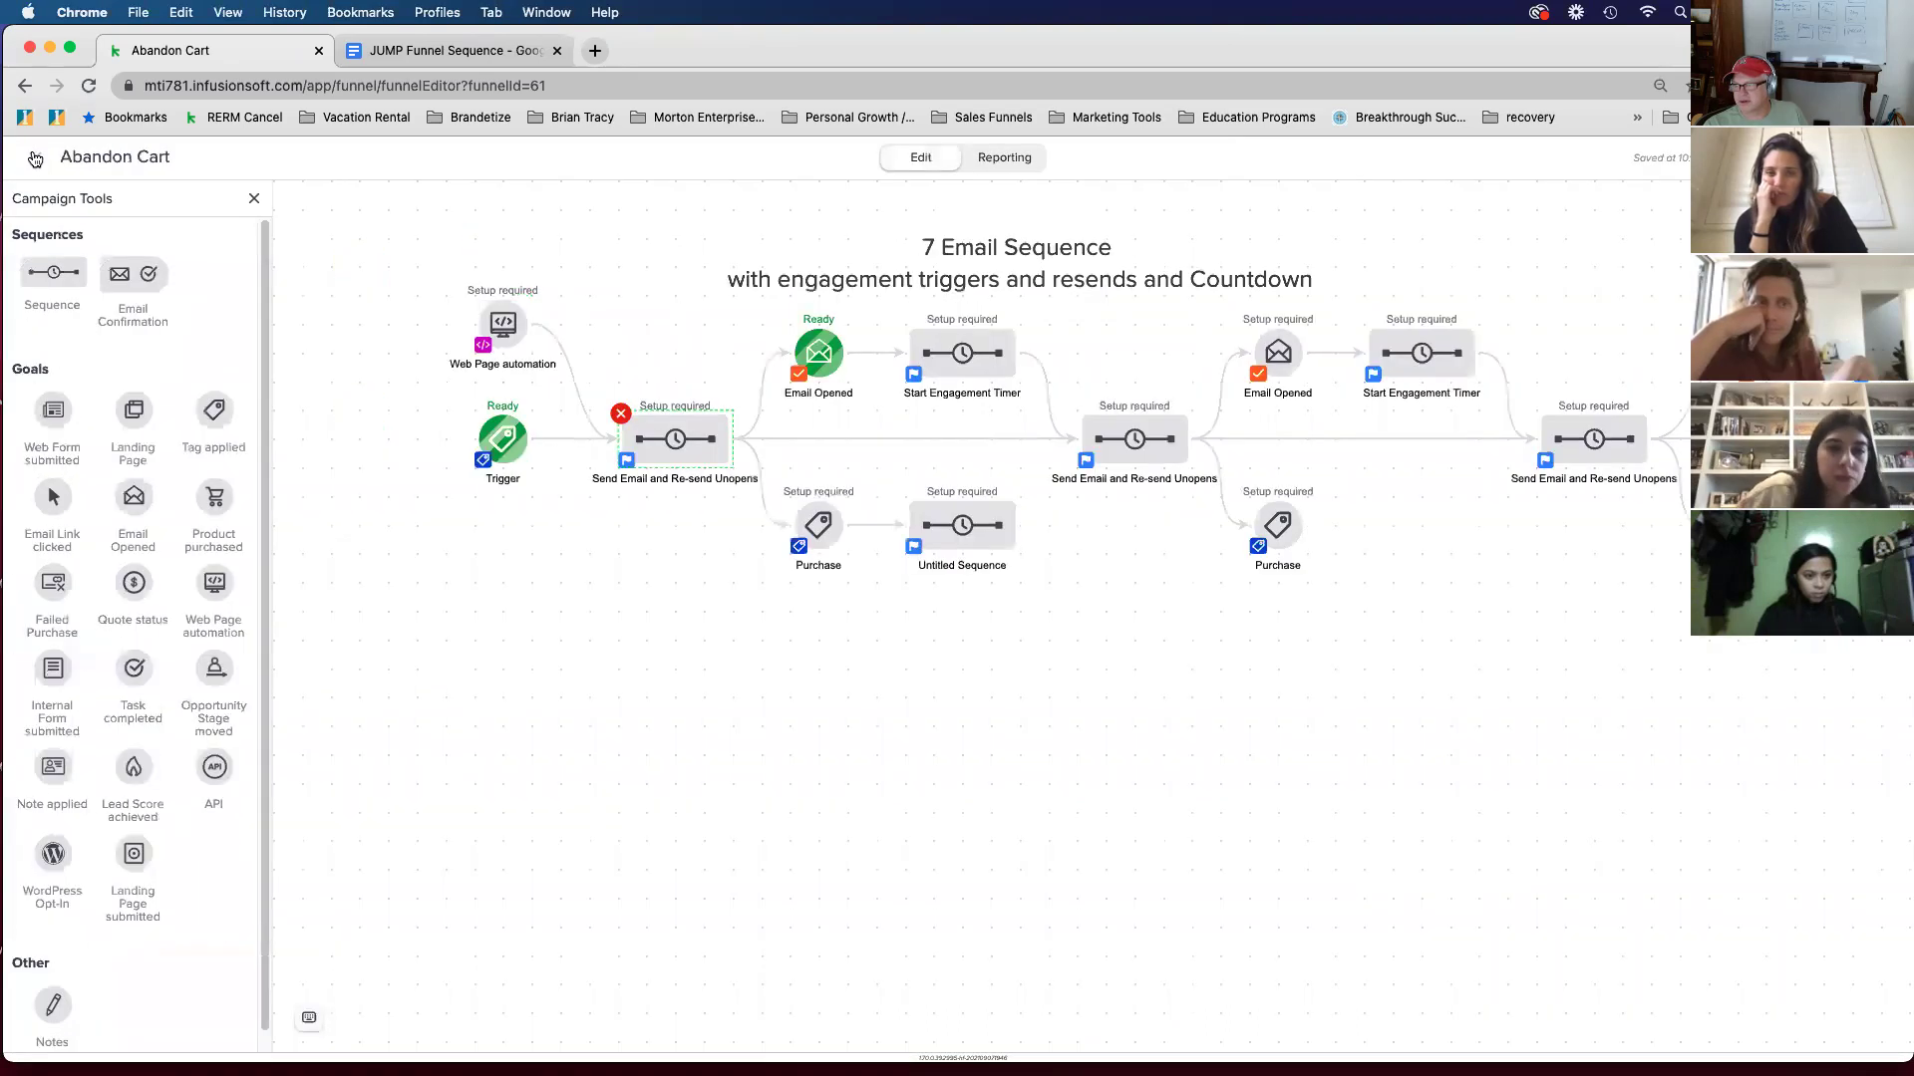
pyautogui.click(37, 162)
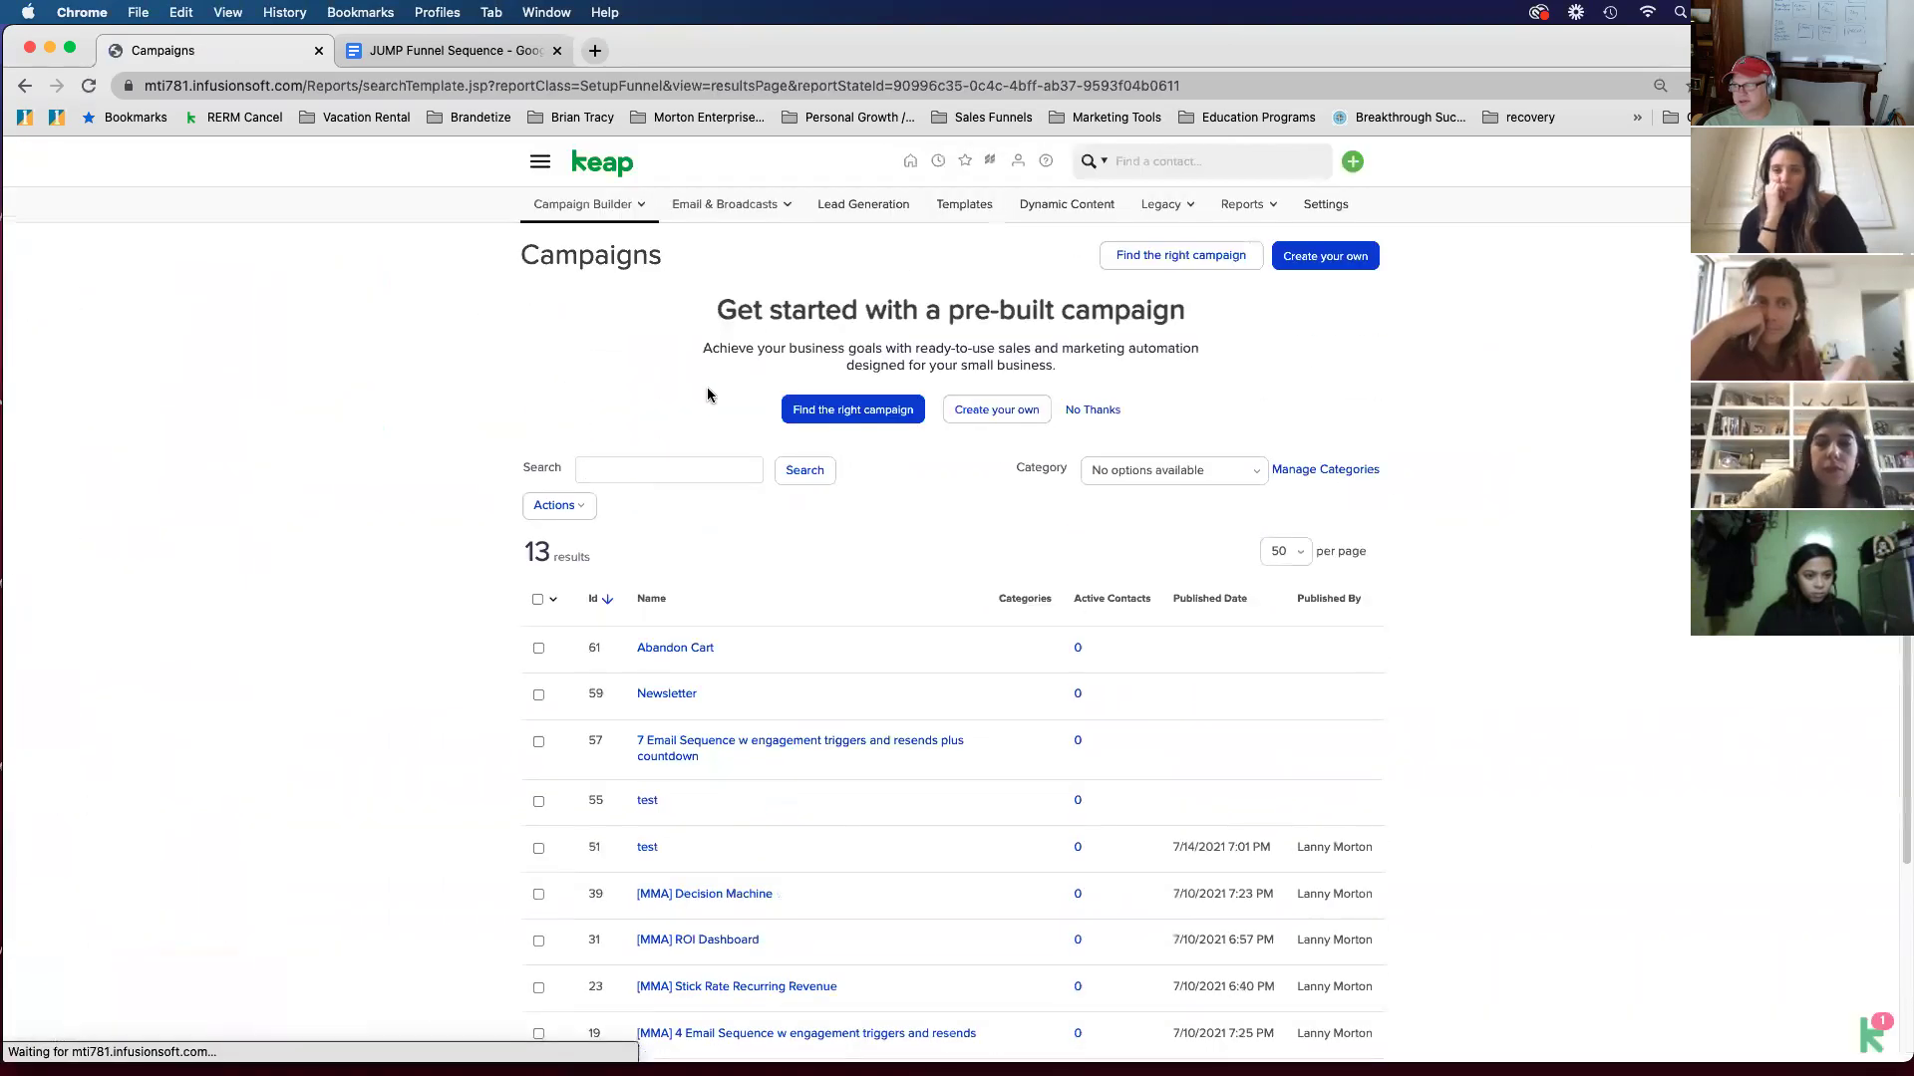
# Step: Start a new email broadcast using the Newsletter template from the gallery
pyautogui.click(539, 161)
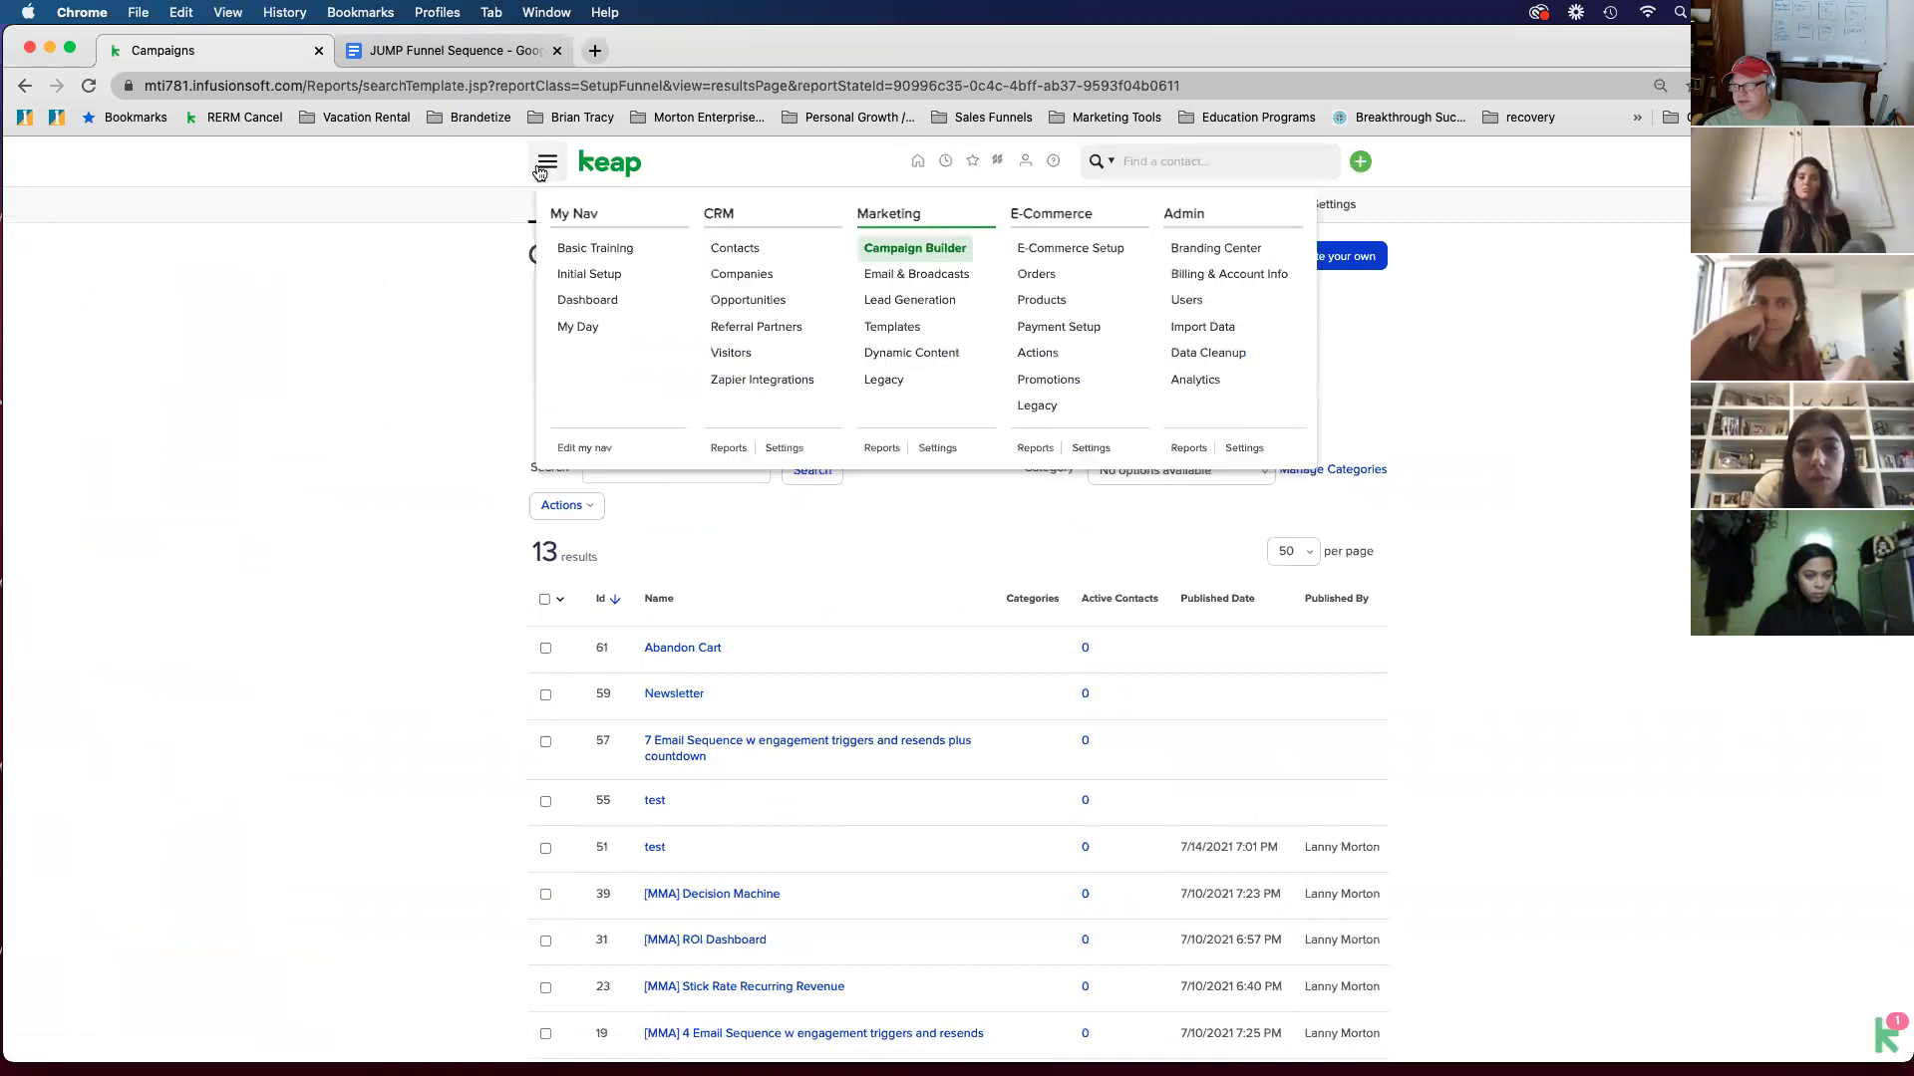
pyautogui.click(894, 277)
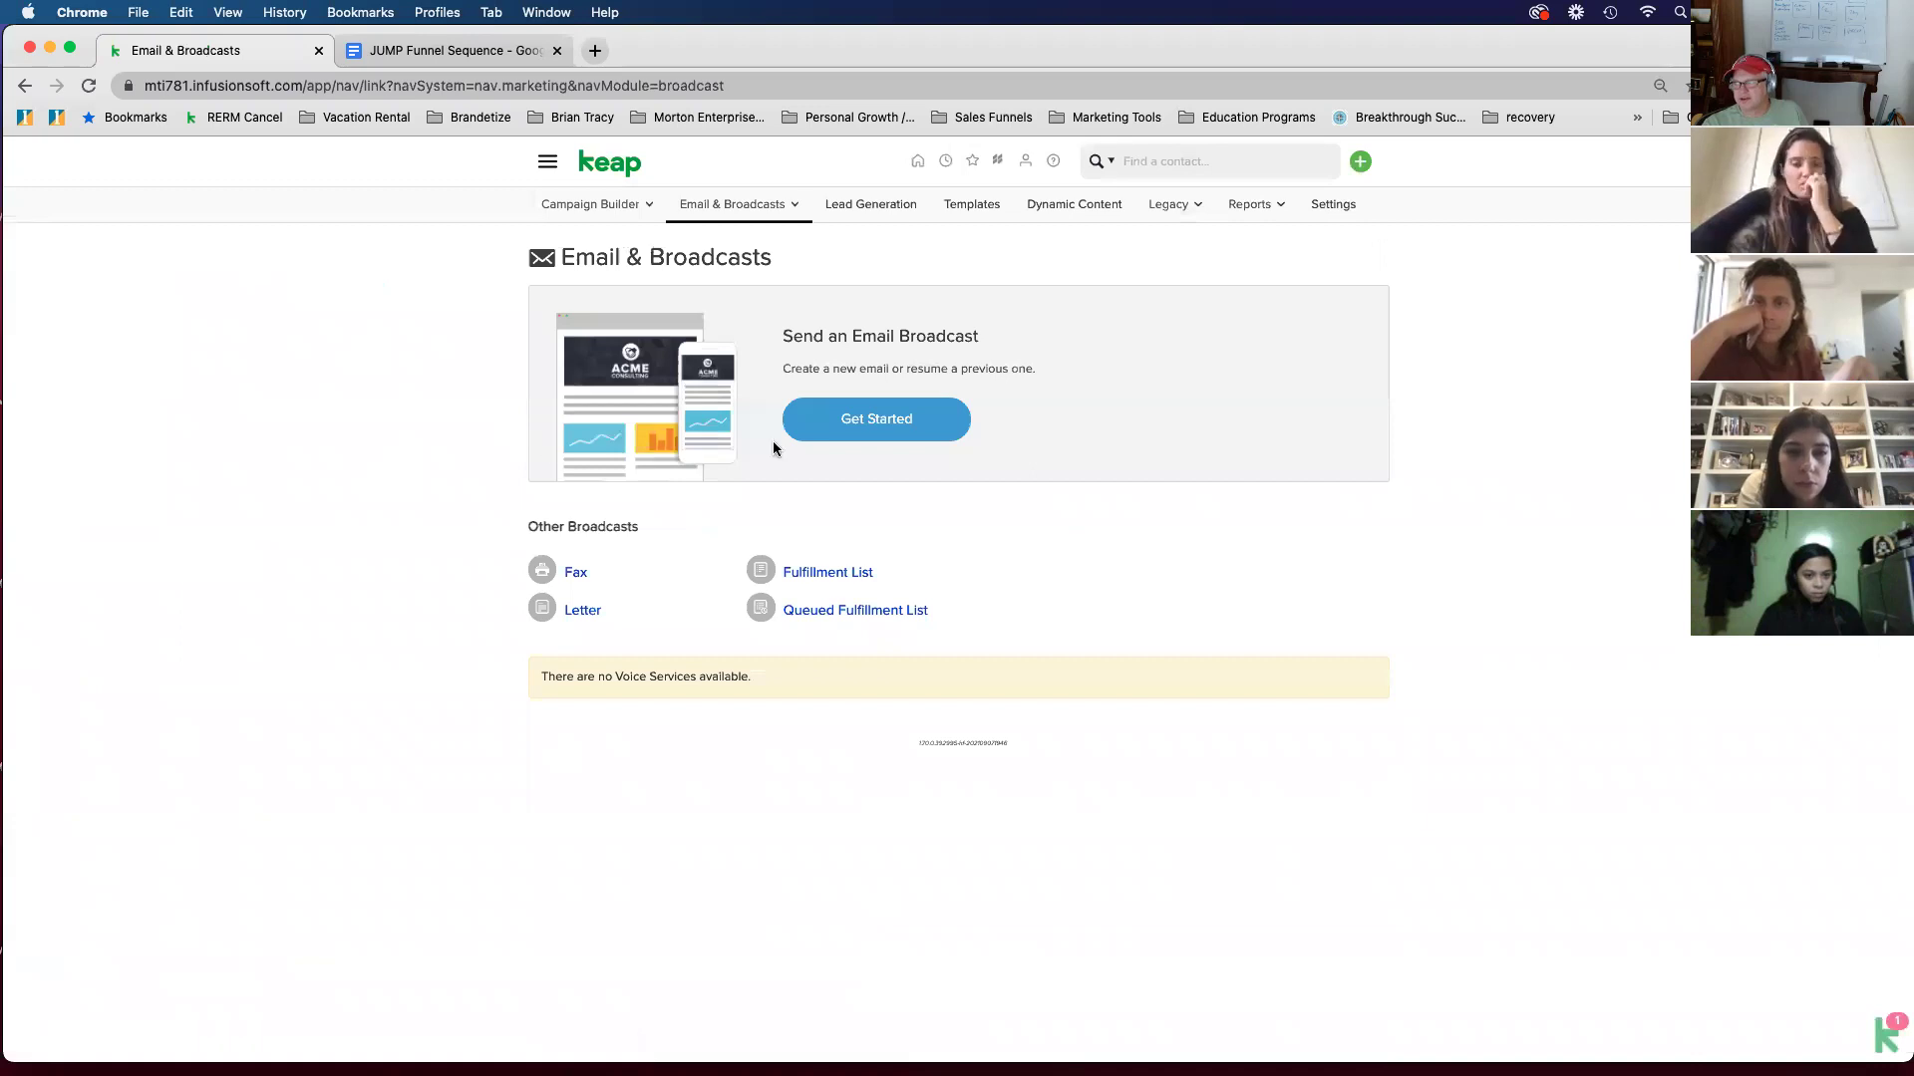
pyautogui.click(837, 429)
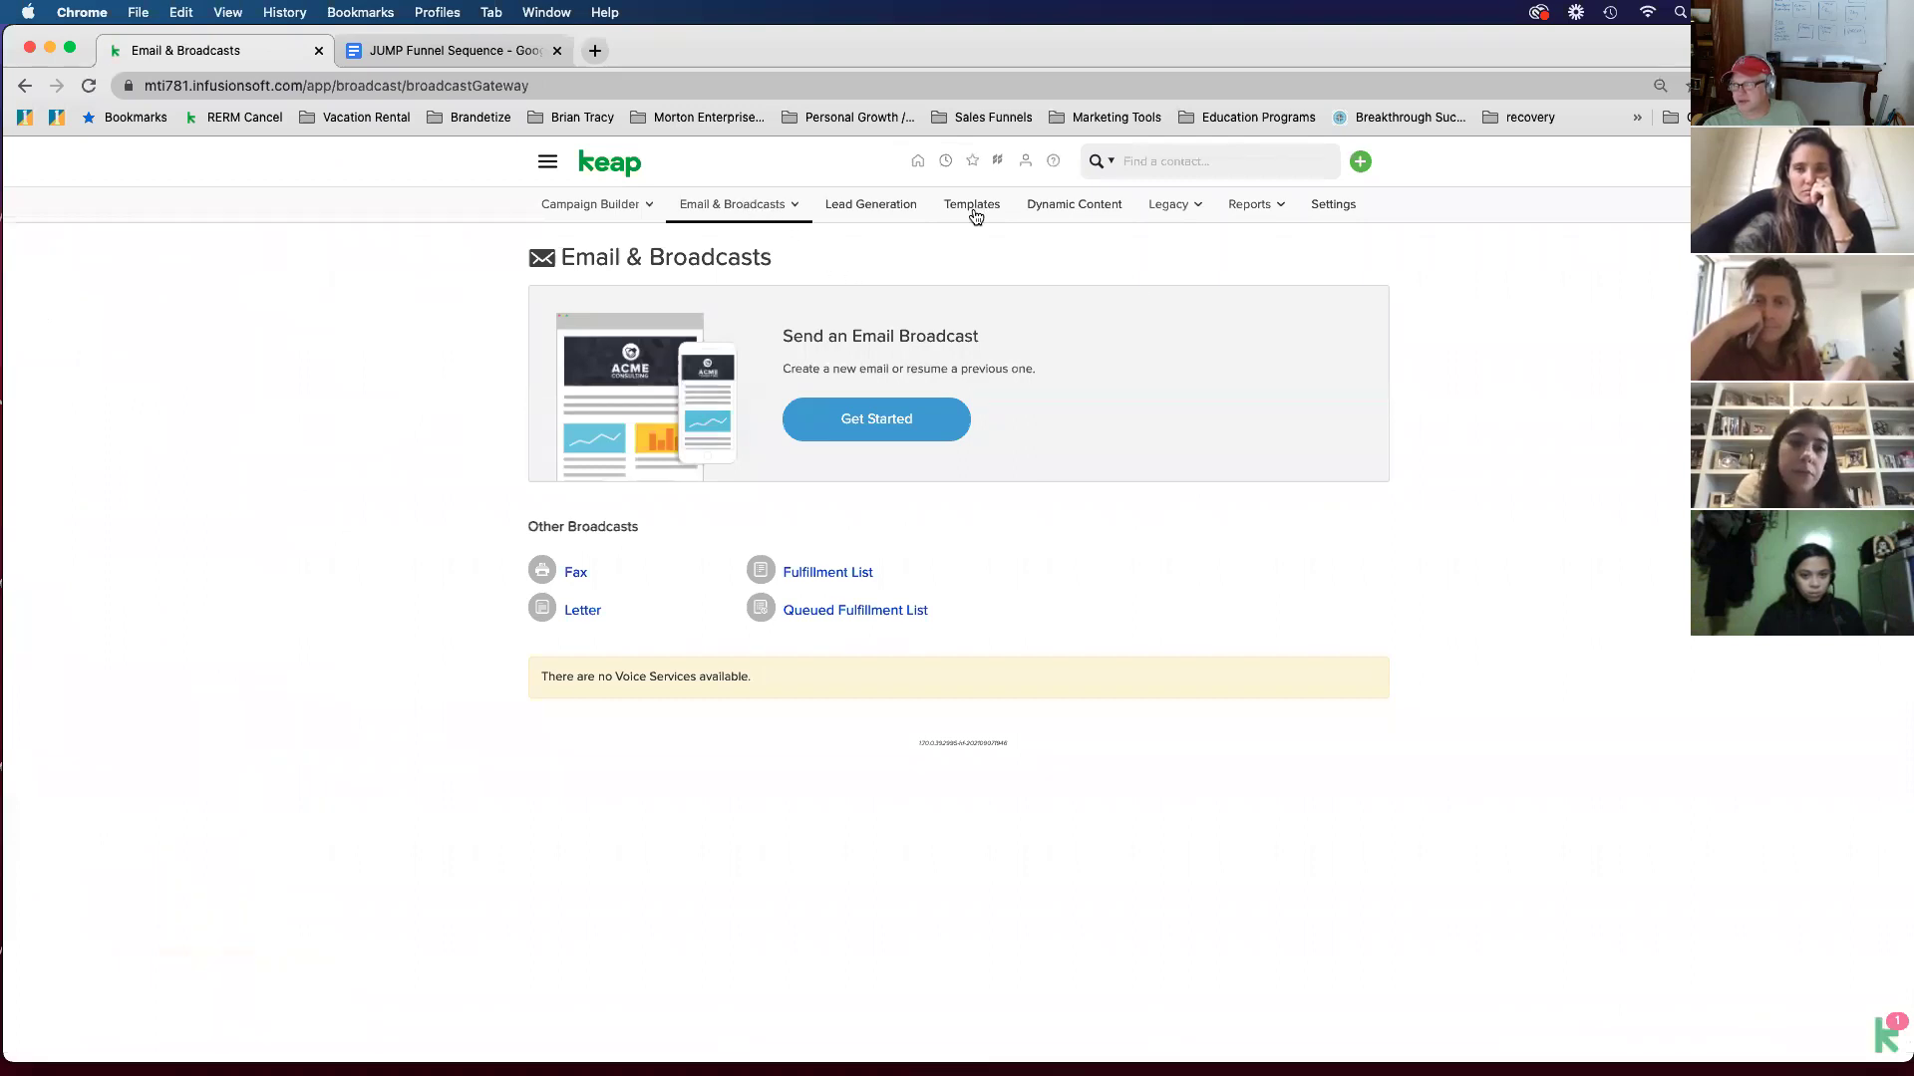
pyautogui.click(857, 429)
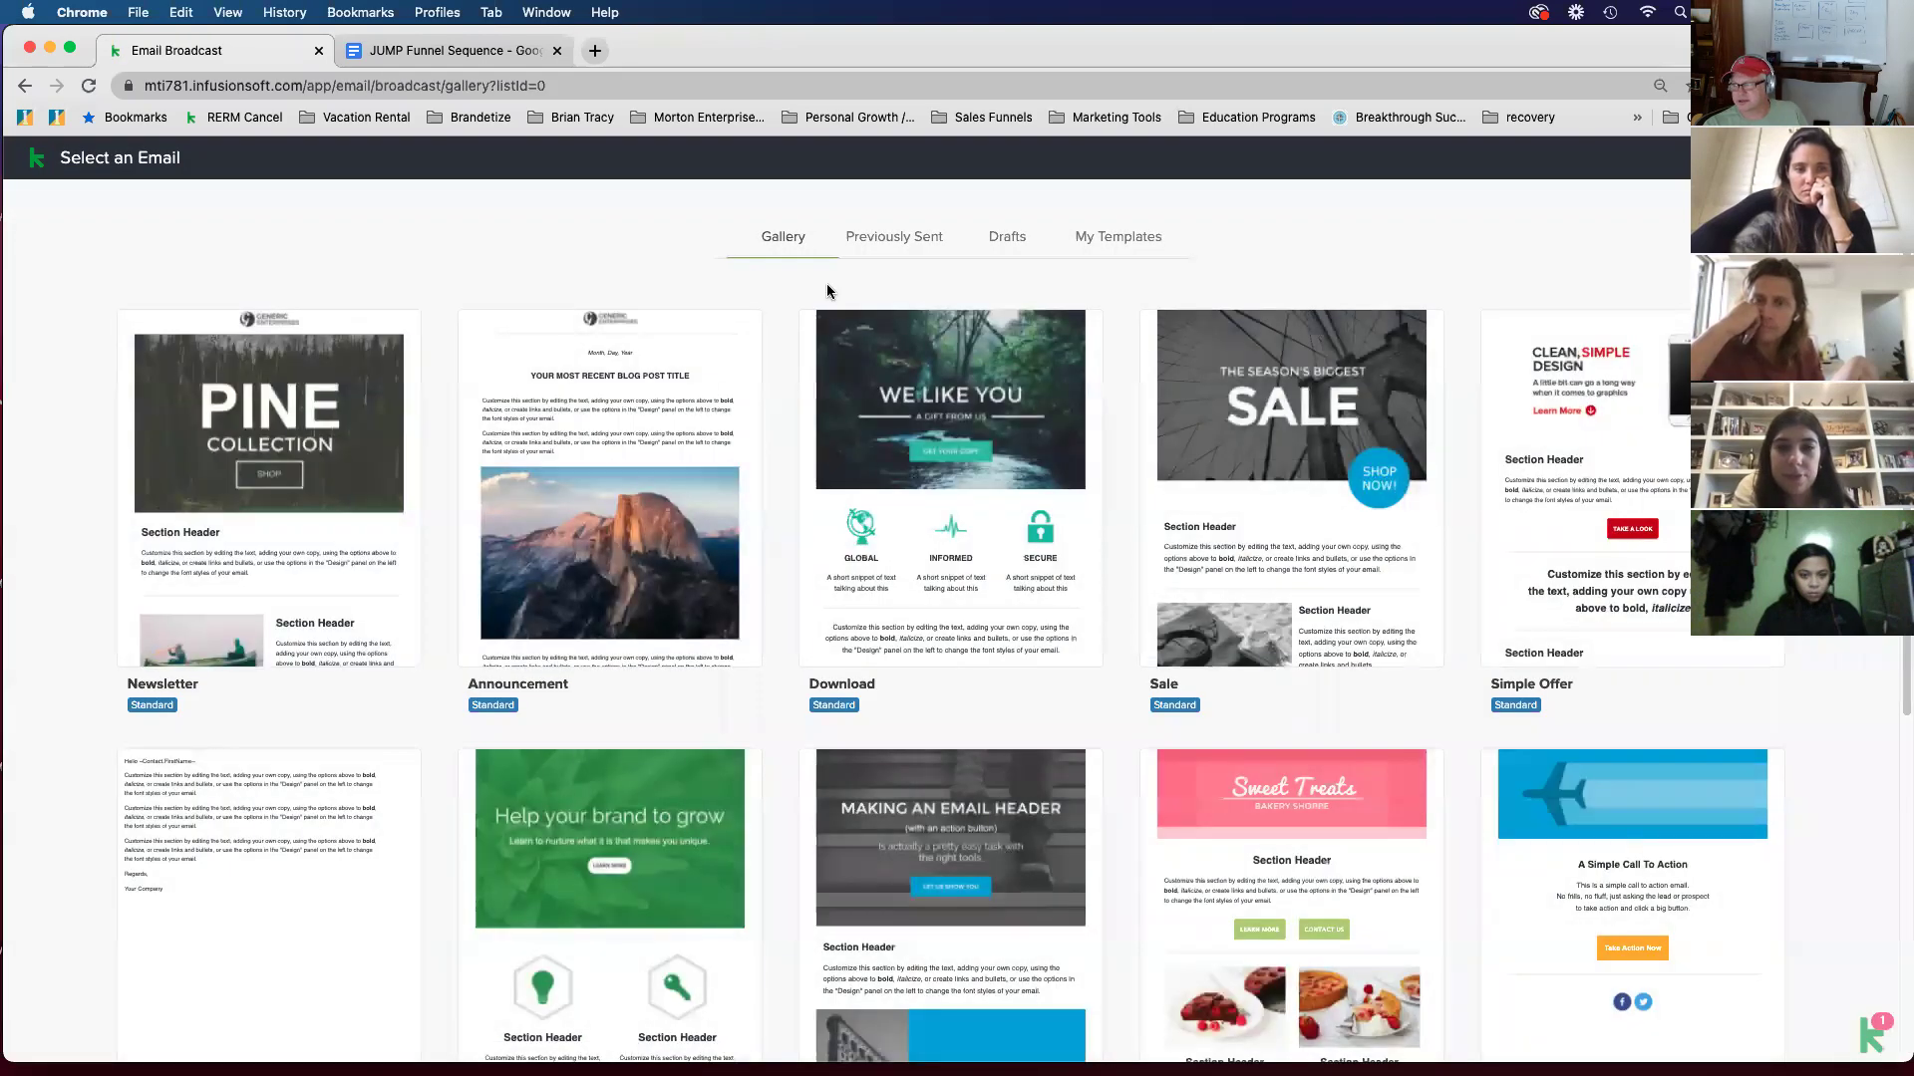
pyautogui.click(261, 478)
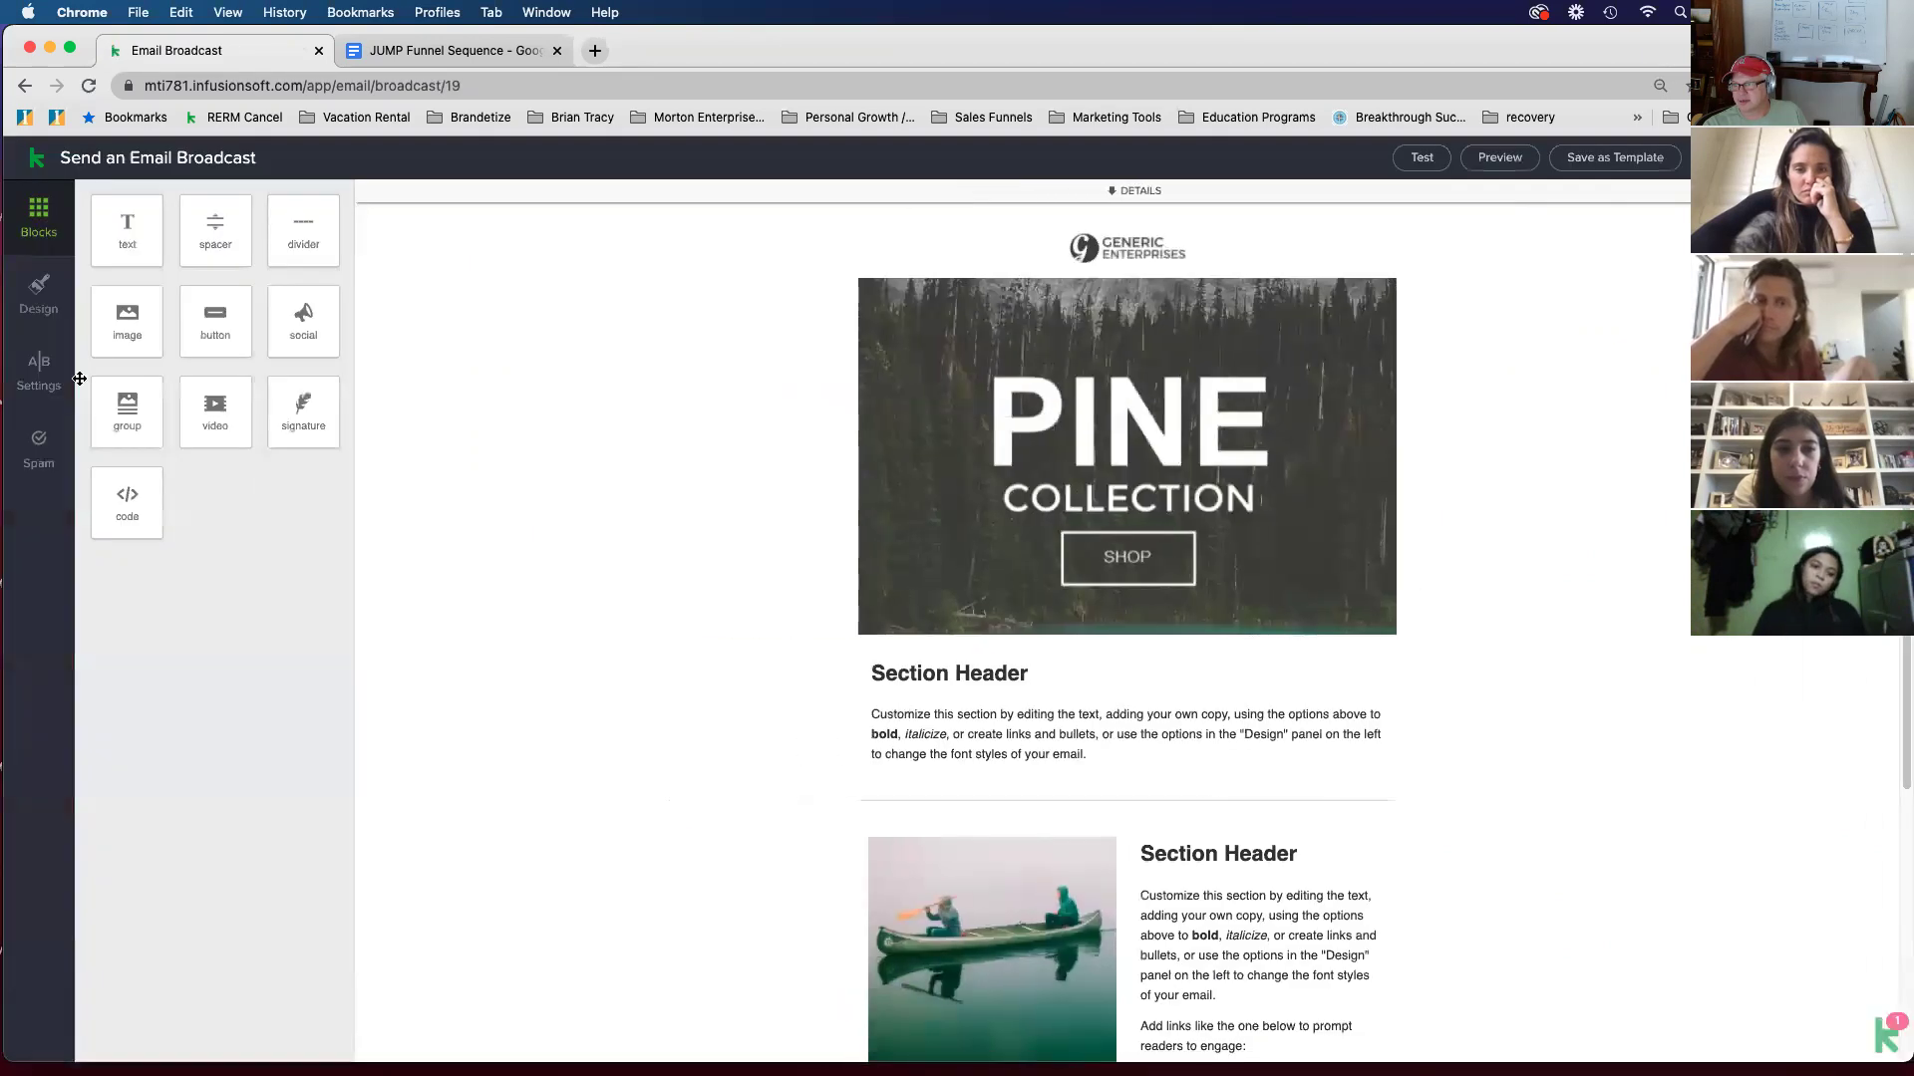
# Step: Enable A/B testing for the email broadcast in its A/B test settings
pyautogui.click(39, 370)
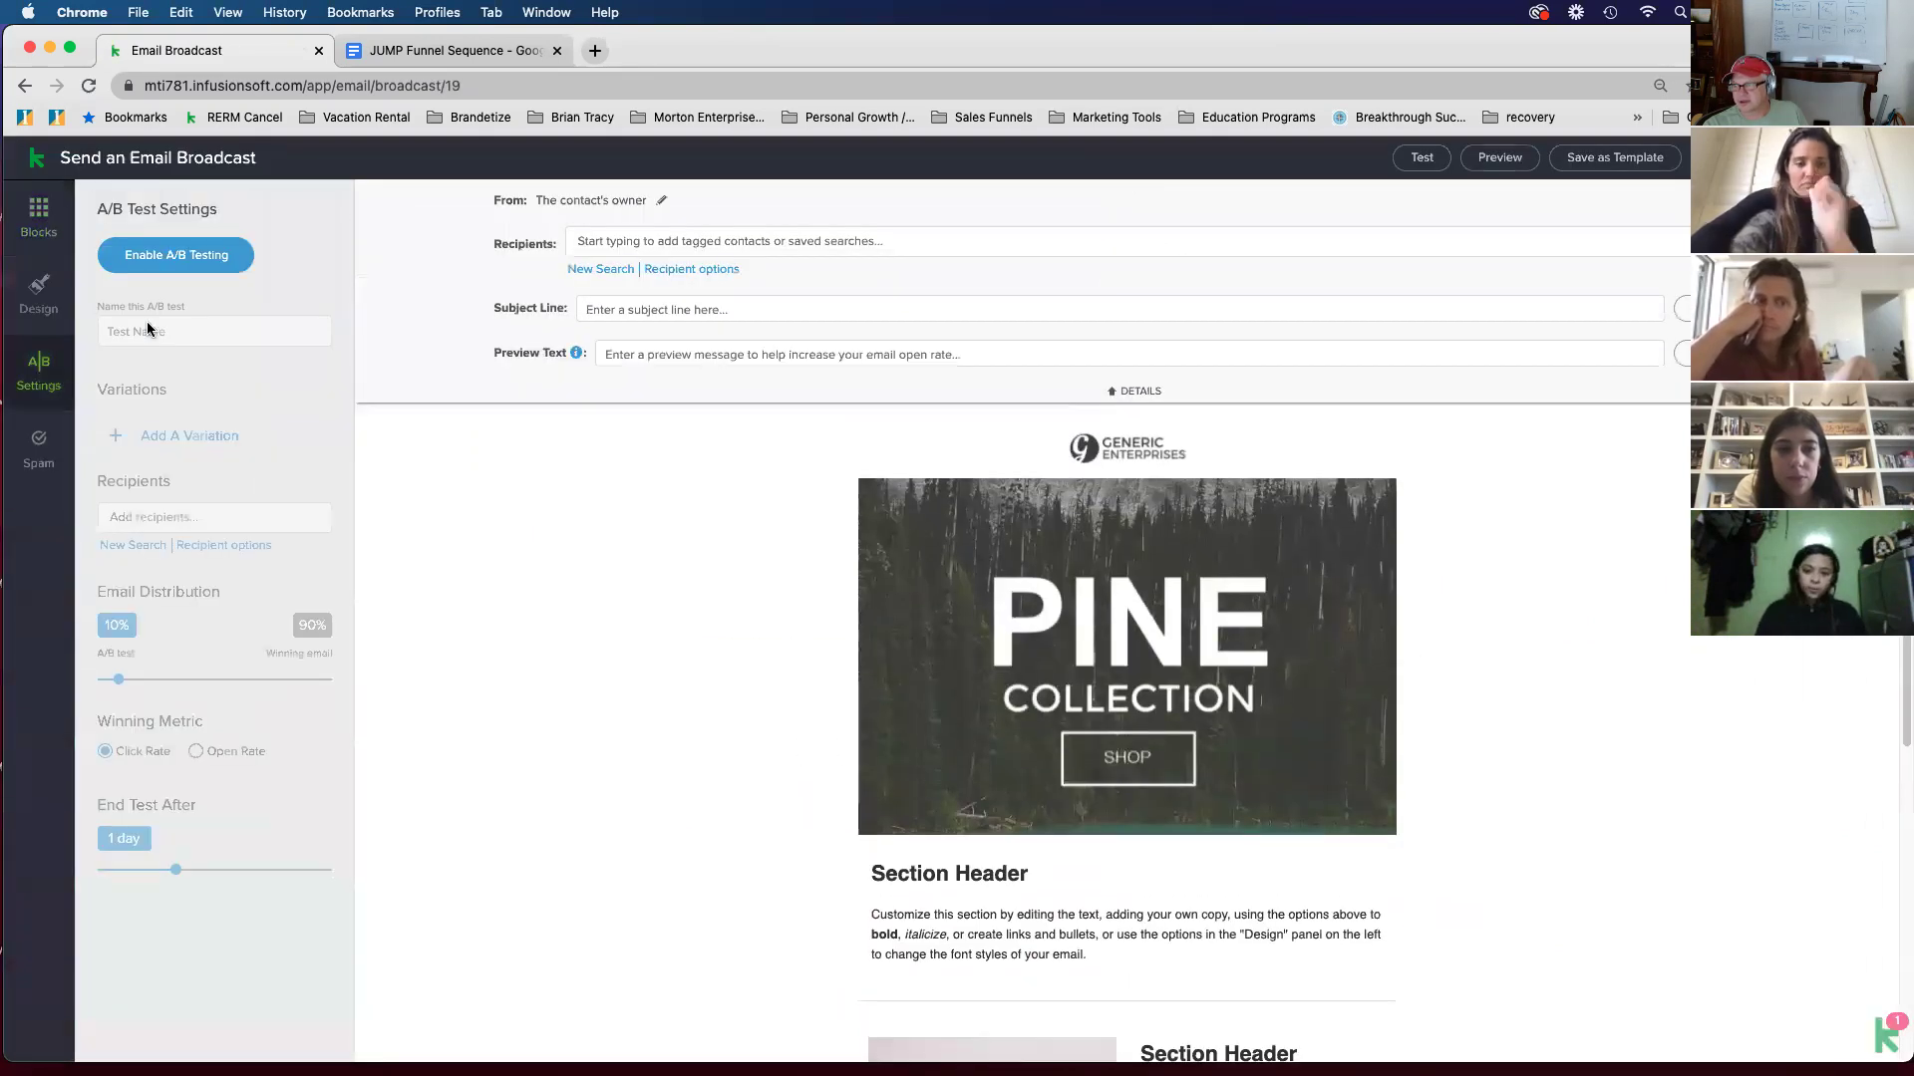
pyautogui.click(189, 256)
pyautogui.click(190, 277)
pyautogui.click(464, 600)
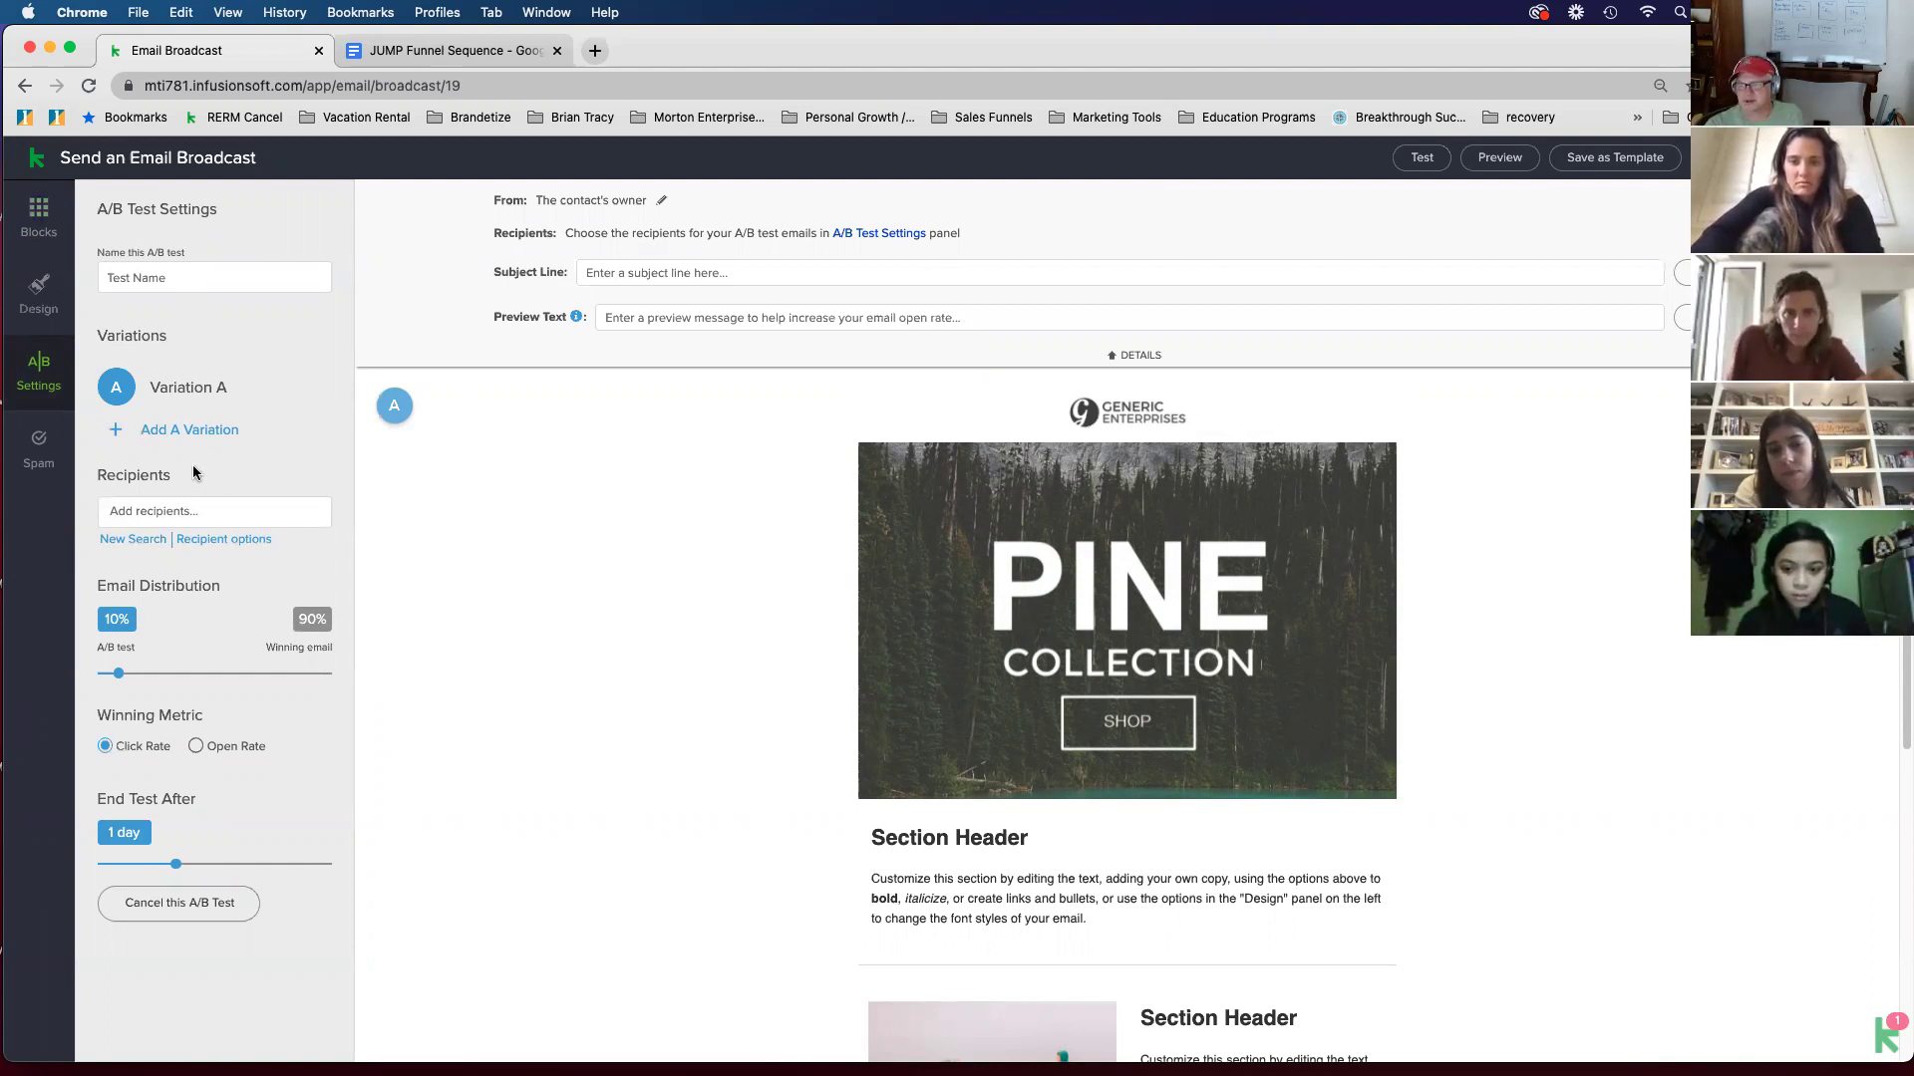
# Step: Review the broadcast's spam check, A/B test settings, content blocks and design styles, then leave the email editor
pyautogui.click(18, 462)
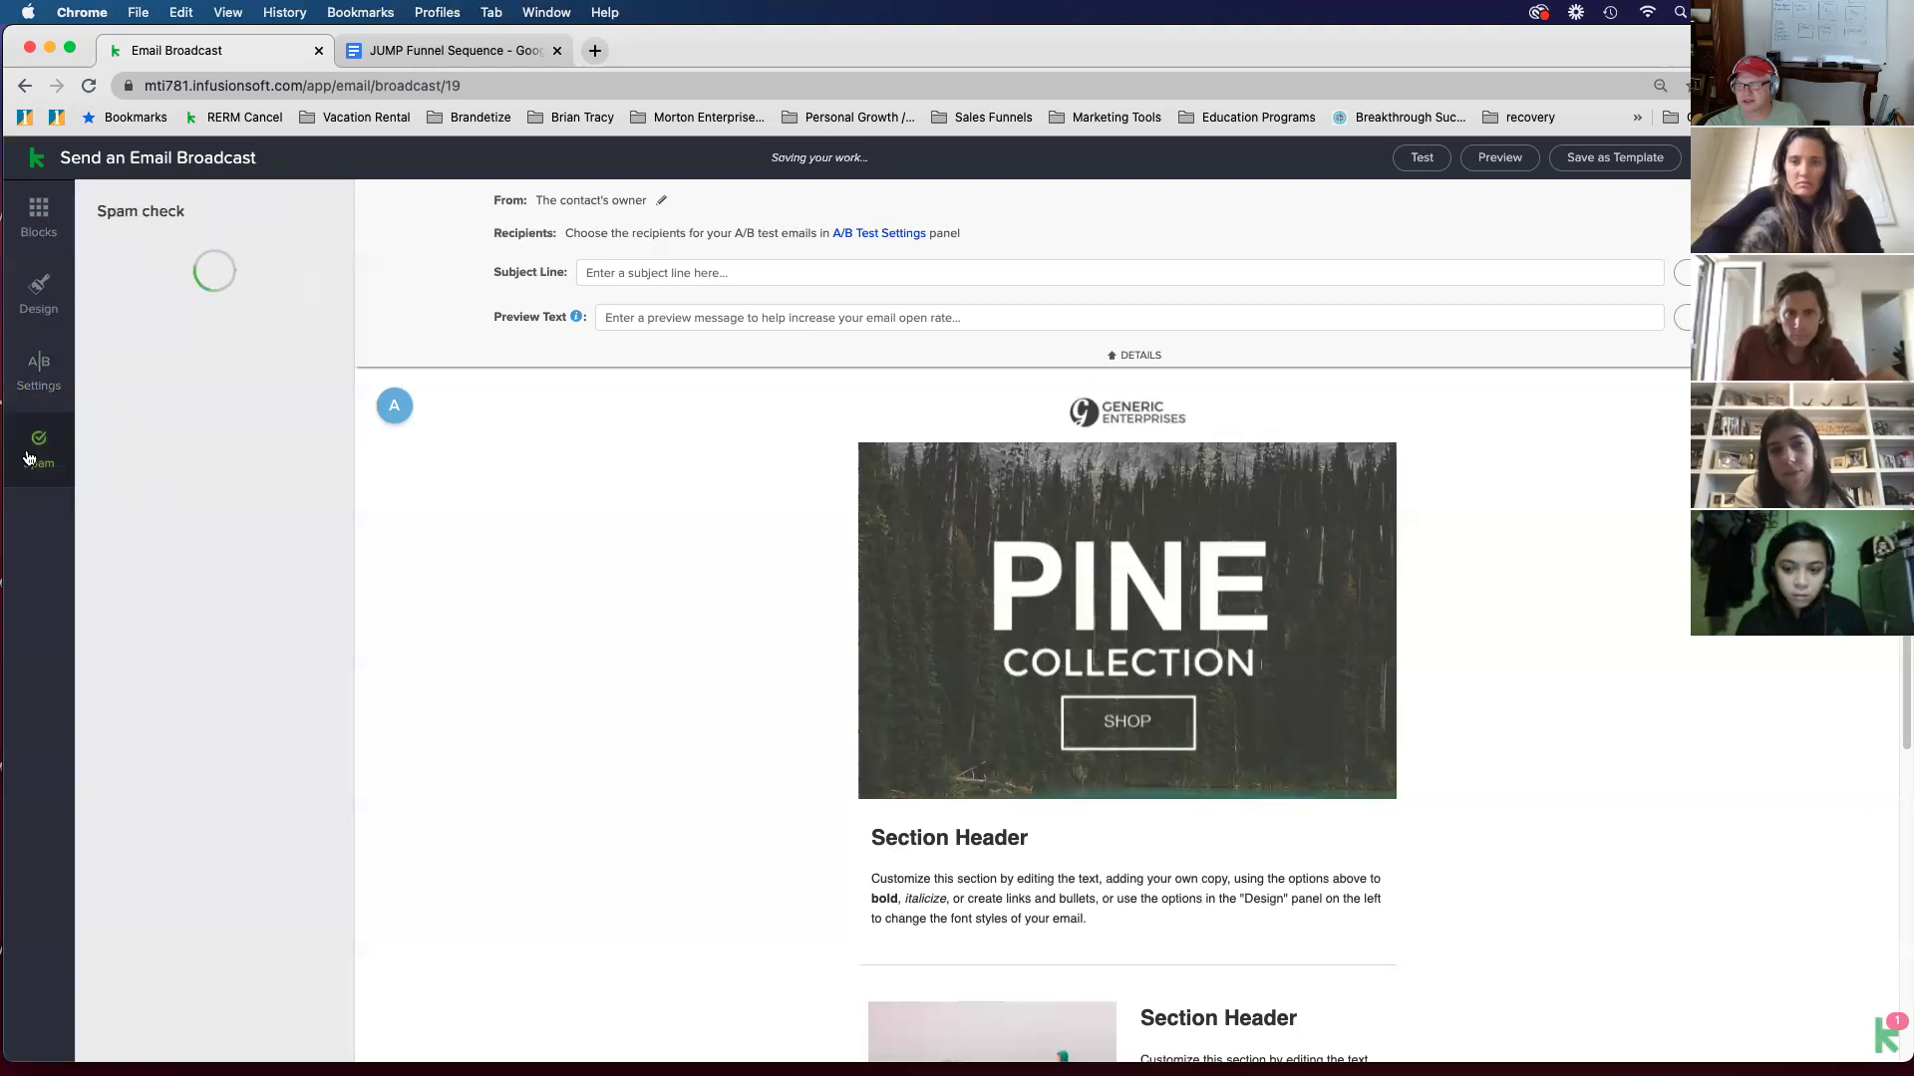
pyautogui.click(34, 376)
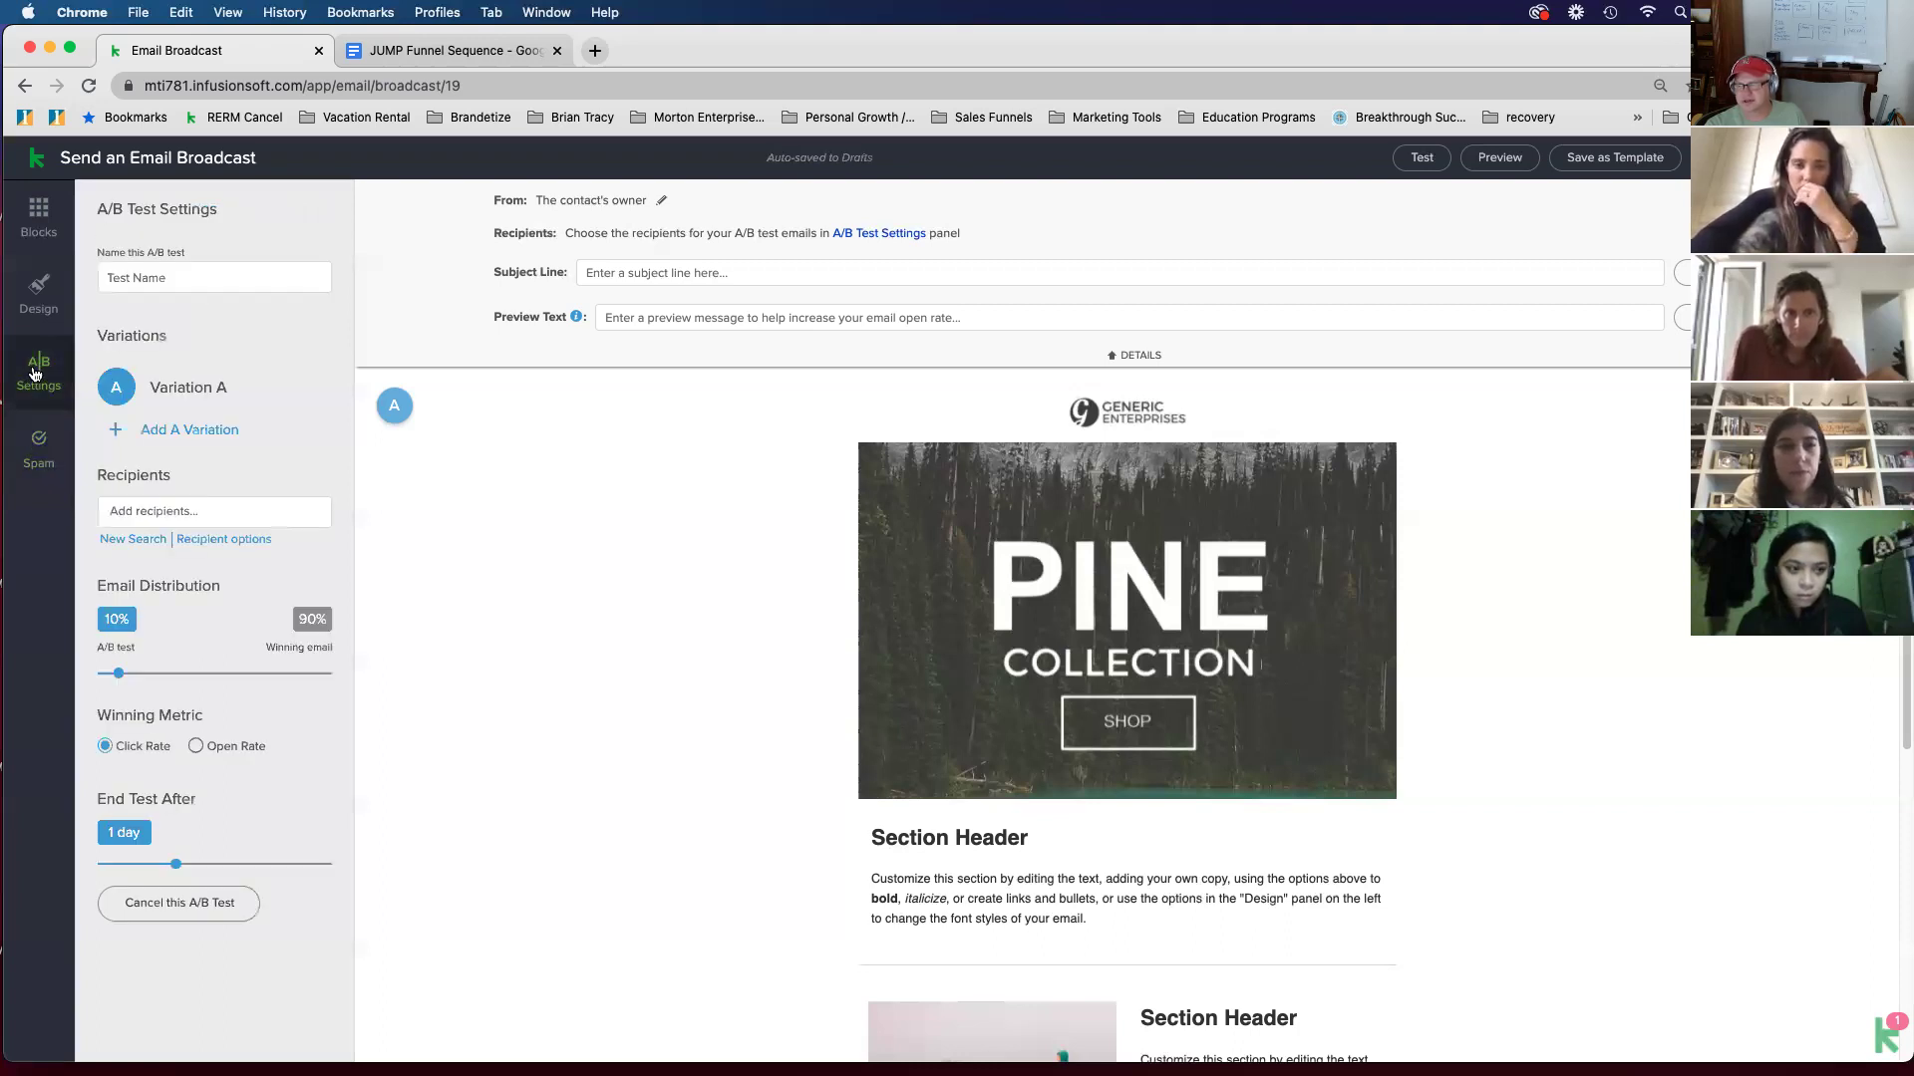
pyautogui.click(39, 460)
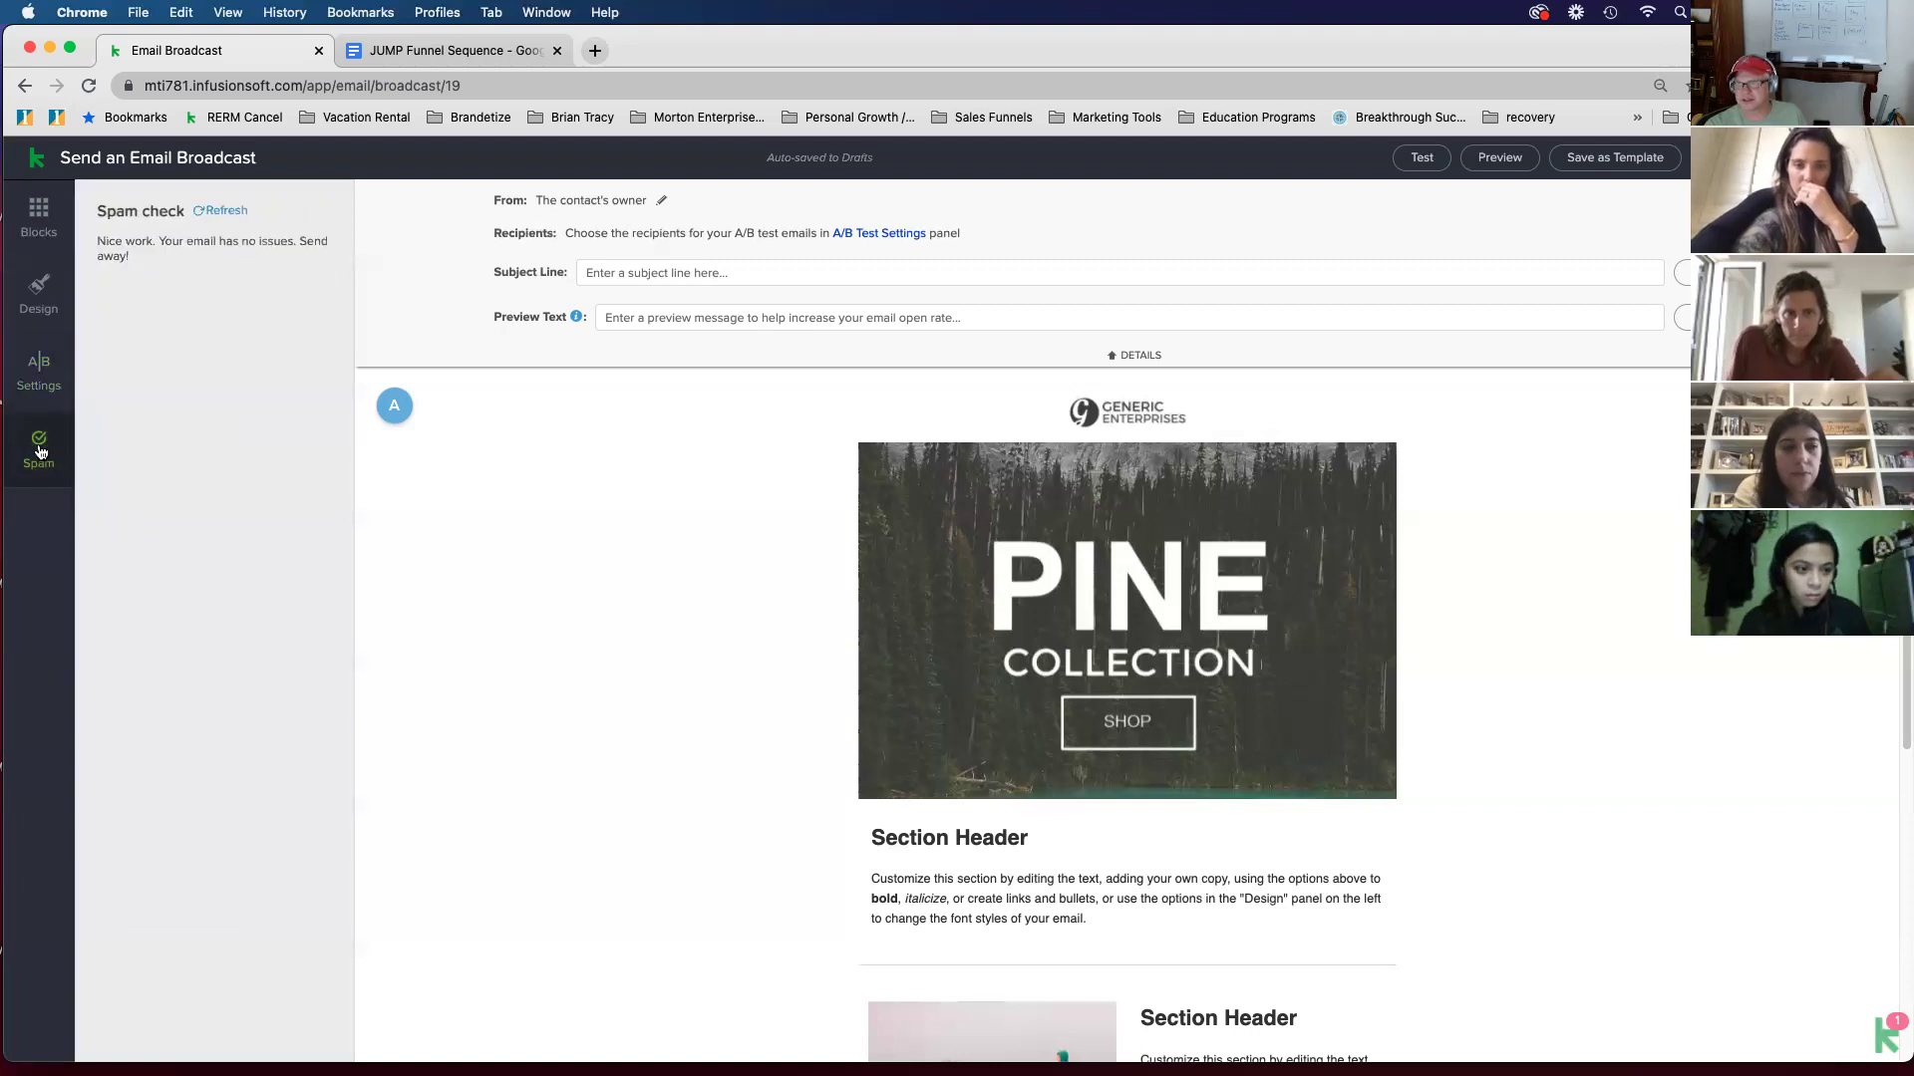
pyautogui.click(40, 212)
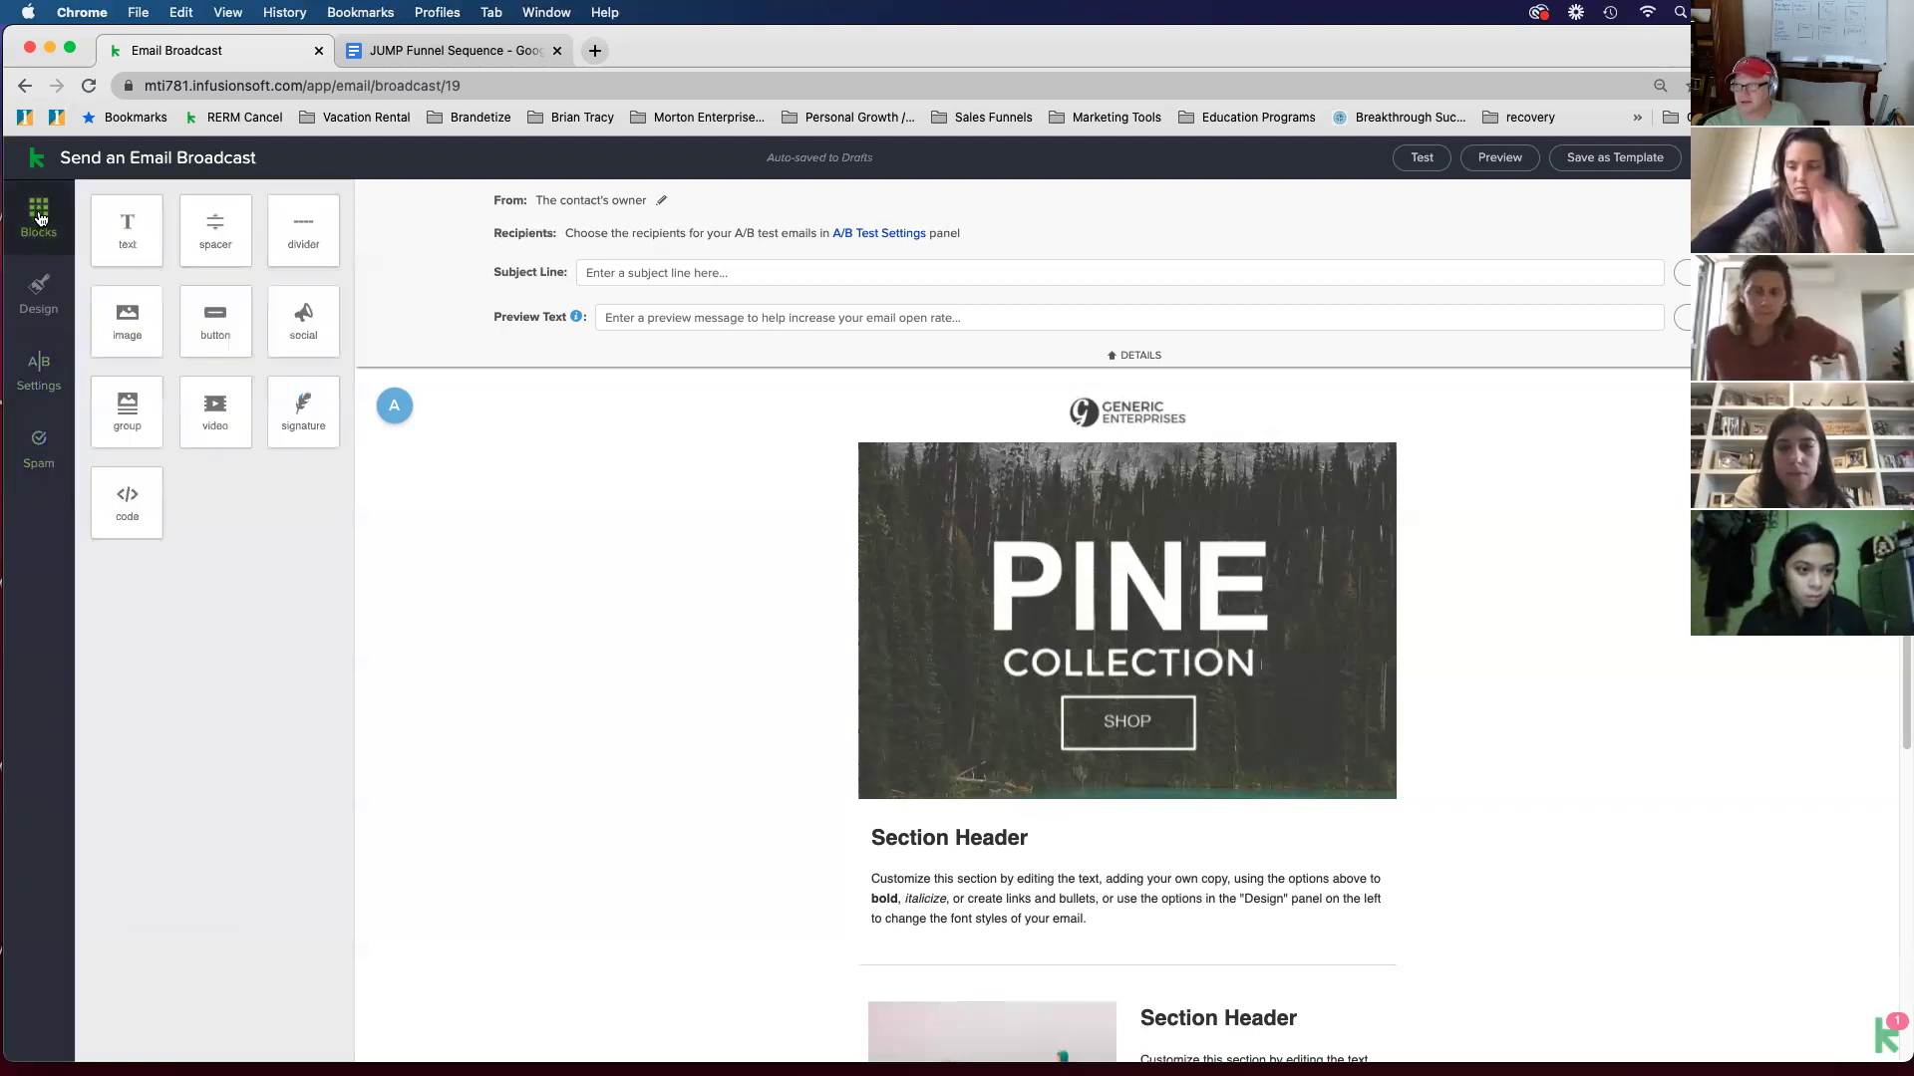
pyautogui.click(41, 291)
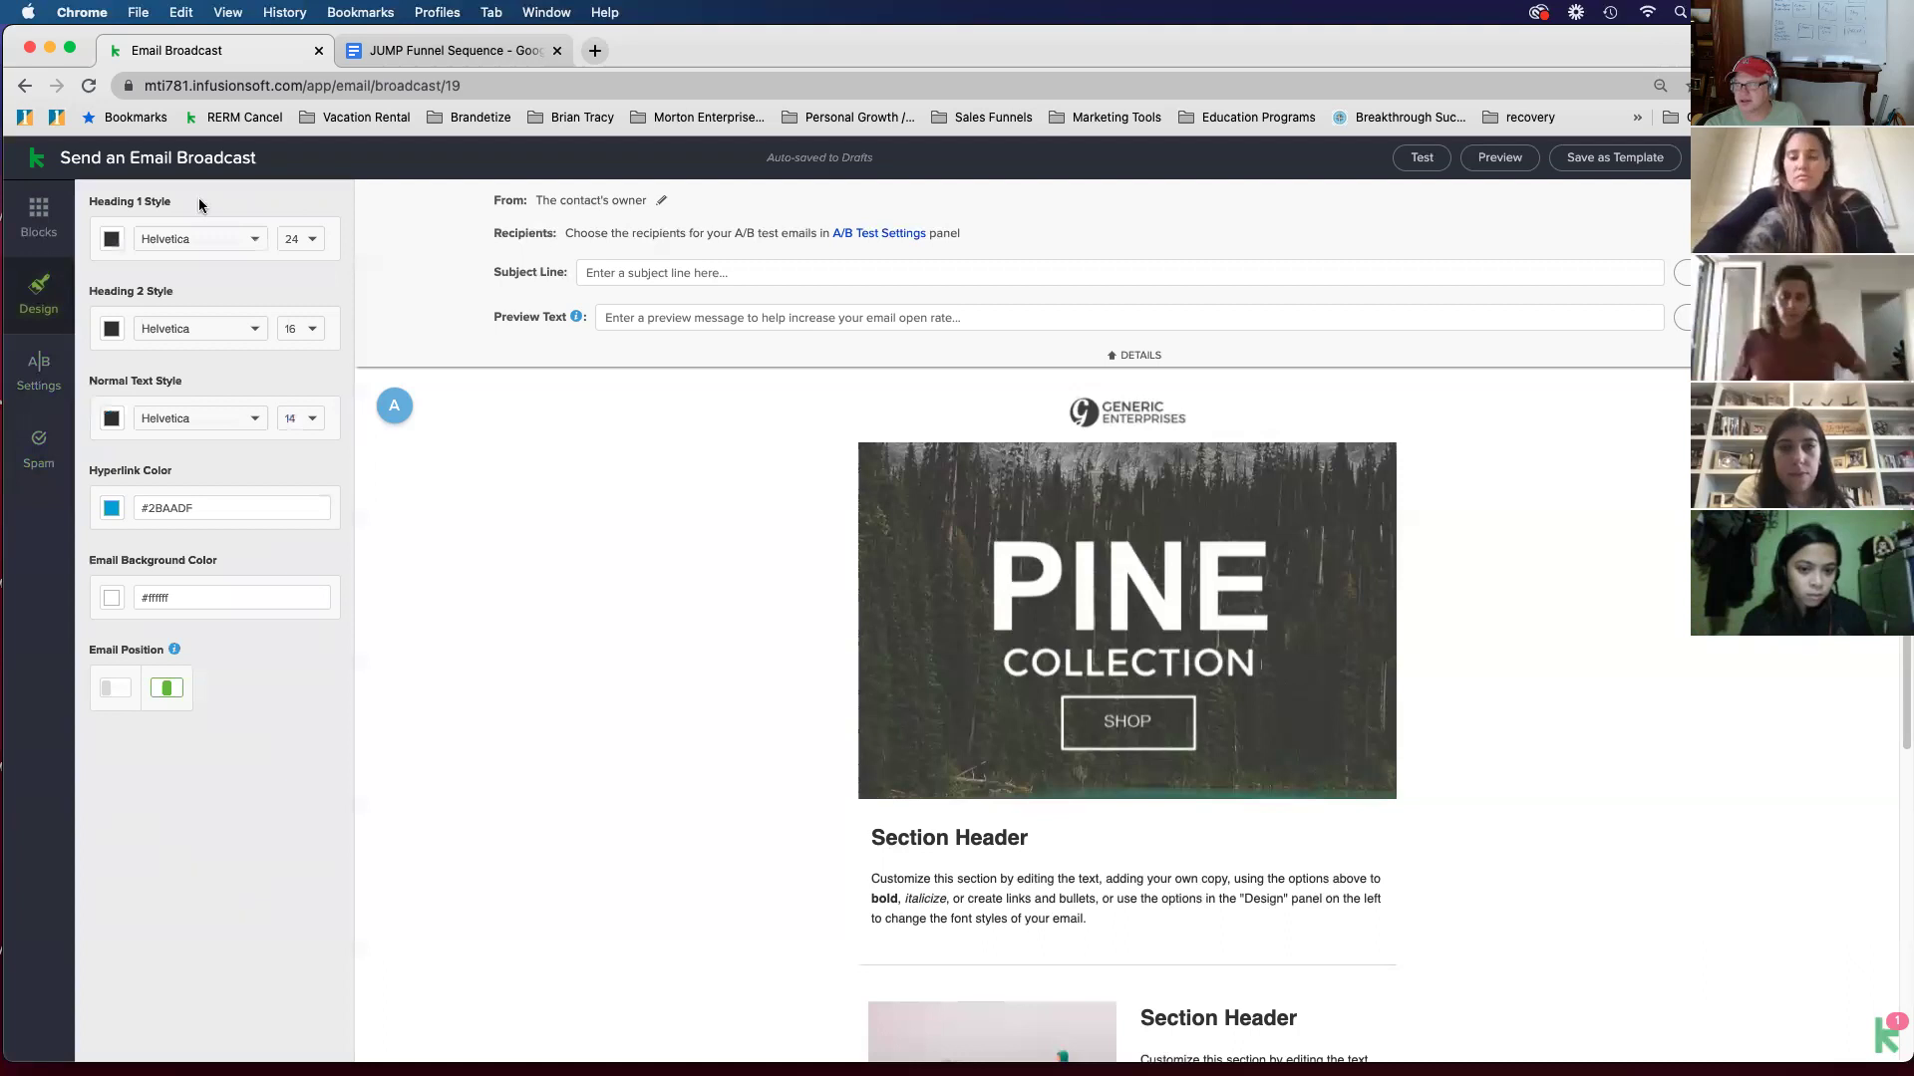
pyautogui.click(25, 86)
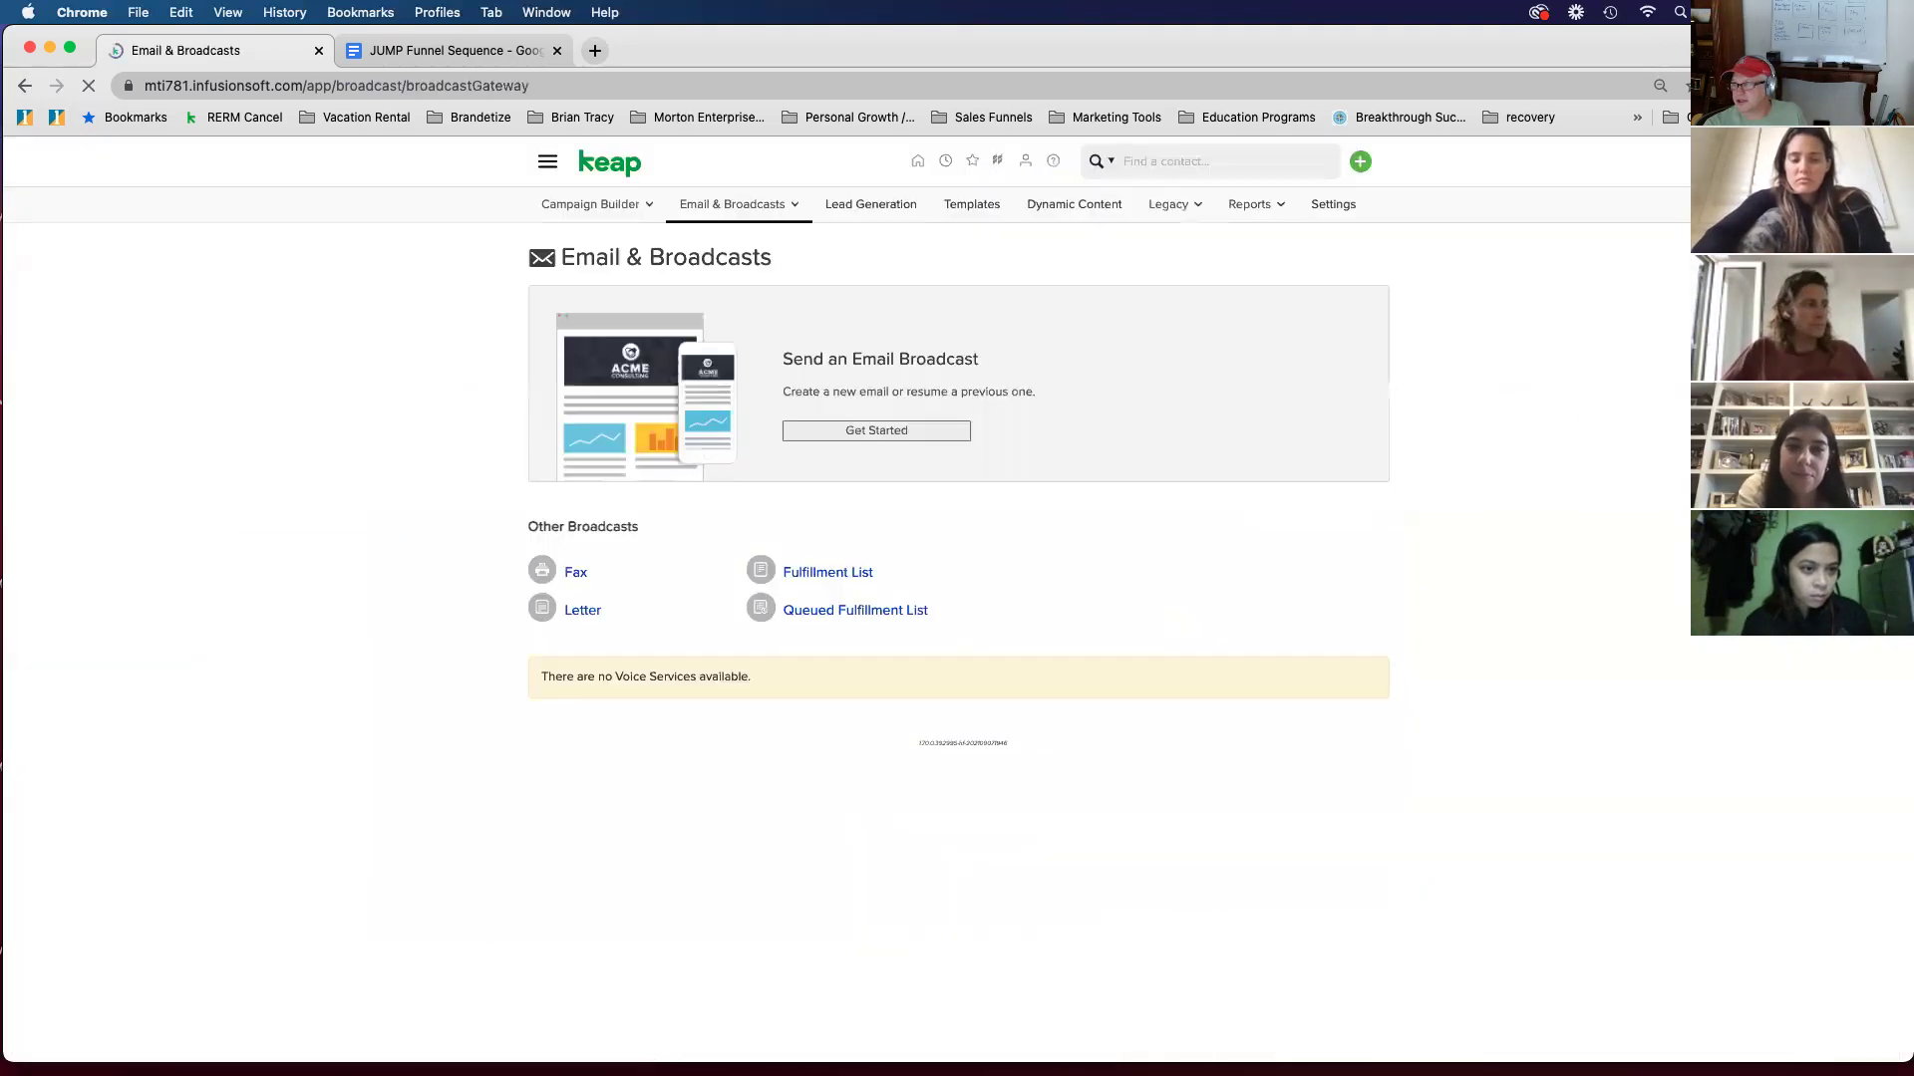
# Step: Return to the Abandon Cart campaign and open its first Send Email and Re-send Unopens sequence for editing
pyautogui.click(548, 161)
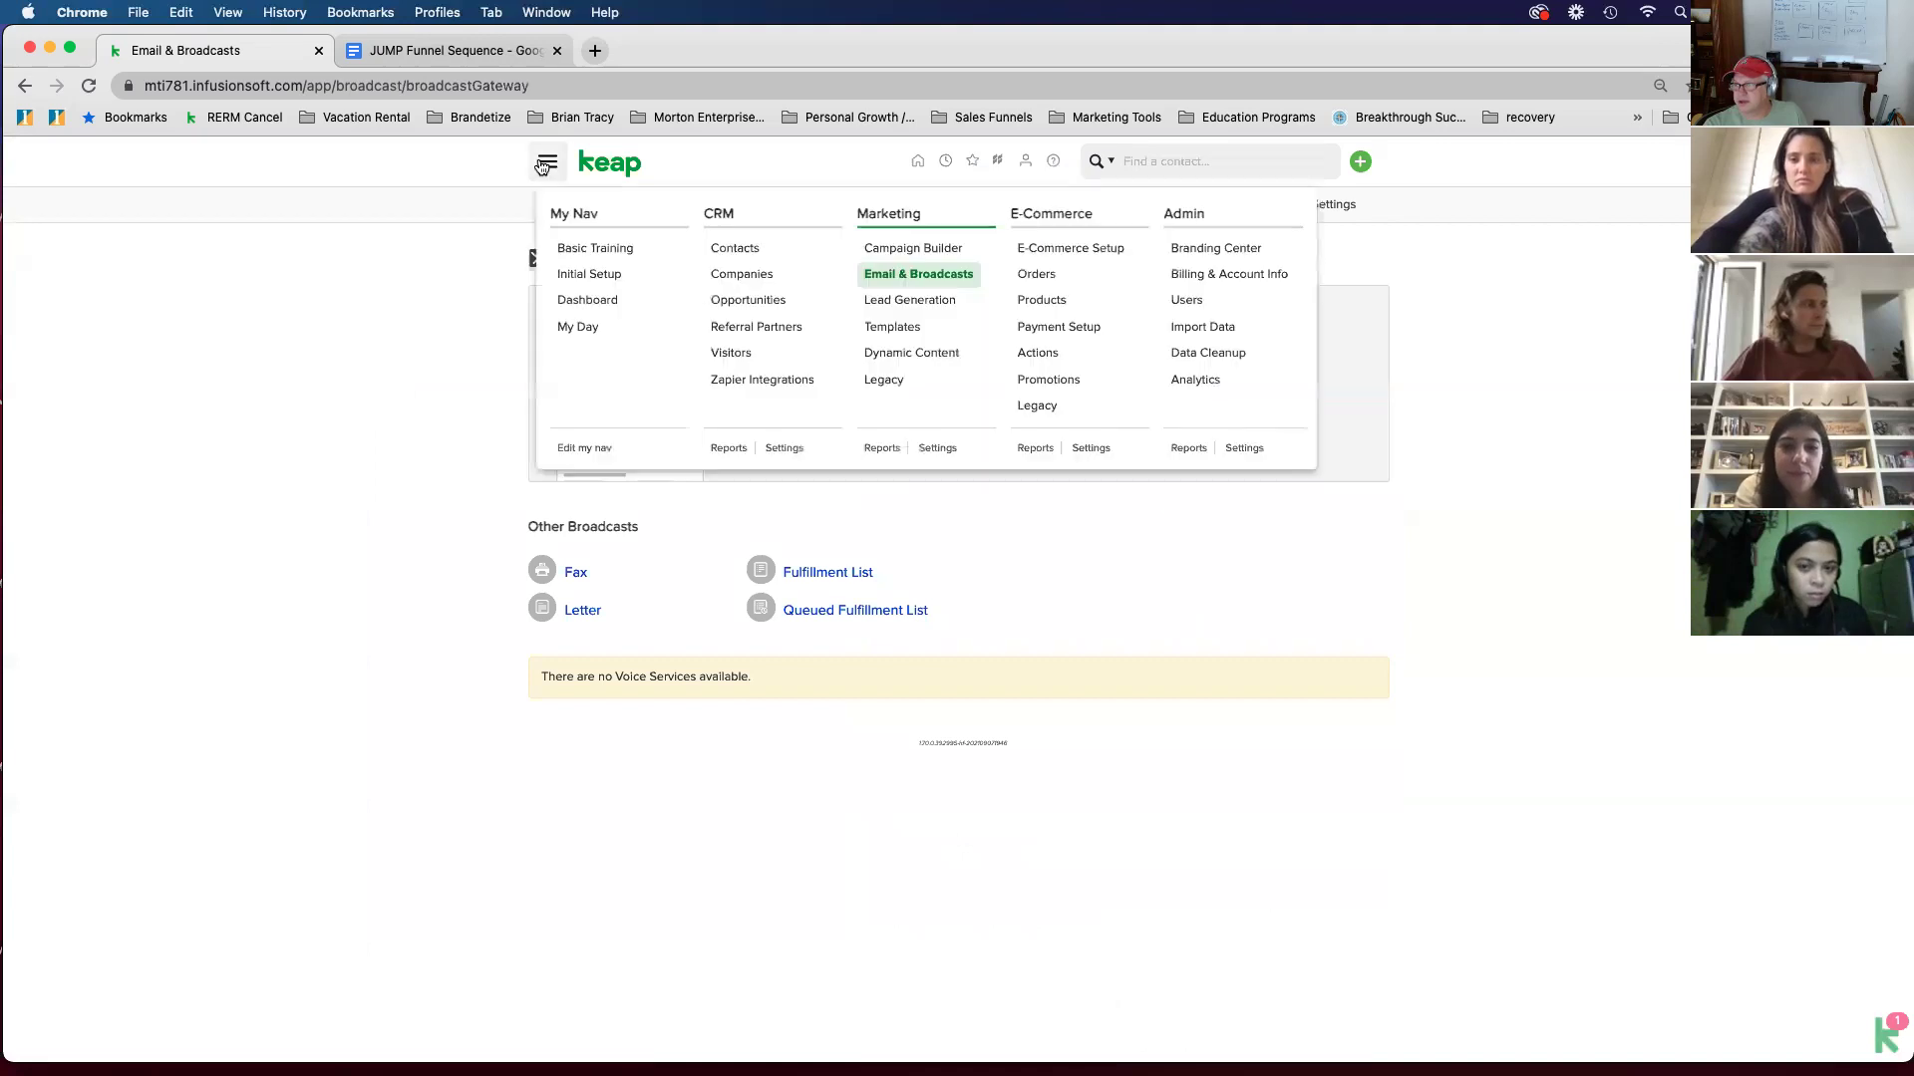
pyautogui.click(741, 249)
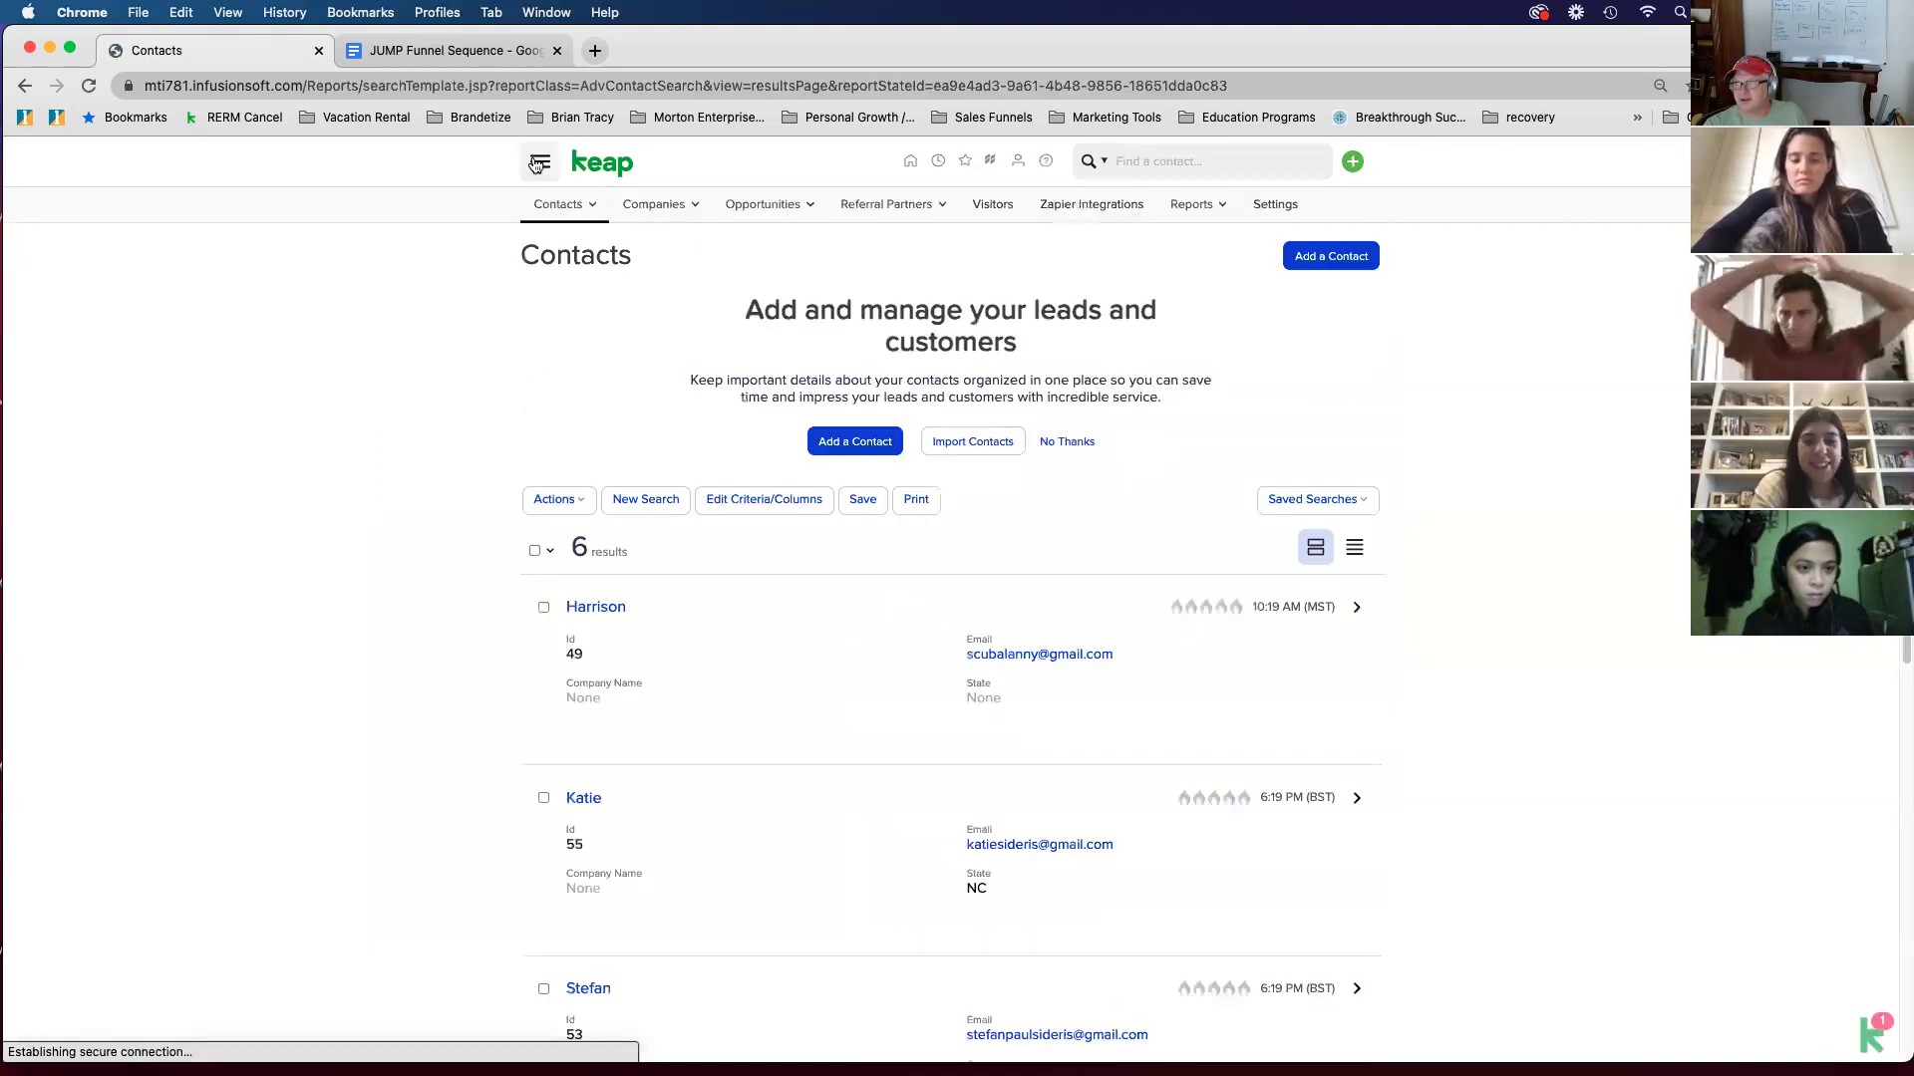
pyautogui.click(548, 162)
pyautogui.click(886, 251)
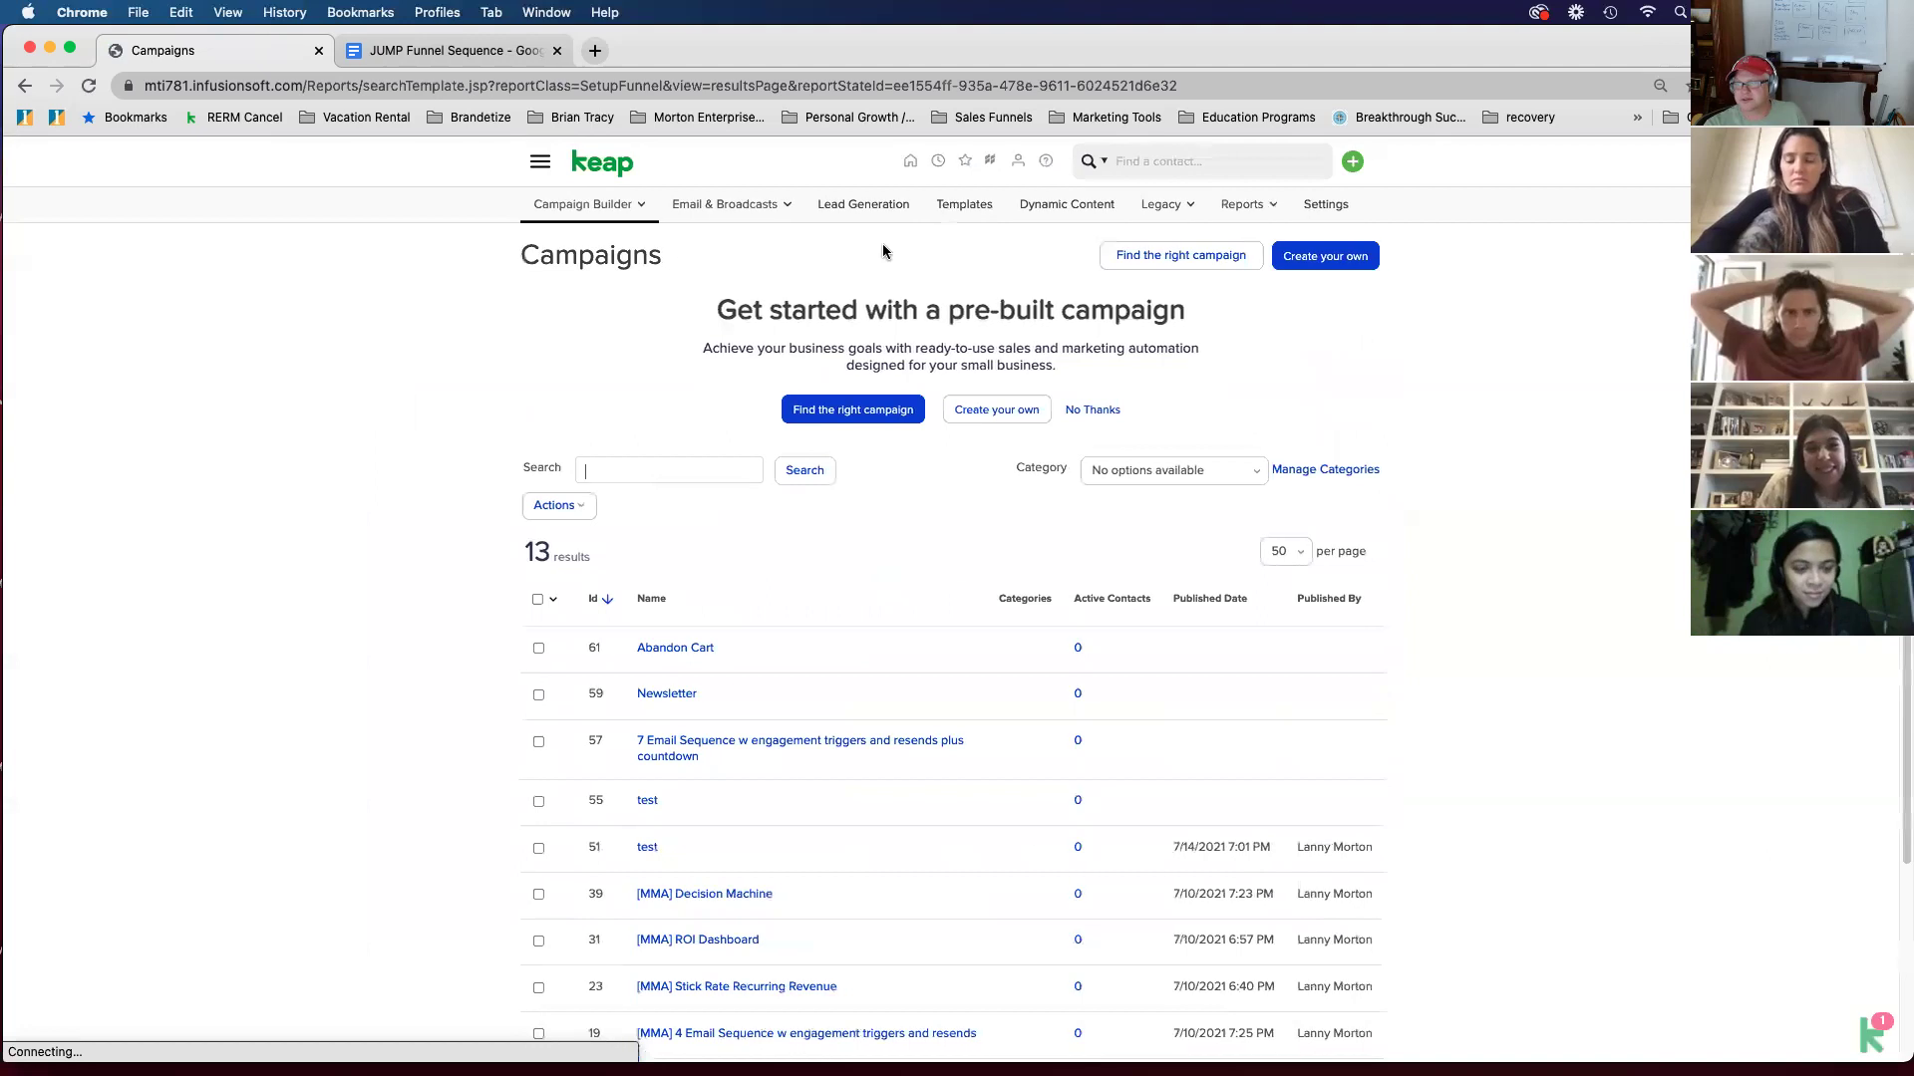
pyautogui.scroll(-2, 449, 419)
pyautogui.click(696, 563)
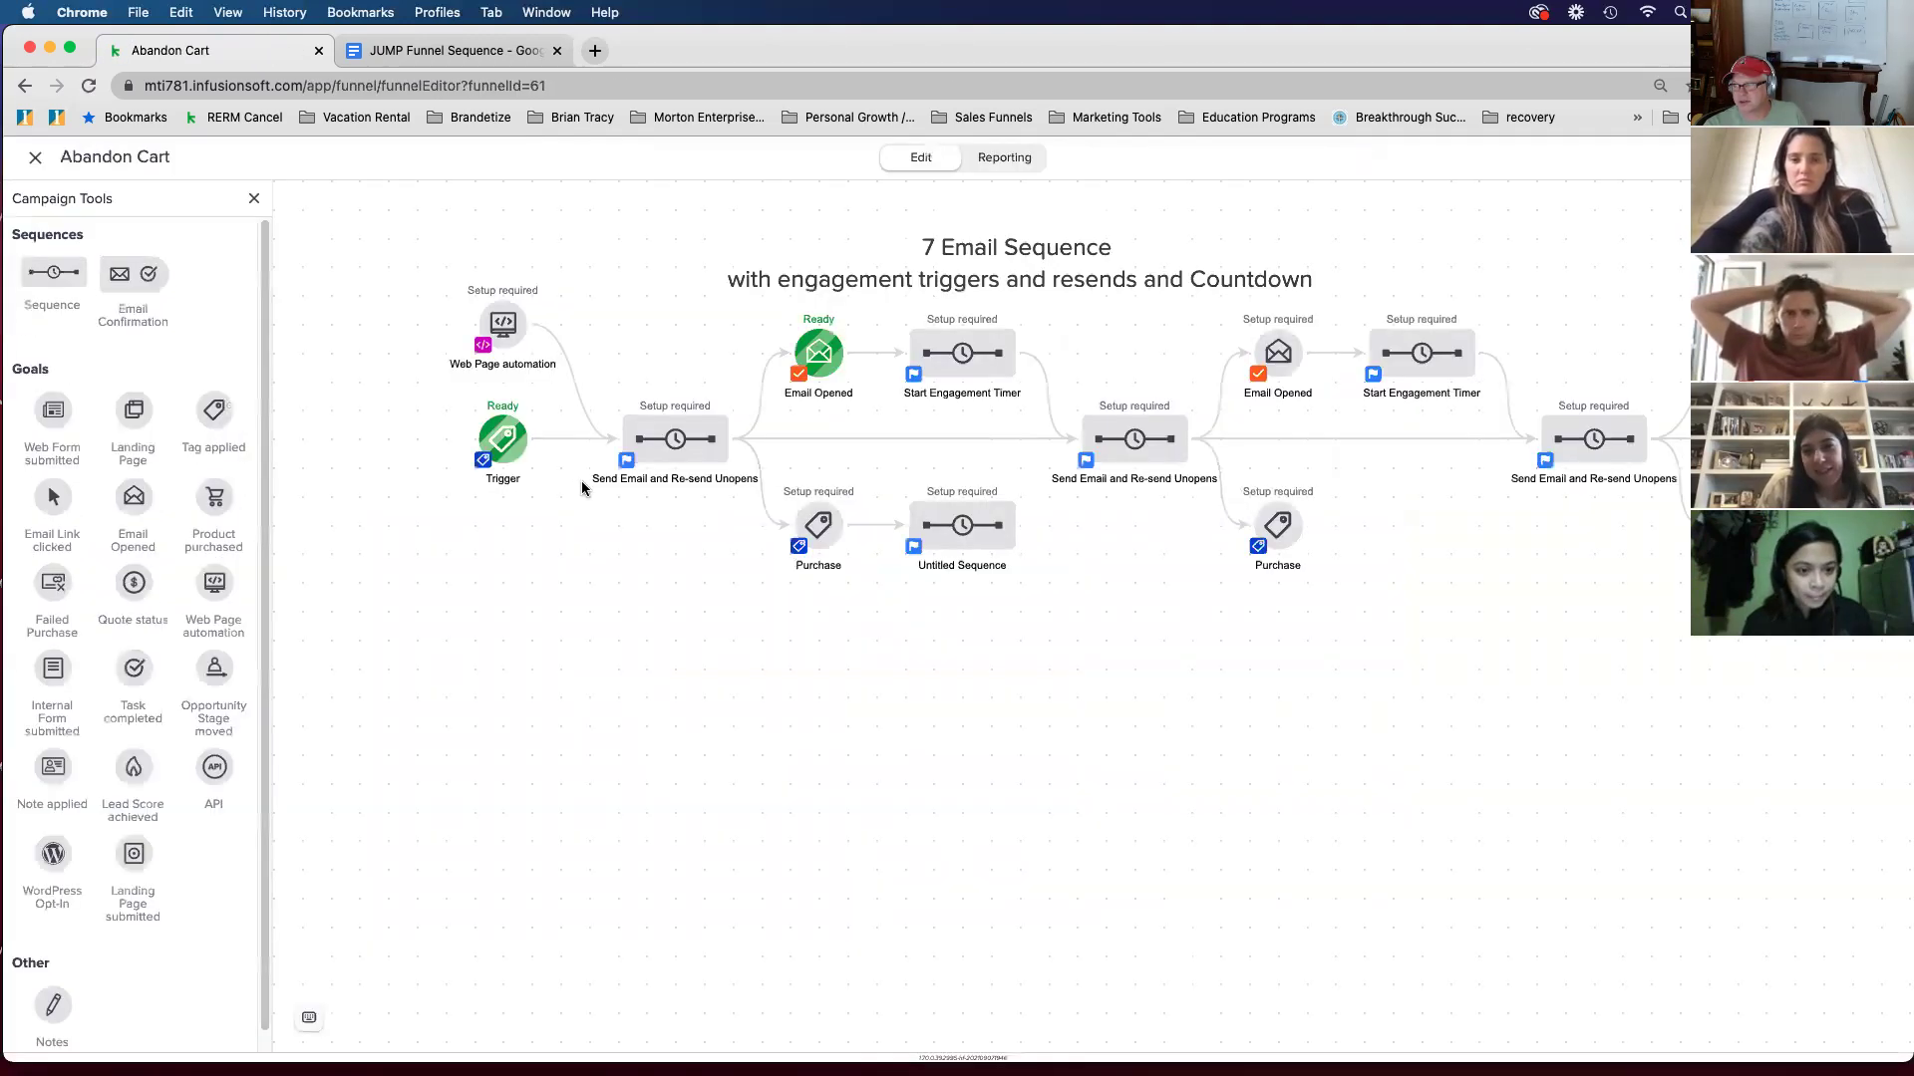
pyautogui.moveTo(654, 512); pyautogui.dragTo(578, 519)
pyautogui.click(610, 456)
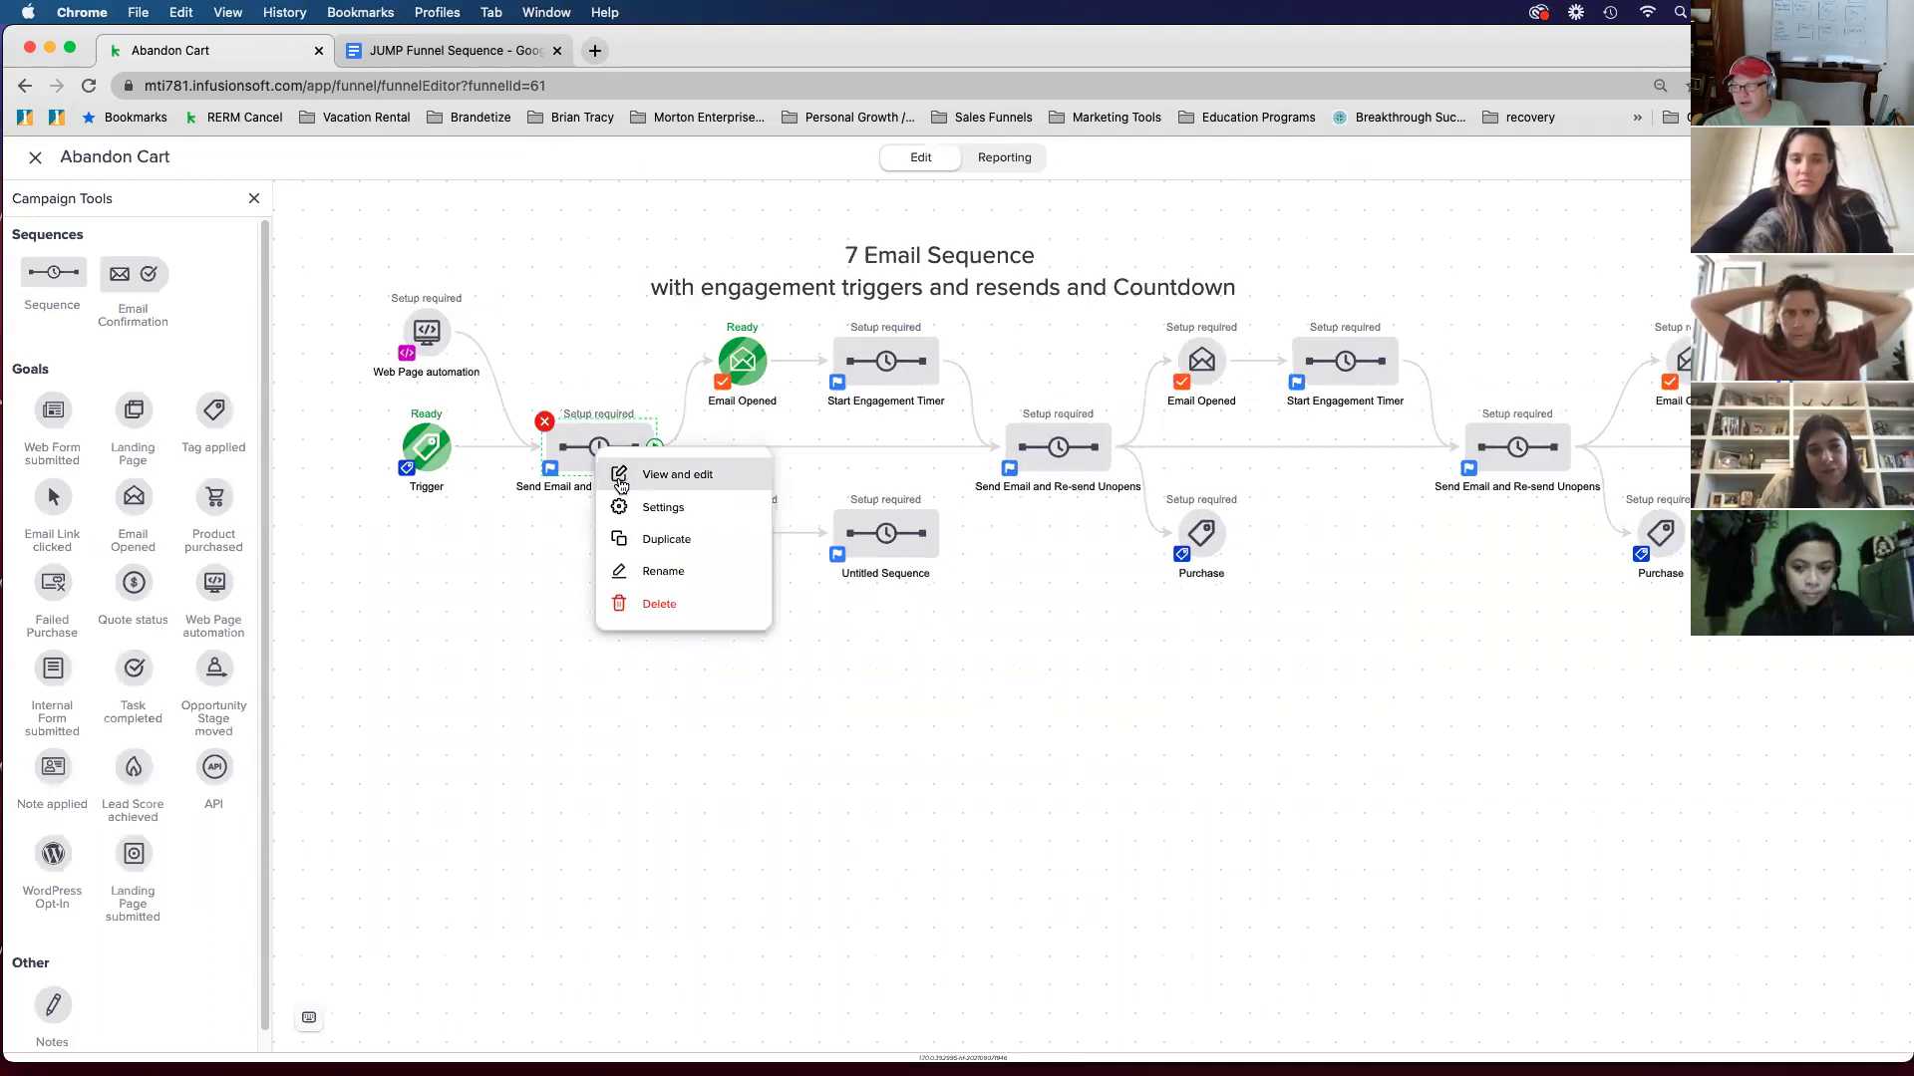
pyautogui.click(618, 474)
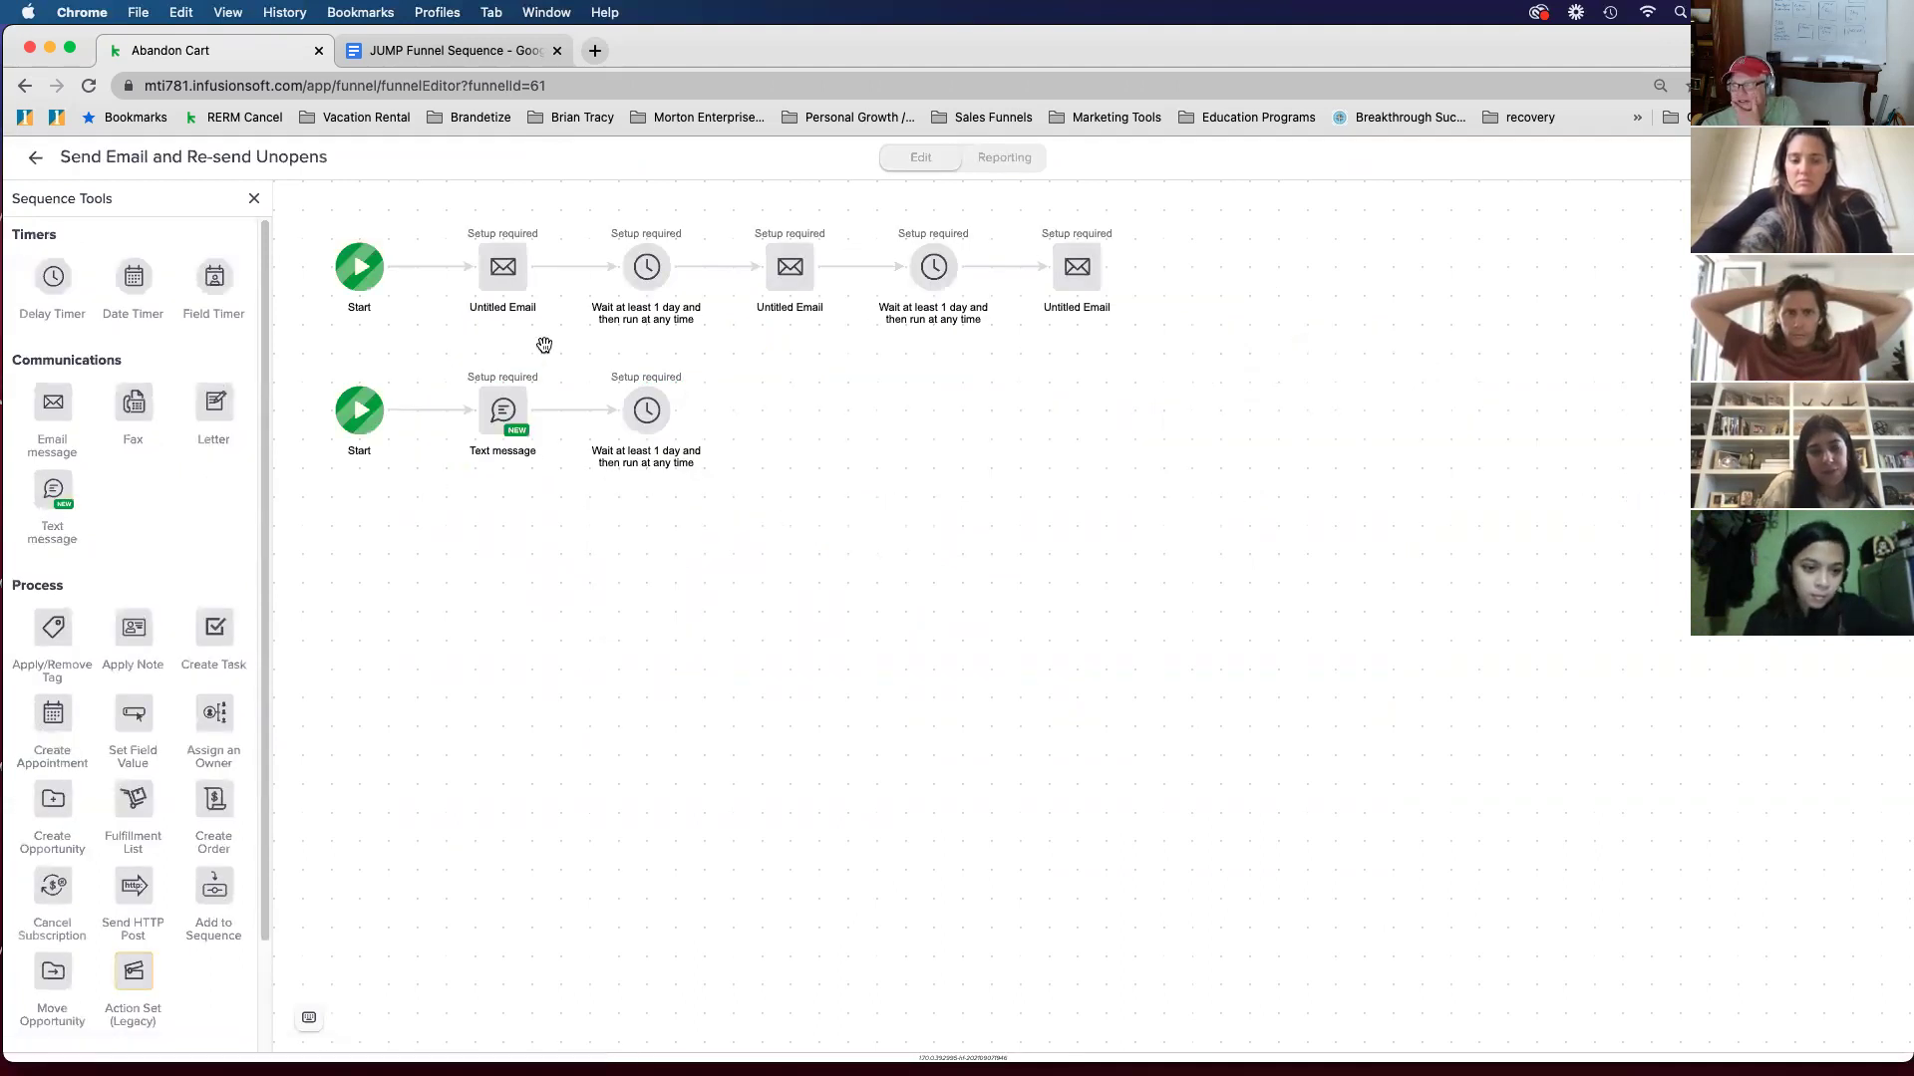
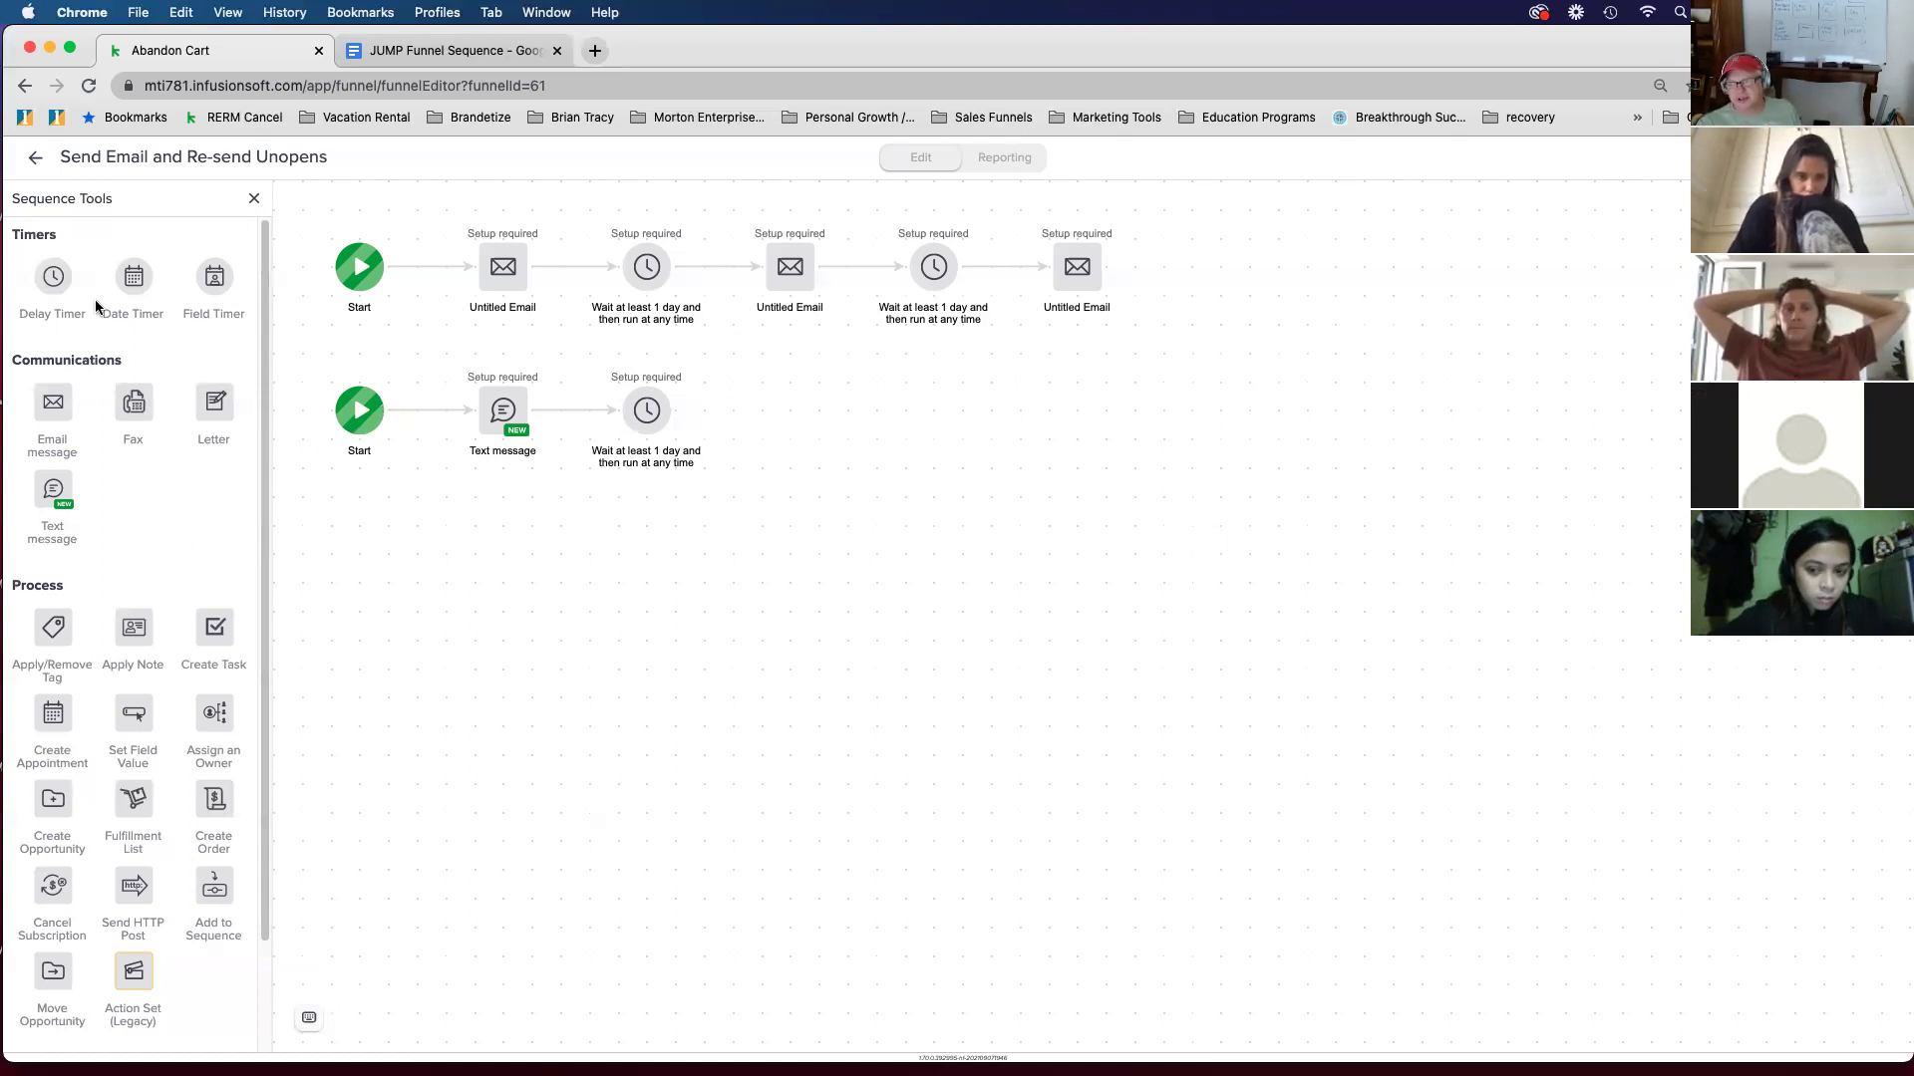
# Step: Add three Start elements in a column below the existing email and text message rows of the sequence
pyautogui.scroll(-3, 121, 319)
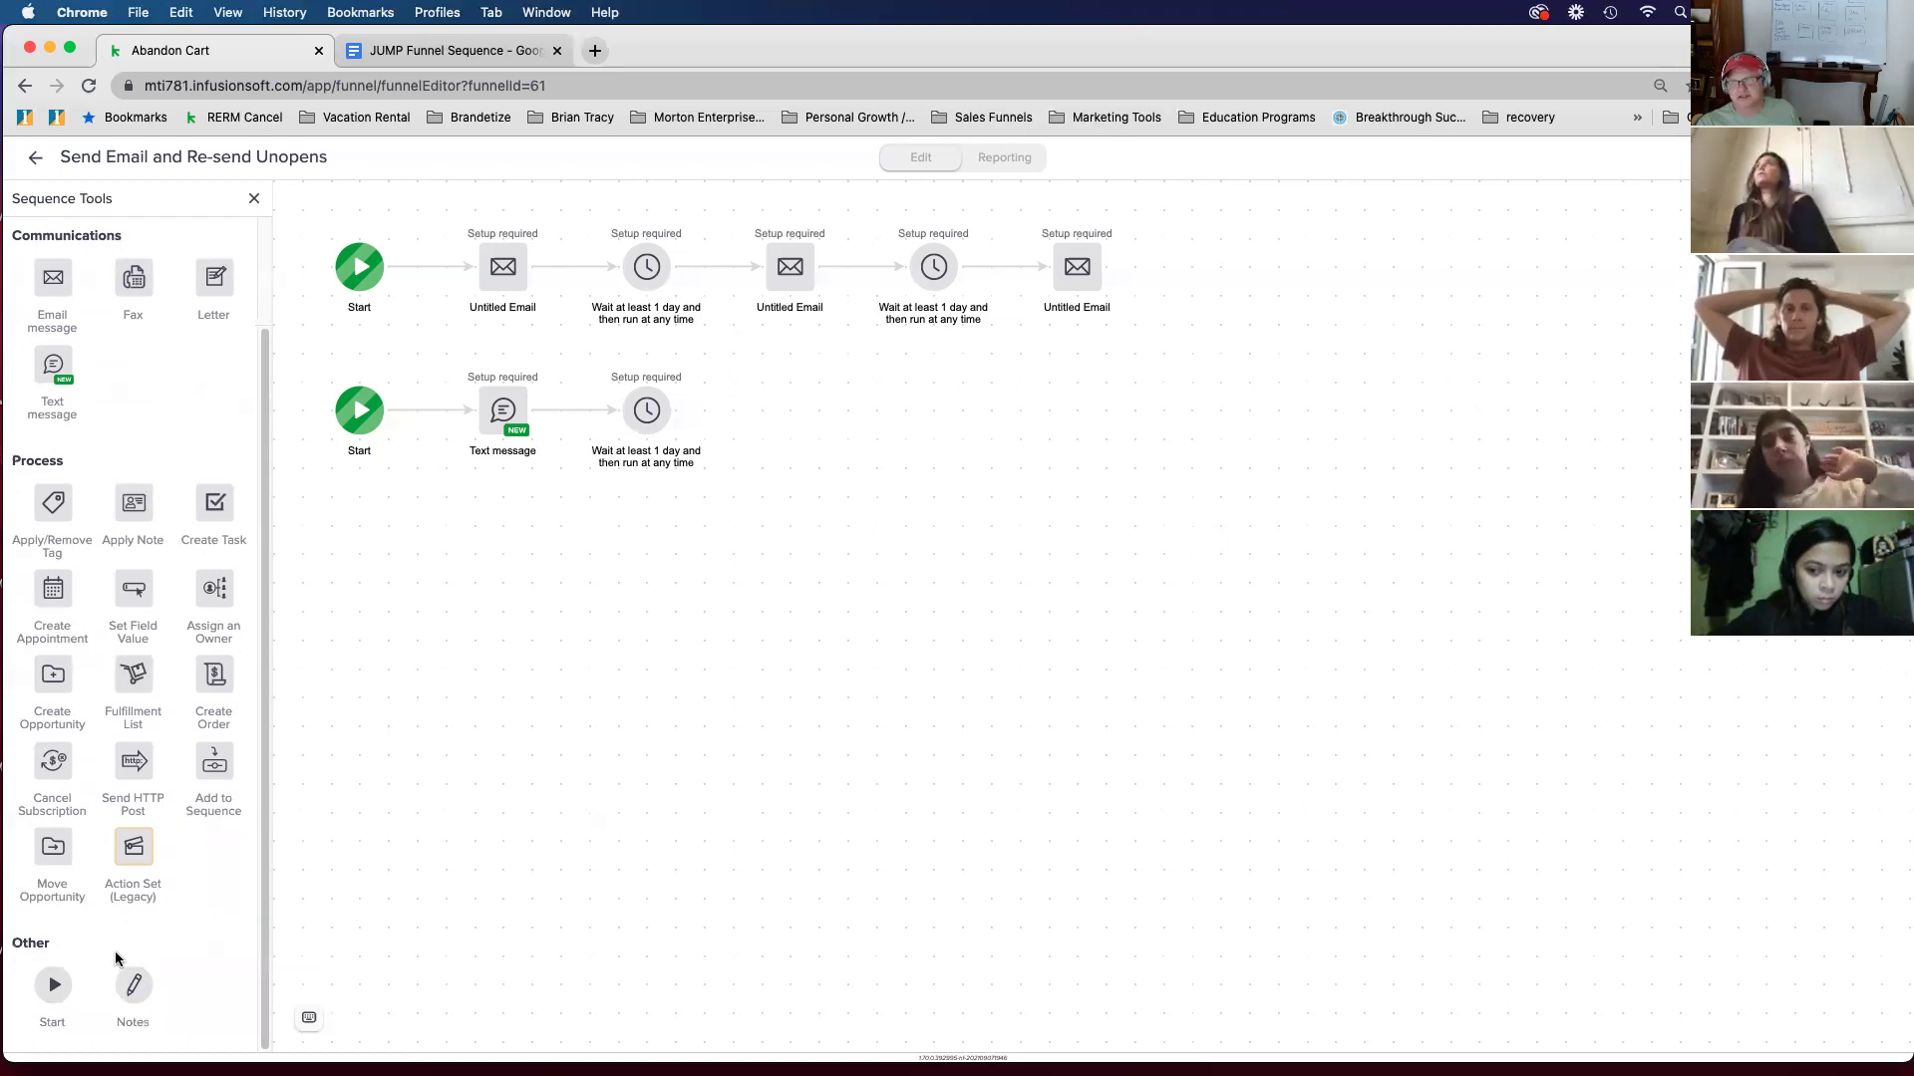
pyautogui.scroll(2, 116, 958)
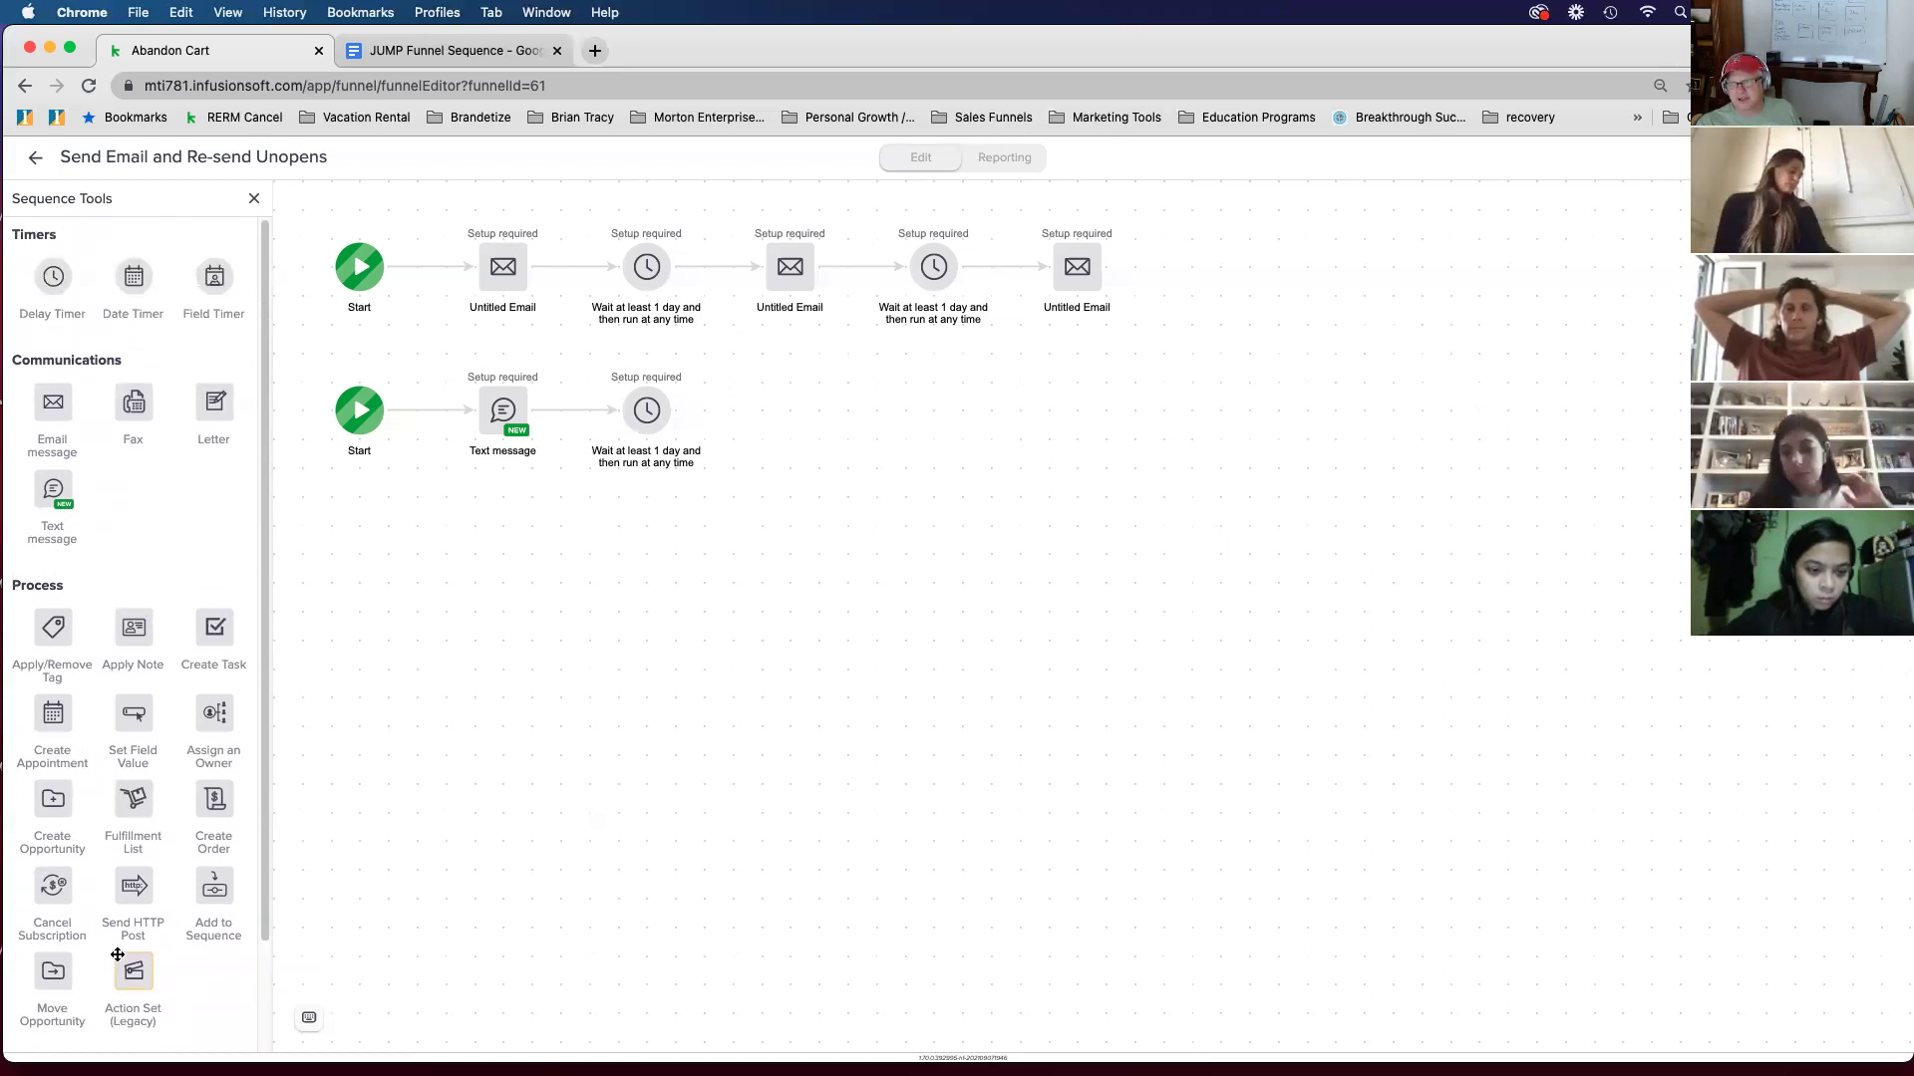
pyautogui.scroll(-1, 118, 955)
pyautogui.scroll(-1, 118, 955)
pyautogui.moveTo(56, 987); pyautogui.dragTo(352, 631)
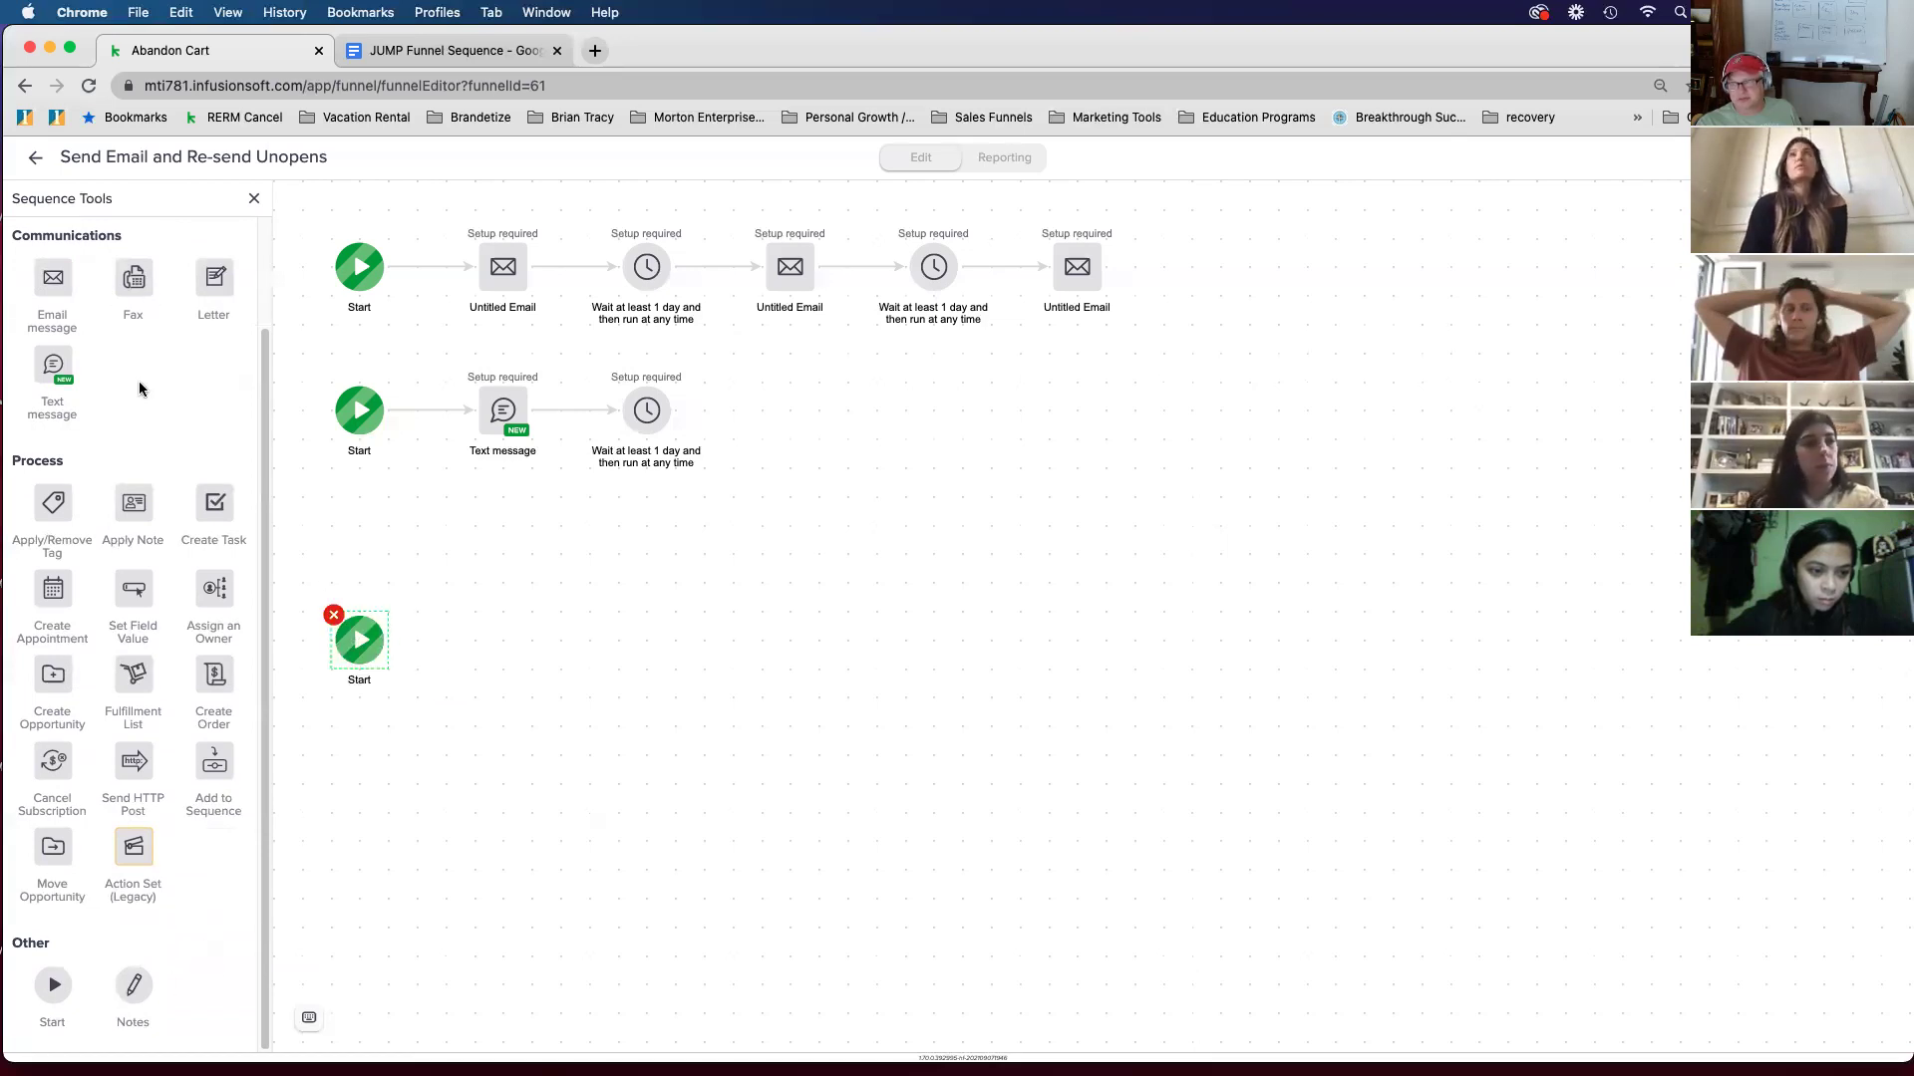
pyautogui.moveTo(54, 985); pyautogui.dragTo(358, 755)
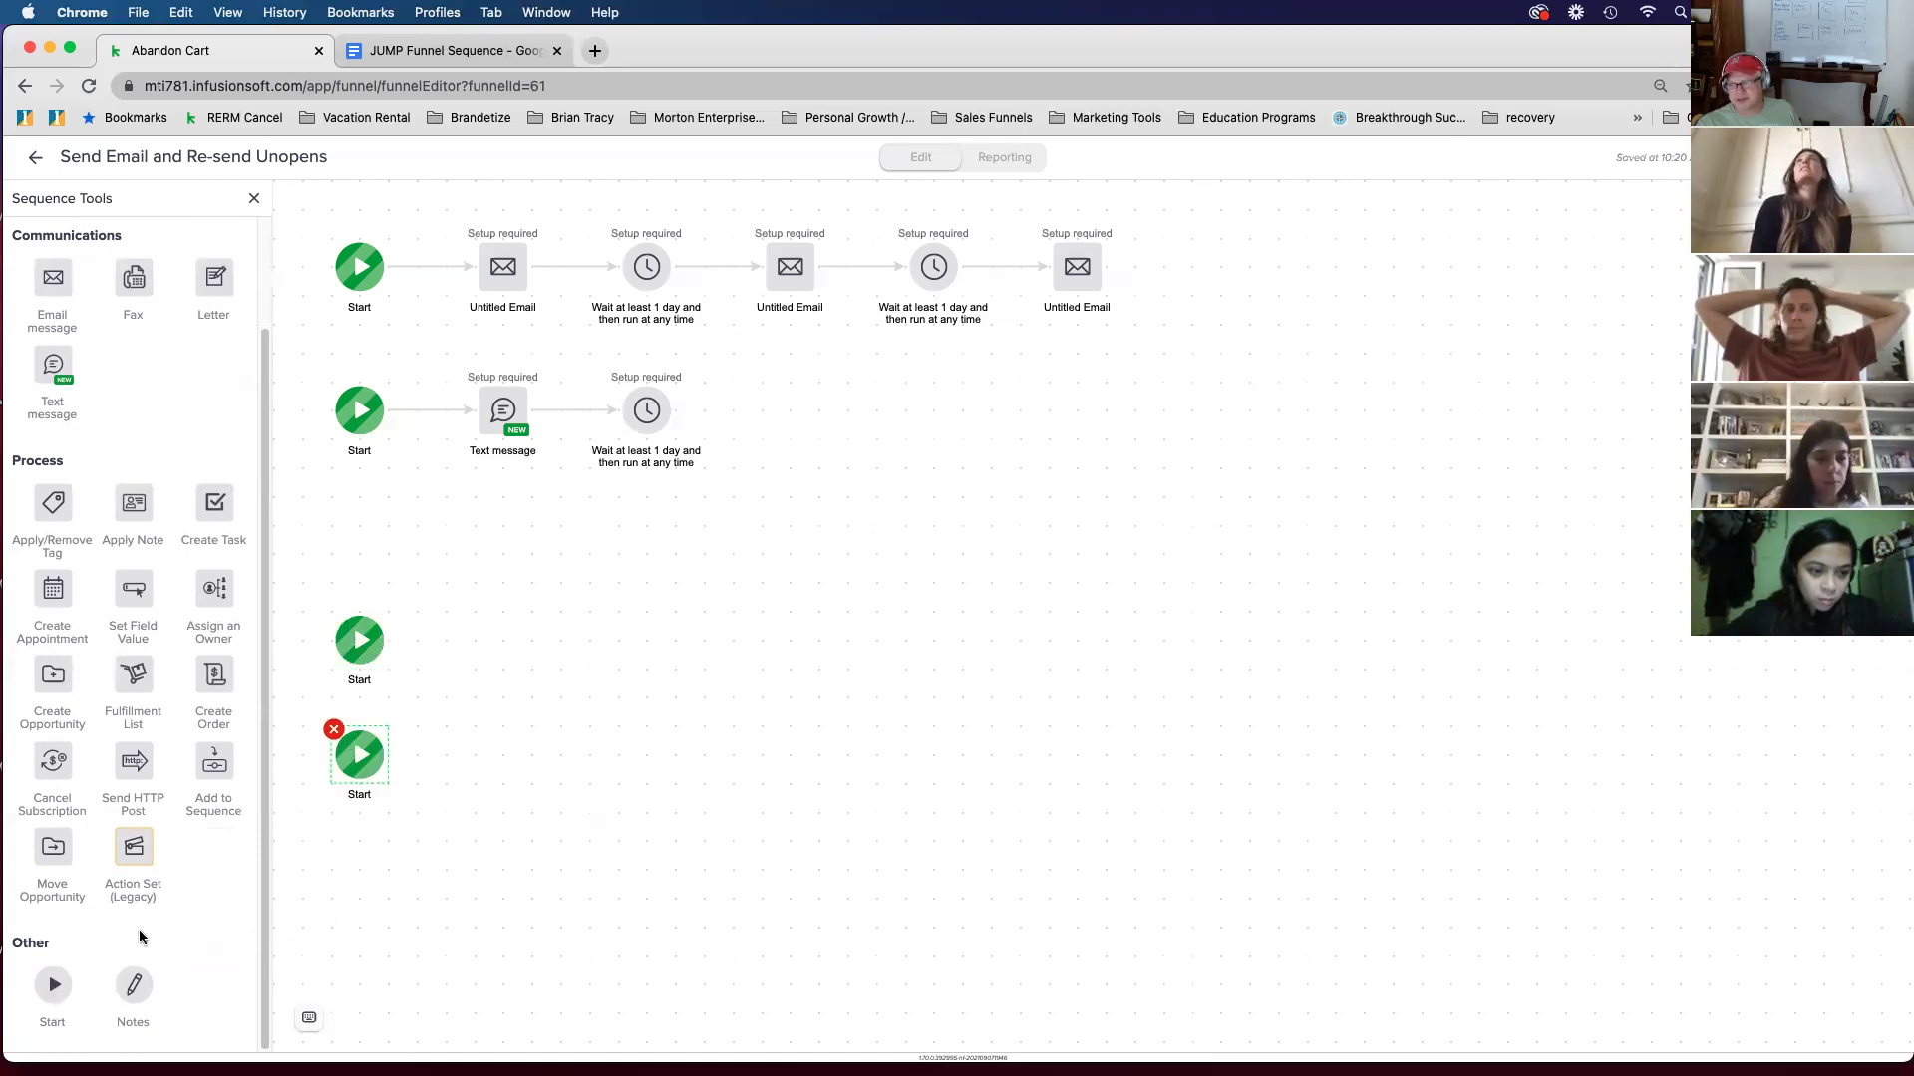
pyautogui.moveTo(57, 984); pyautogui.dragTo(359, 869)
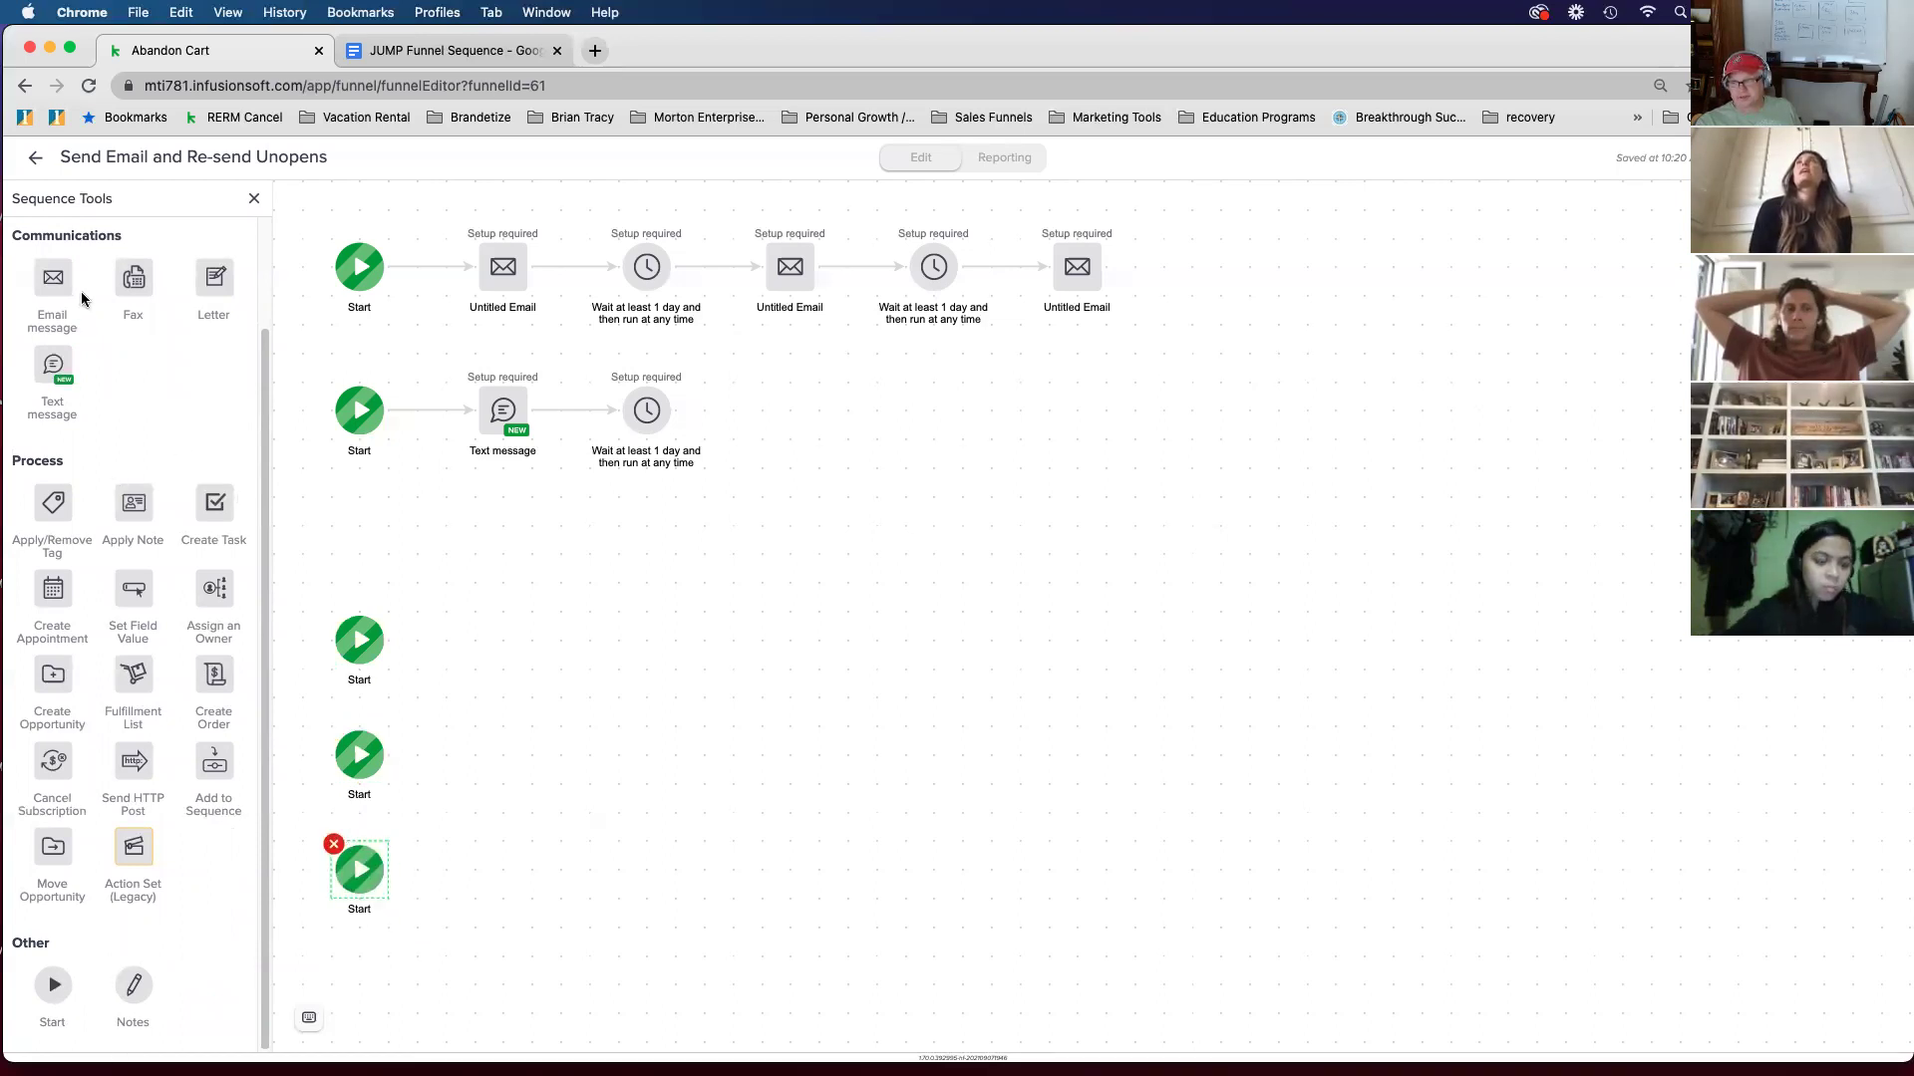
# Step: Place a Date Timer beside each of the upper two of the three standalone Start elements
pyautogui.scroll(3, 110, 458)
pyautogui.moveTo(132, 277); pyautogui.dragTo(459, 619)
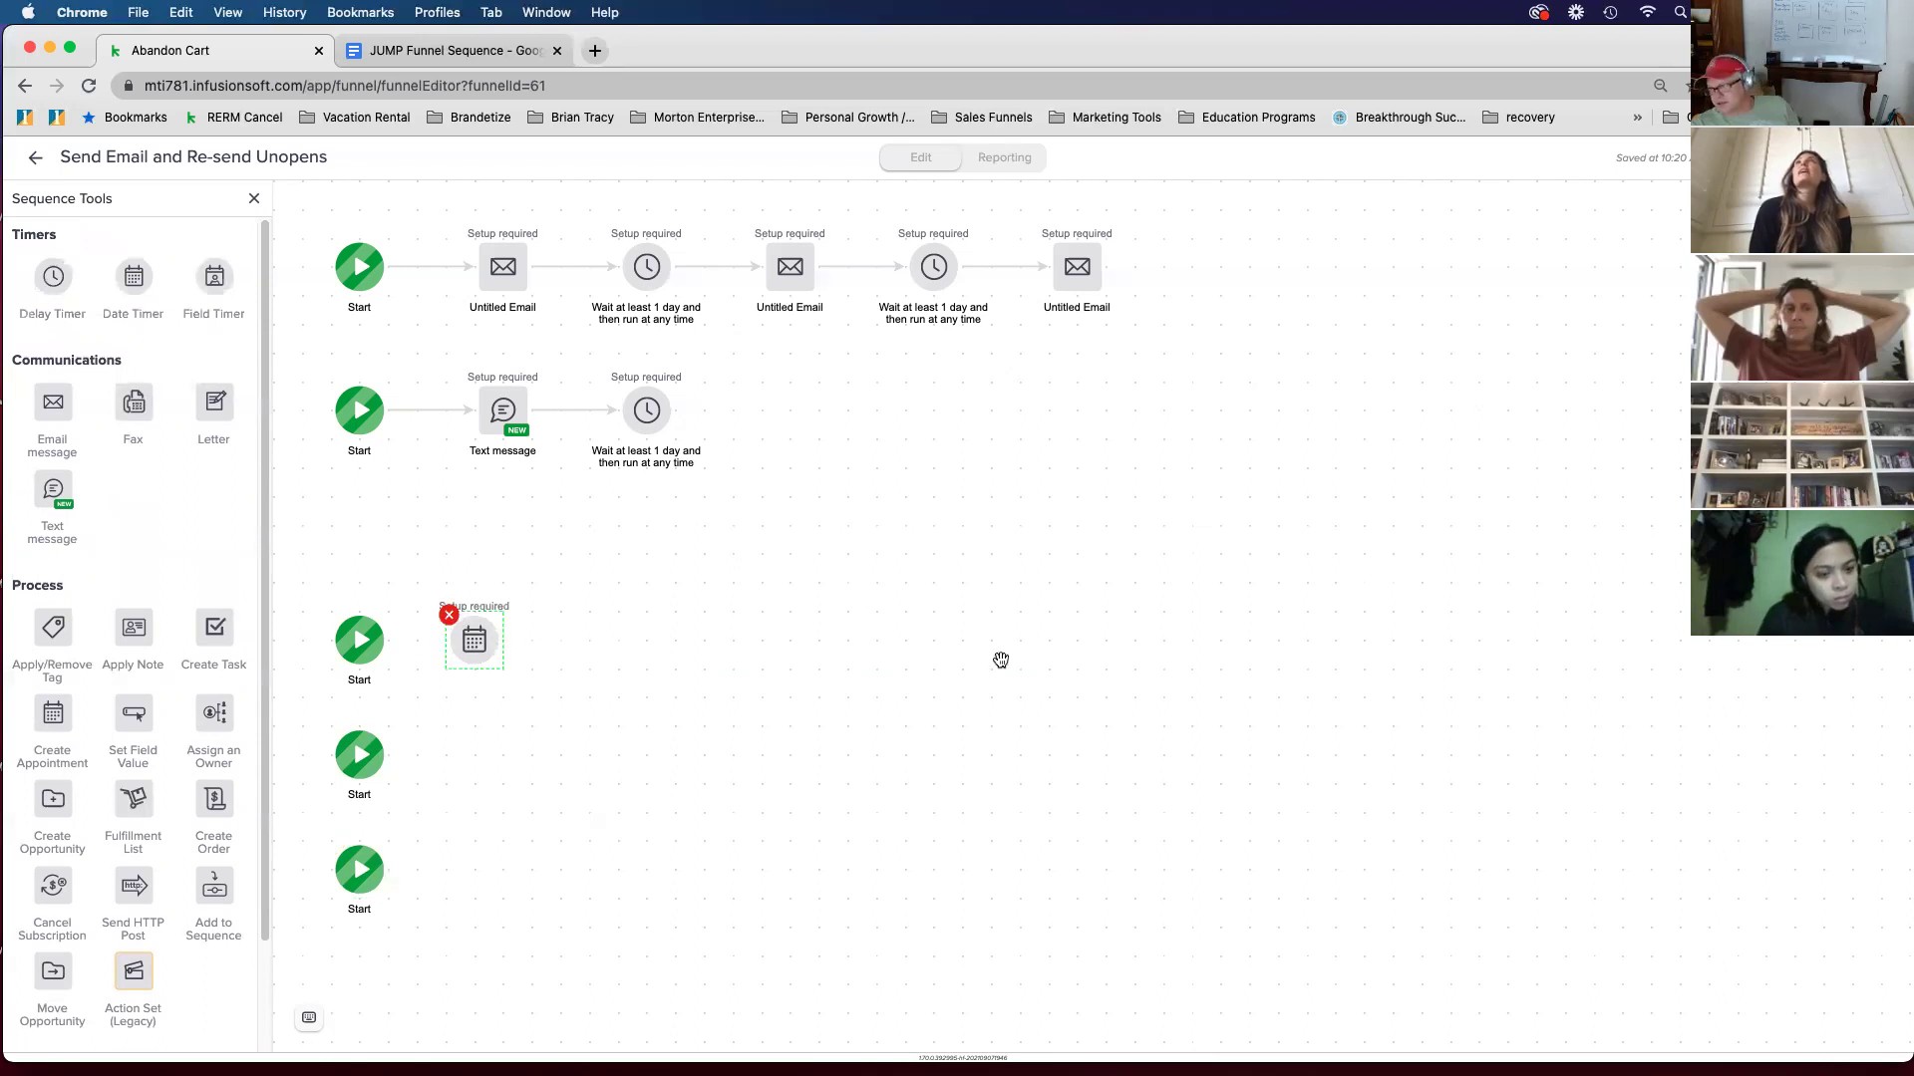
pyautogui.moveTo(125, 277); pyautogui.dragTo(472, 754)
# Step: Try a run date of 09-16-2021 at 8:00 AM in the contact's time zone for the lower Date Timer, then leave its settings without saving
pyautogui.rightClick(498, 754)
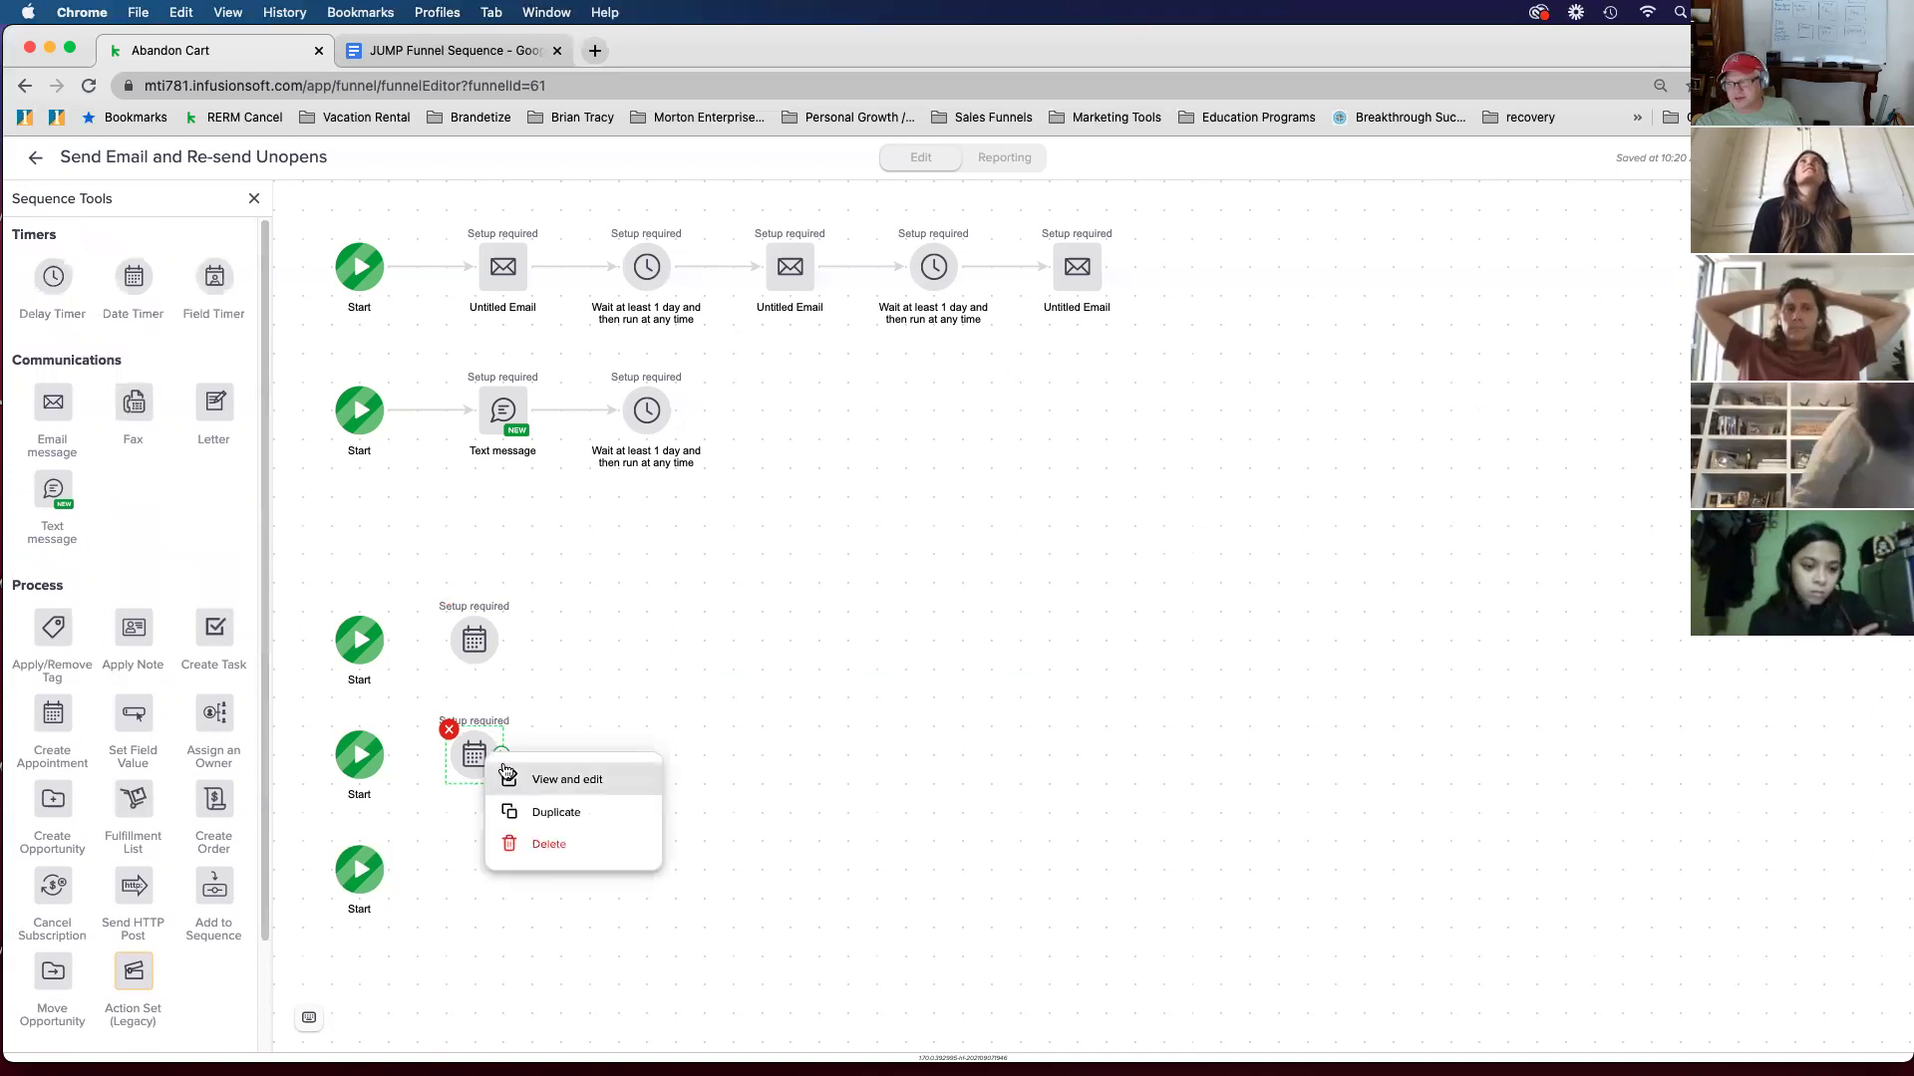
pyautogui.click(513, 771)
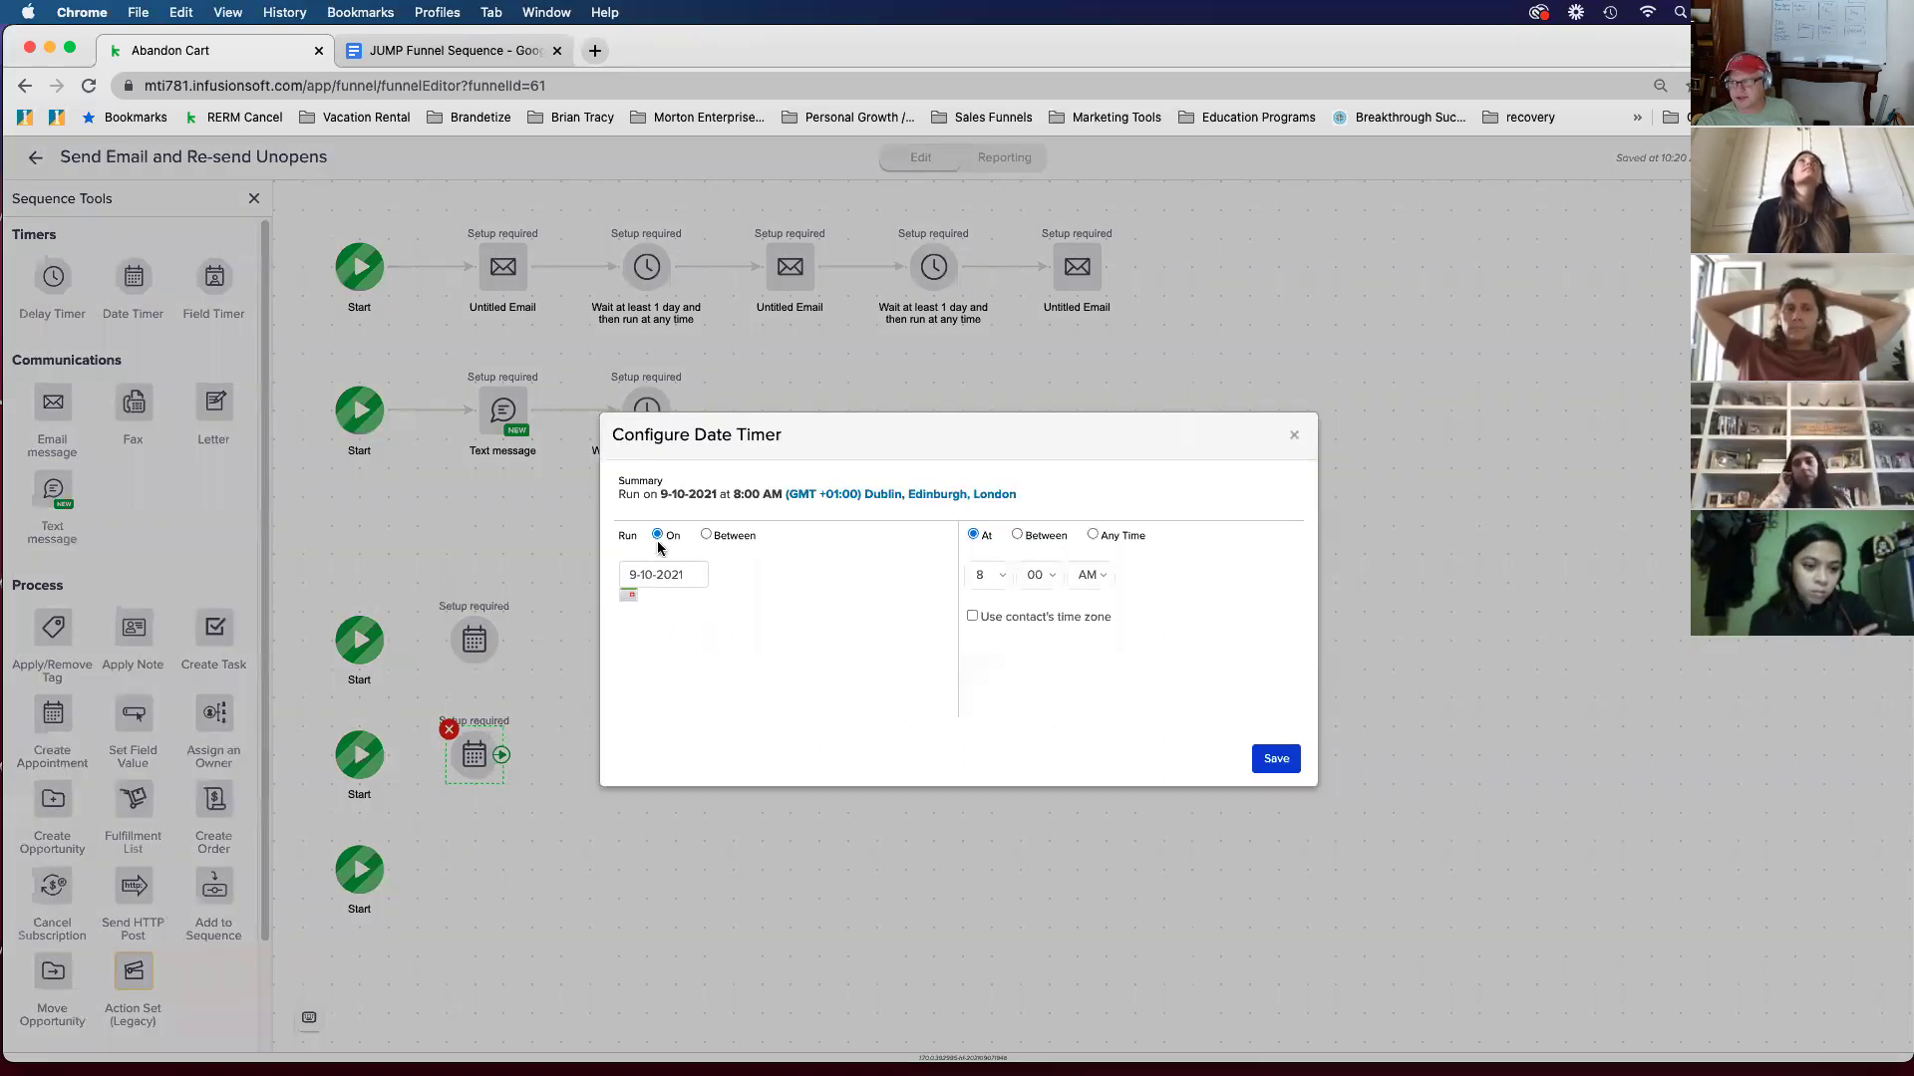
pyautogui.click(631, 601)
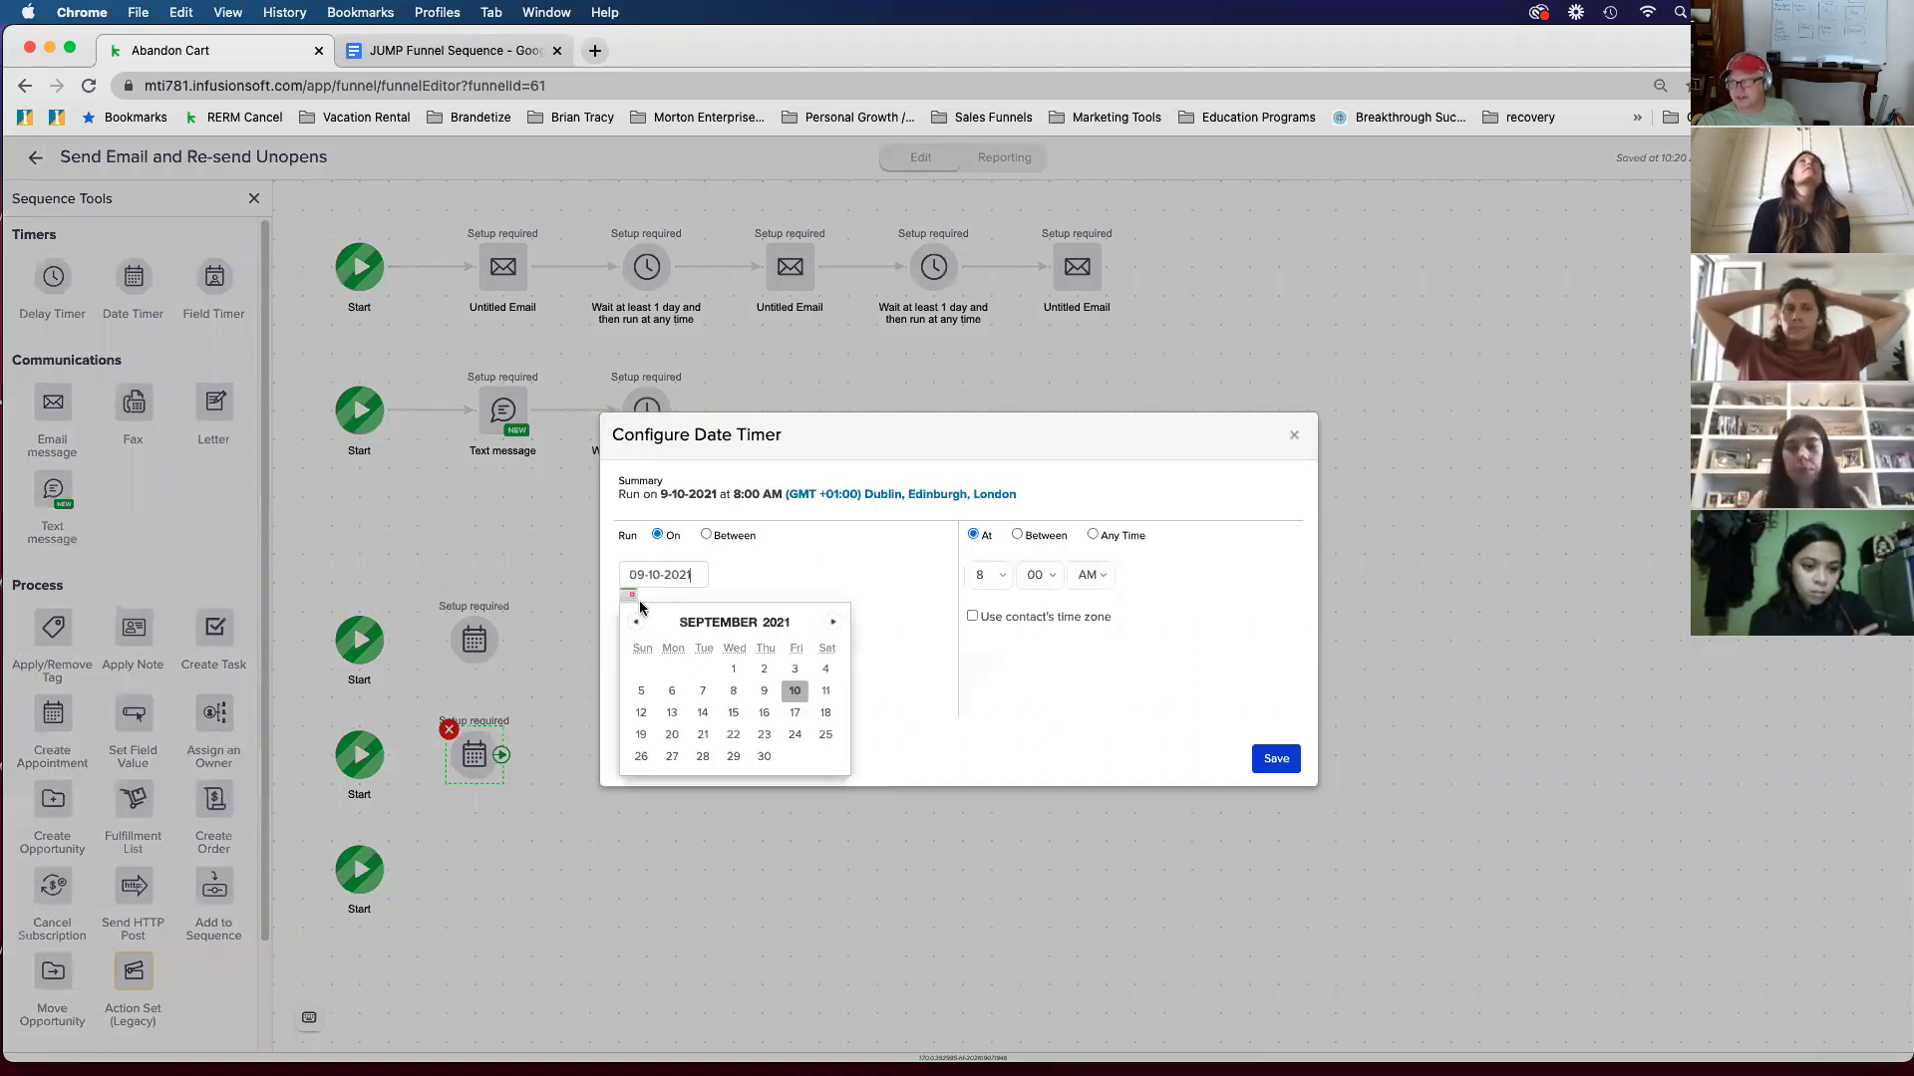
pyautogui.click(756, 713)
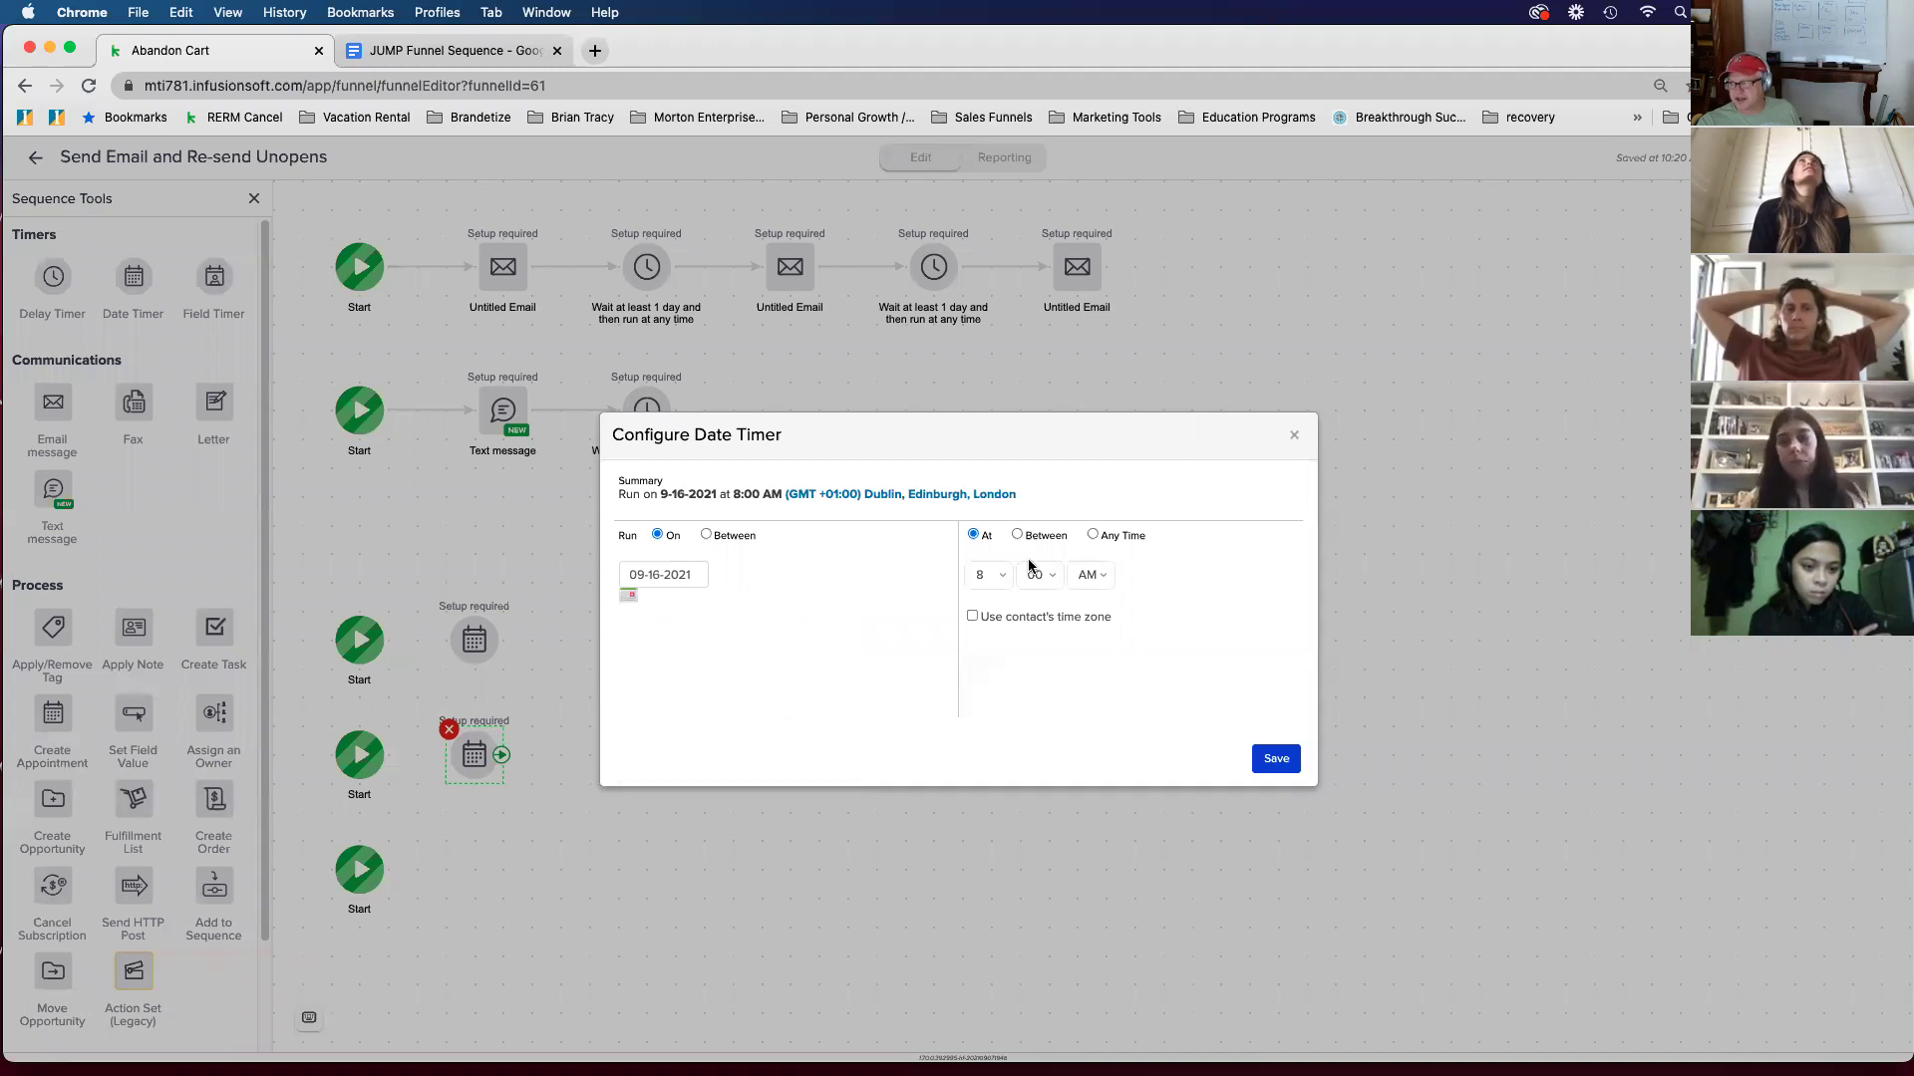
pyautogui.click(970, 618)
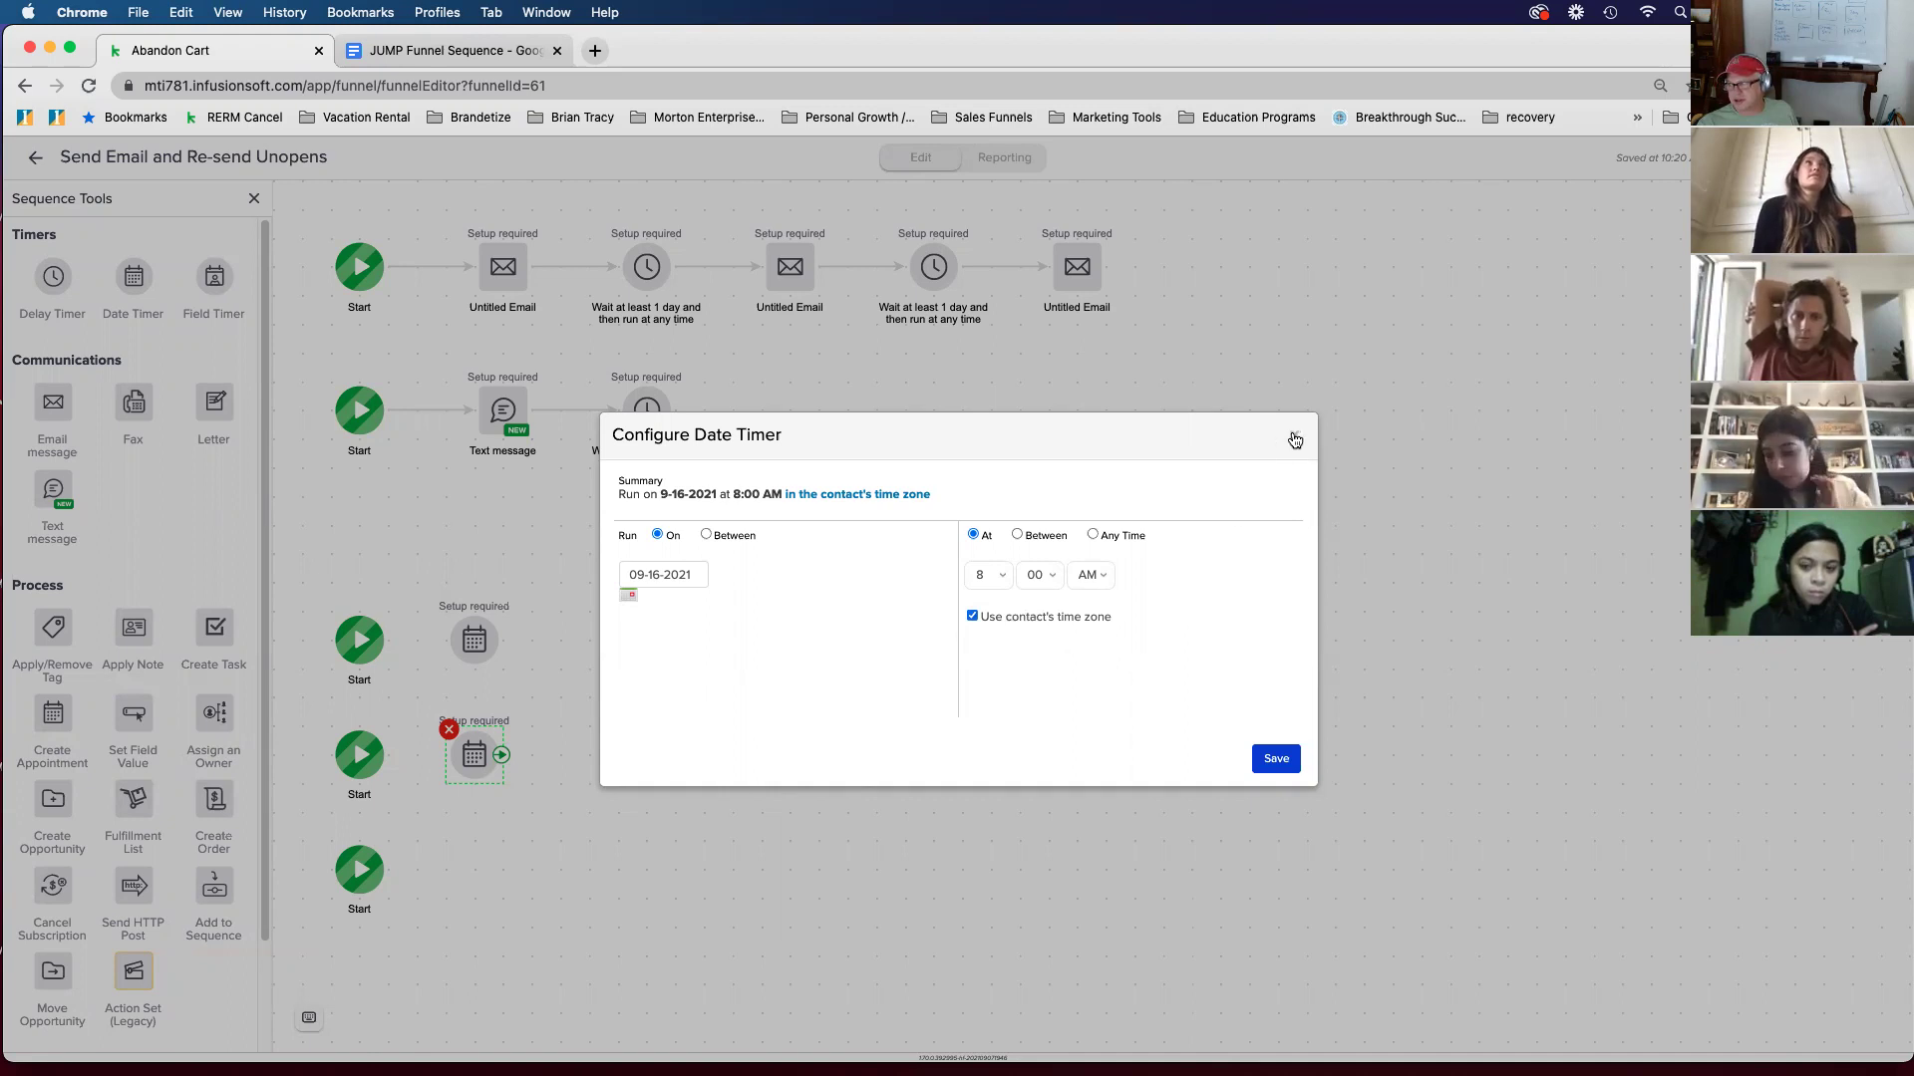
pyautogui.click(1294, 439)
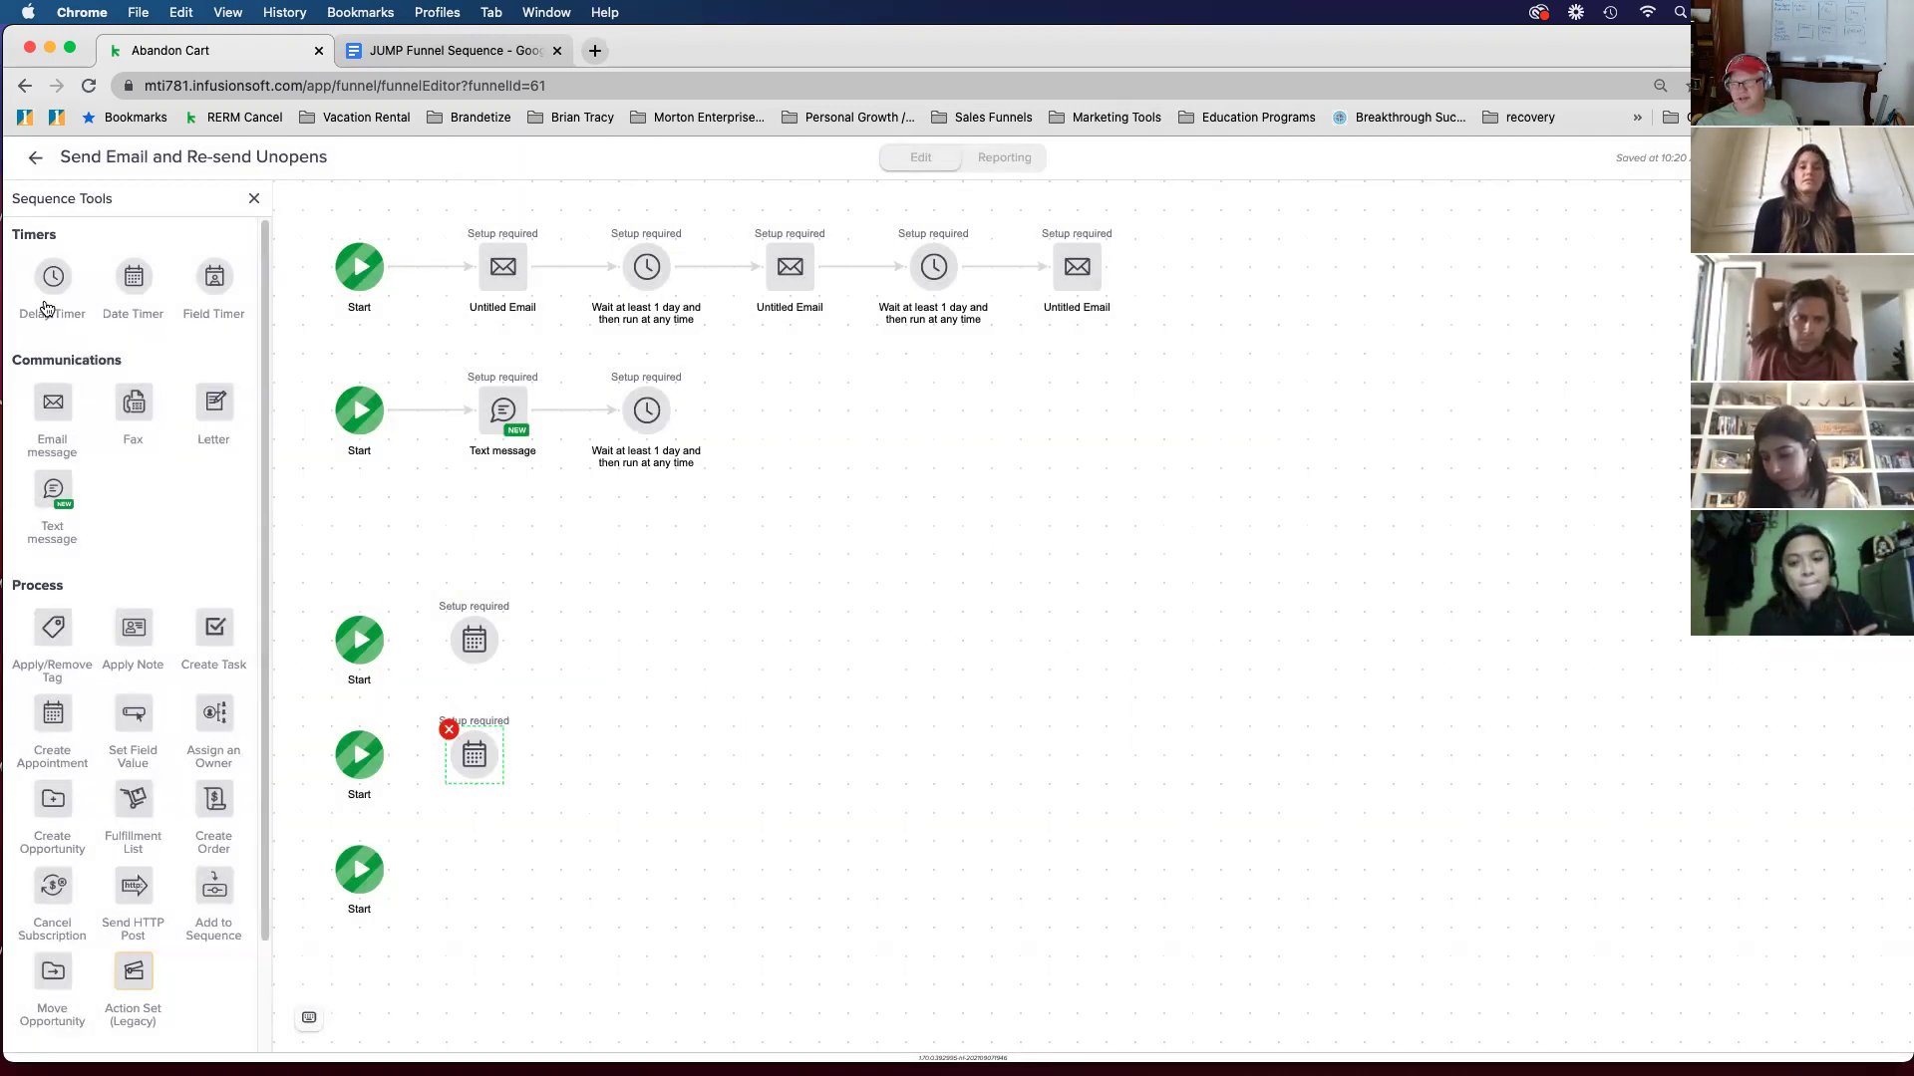
# Step: Delete the Date Timer beside the middle standalone Start element
pyautogui.click(449, 730)
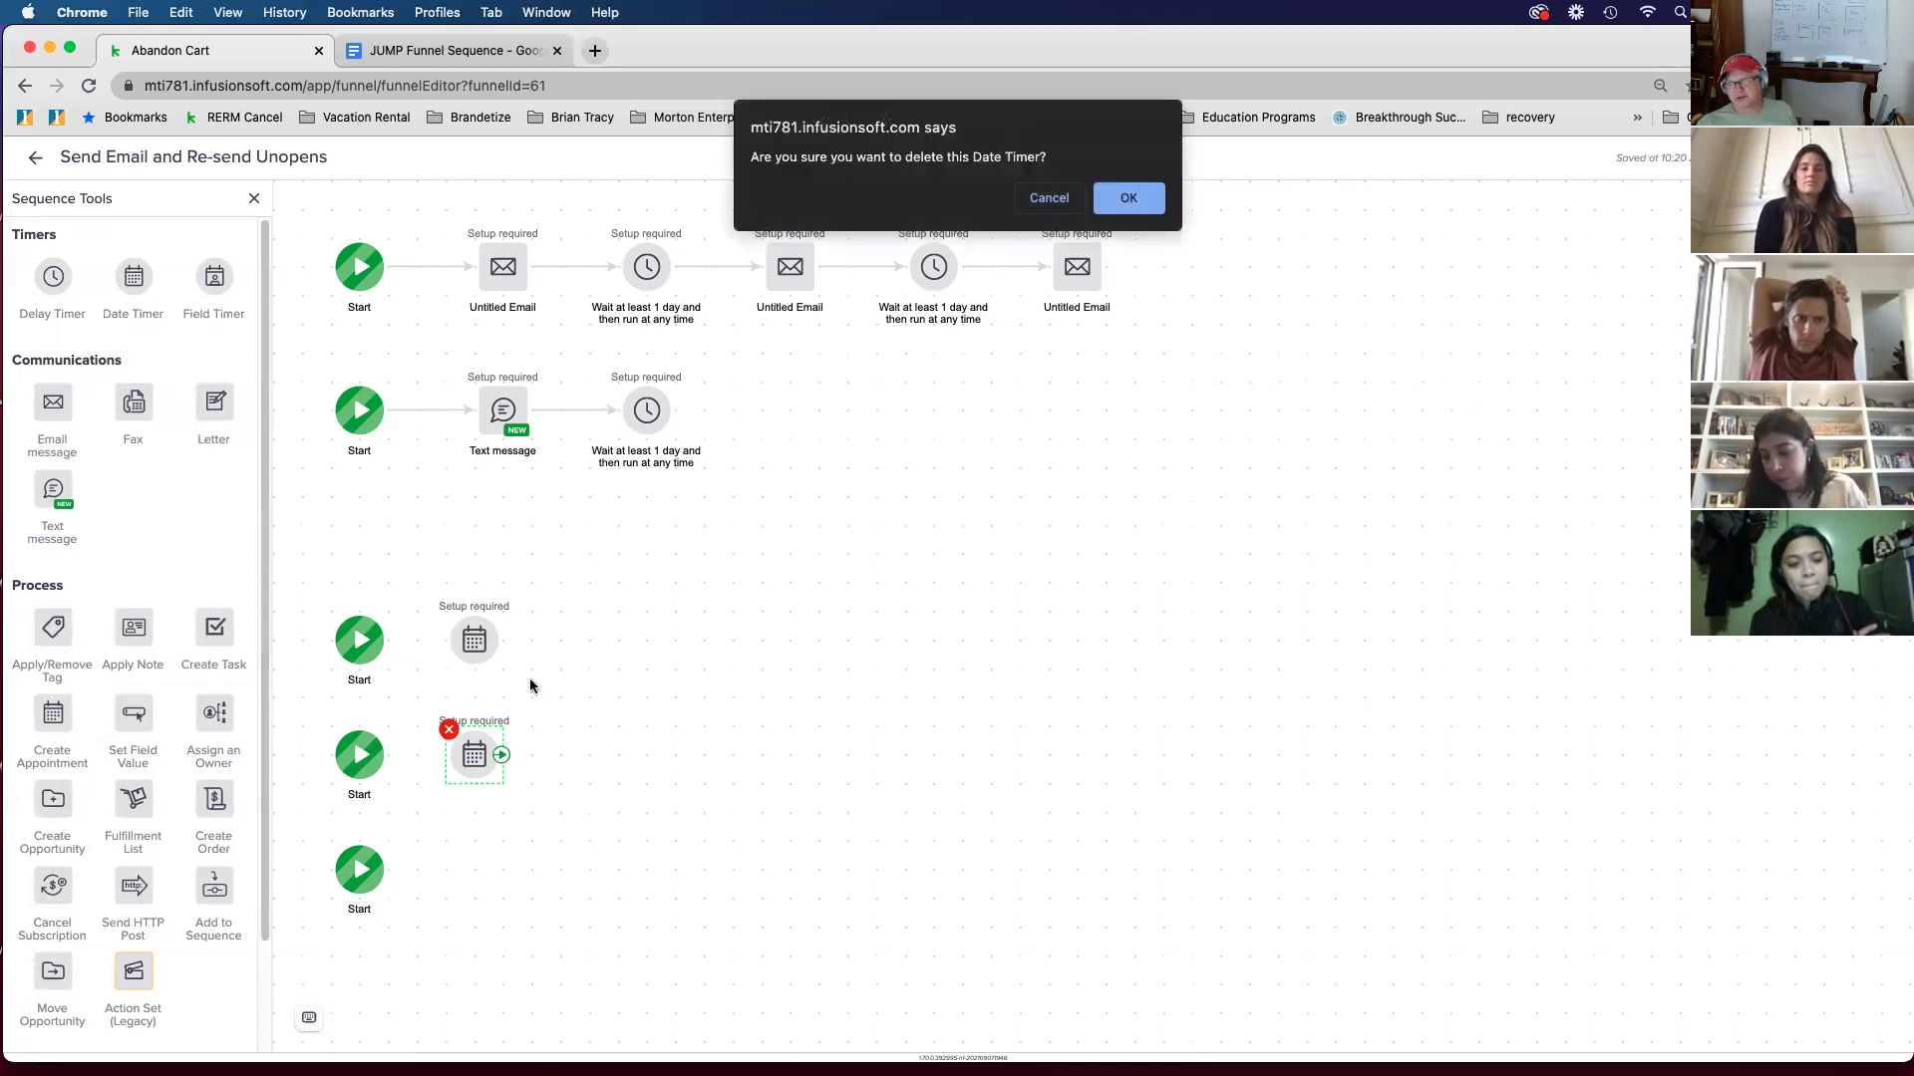
pyautogui.click(1124, 198)
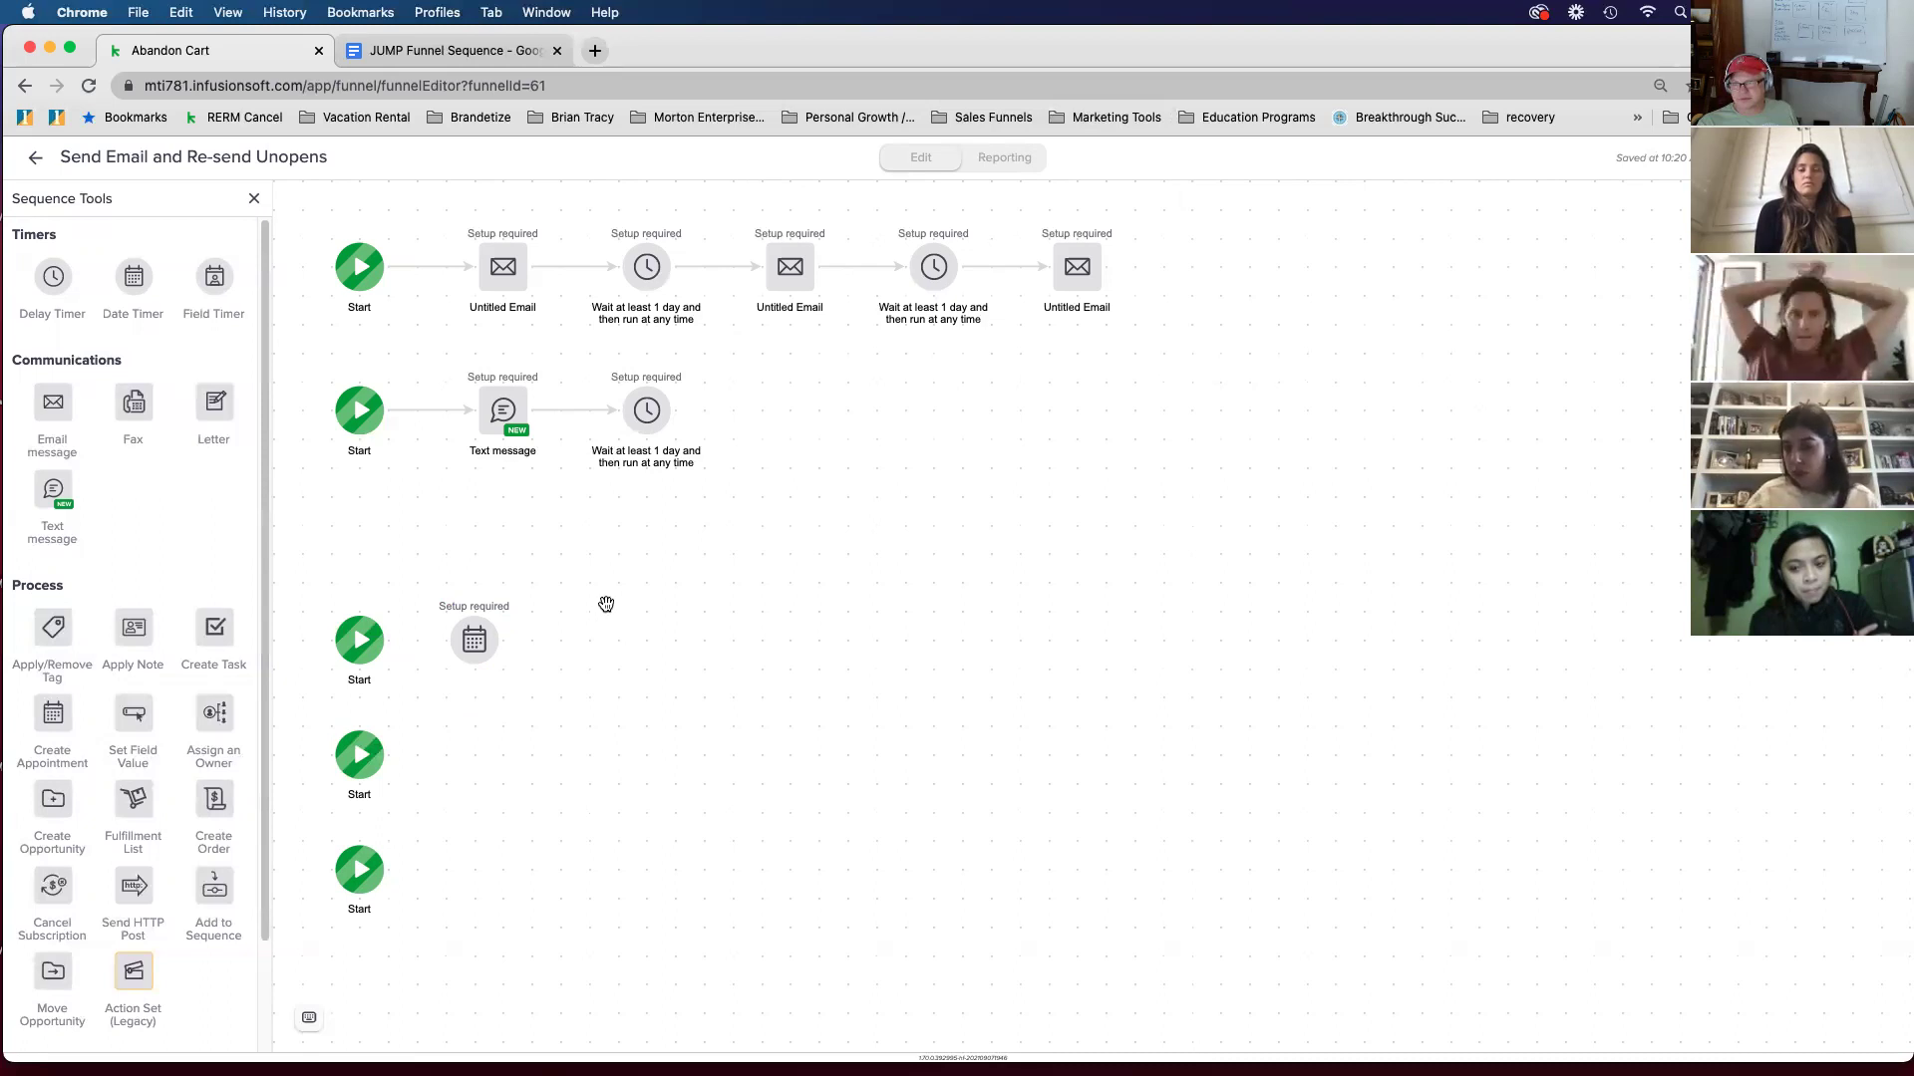
pyautogui.moveTo(606, 604); pyautogui.dragTo(608, 619)
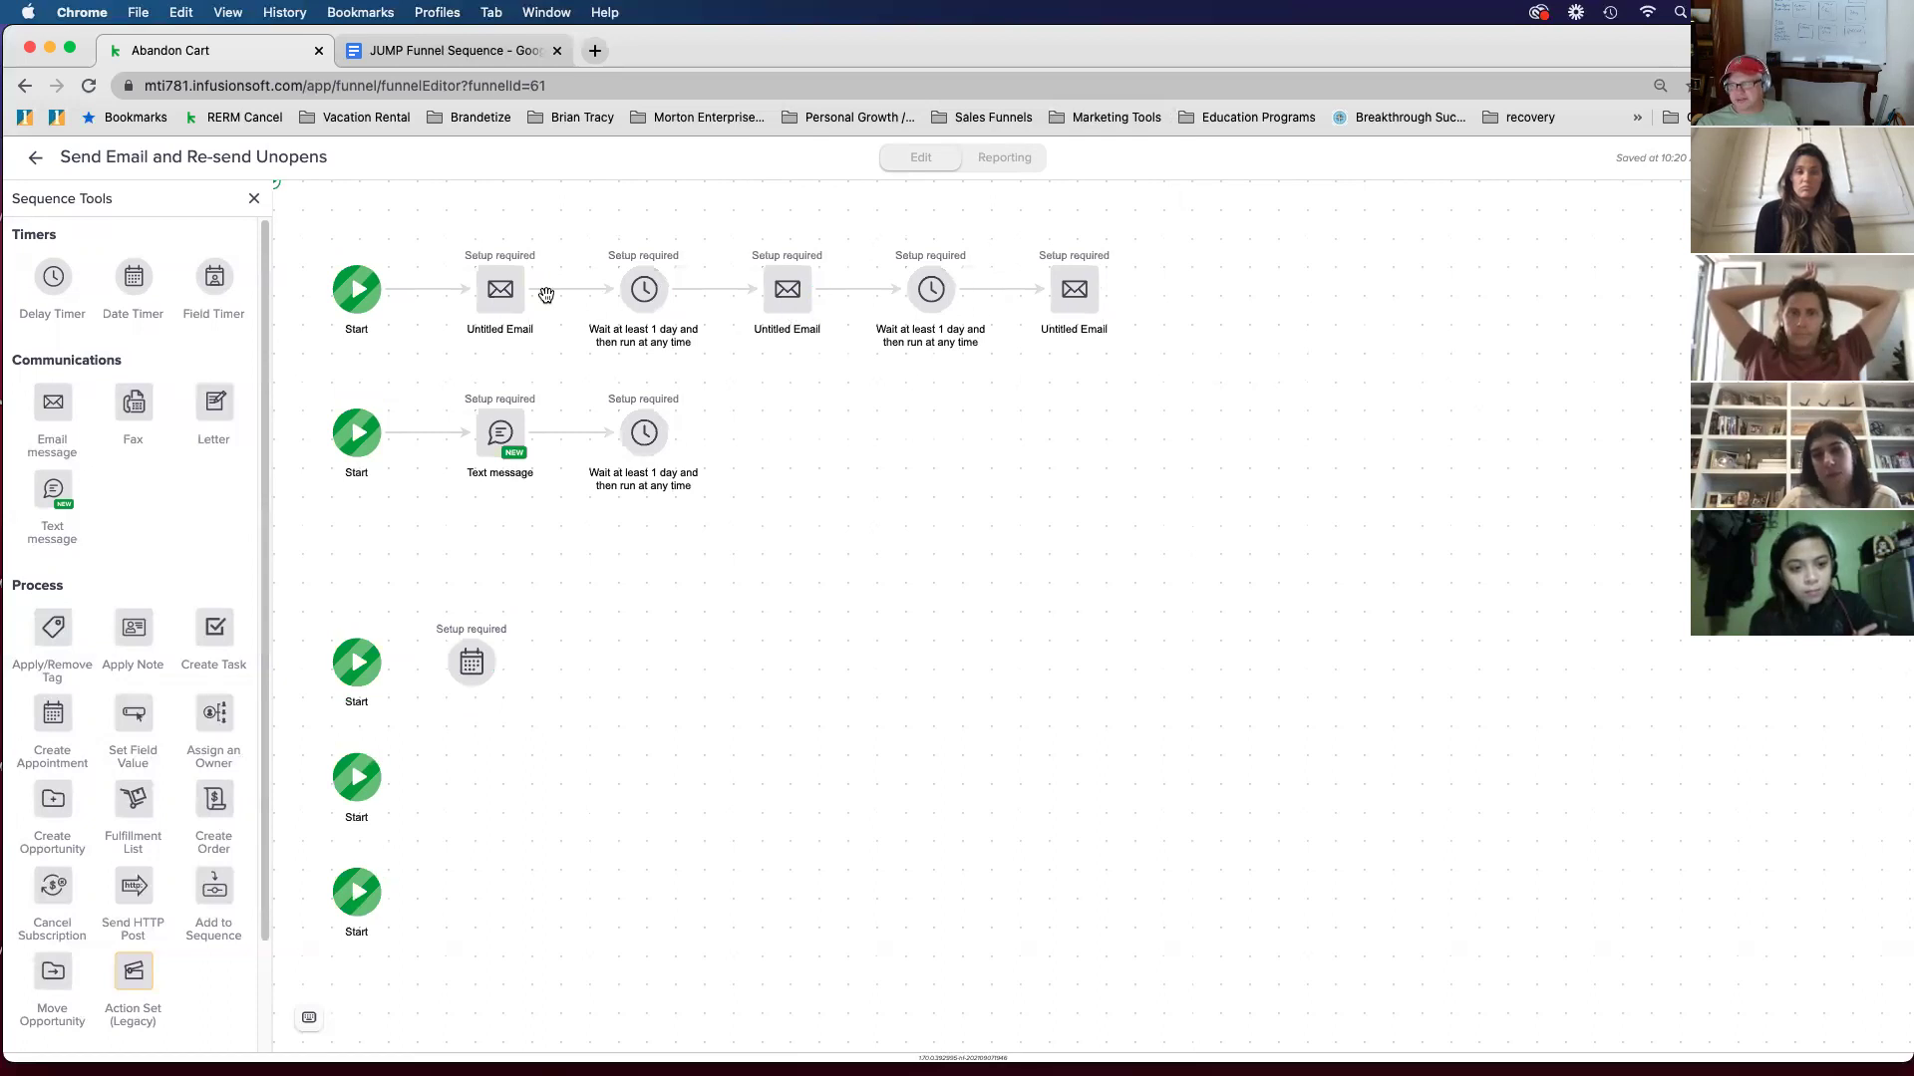
# Step: Leave the sequence and return to the Abandon Cart campaign map
pyautogui.rightClick(495, 291)
pyautogui.click(509, 210)
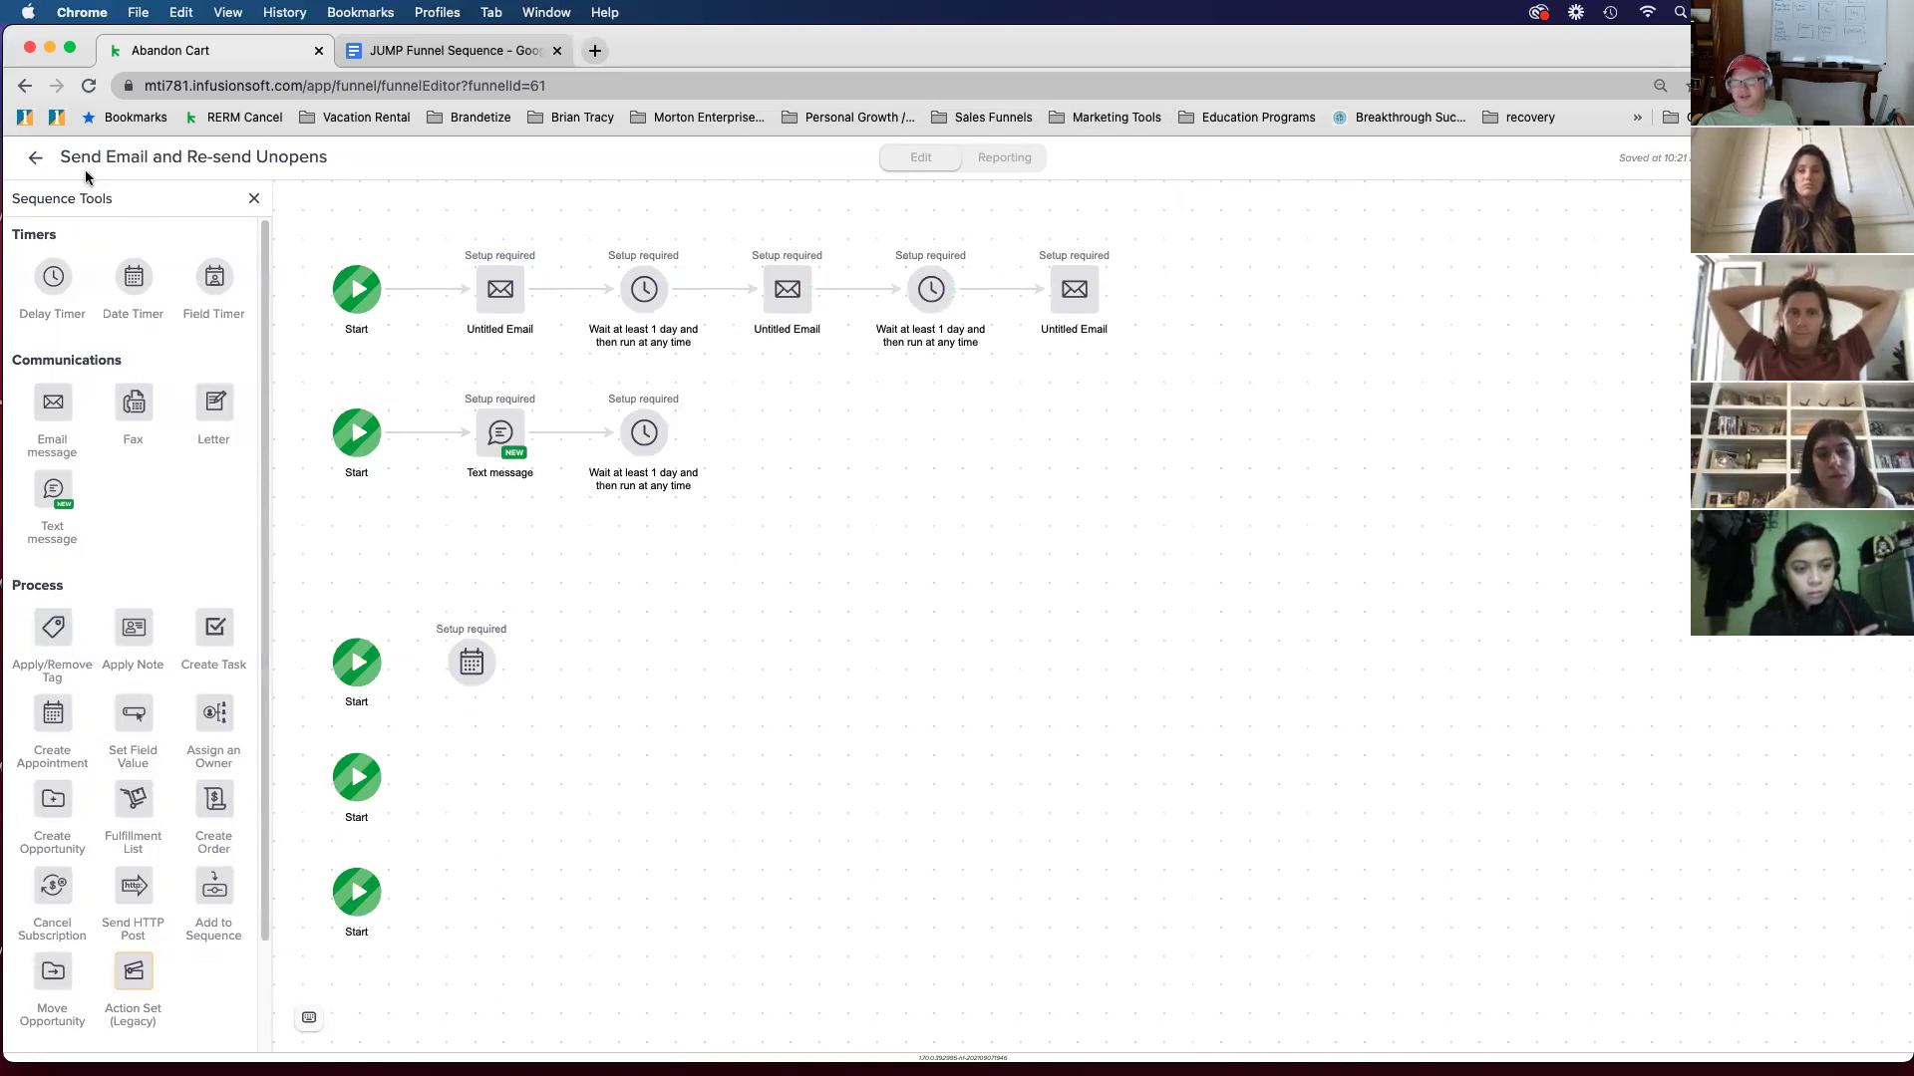
pyautogui.click(38, 159)
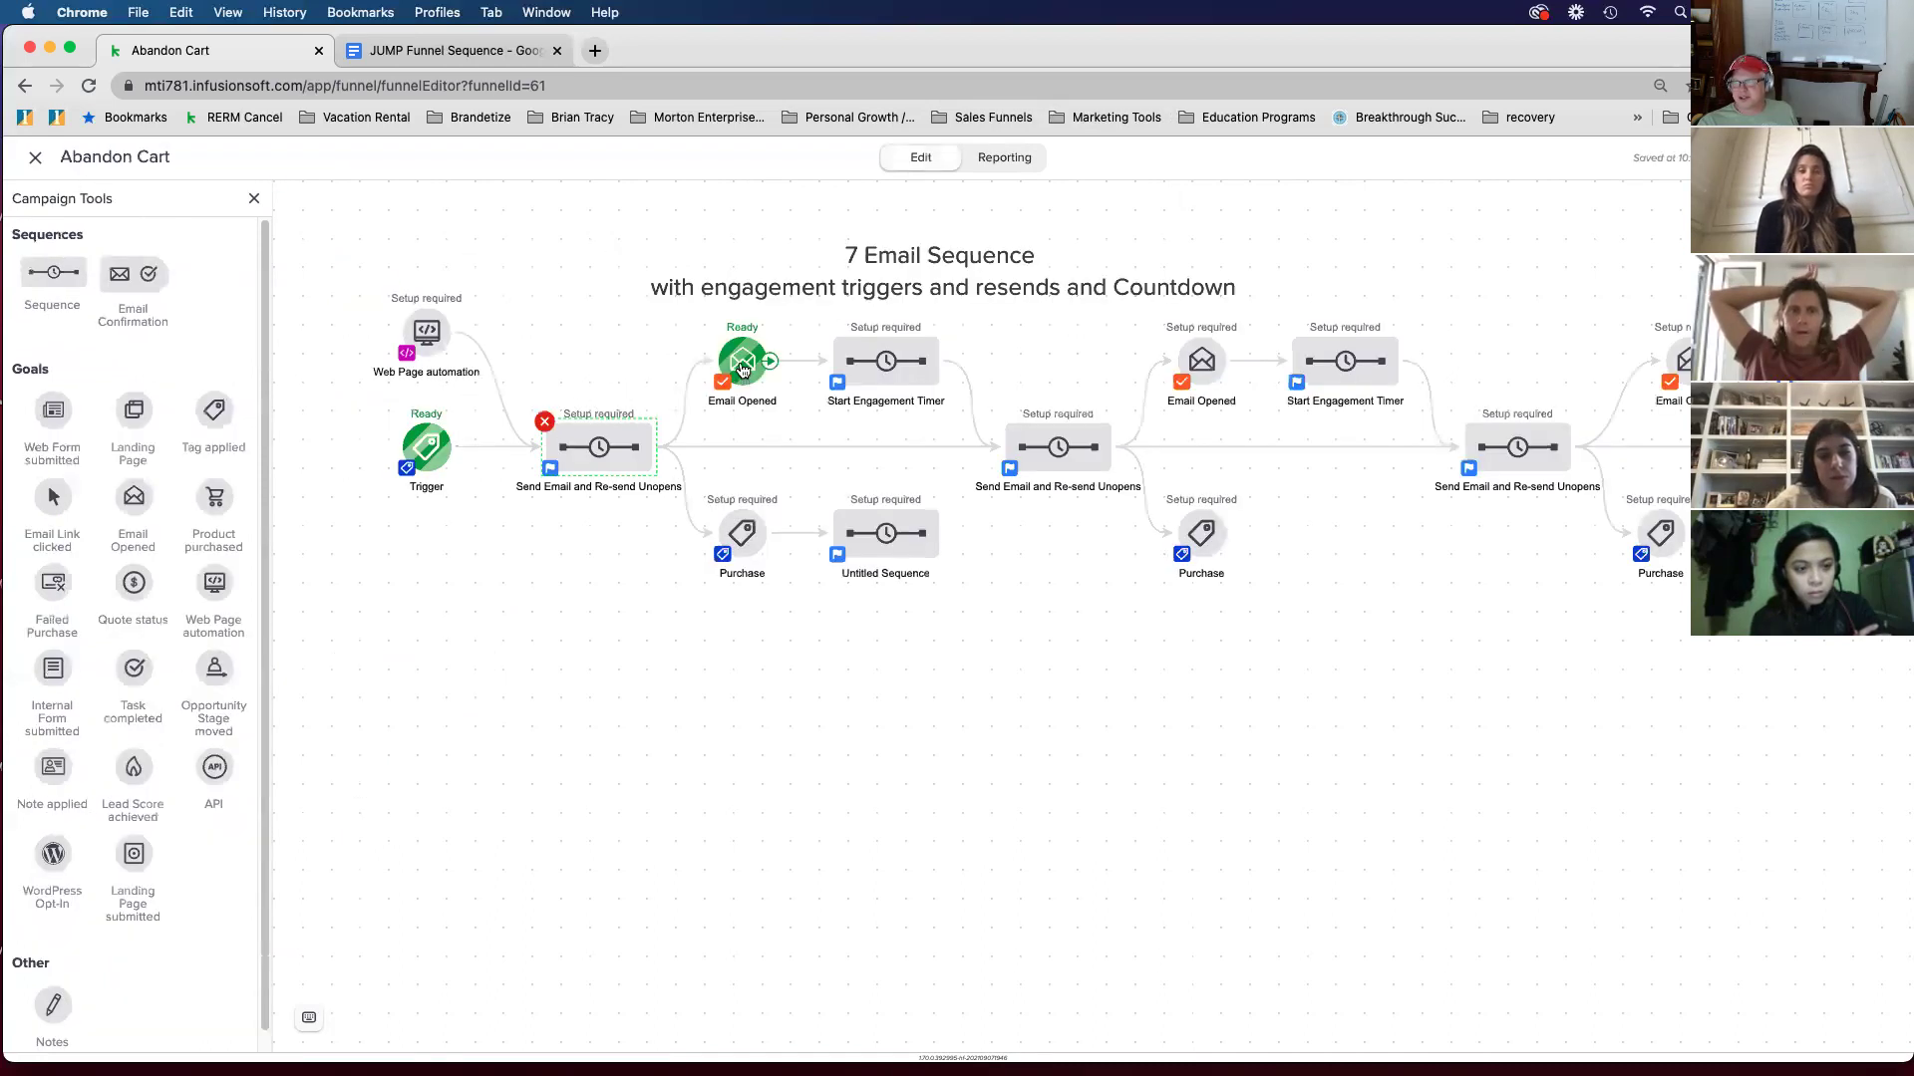
pyautogui.rightClick(741, 369)
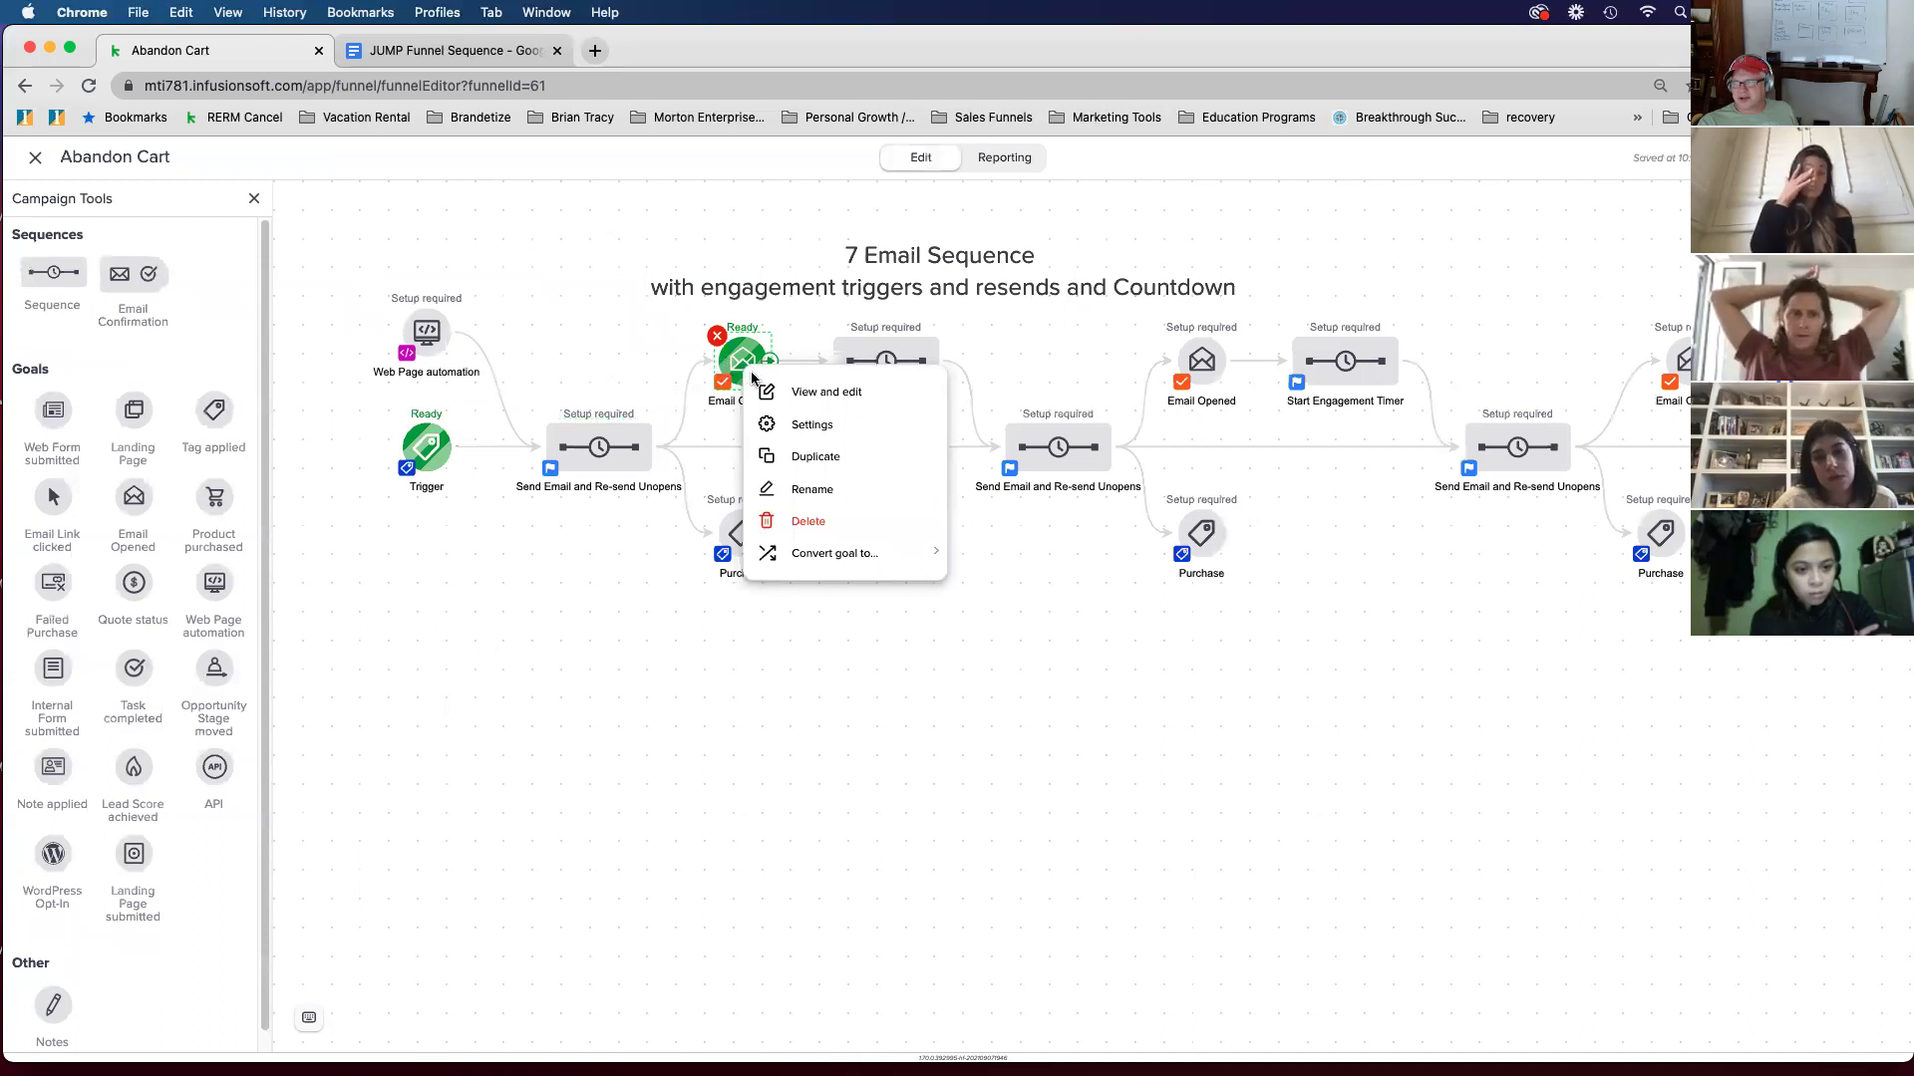
pyautogui.click(663, 355)
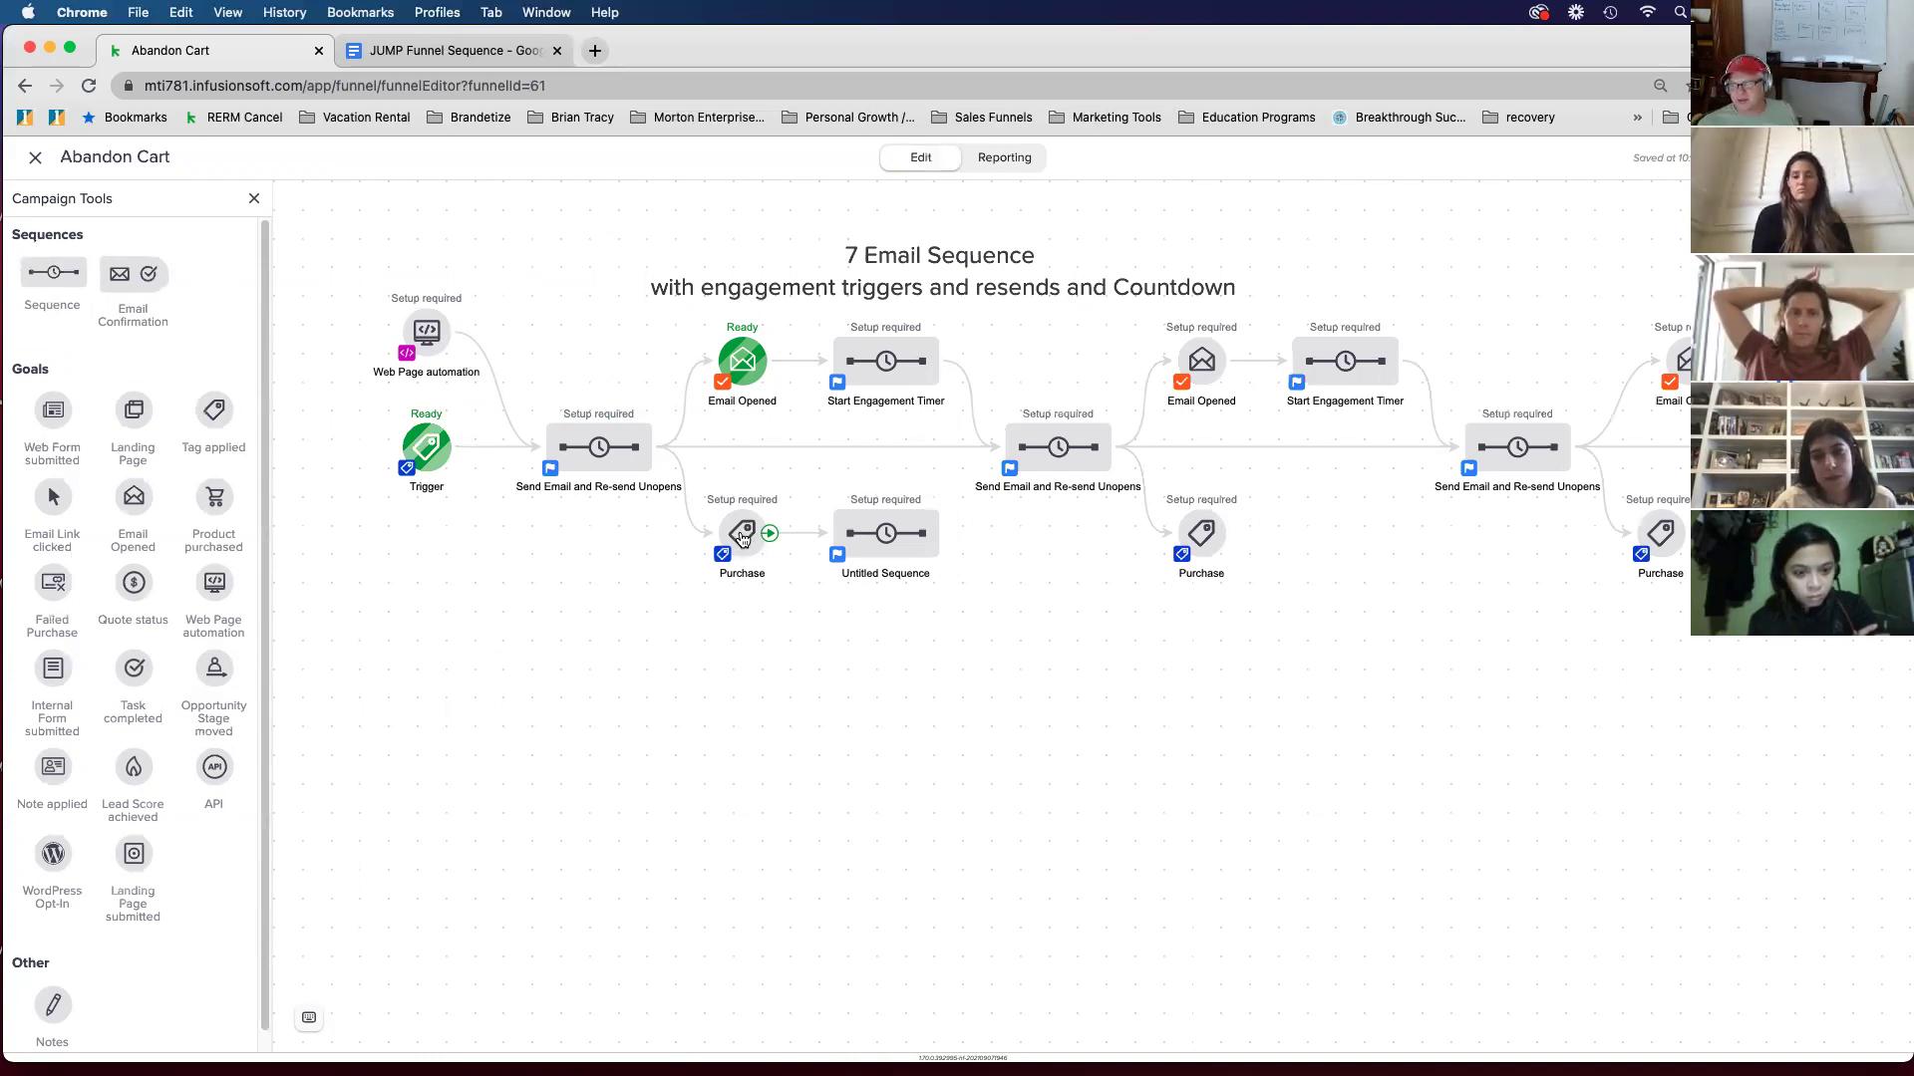
# Step: Configure the first Purchase goal to be achieved by the tag Customer Tags -> Purchased Commercial Real Estate Course
pyautogui.rightClick(744, 542)
pyautogui.click(792, 564)
pyautogui.click(748, 500)
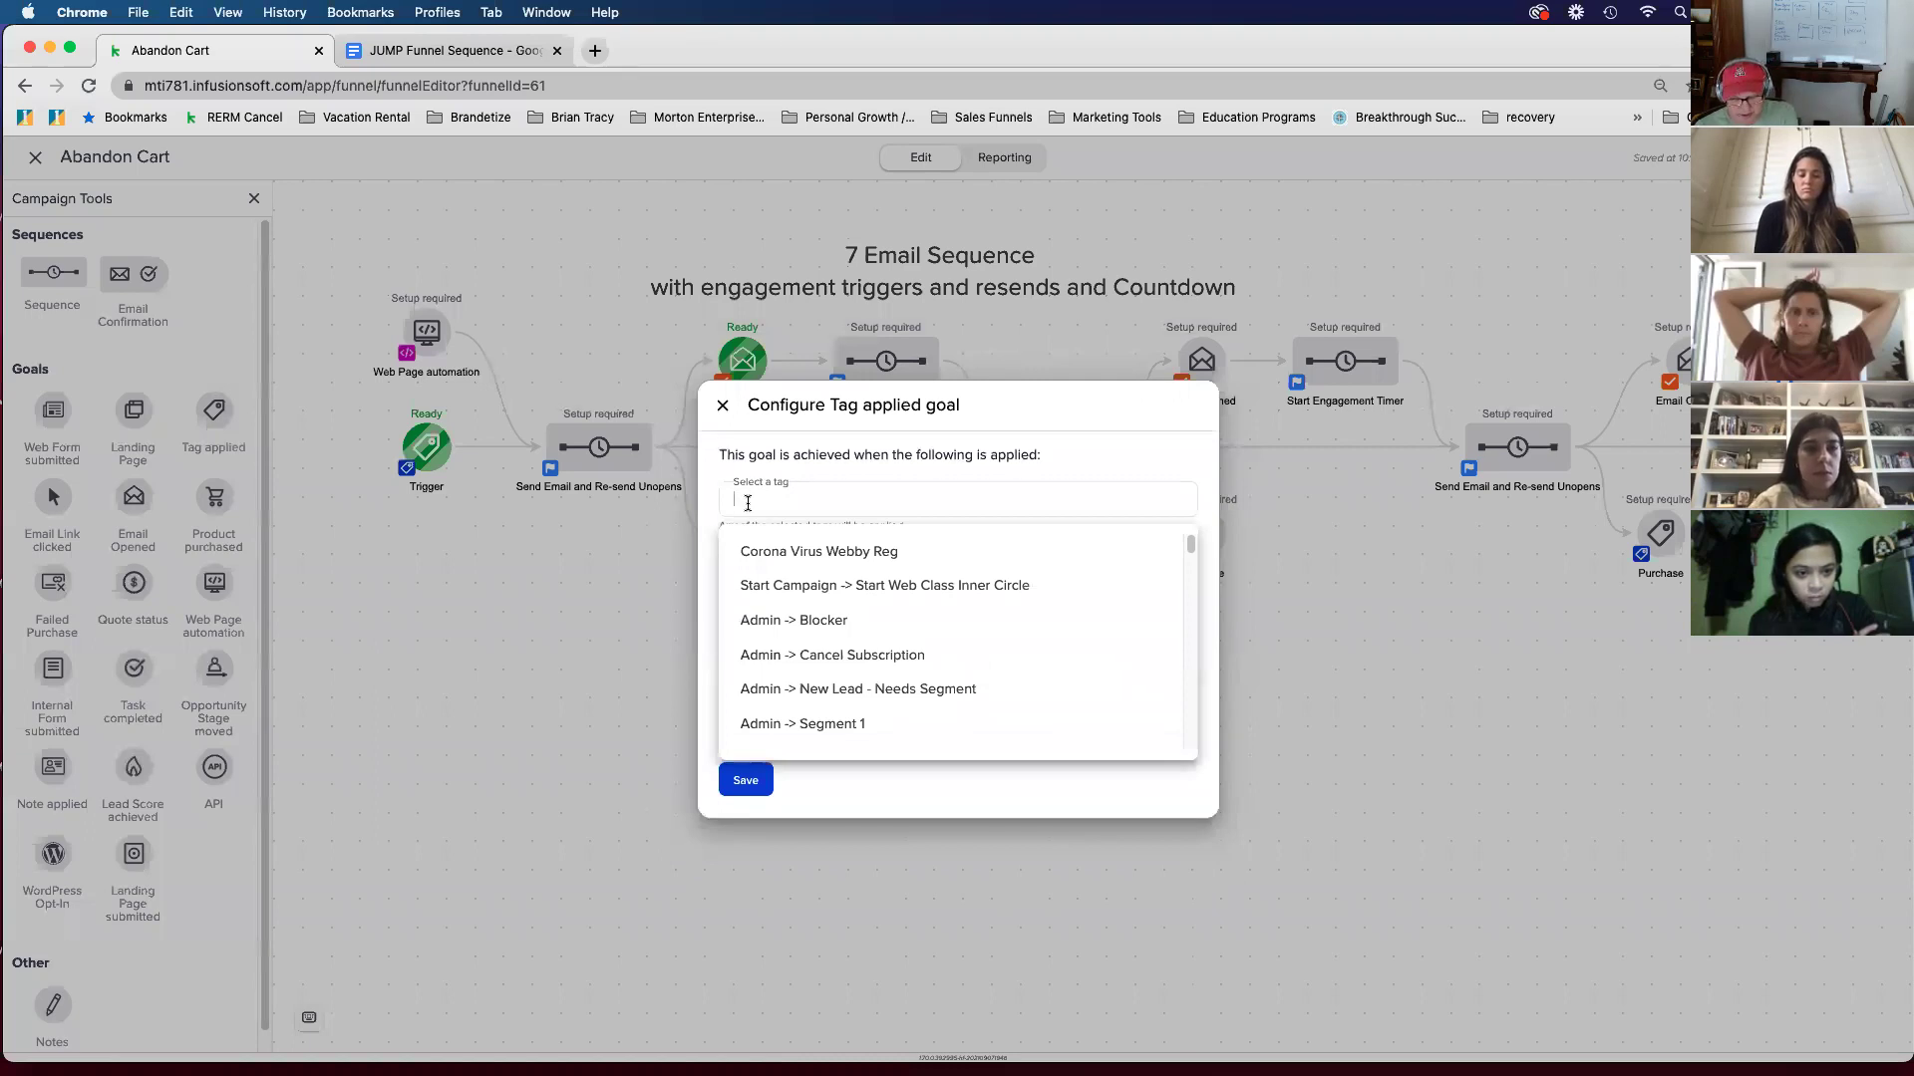
pyautogui.write('cust')
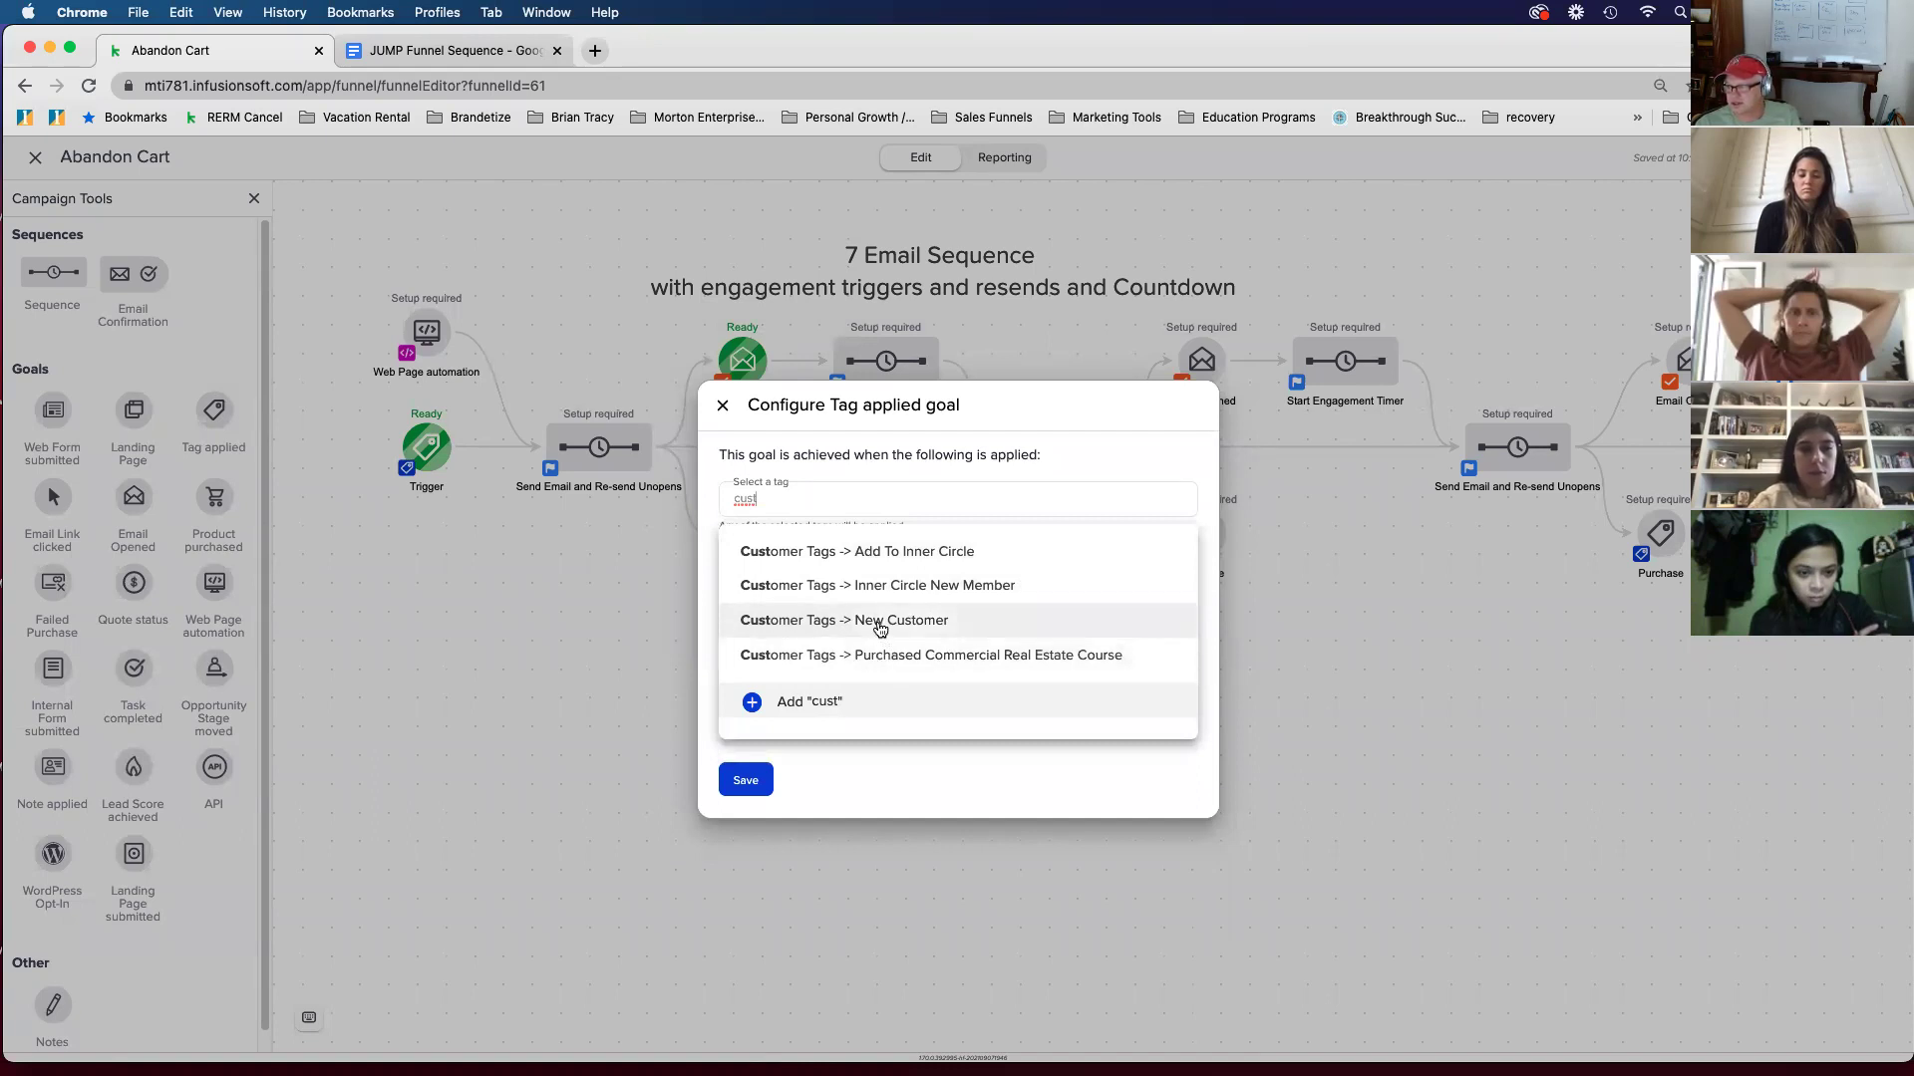
pyautogui.click(889, 657)
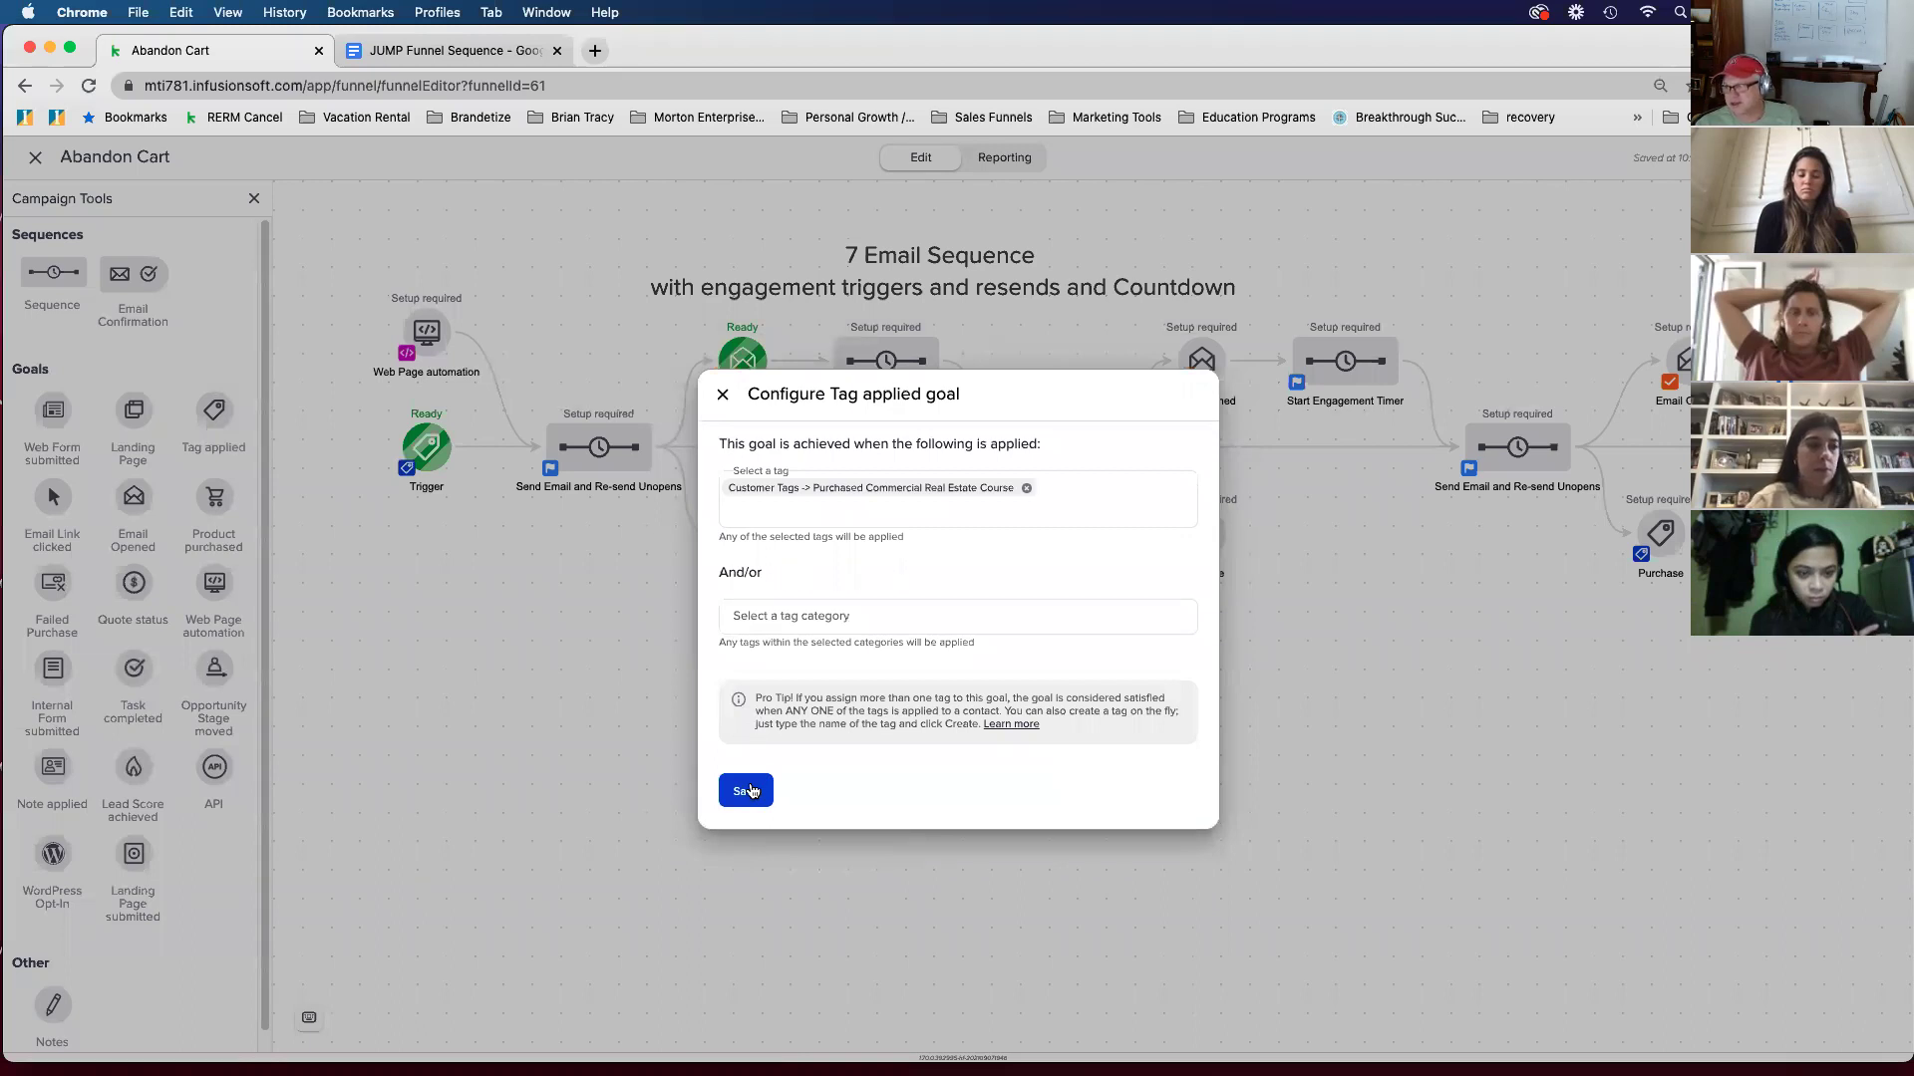
pyautogui.click(747, 792)
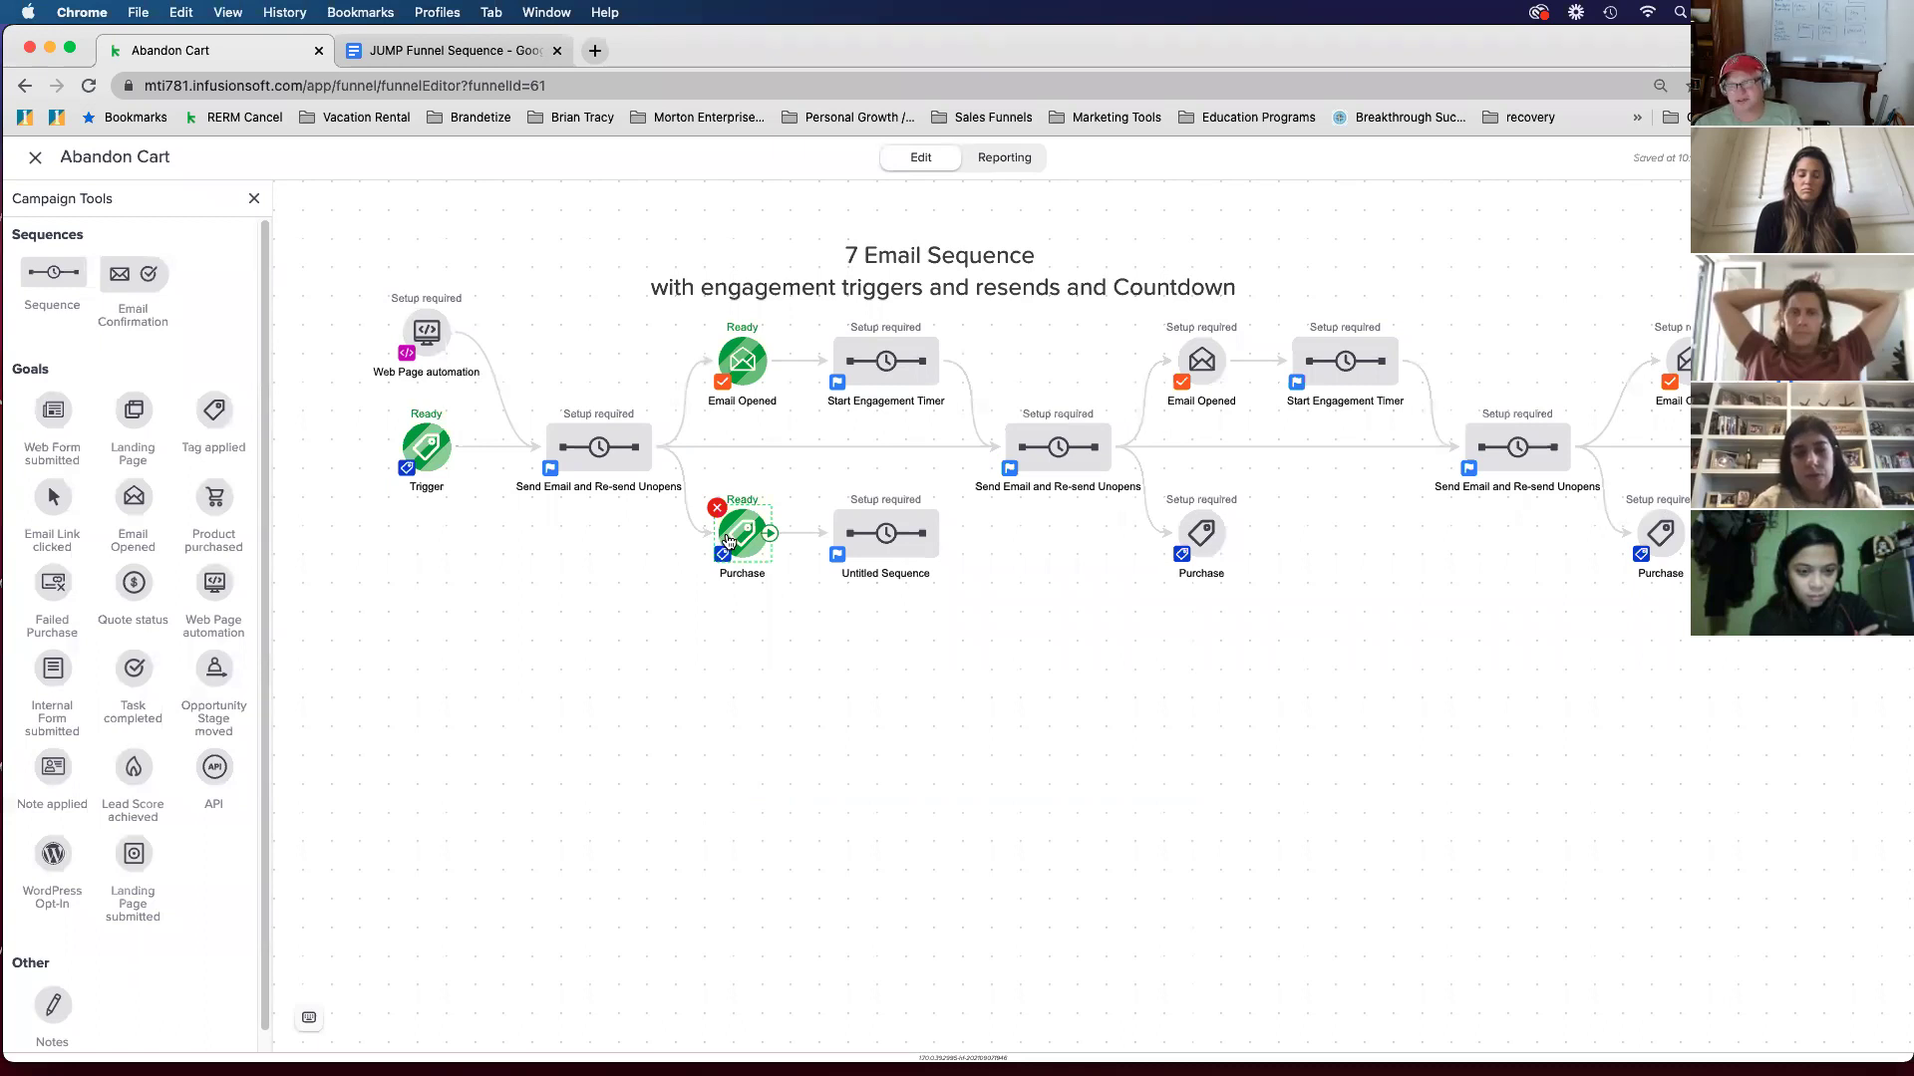
# Step: Review the campaign's repeated email stages and the contents of the first Send Email and Re-send Unopens sequence, then return to the campaign map
pyautogui.moveTo(1102, 568); pyautogui.dragTo(879, 553)
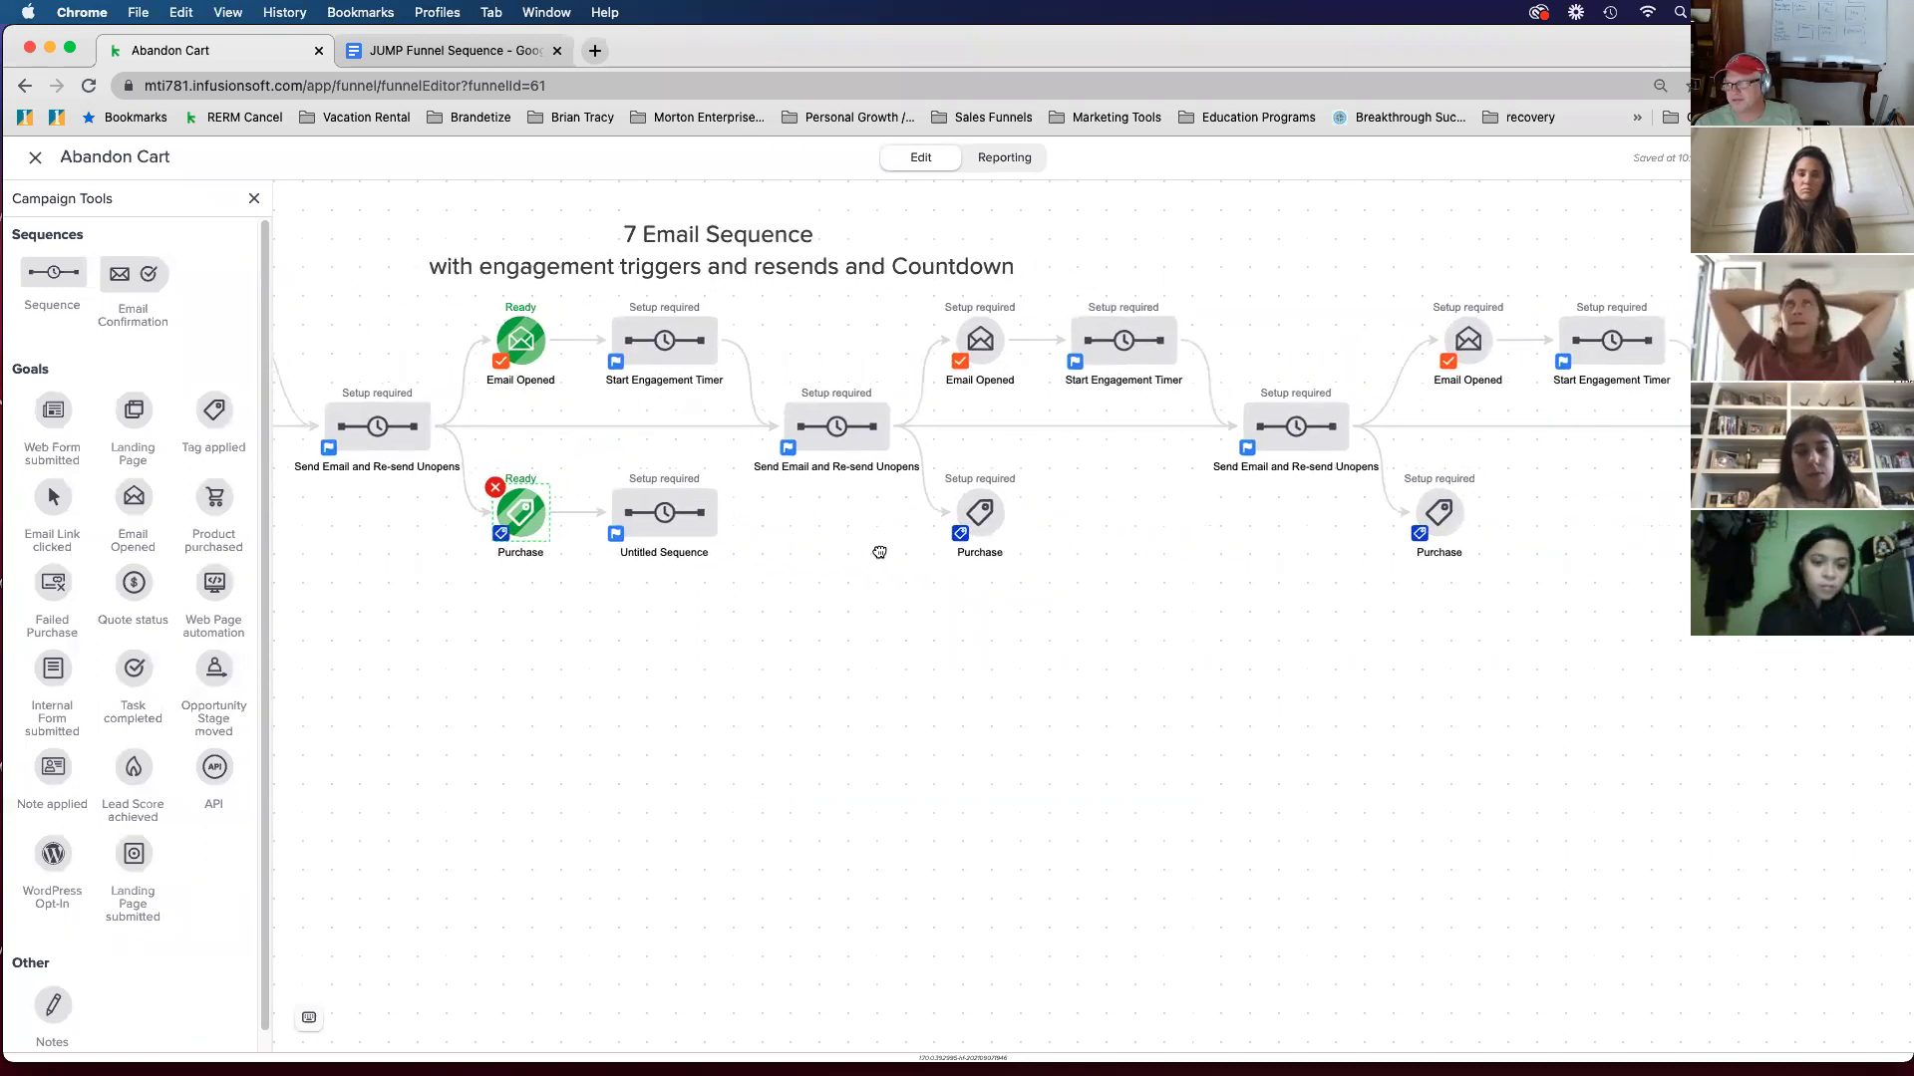
pyautogui.moveTo(1240, 562)
pyautogui.mouseDown()
pyautogui.moveTo(1219, 571)
pyautogui.moveTo(1226, 594)
pyautogui.mouseUp()
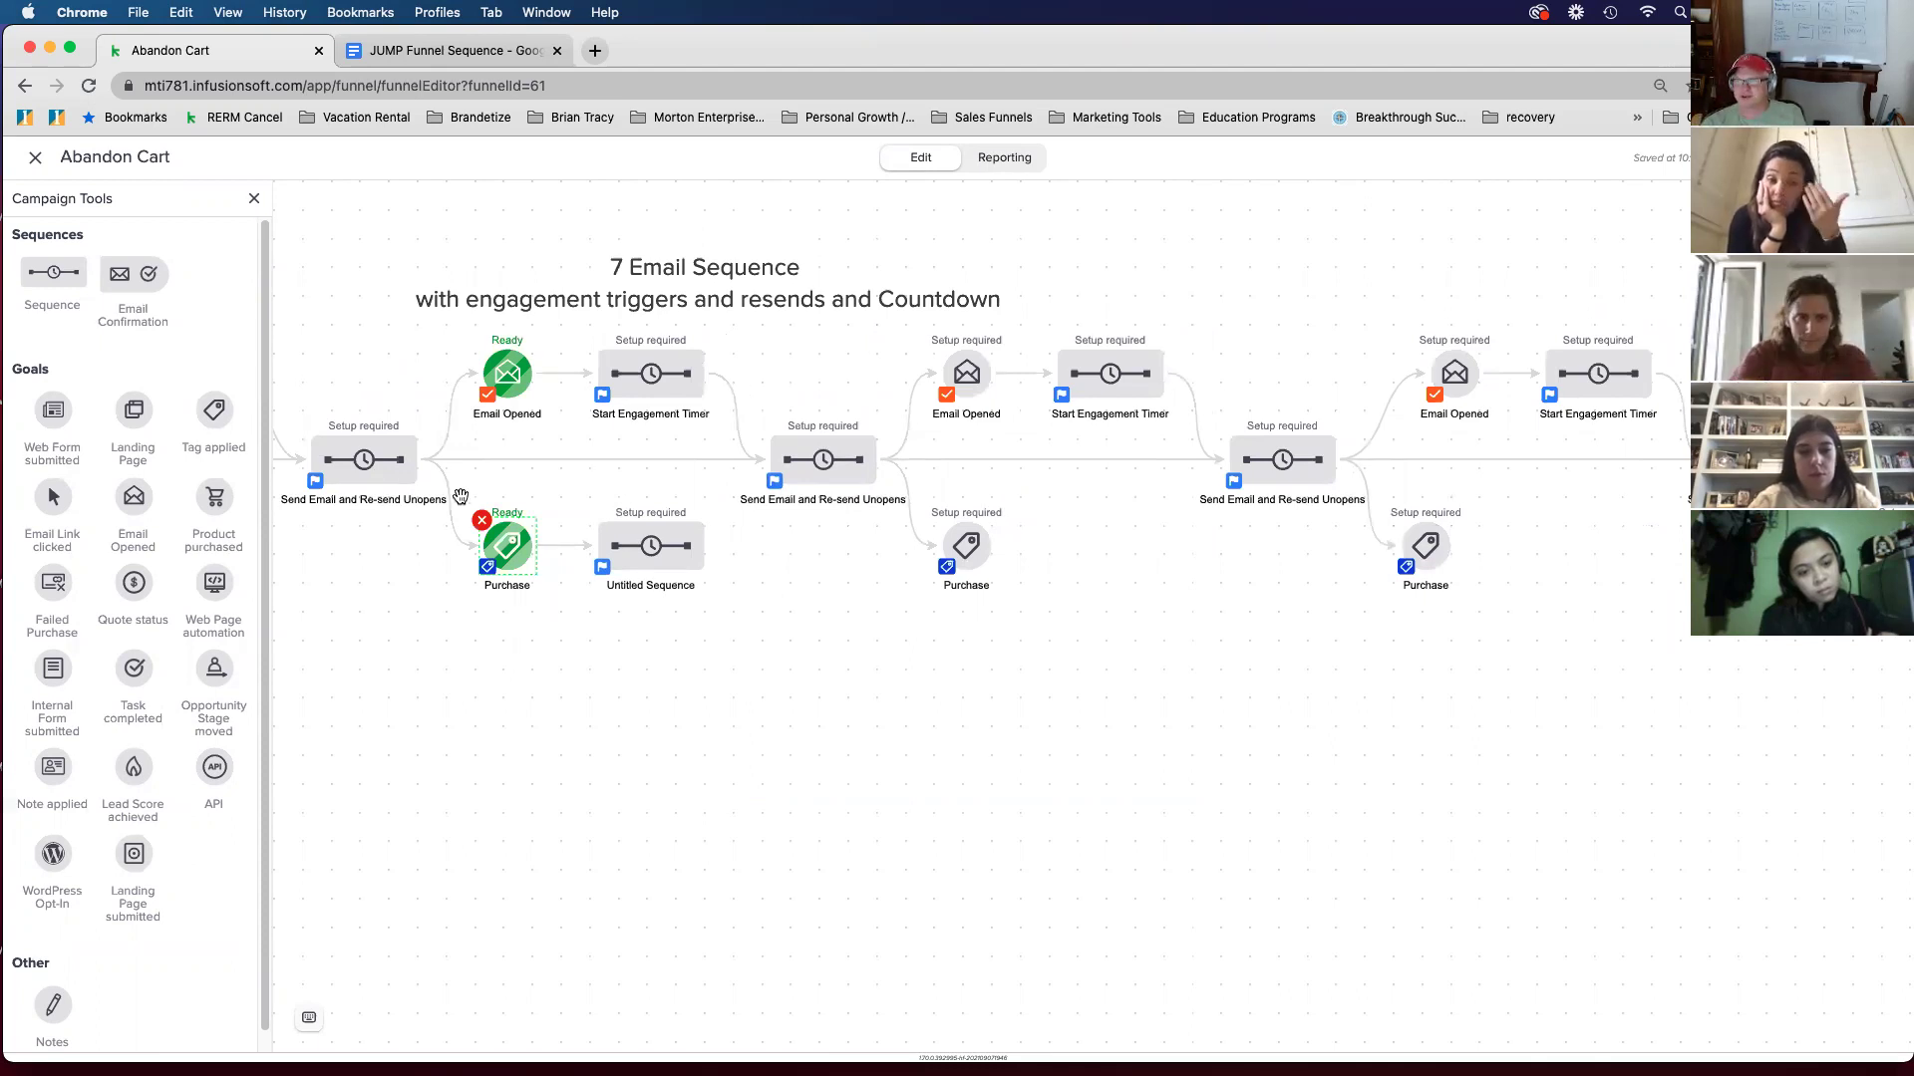
pyautogui.hscroll(-3, 459, 498)
pyautogui.scroll(1, 458, 498)
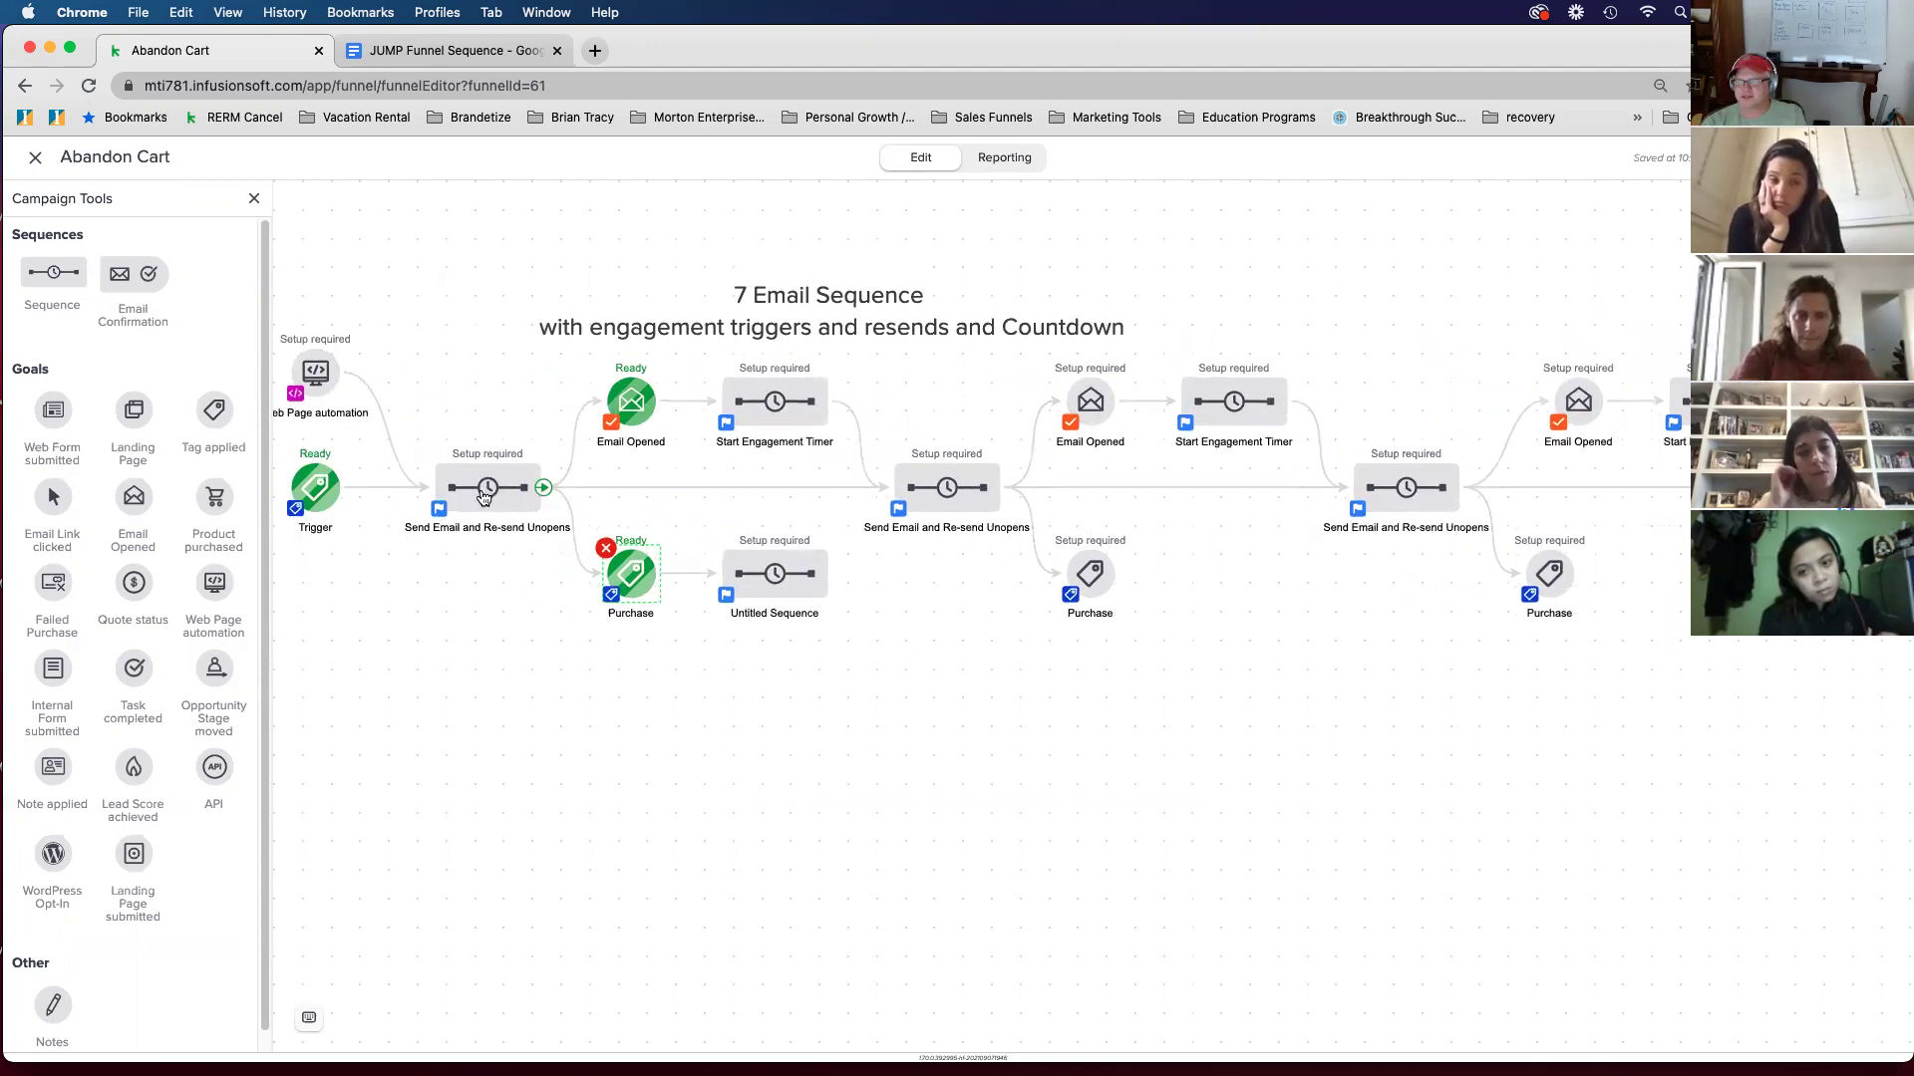
pyautogui.click(504, 488)
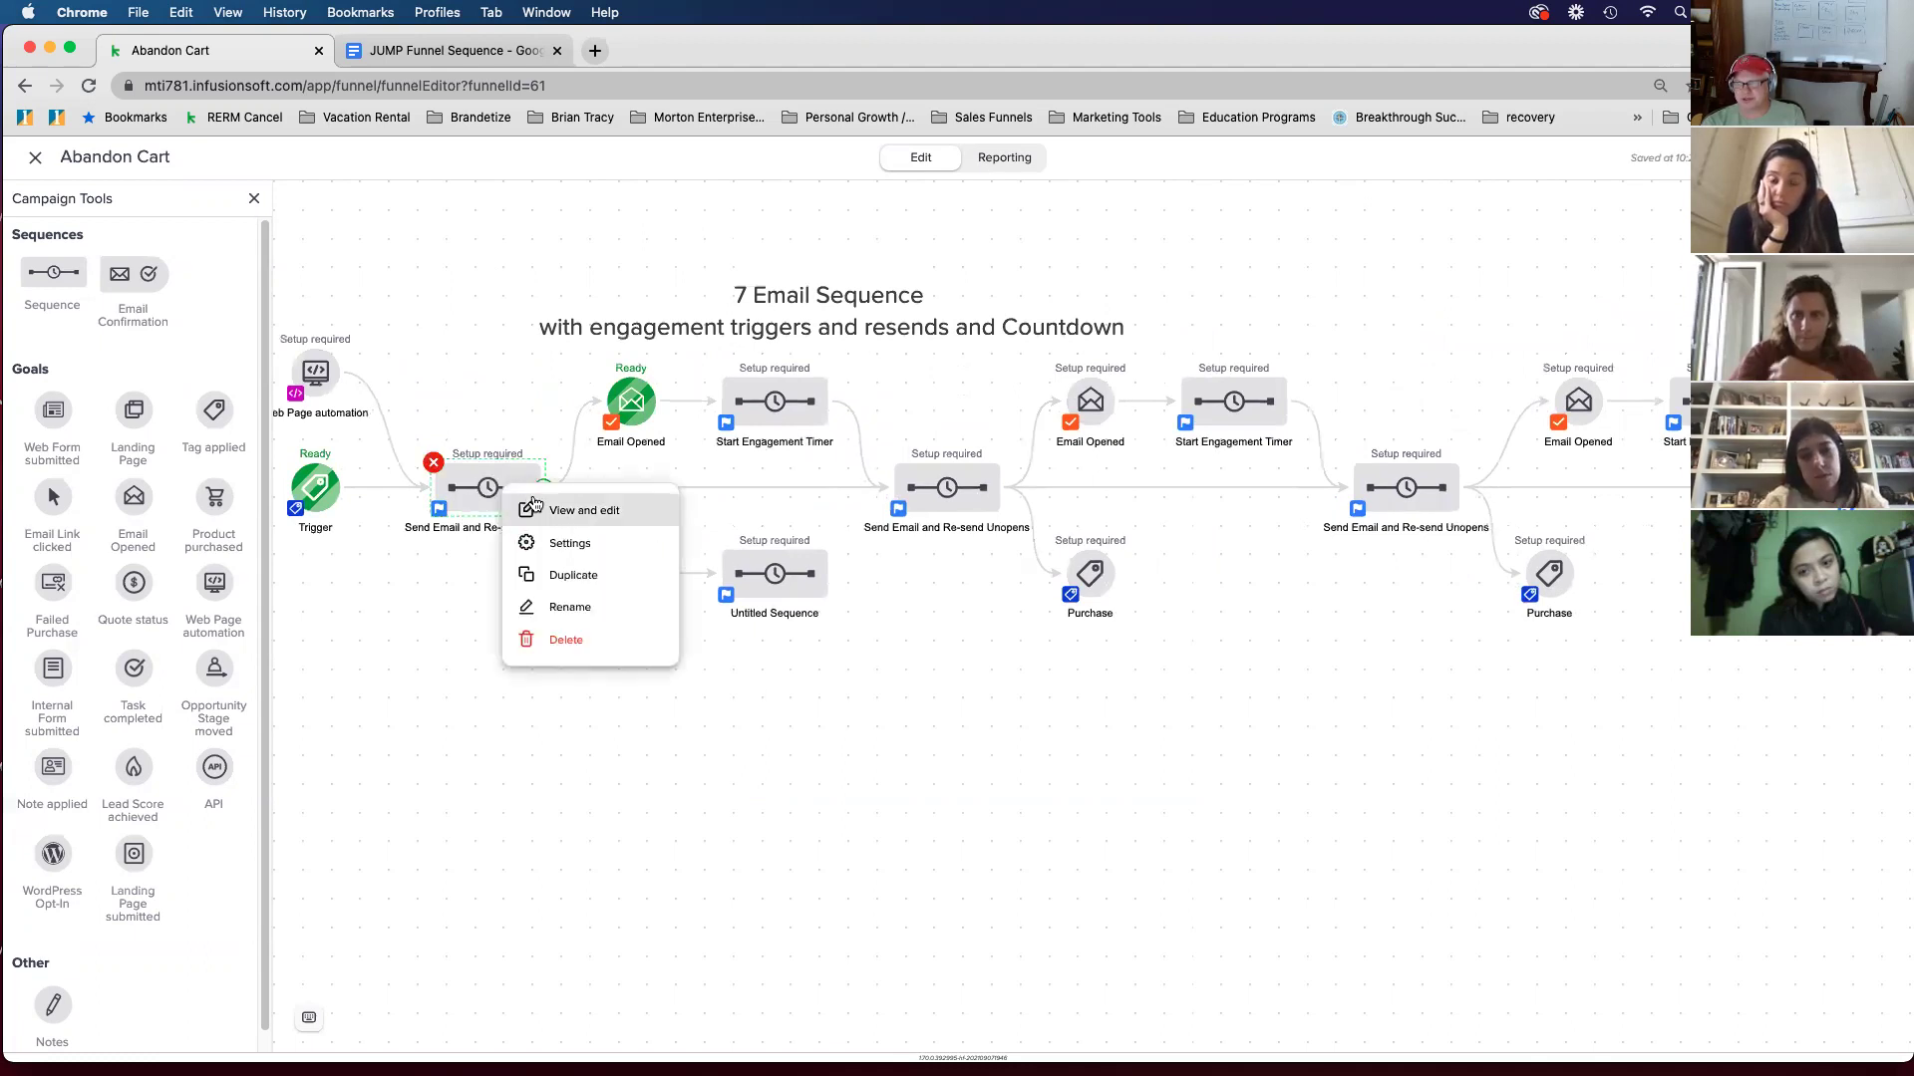
pyautogui.click(544, 501)
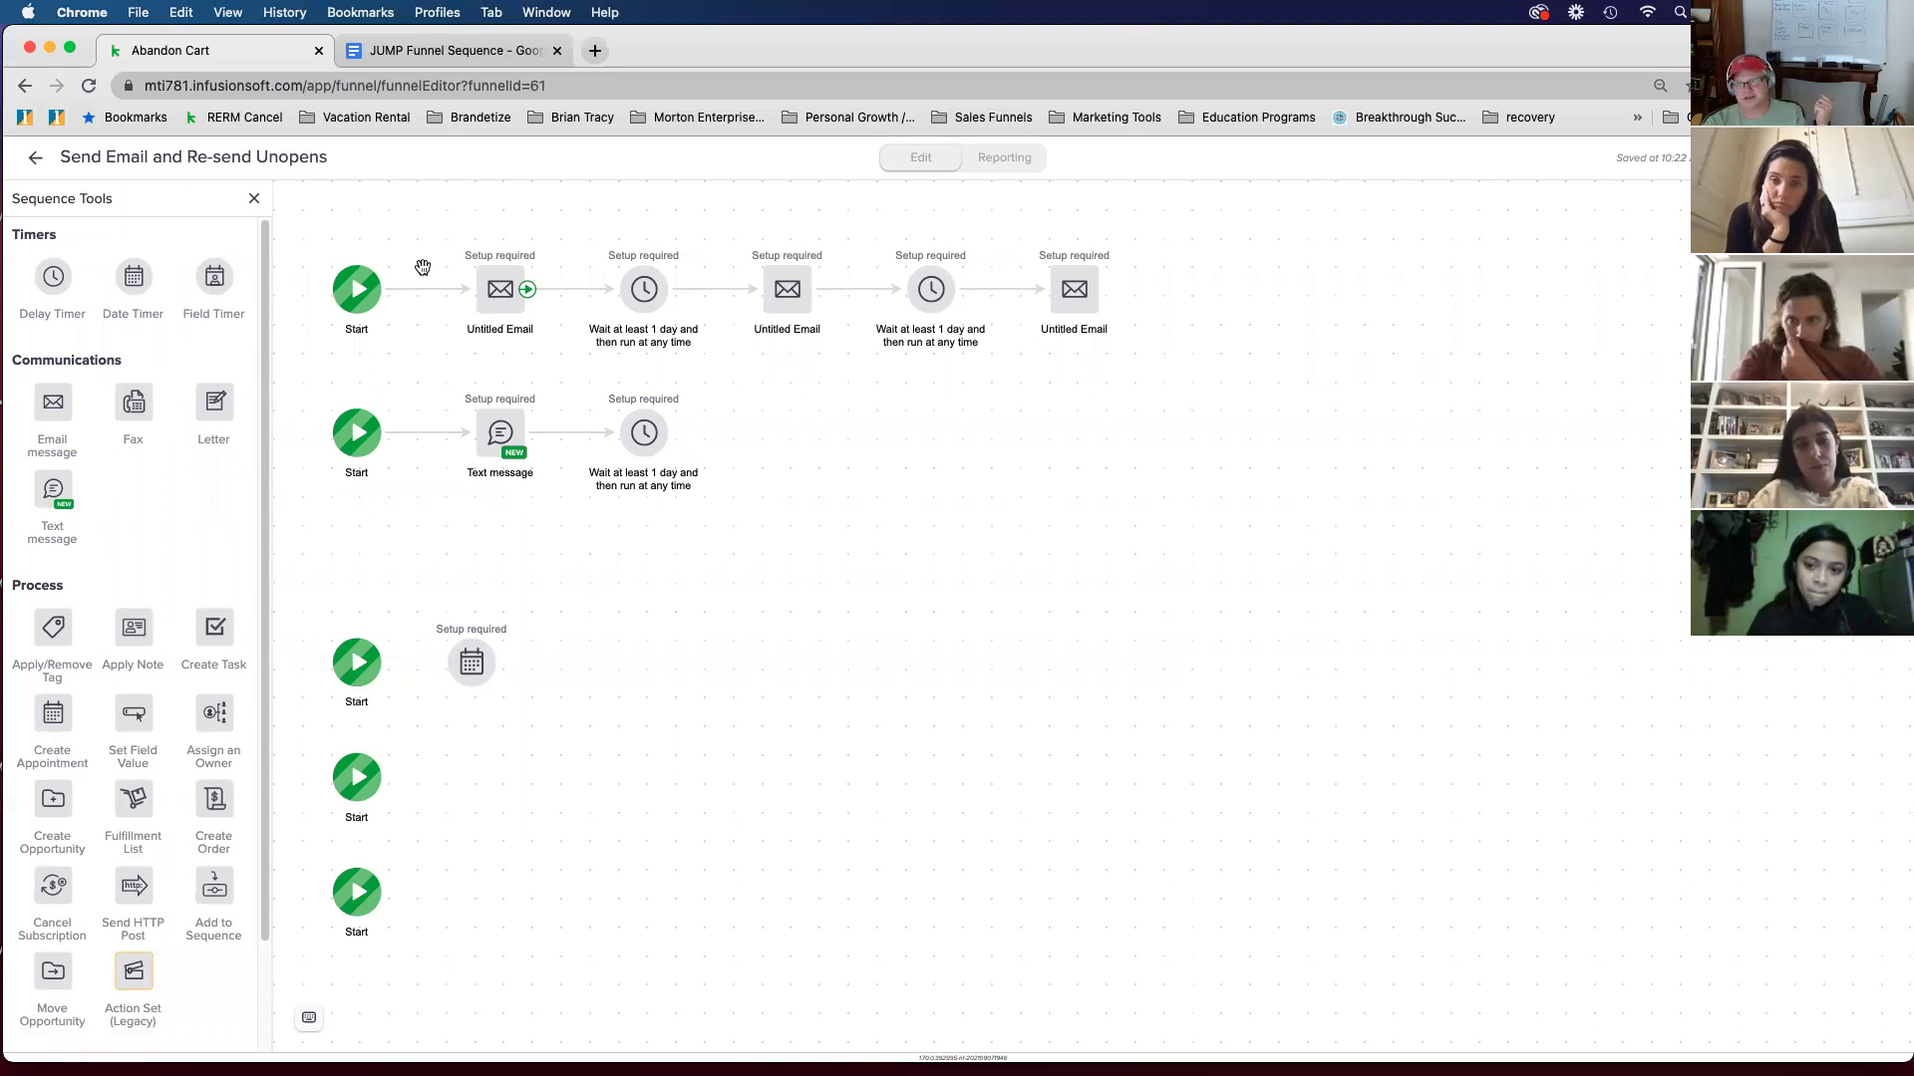
pyautogui.click(35, 157)
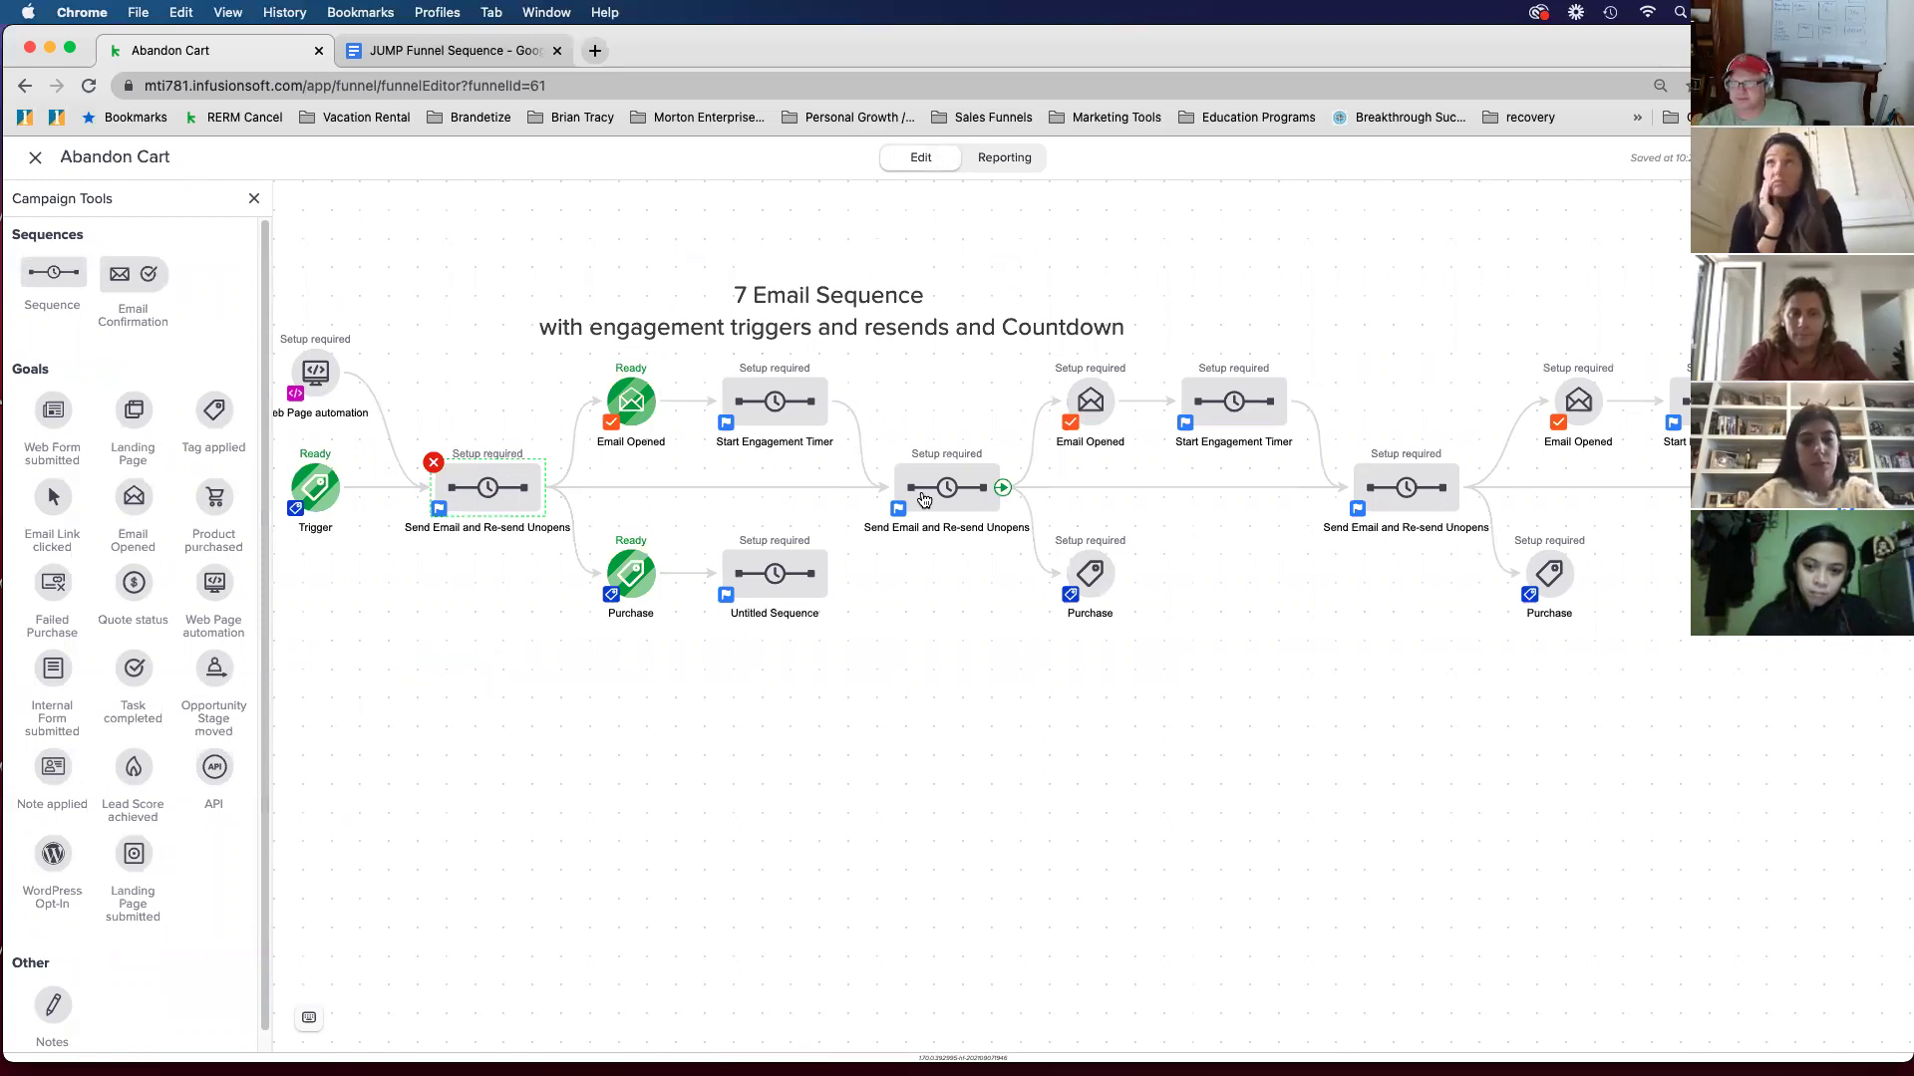
pyautogui.moveTo(918, 574); pyautogui.dragTo(987, 580)
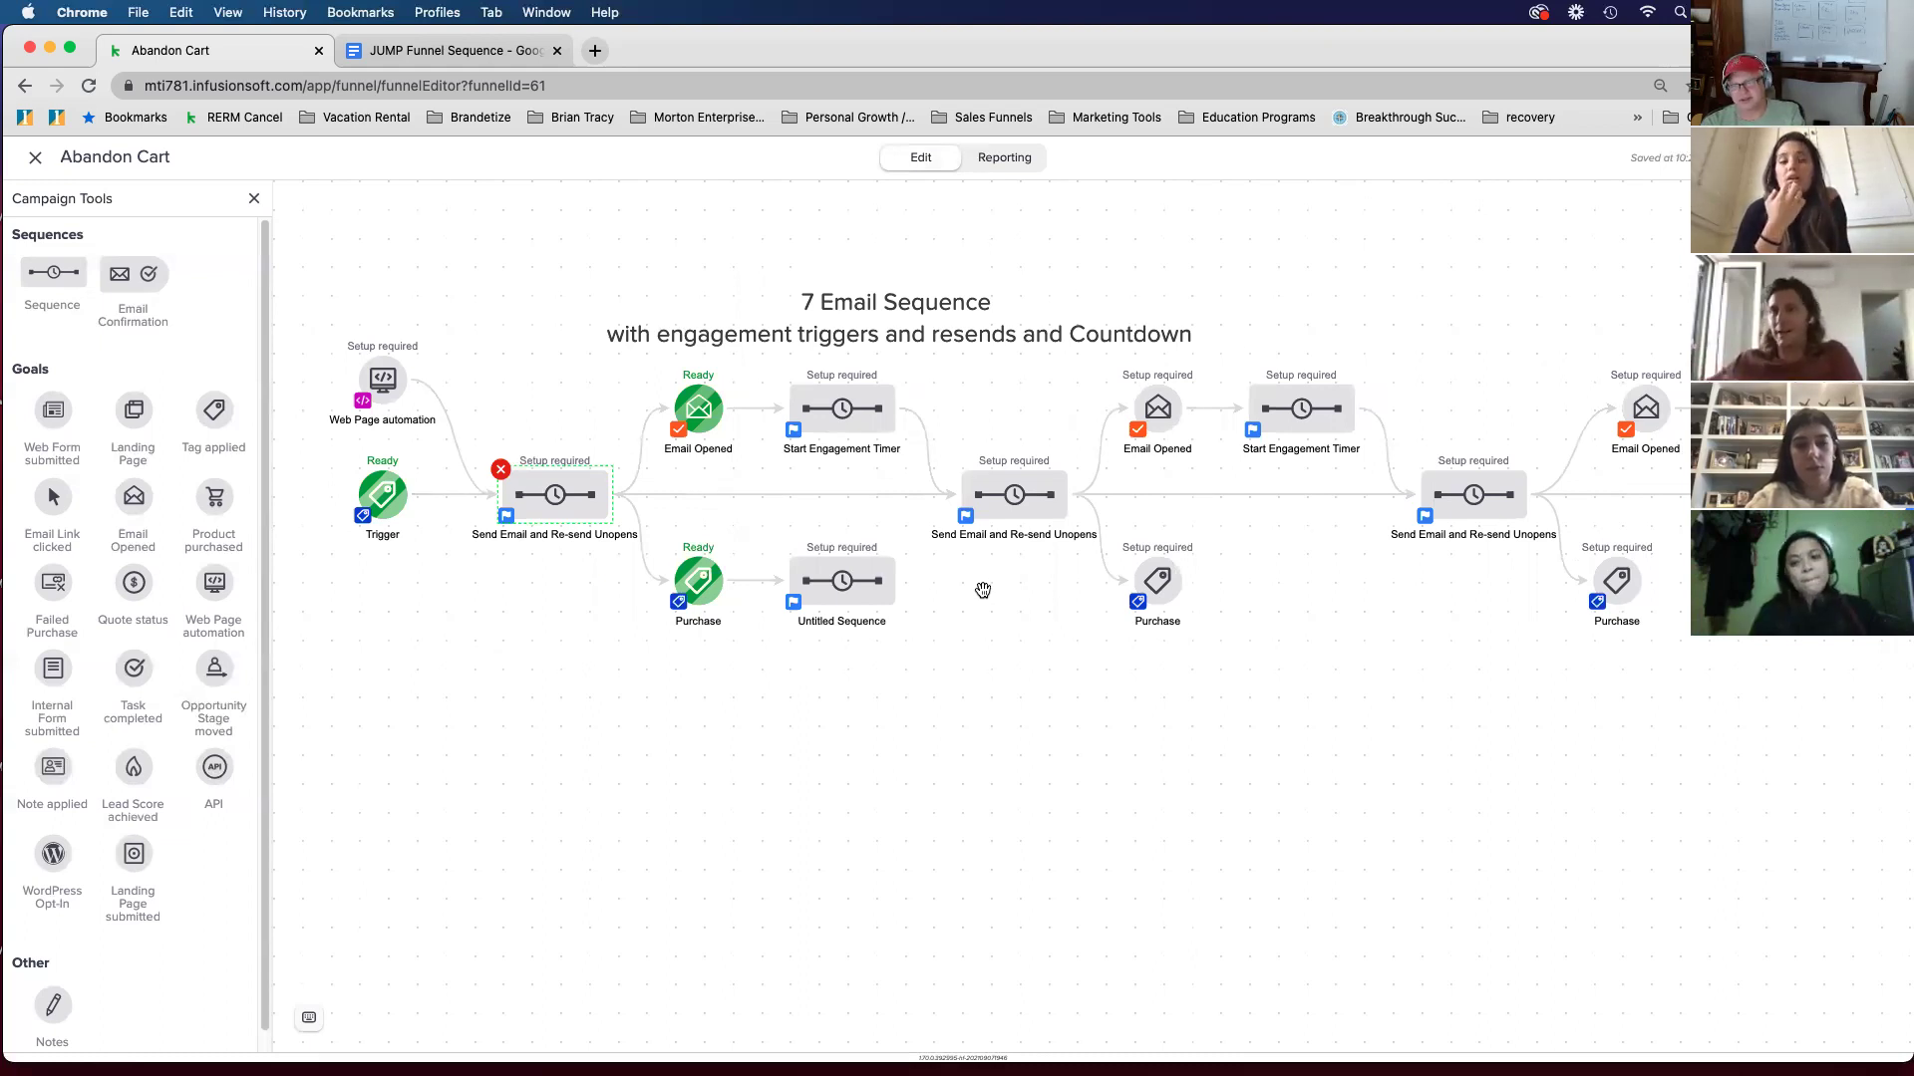
pyautogui.moveTo(983, 590); pyautogui.dragTo(968, 586)
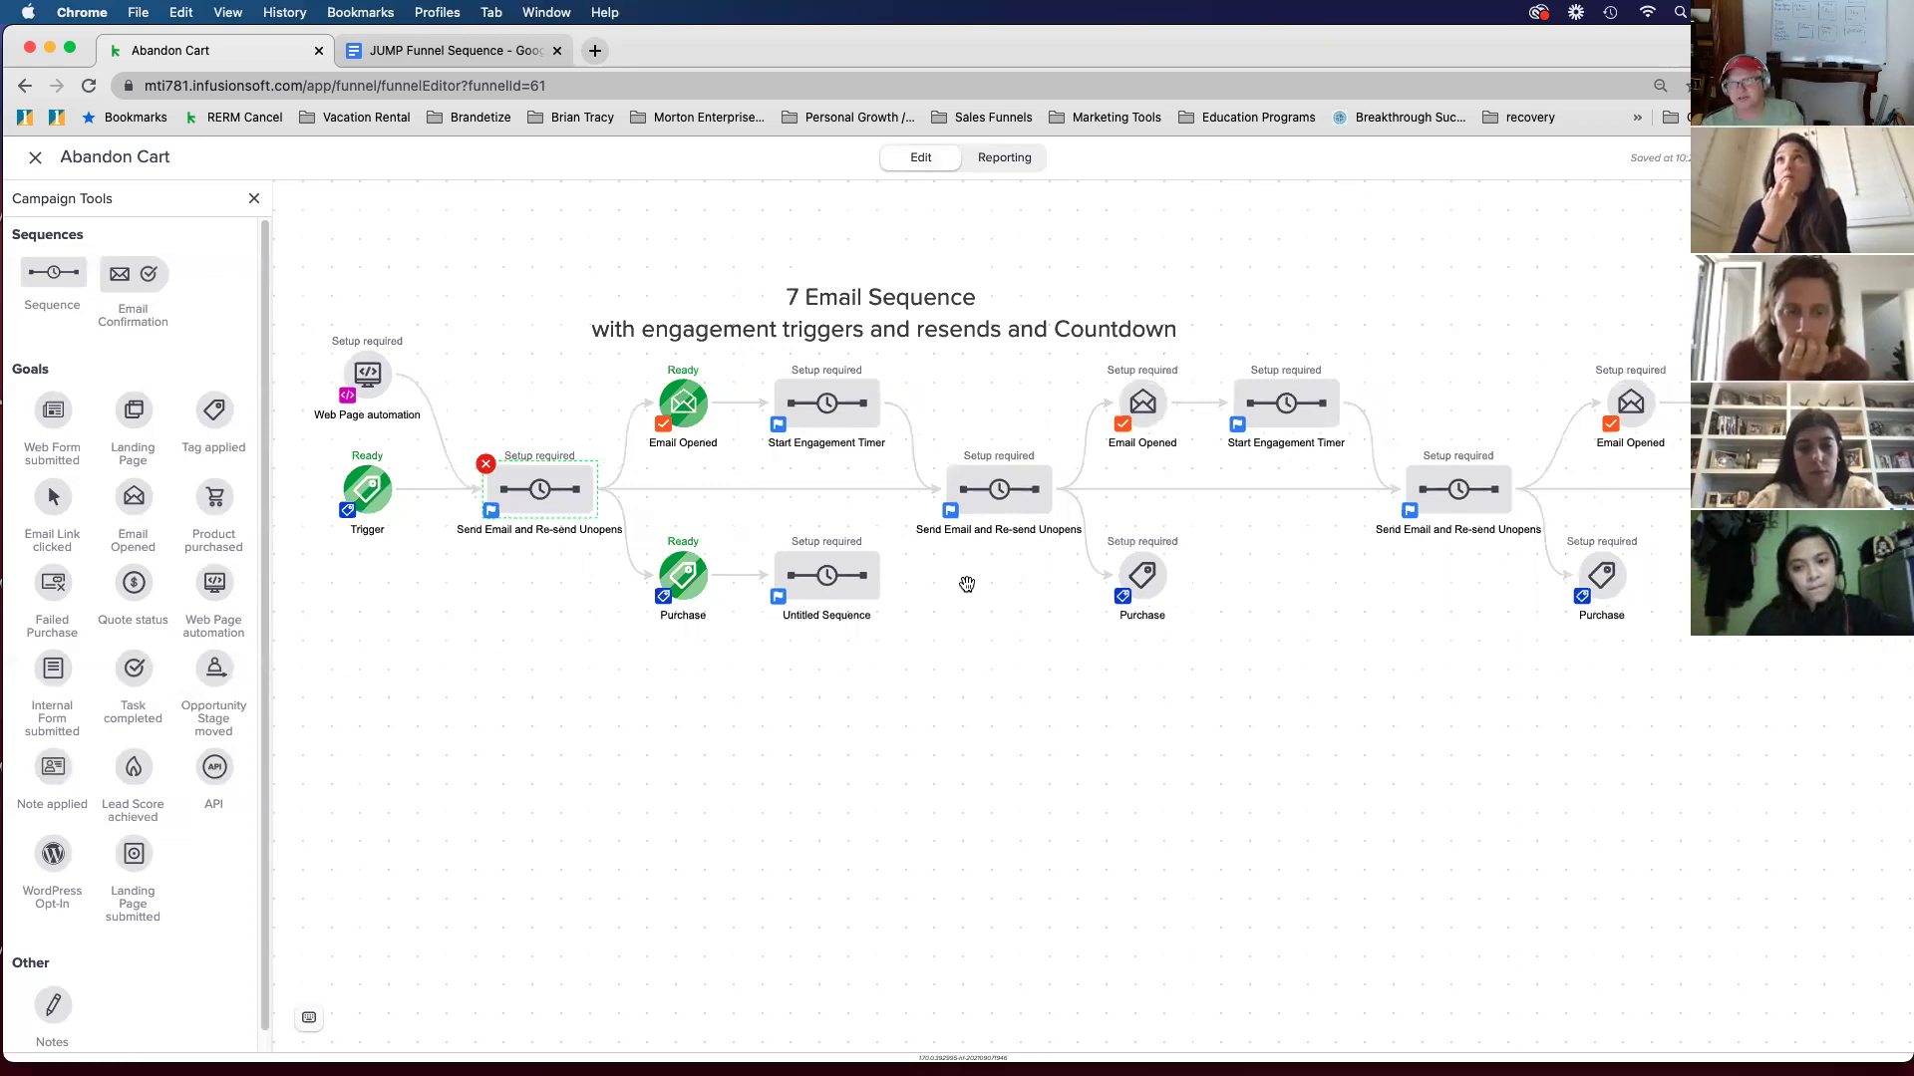
pyautogui.moveTo(954, 584); pyautogui.dragTo(965, 588)
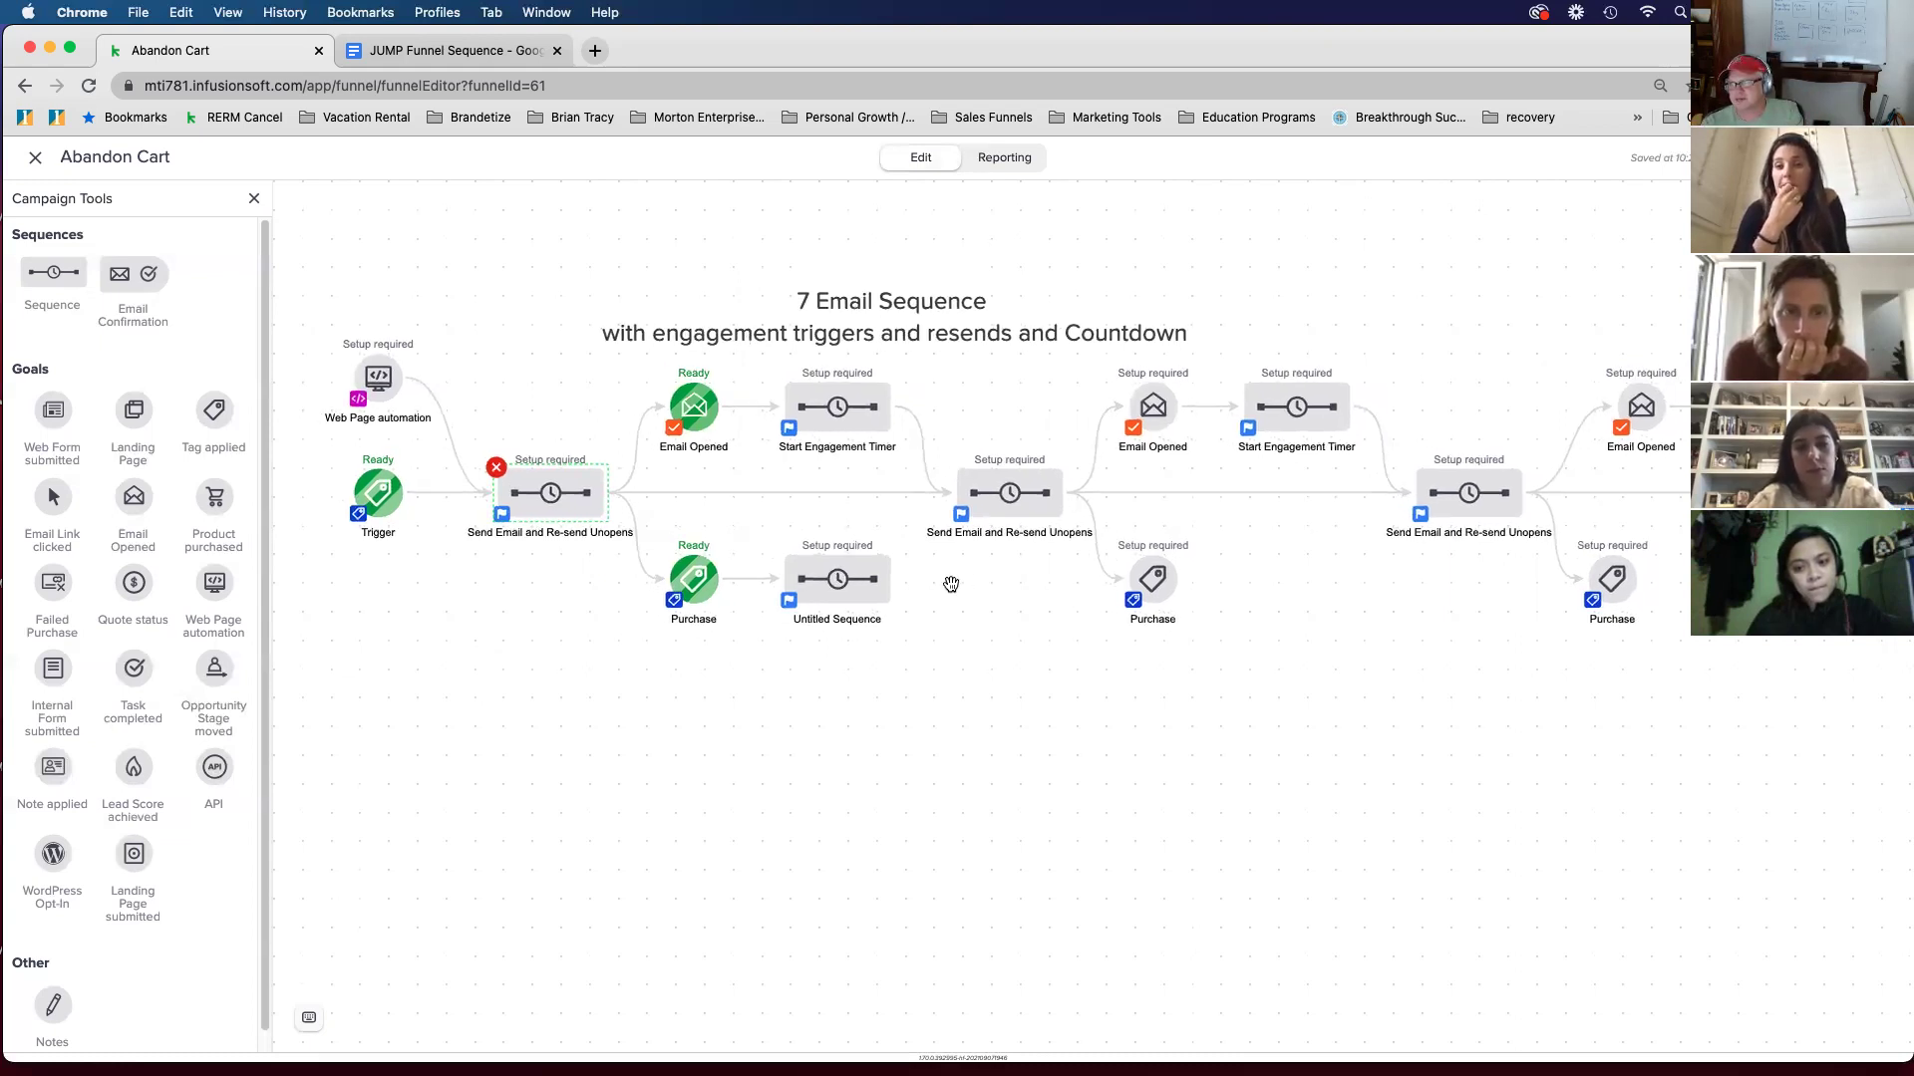
# Step: Include all three emails in the first Email Opened goal, achieved when any of them has been opened, and save it
pyautogui.rightClick(695, 415)
pyautogui.click(723, 436)
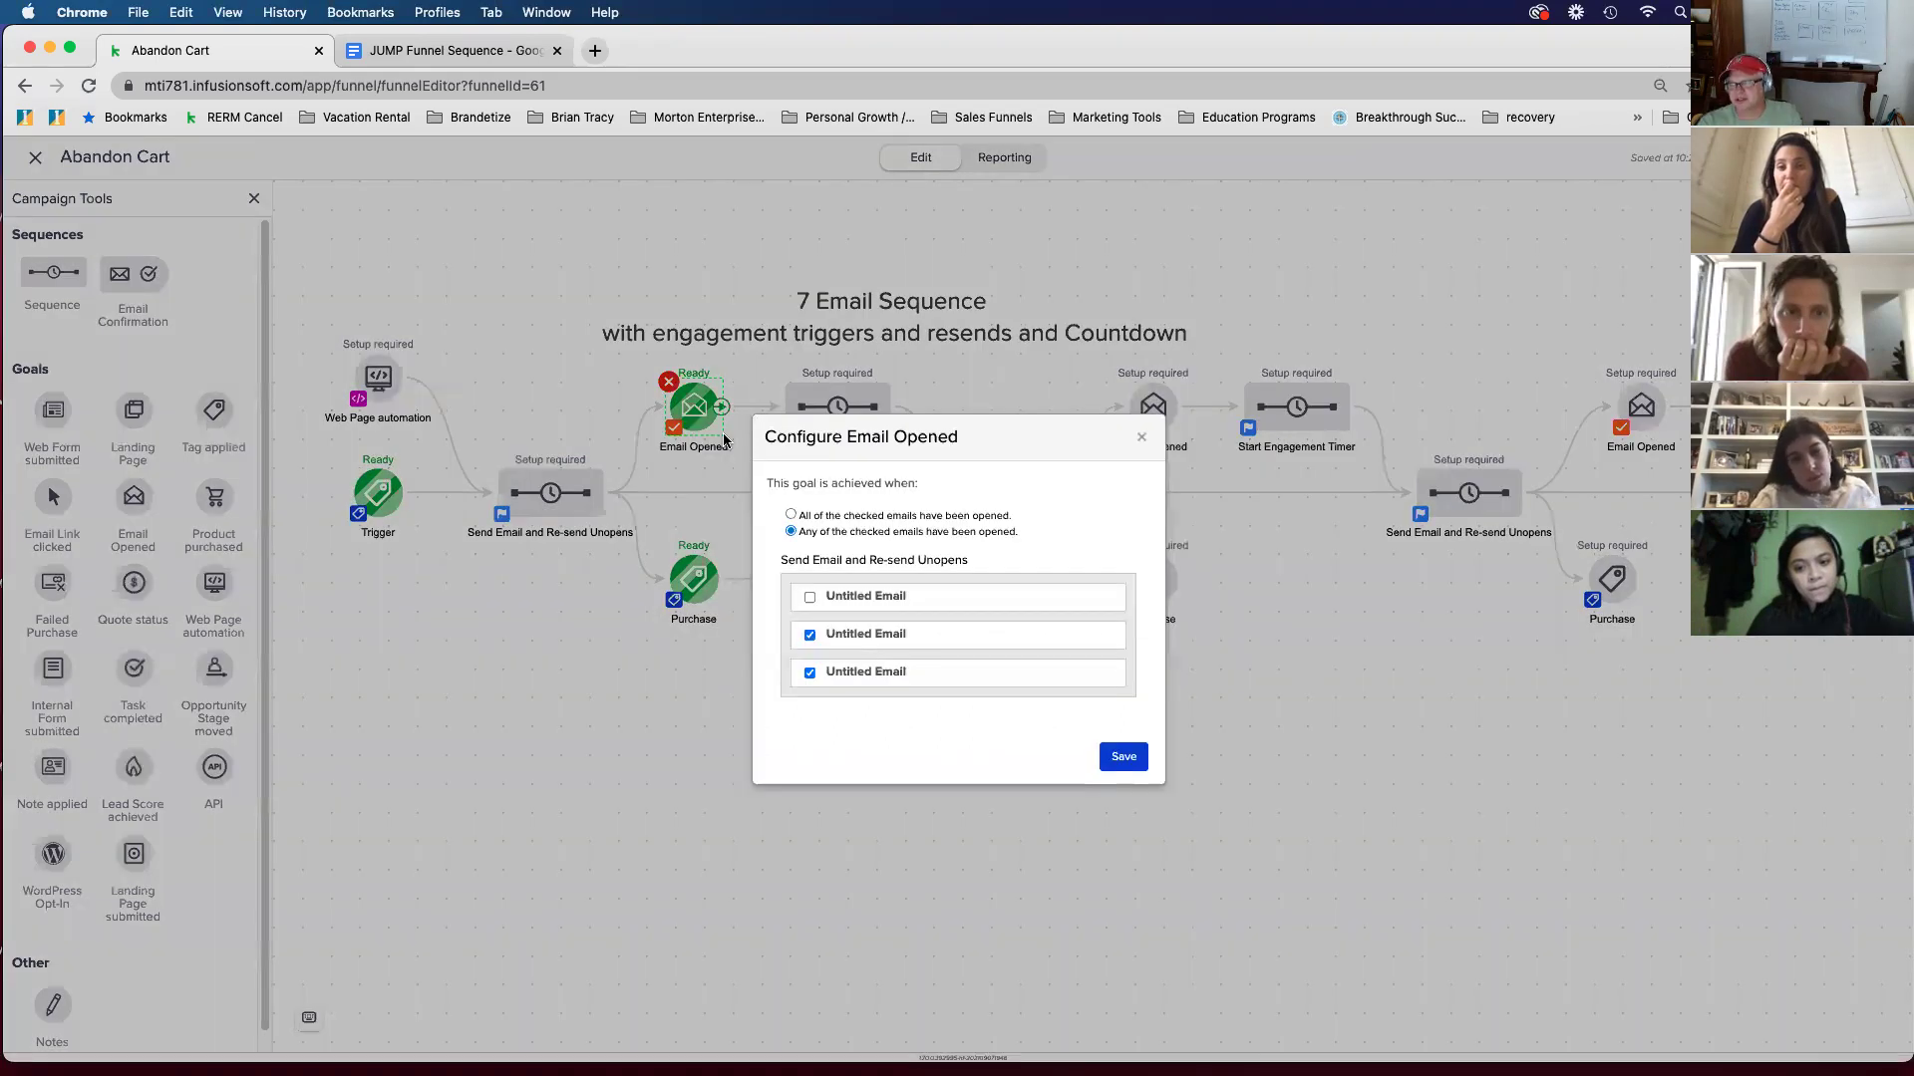
pyautogui.click(810, 598)
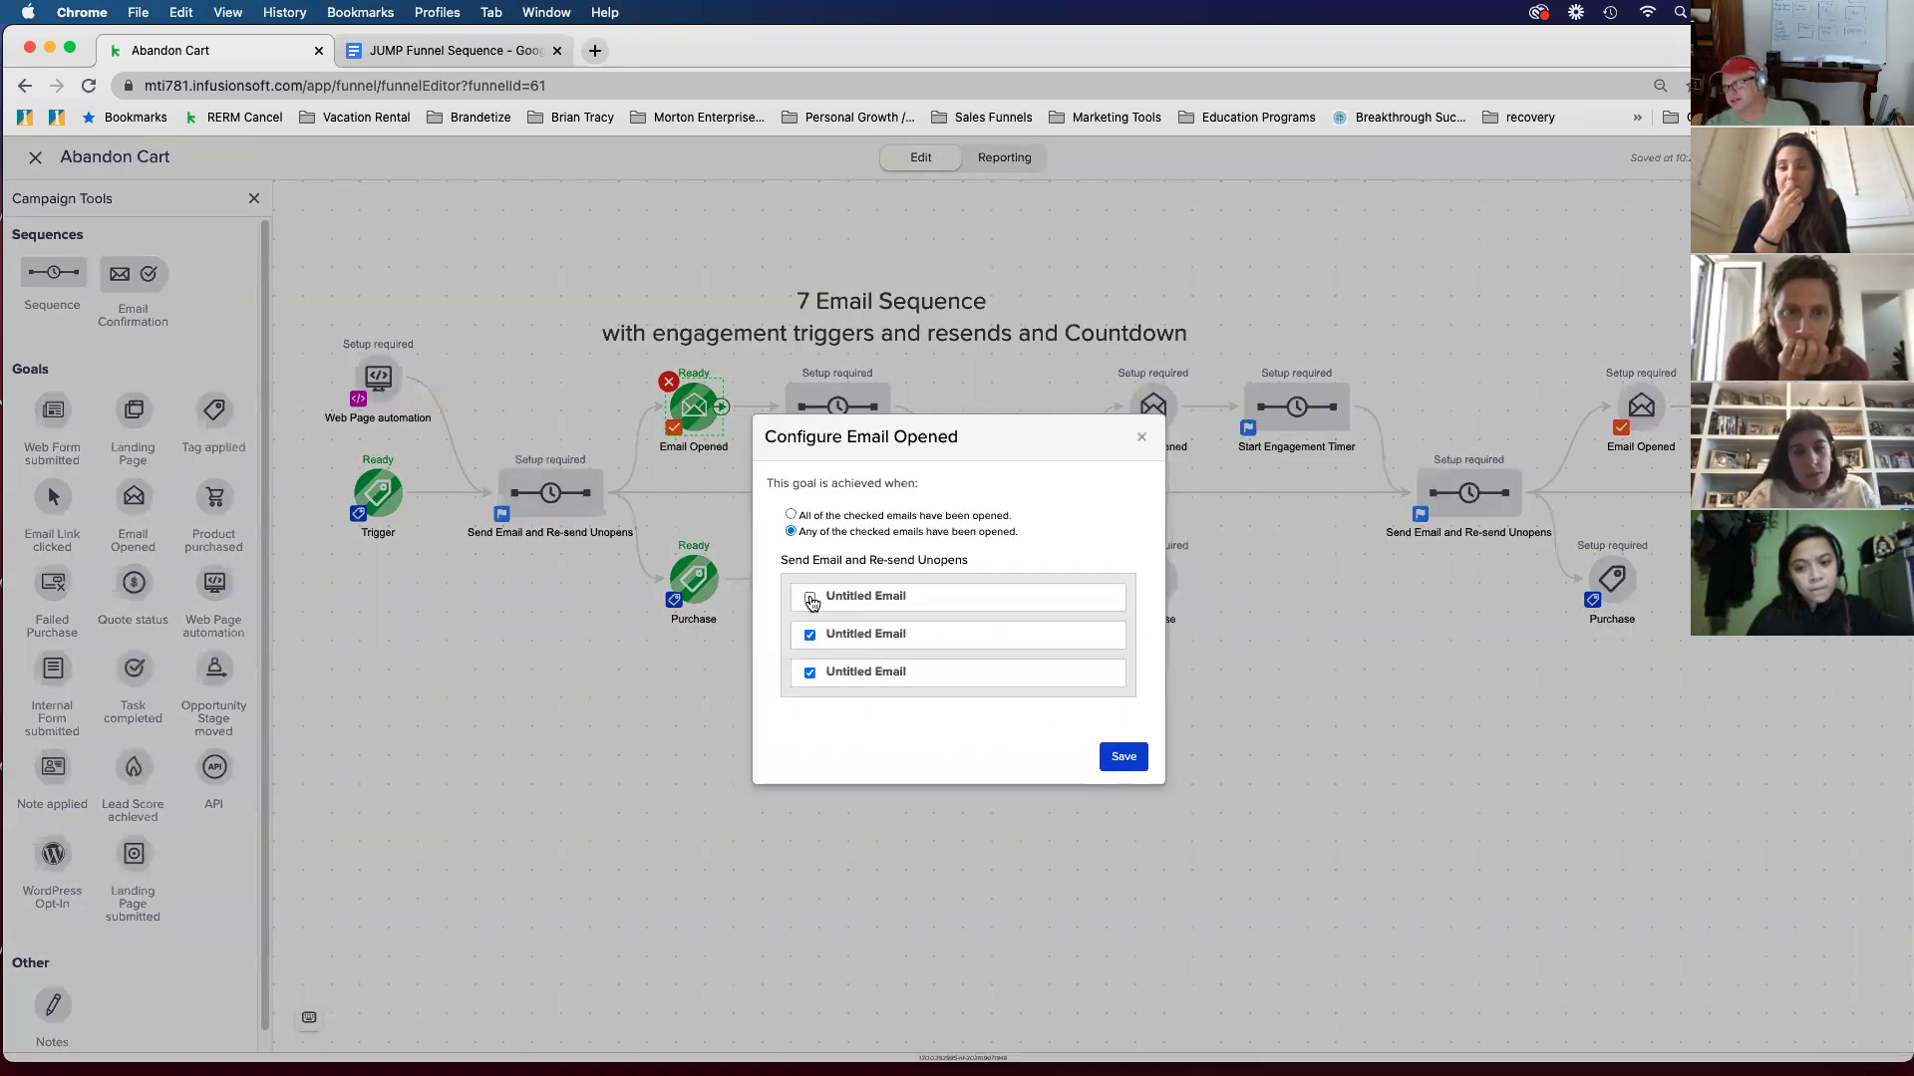
pyautogui.click(811, 601)
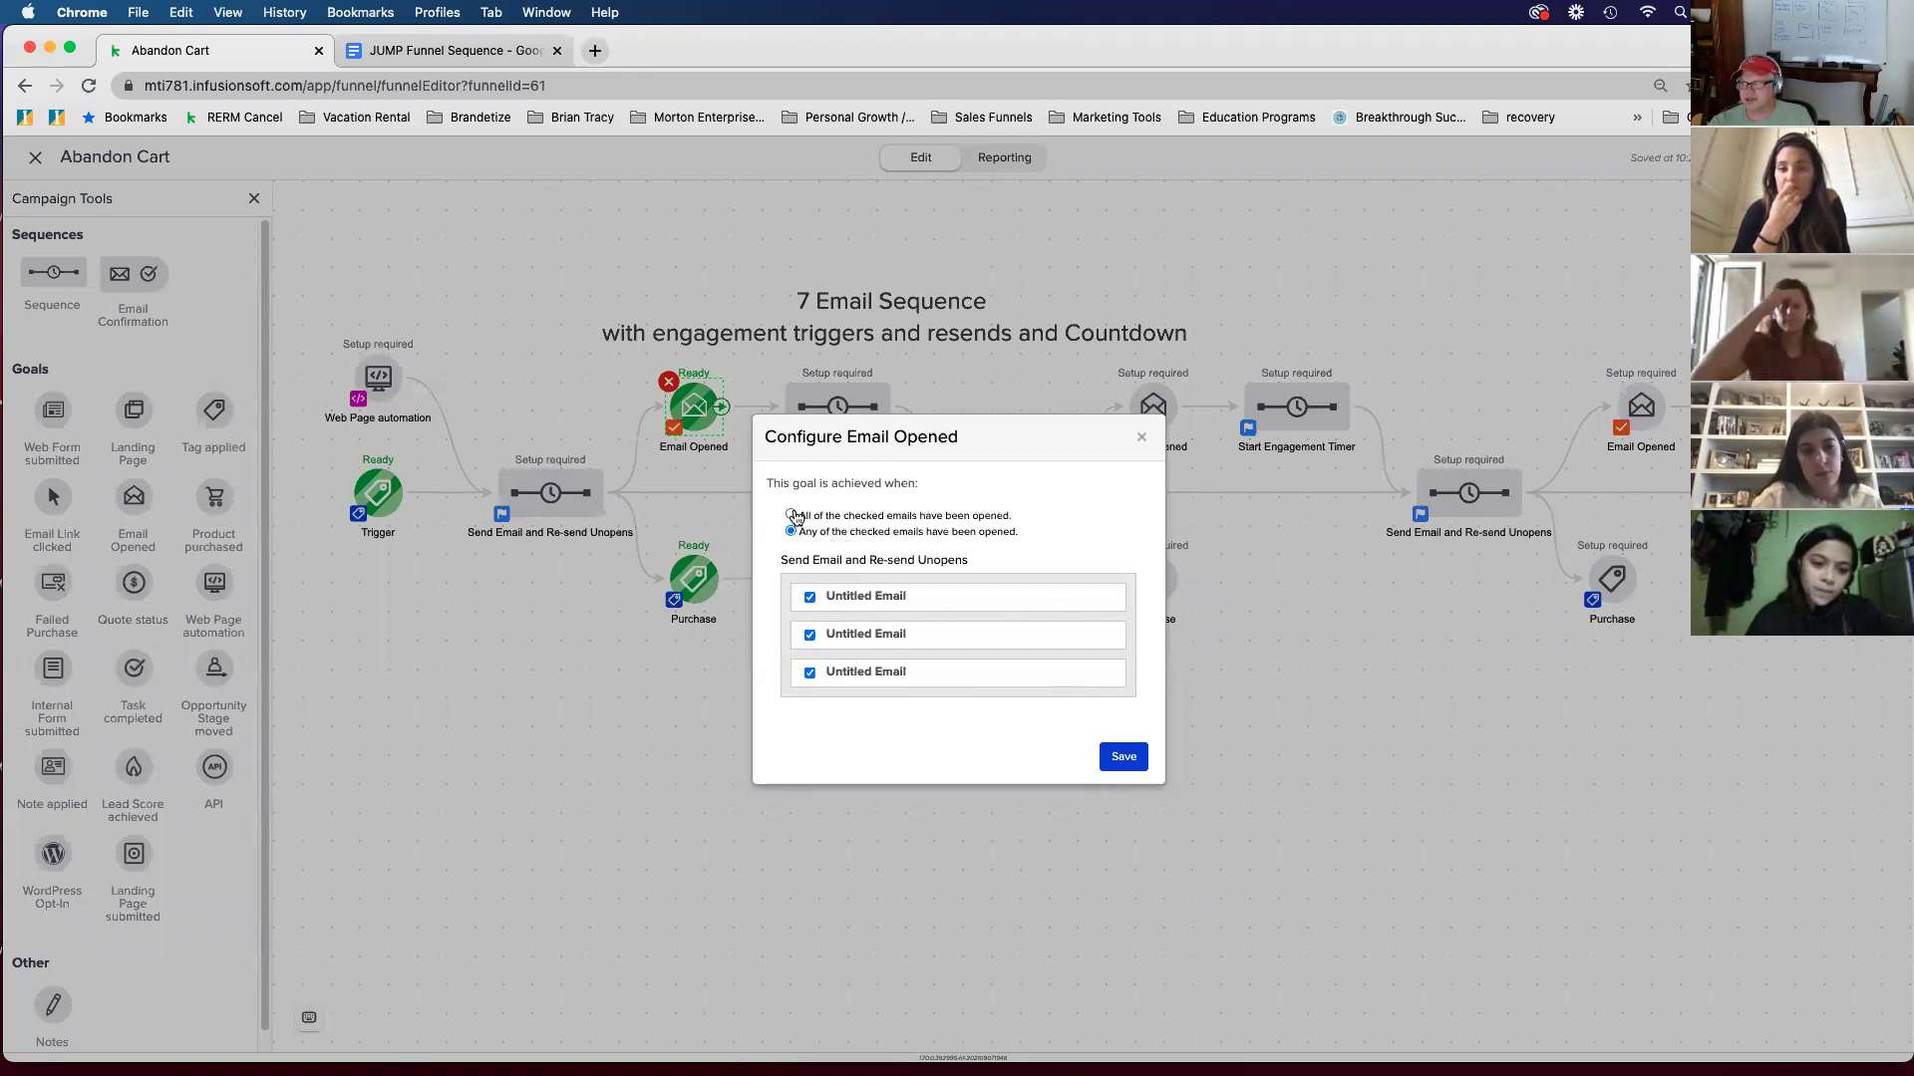
pyautogui.click(794, 515)
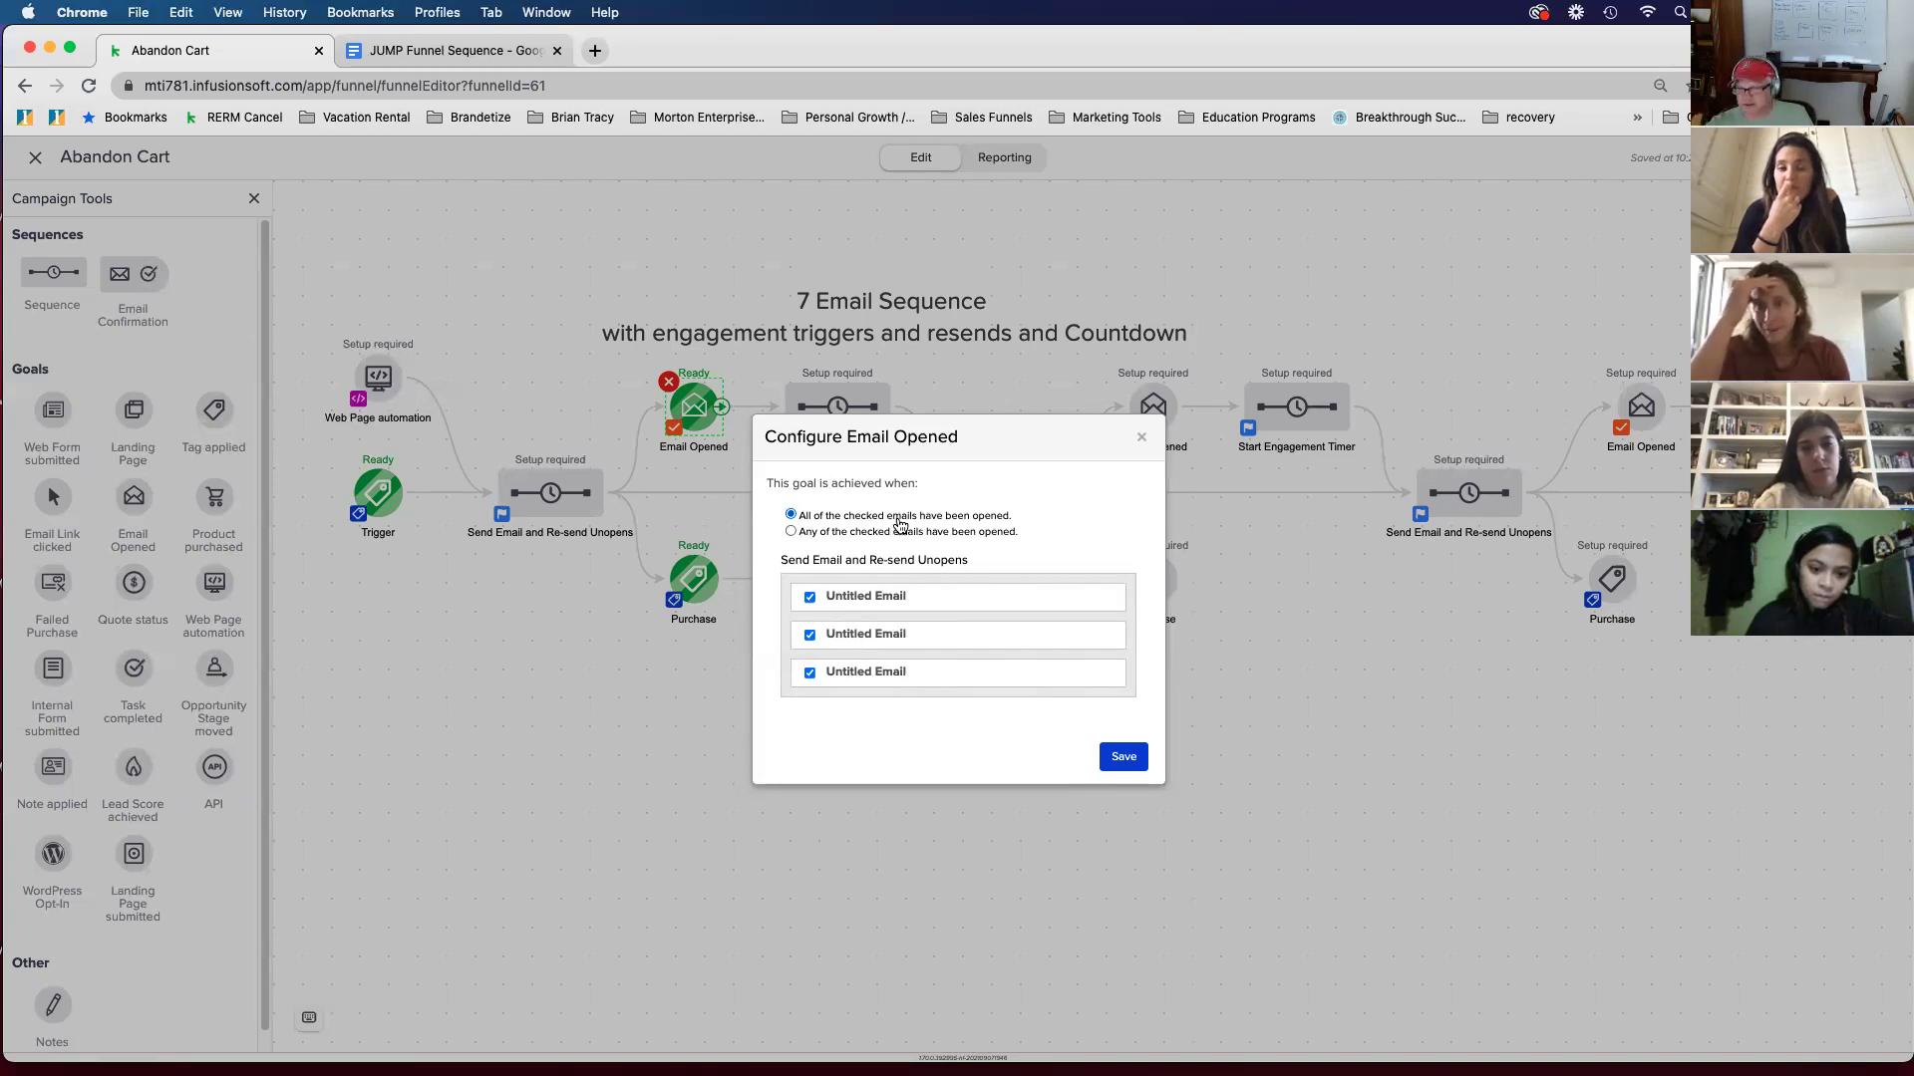
pyautogui.click(792, 532)
pyautogui.click(1124, 756)
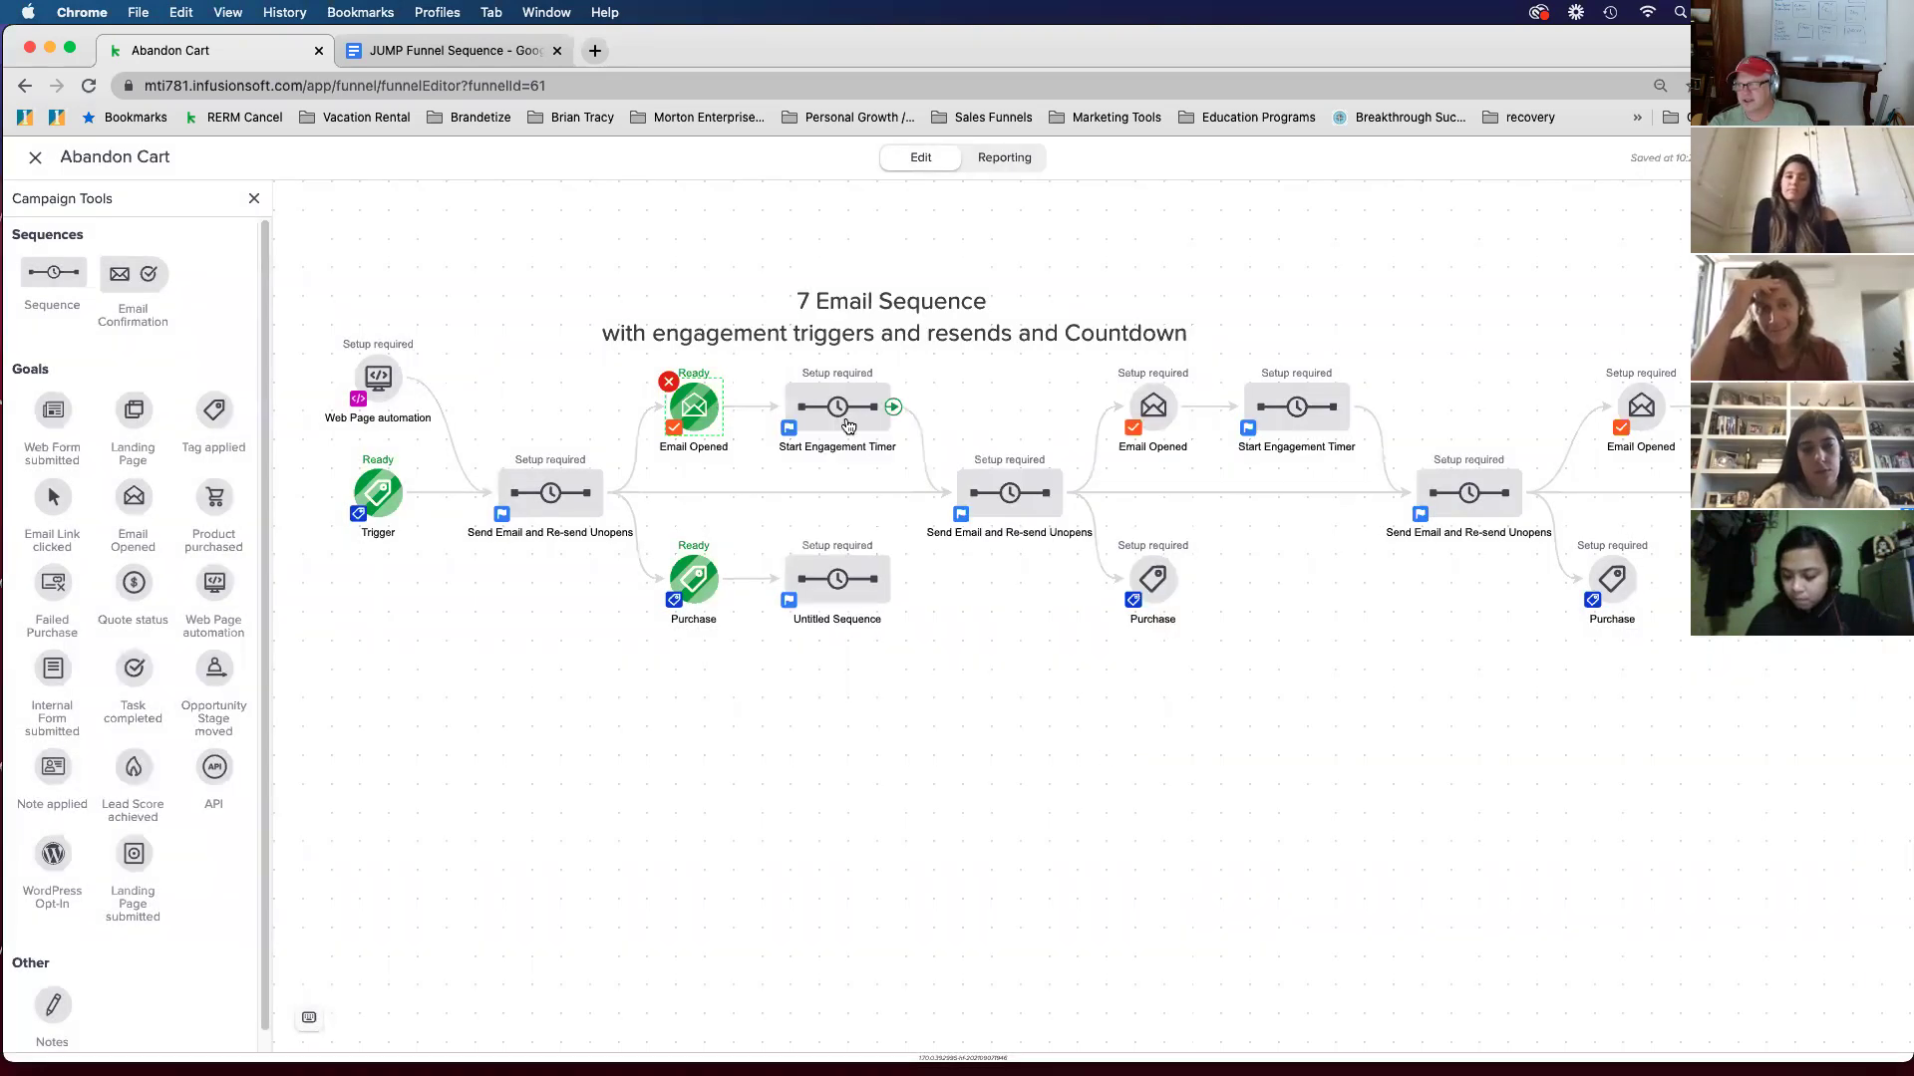
# Step: Open the first Start Engagement Timer sequence and save its tag step to apply Email Engagement -> MKTPL-Timer Start
pyautogui.rightClick(846, 430)
pyautogui.click(848, 432)
pyautogui.rightClick(488, 297)
pyautogui.click(491, 304)
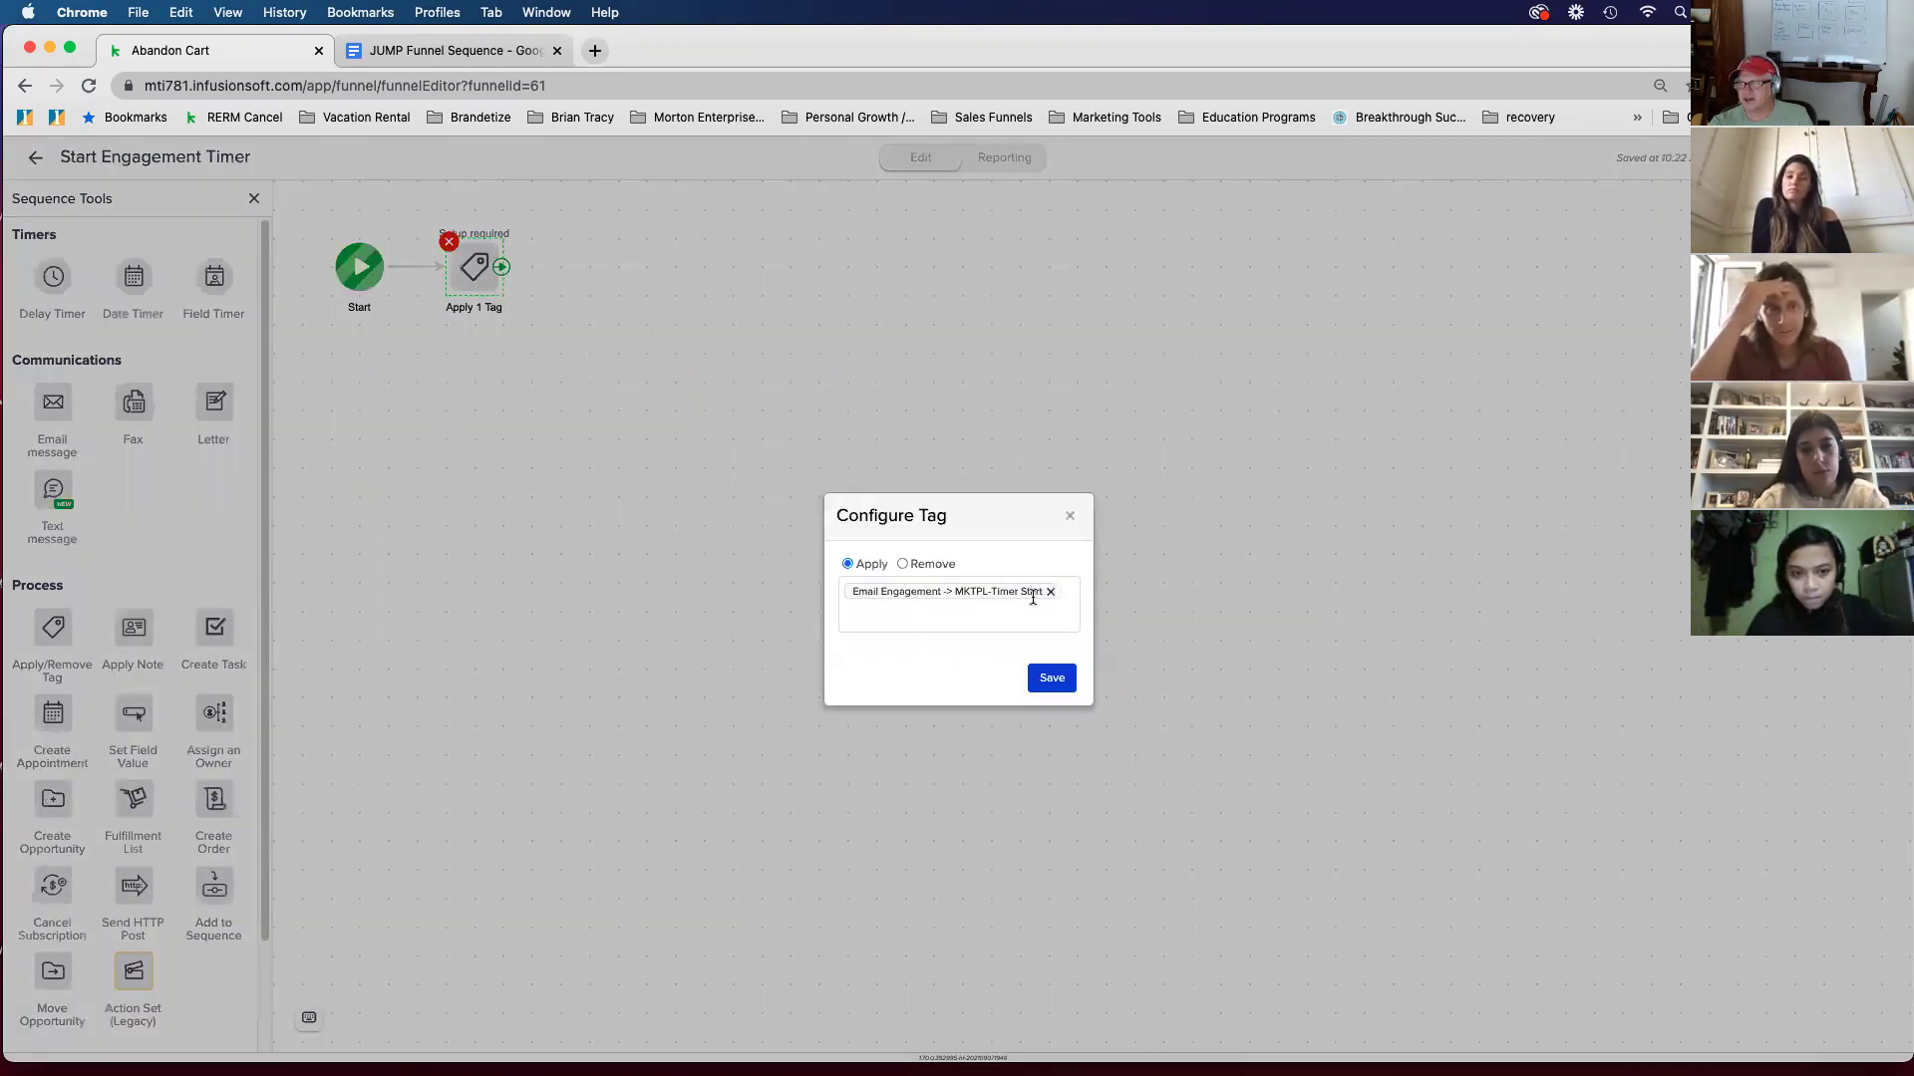
pyautogui.click(1051, 678)
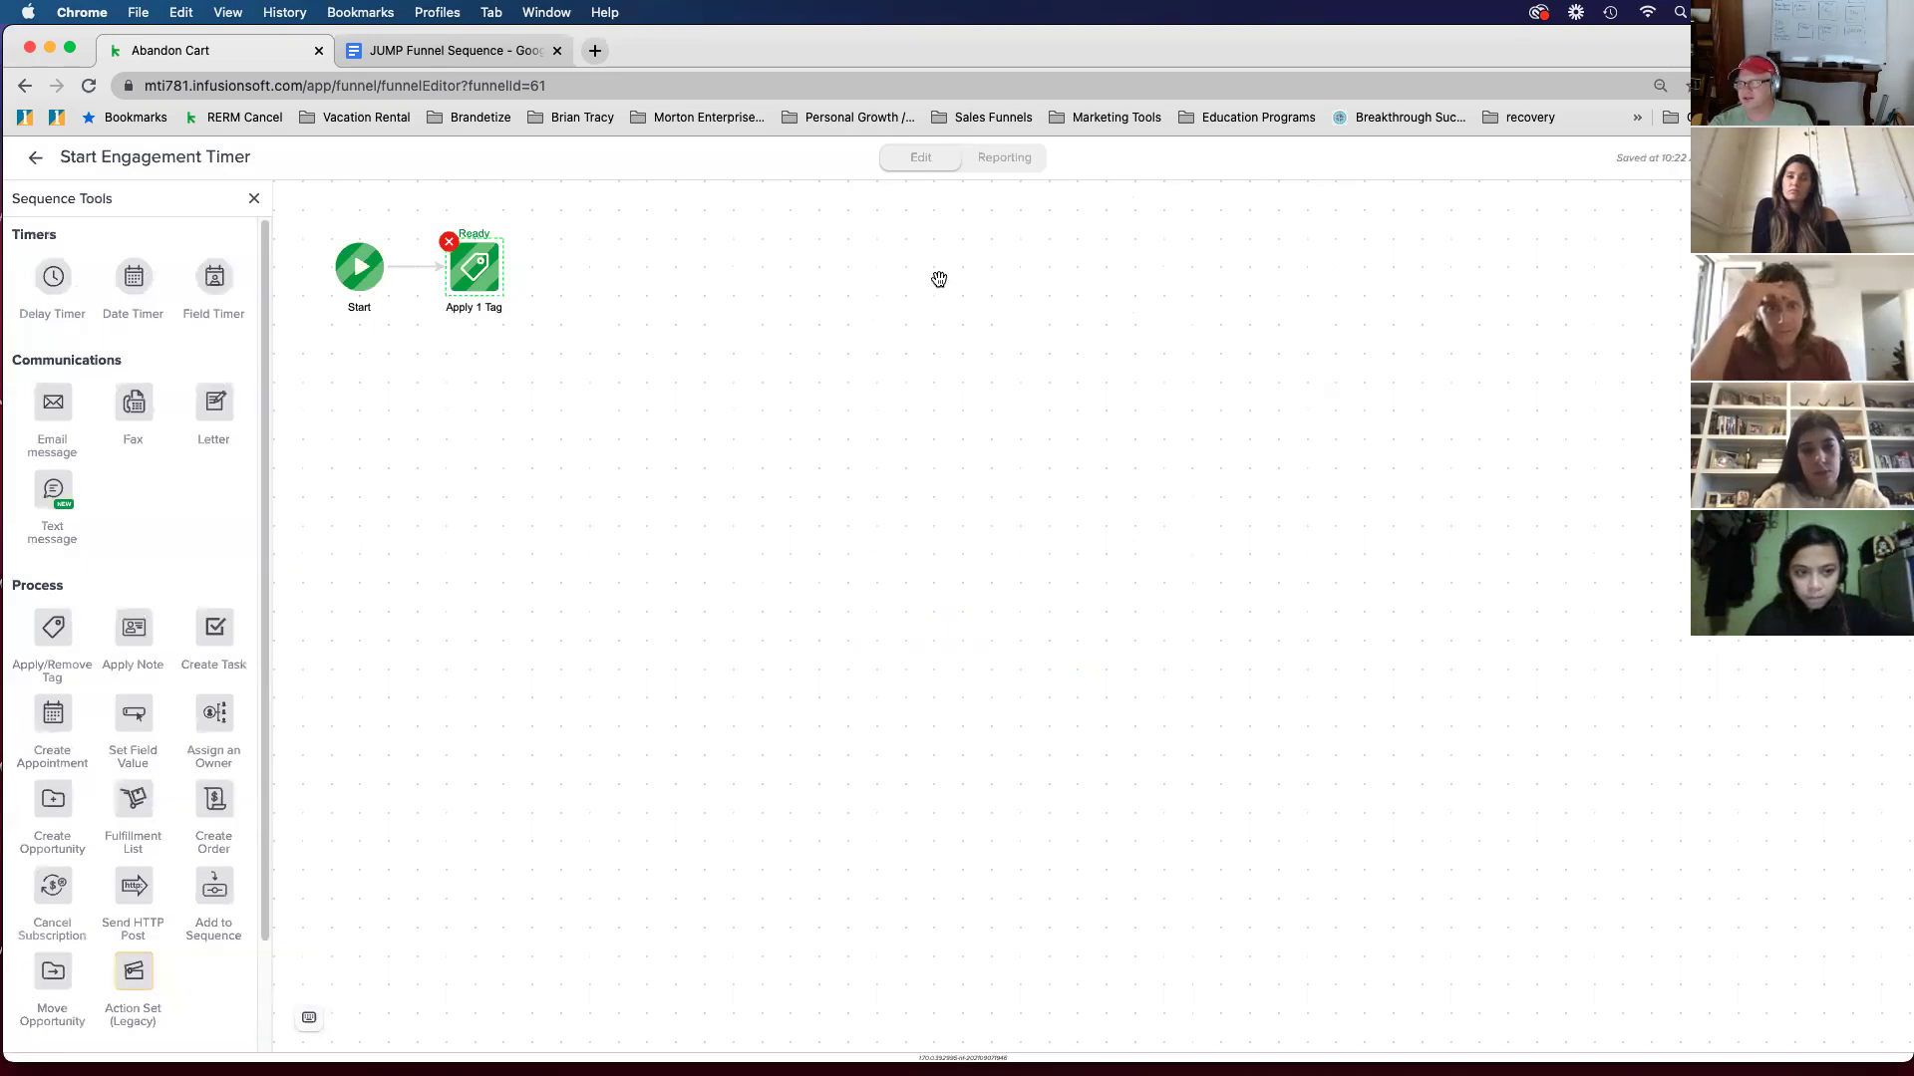
pyautogui.moveTo(479, 271)
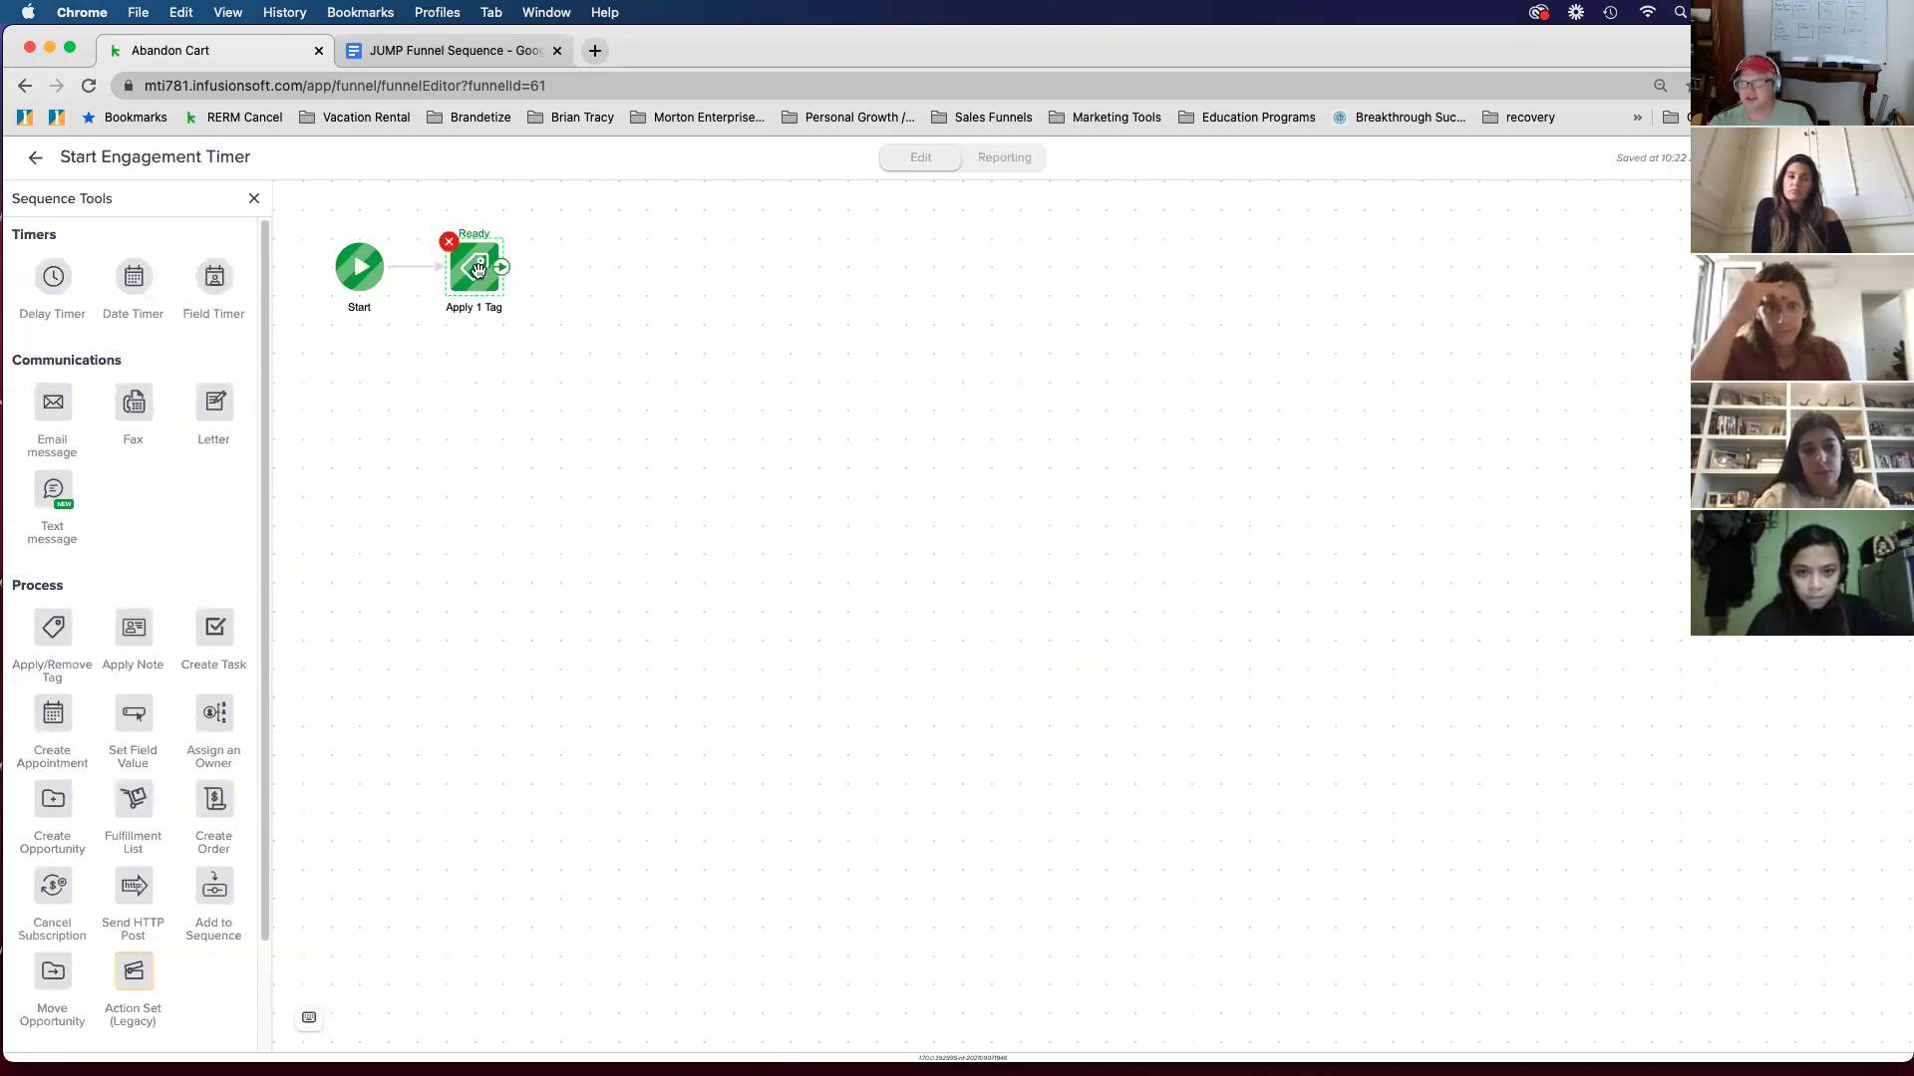
# Step: Check the tag step in the first Start Engagement Timer sequence, then the contents of the second Send Email and Re-send Unopens sequence
pyautogui.click(470, 281)
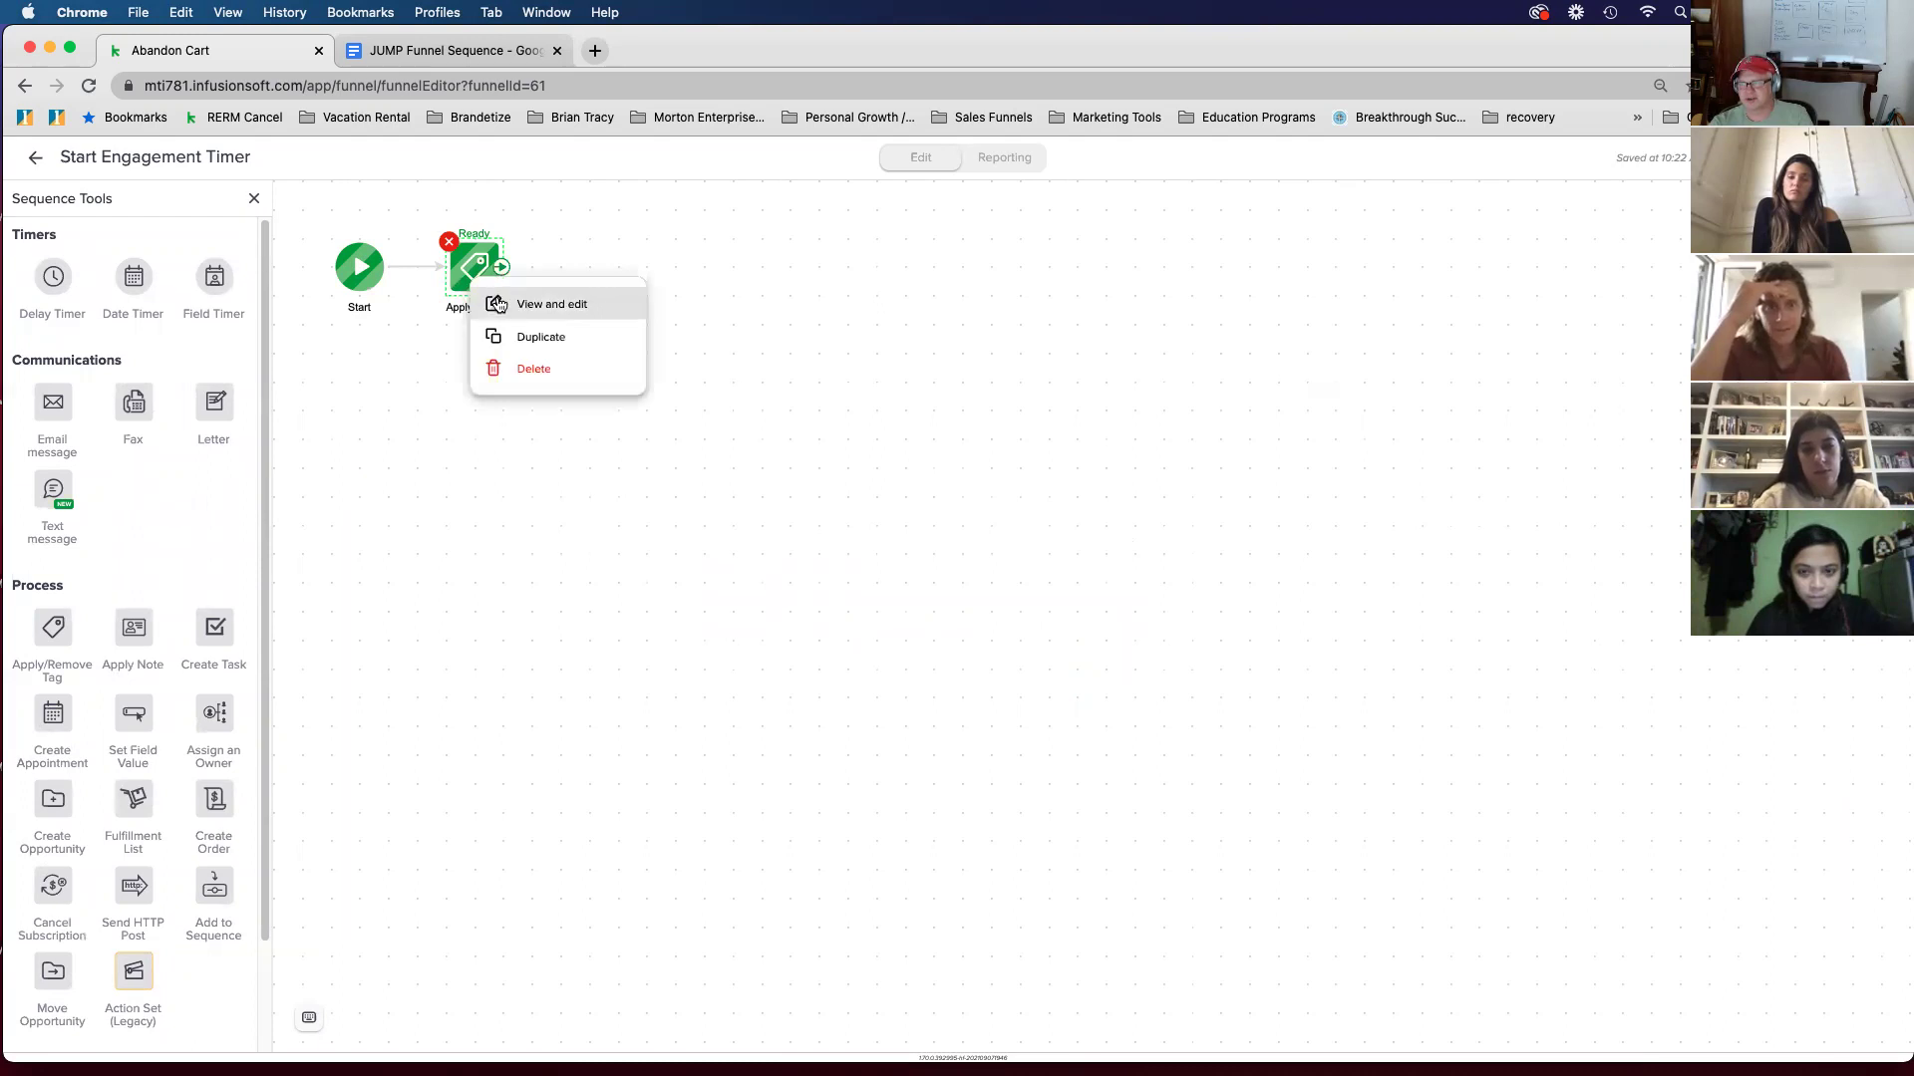
pyautogui.click(538, 304)
pyautogui.click(1069, 515)
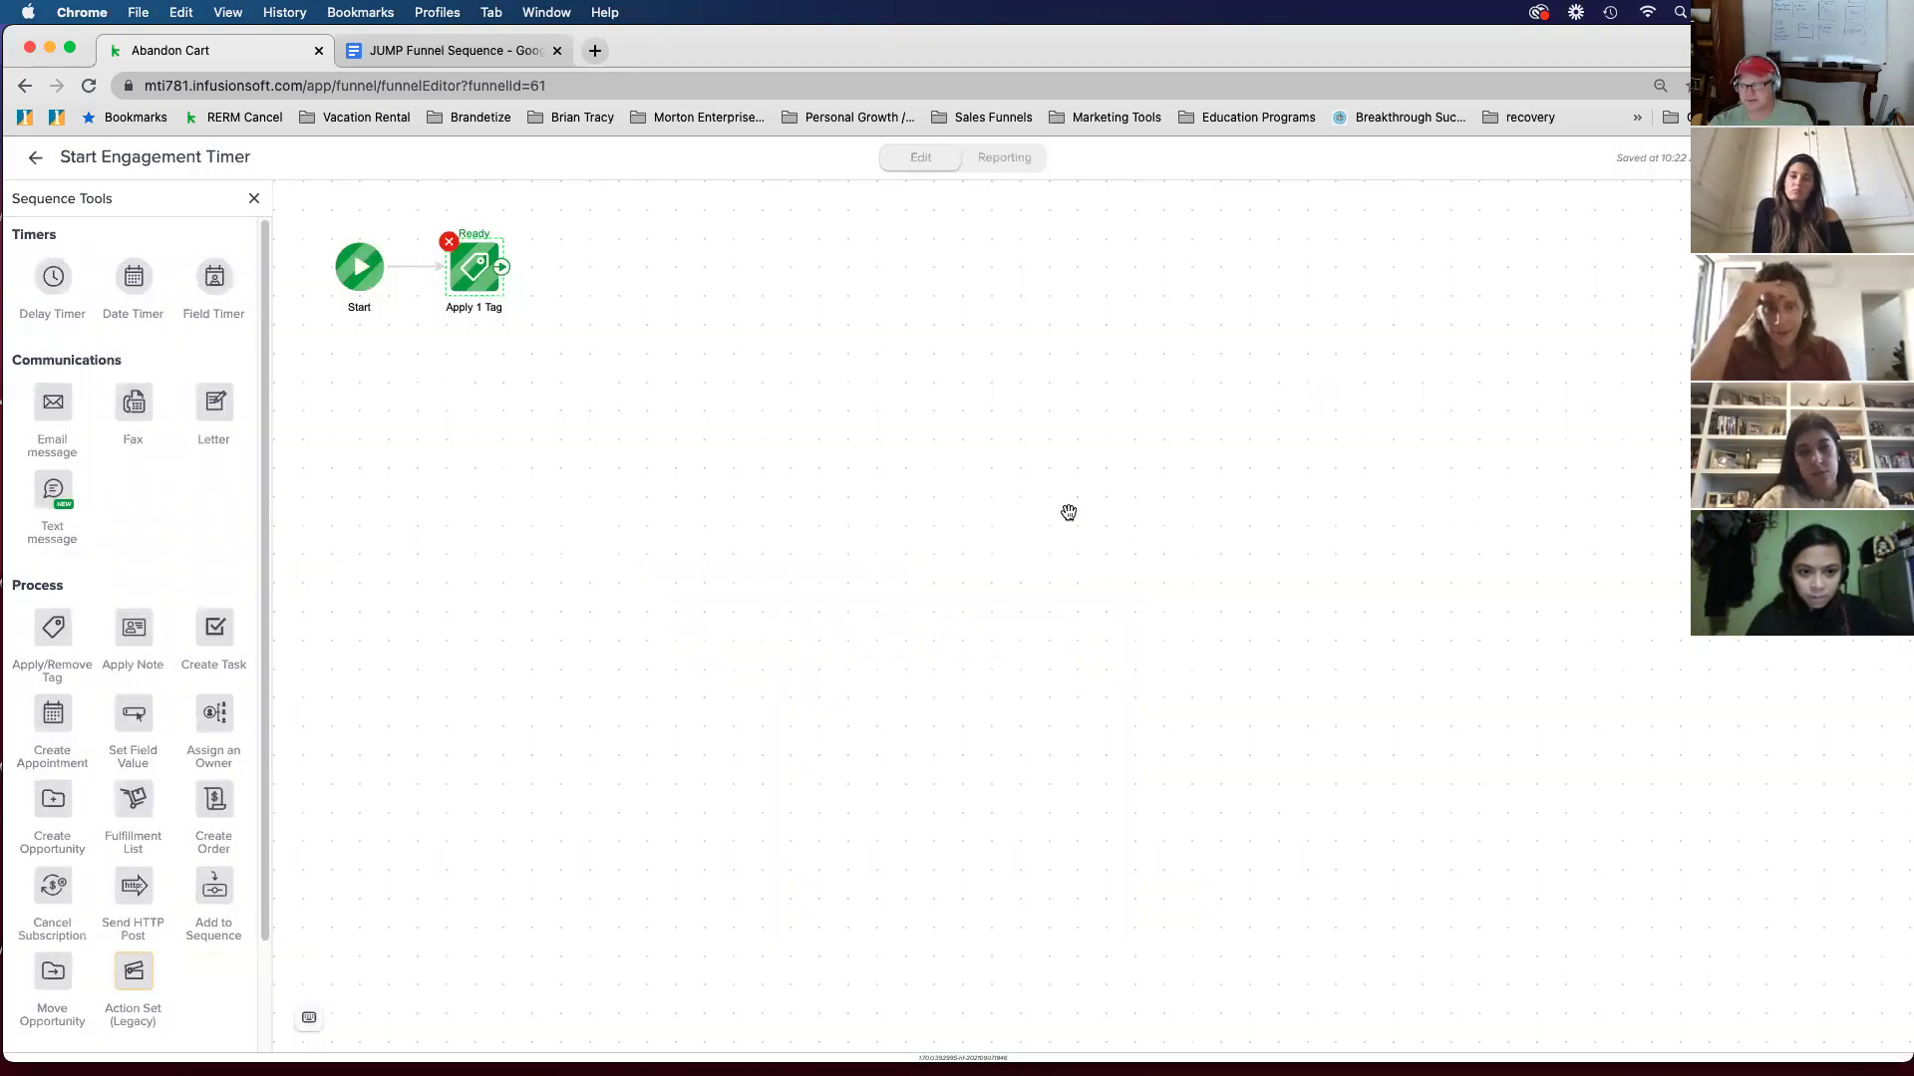
pyautogui.click(36, 161)
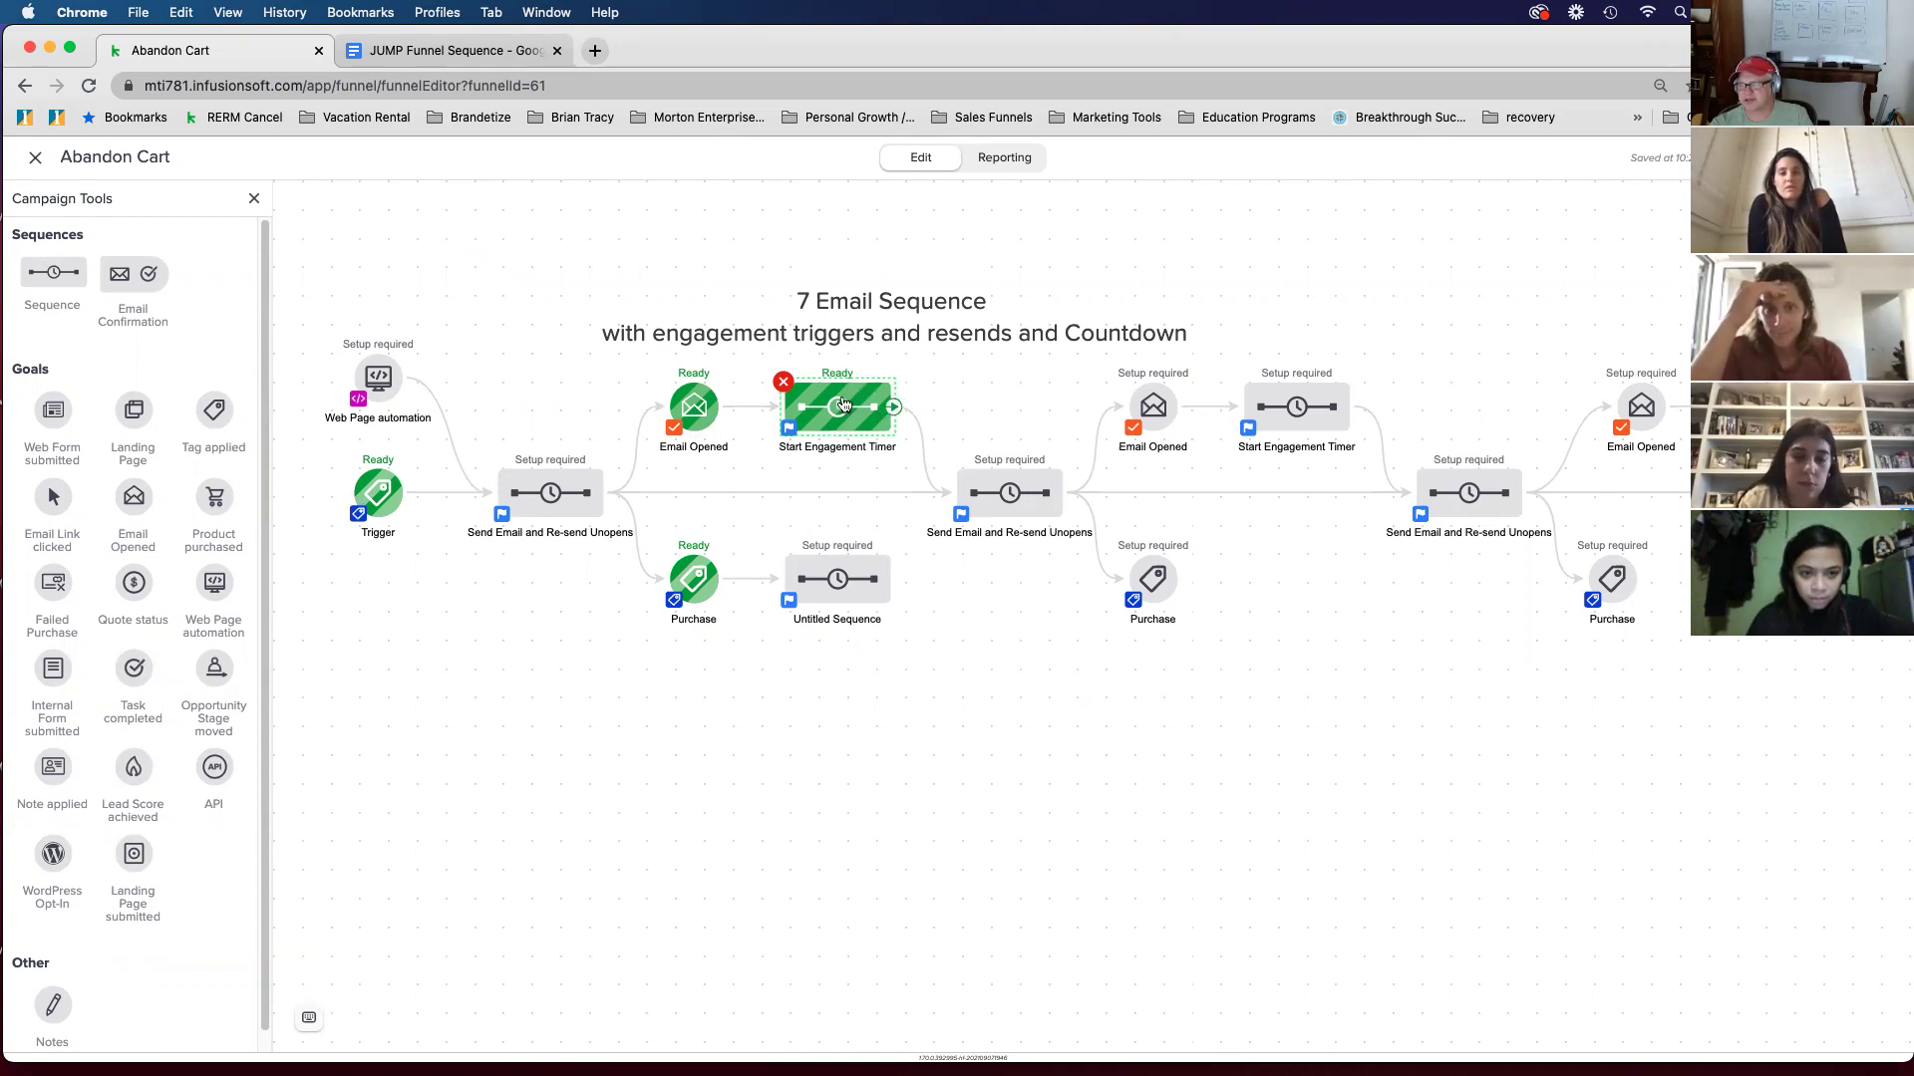
pyautogui.moveTo(1002, 397); pyautogui.dragTo(1001, 385)
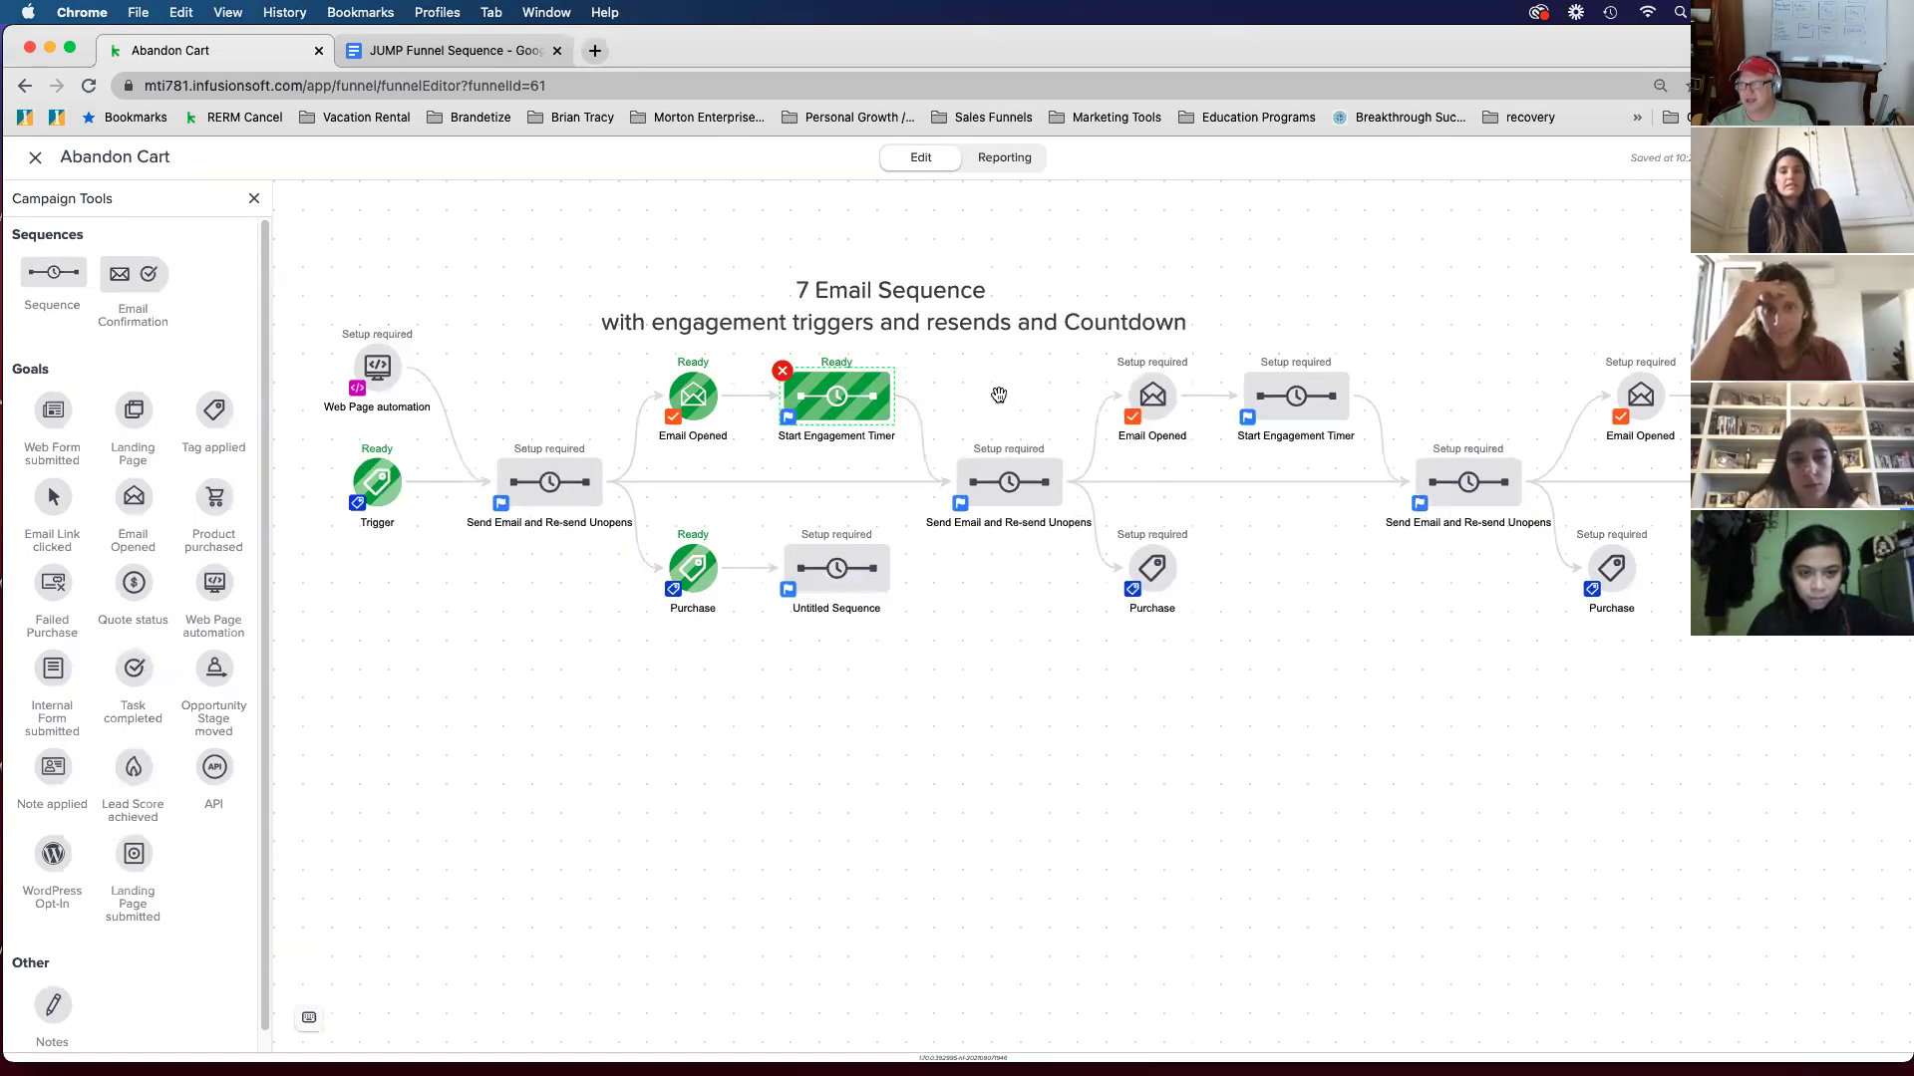
pyautogui.click(1020, 494)
pyautogui.click(1049, 509)
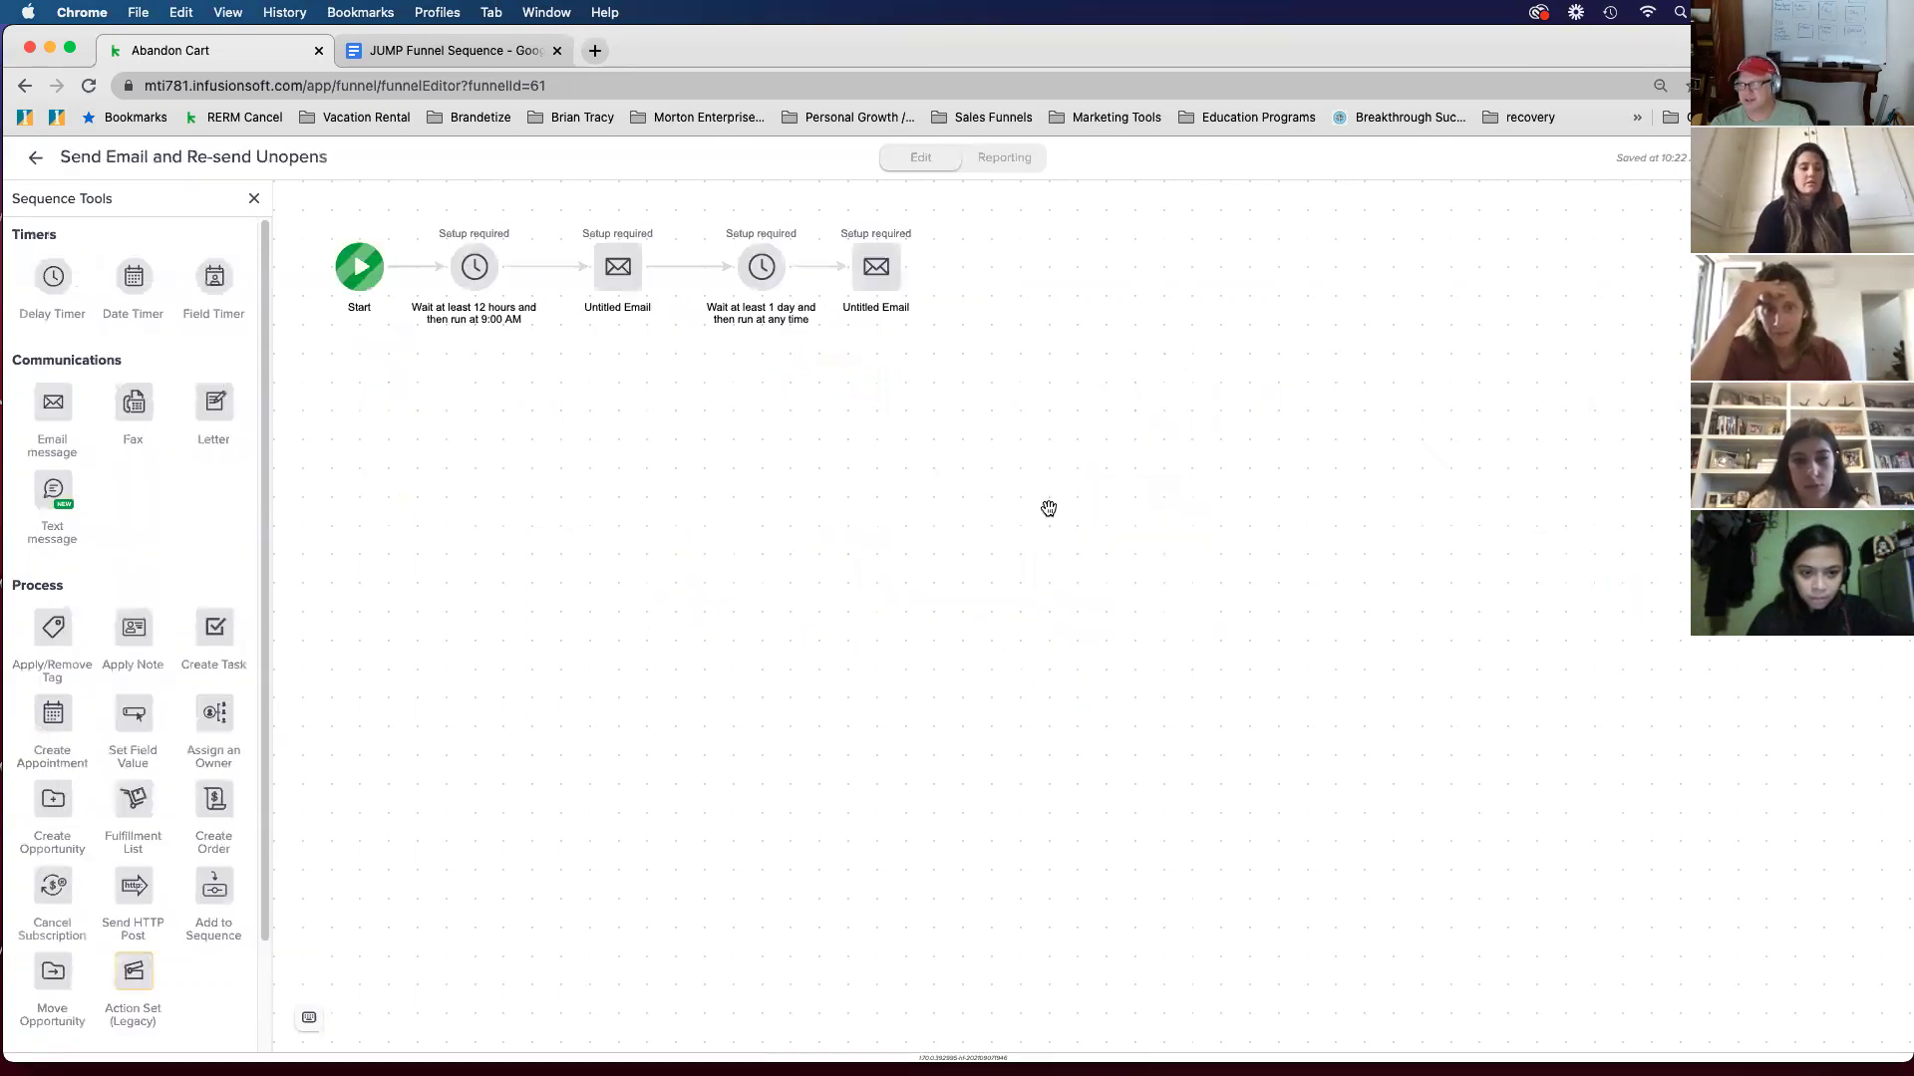
pyautogui.click(33, 163)
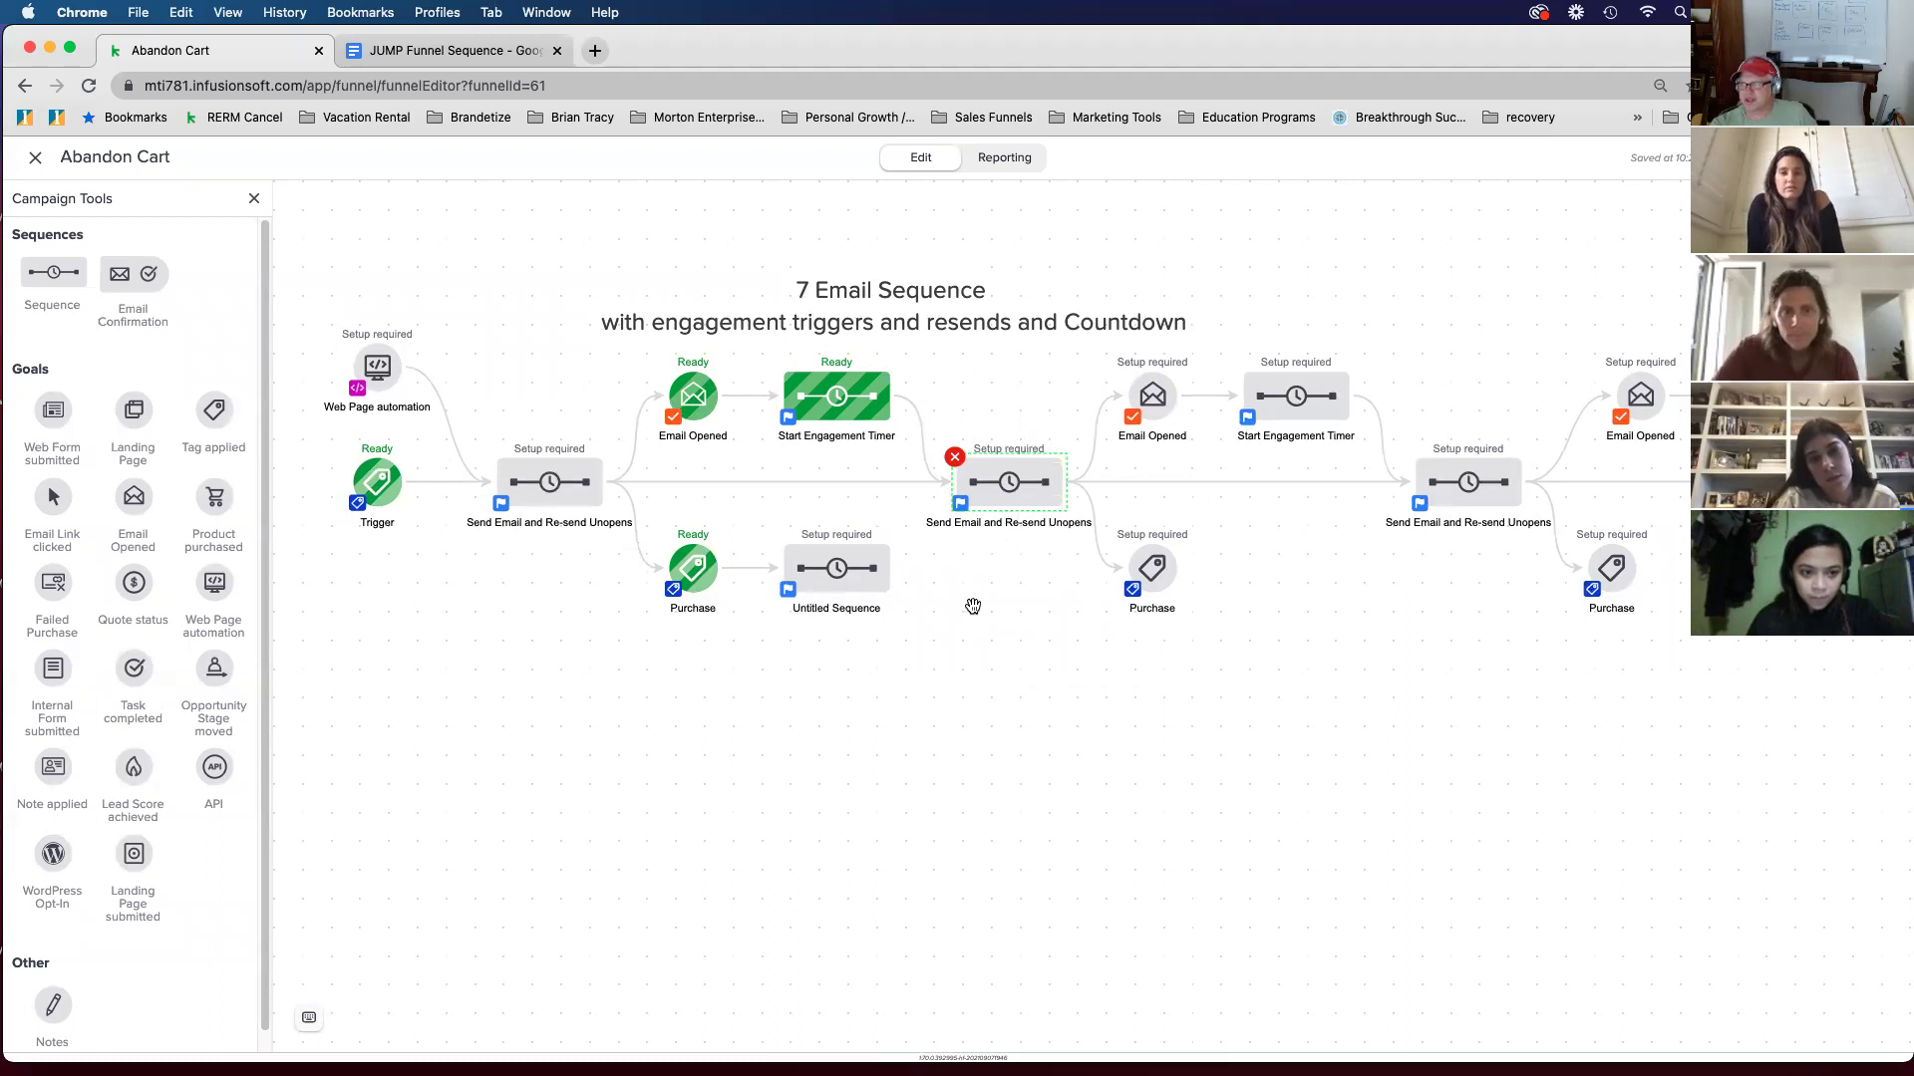
# Step: Look across the campaign map at the repeated email, Email Opened, Start Engagement Timer and Purchase stages
pyautogui.moveTo(971, 608); pyautogui.dragTo(990, 610)
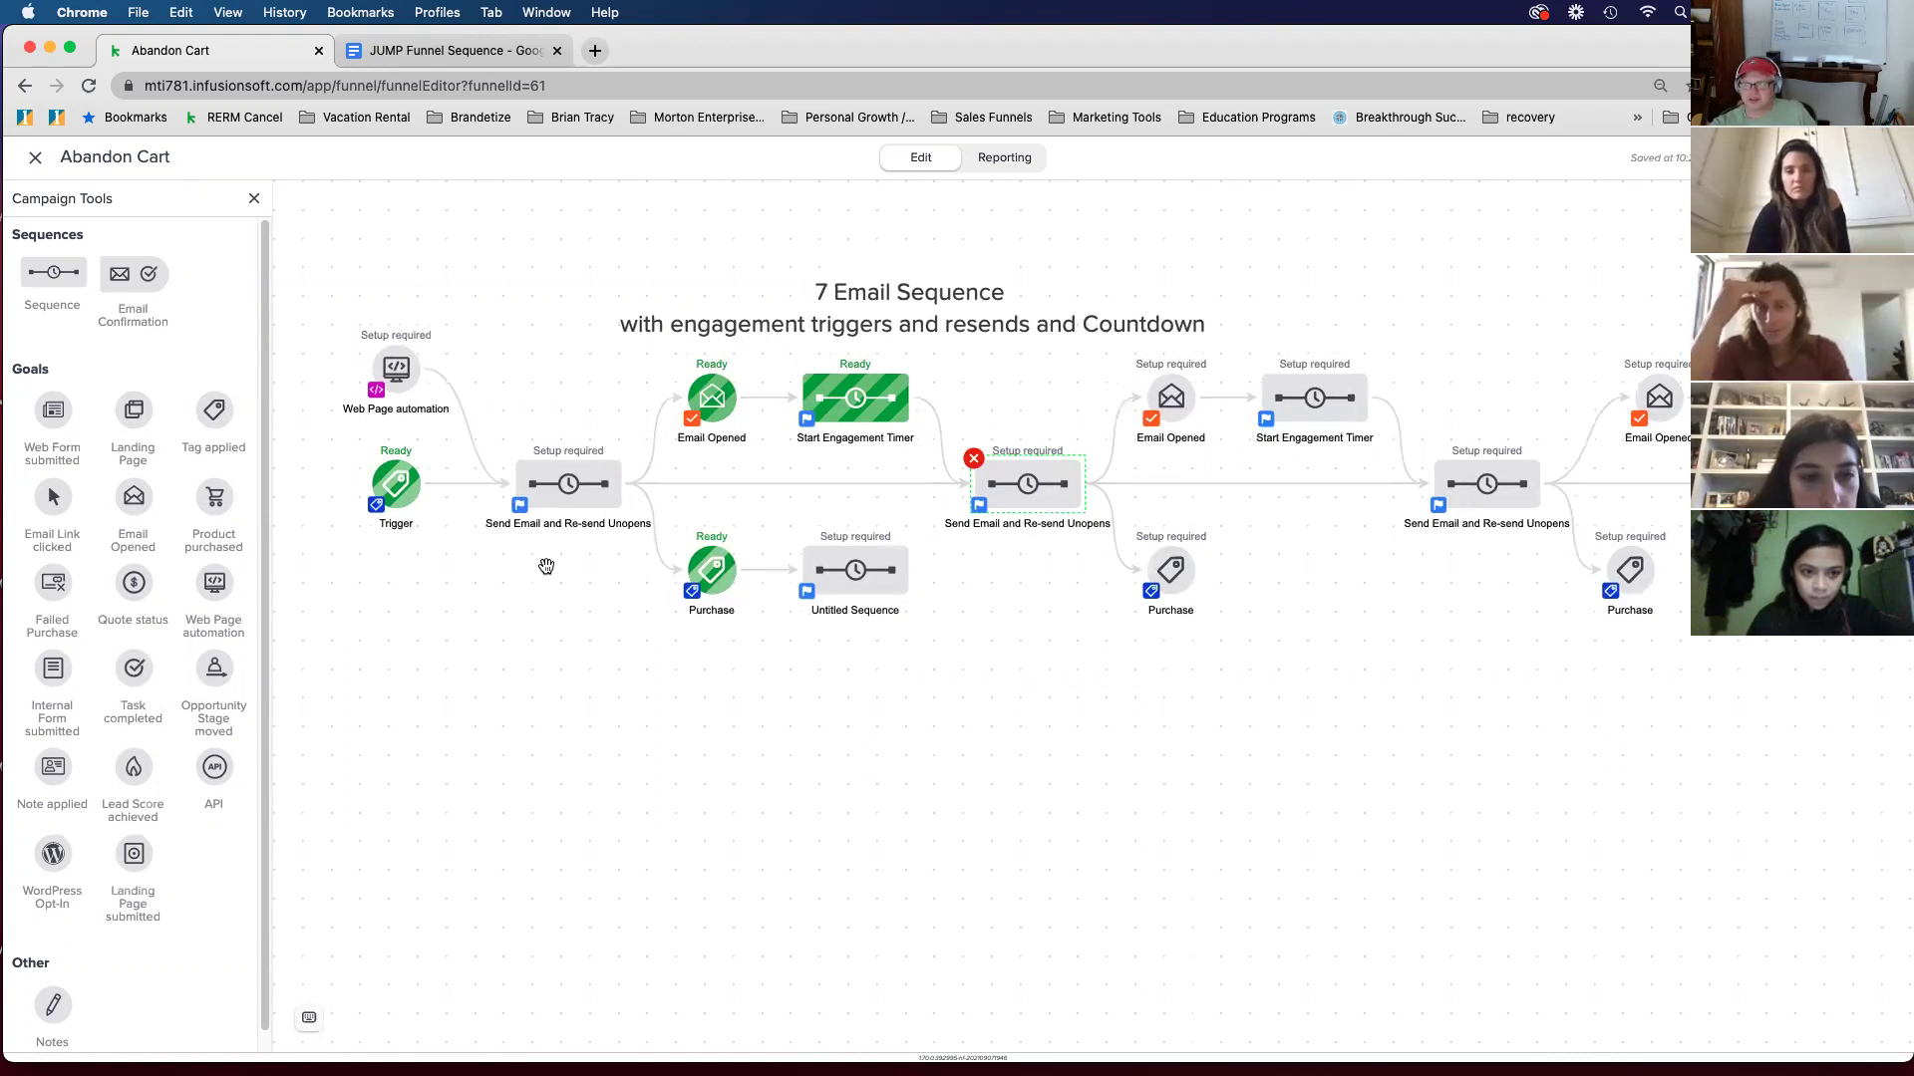
pyautogui.moveTo(544, 572); pyautogui.dragTo(541, 577)
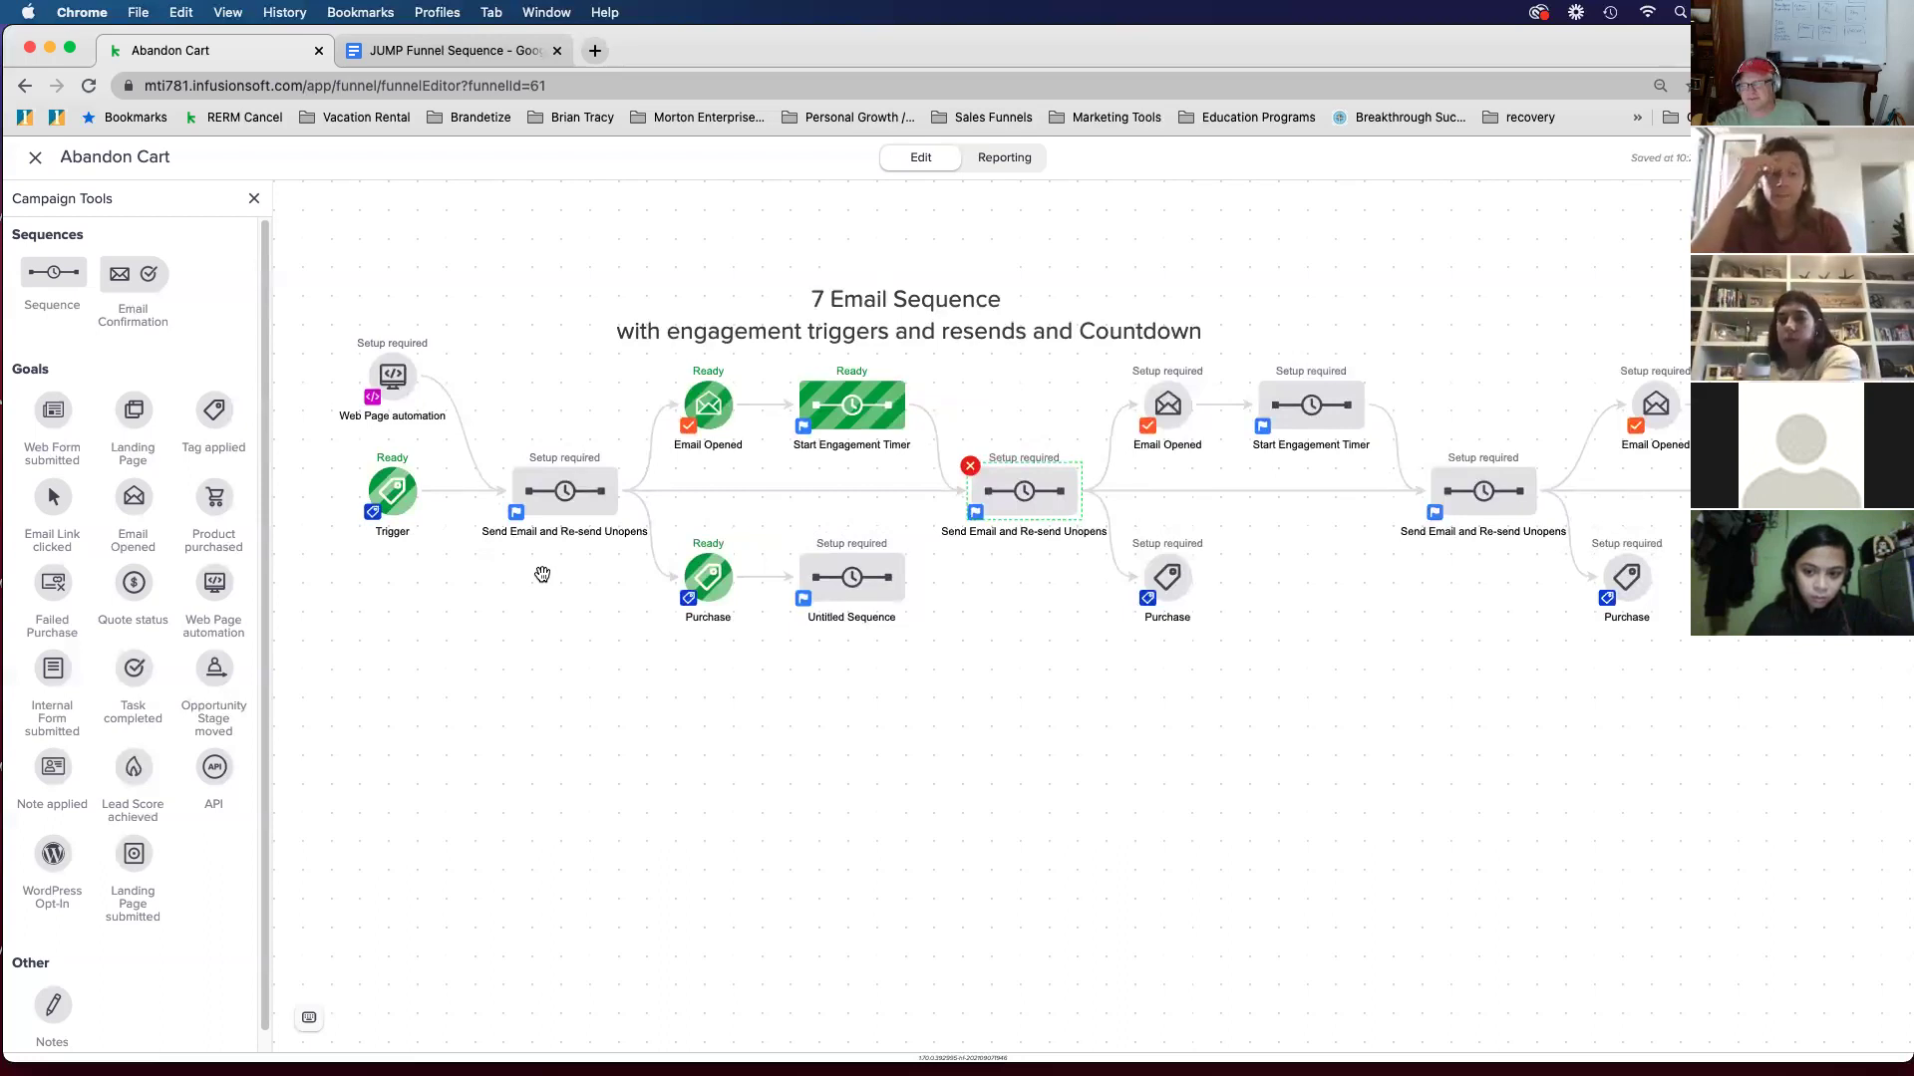
pyautogui.moveTo(1011, 608); pyautogui.dragTo(725, 642)
pyautogui.moveTo(1021, 638); pyautogui.dragTo(577, 637)
pyautogui.moveTo(1098, 641); pyautogui.dragTo(583, 645)
pyautogui.moveTo(986, 648)
pyautogui.mouseDown()
pyautogui.moveTo(658, 653)
pyautogui.moveTo(1909, 609)
pyautogui.mouseUp()
pyautogui.moveTo(1427, 675)
pyautogui.mouseDown()
pyautogui.moveTo(1699, 679)
pyautogui.moveTo(1577, 682)
pyautogui.mouseUp()
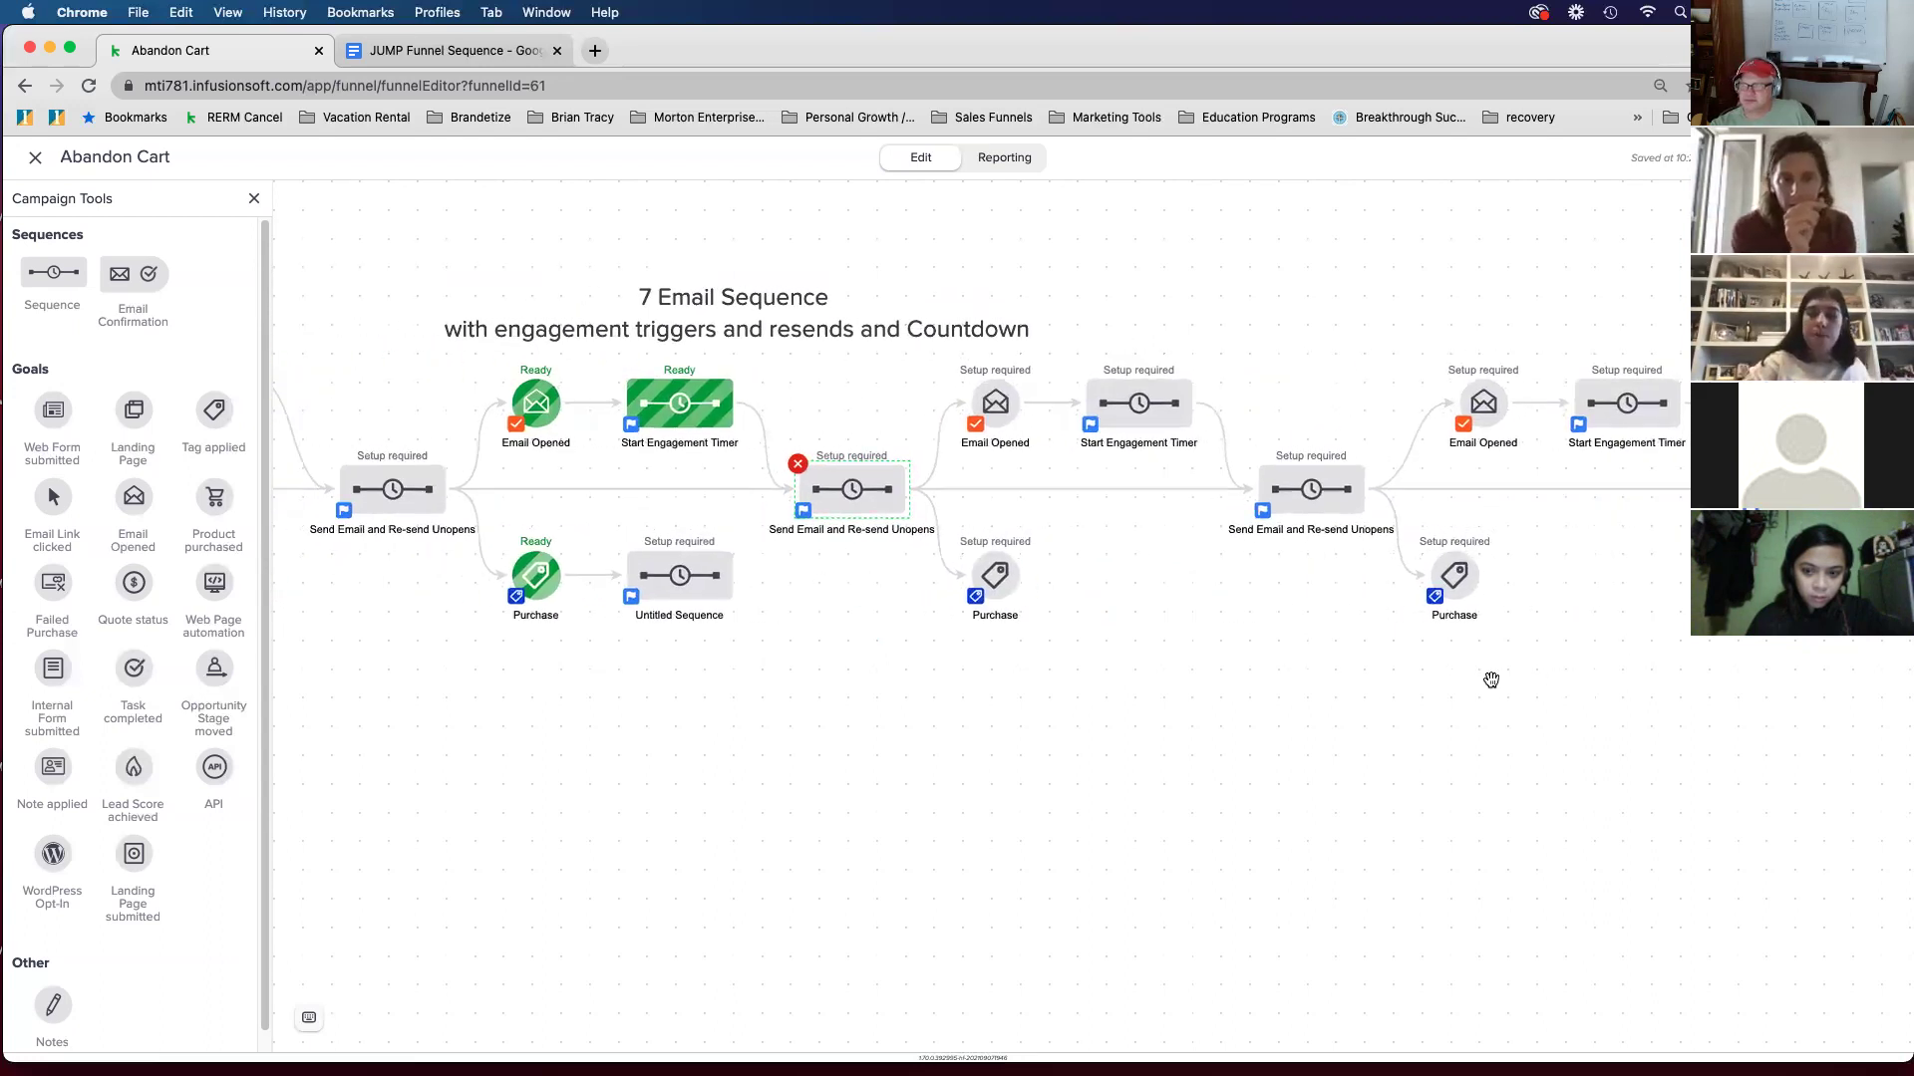
pyautogui.moveTo(1314, 697); pyautogui.dragTo(1591, 691)
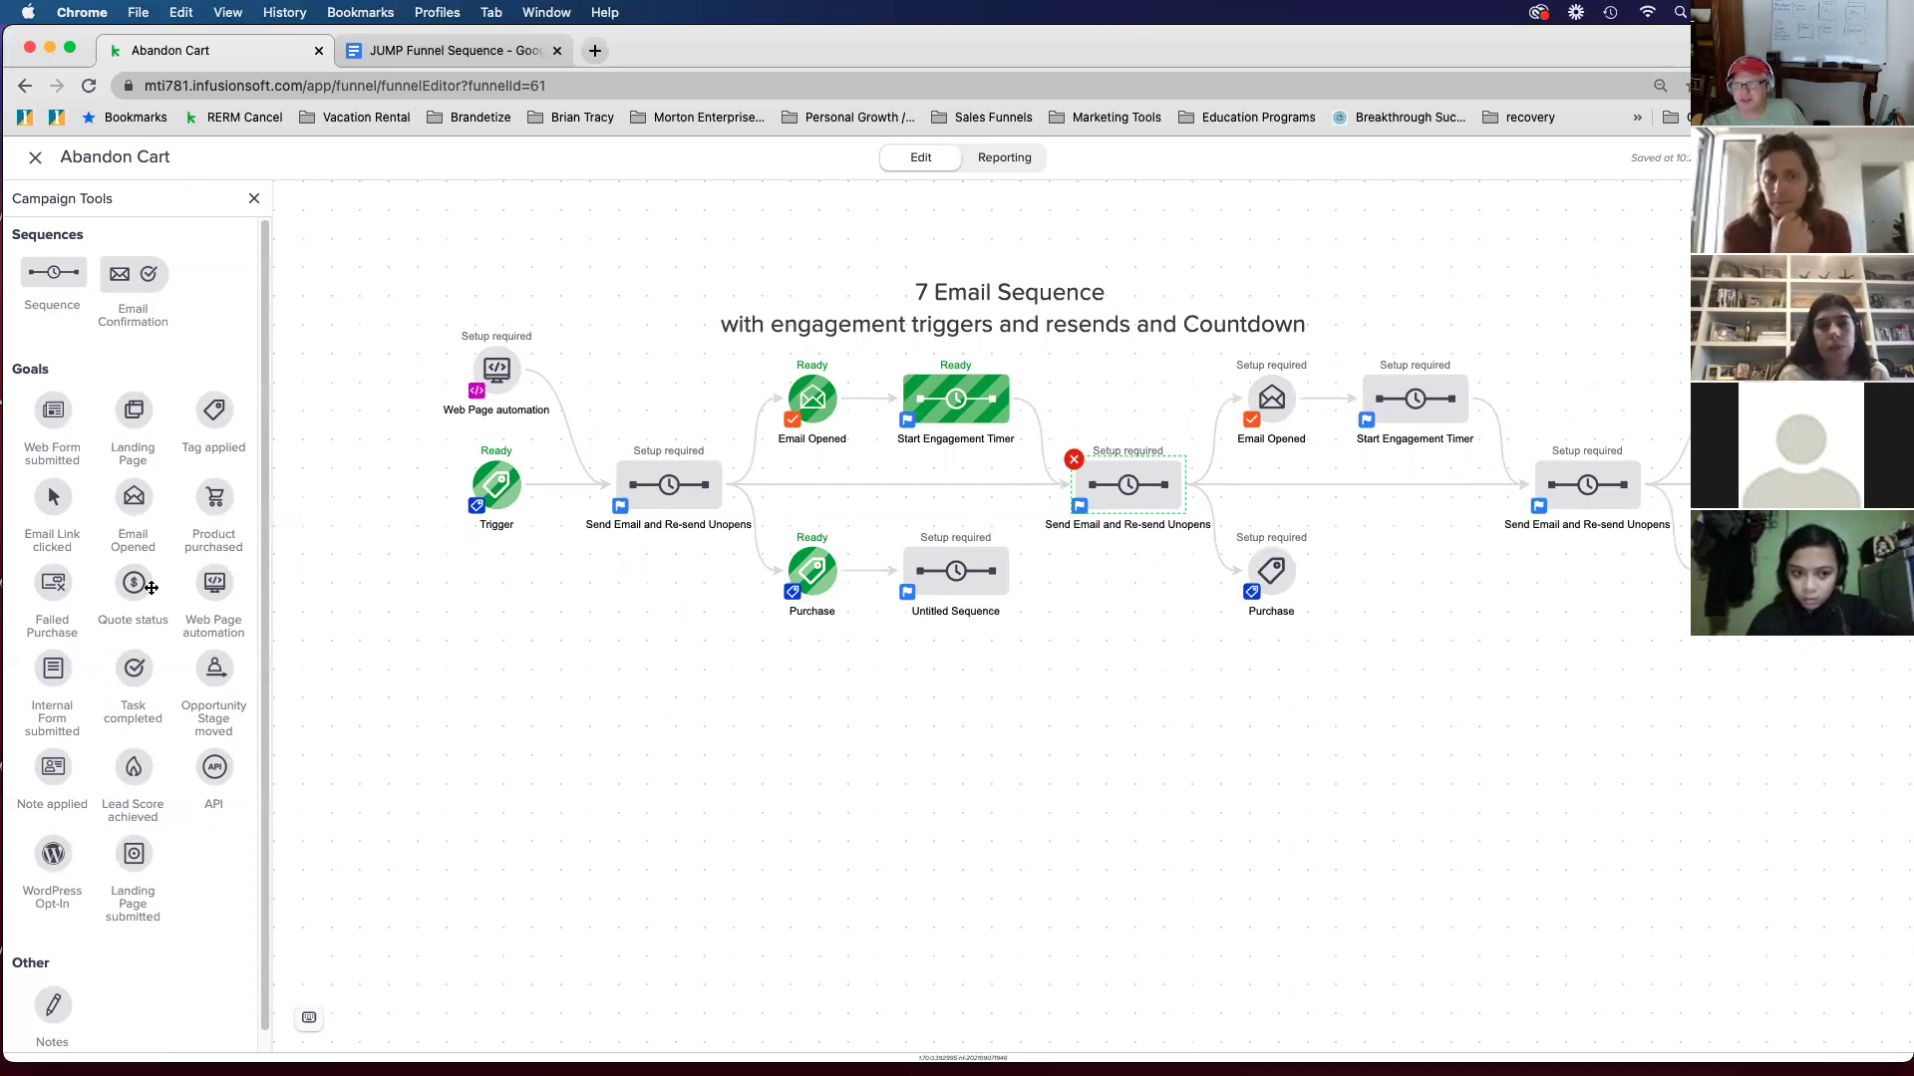
# Step: Add a Product purchased goal below the Trigger, achieved by the product 6 Weeks To Start Your Business with Any Purchase Option, and save it
pyautogui.scroll(-1, 159, 578)
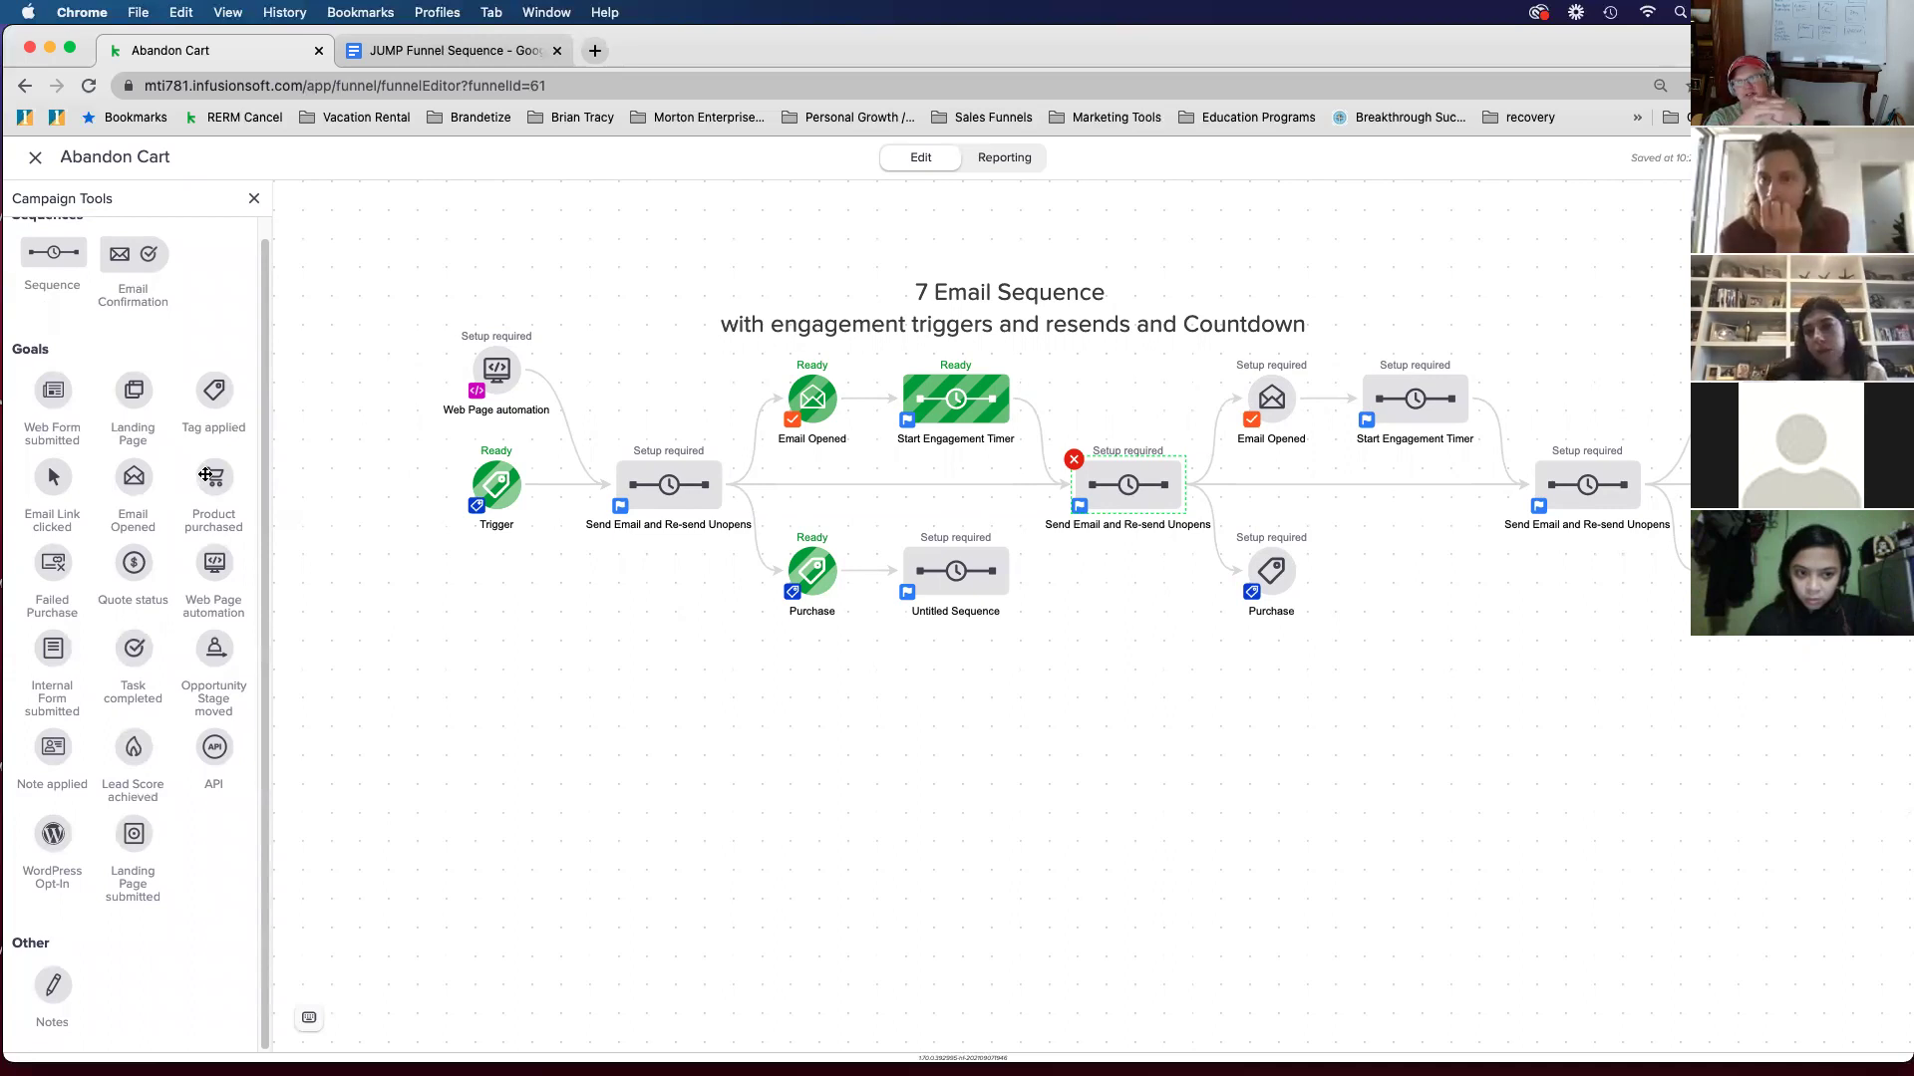
pyautogui.moveTo(208, 475); pyautogui.dragTo(414, 685)
pyautogui.rightClick(412, 687)
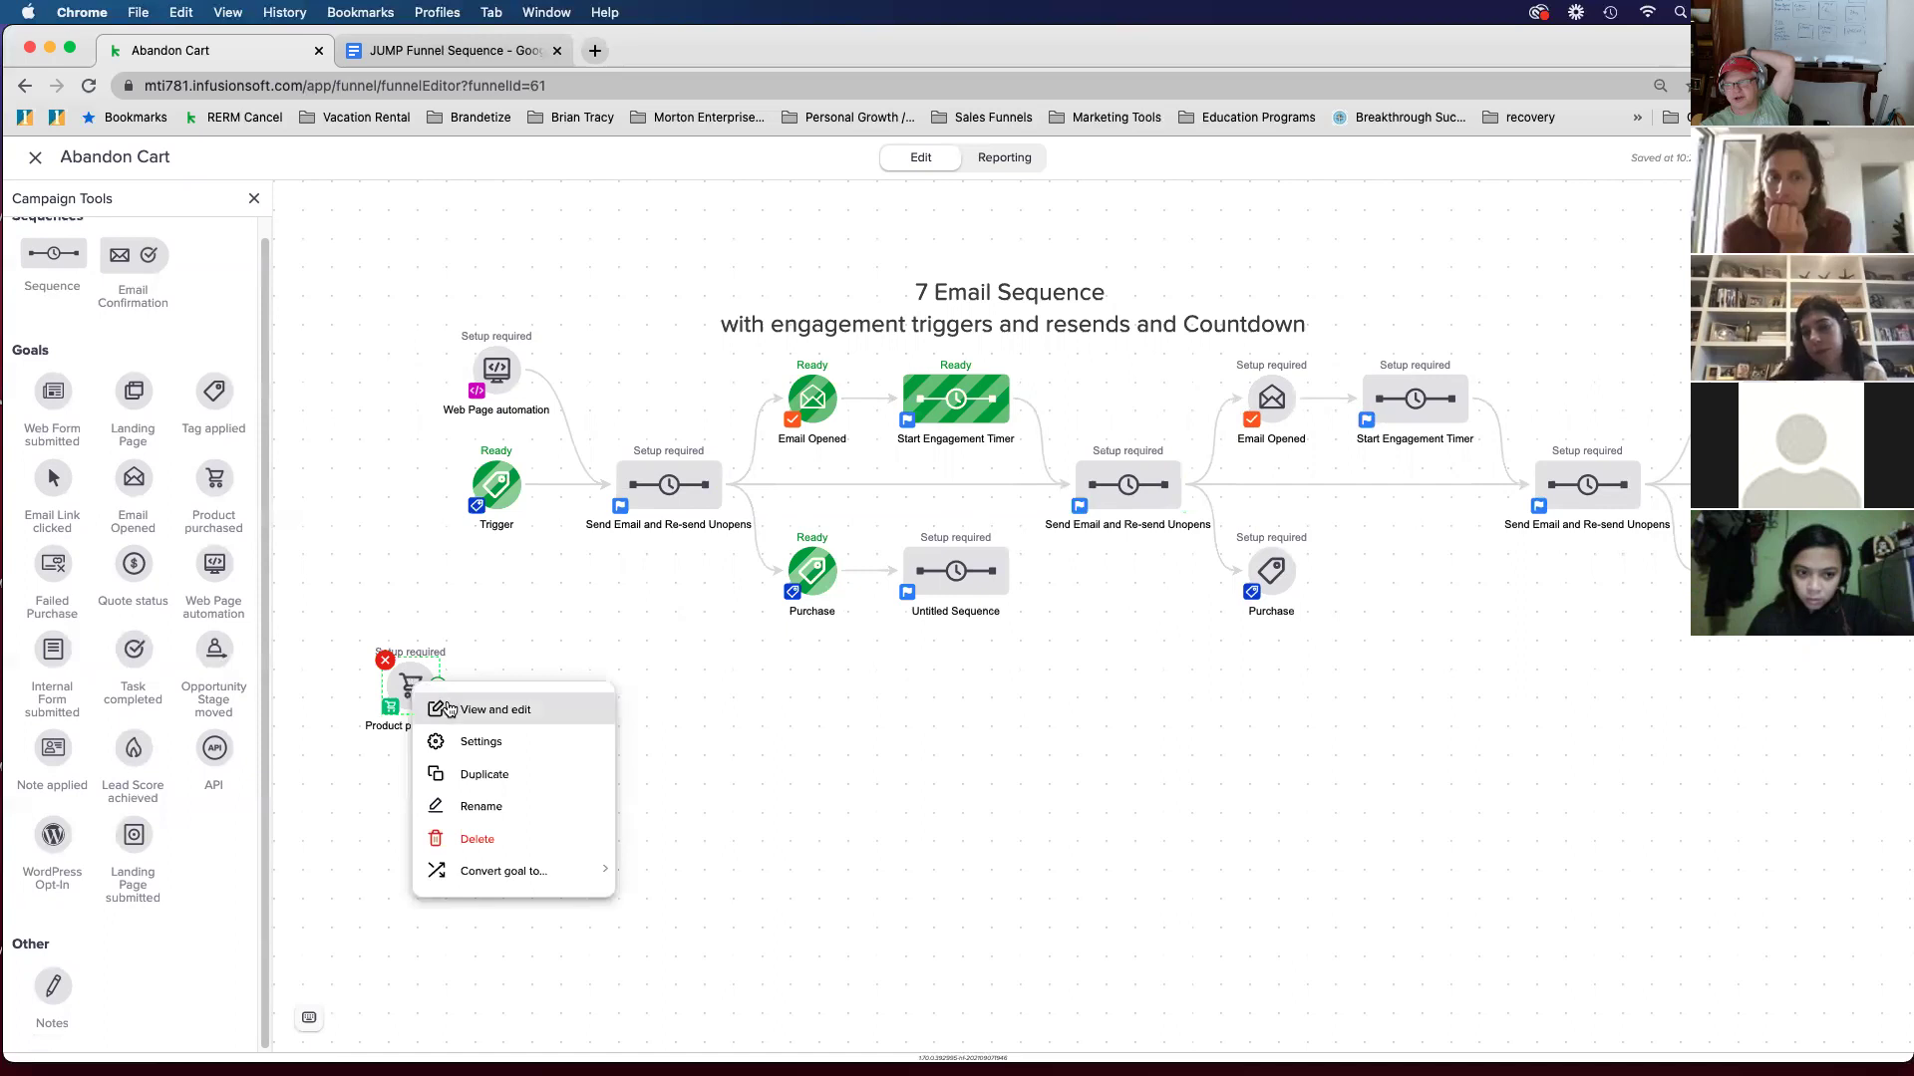
pyautogui.click(454, 708)
pyautogui.click(767, 595)
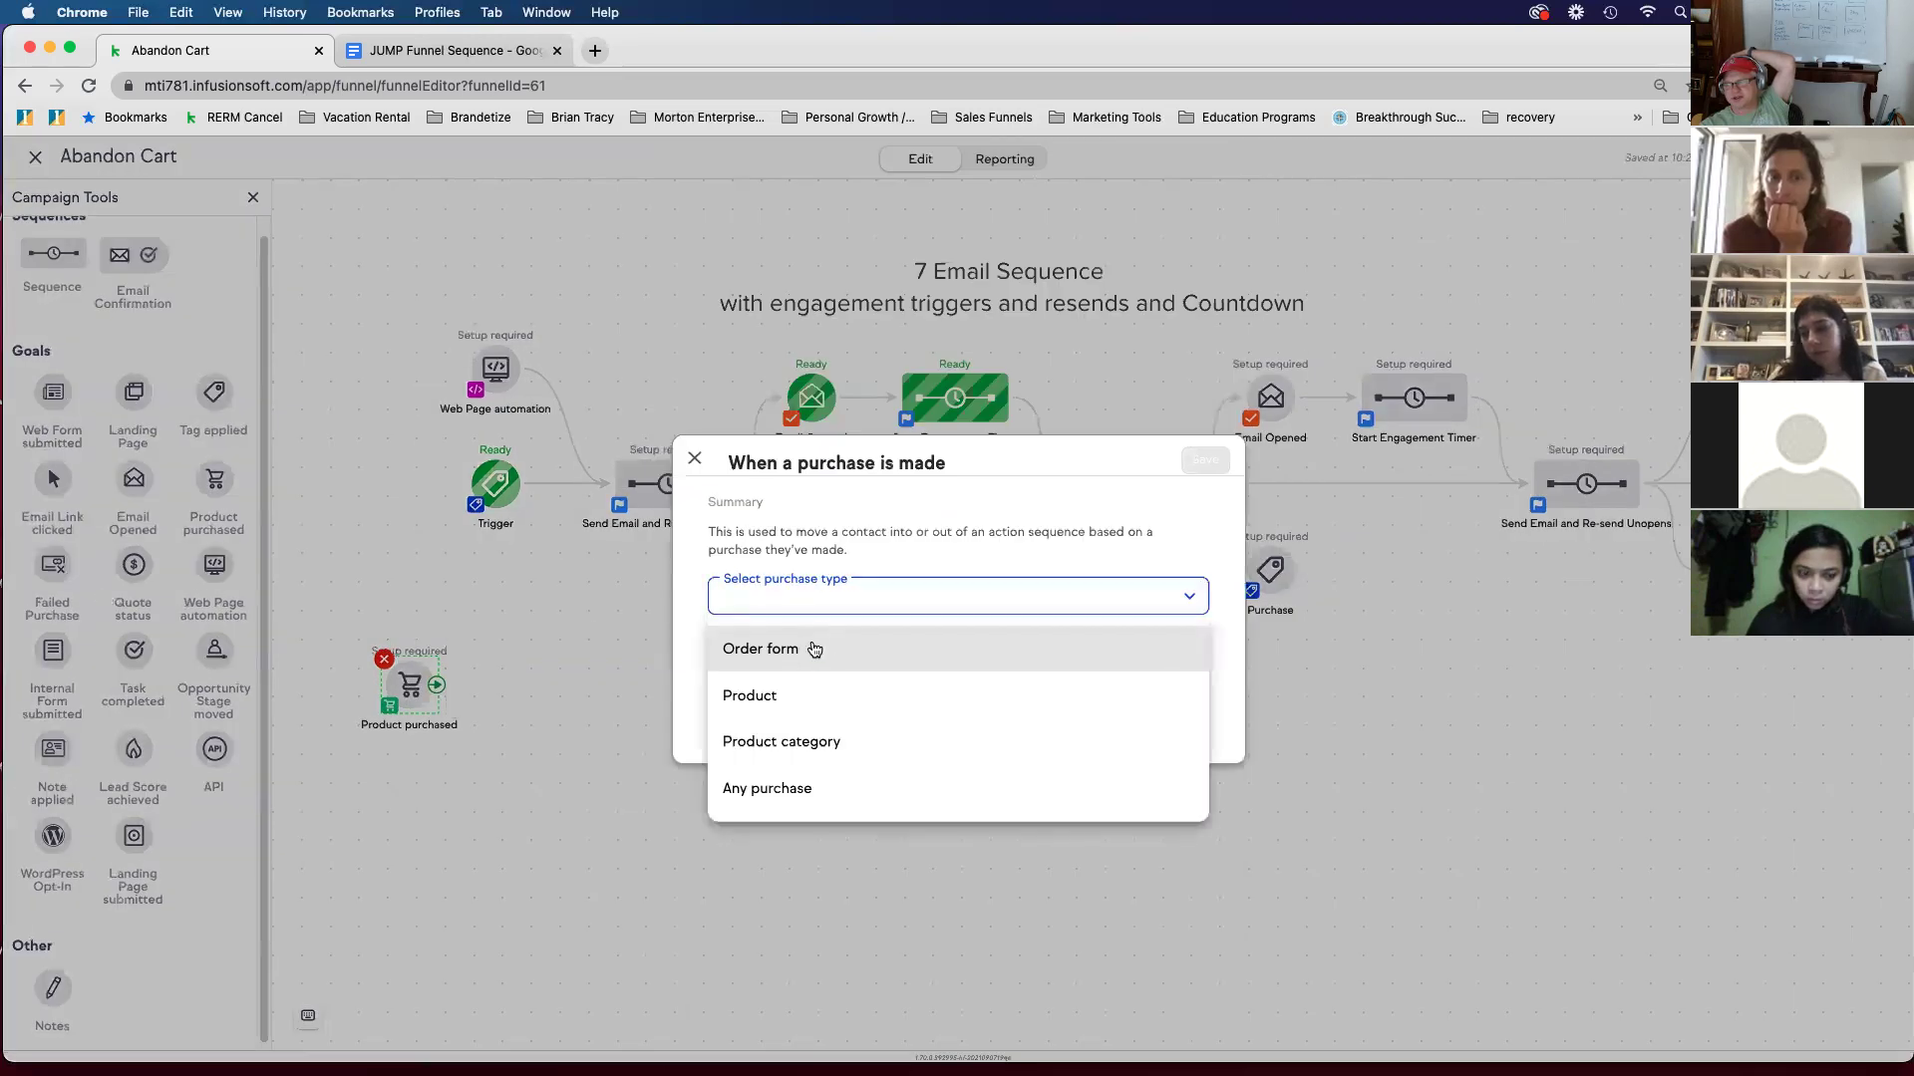
pyautogui.click(784, 696)
pyautogui.click(815, 626)
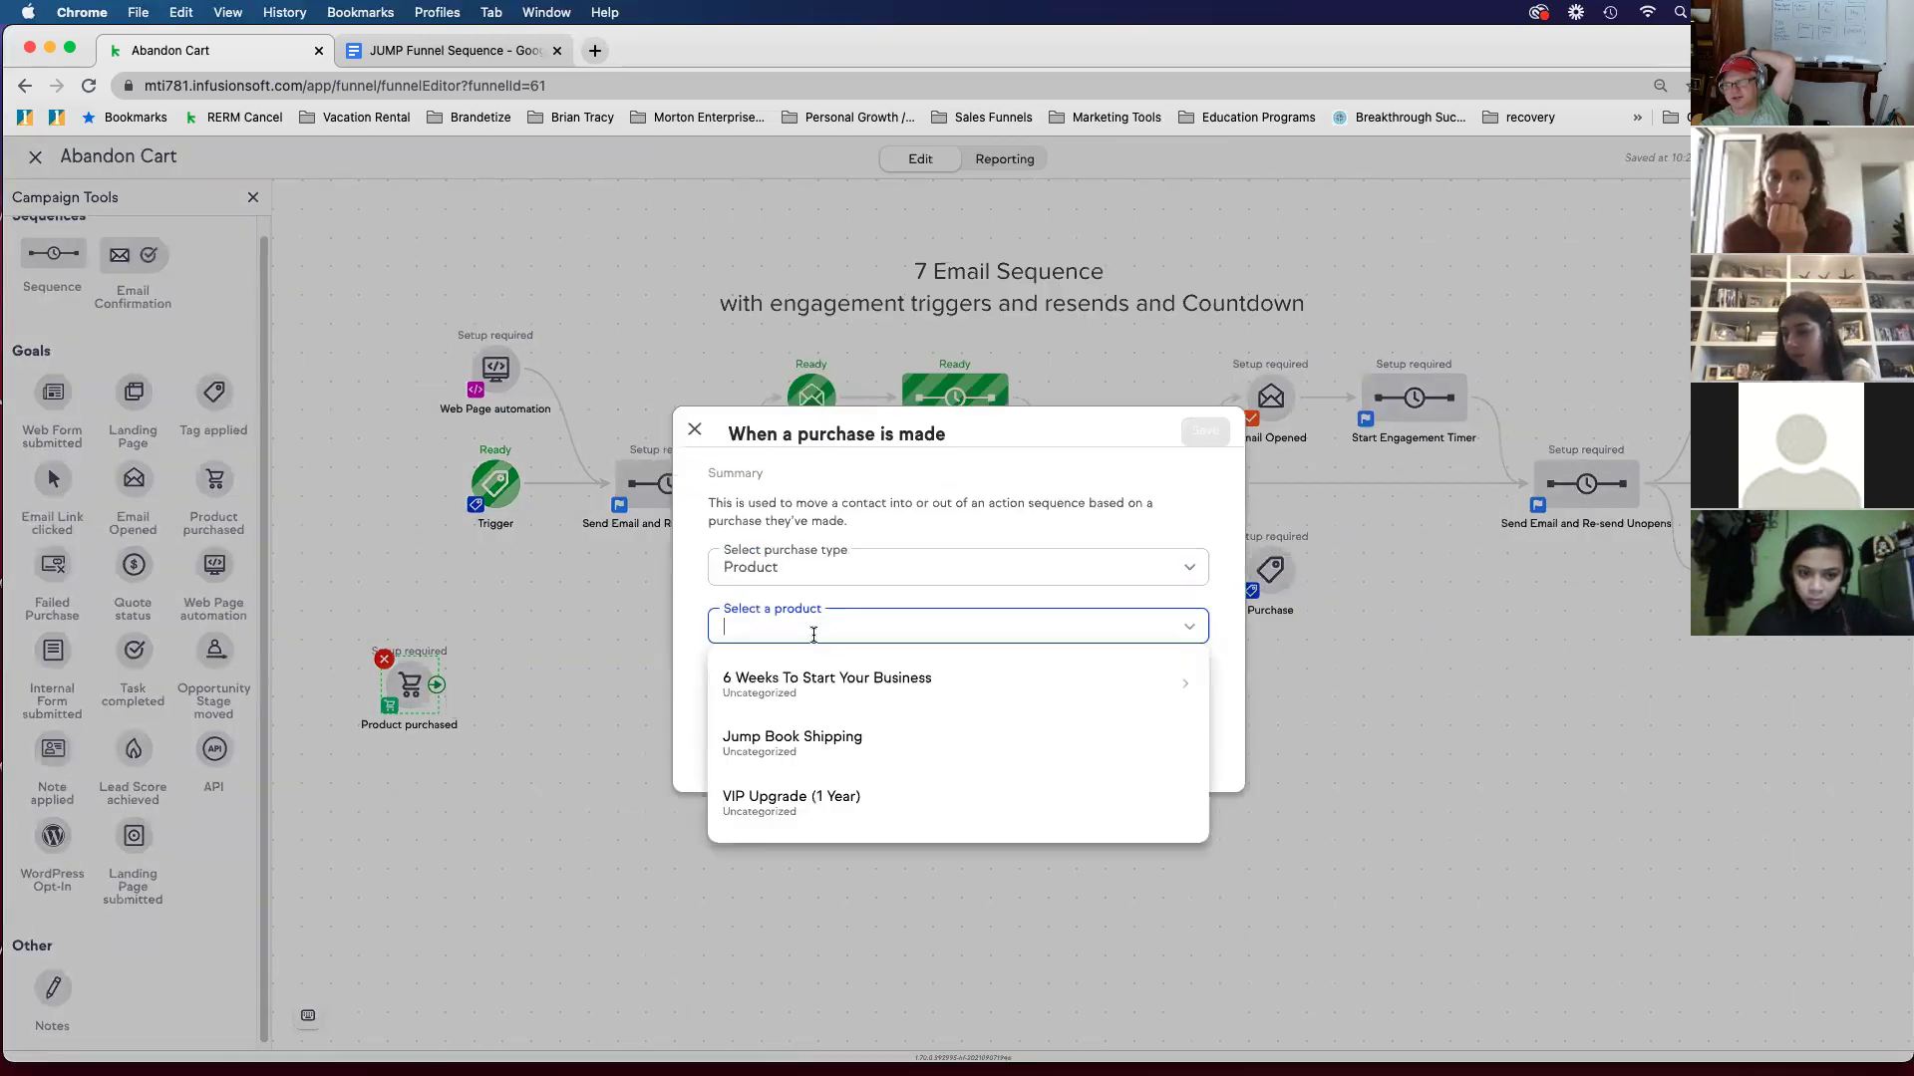
pyautogui.click(849, 697)
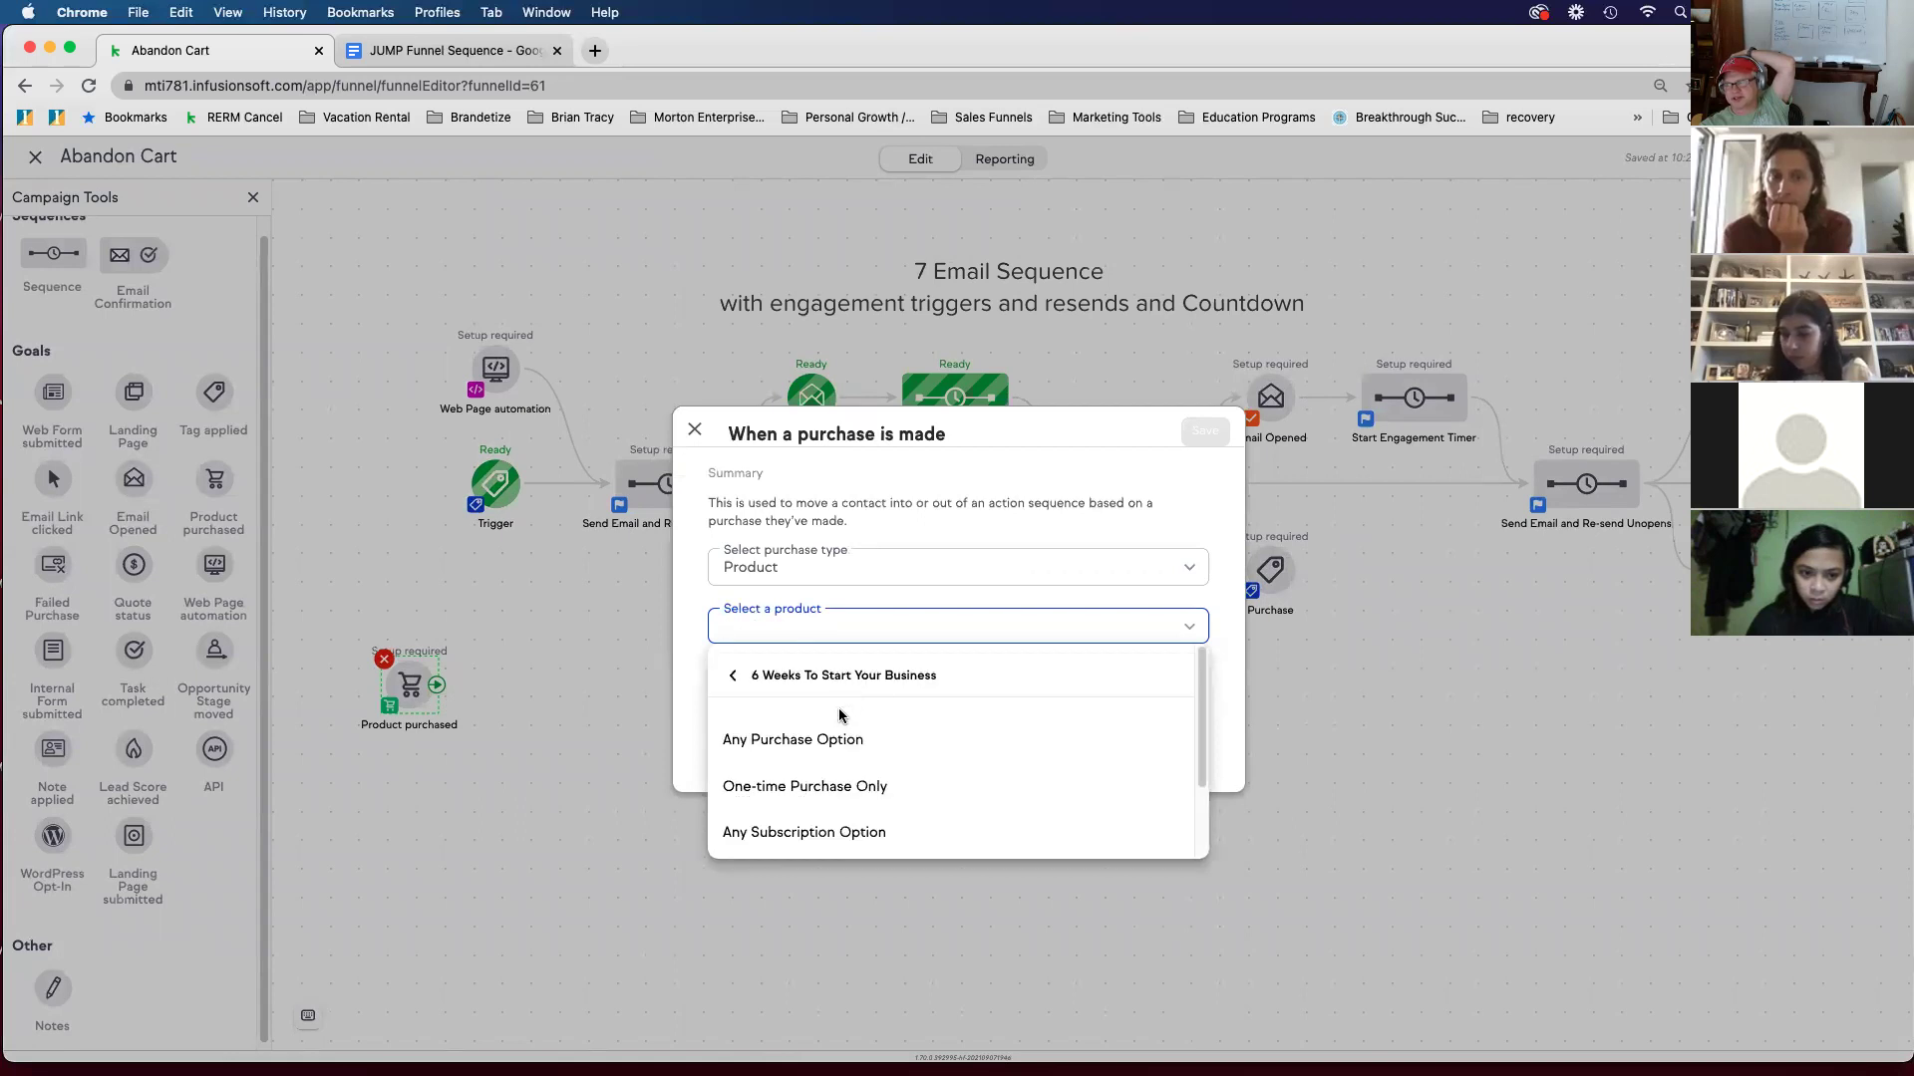
pyautogui.click(837, 739)
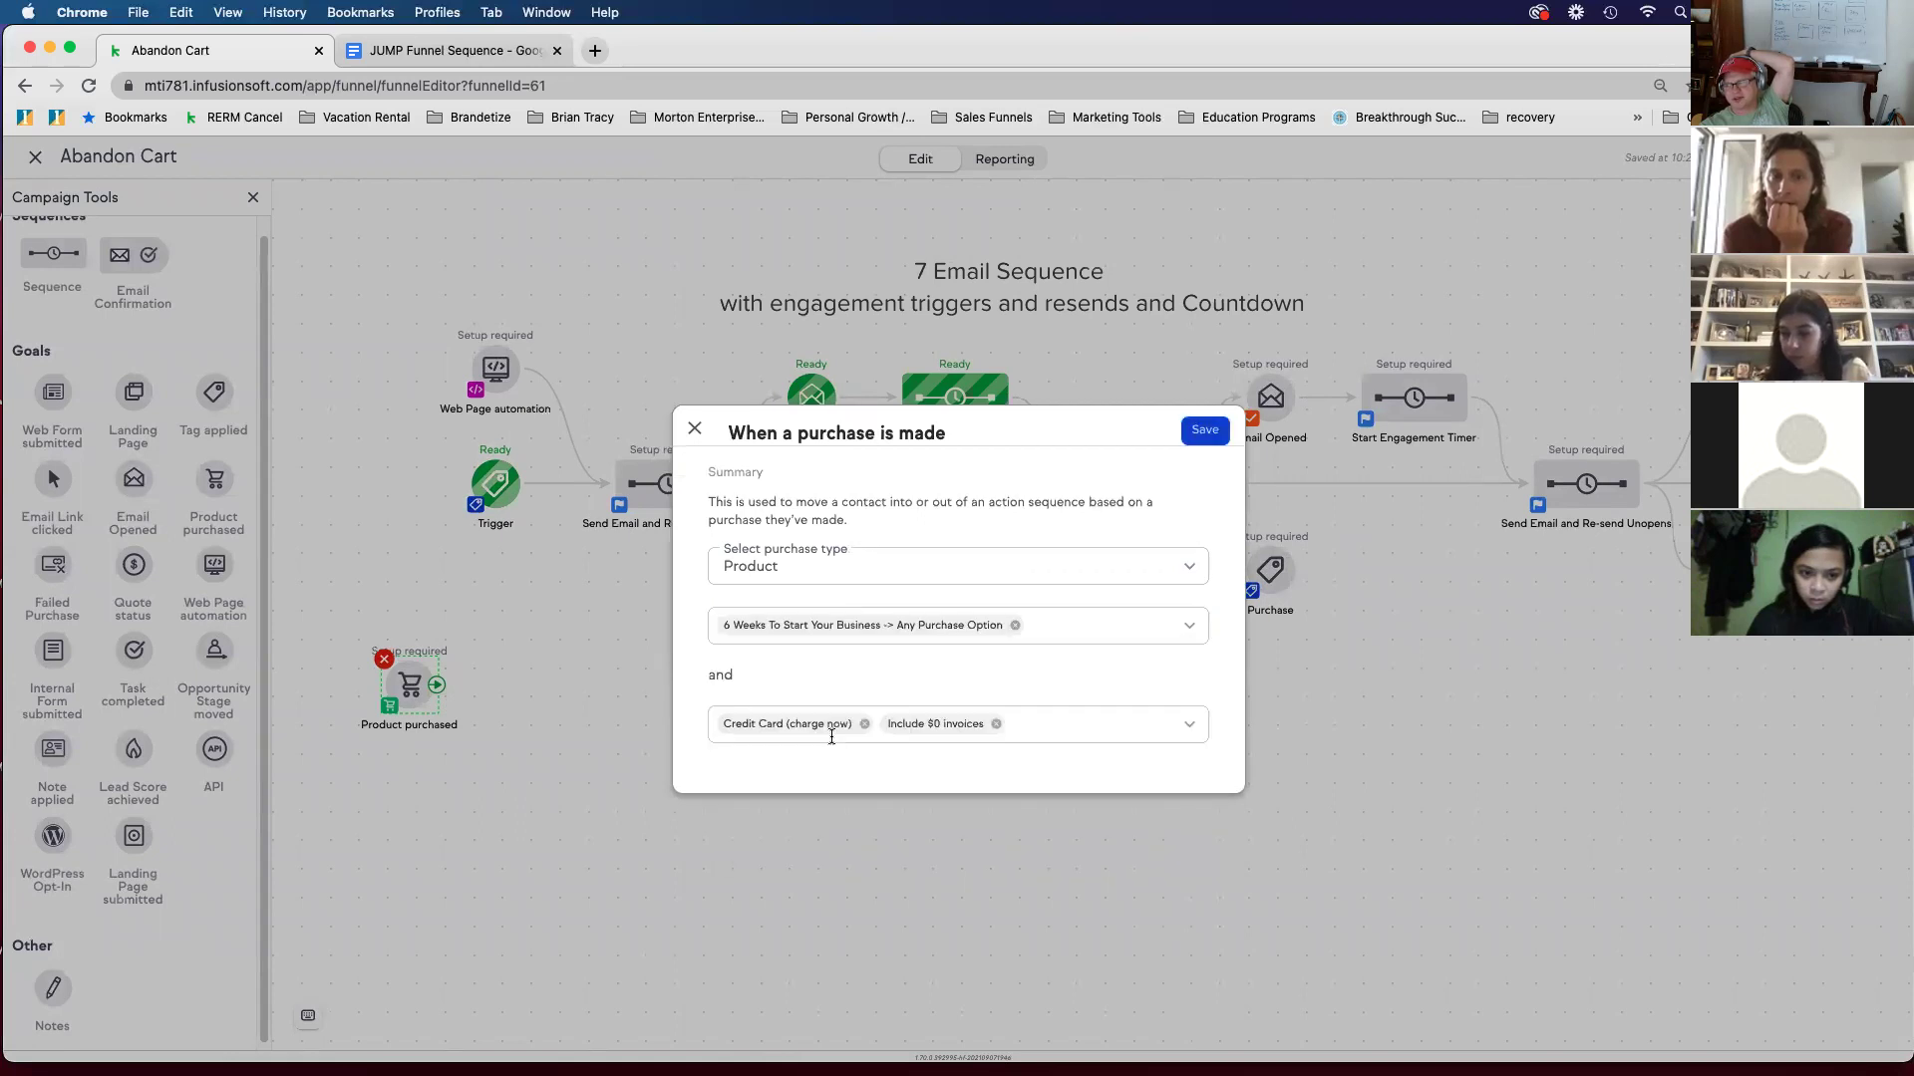
pyautogui.click(1206, 439)
# Step: Add a sequence beside the Product purchased goal and place an Apply/Remove Tag step after its Start, opening that step's configuration
pyautogui.moveTo(52, 253); pyautogui.dragTo(504, 653)
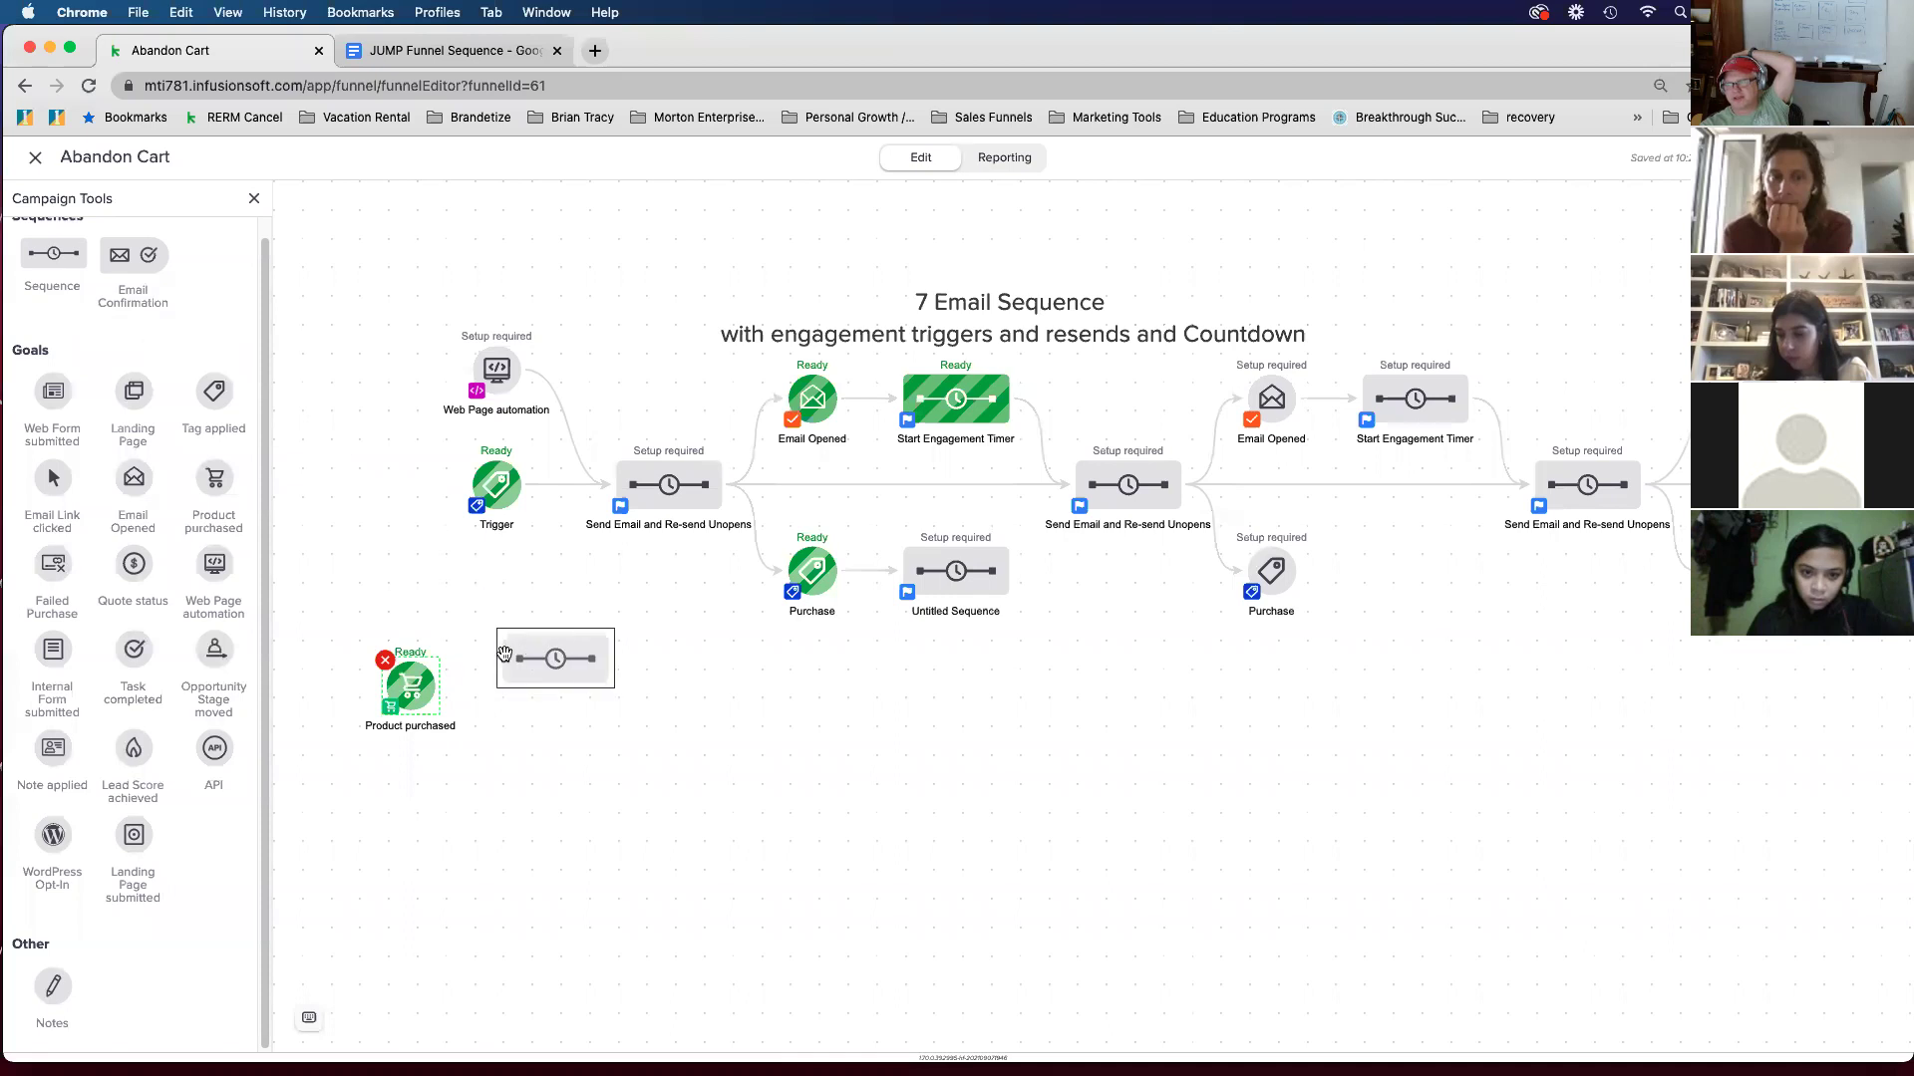
pyautogui.click(528, 686)
pyautogui.click(565, 707)
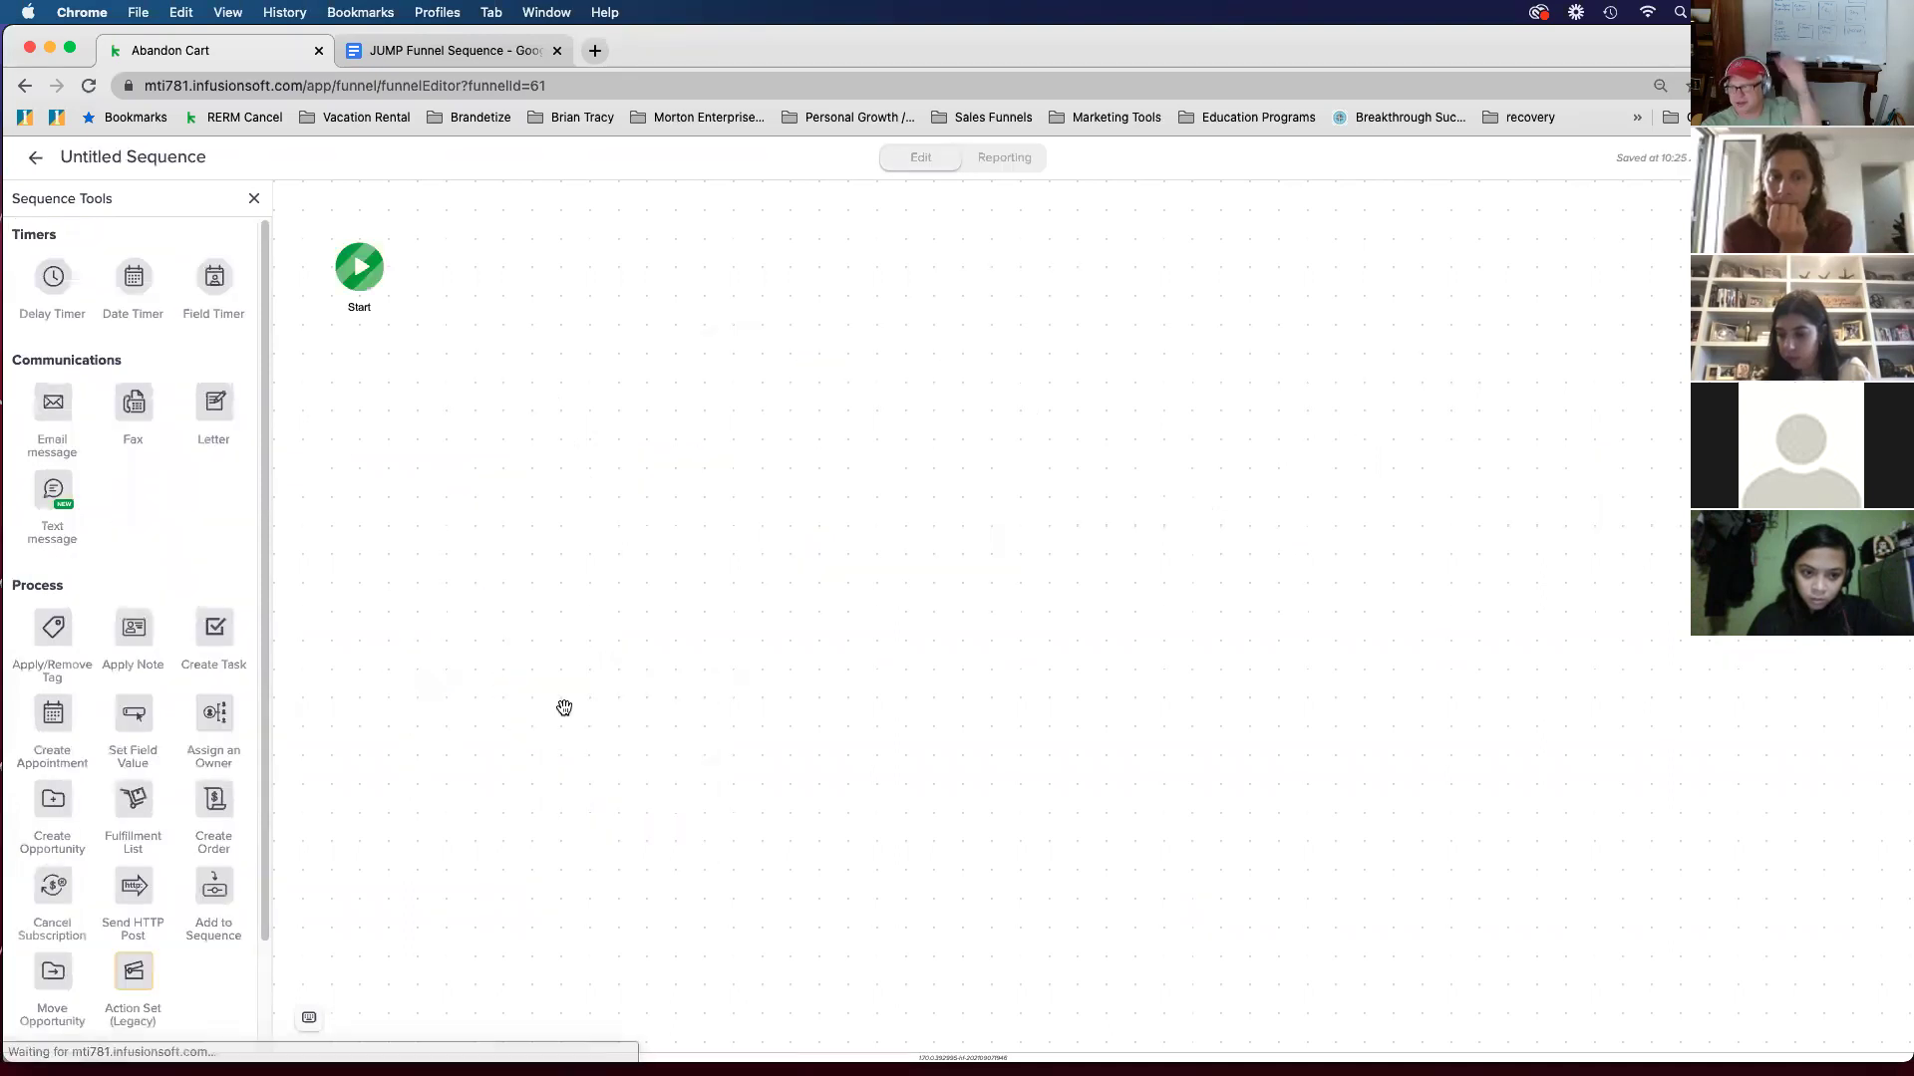
pyautogui.moveTo(60, 664); pyautogui.dragTo(492, 271)
pyautogui.click(504, 270)
pyautogui.click(518, 296)
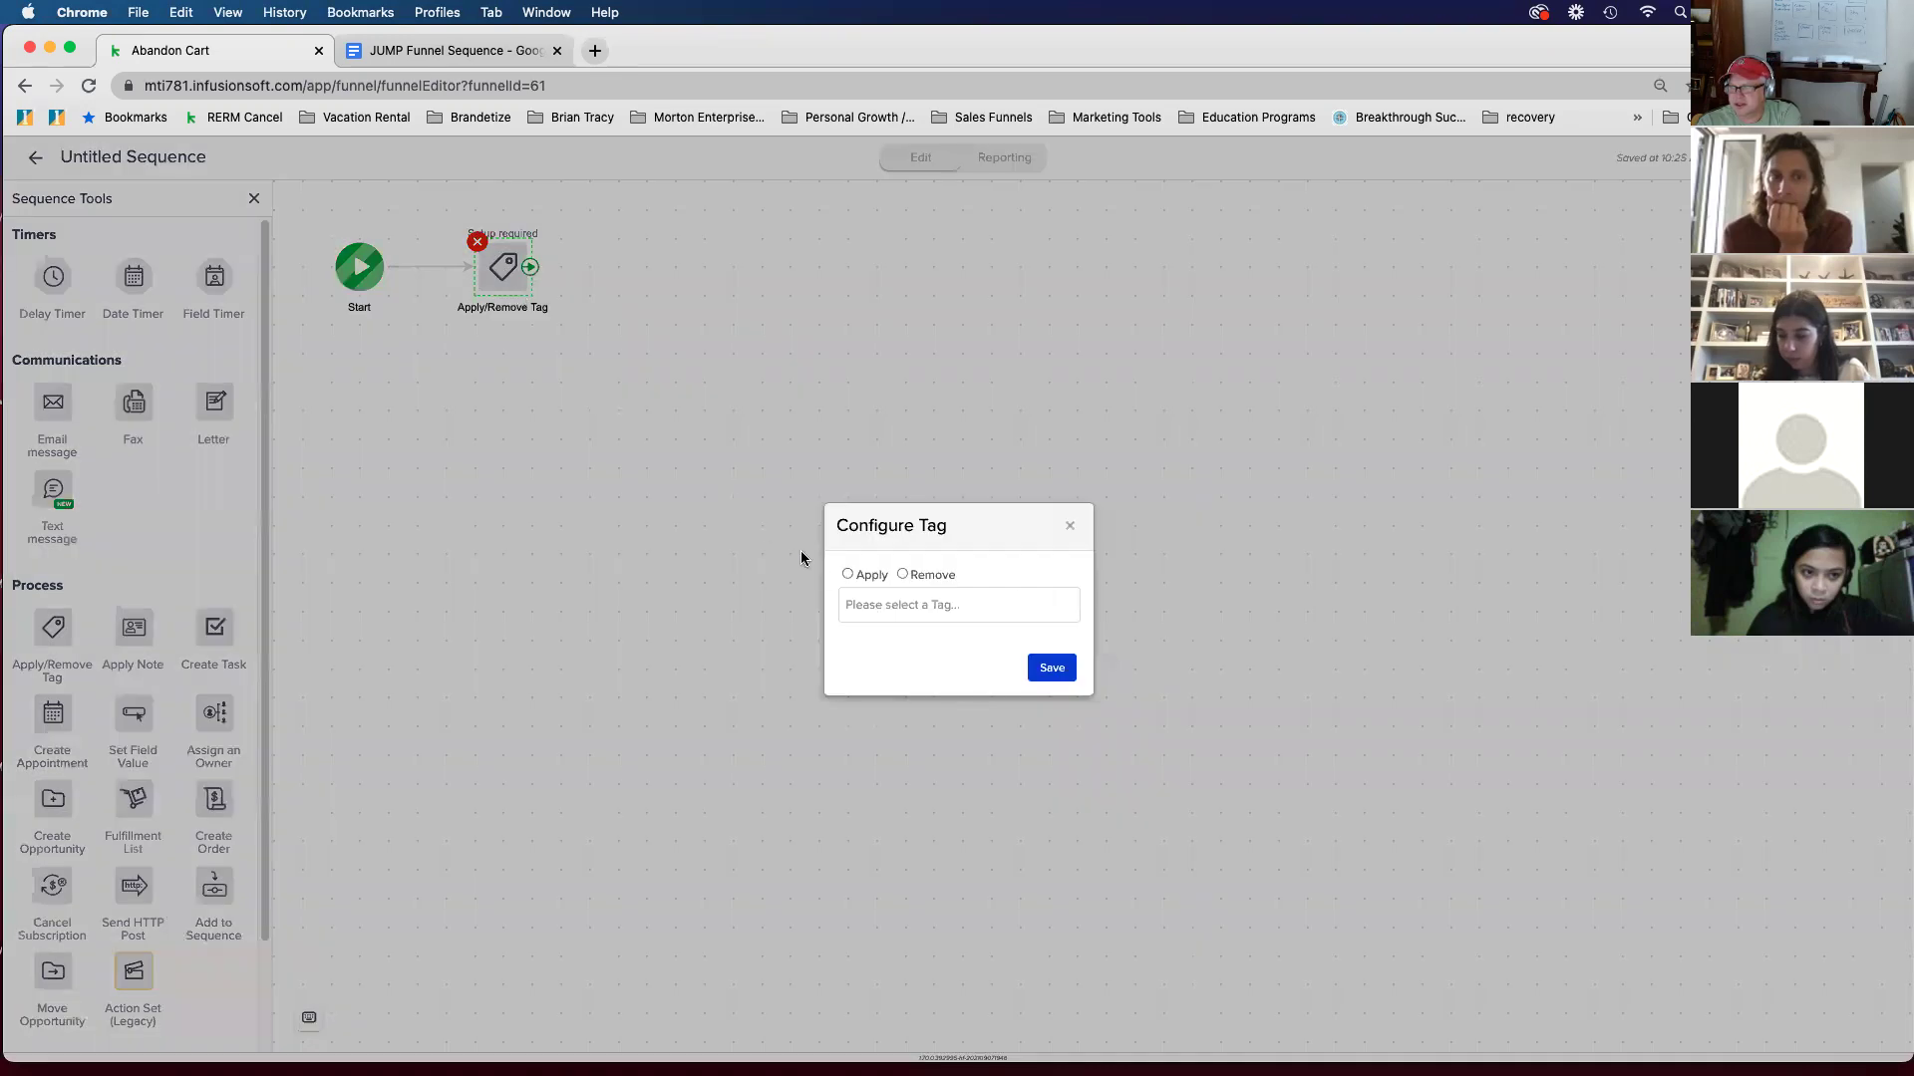
# Step: Create a new tag named "Purchased 6 Weeks To Start Your Own Business" for the step to apply
pyautogui.click(867, 605)
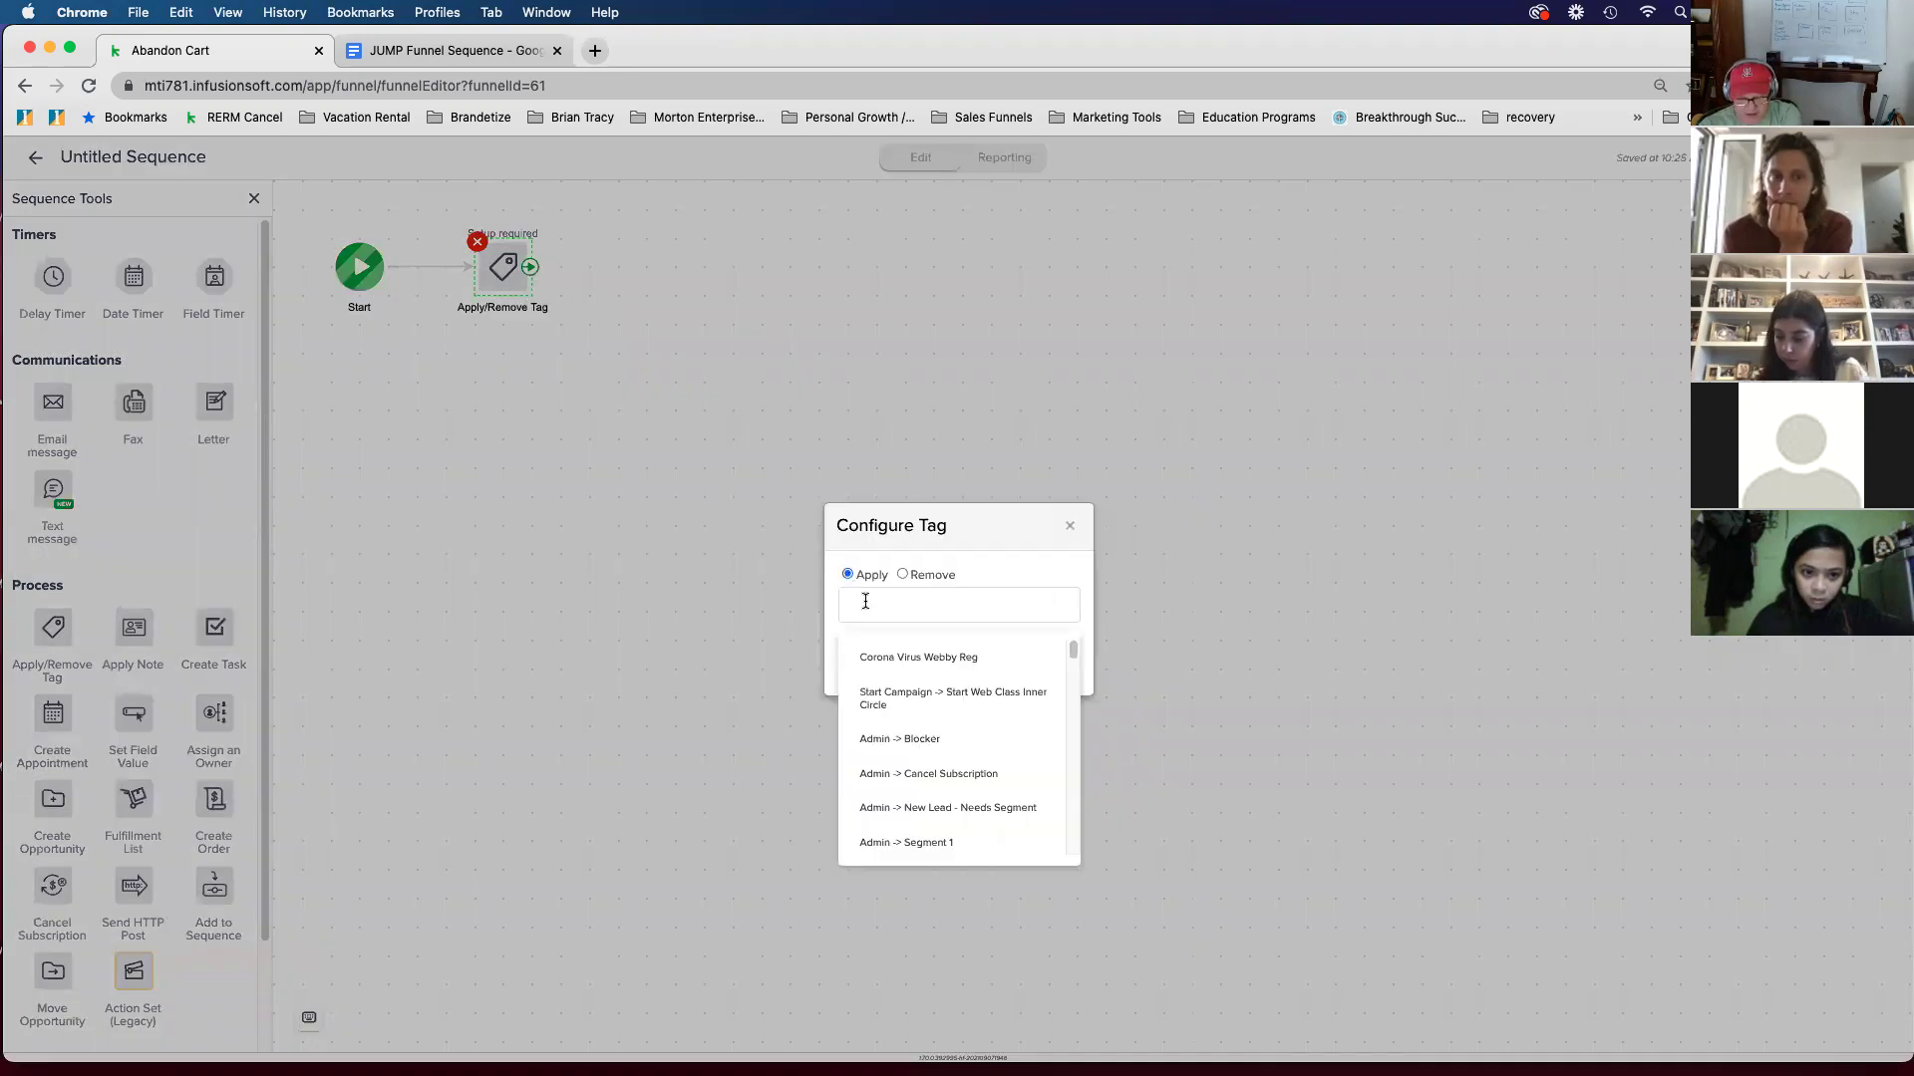
pyautogui.write('cust')
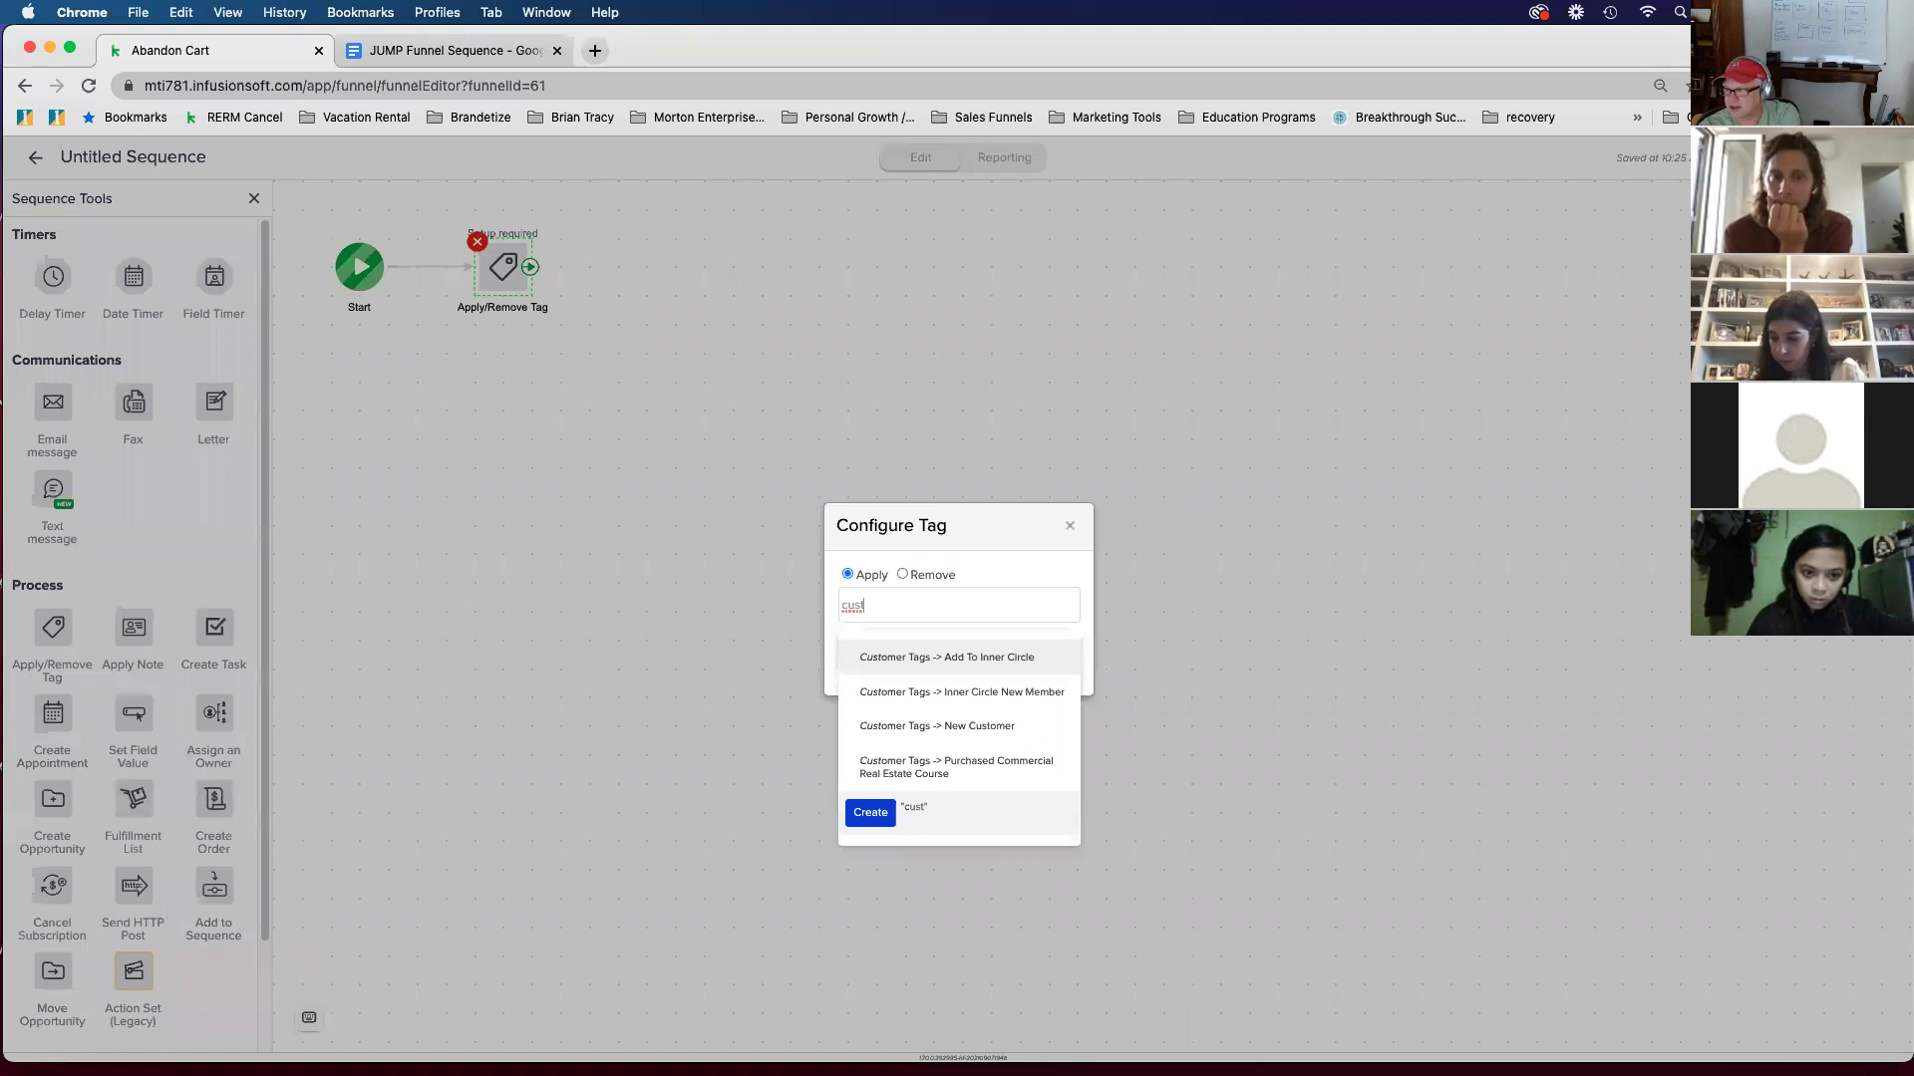
pyautogui.press('BackSpace')
pyautogui.press('BackSpace')
pyautogui.press('BackSpace')
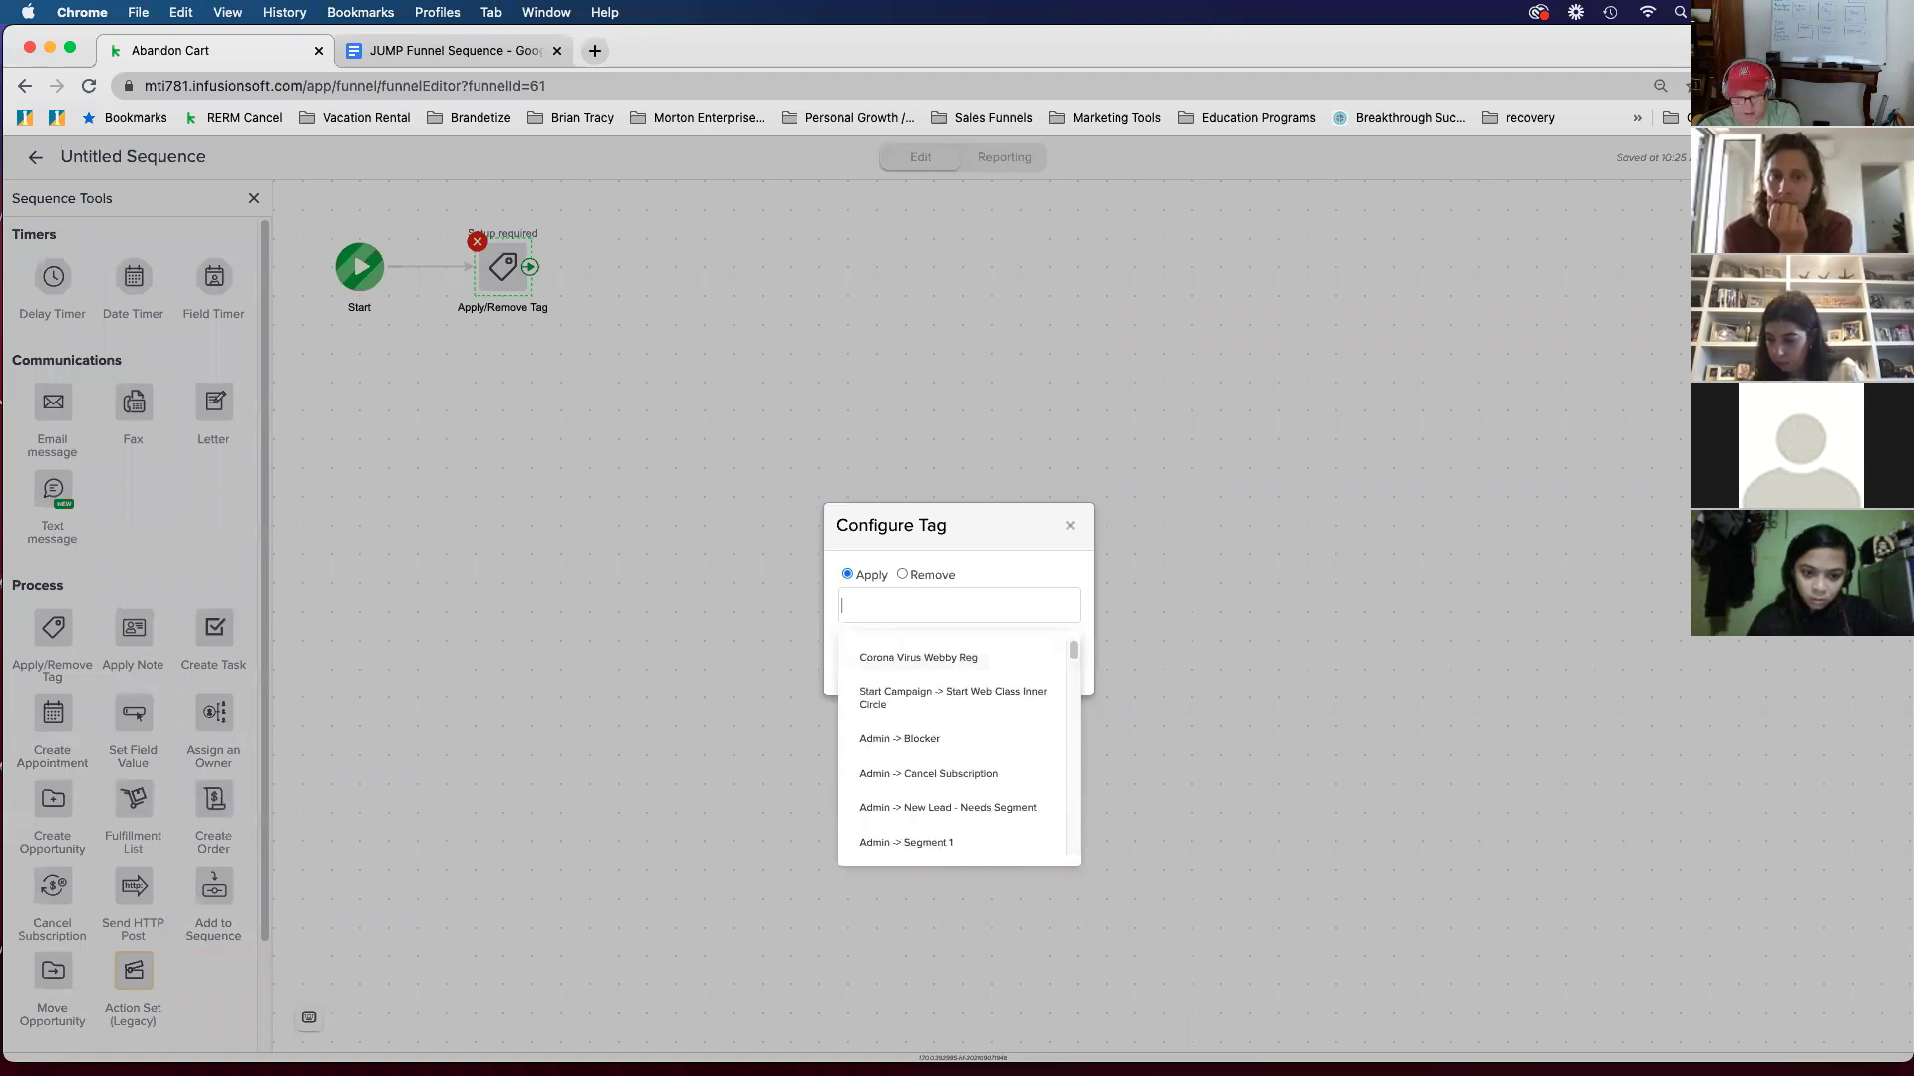
pyautogui.write('Purchased')
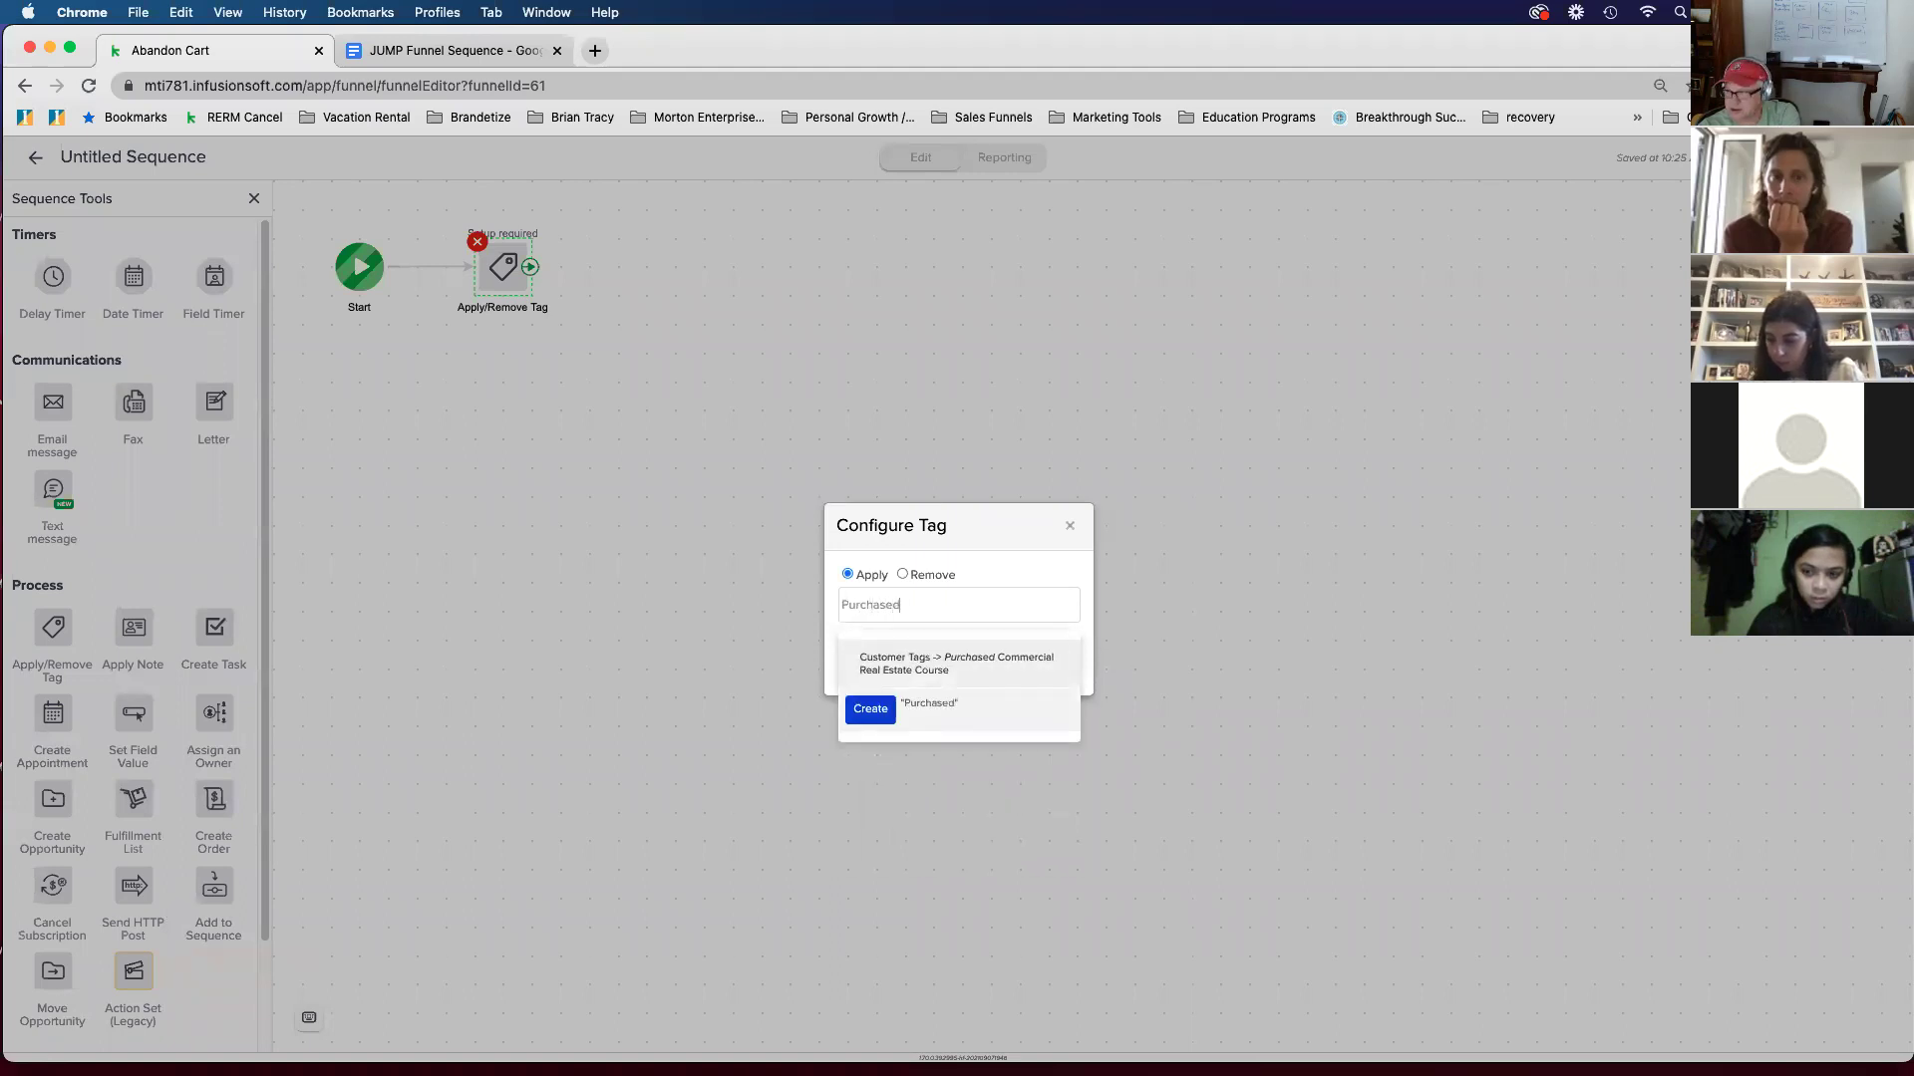
pyautogui.write(' 6 Weeks To Sta')
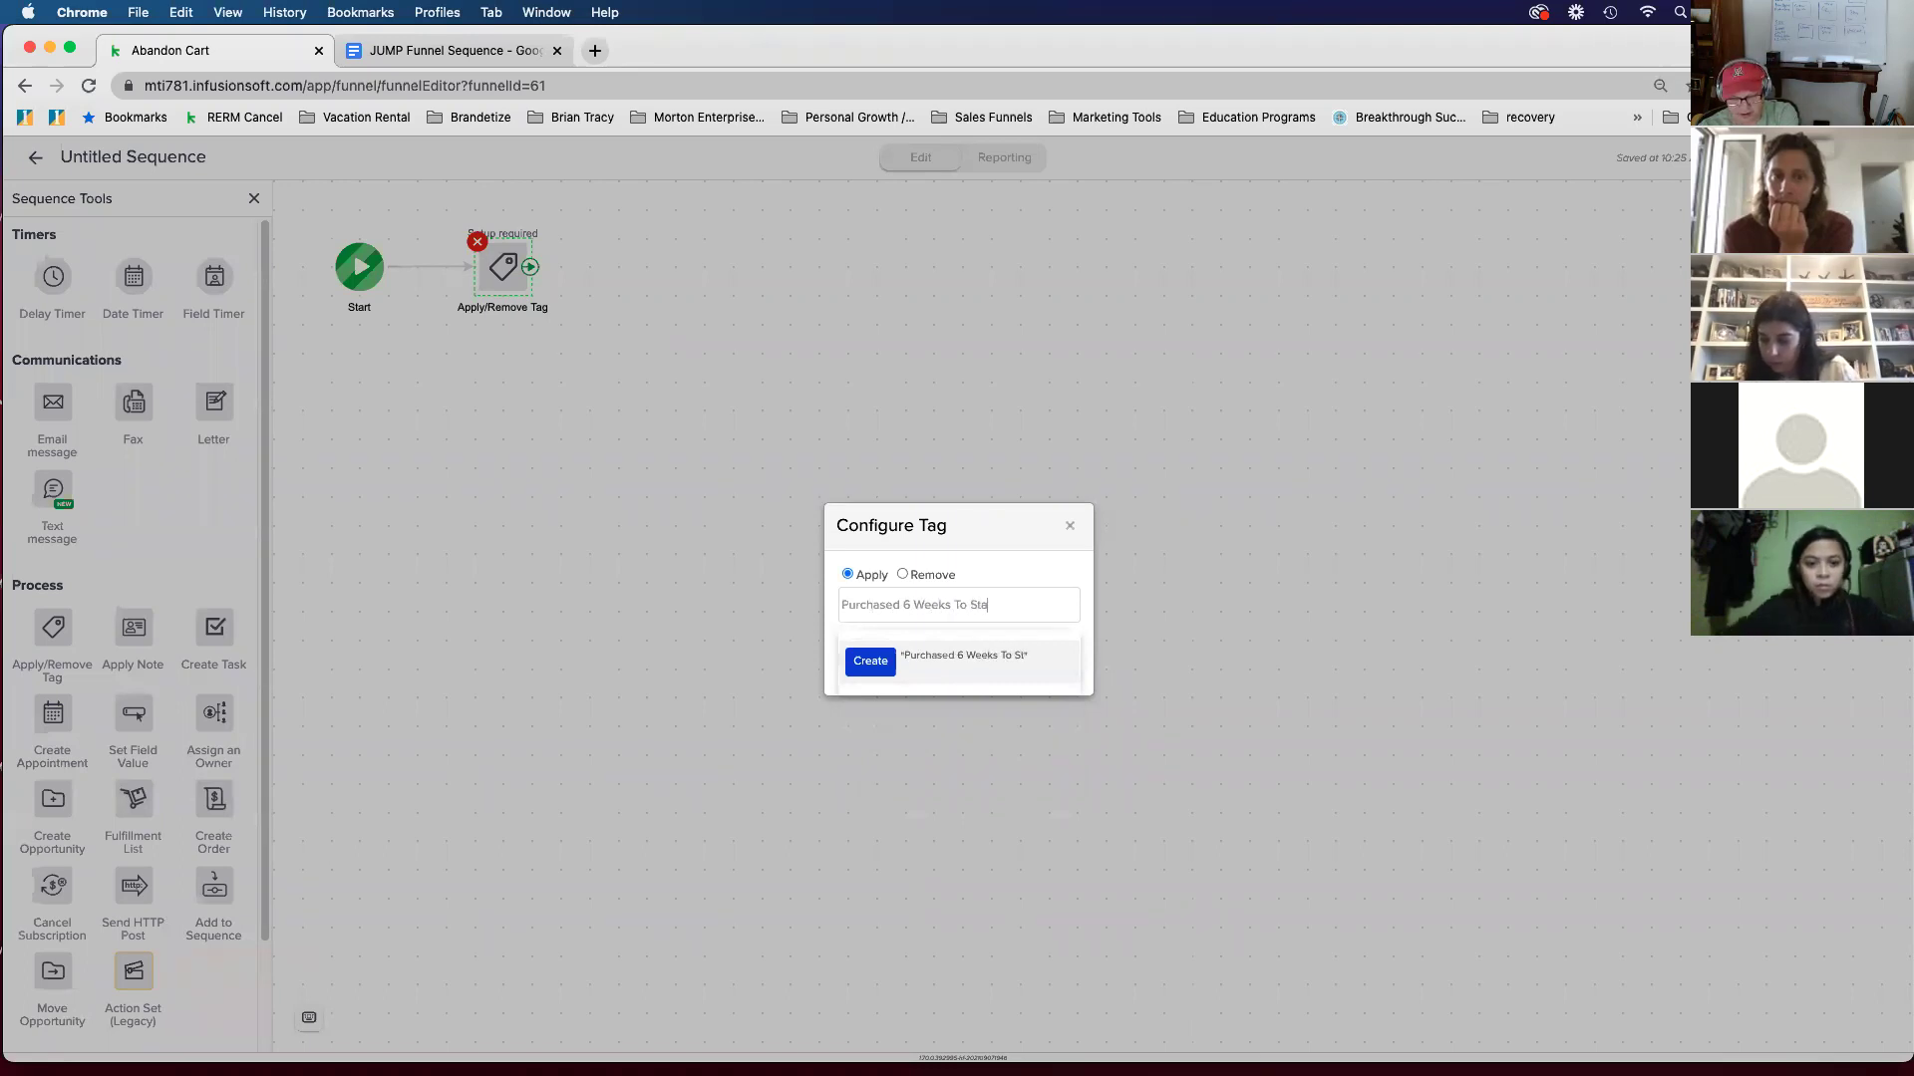
pyautogui.write('rt Your O')
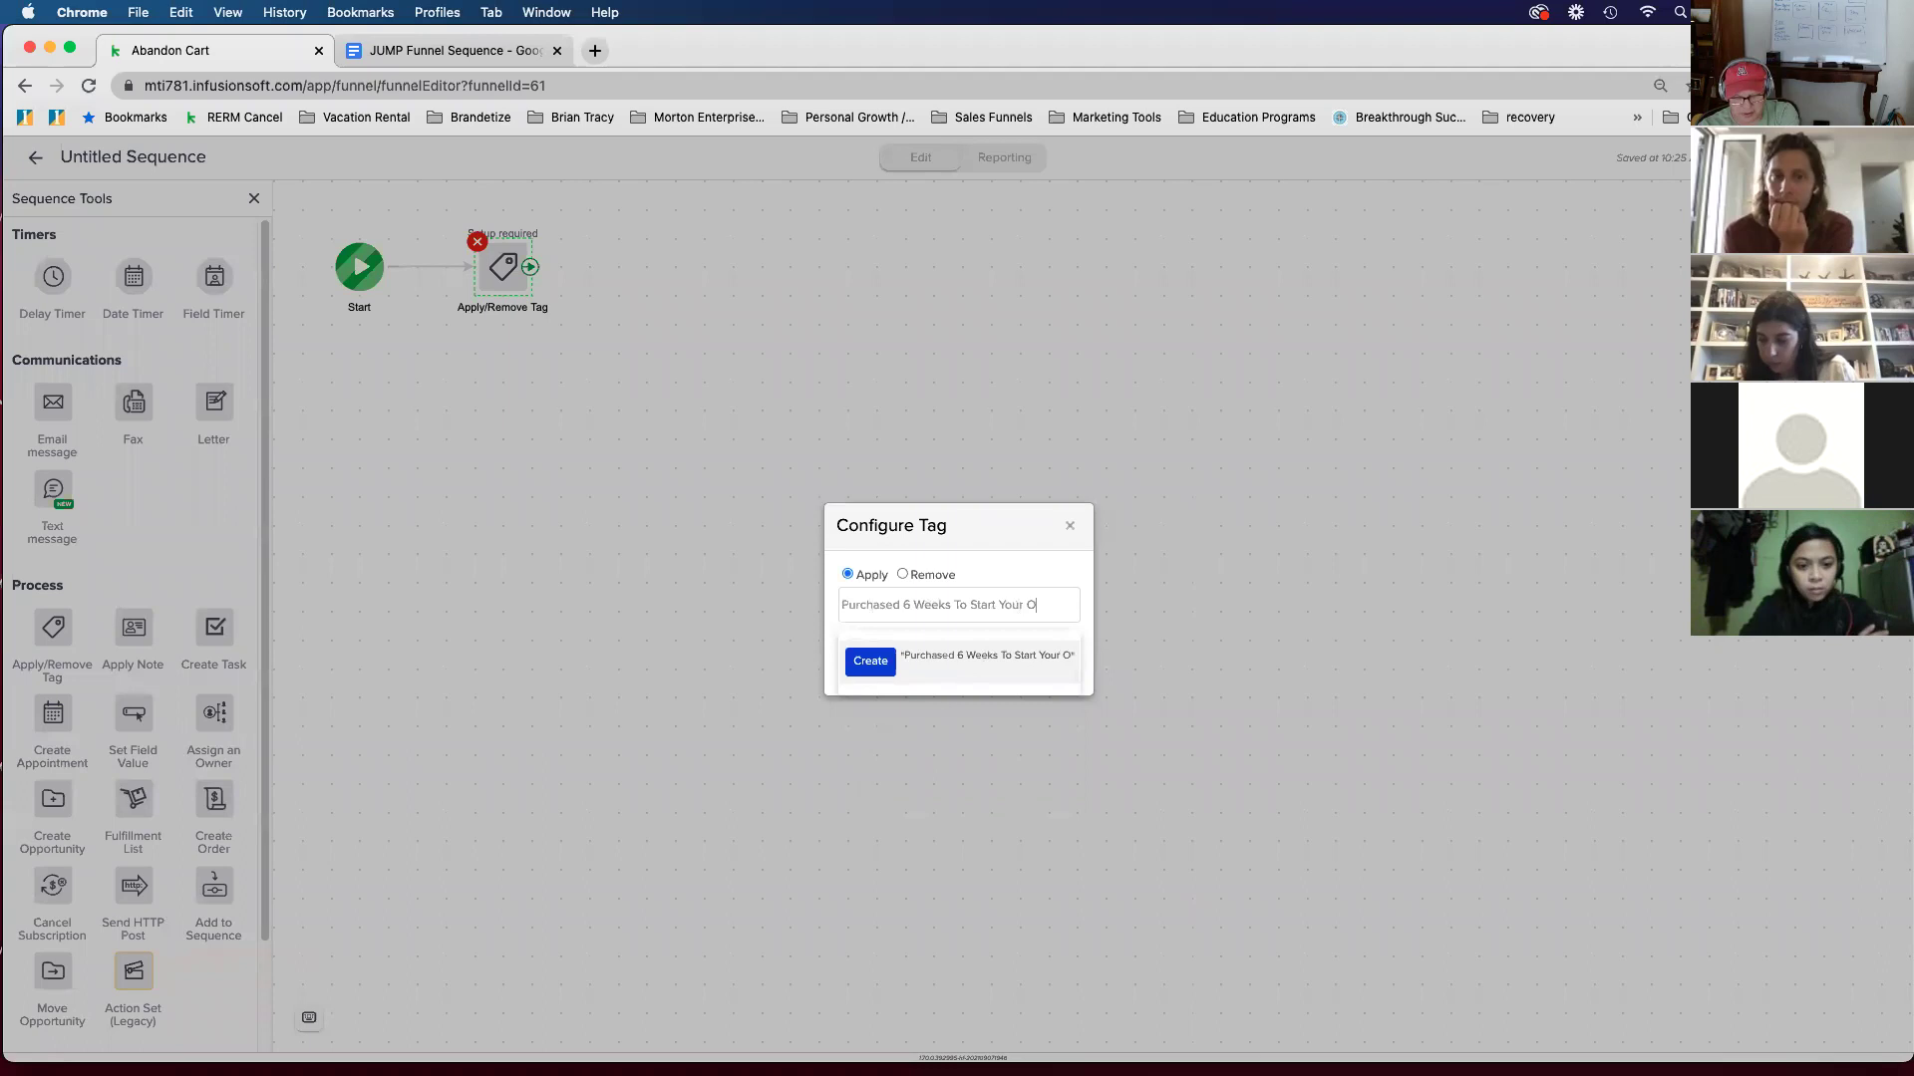
pyautogui.write('wn Business')
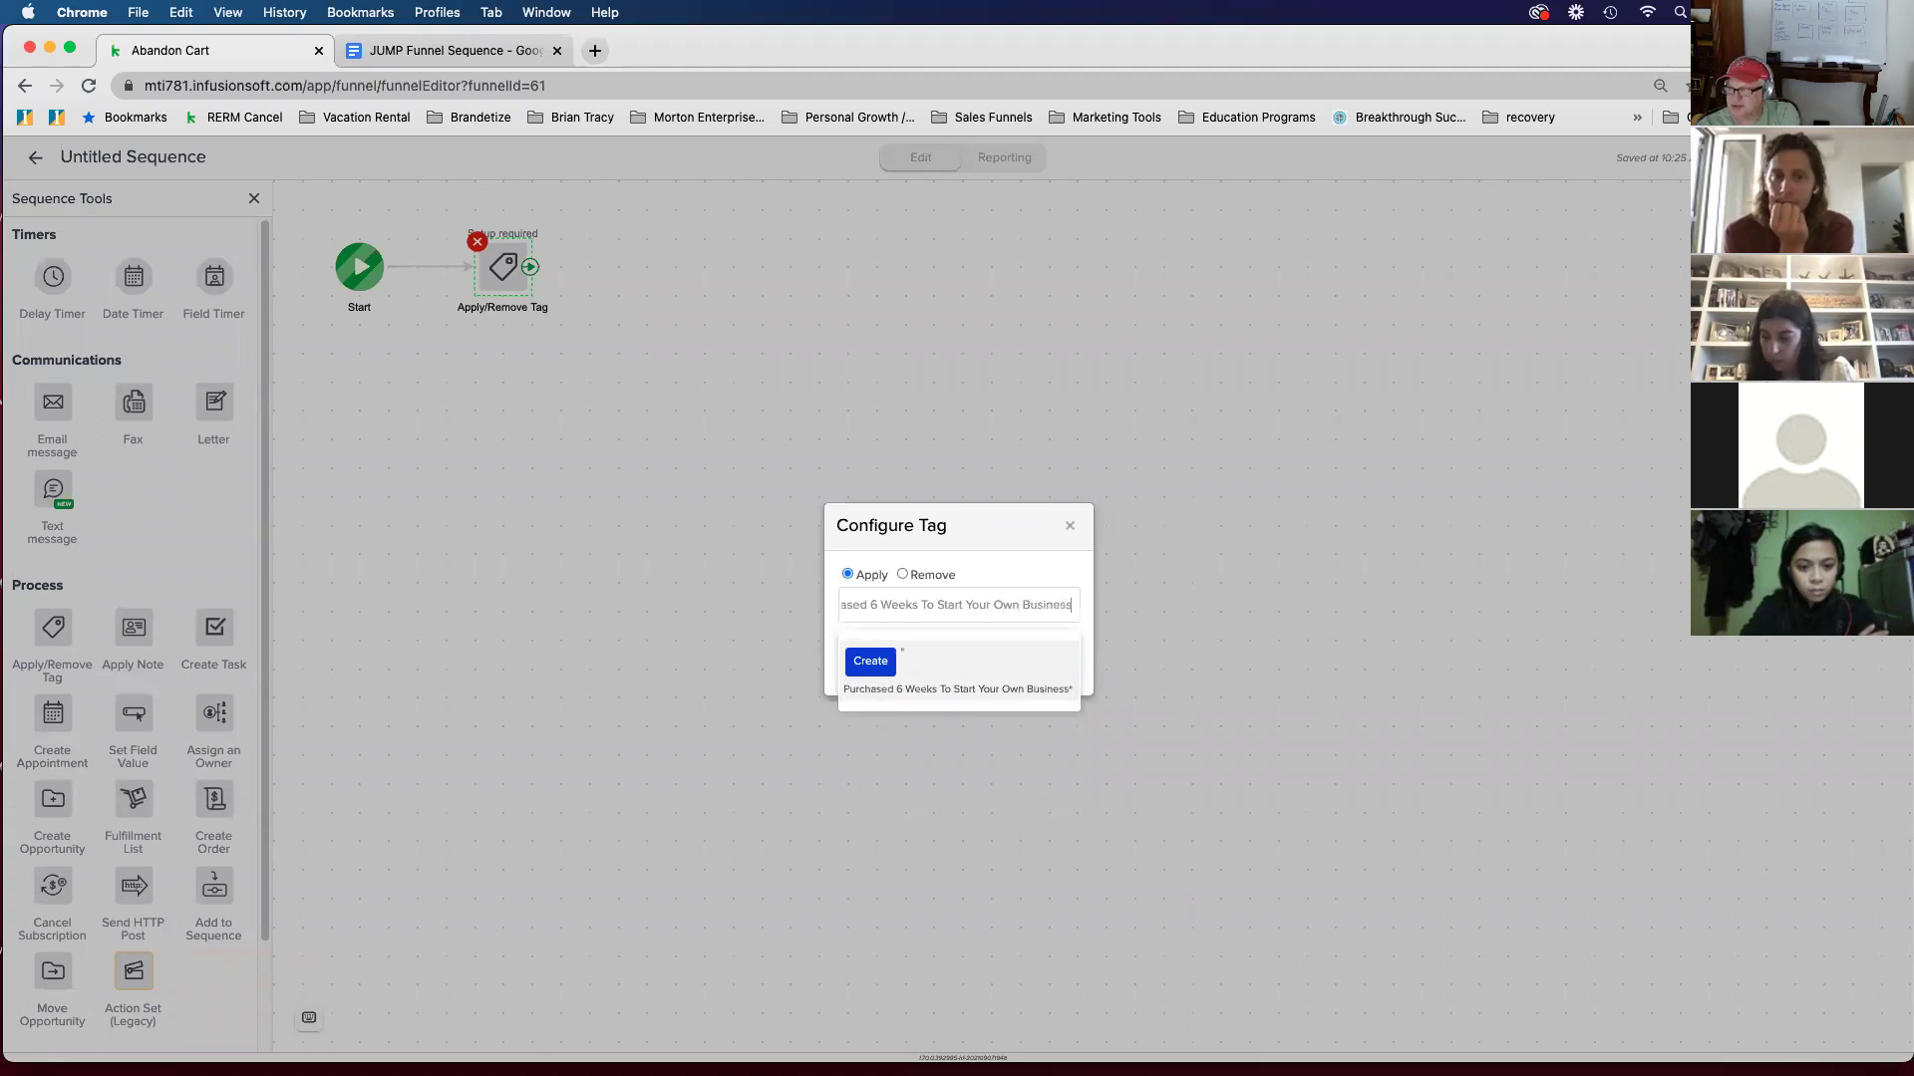
pyautogui.click(874, 663)
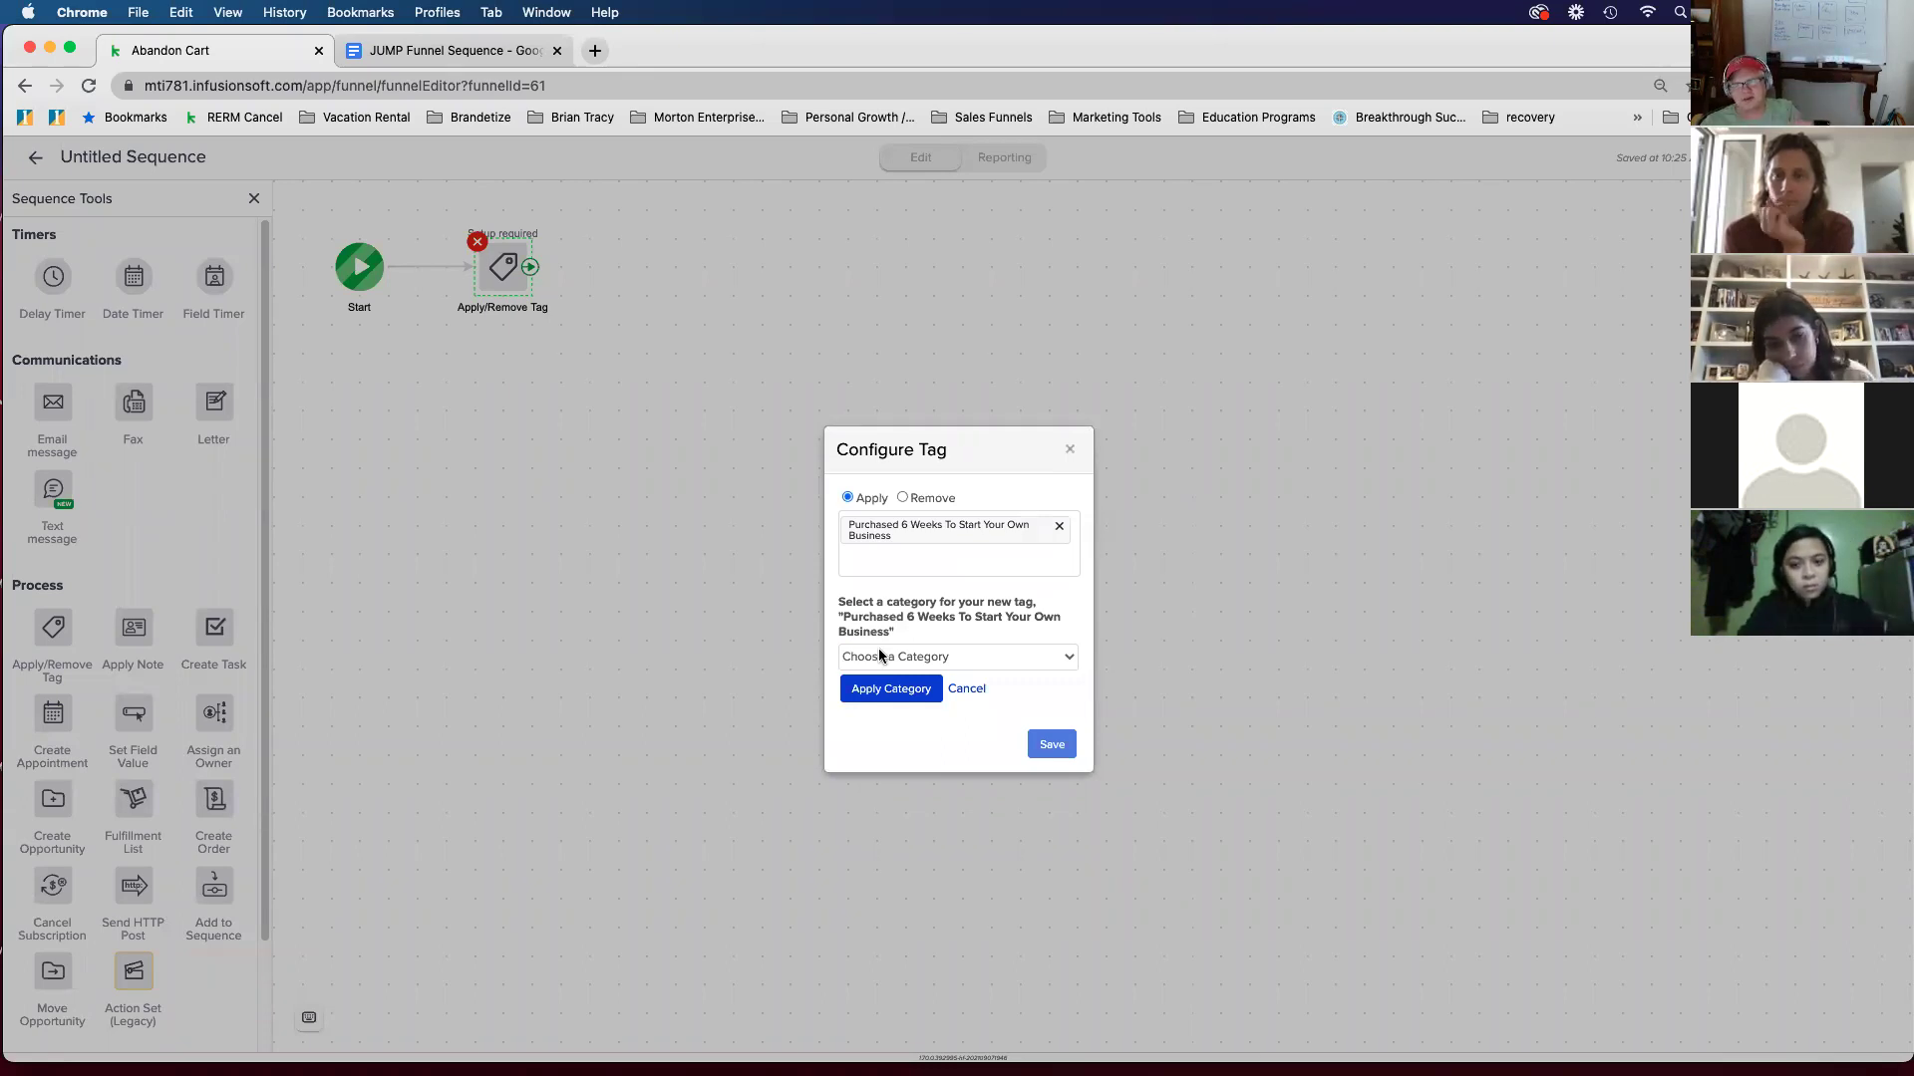
# Step: Assign the new tag to the Customer Tags category, save the tag step and return to the campaign map
pyautogui.click(881, 656)
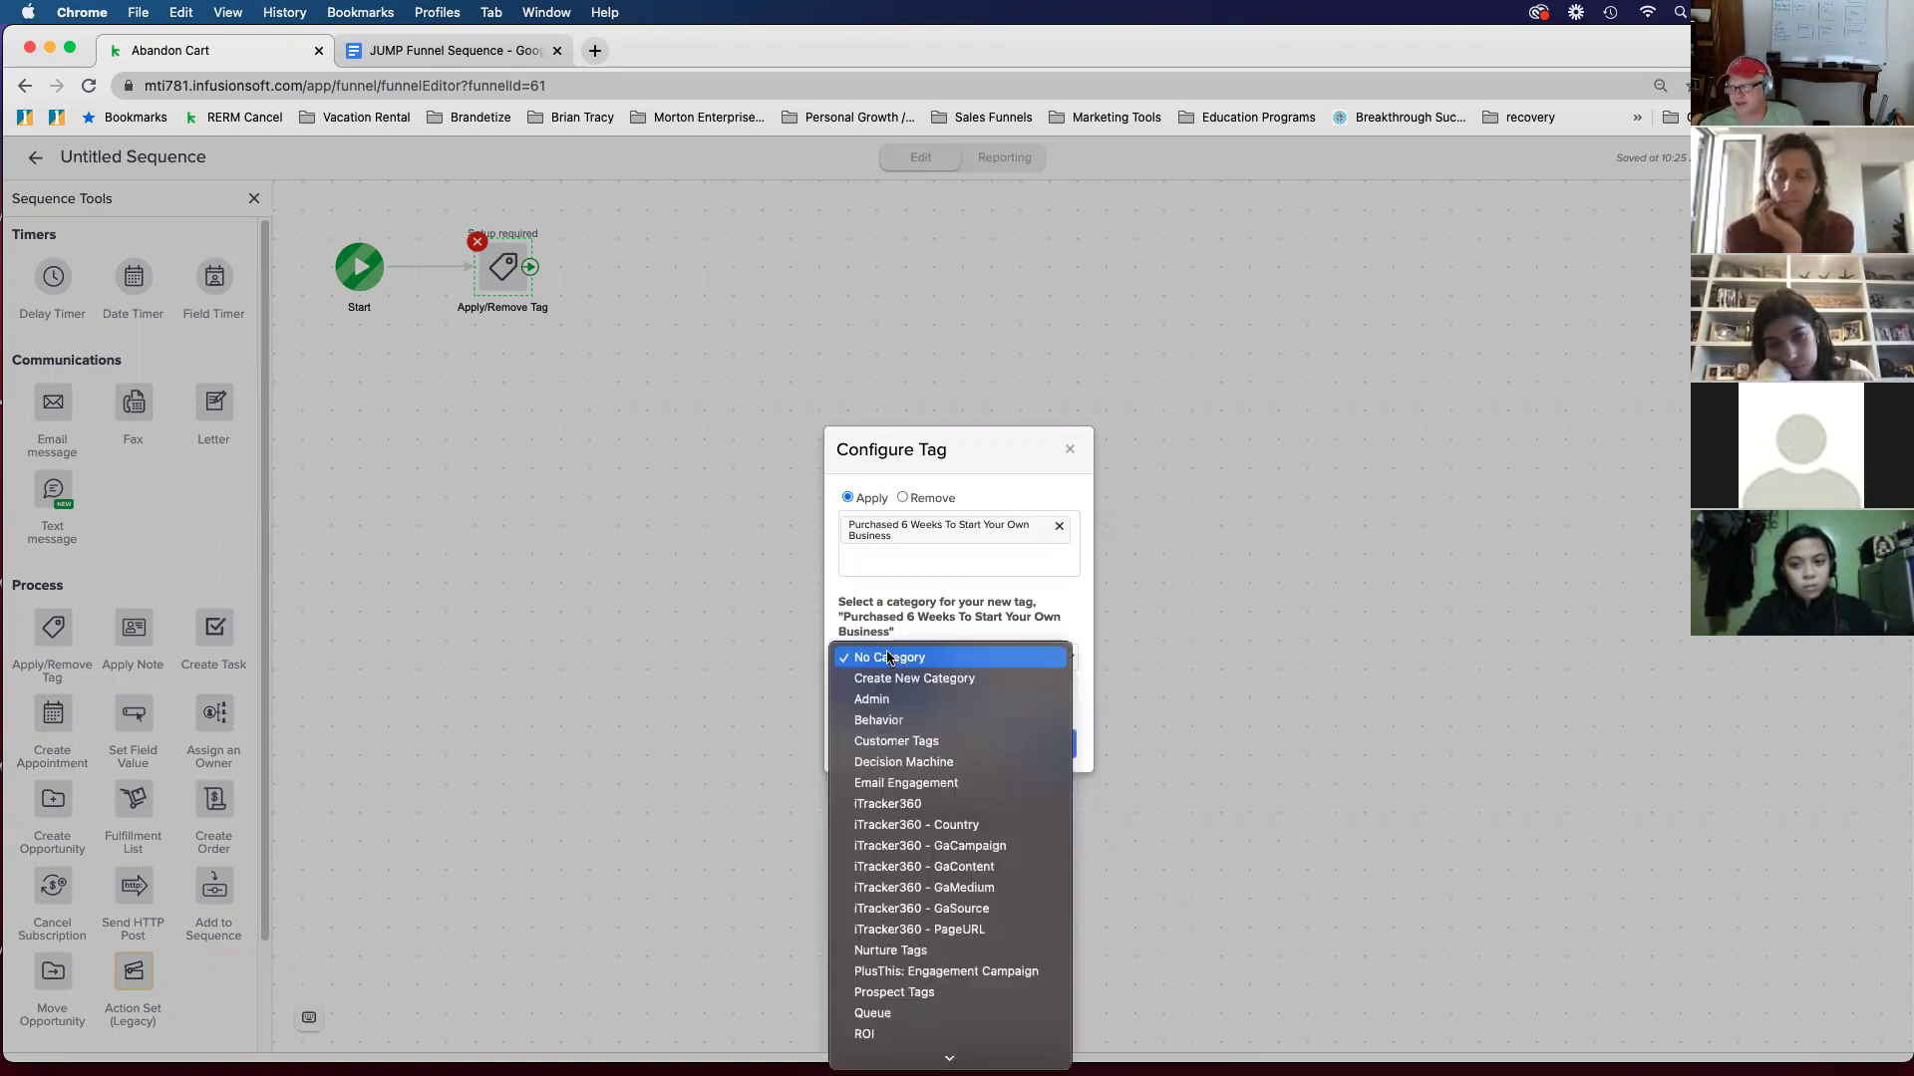
pyautogui.click(927, 740)
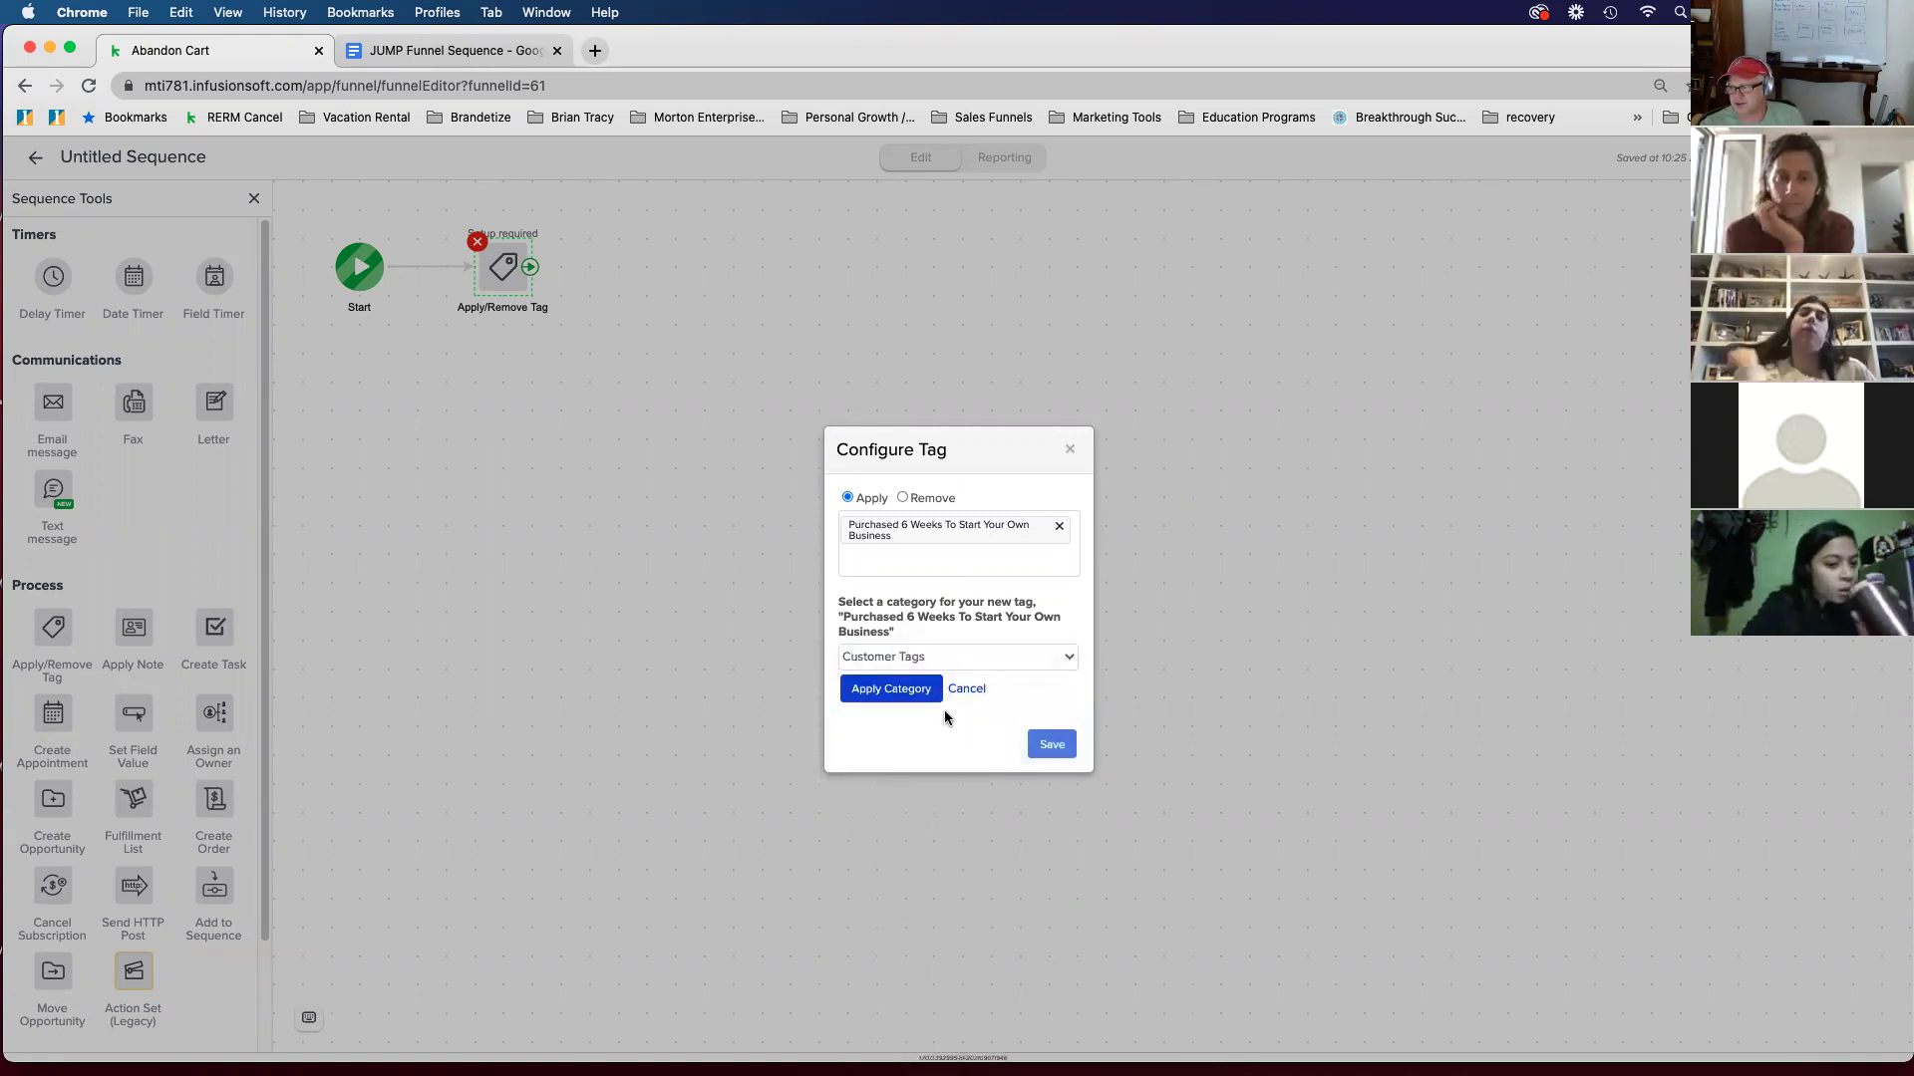
pyautogui.click(905, 688)
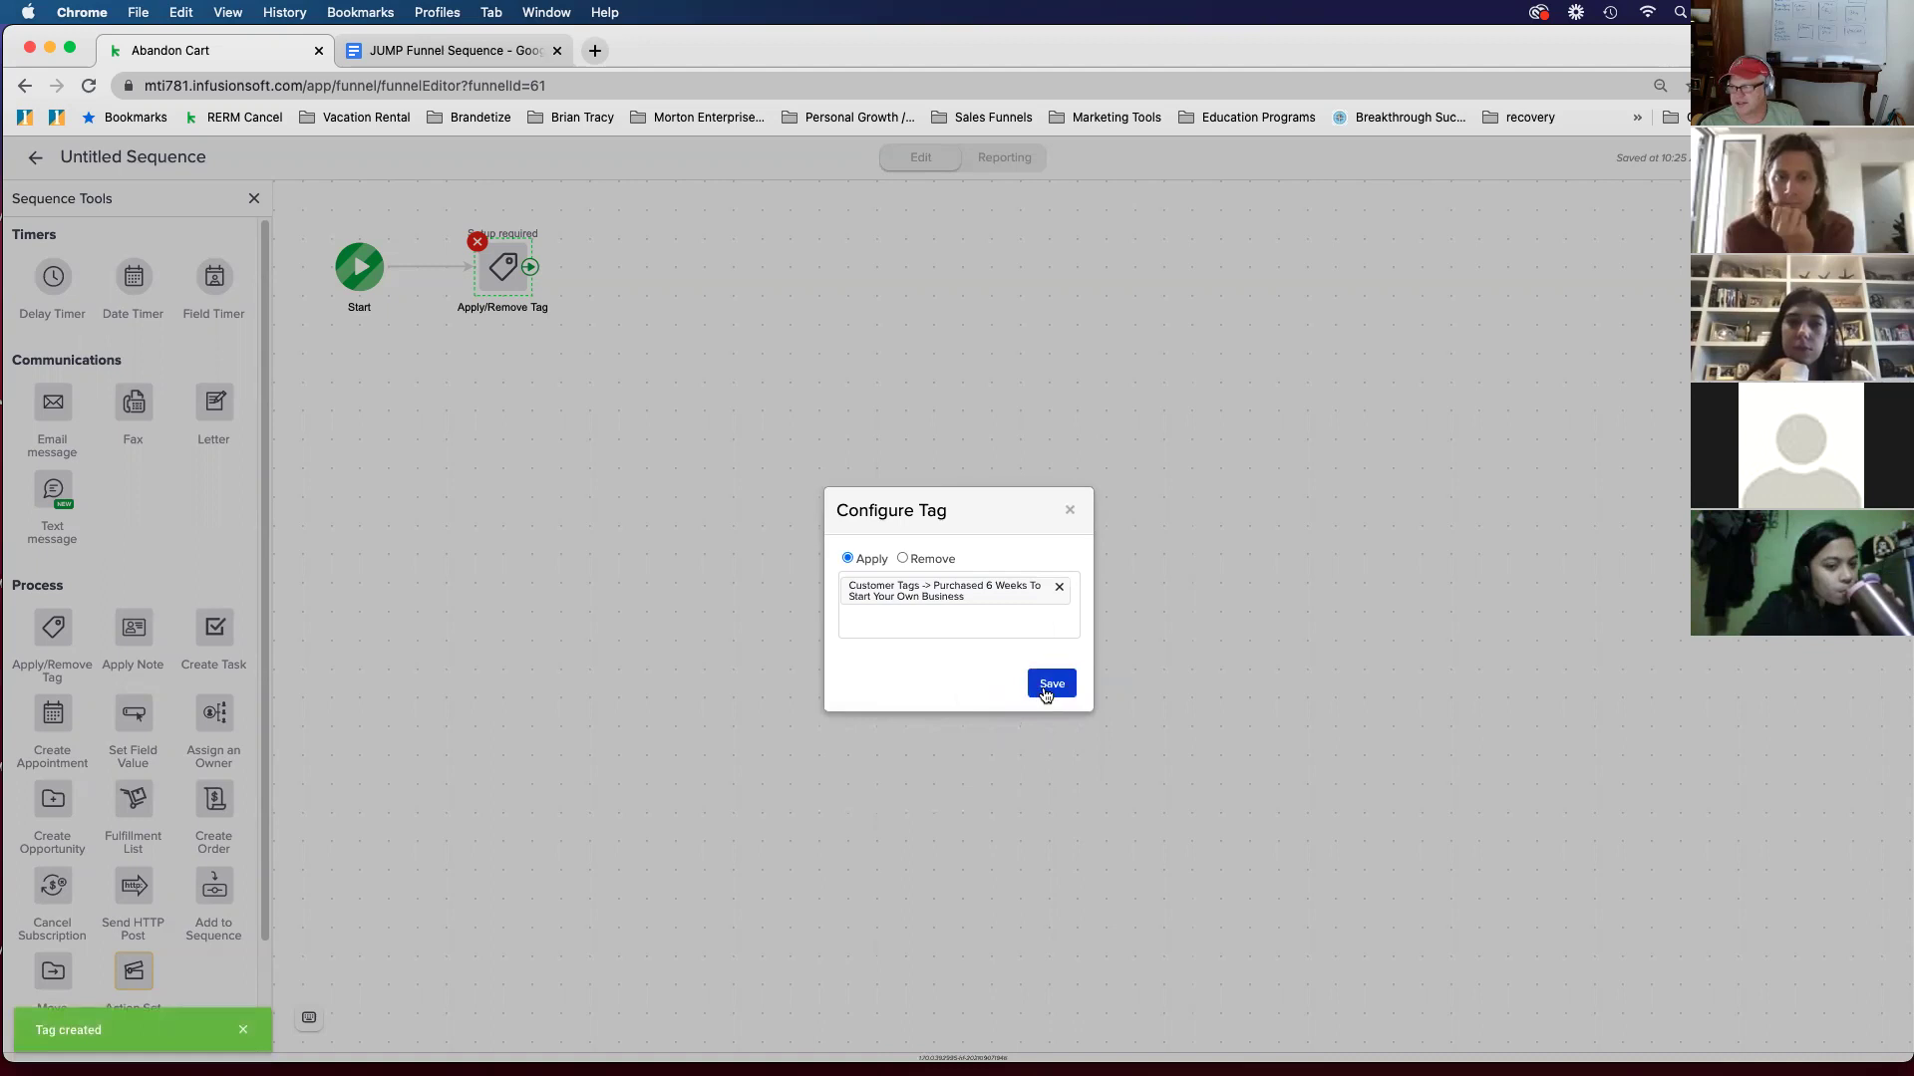
pyautogui.click(1050, 686)
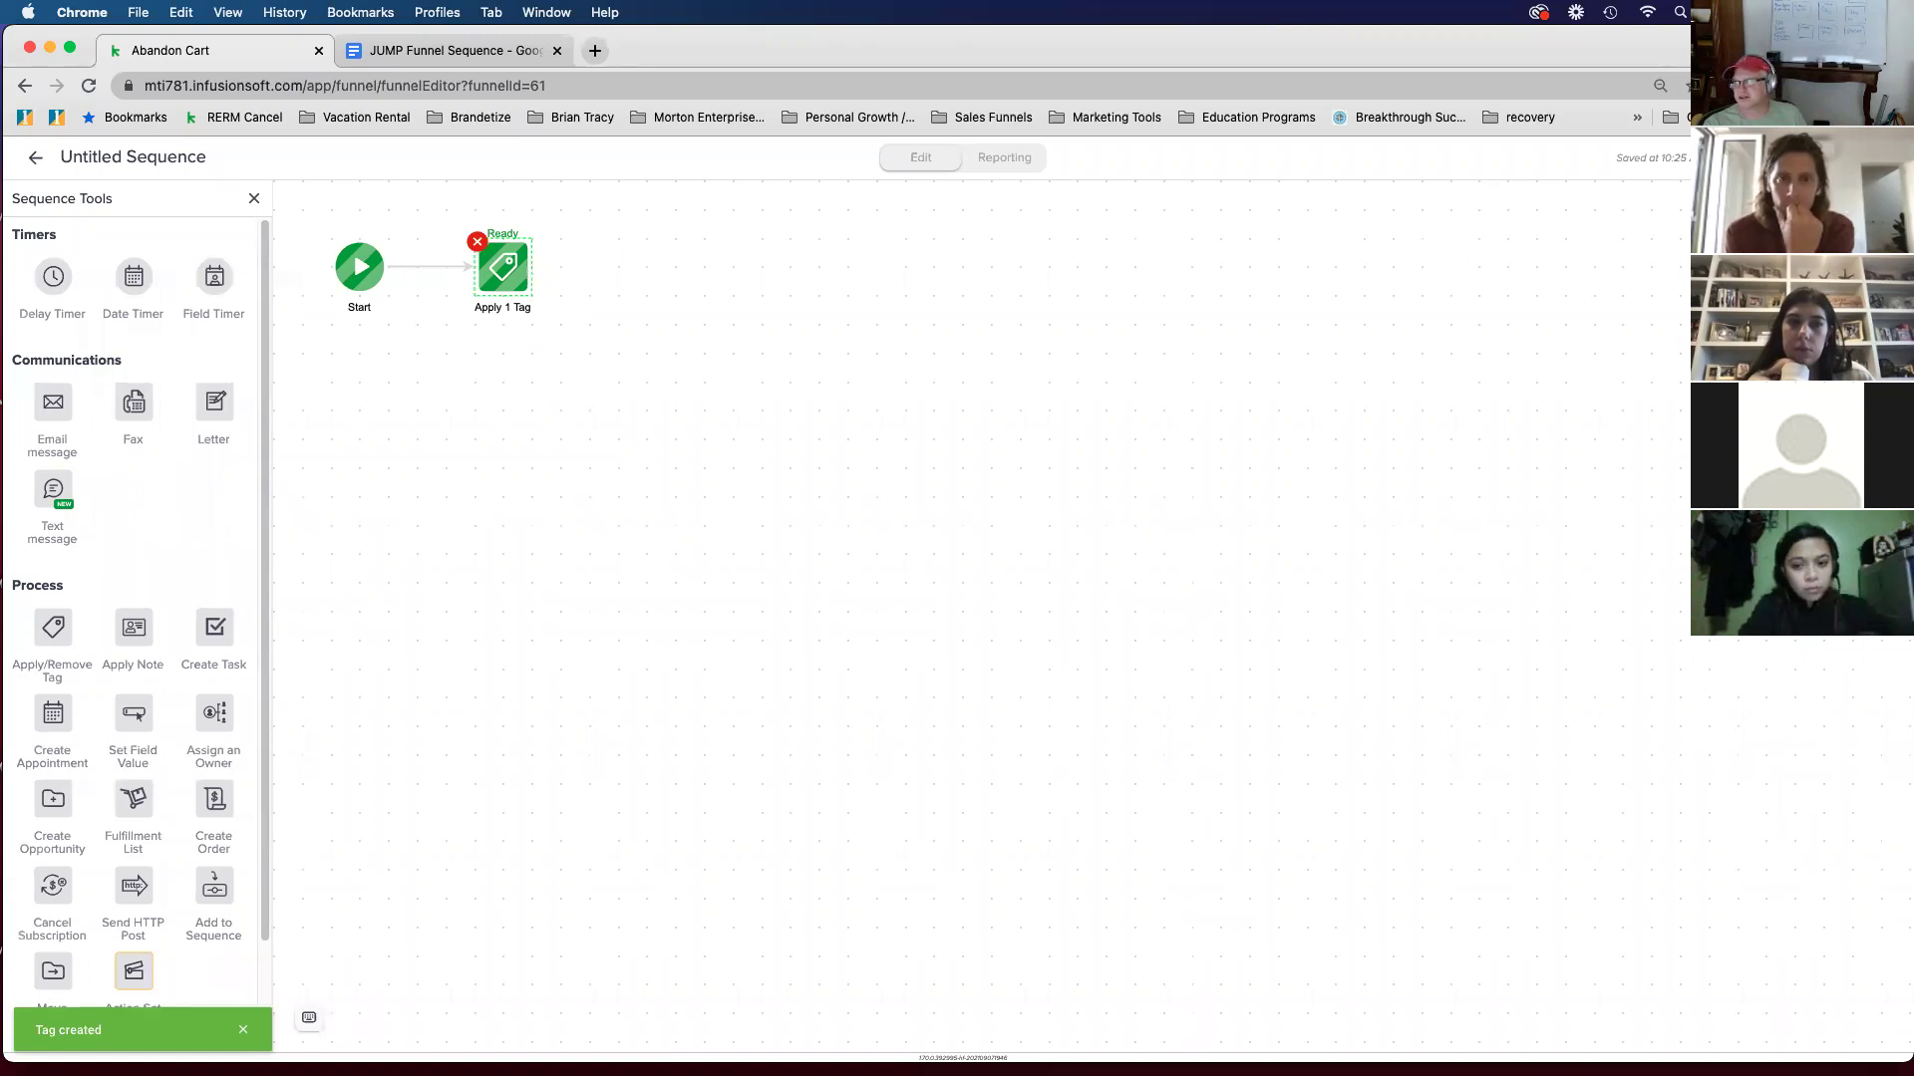
pyautogui.click(36, 160)
# Step: Replace the first Purchase goal's tag with Customer Tags -> Purchased 6 Weeks To Start Your Own Business and save the goal
pyautogui.rightClick(811, 613)
pyautogui.click(827, 598)
pyautogui.doubleClick(826, 598)
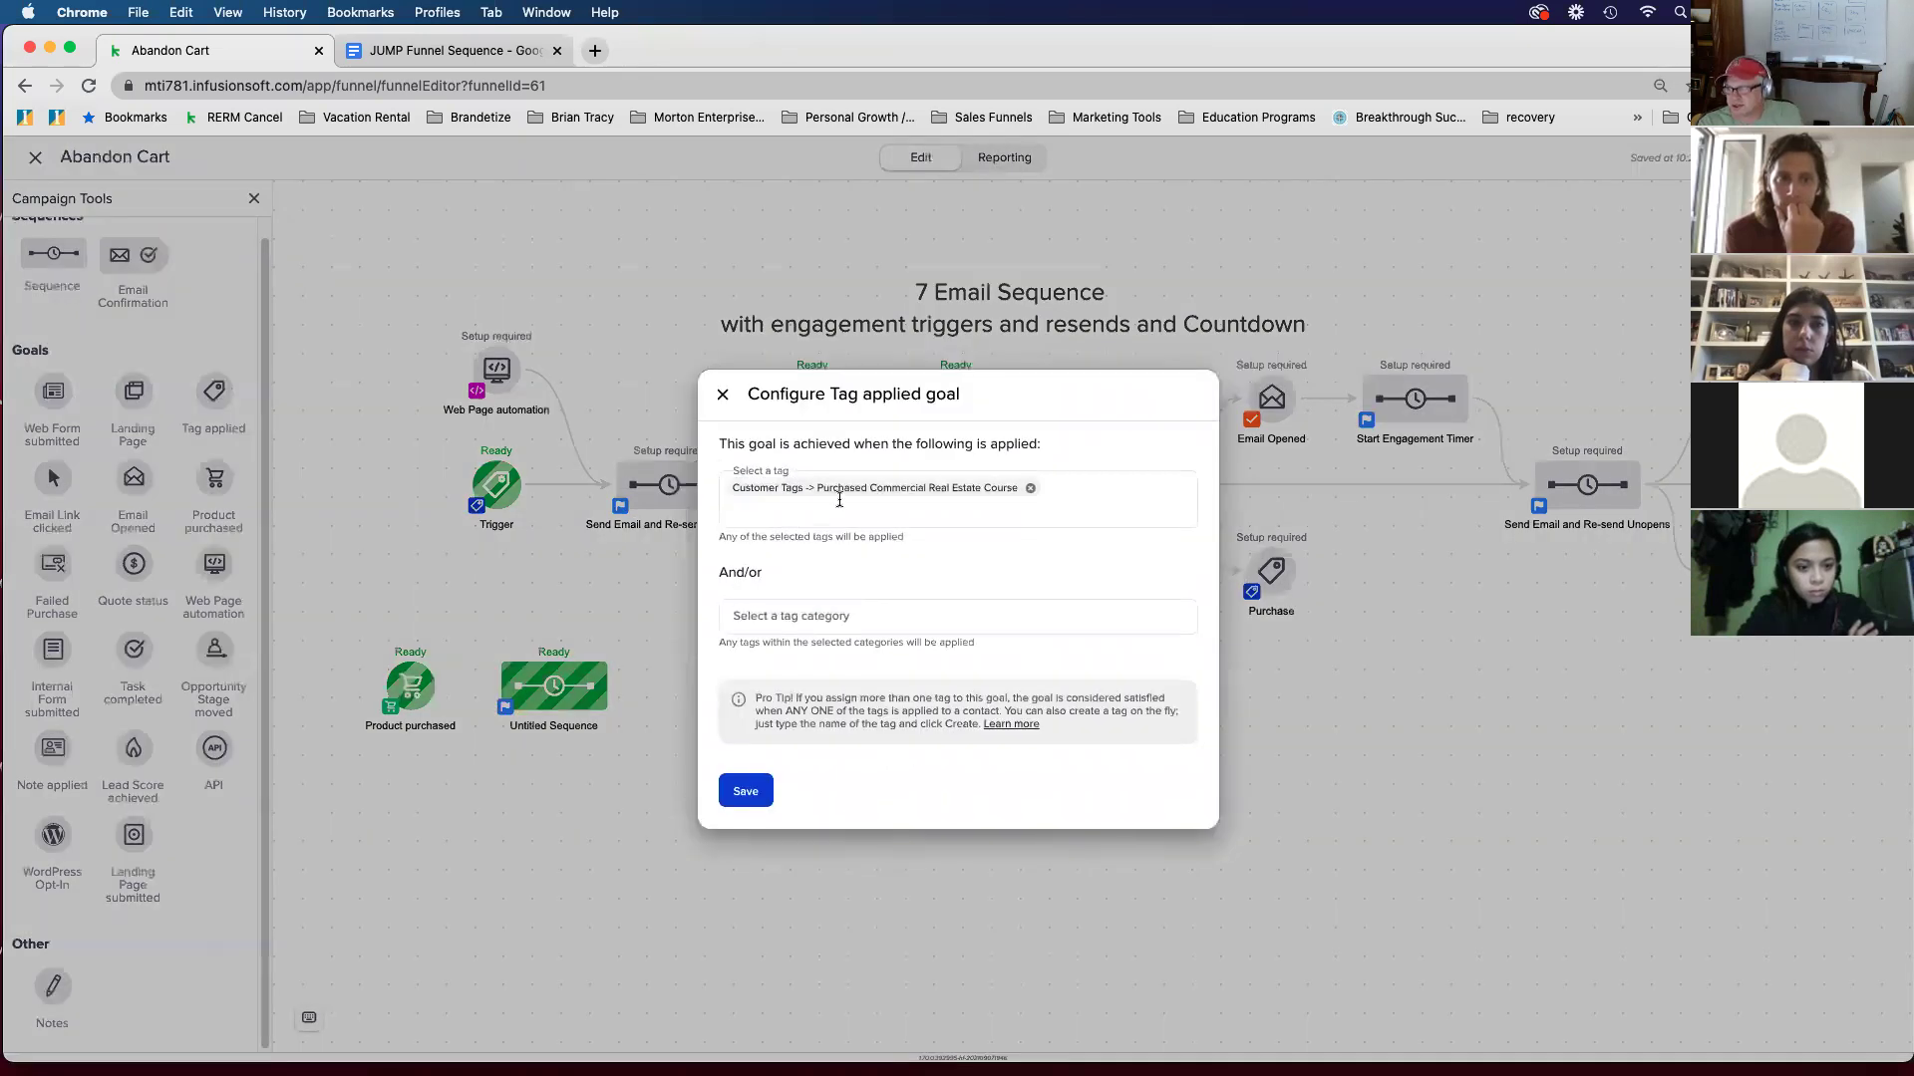
pyautogui.click(1032, 492)
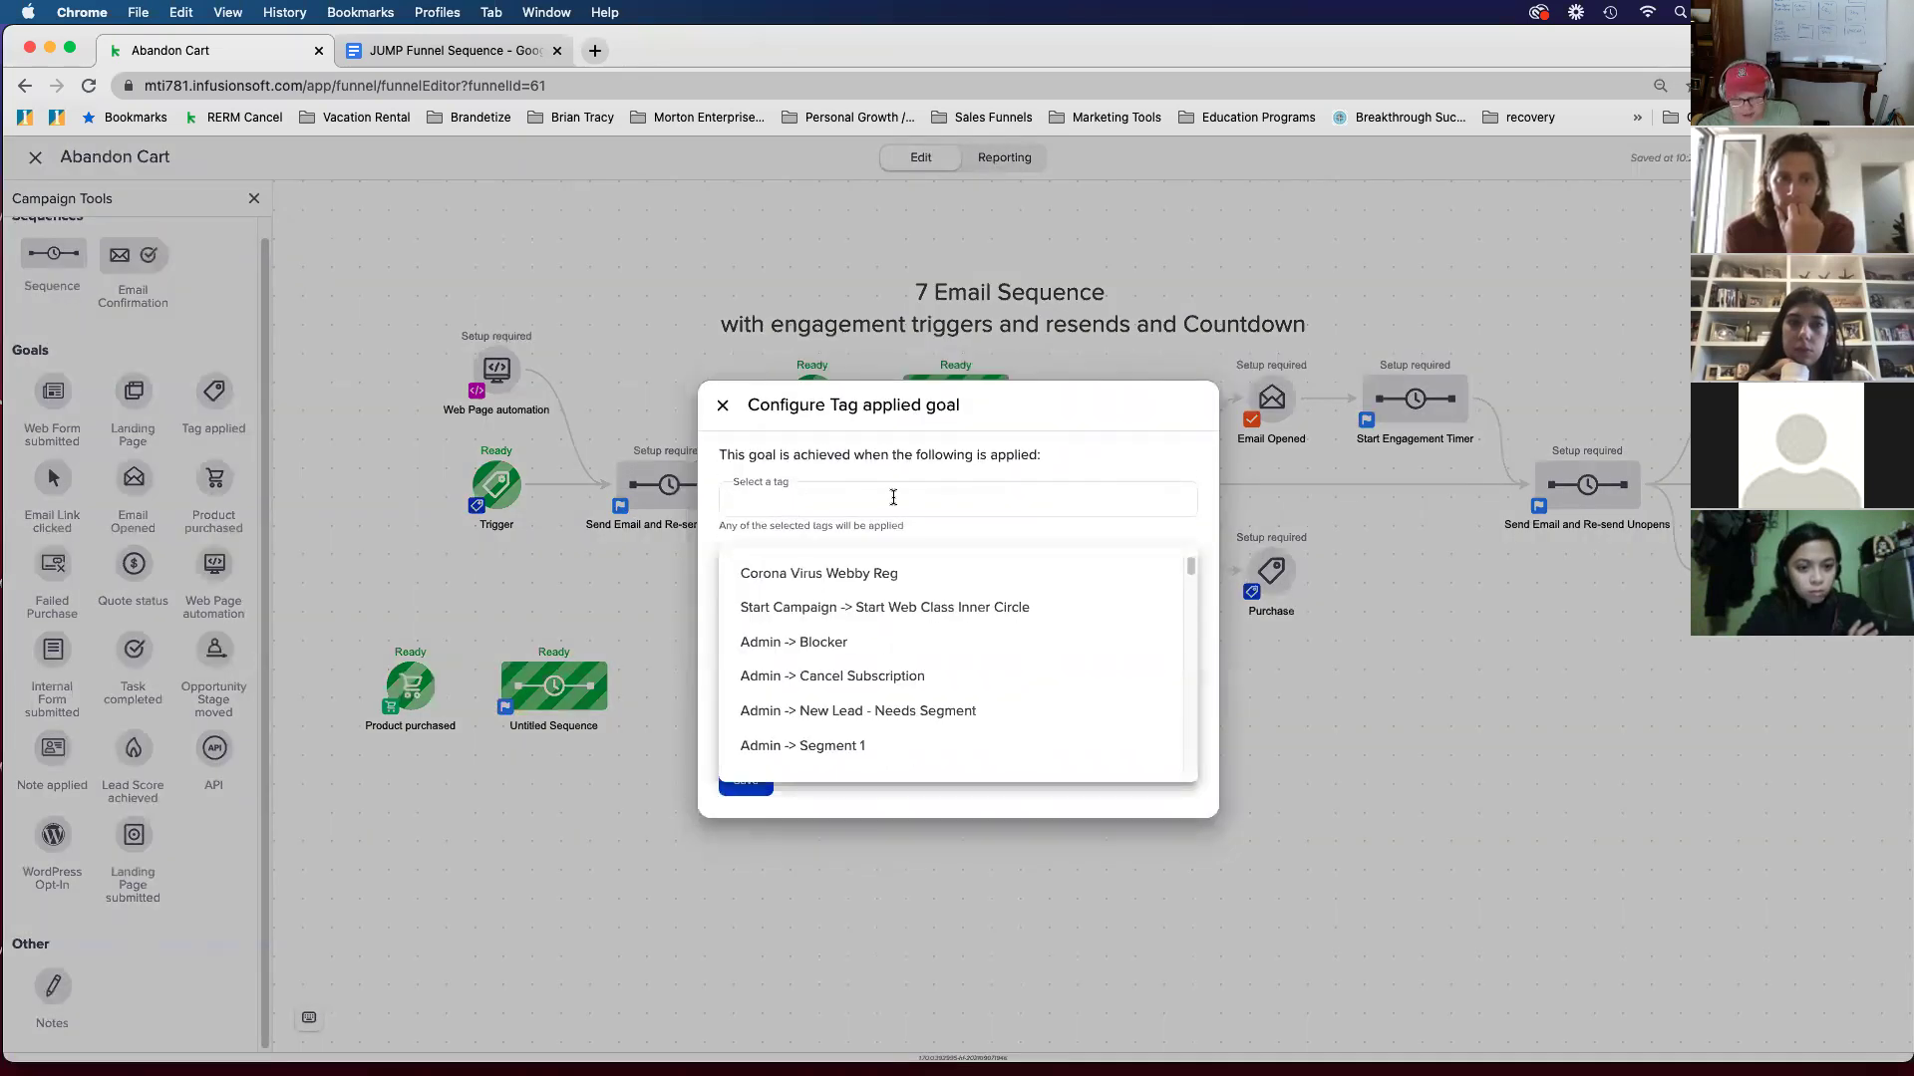
pyautogui.write('6 weeks To Start Your Own Business')
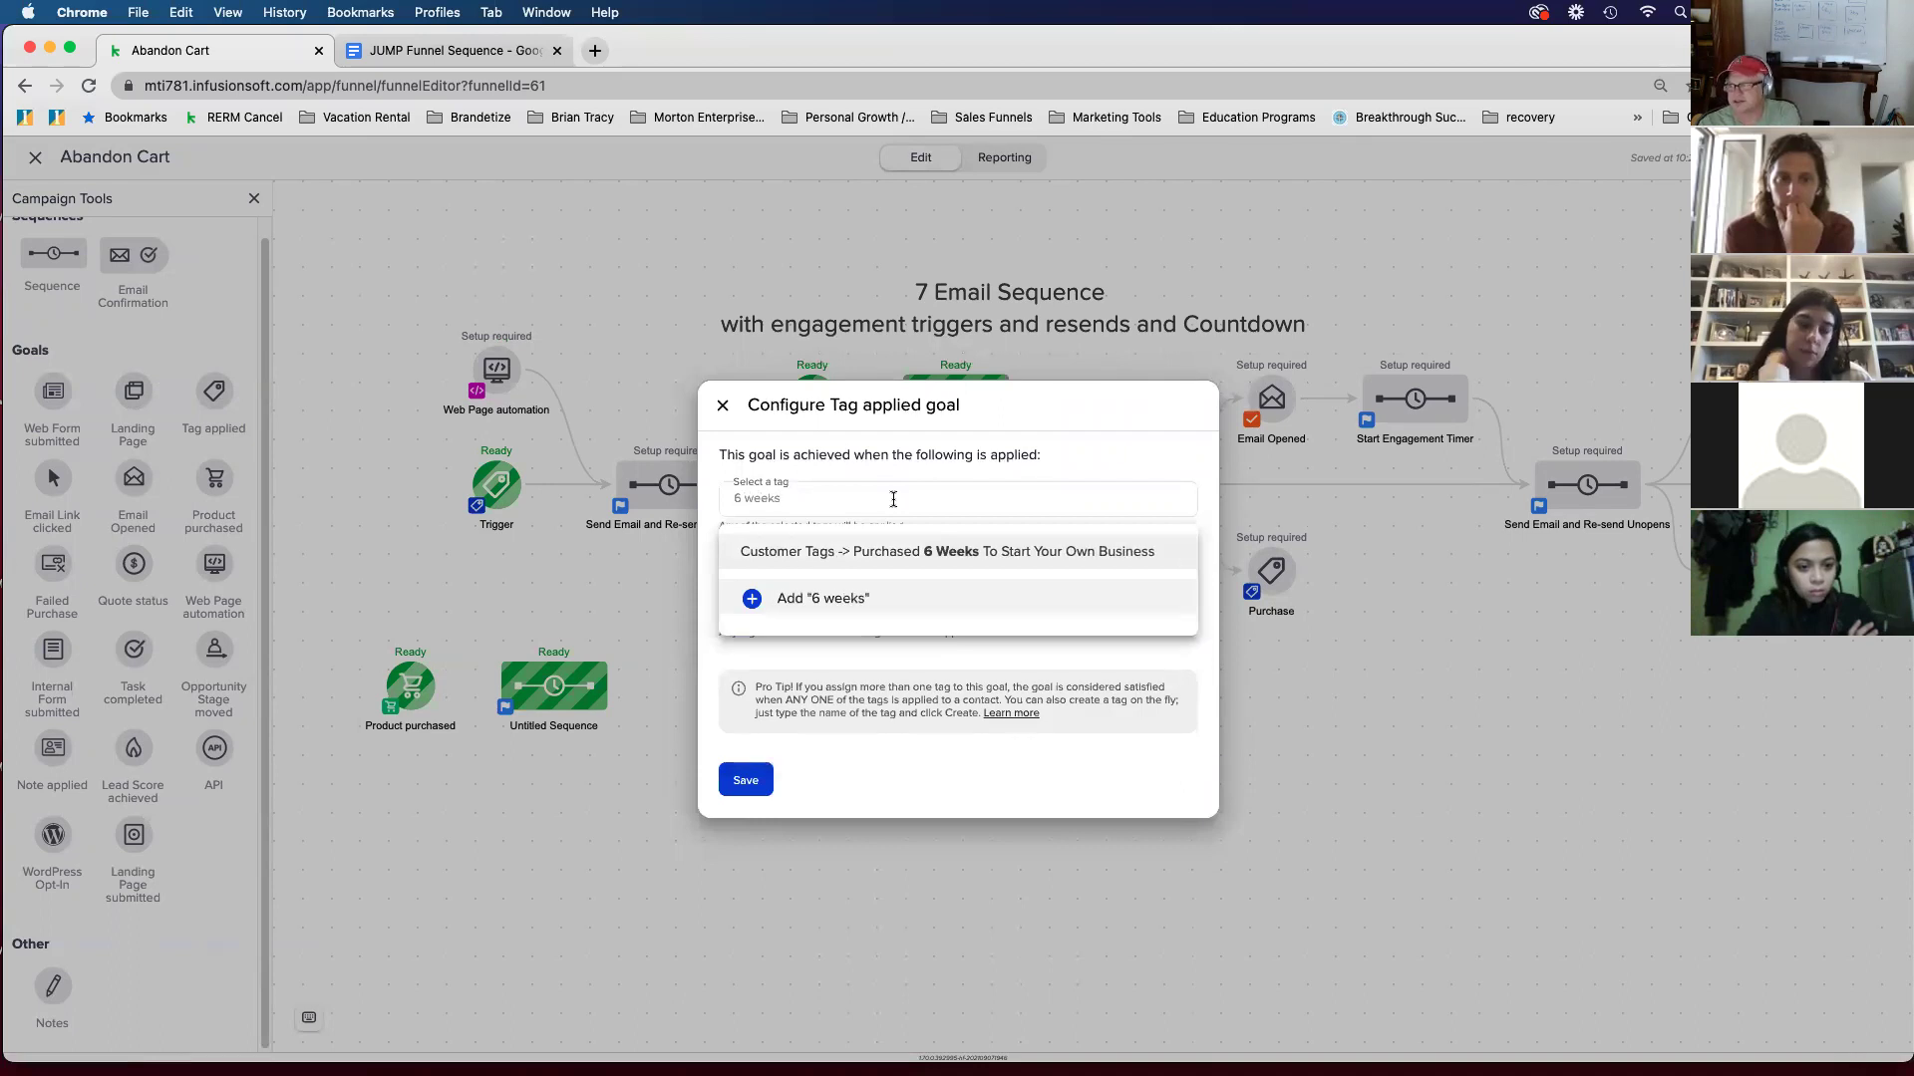
pyautogui.click(900, 551)
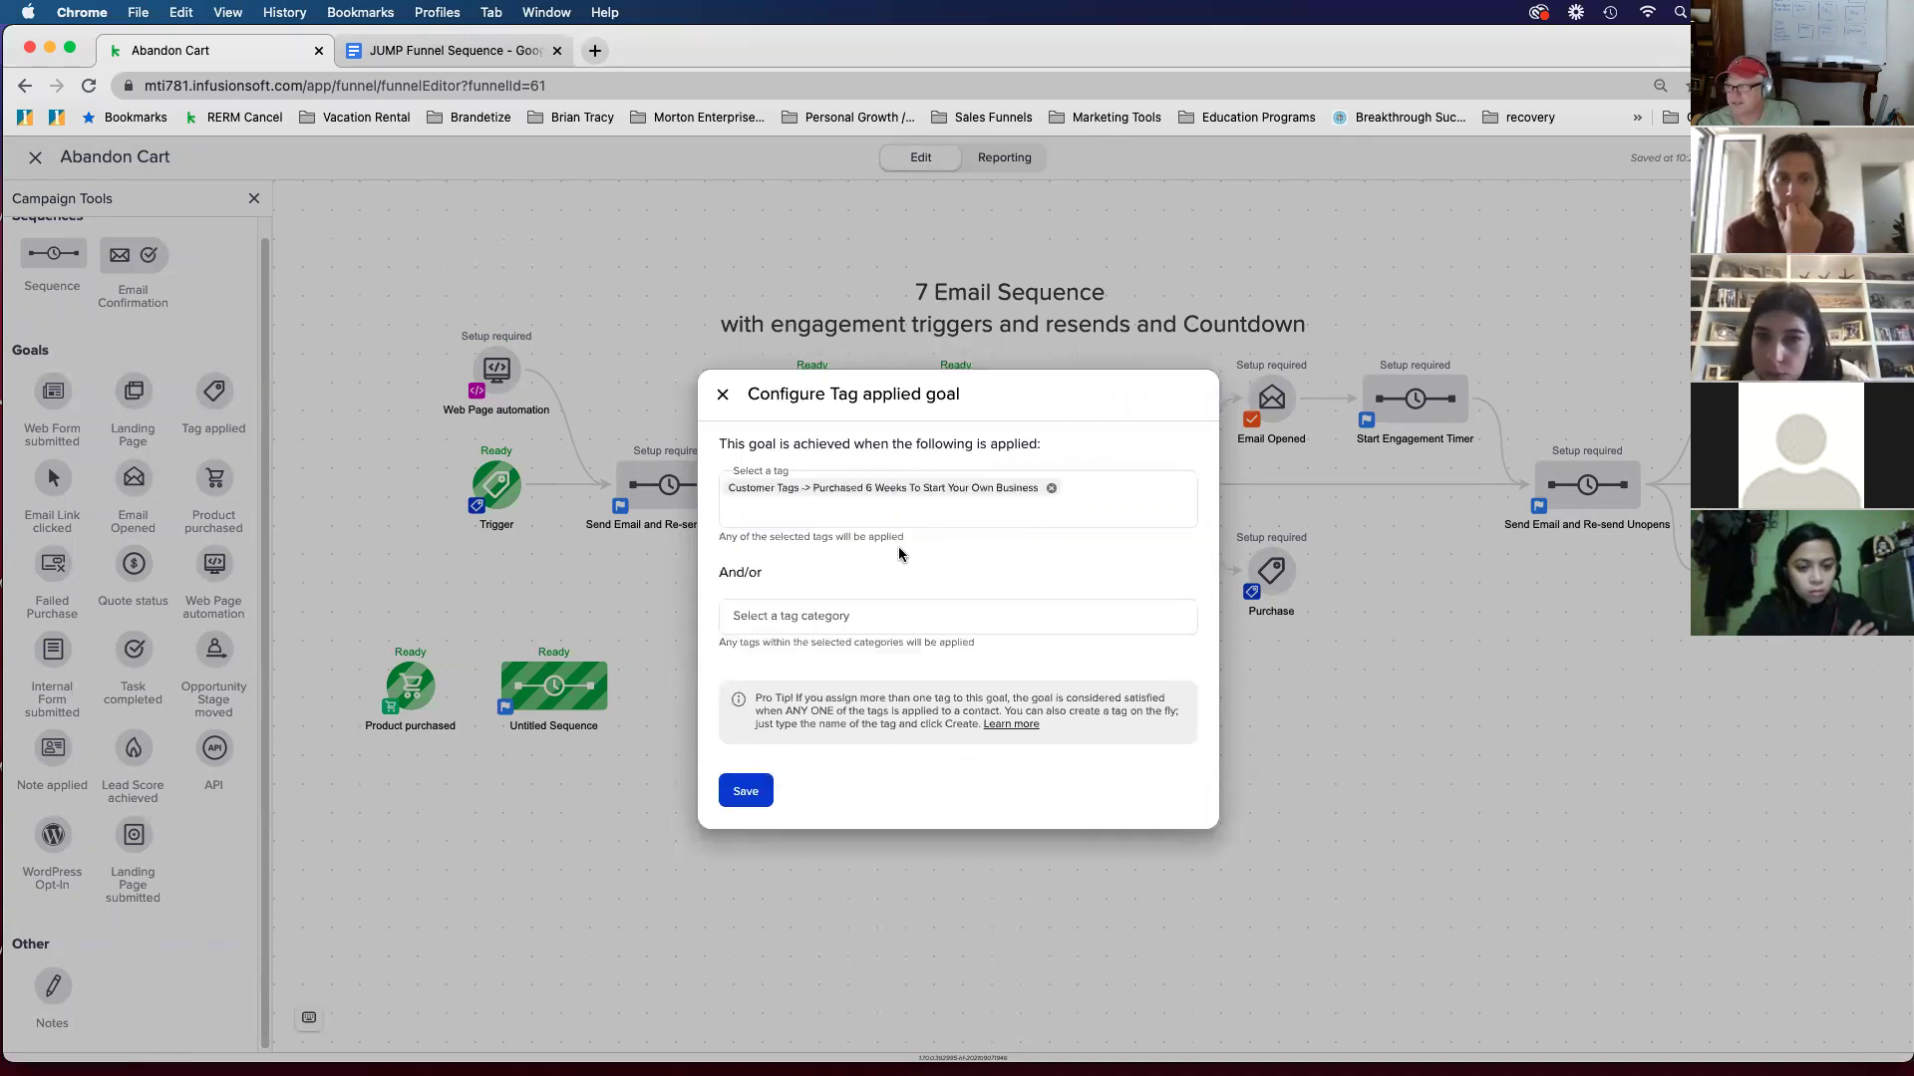
pyautogui.click(746, 791)
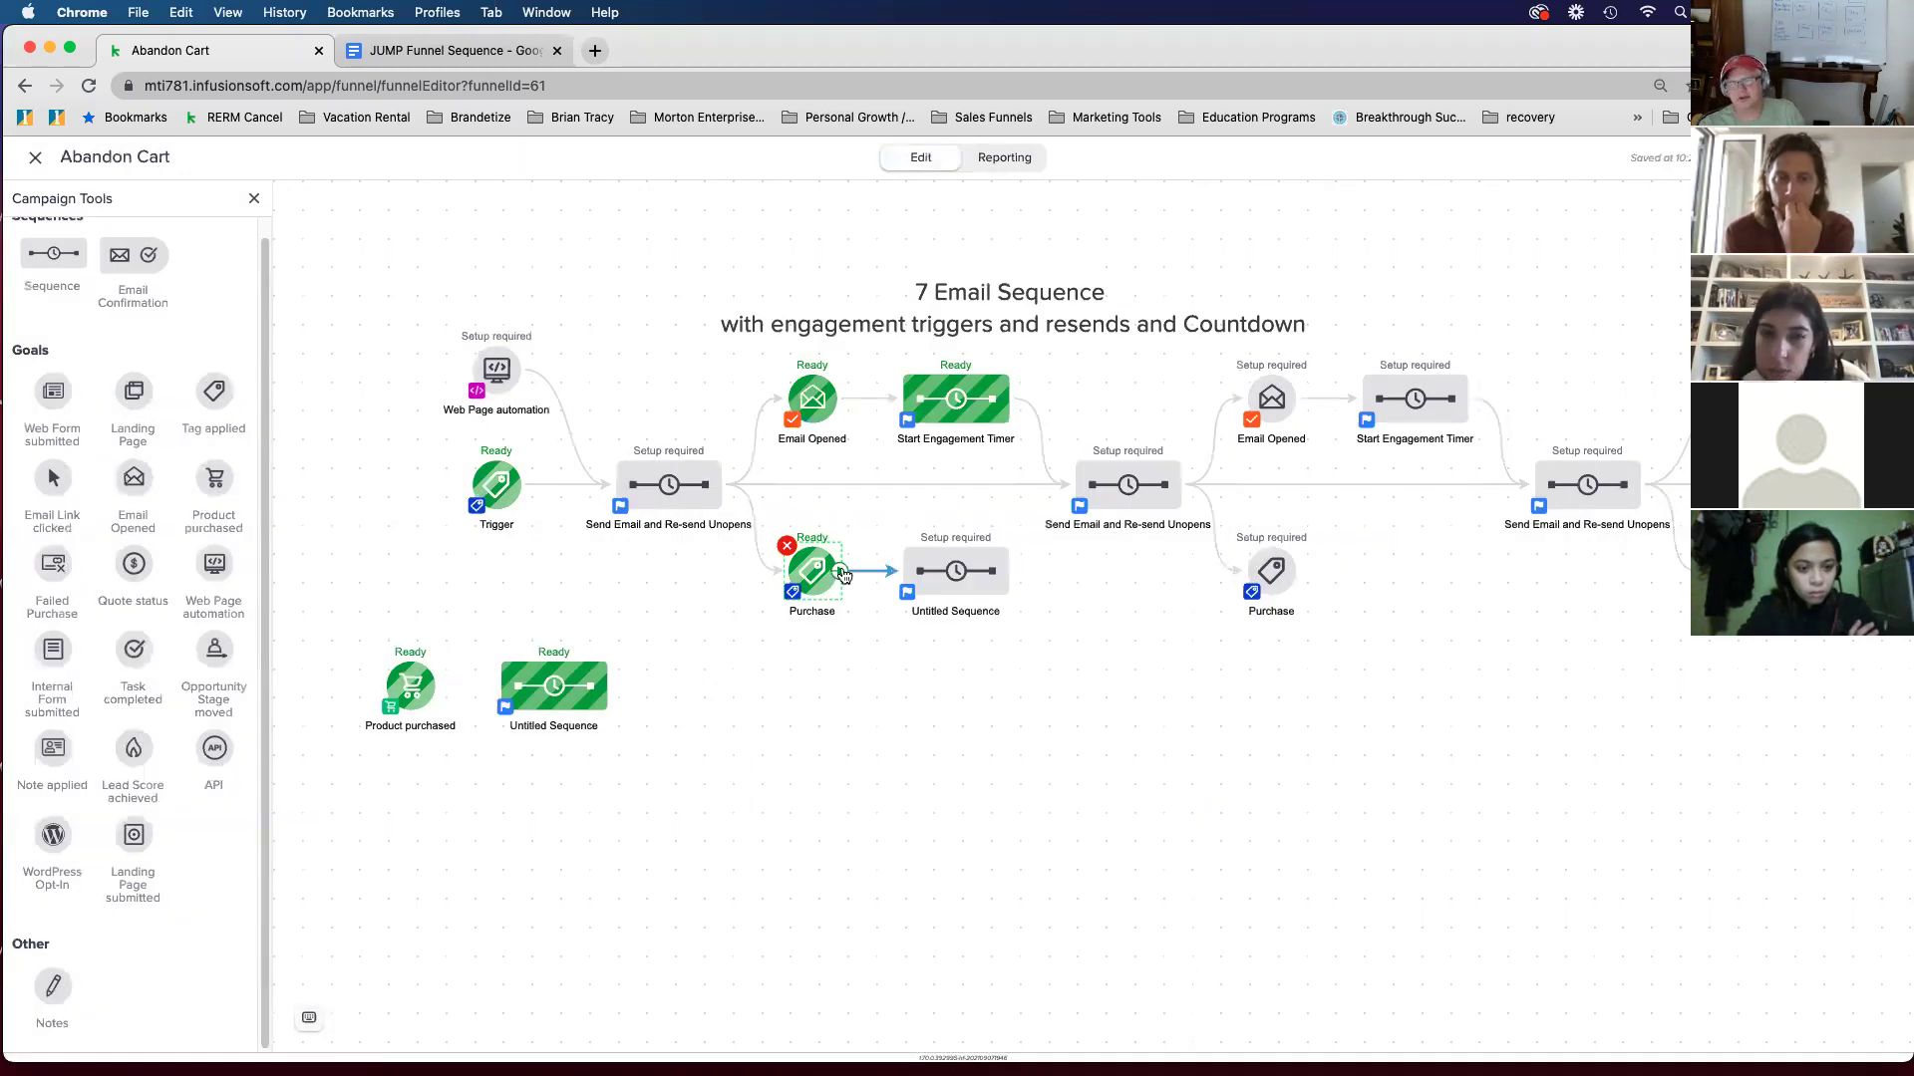
# Step: Delete the Untitled Sequence that follows the first Purchase goal
pyautogui.rightClick(947, 576)
pyautogui.click(1007, 726)
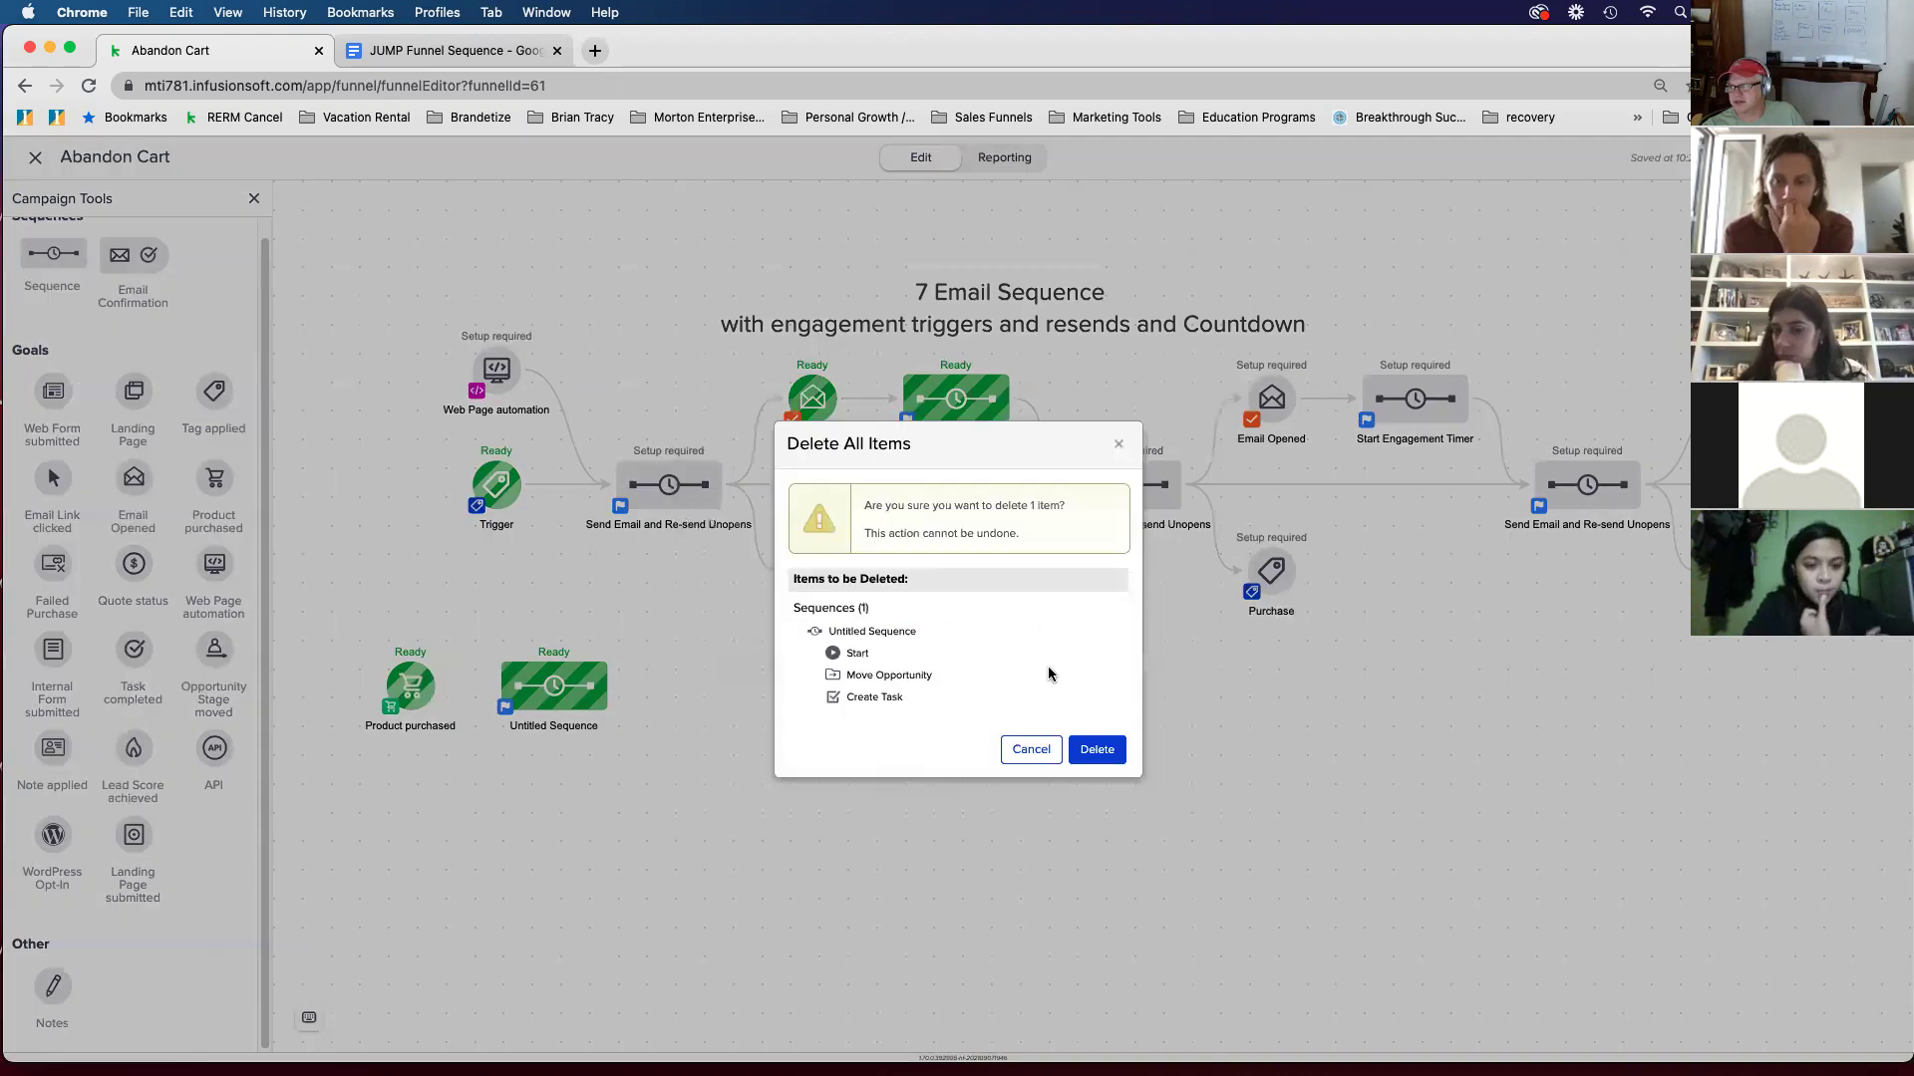
pyautogui.click(1091, 752)
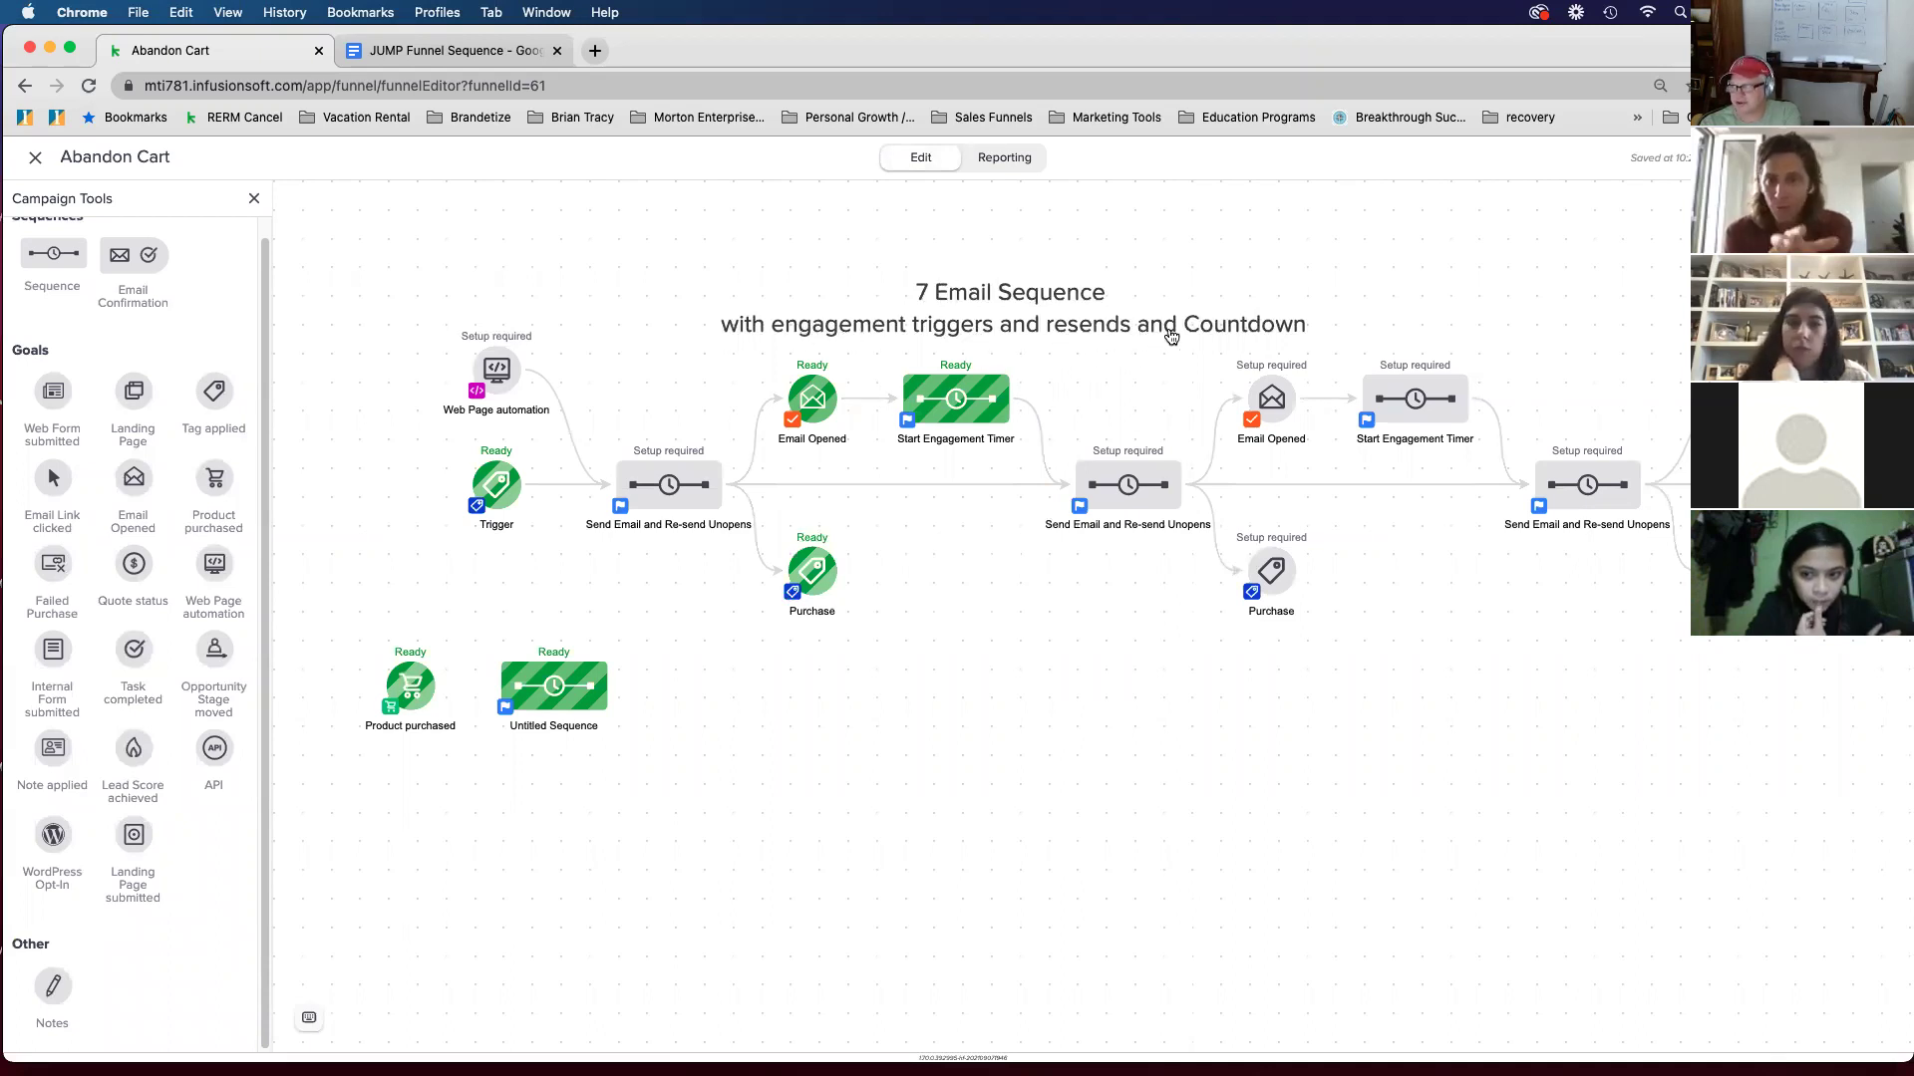
# Step: Delete the Email Opened goal, Start Engagement Timer, Purchase goal and Countdown sequence that follow the last Send Email and Re-send Unopens sequence
pyautogui.hscroll(5, 1491, 607)
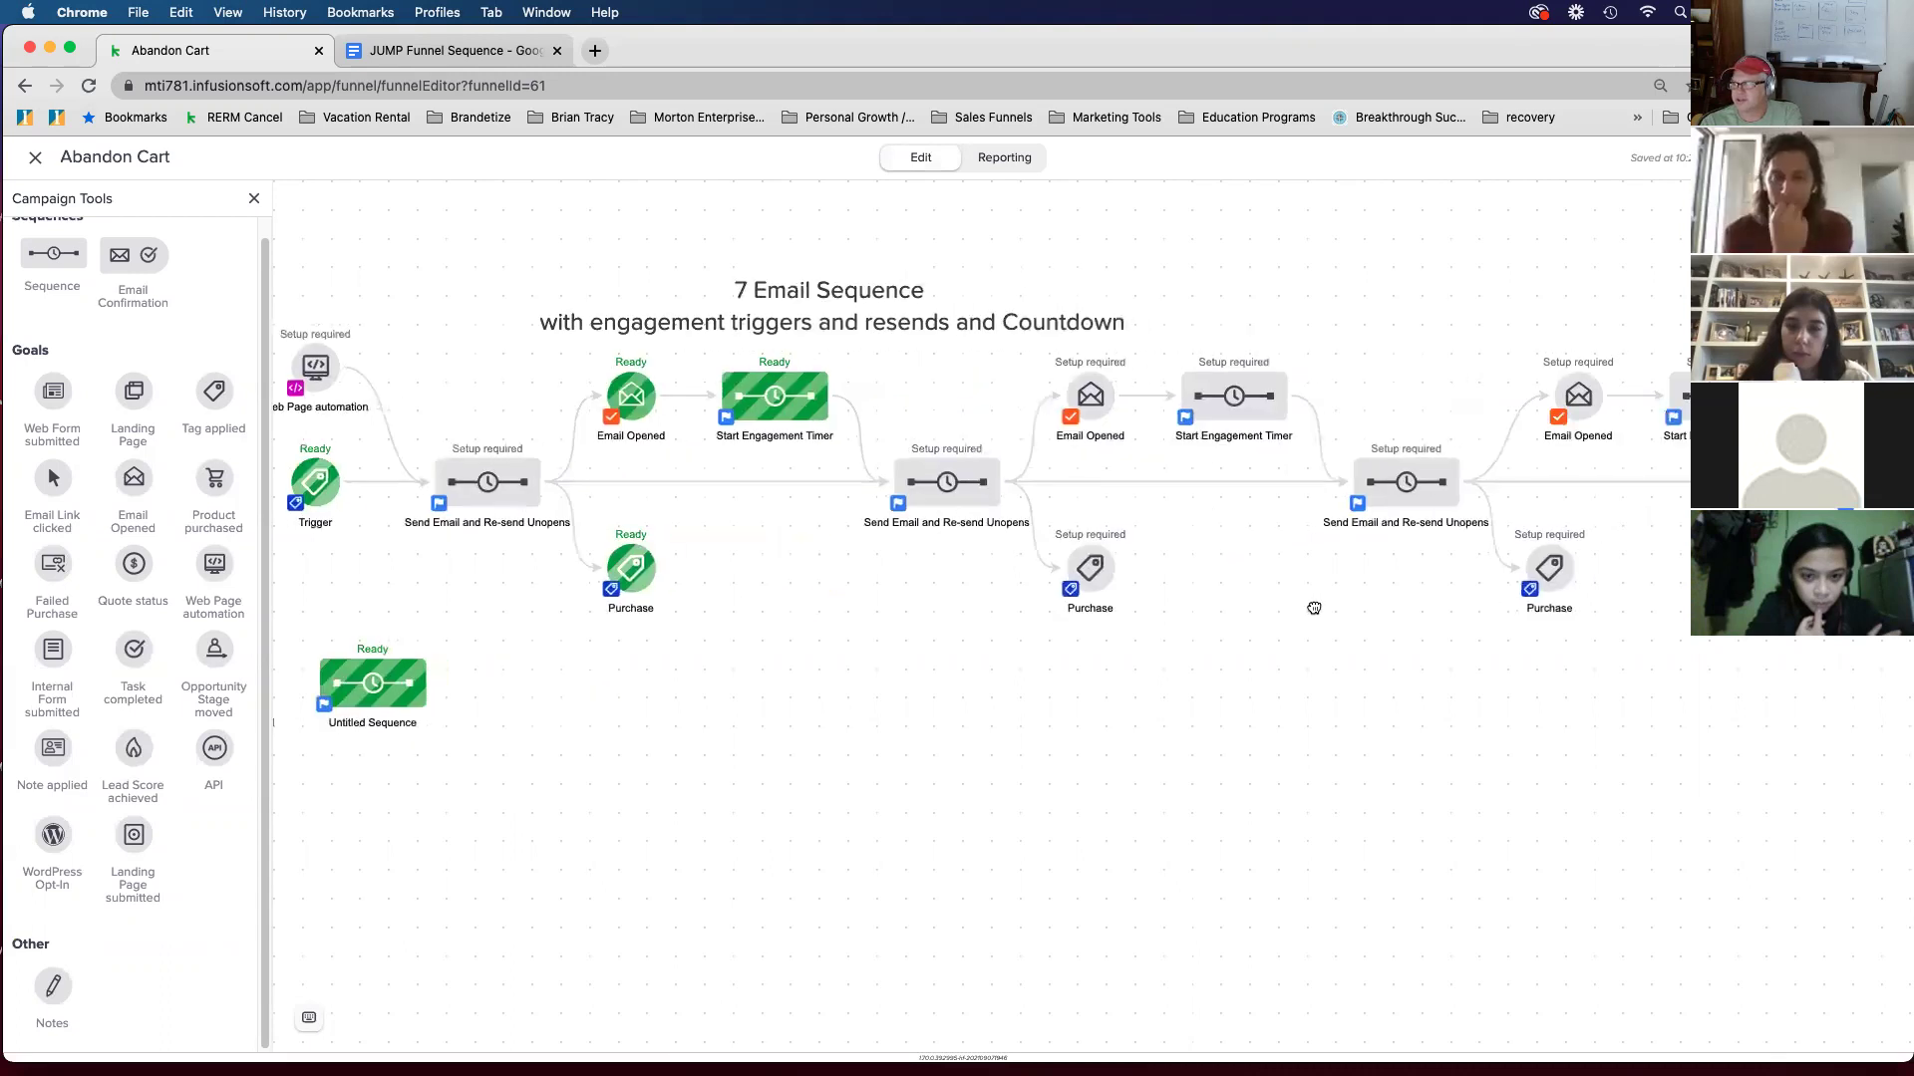
pyautogui.hscroll(-7, 519, 529)
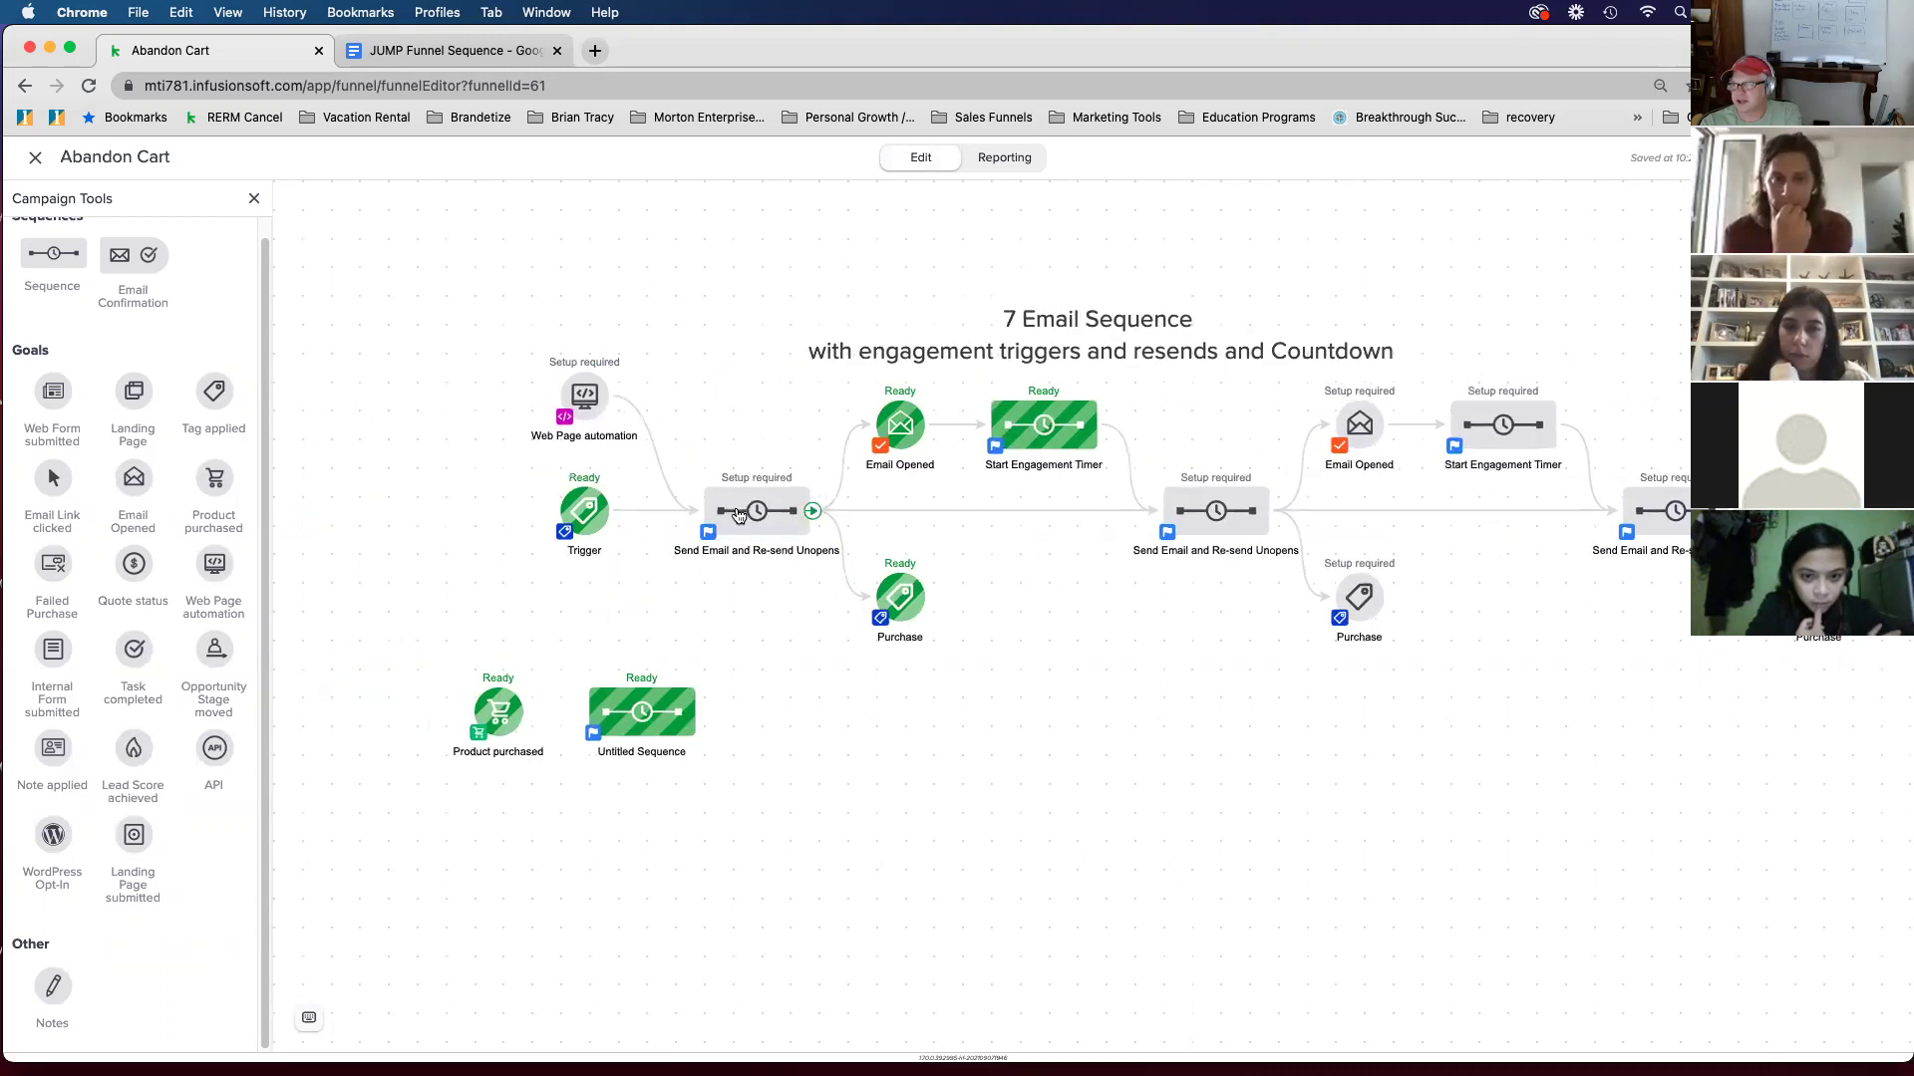
pyautogui.hscroll(15, 841, 548)
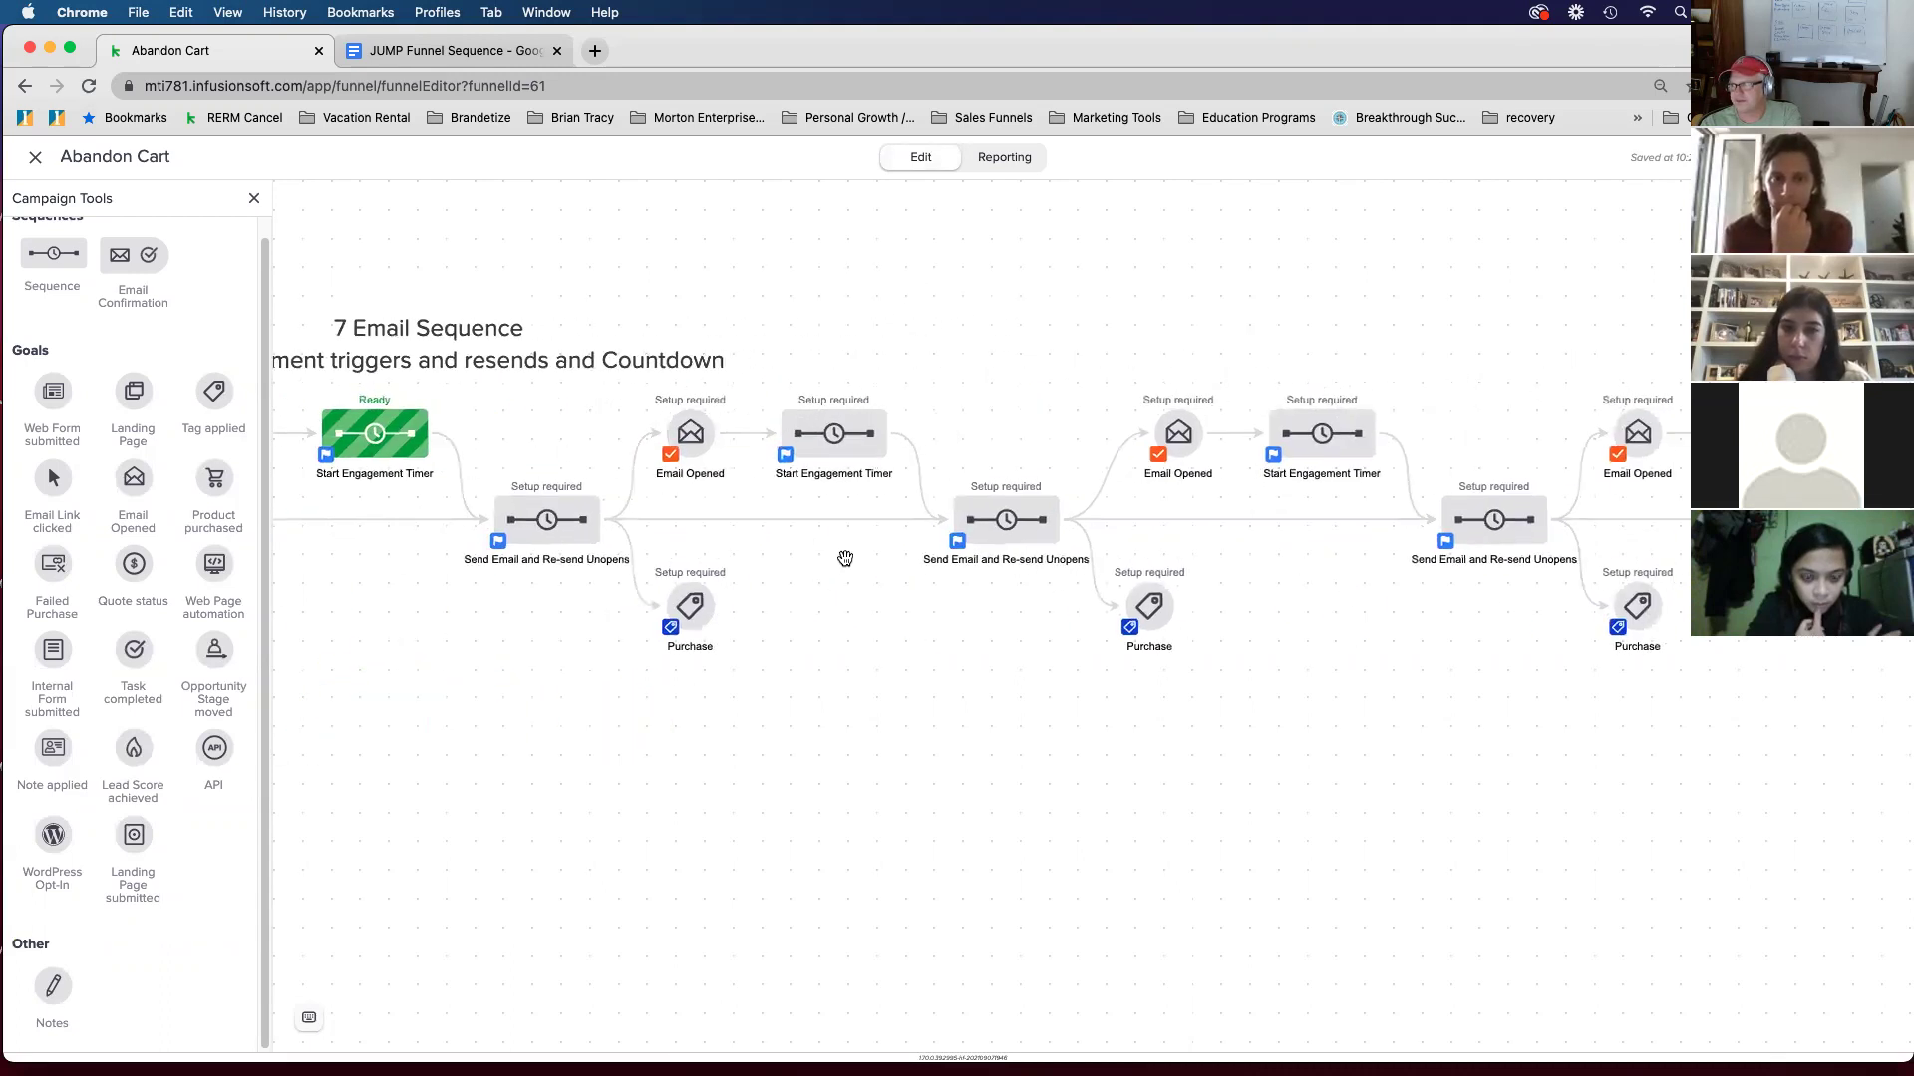
pyautogui.hscroll(3, 1369, 568)
pyautogui.moveTo(1382, 612); pyautogui.dragTo(811, 637)
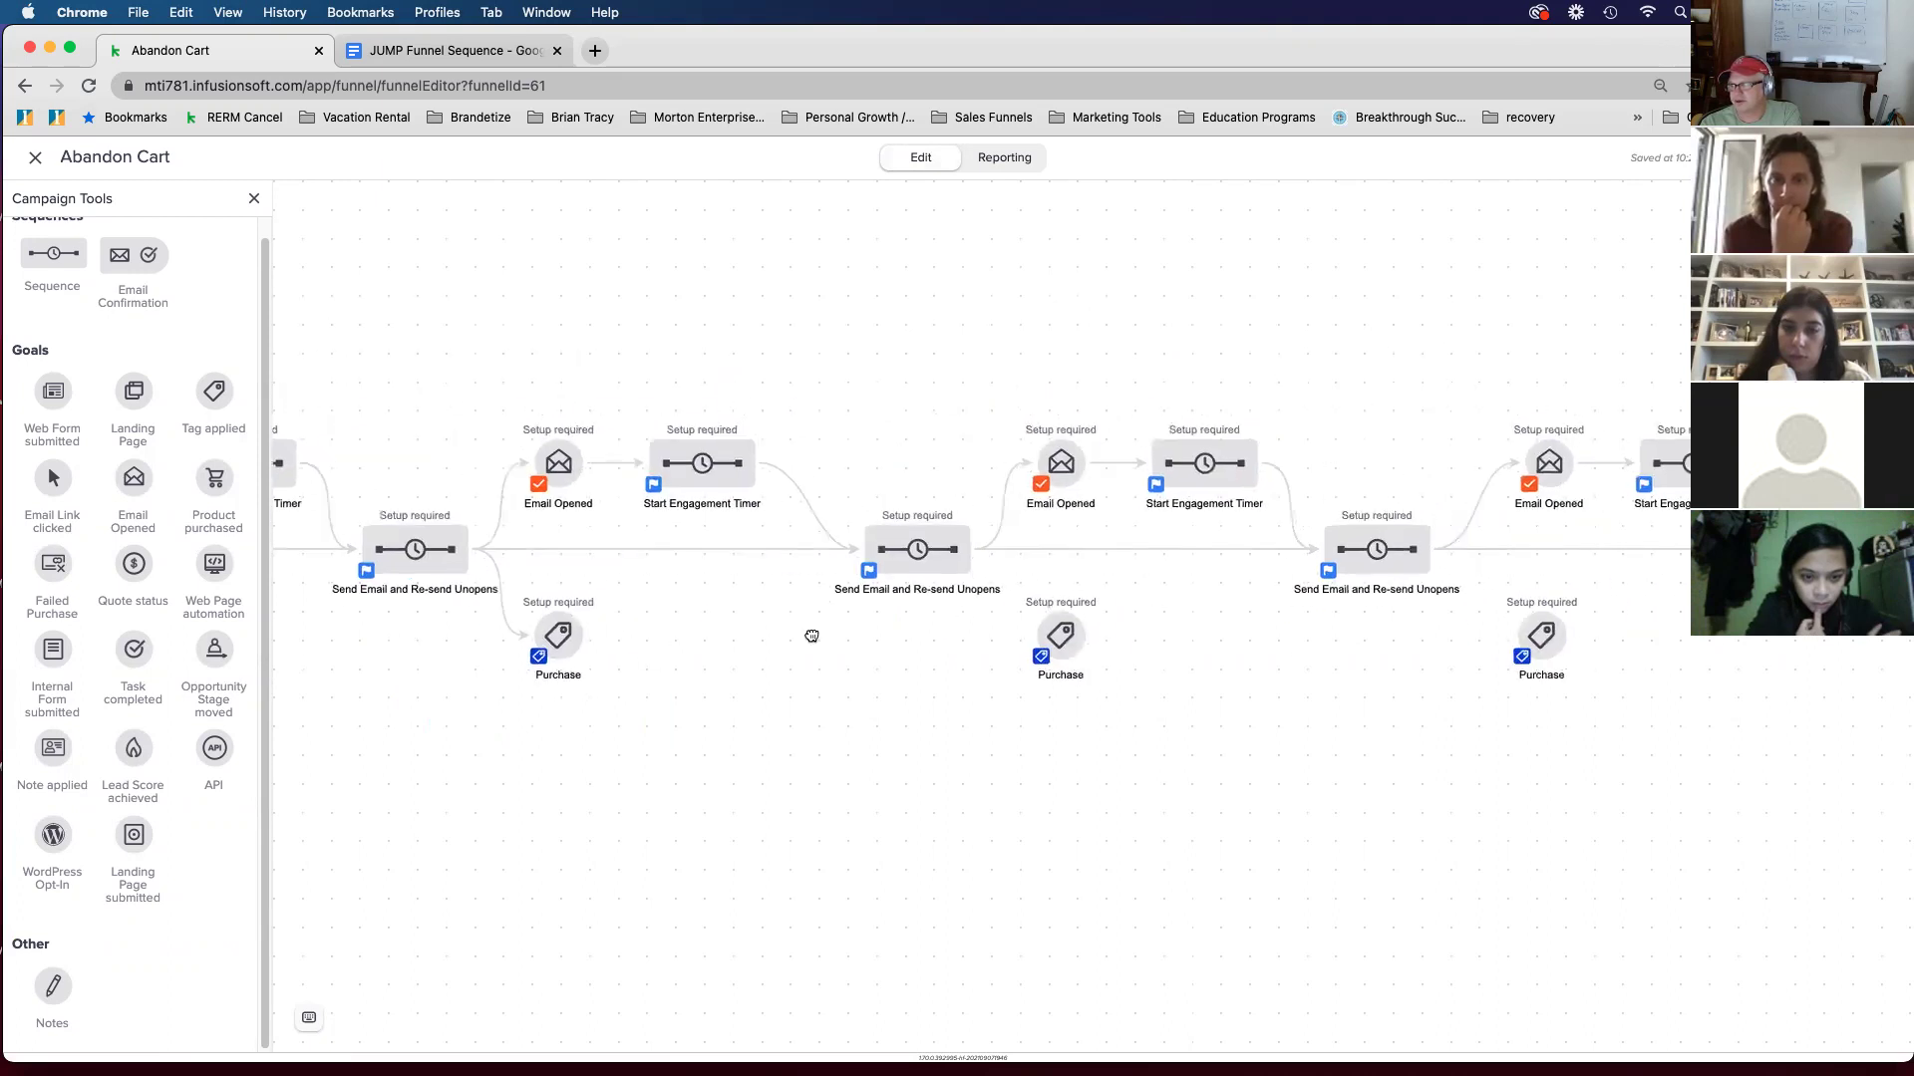
pyautogui.moveTo(1316, 626); pyautogui.dragTo(606, 676)
pyautogui.moveTo(1088, 678); pyautogui.dragTo(630, 682)
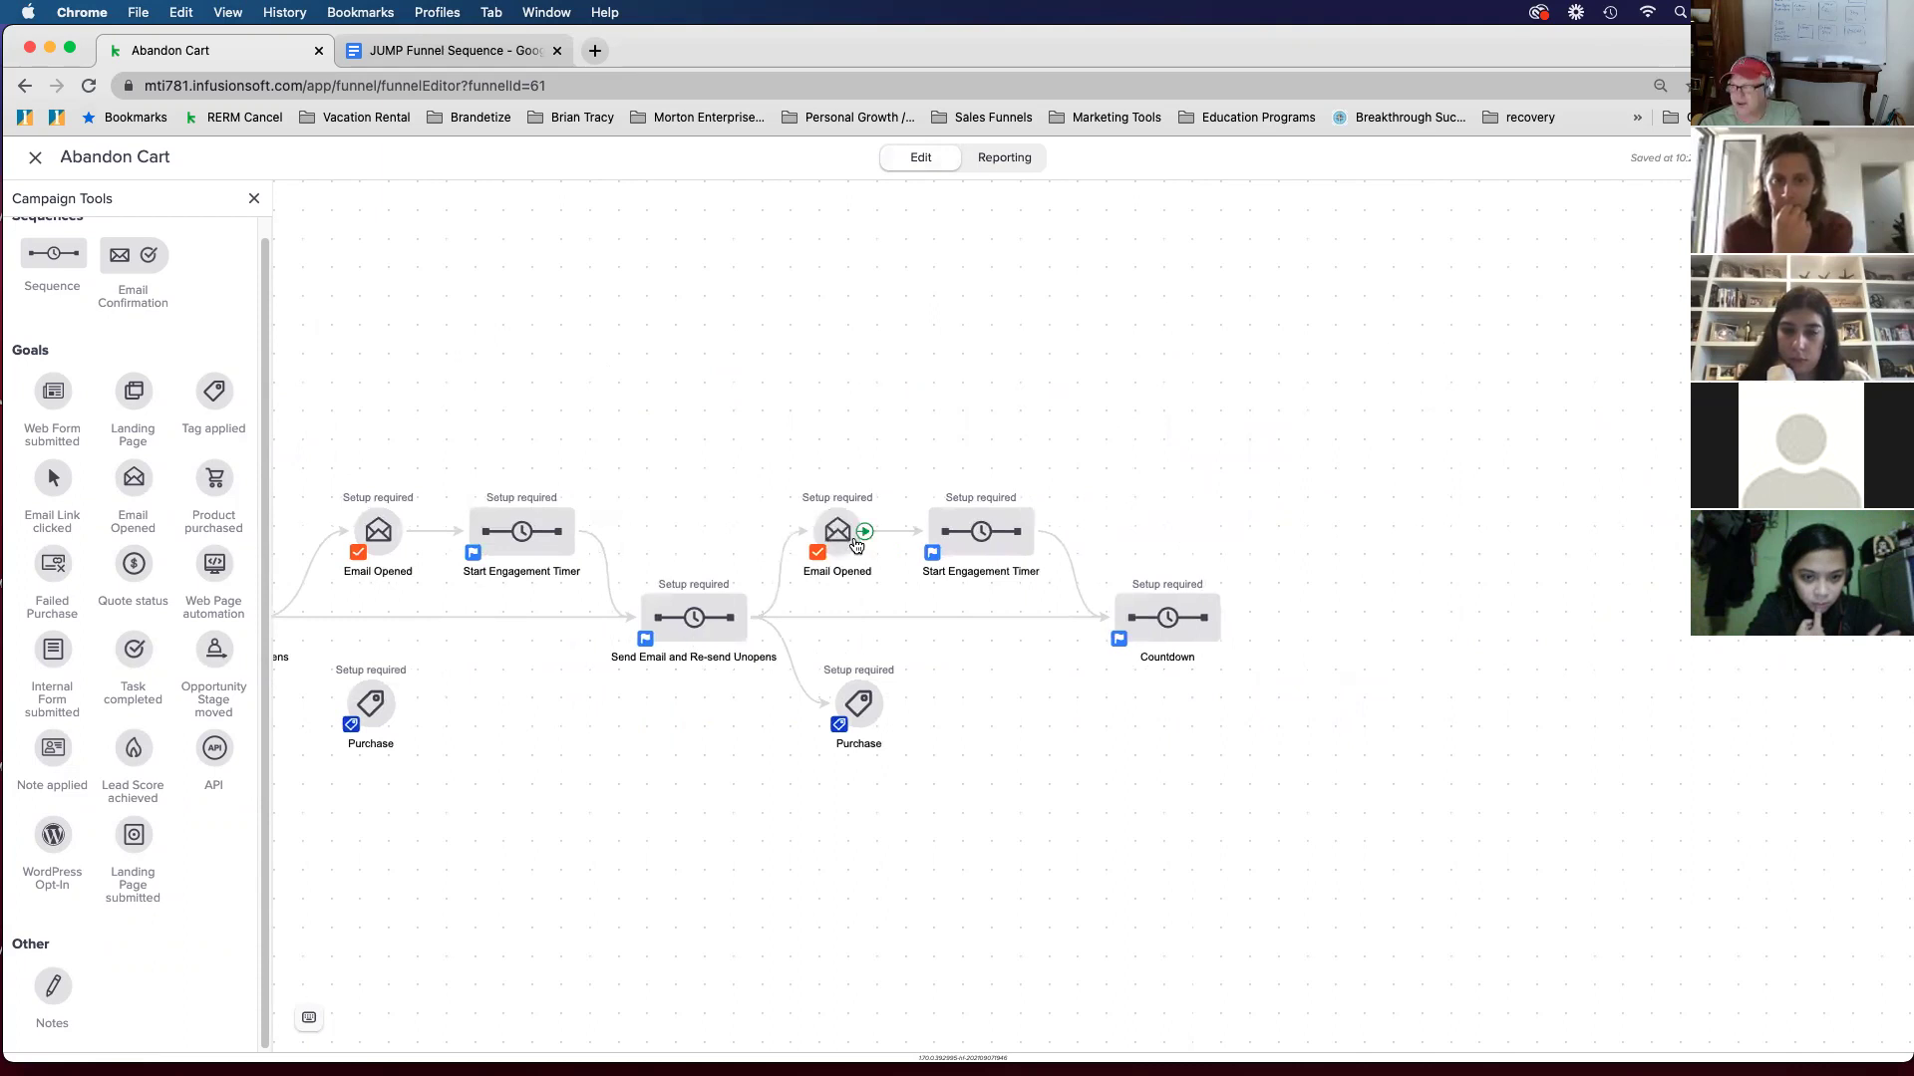
pyautogui.click(836, 535)
pyautogui.keyDown('shift'); pyautogui.click(981, 531); pyautogui.keyUp('shift')
pyautogui.keyDown('shift'); pyautogui.click(1149, 605); pyautogui.keyUp('shift')
pyautogui.keyDown('shift'); pyautogui.click(852, 717); pyautogui.keyUp('shift')
pyautogui.rightClick(997, 539)
pyautogui.click(1040, 630)
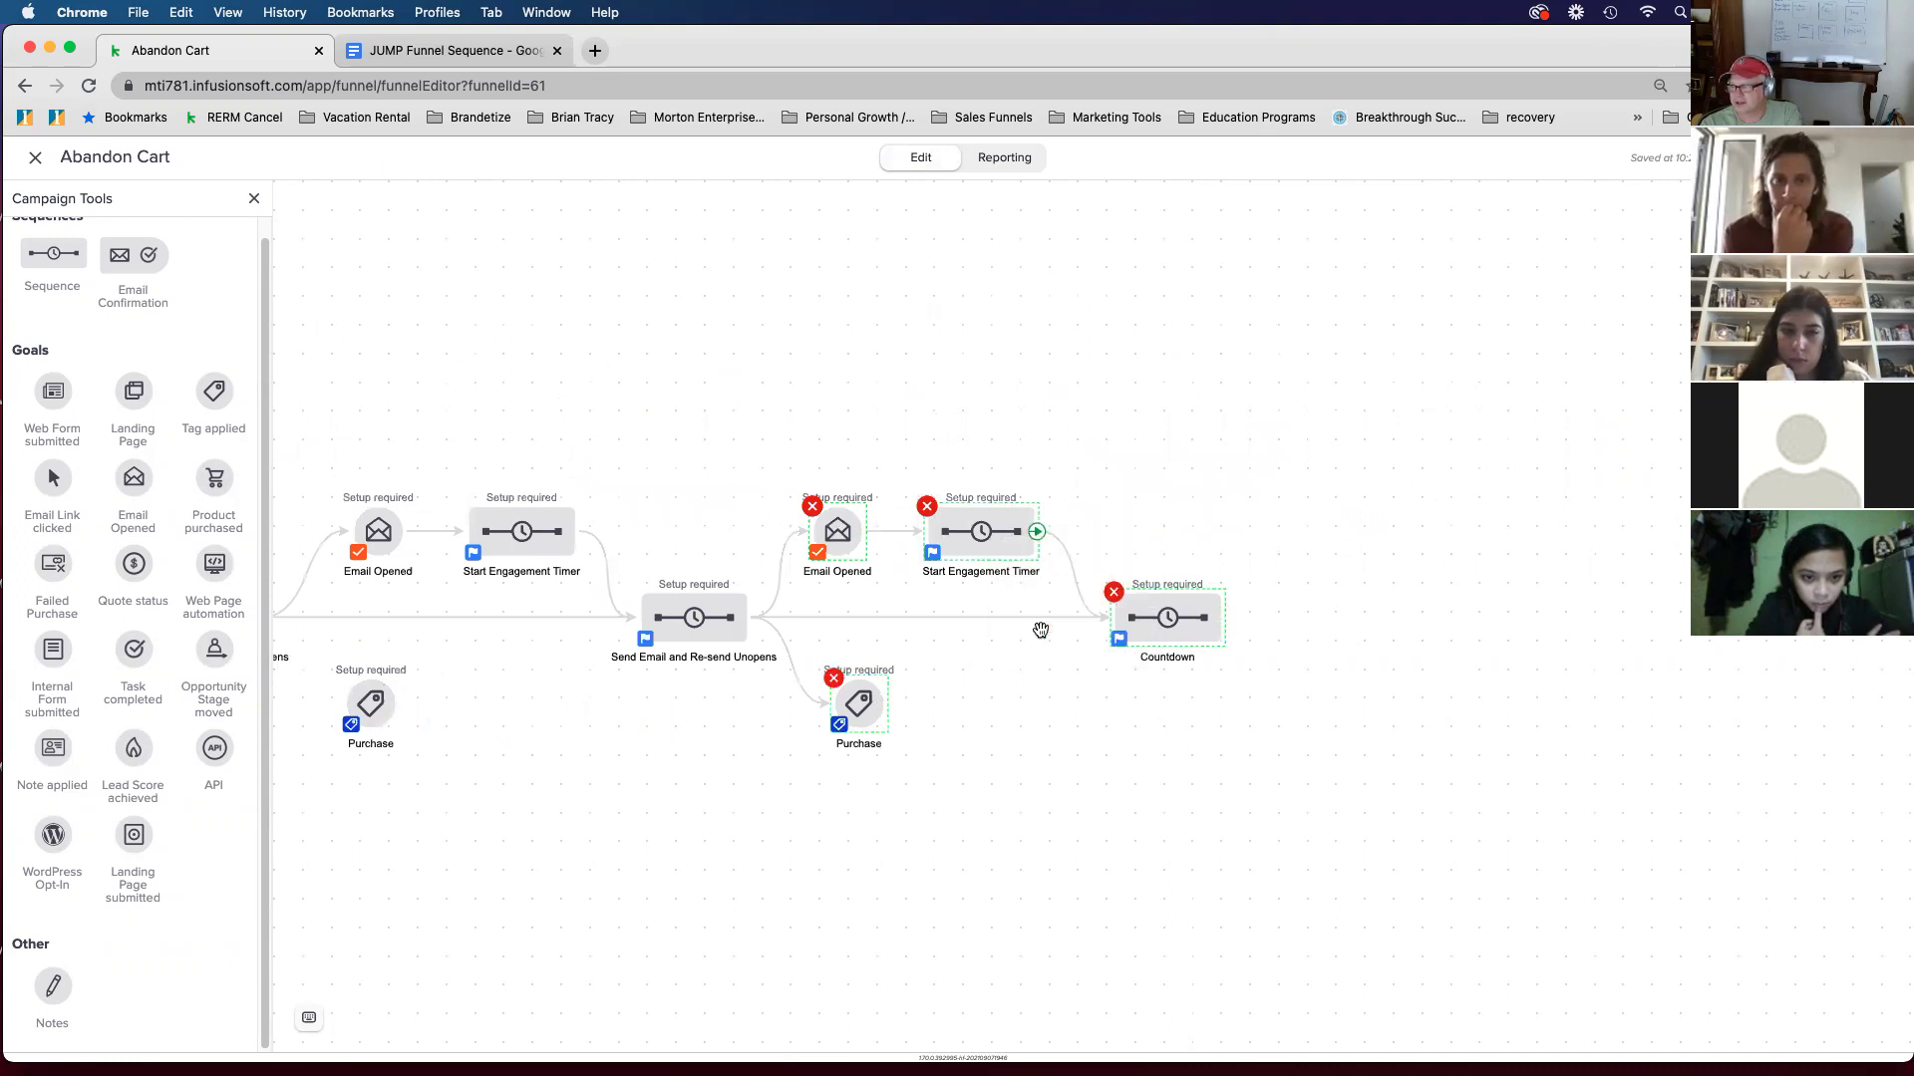
pyautogui.click(1098, 777)
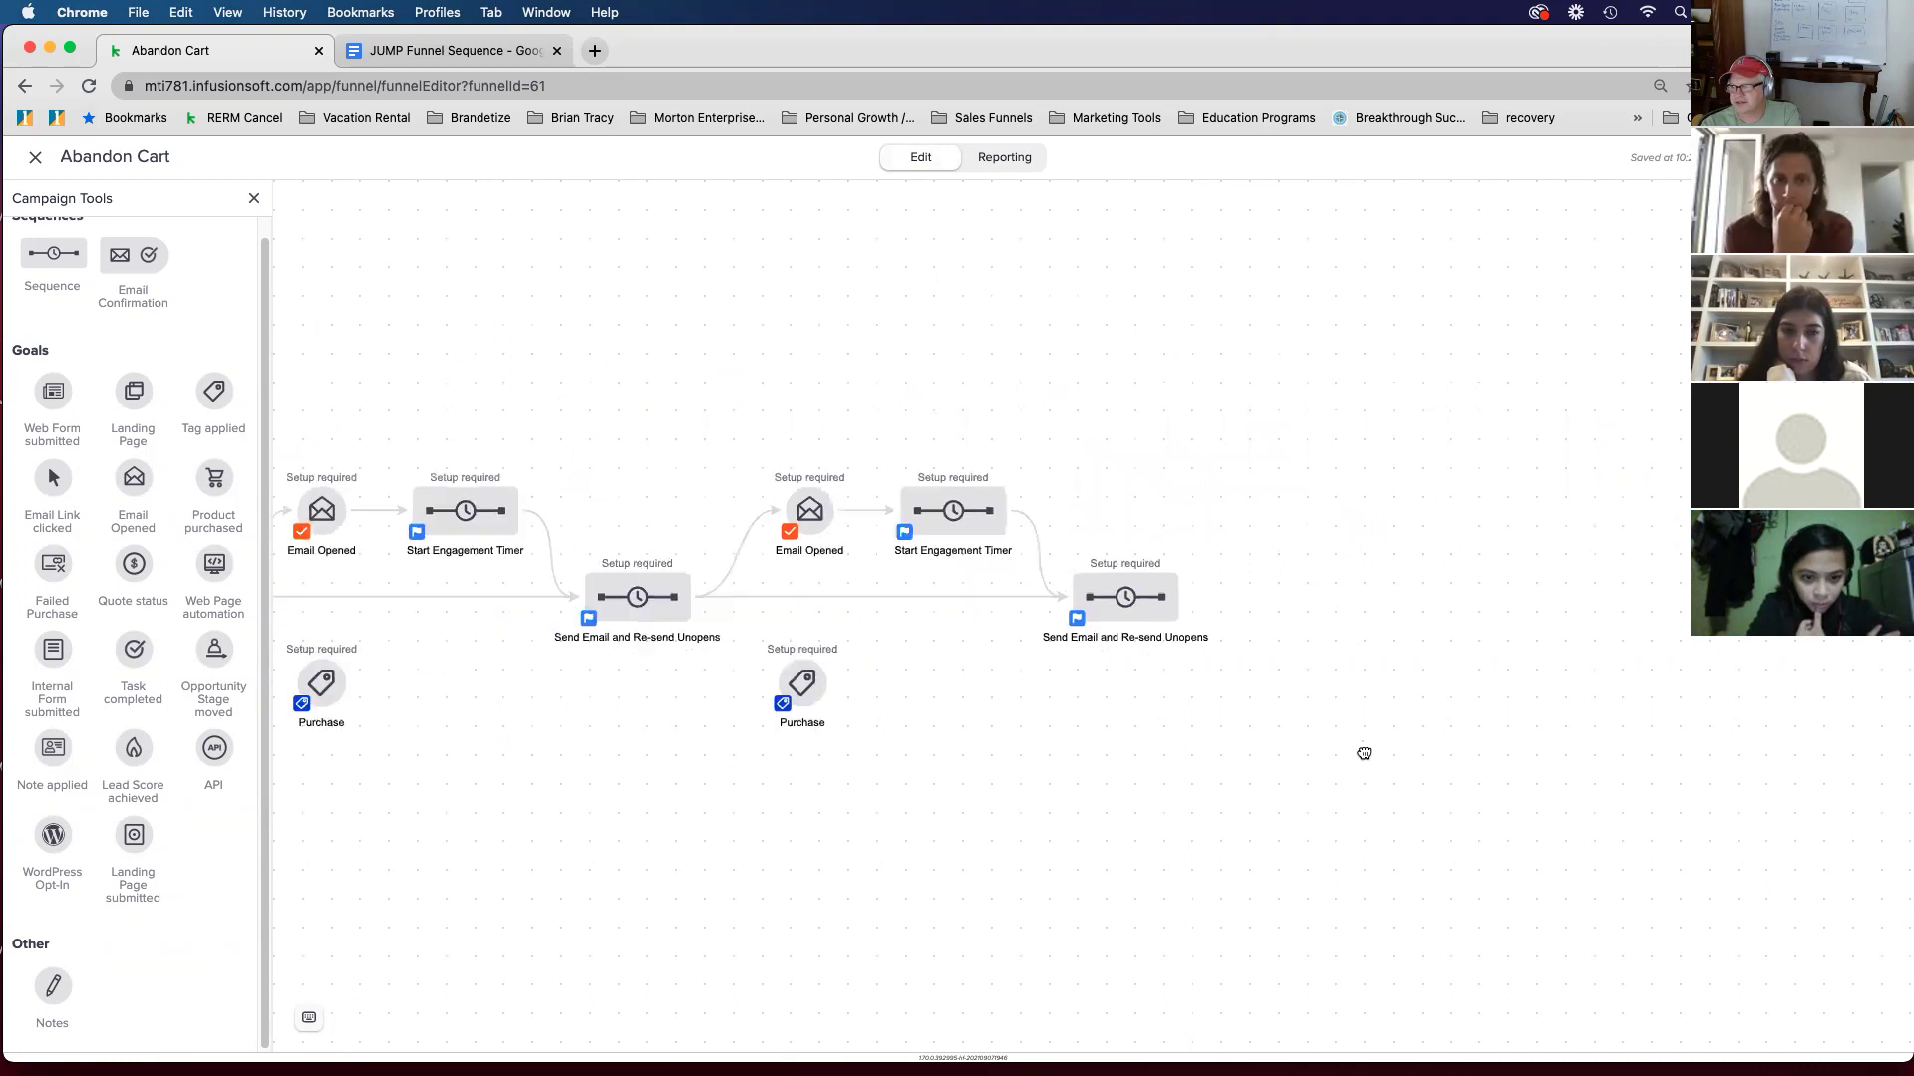
# Step: Rename the last Send Email and Re-send Unopens sequence to "done" and dismiss the Slack helper tool request
pyautogui.doubleClick(1176, 632)
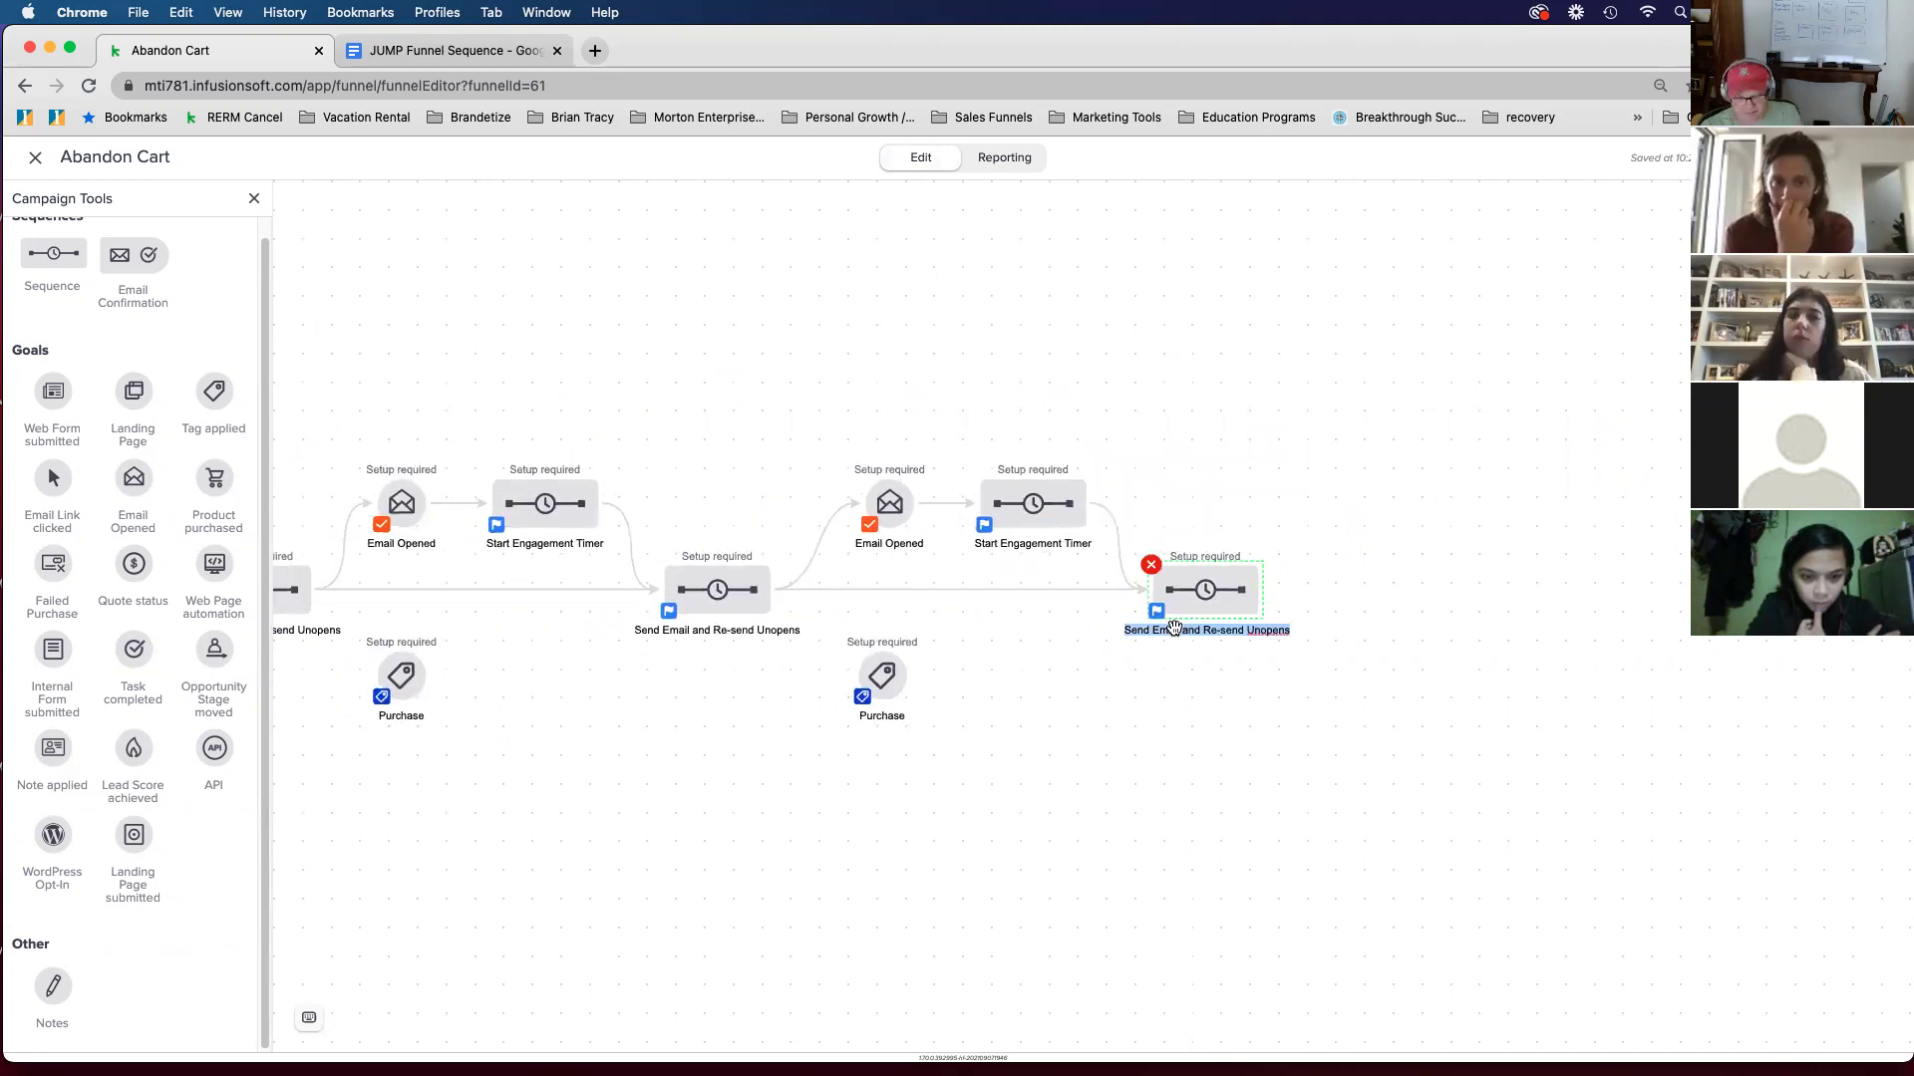
pyautogui.write('dore')
pyautogui.click(1136, 678)
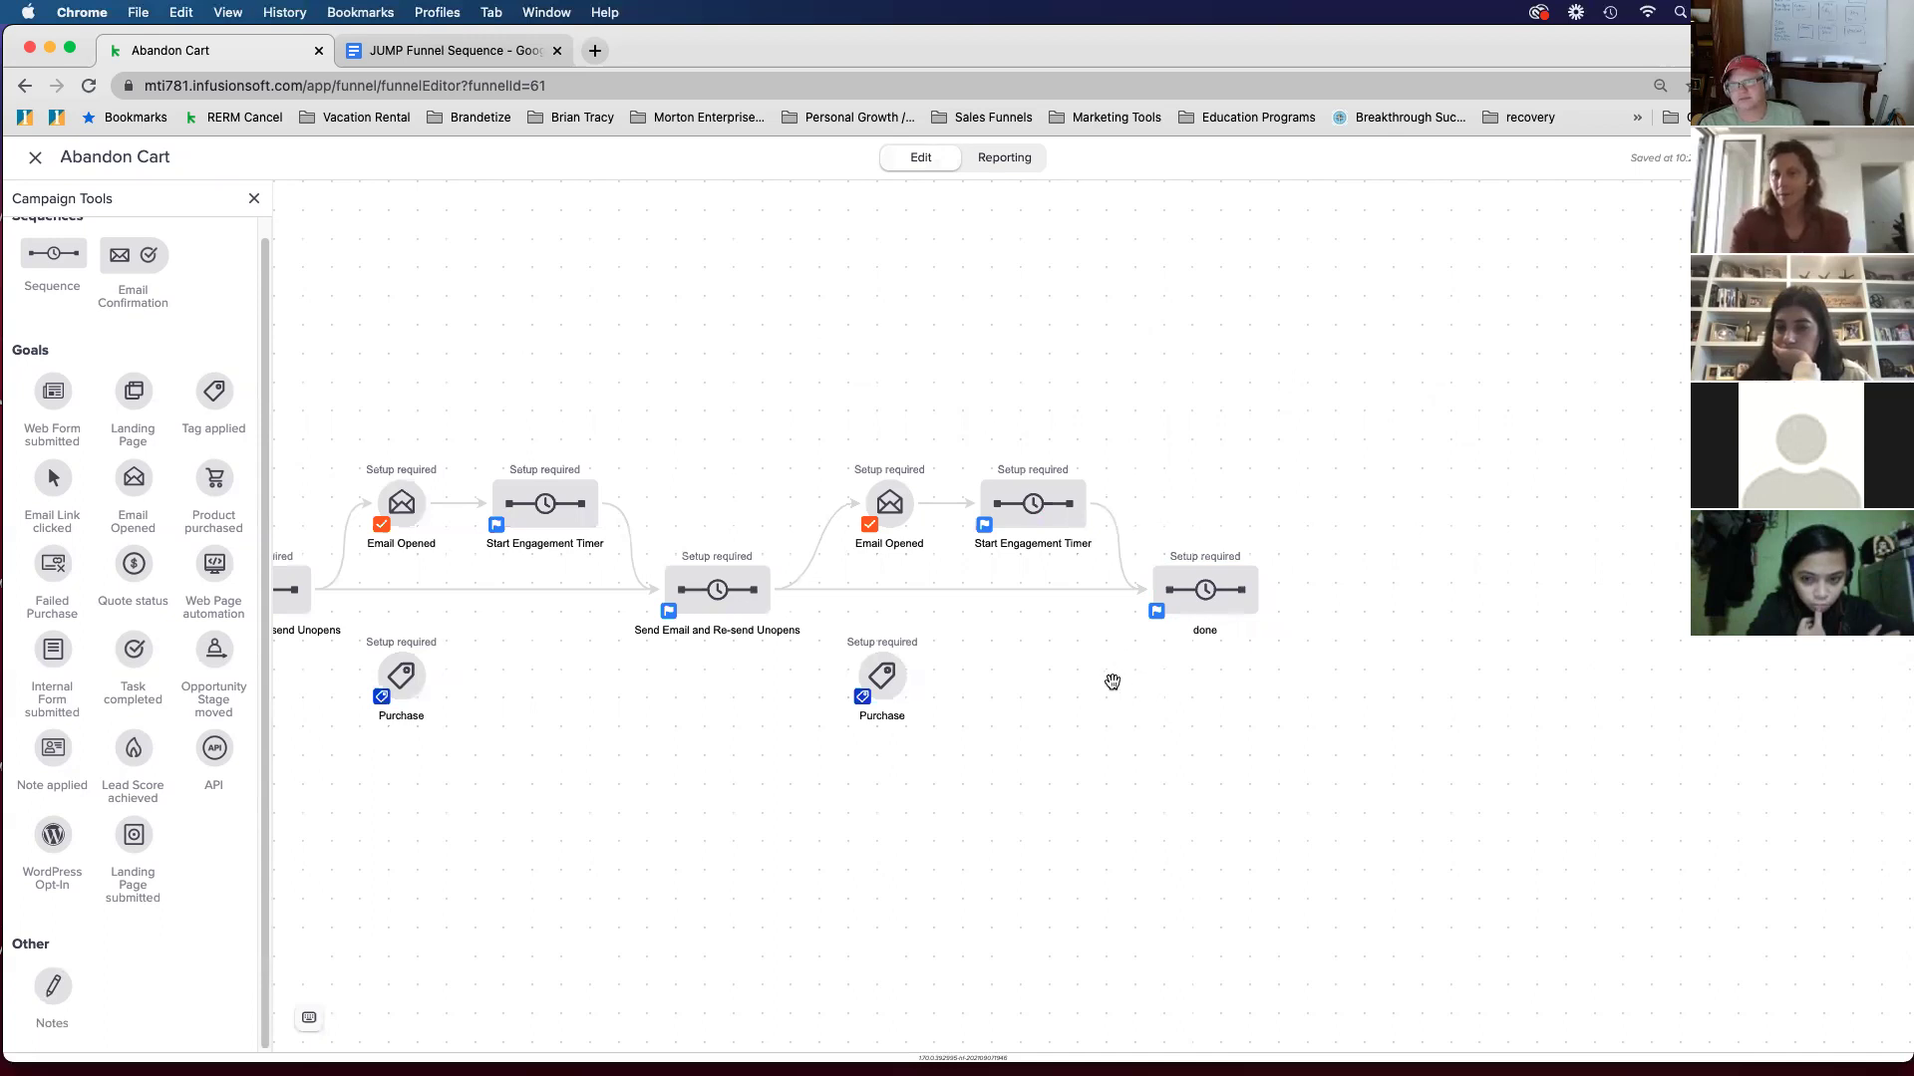
pyautogui.moveTo(1093, 694); pyautogui.dragTo(918, 685)
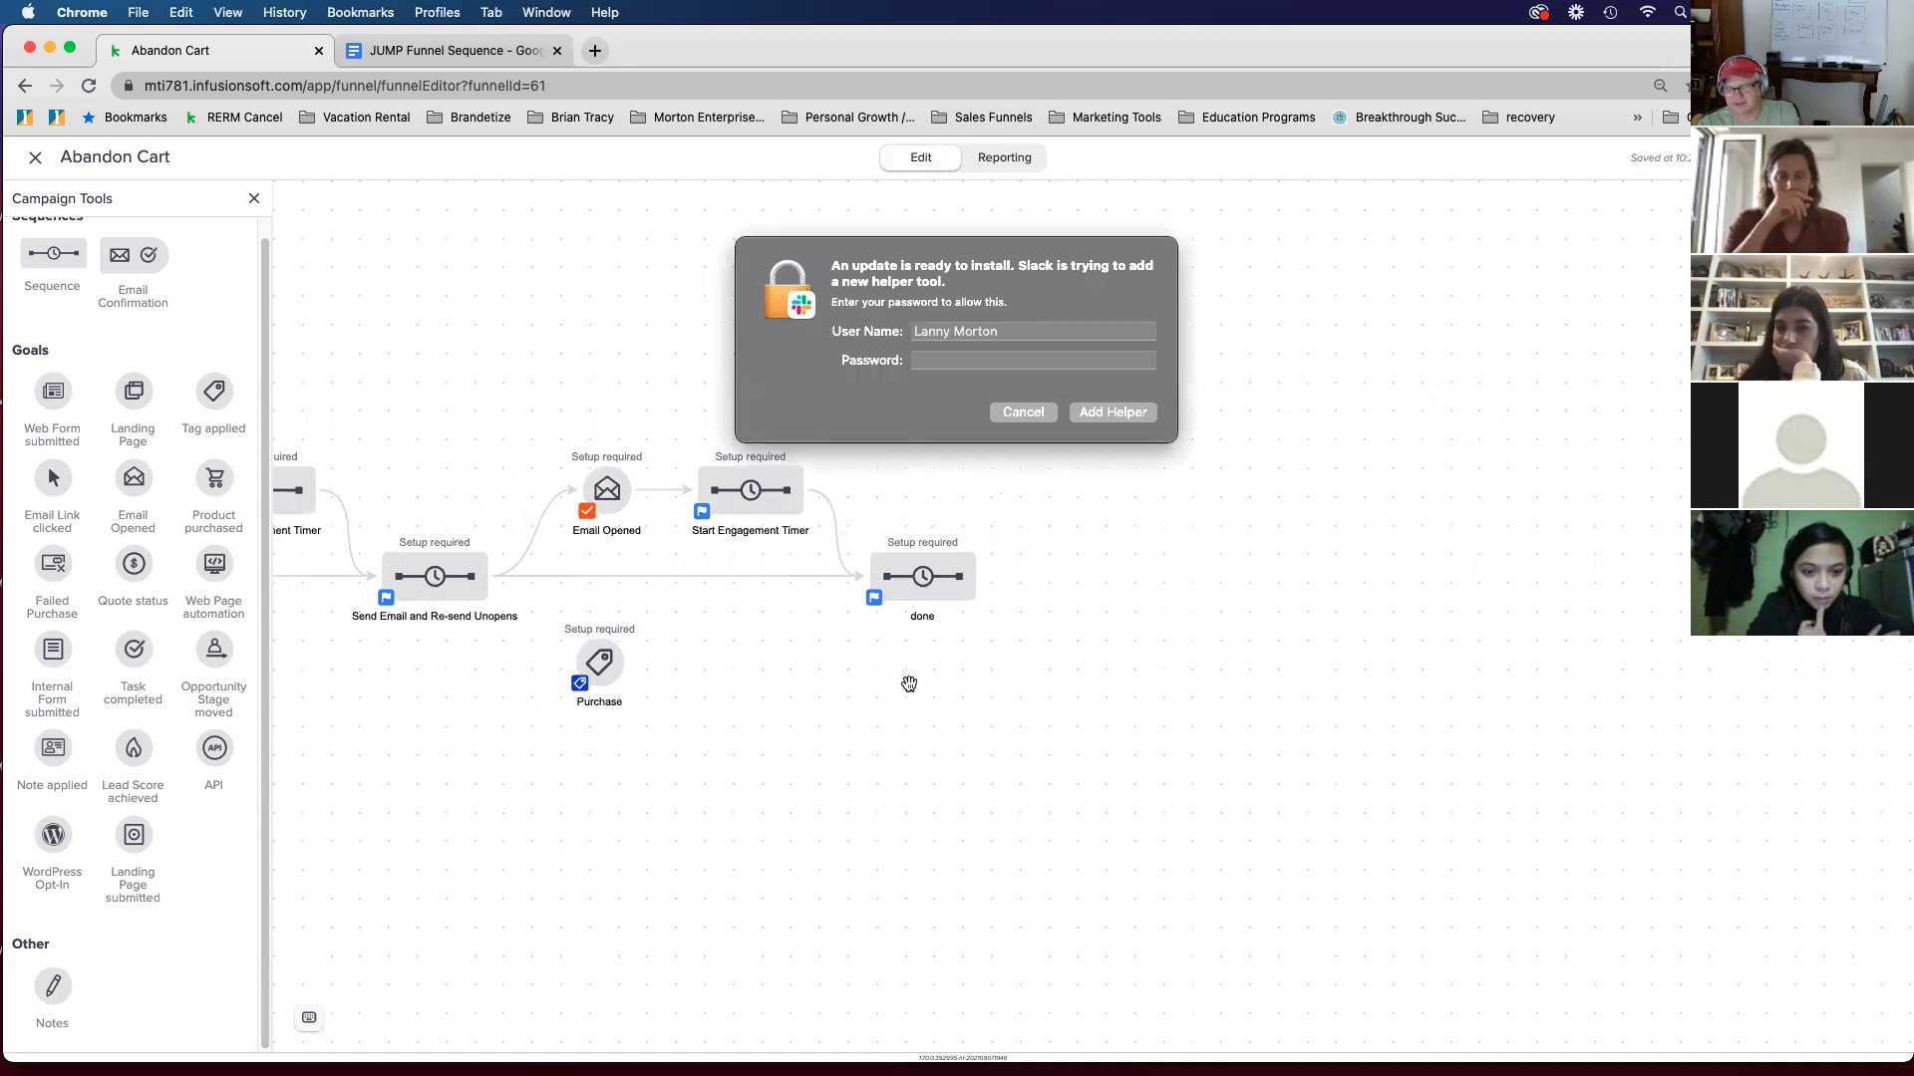
pyautogui.click(1021, 413)
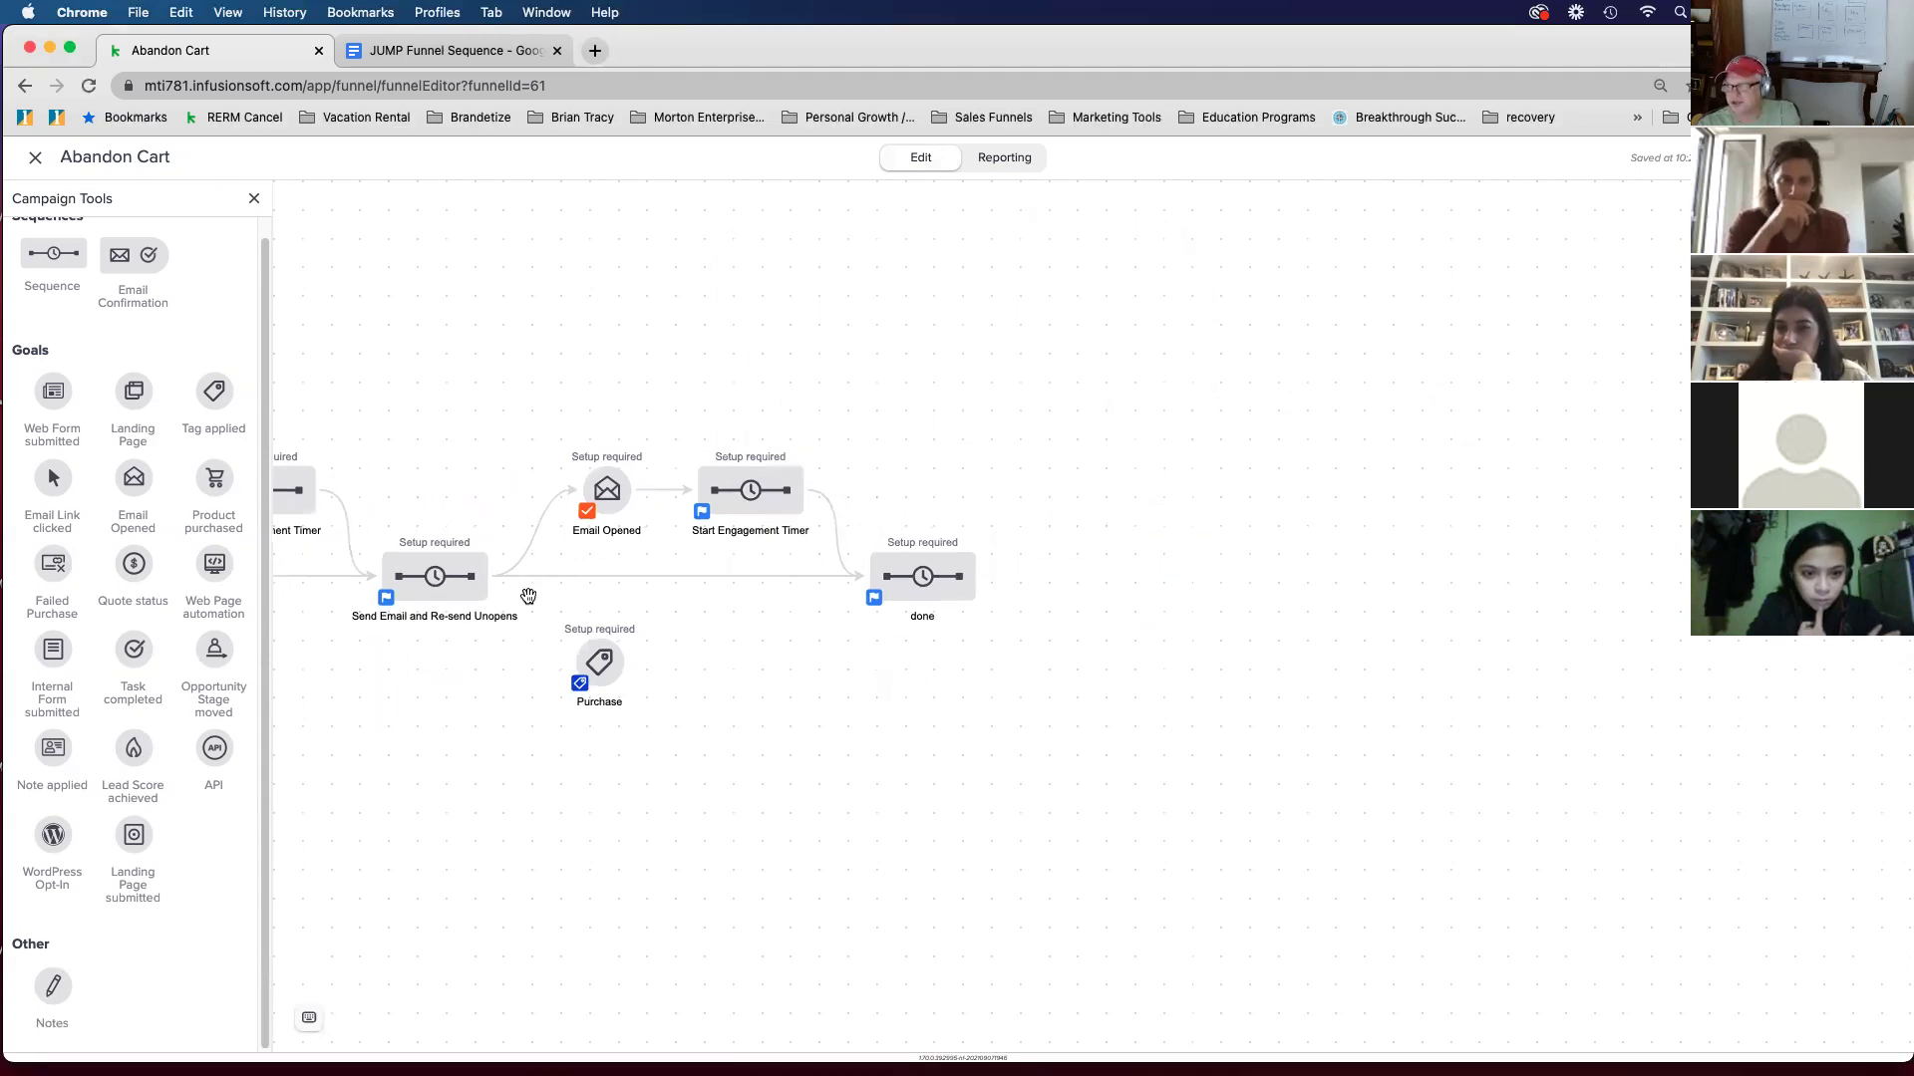
# Step: Duplicate the last email block, including its Email Opened, Start Engagement Timer, Purchase and done elements, and place the copies beyond the original done sequence
pyautogui.click(457, 588)
pyautogui.keyDown('shift'); pyautogui.click(607, 489); pyautogui.keyUp('shift')
pyautogui.keyDown('shift'); pyautogui.click(750, 491); pyautogui.keyUp('shift')
pyautogui.keyDown('shift'); pyautogui.click(587, 687); pyautogui.keyUp('shift')
pyautogui.keyDown('shift'); pyautogui.click(916, 588); pyautogui.keyUp('shift')
pyautogui.rightClick(914, 581)
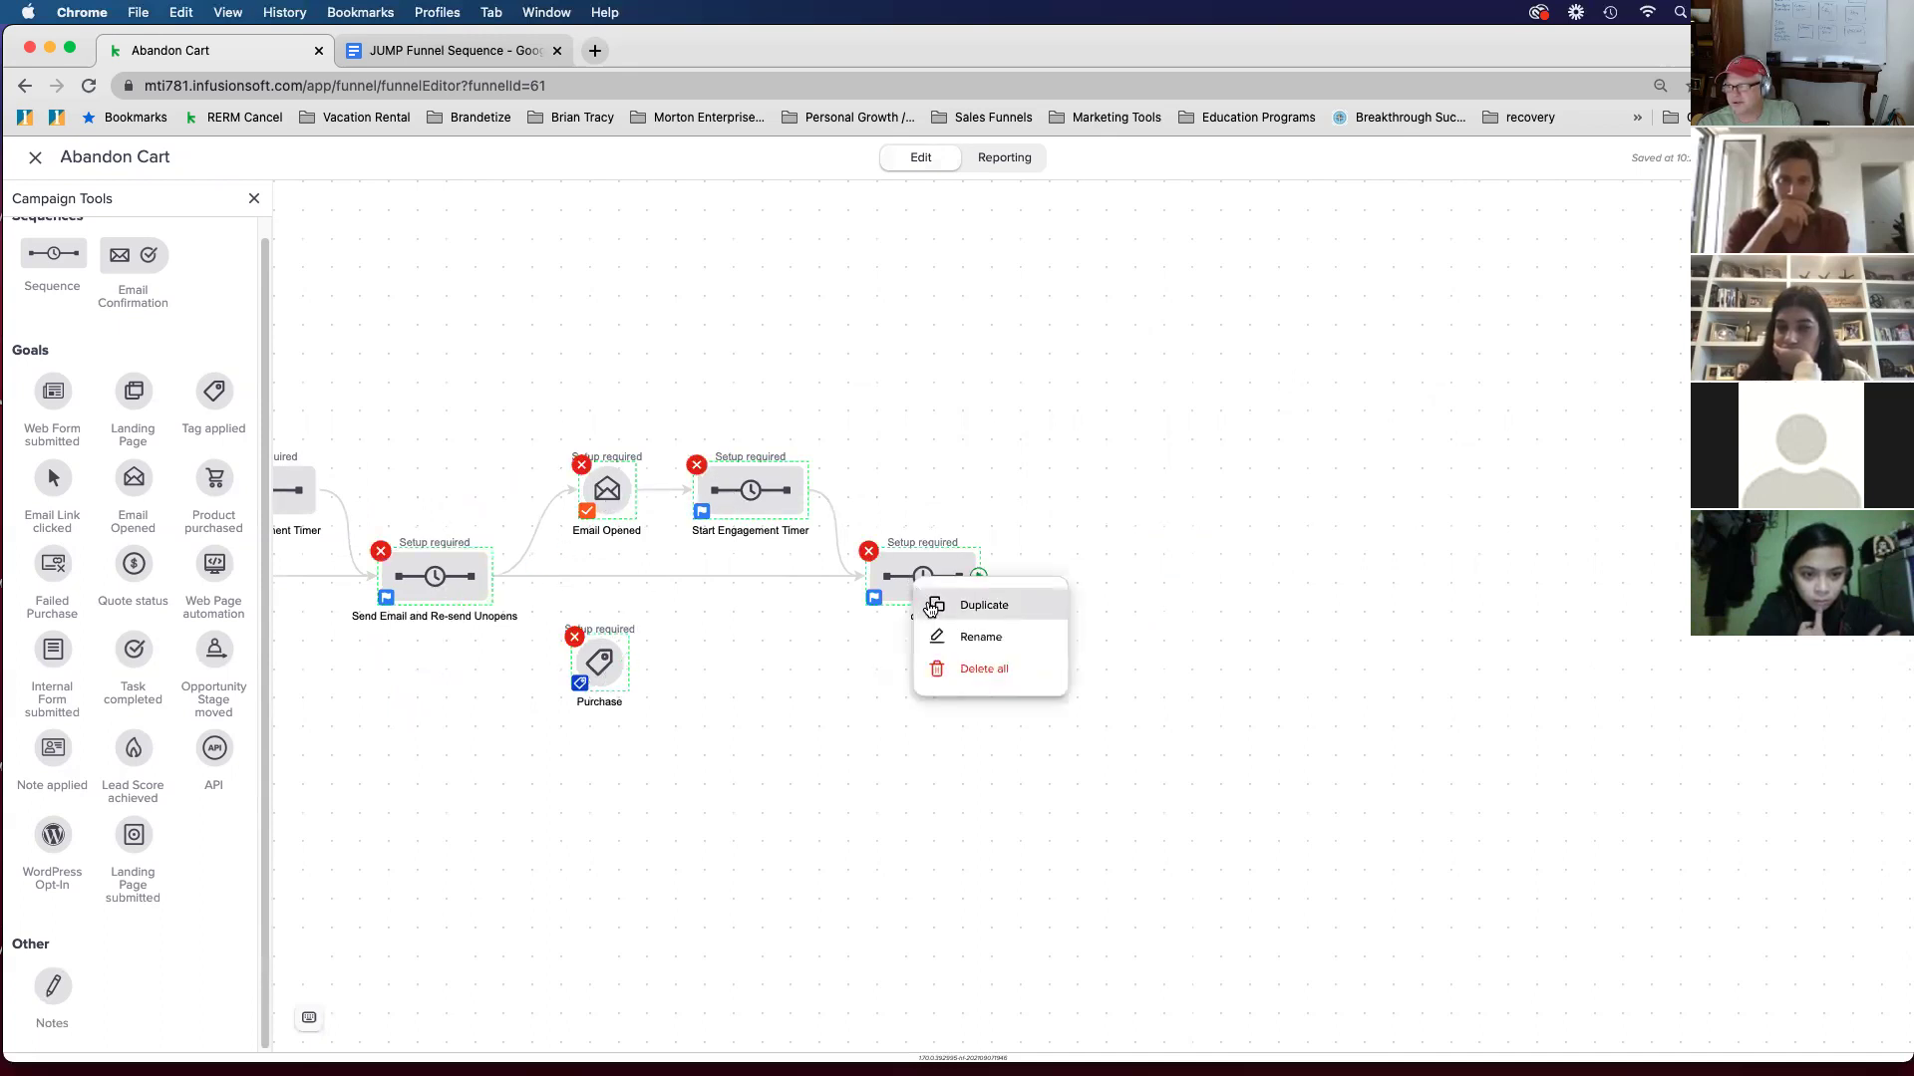
pyautogui.click(932, 603)
pyautogui.moveTo(1376, 580); pyautogui.dragTo(1624, 578)
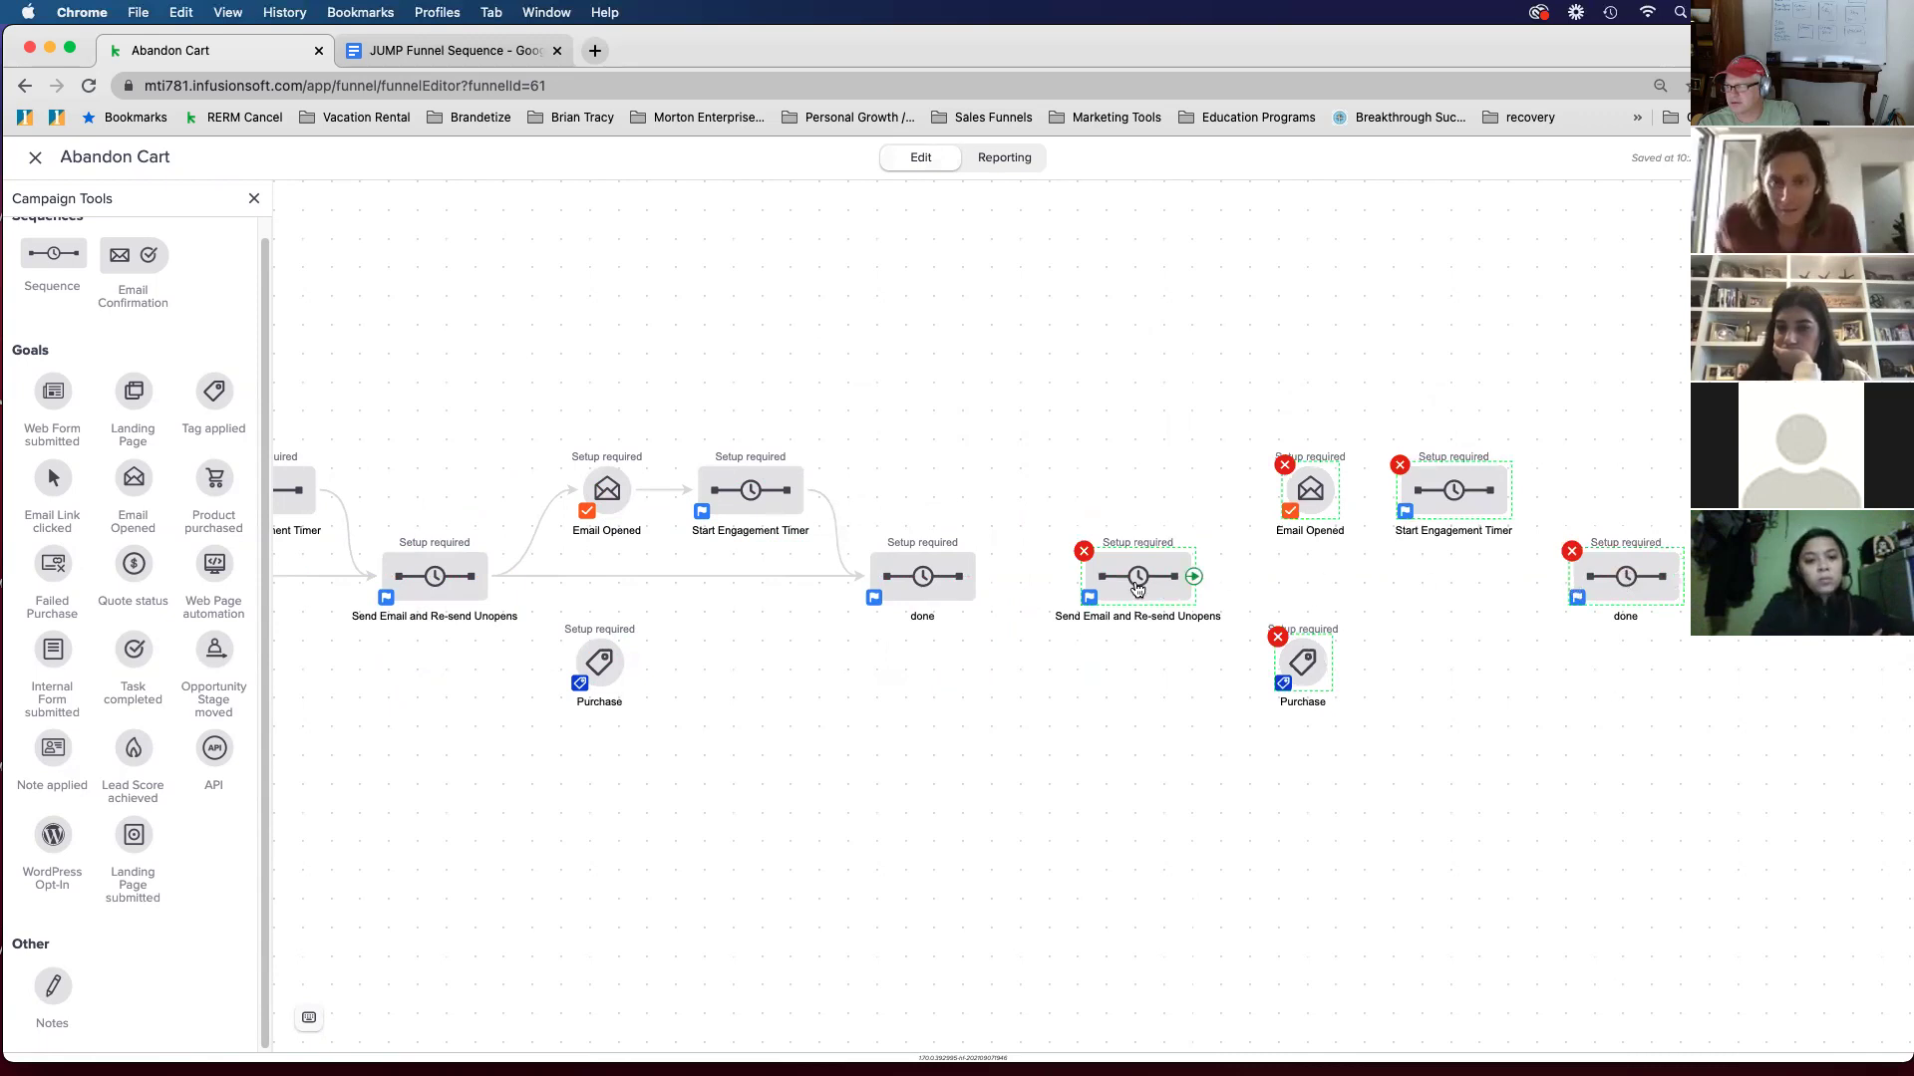
# Step: Delete the duplicated Send Email and Re-send Unopens sequence and move the remaining copies closer to the original done sequence
pyautogui.click(1085, 555)
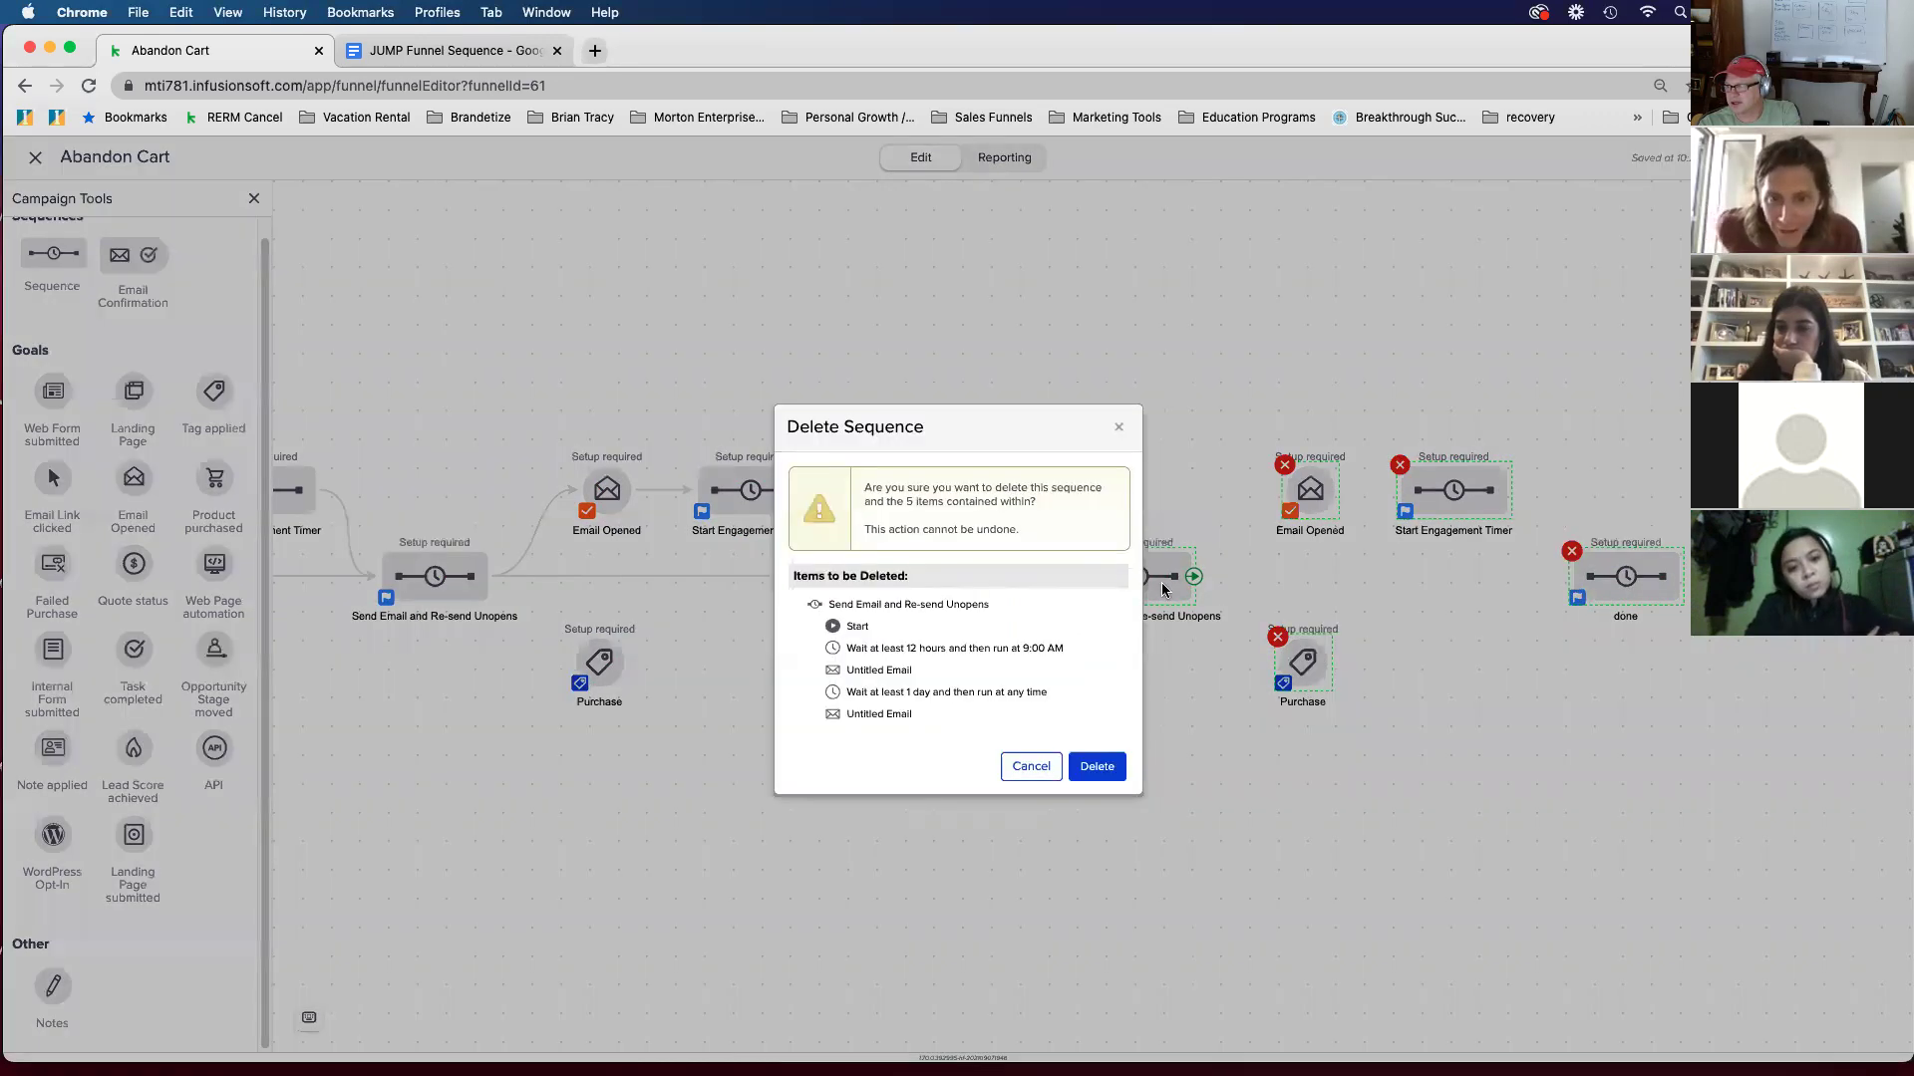
pyautogui.click(1090, 767)
pyautogui.moveTo(1314, 491); pyautogui.dragTo(1161, 492)
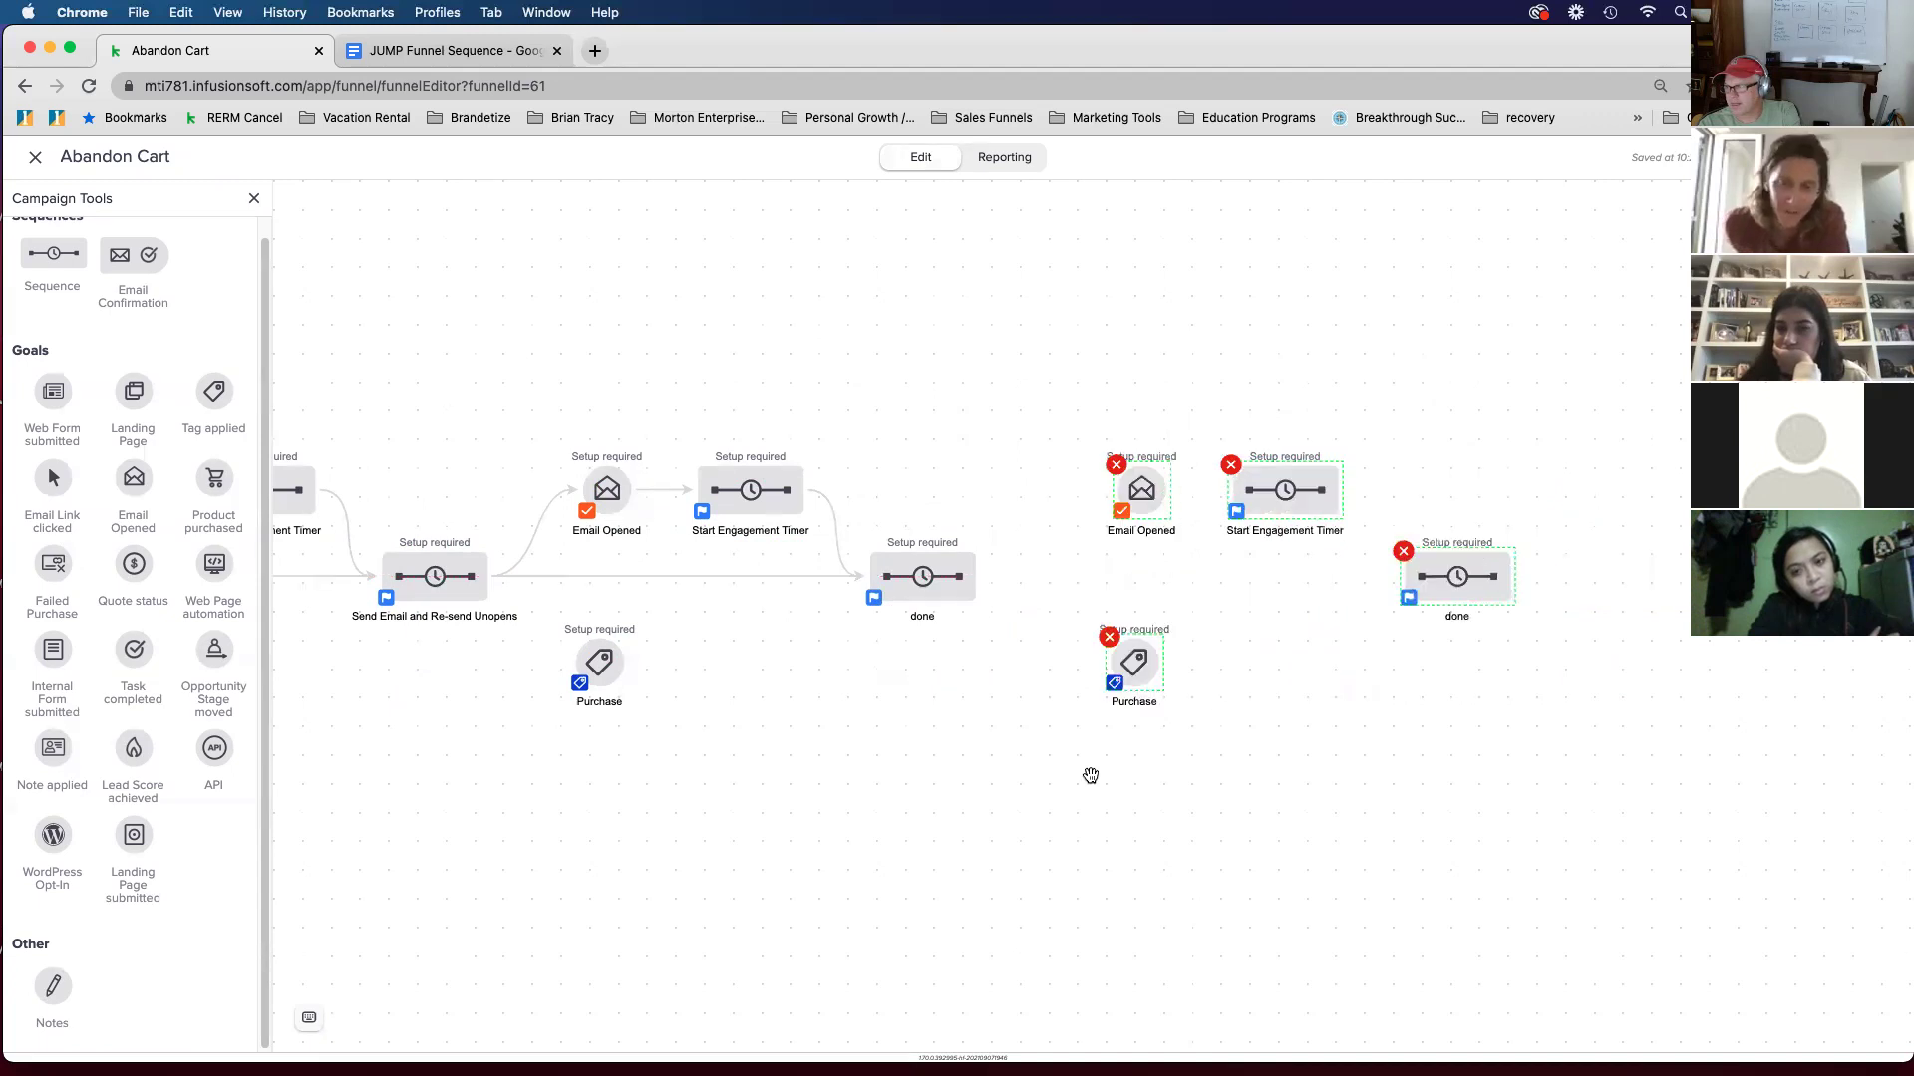
# Step: Try duplicating the configured first Purchase goal beside the second Purchase goal, then delete the copy
pyautogui.hscroll(-15, 1003, 596)
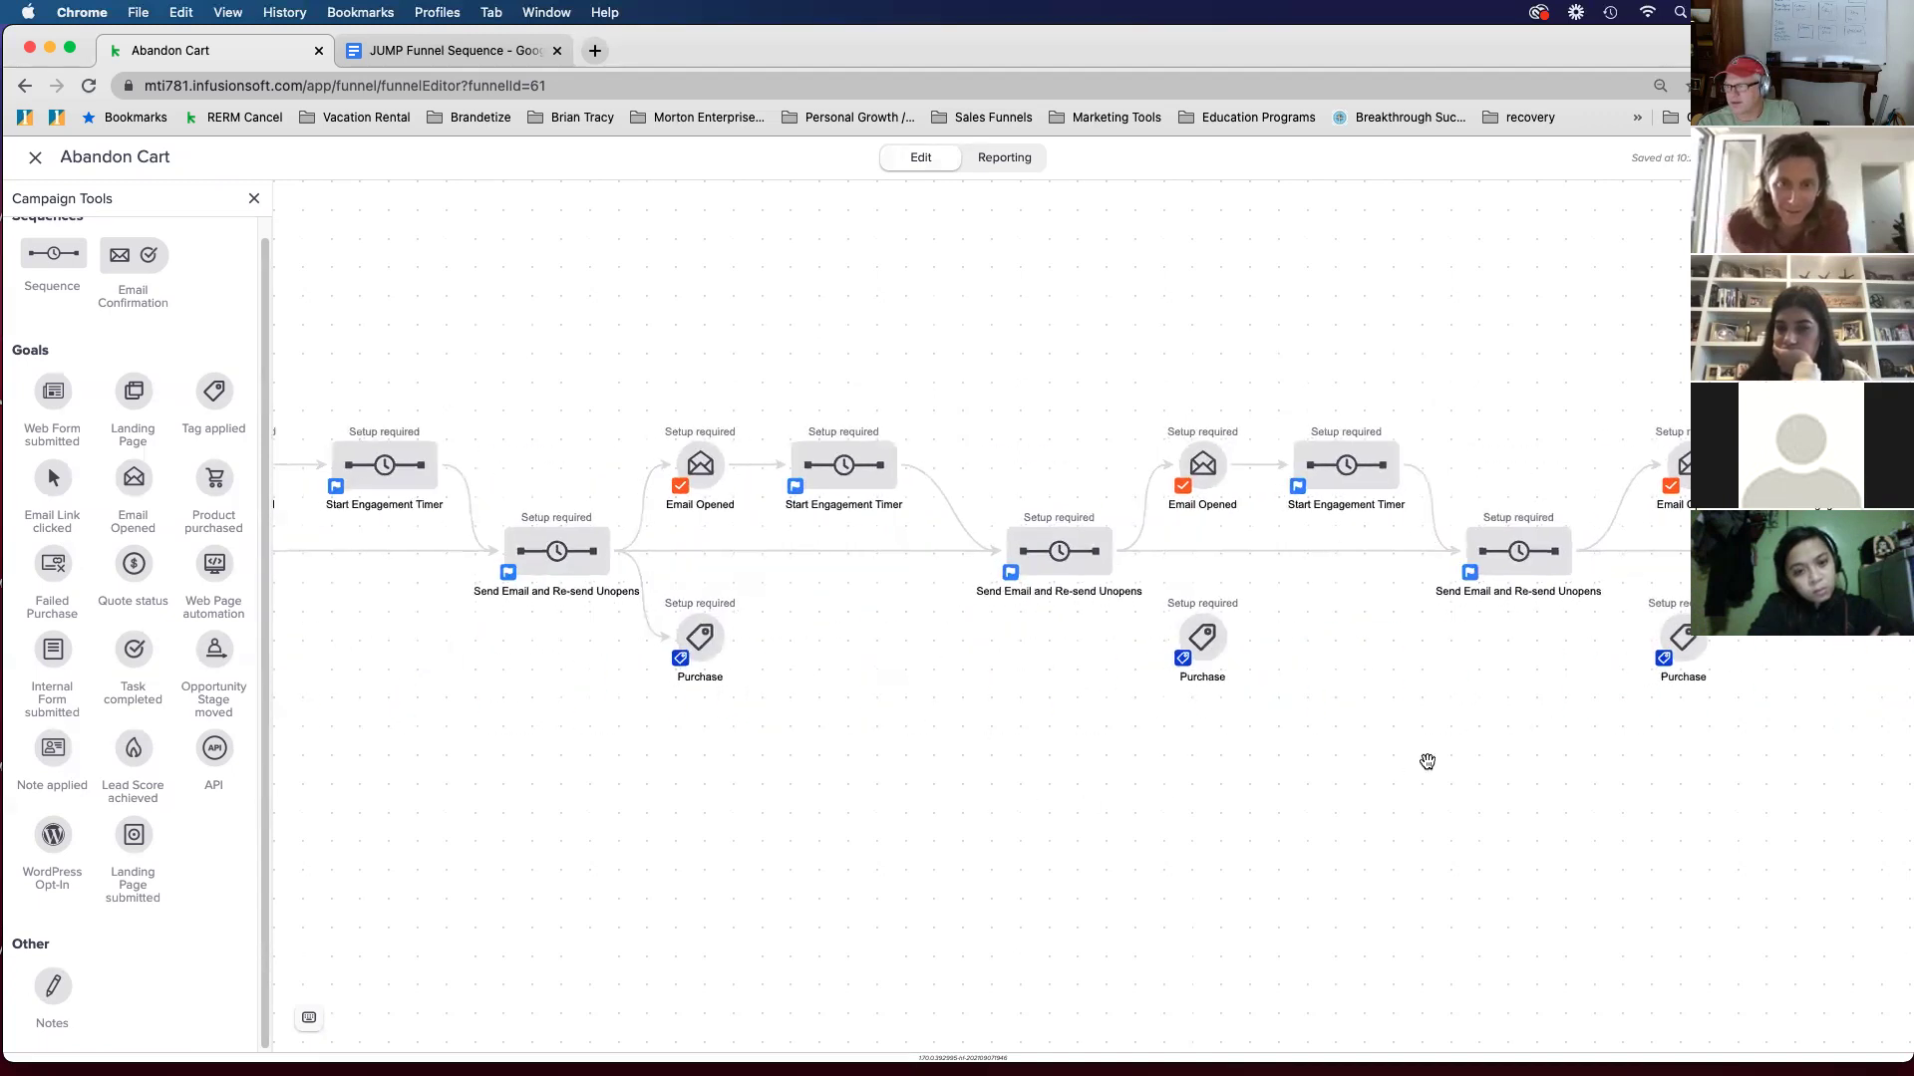
pyautogui.hscroll(-10, 1419, 803)
pyautogui.scroll(2, 1137, 846)
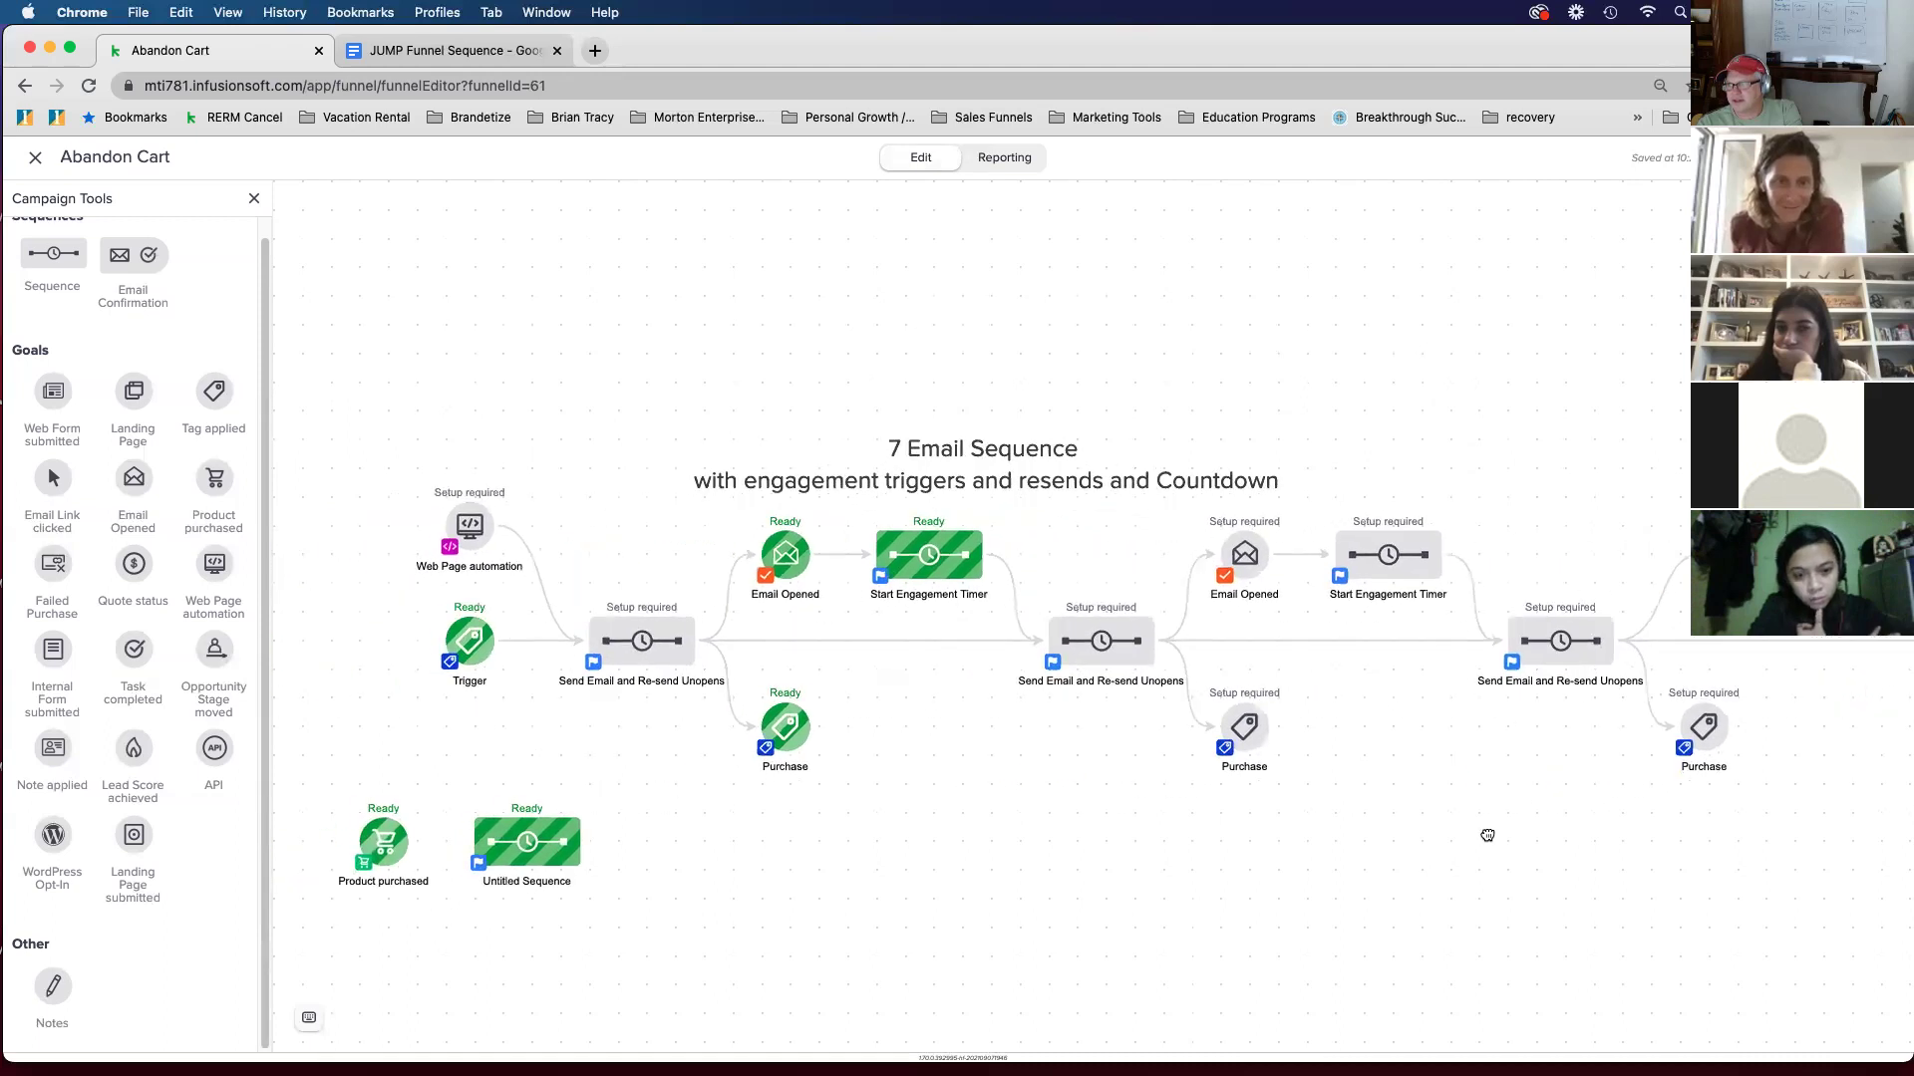
pyautogui.rightClick(784, 728)
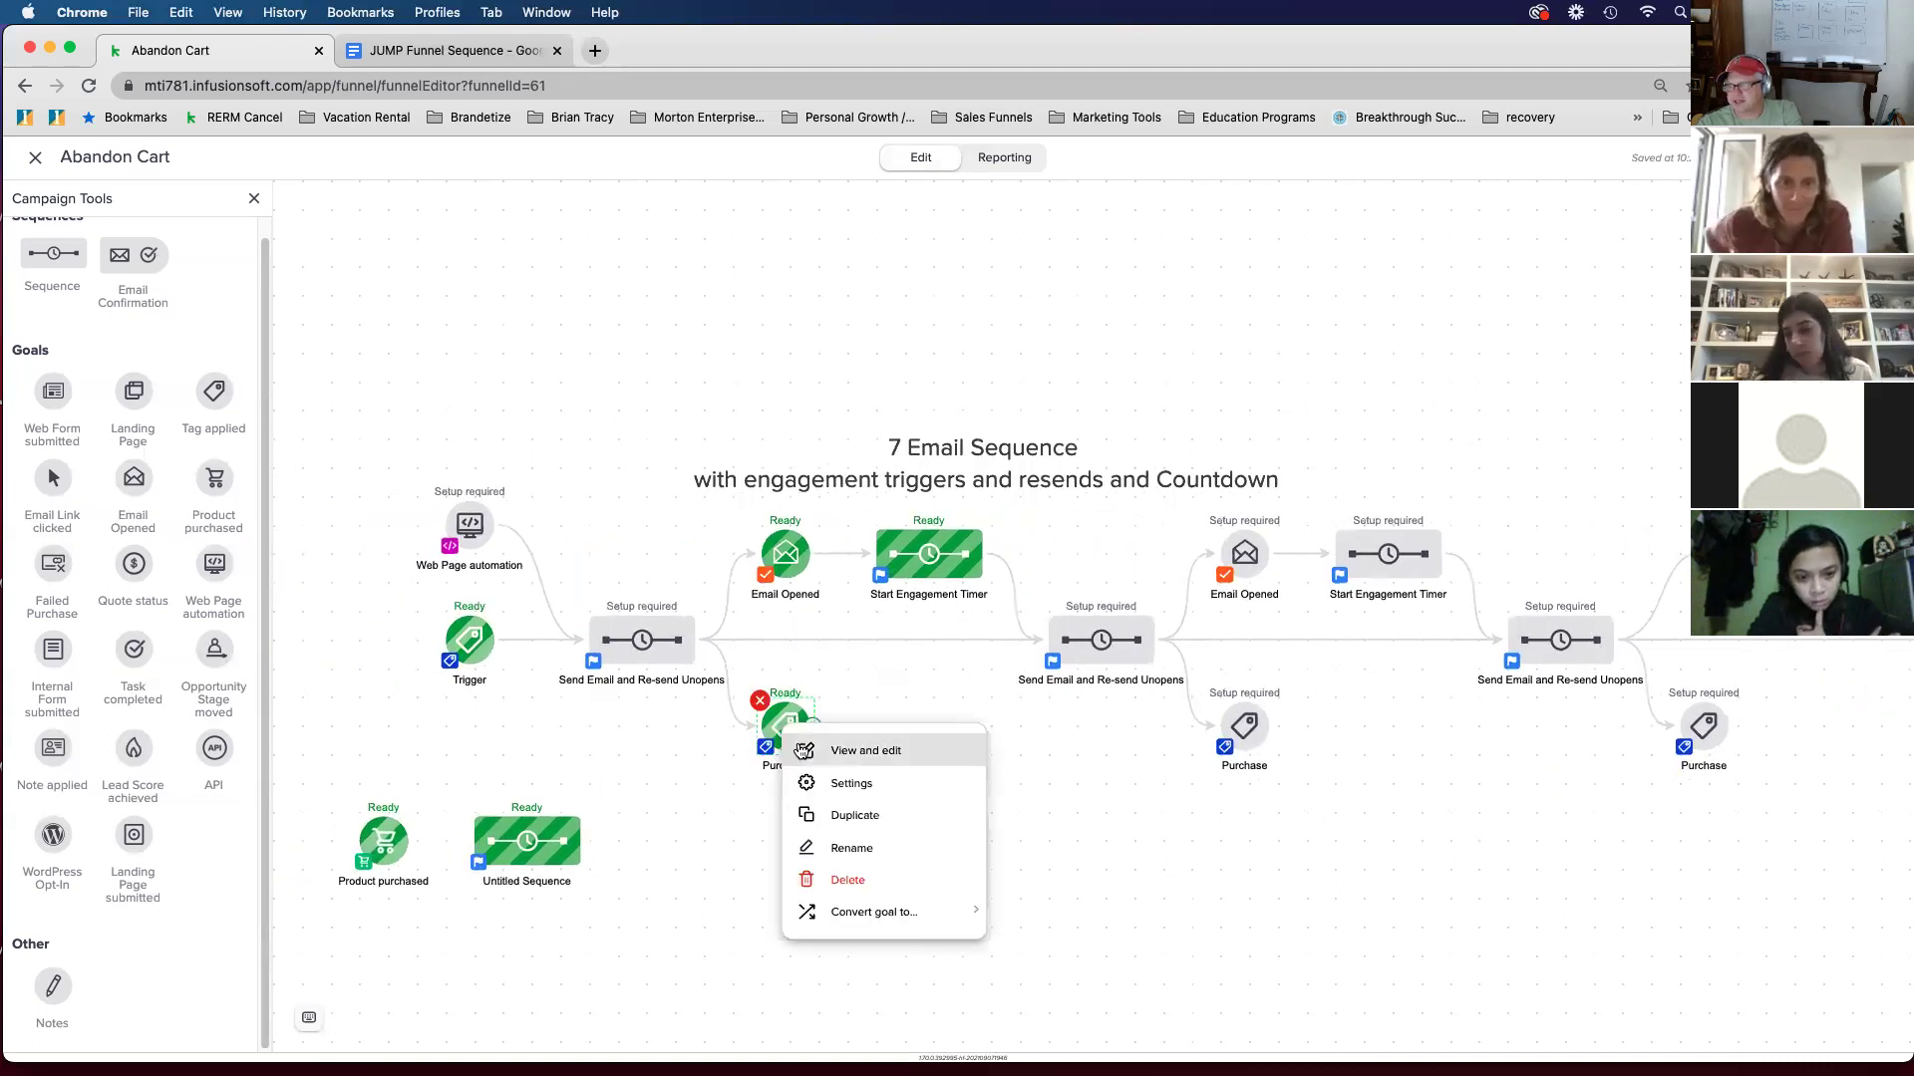
pyautogui.click(1054, 732)
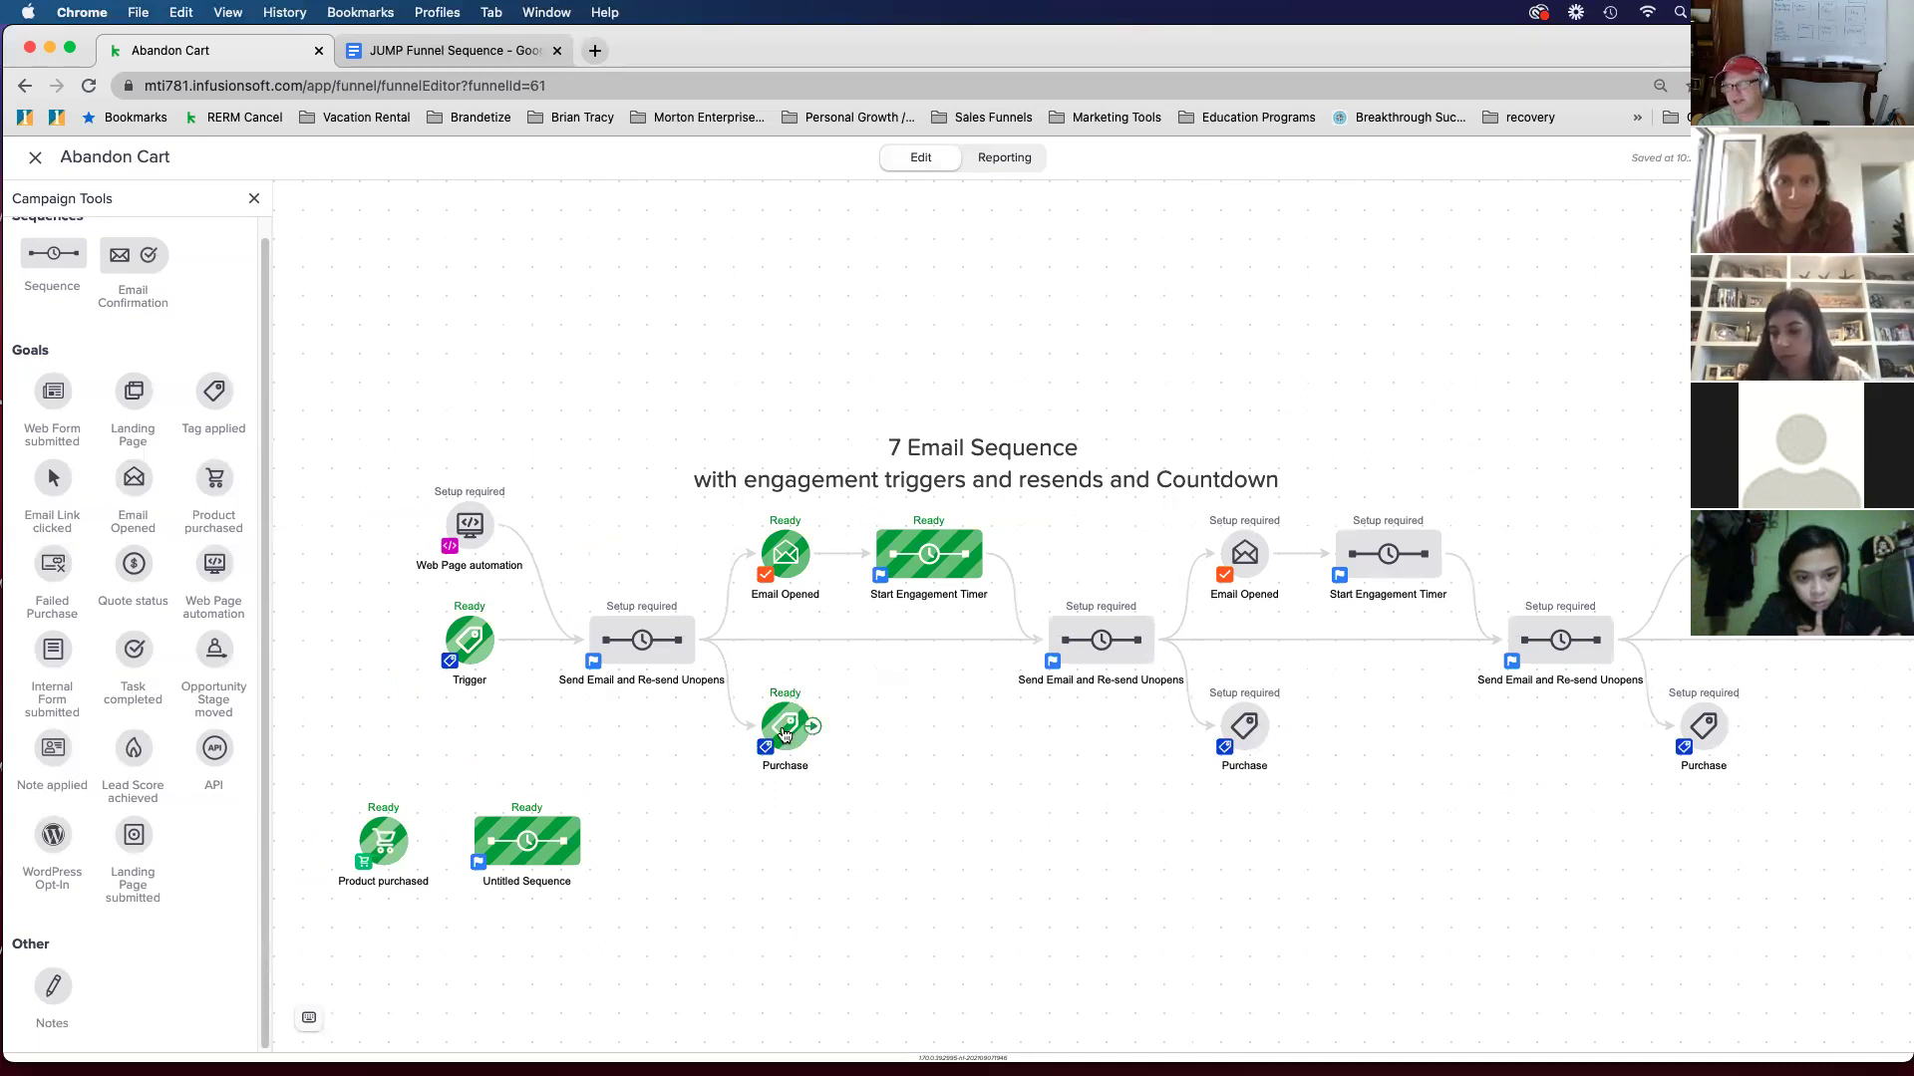
pyautogui.rightClick(784, 730)
pyautogui.click(835, 822)
pyautogui.moveTo(835, 770); pyautogui.dragTo(1154, 765)
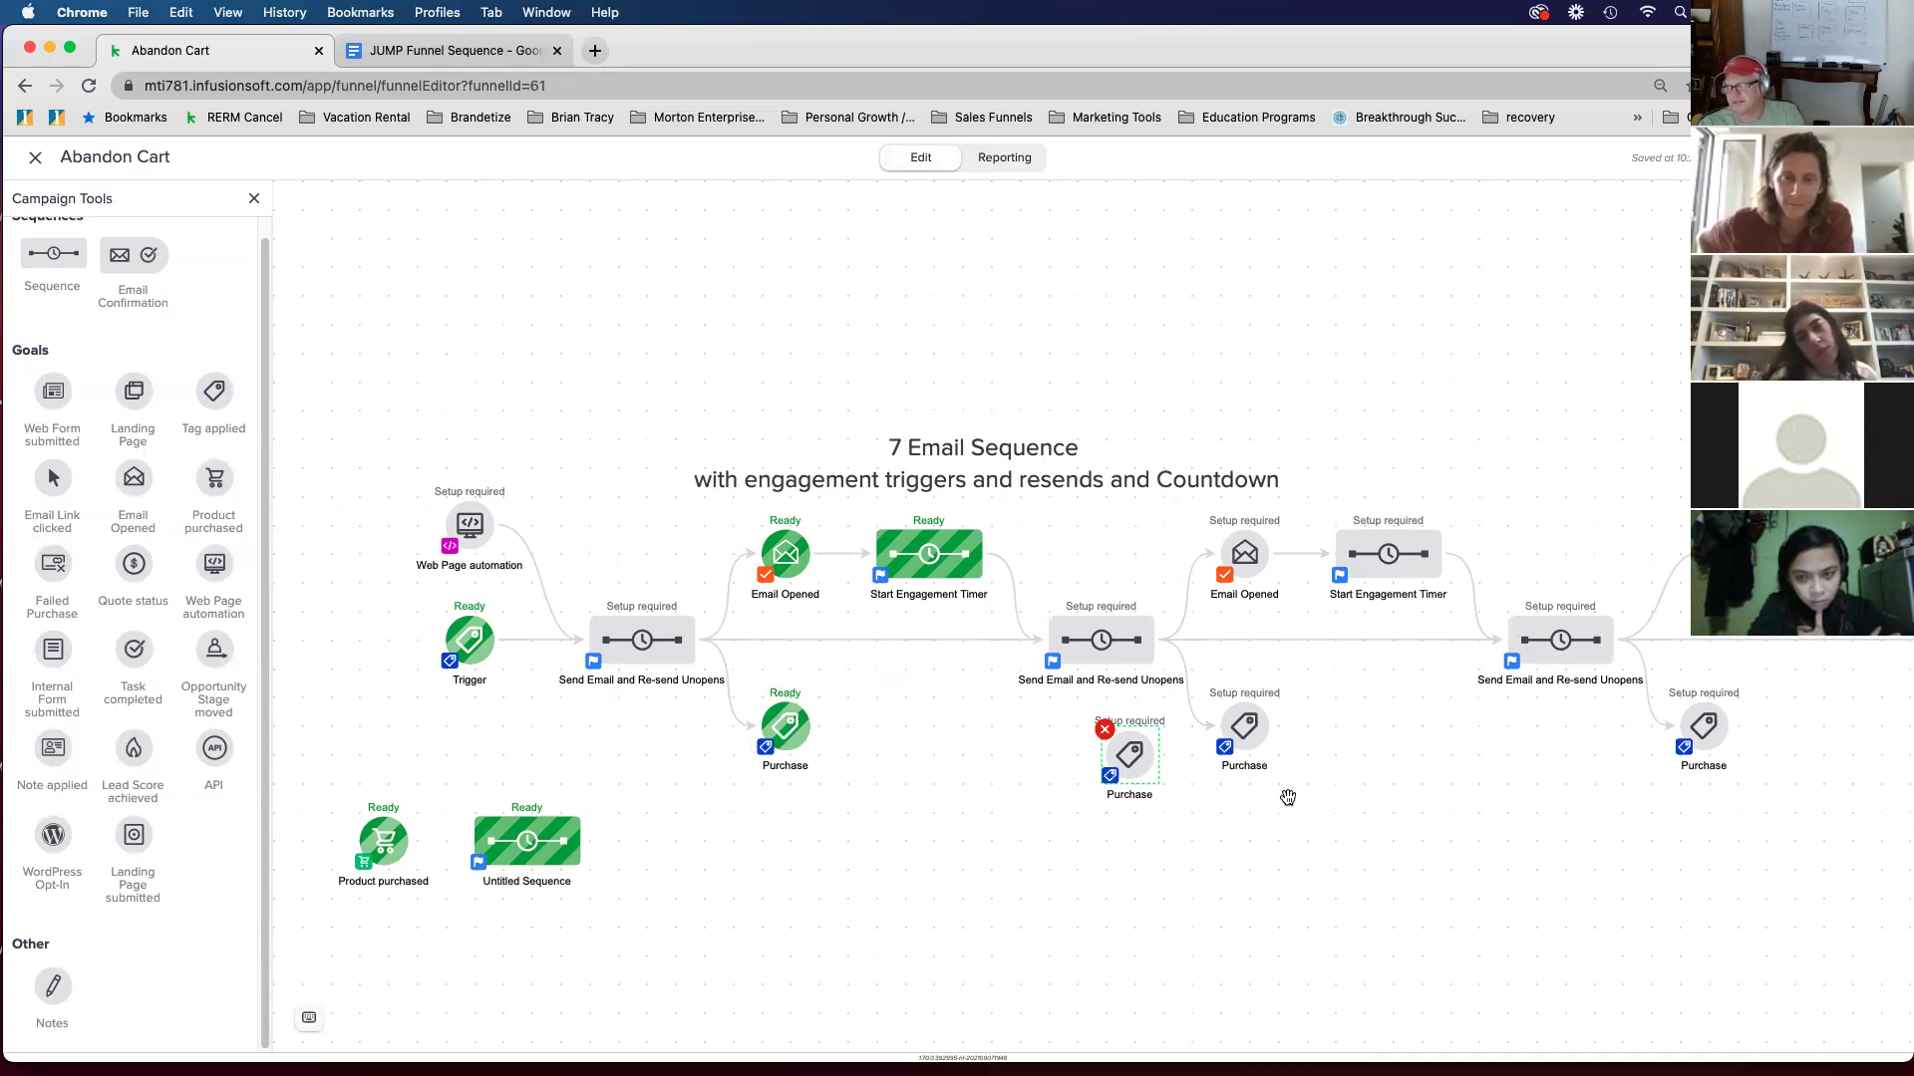
pyautogui.click(1105, 730)
pyautogui.click(1146, 206)
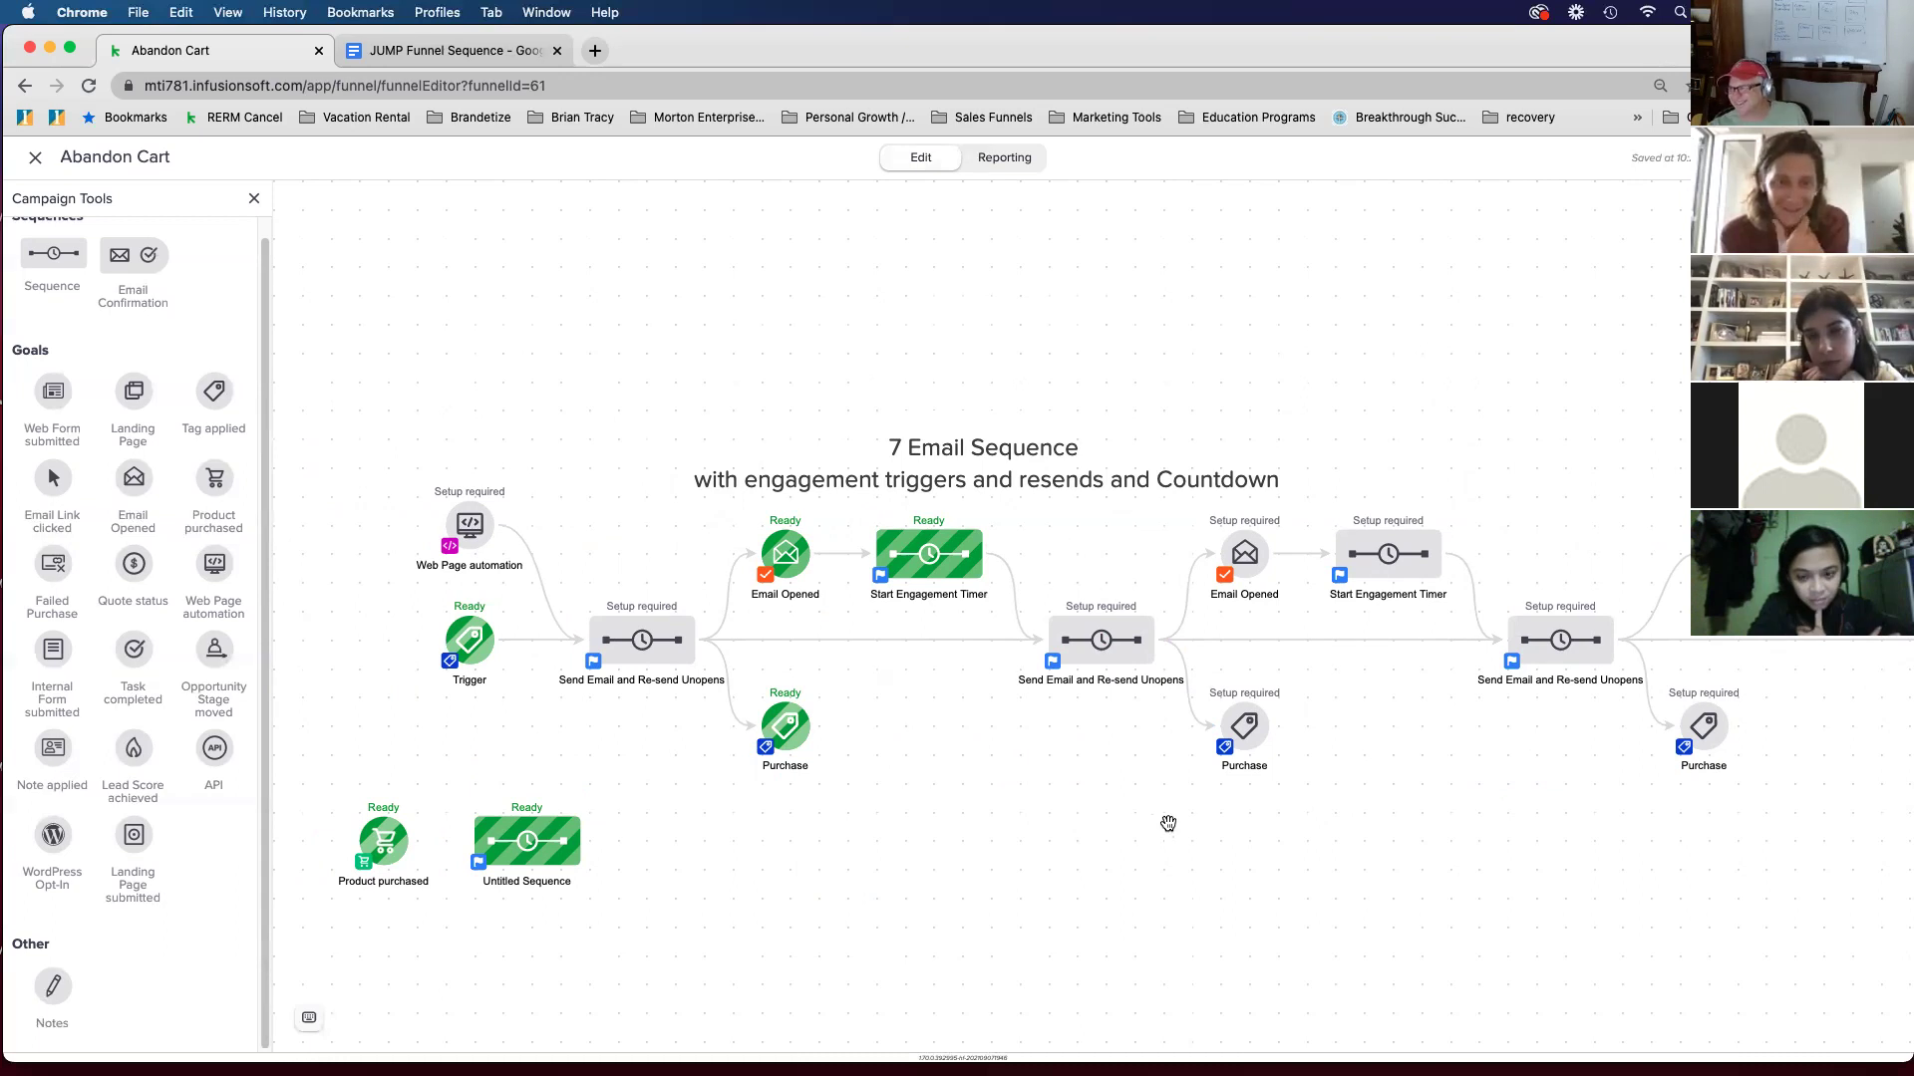
# Step: Connect the original done sequence to the copied Email Opened, done and Purchase elements, and the copied Start Engagement Timer to the final done sequence
pyautogui.moveTo(1411, 811); pyautogui.dragTo(881, 781)
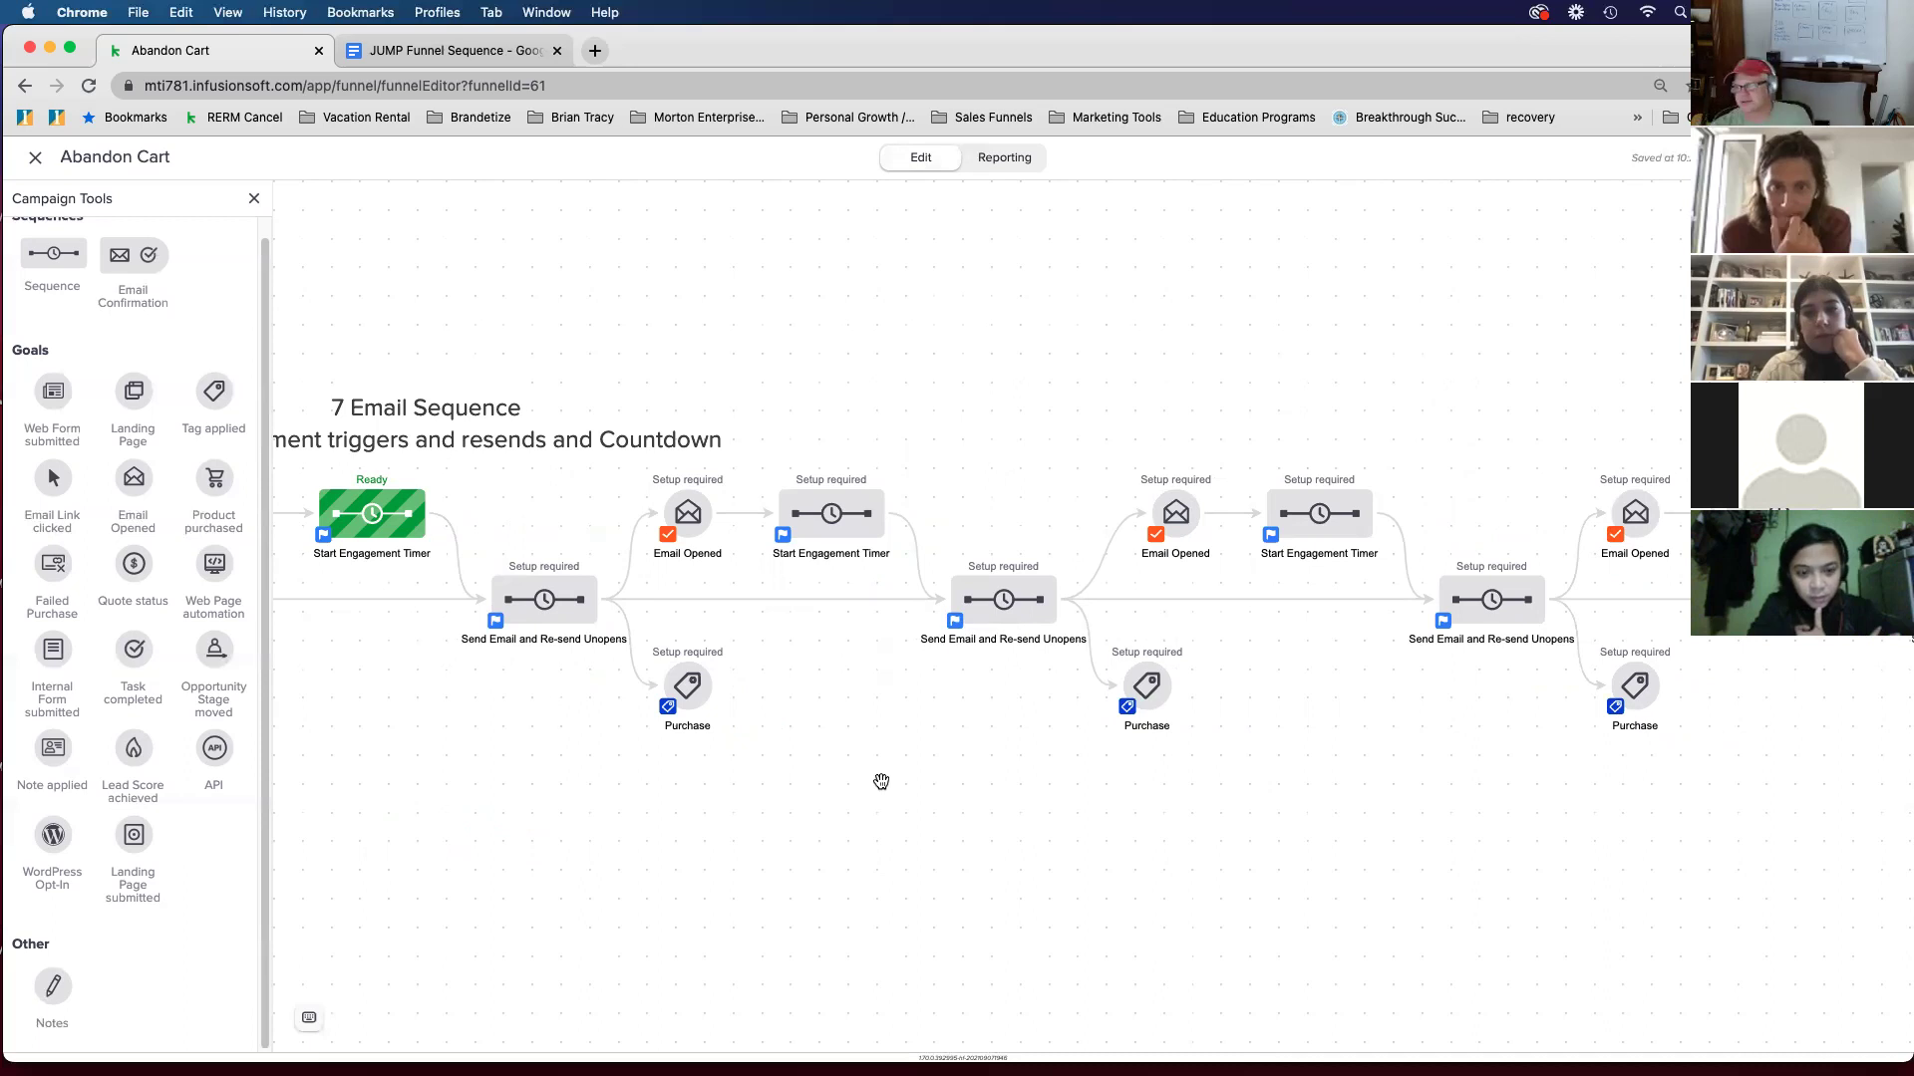
pyautogui.moveTo(1220, 810); pyautogui.dragTo(900, 756)
pyautogui.moveTo(1047, 757); pyautogui.dragTo(662, 753)
pyautogui.moveTo(1127, 757); pyautogui.dragTo(709, 754)
pyautogui.moveTo(1143, 712); pyautogui.dragTo(824, 688)
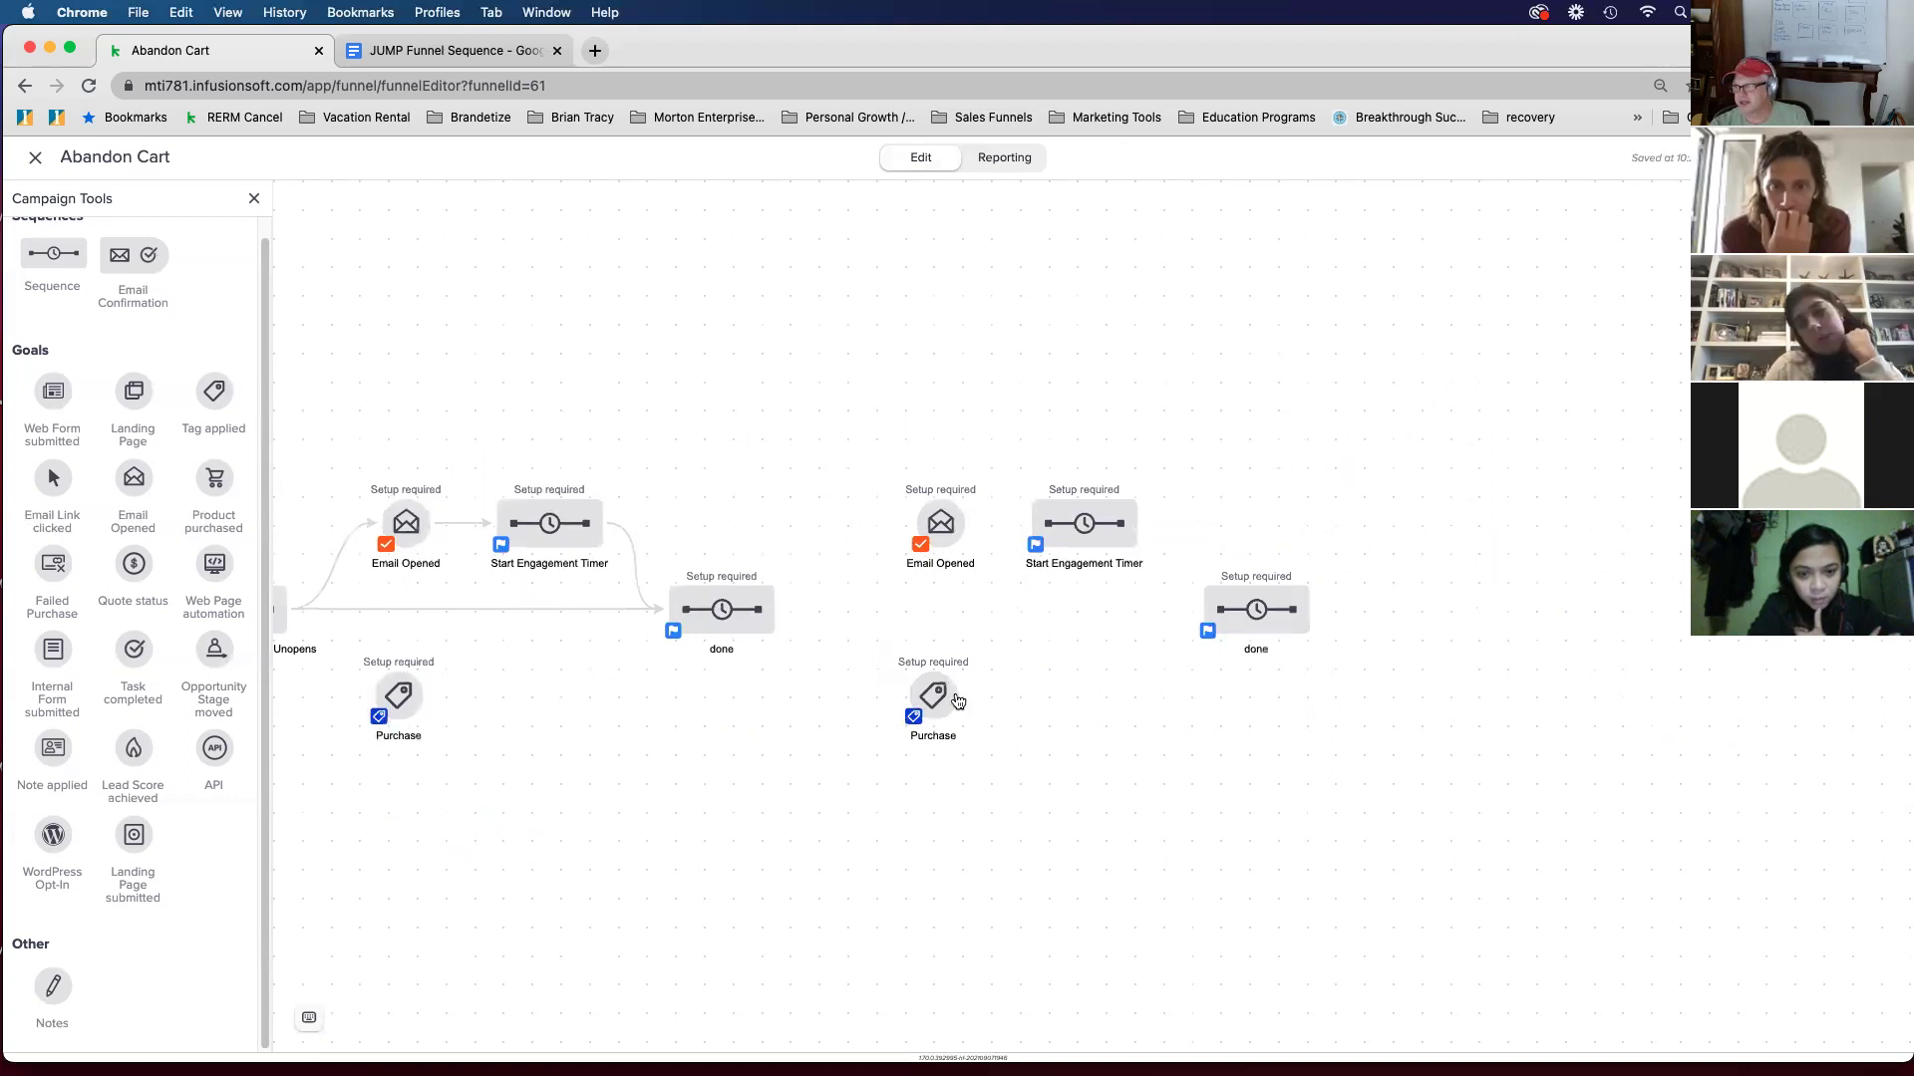
pyautogui.moveTo(776, 609); pyautogui.dragTo(1042, 523)
pyautogui.moveTo(777, 611); pyautogui.dragTo(1184, 624)
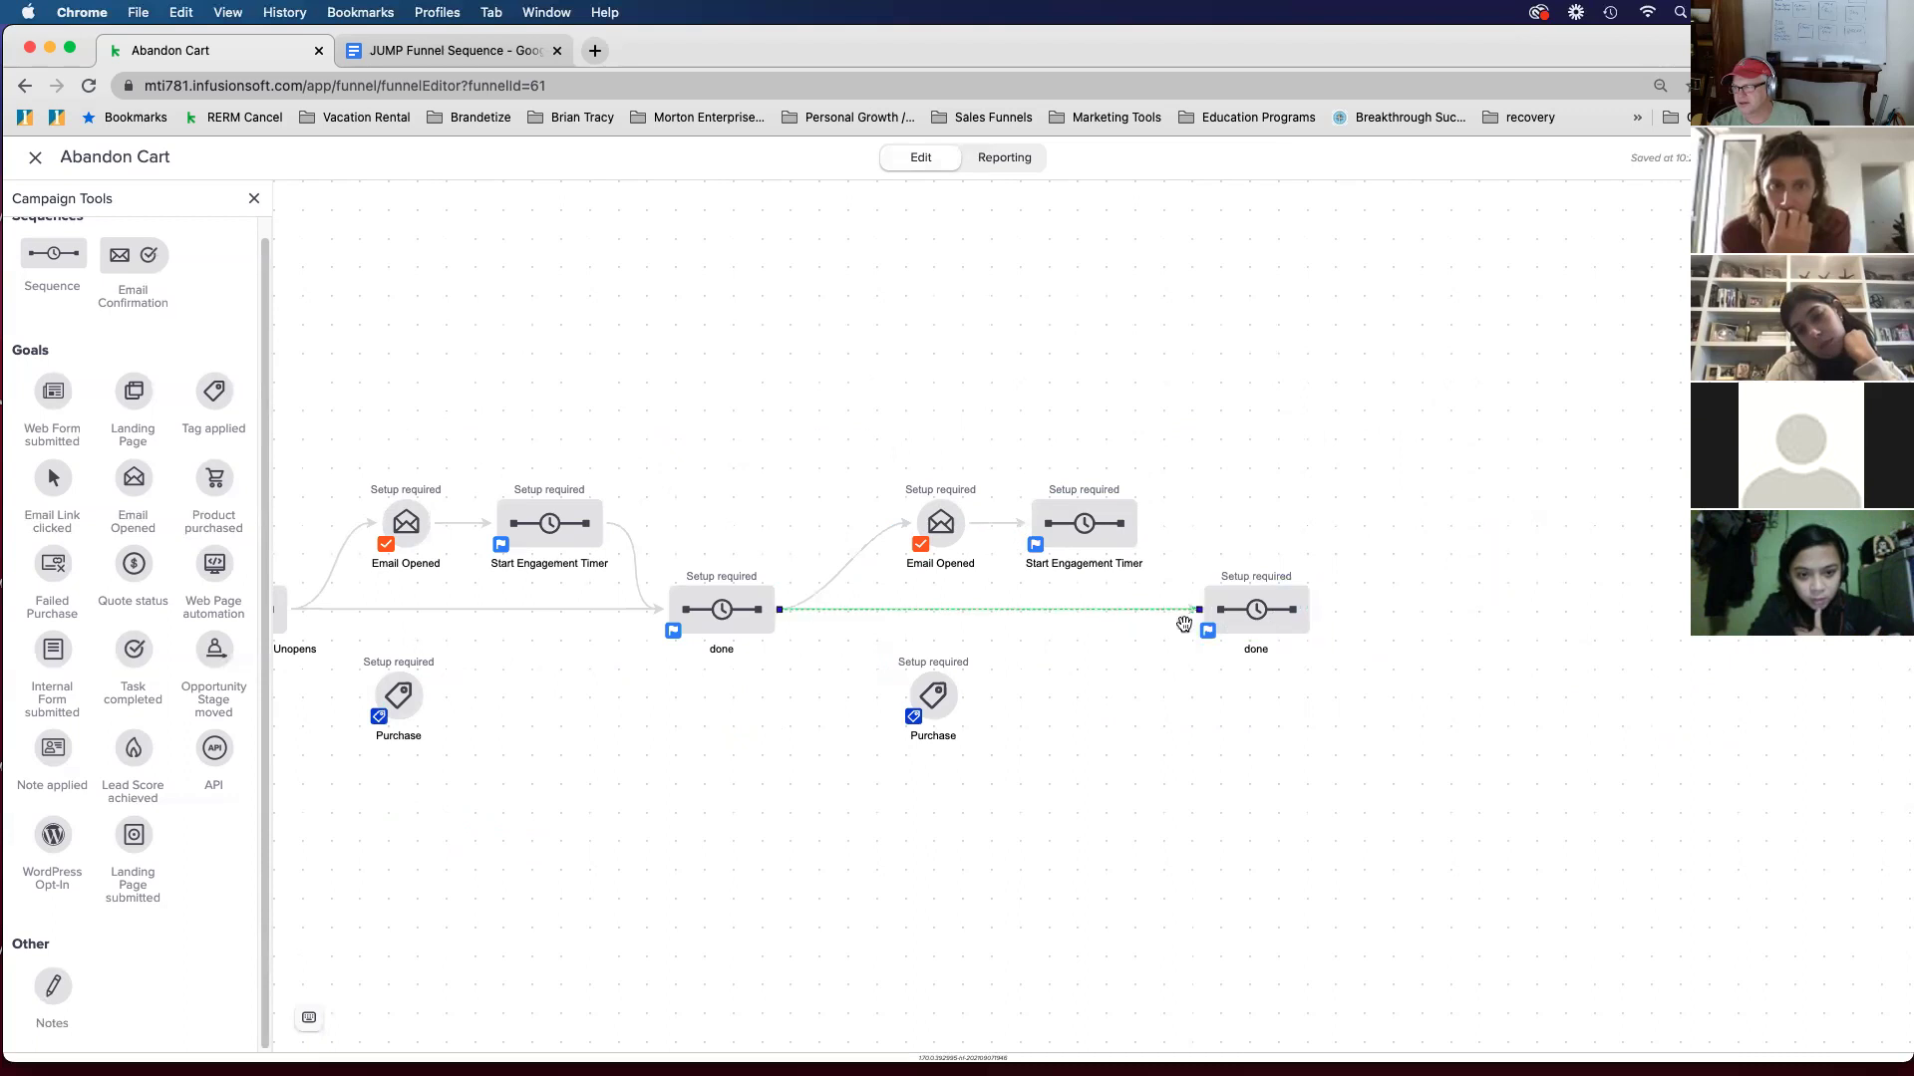
pyautogui.moveTo(781, 610); pyautogui.dragTo(933, 698)
pyautogui.moveTo(1138, 523); pyautogui.dragTo(1251, 612)
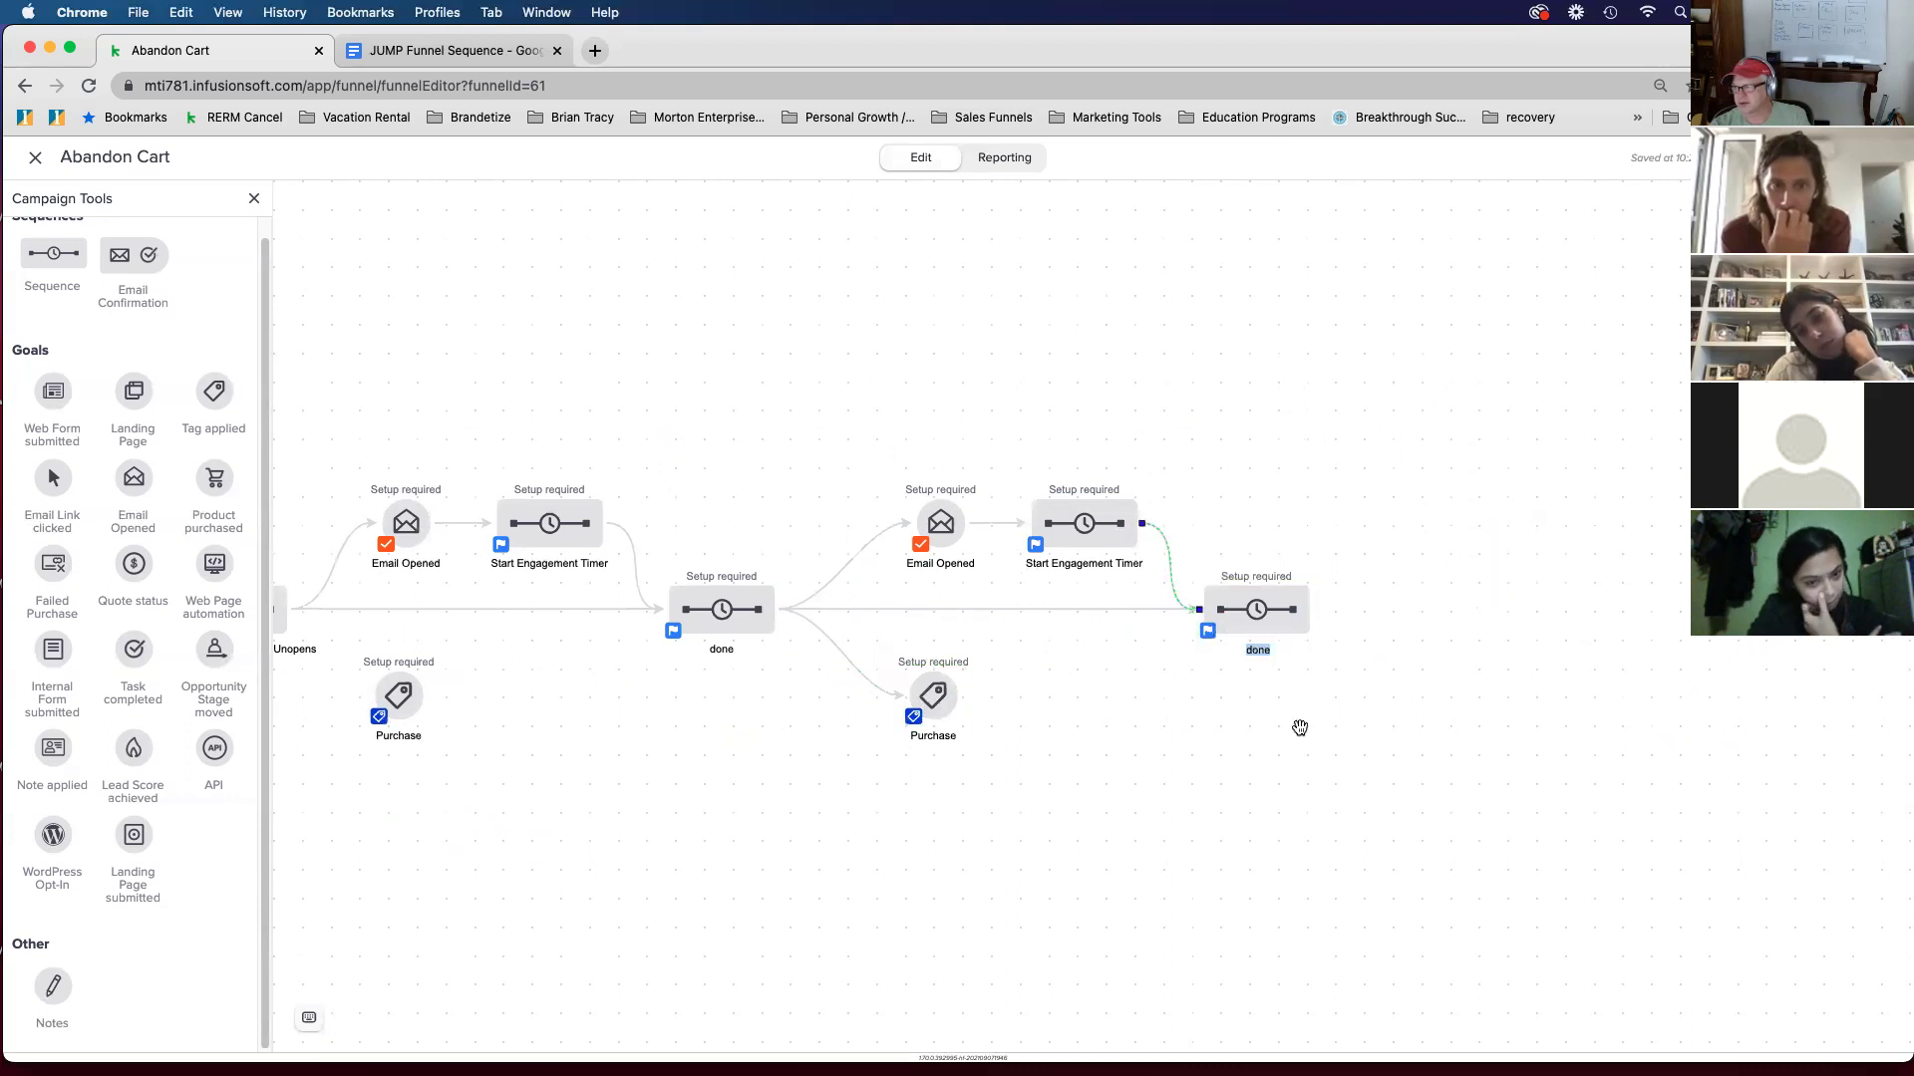
pyautogui.hscroll(-4, 1298, 727)
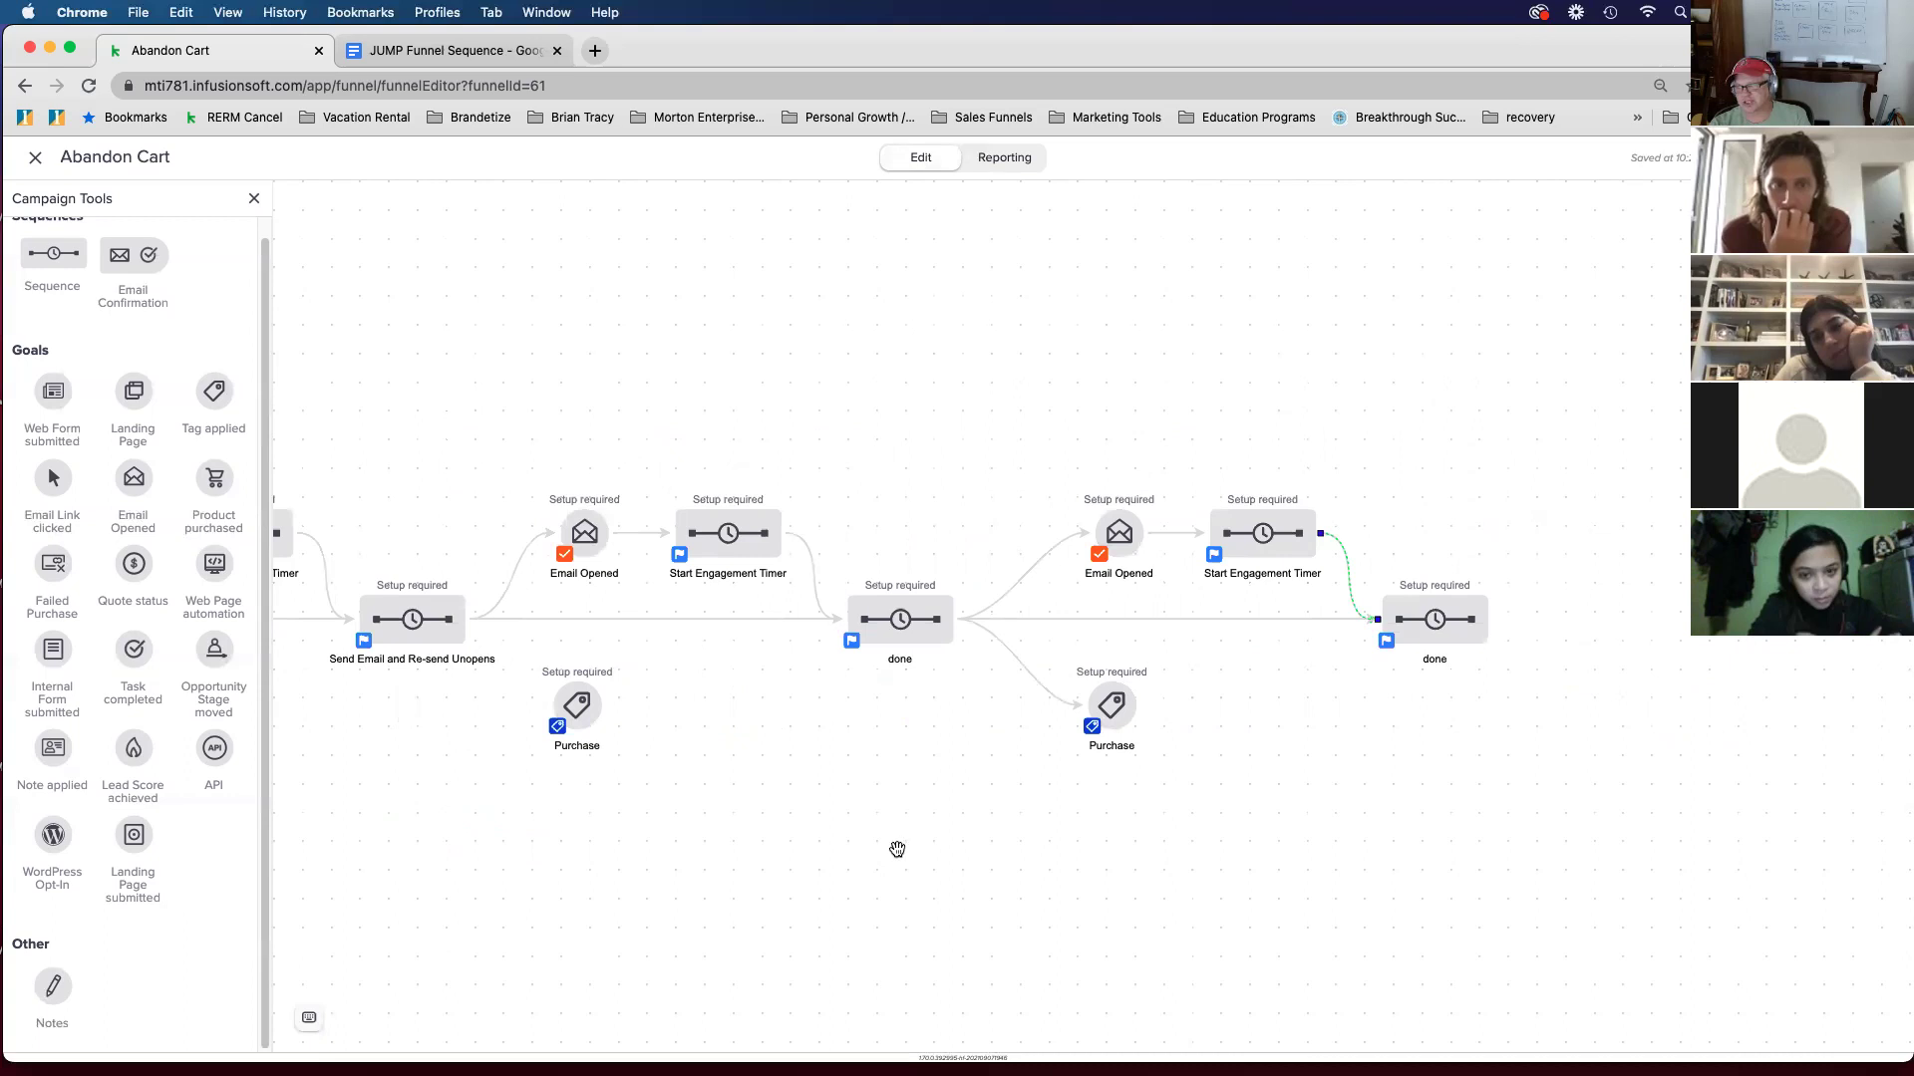
pyautogui.hscroll(-10, 723, 828)
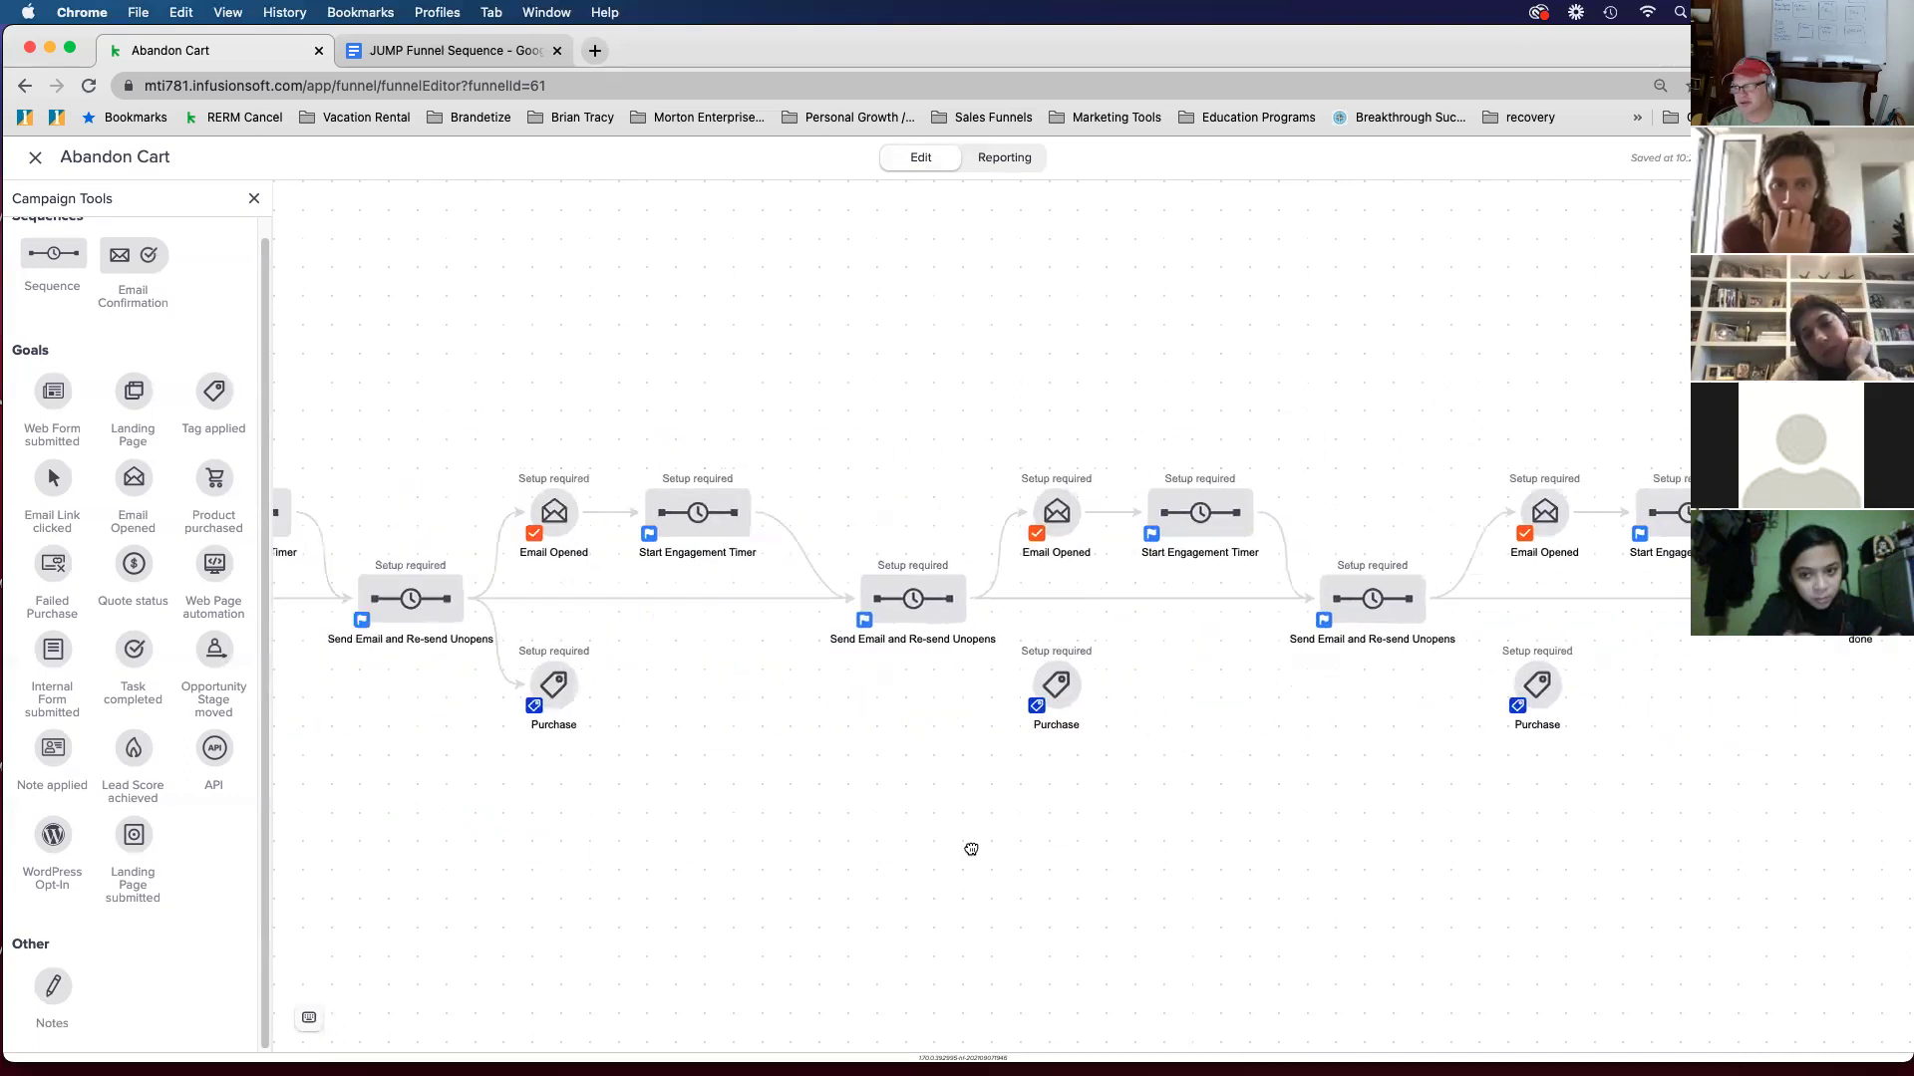
pyautogui.hscroll(-5, 858, 816)
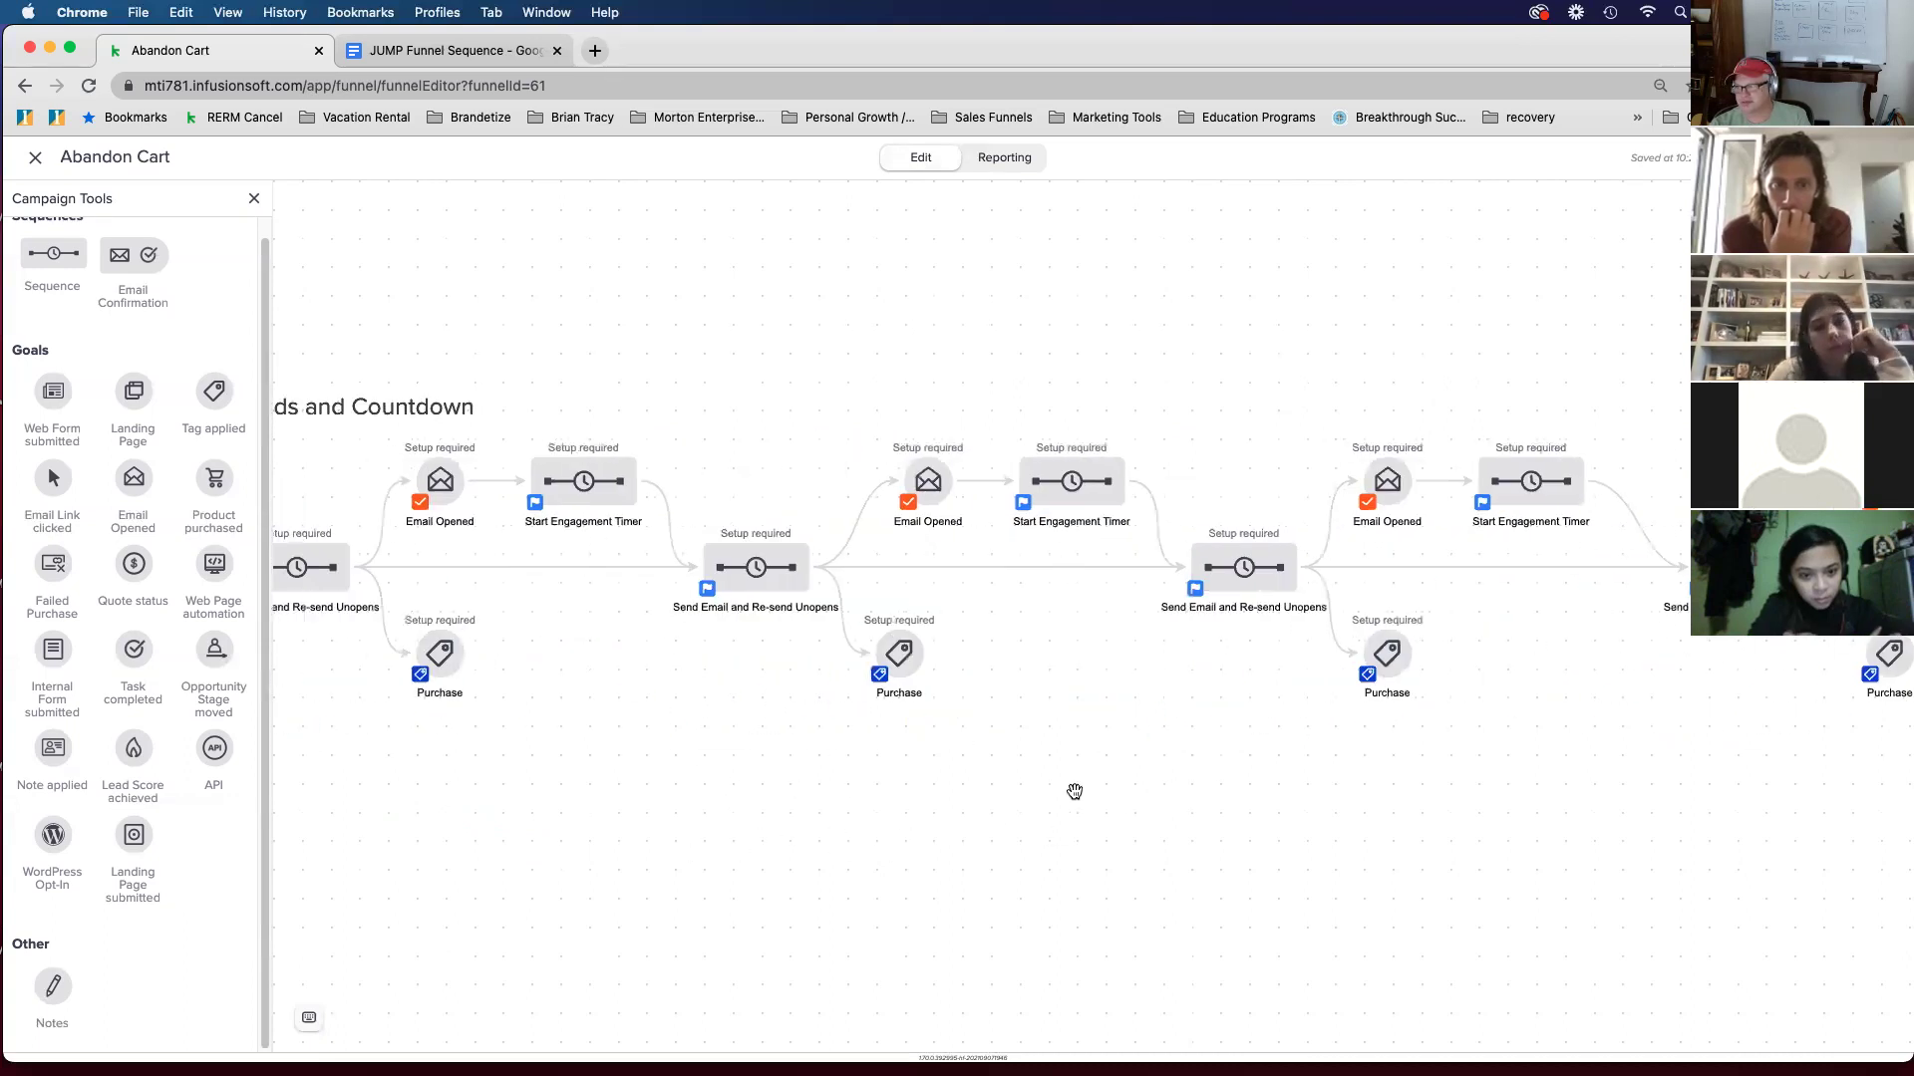
# Step: Leave the Abandon Cart campaign and open the [MMA] Decision Machine campaign to look over the start of its flow
pyautogui.hscroll(-4, 1194, 864)
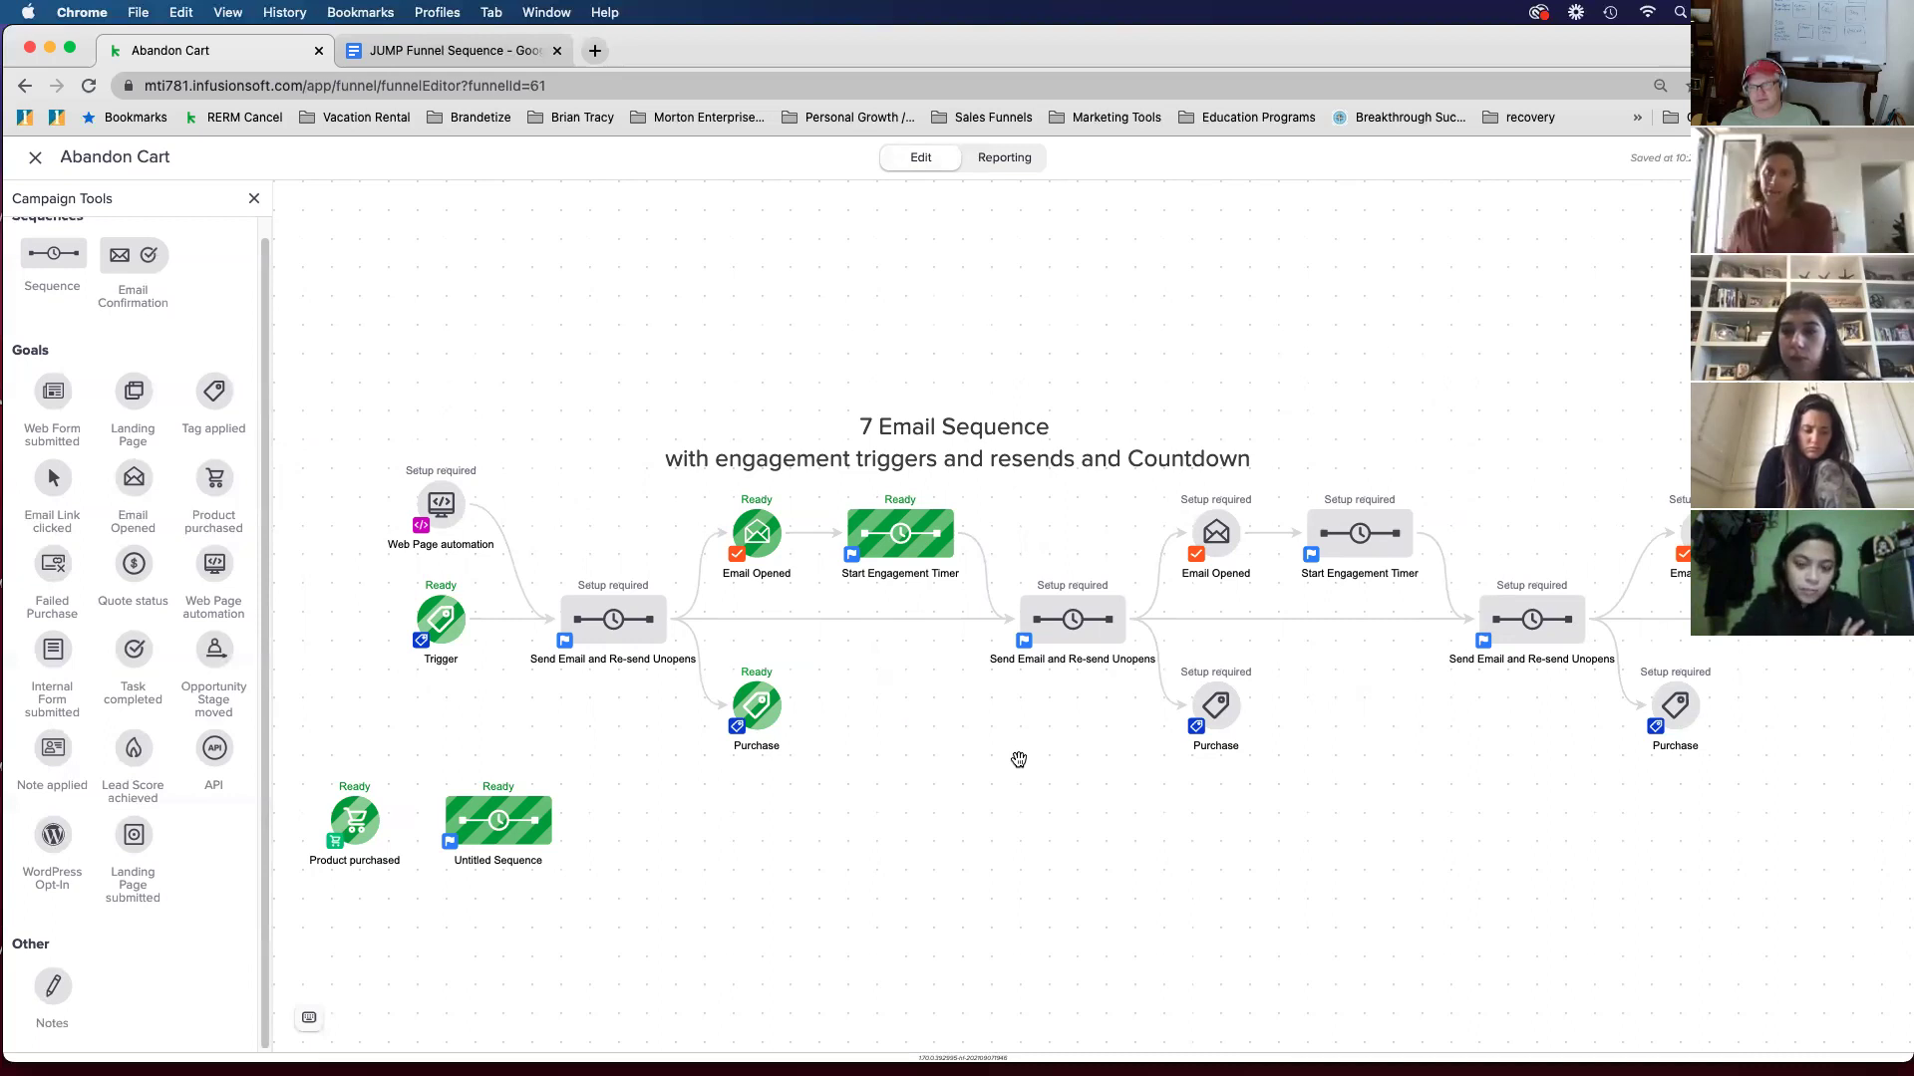
pyautogui.click(35, 158)
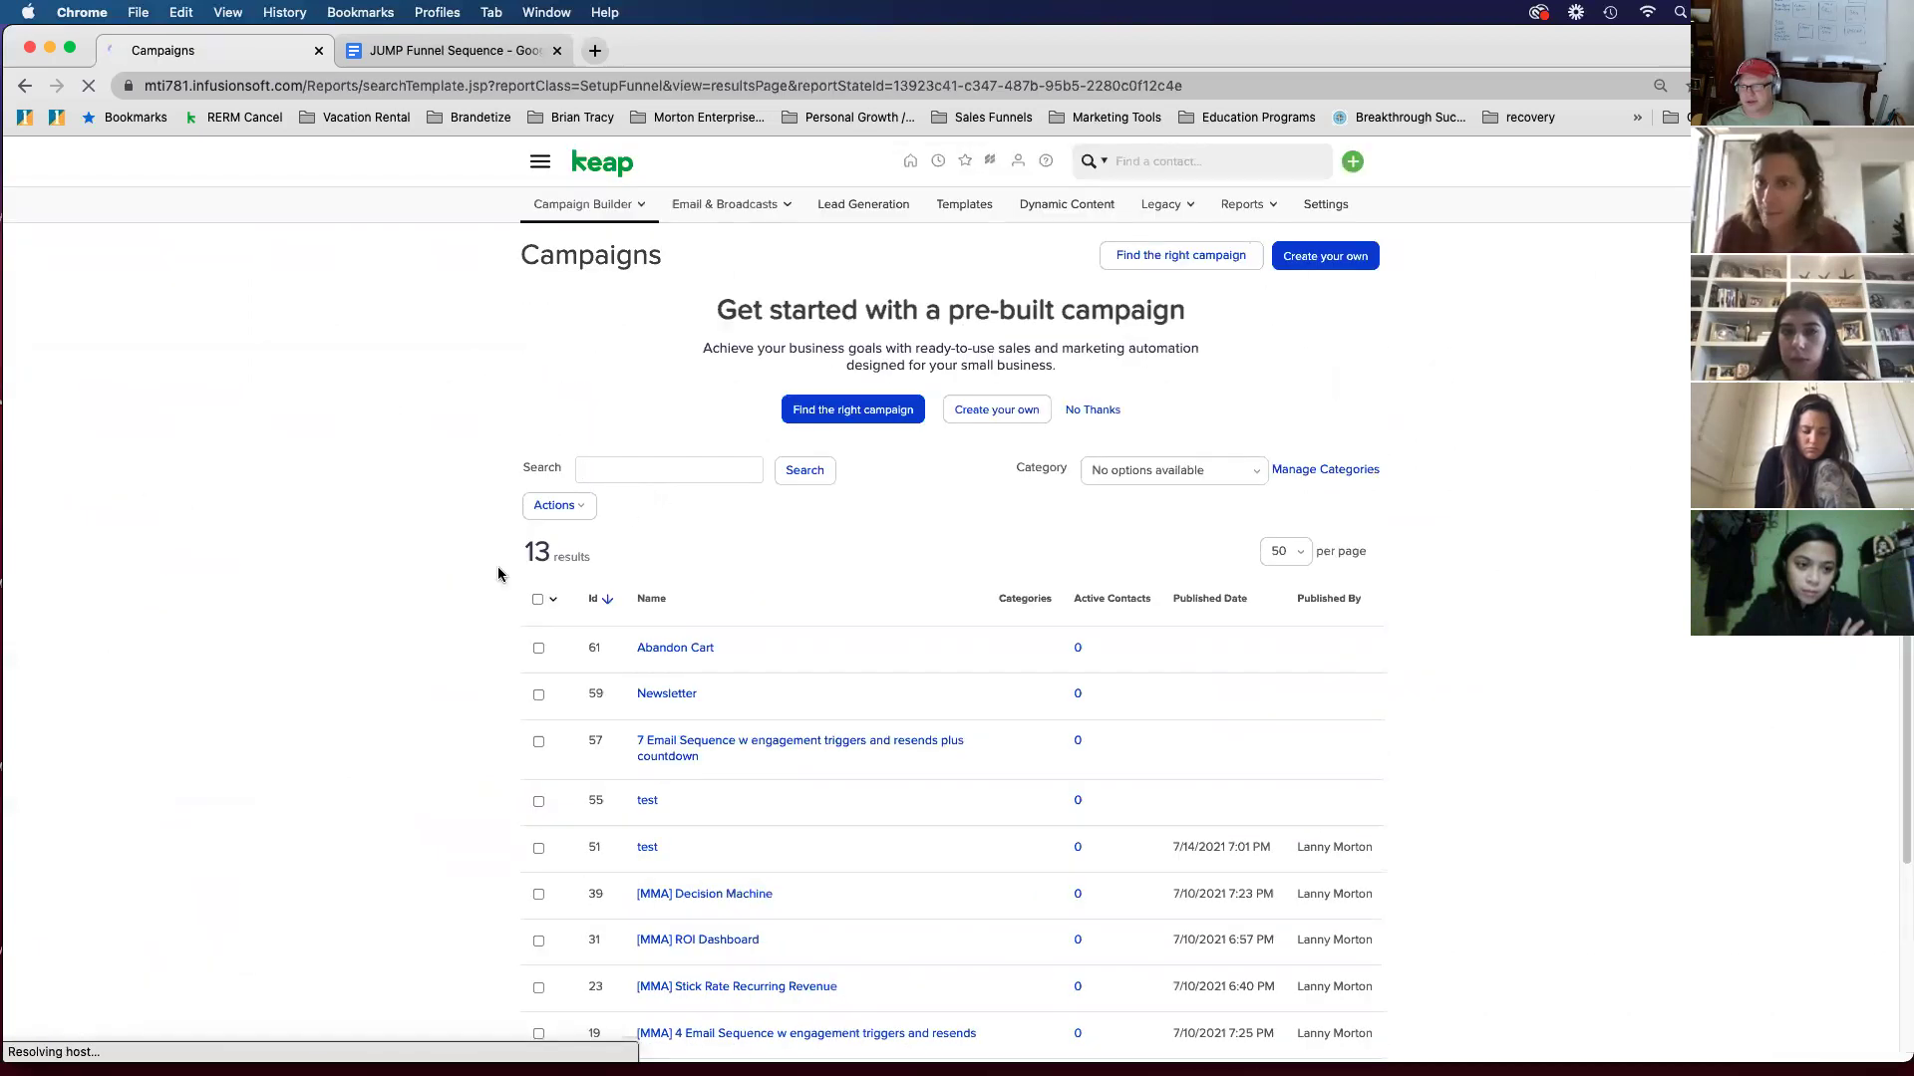
pyautogui.scroll(-5, 469, 593)
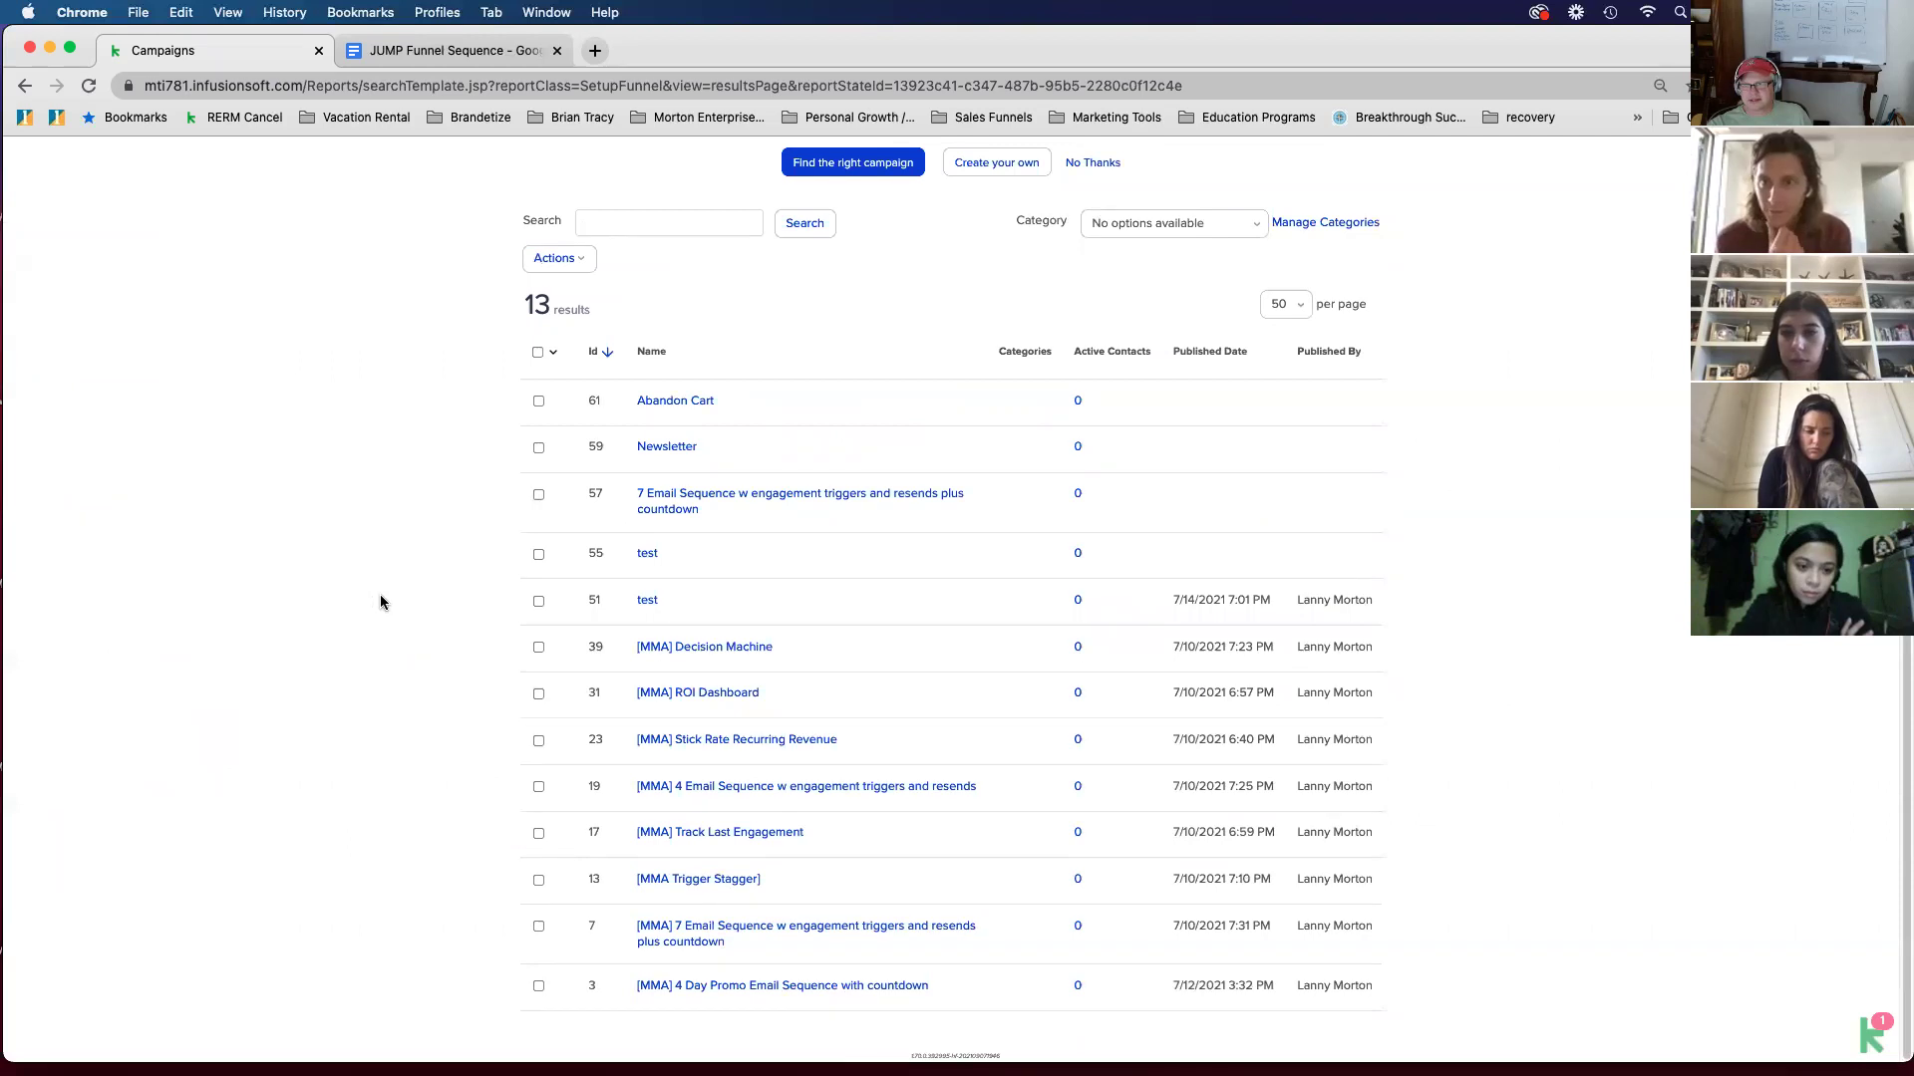
pyautogui.click(722, 651)
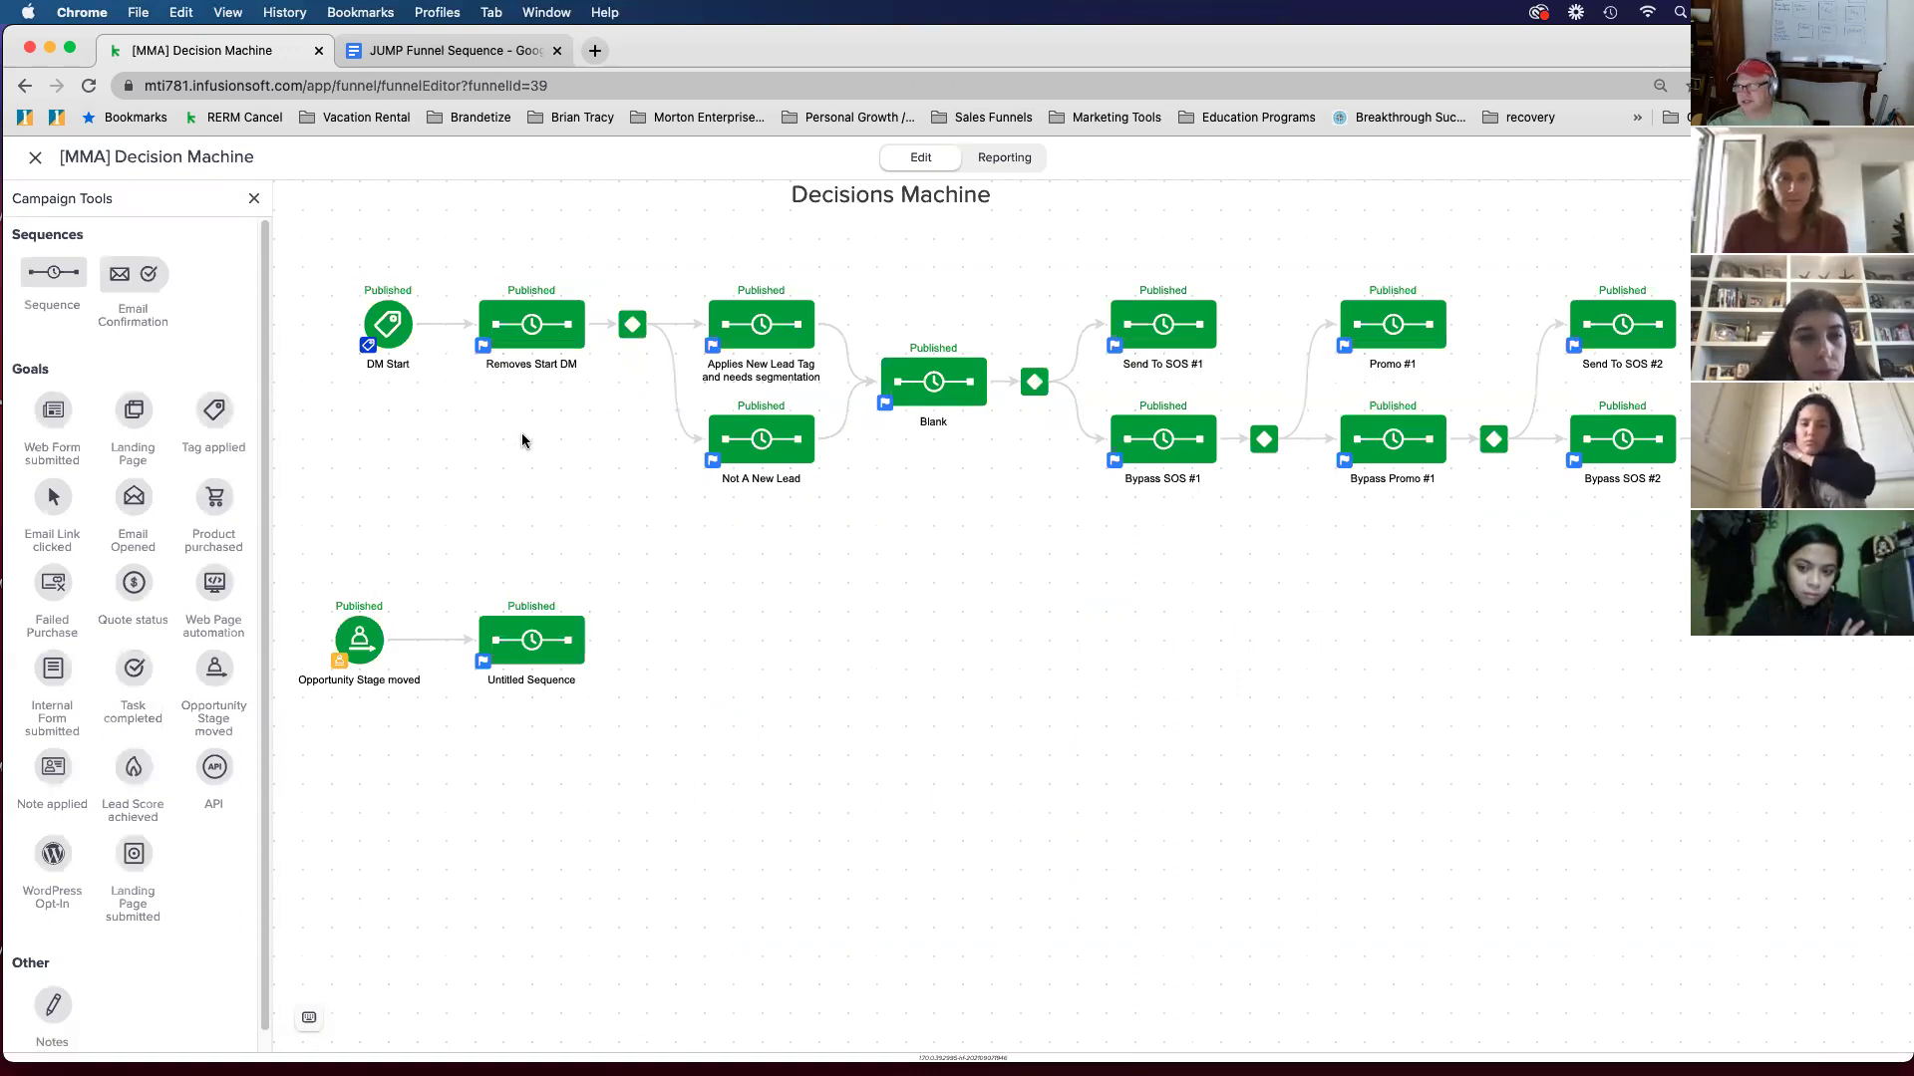
pyautogui.moveTo(530, 444); pyautogui.dragTo(550, 493)
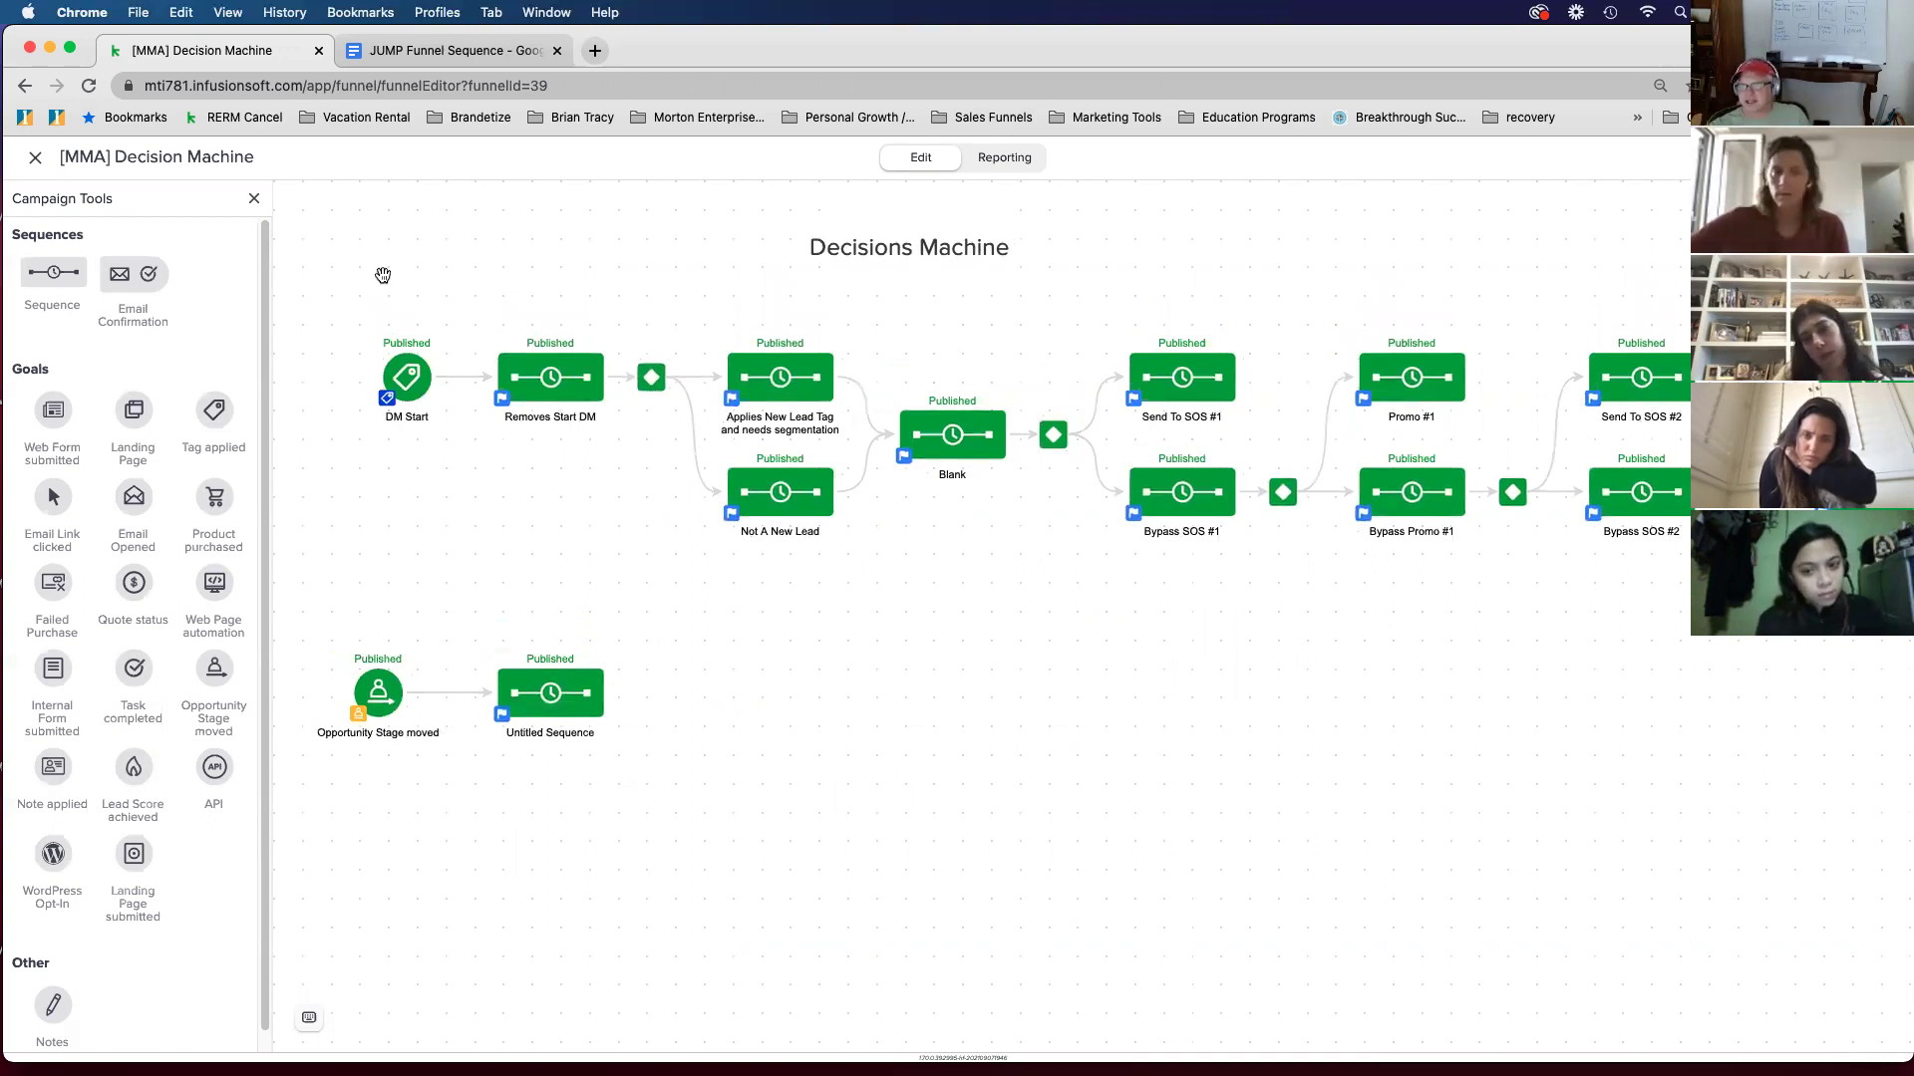
# Step: Delete both delay timers and both untitled emails from the final done sequence of the Abandon Cart campaign
pyautogui.click(25, 88)
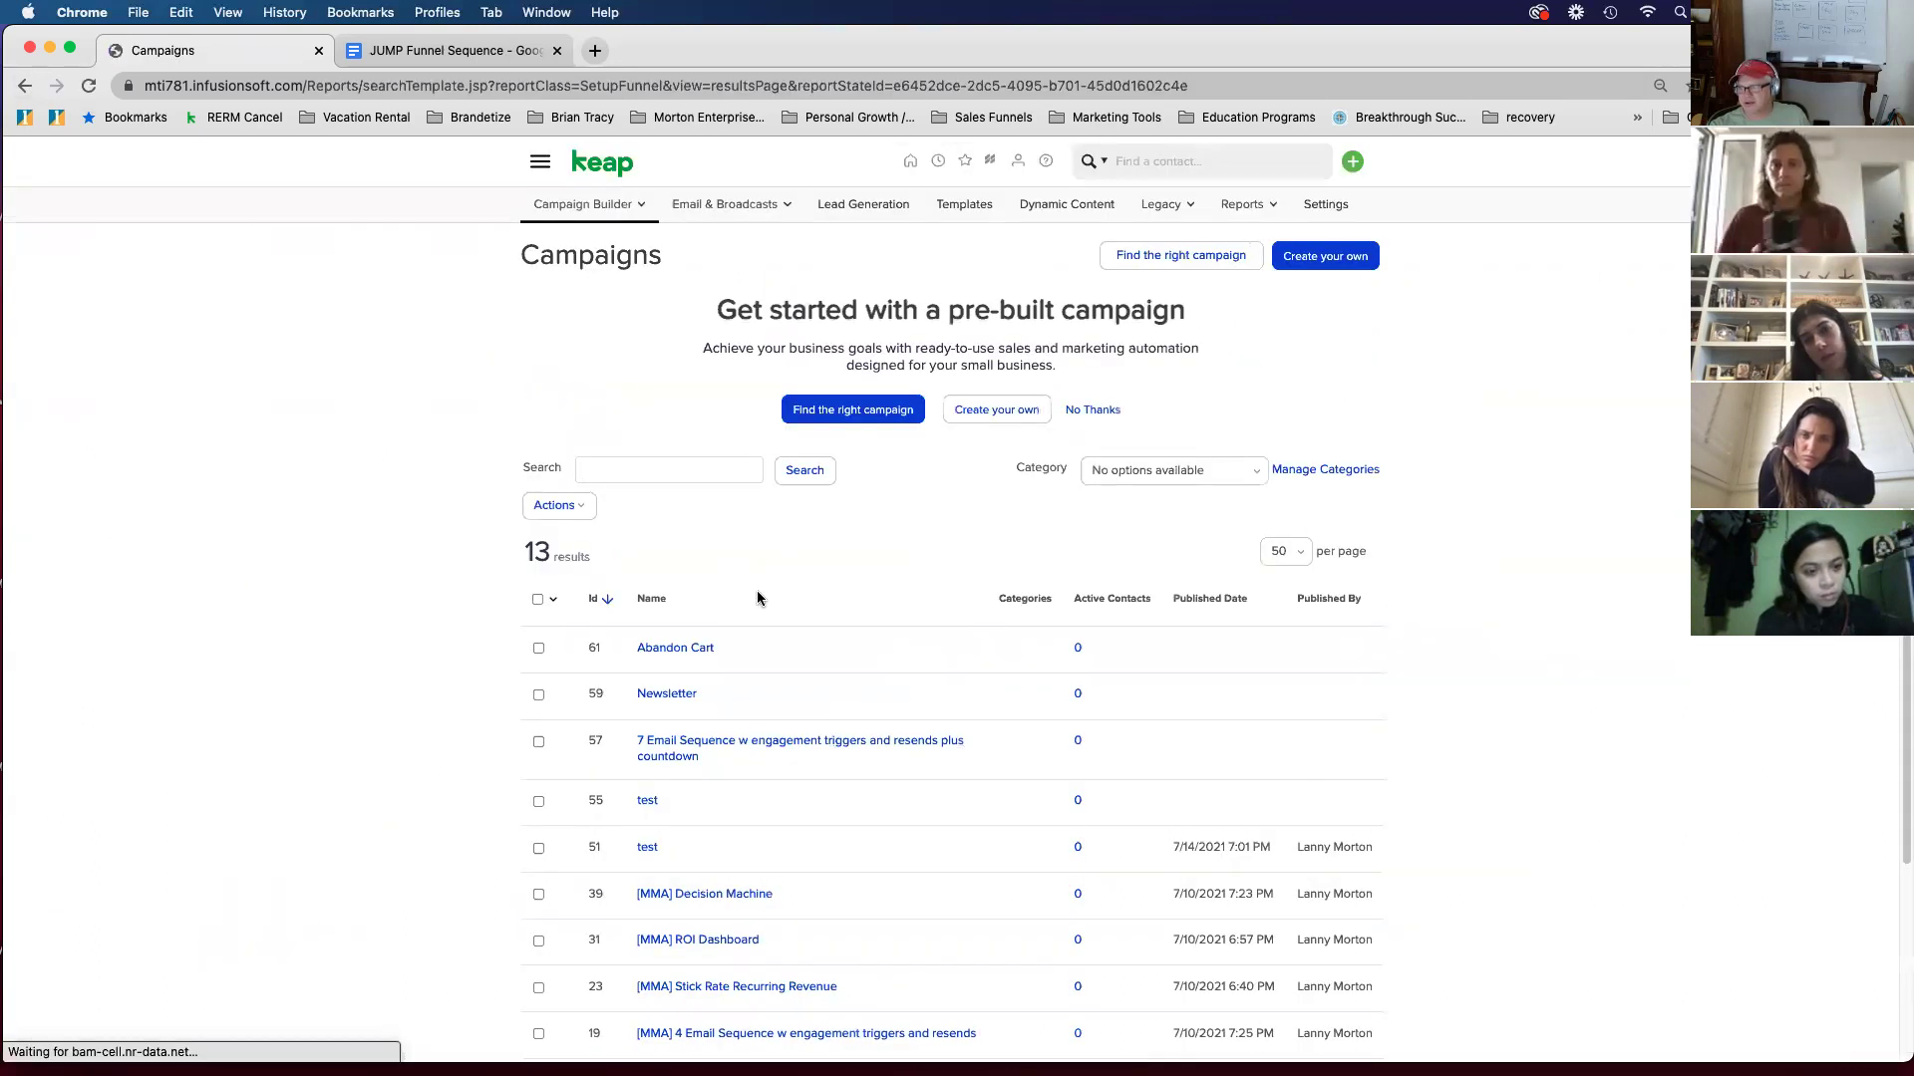
pyautogui.click(682, 650)
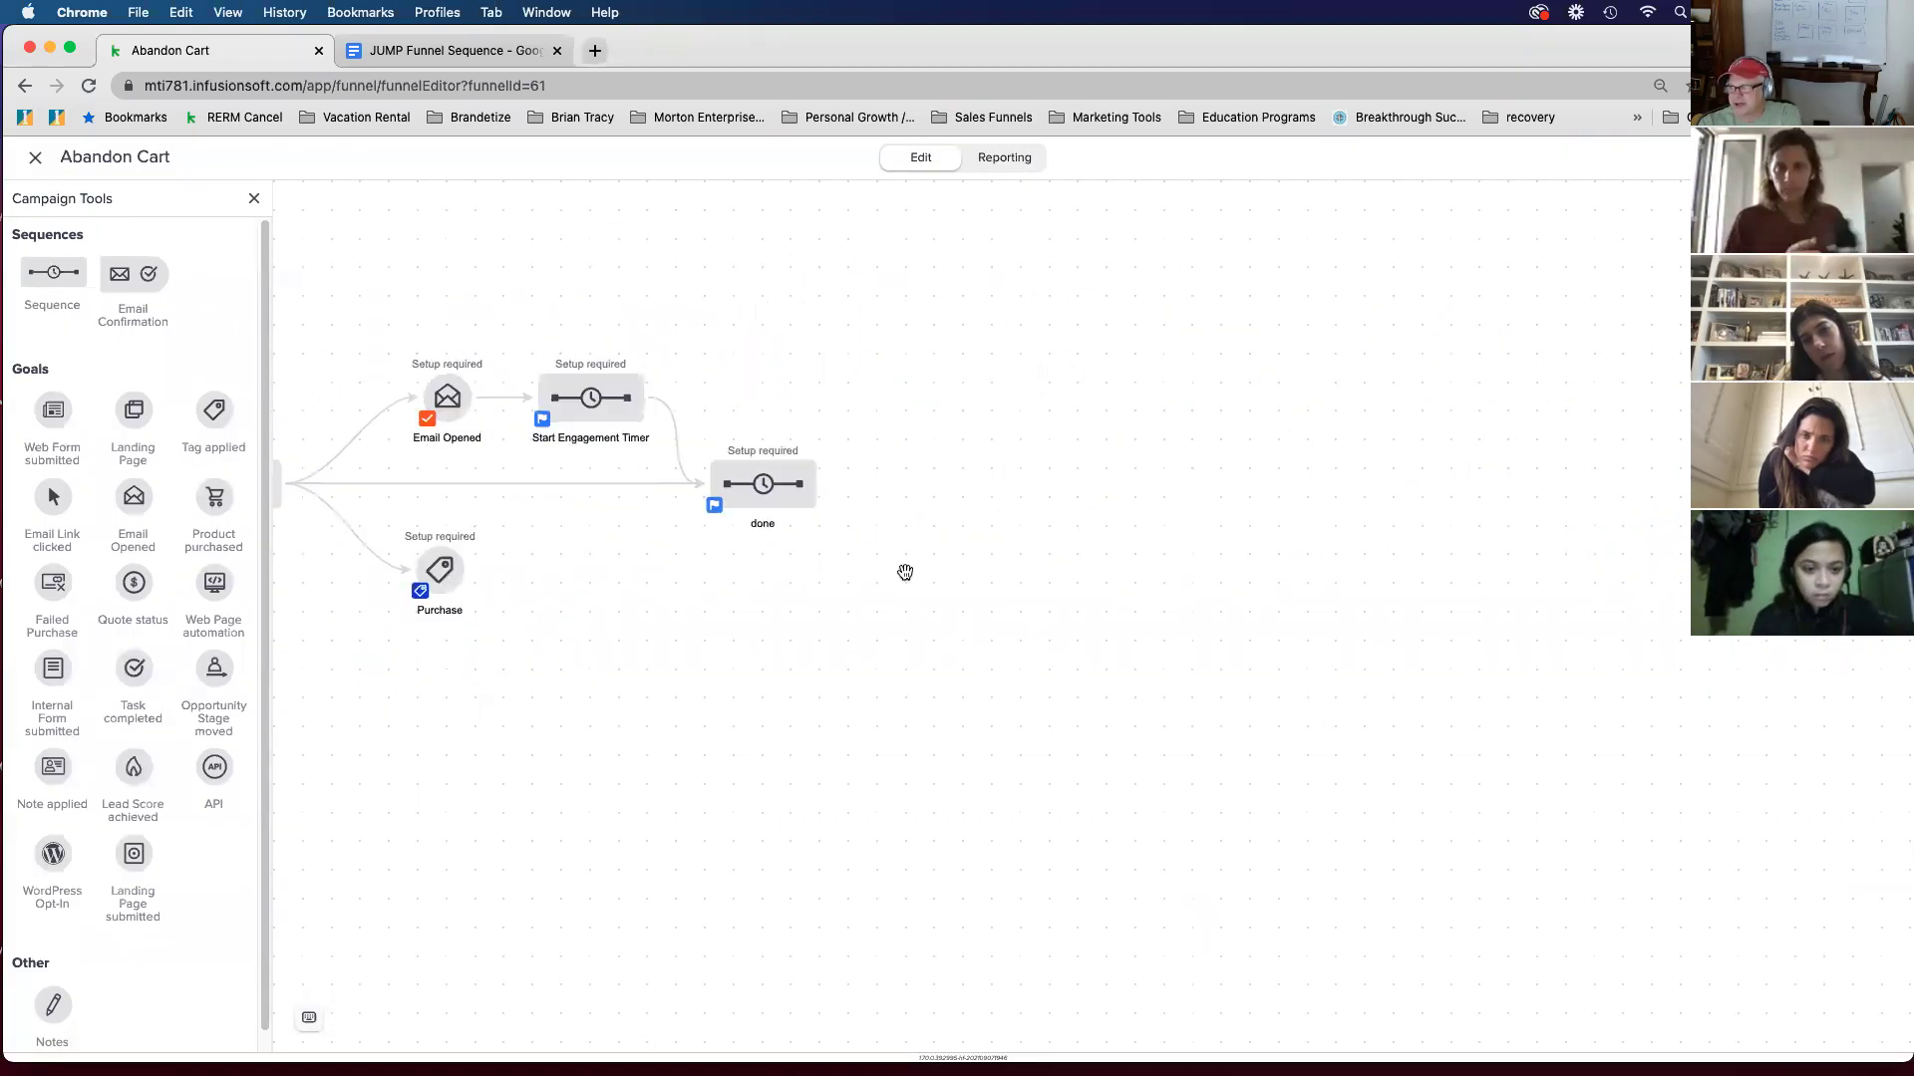
pyautogui.click(788, 485)
pyautogui.click(797, 506)
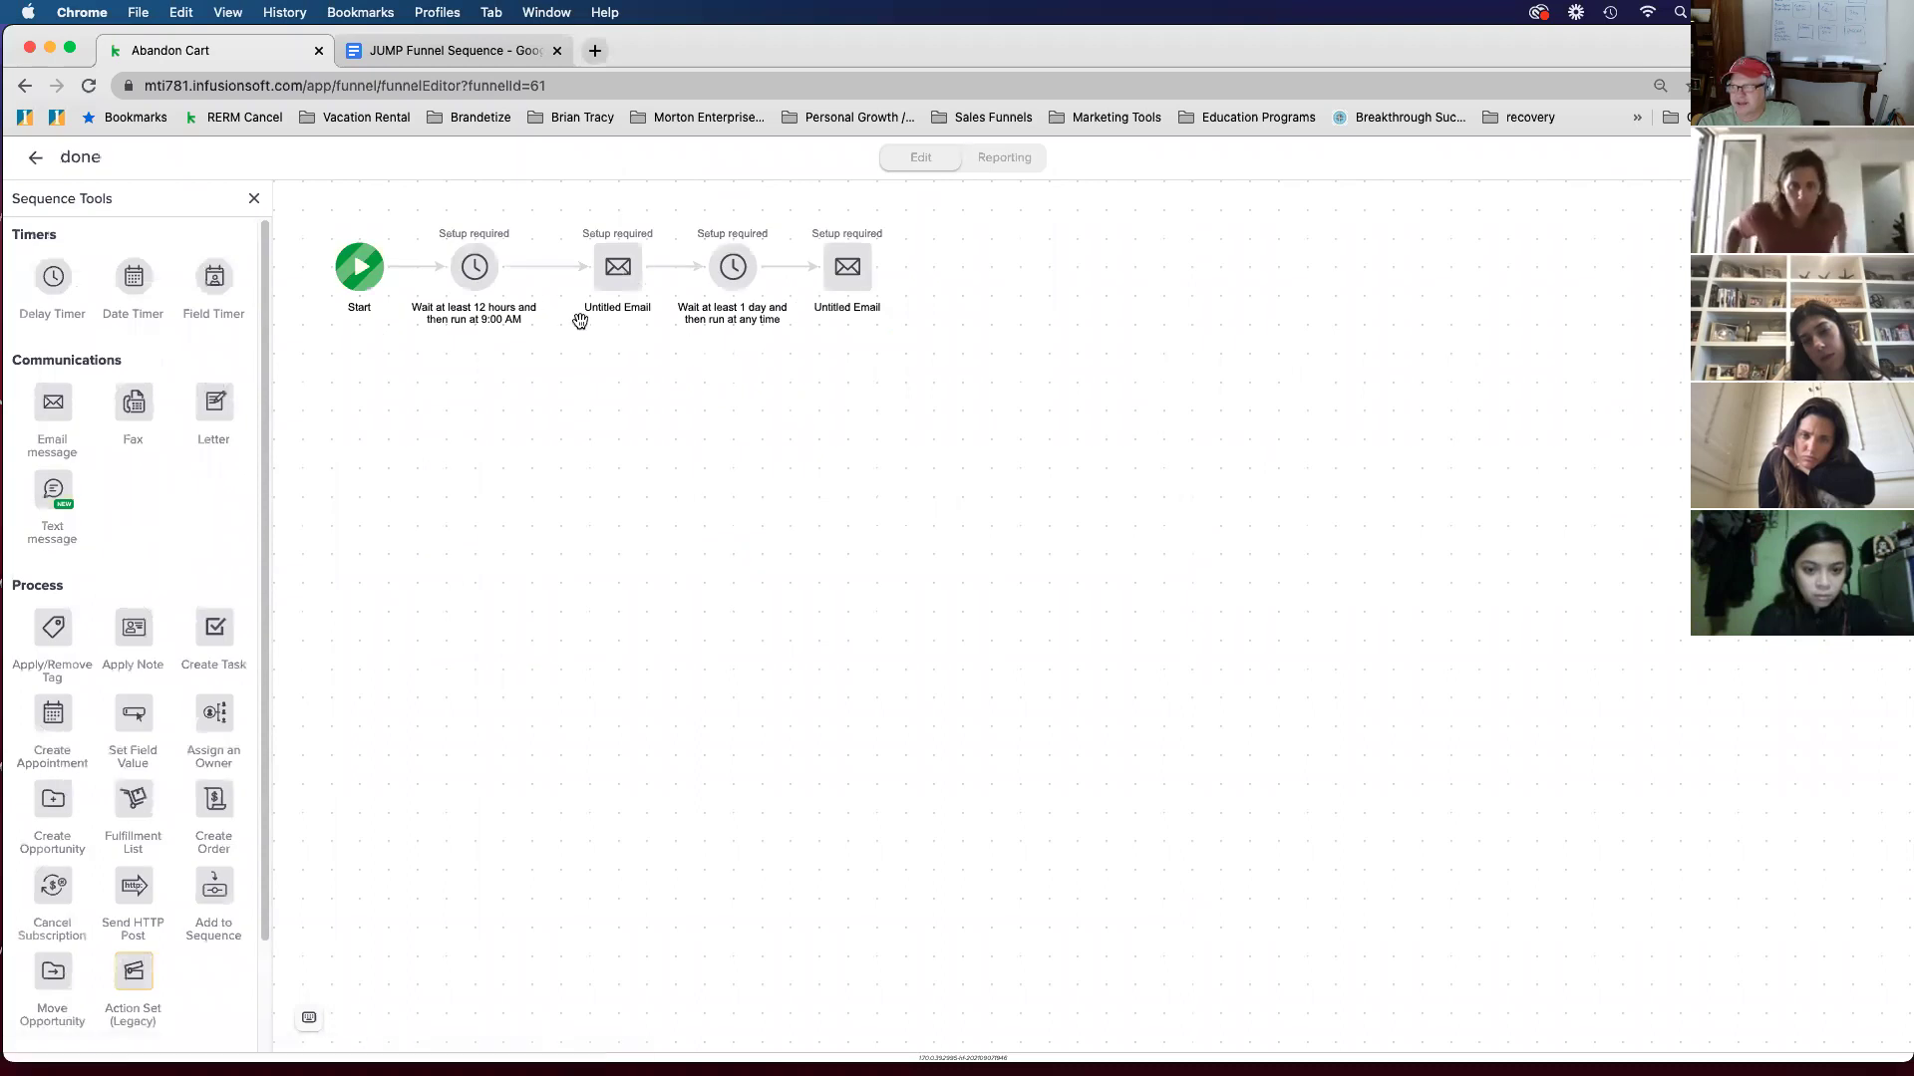
pyautogui.keyDown('shift'); pyautogui.click(479, 278); pyautogui.keyUp('shift')
pyautogui.keyDown('shift'); pyautogui.click(606, 277); pyautogui.keyUp('shift')
pyautogui.keyDown('shift'); pyautogui.click(732, 273); pyautogui.keyUp('shift')
pyautogui.keyDown('shift'); pyautogui.click(849, 275); pyautogui.keyUp('shift')
pyautogui.rightClick(849, 272)
pyautogui.click(890, 358)
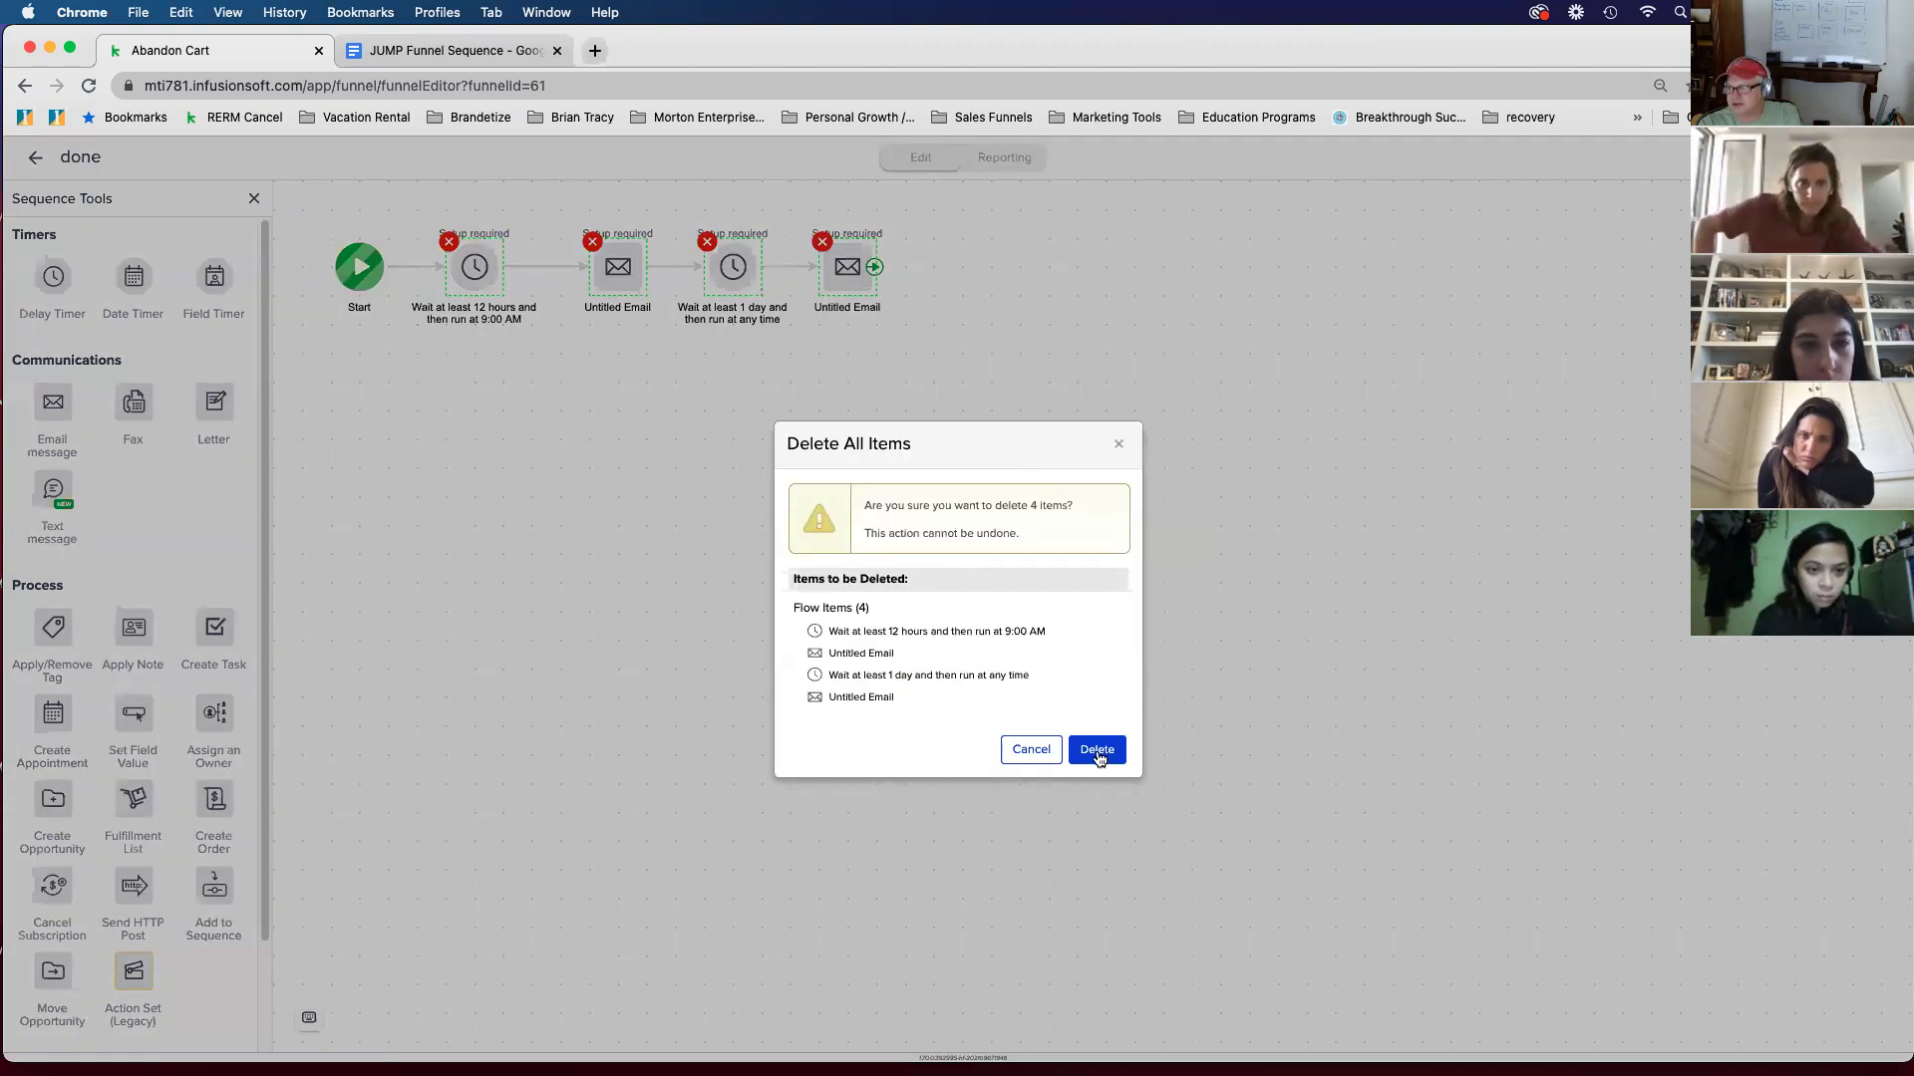
pyautogui.click(1098, 753)
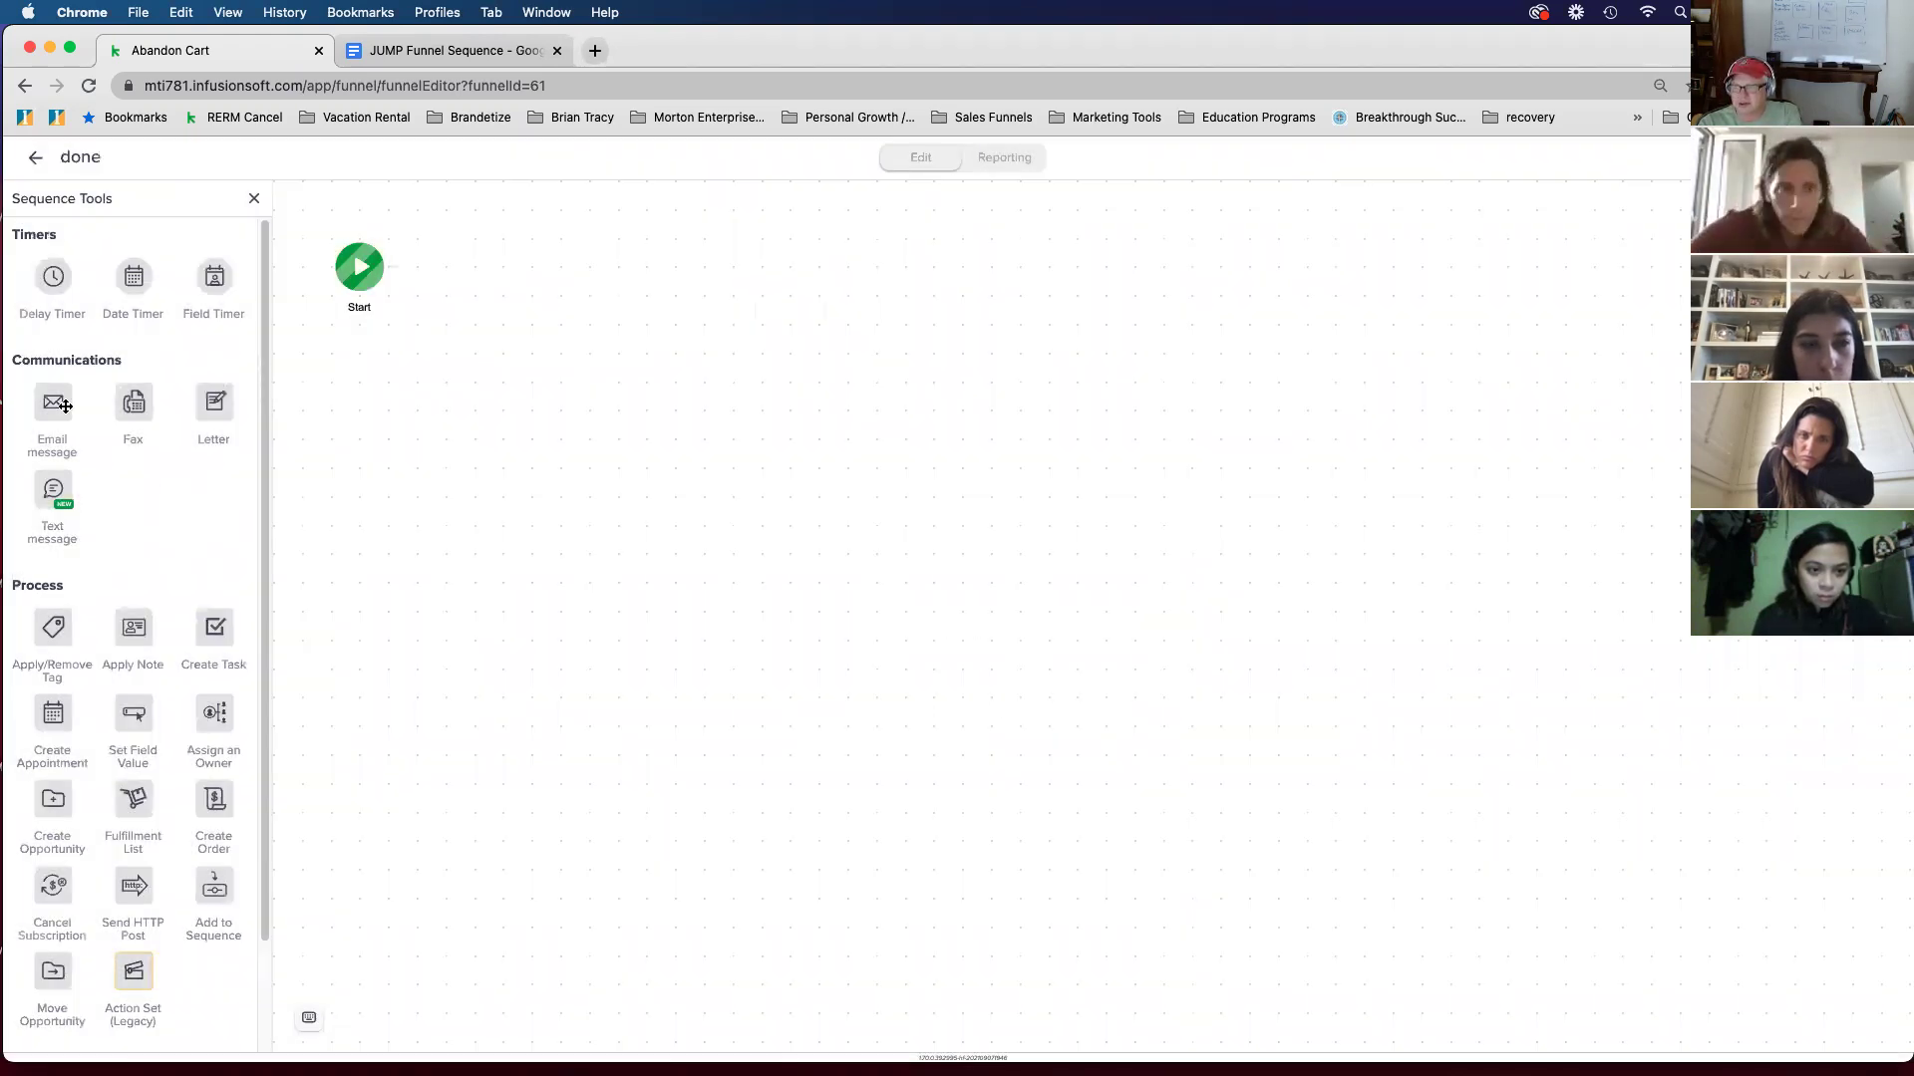
# Step: Add a delay timer after Start that waits at least 3 days and runs on a weekday at 8:00 AM
pyautogui.moveTo(54, 284); pyautogui.dragTo(498, 286)
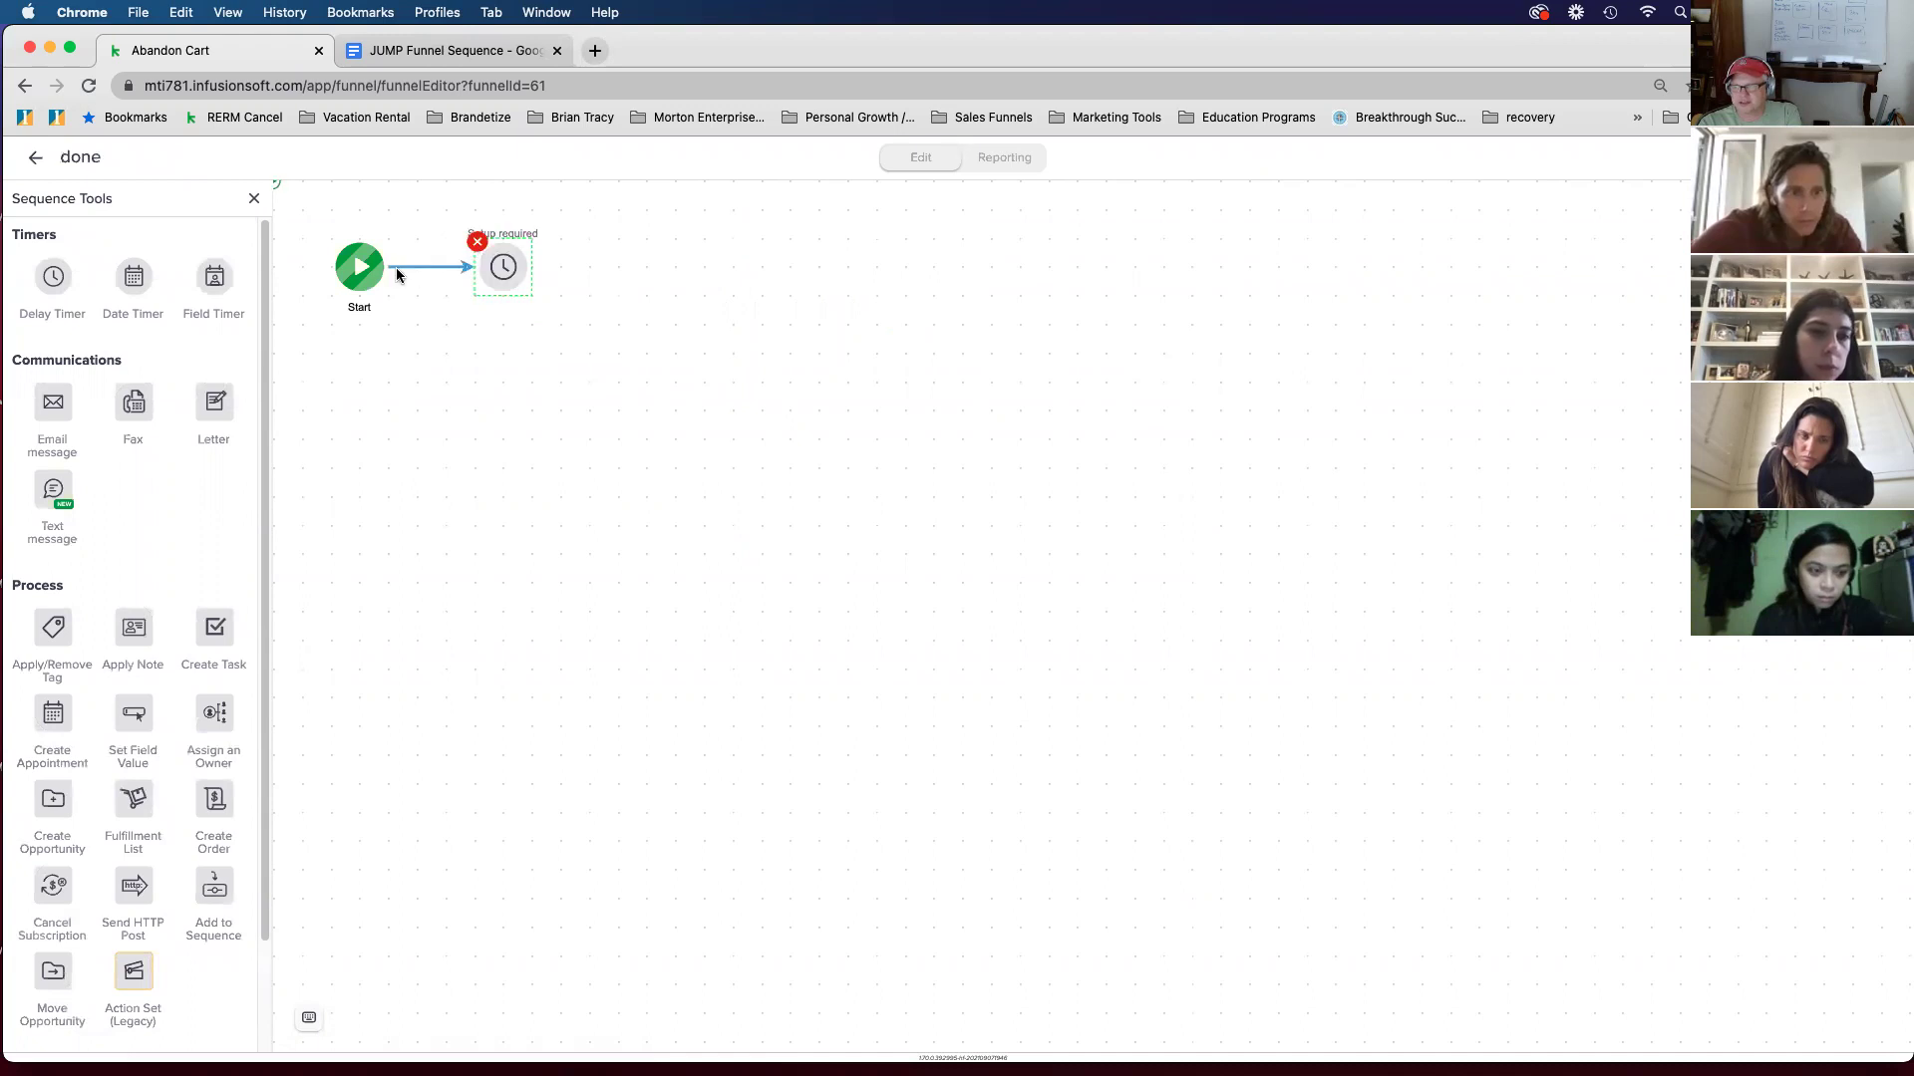
pyautogui.click(497, 286)
pyautogui.click(528, 308)
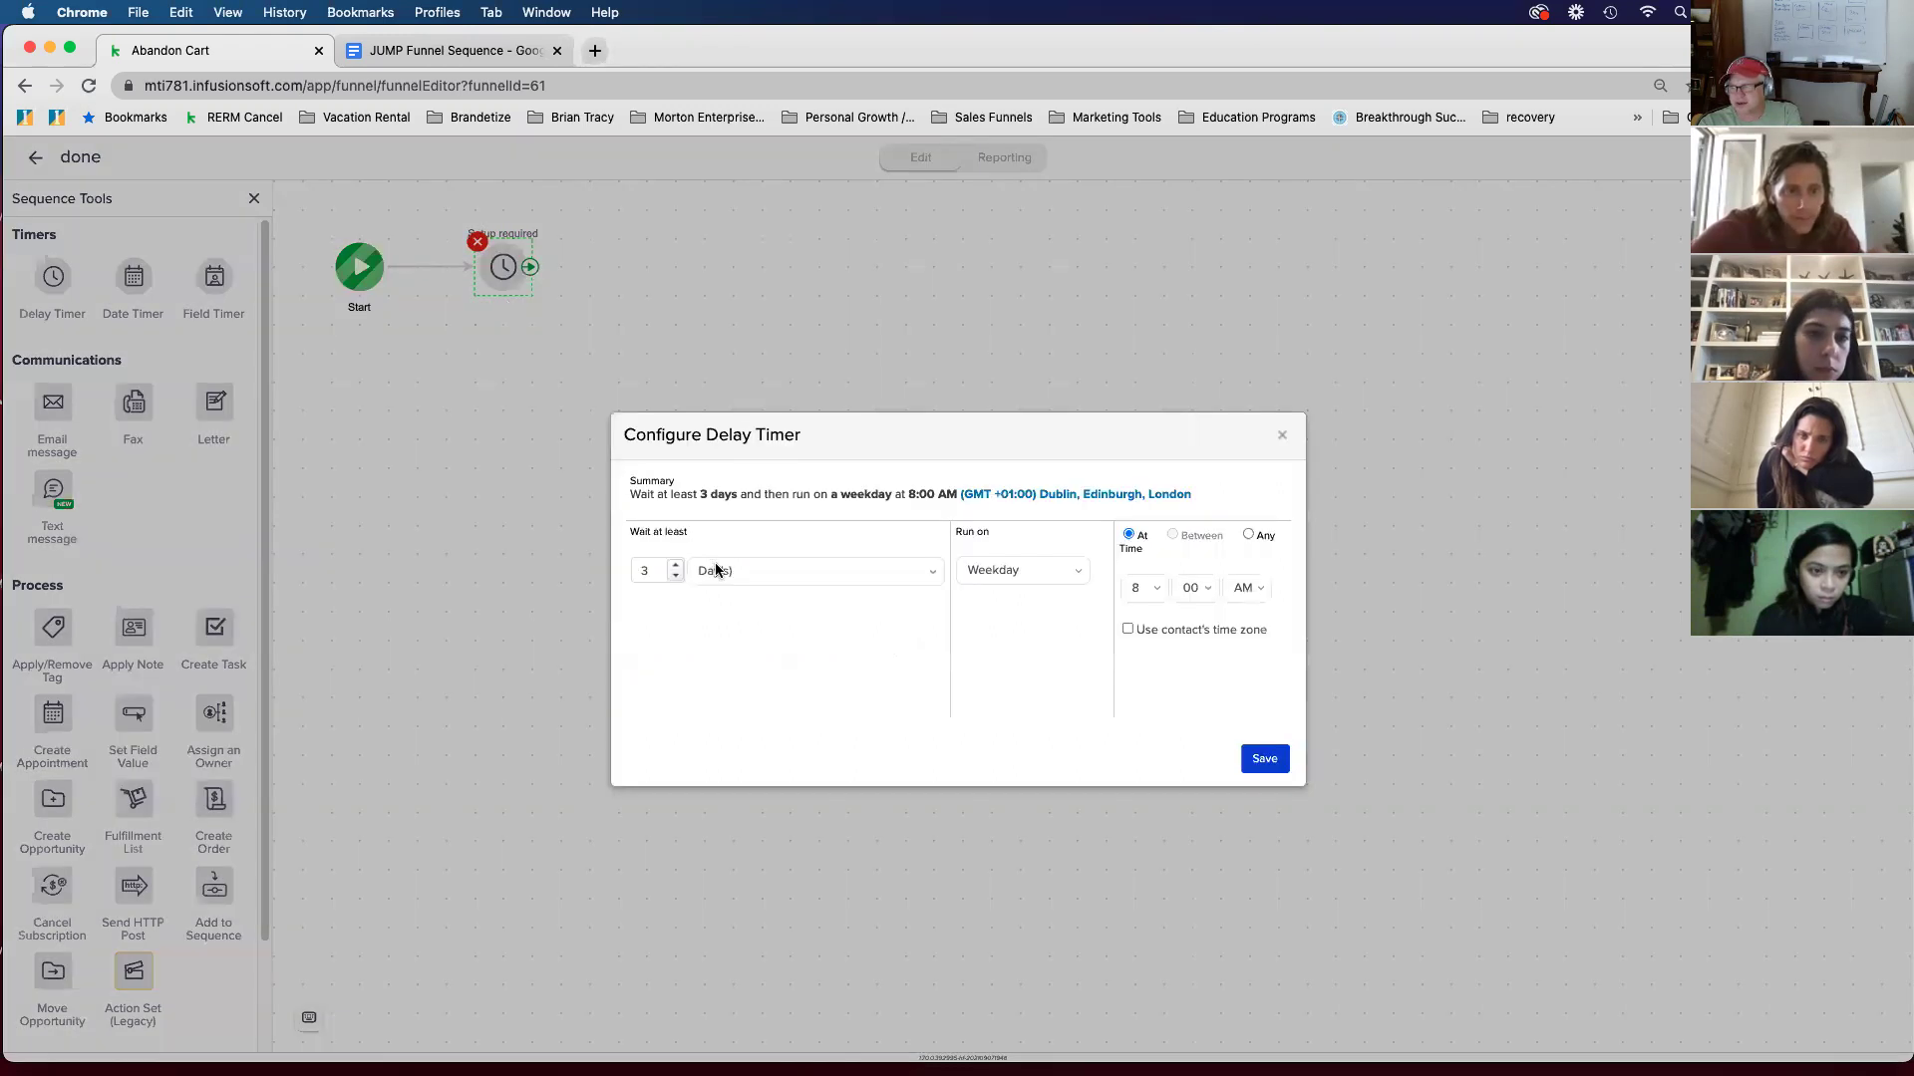
pyautogui.click(1264, 763)
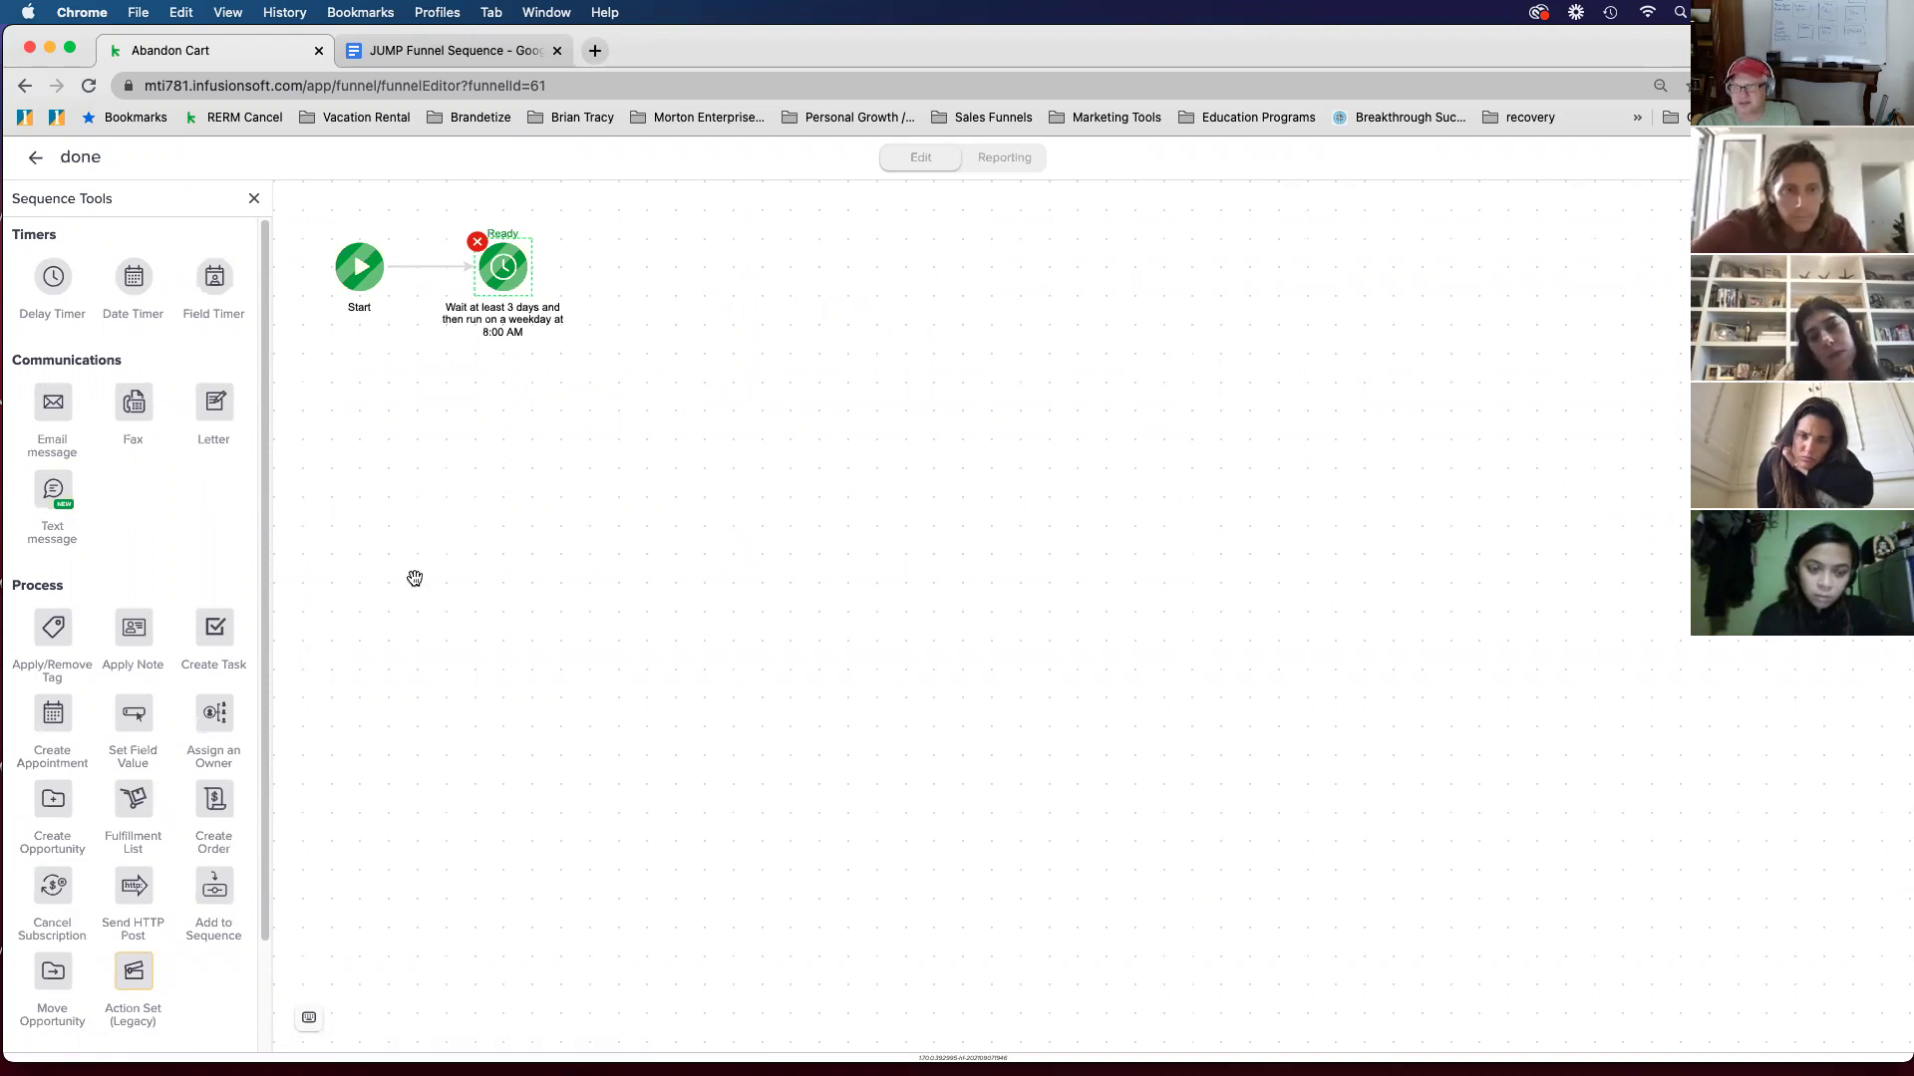
# Step: Add an Apply/Remove Tag step after the delay timer that applies the Start Campaign -> Decision Machine Start tag
pyautogui.moveTo(55, 626); pyautogui.dragTo(622, 267)
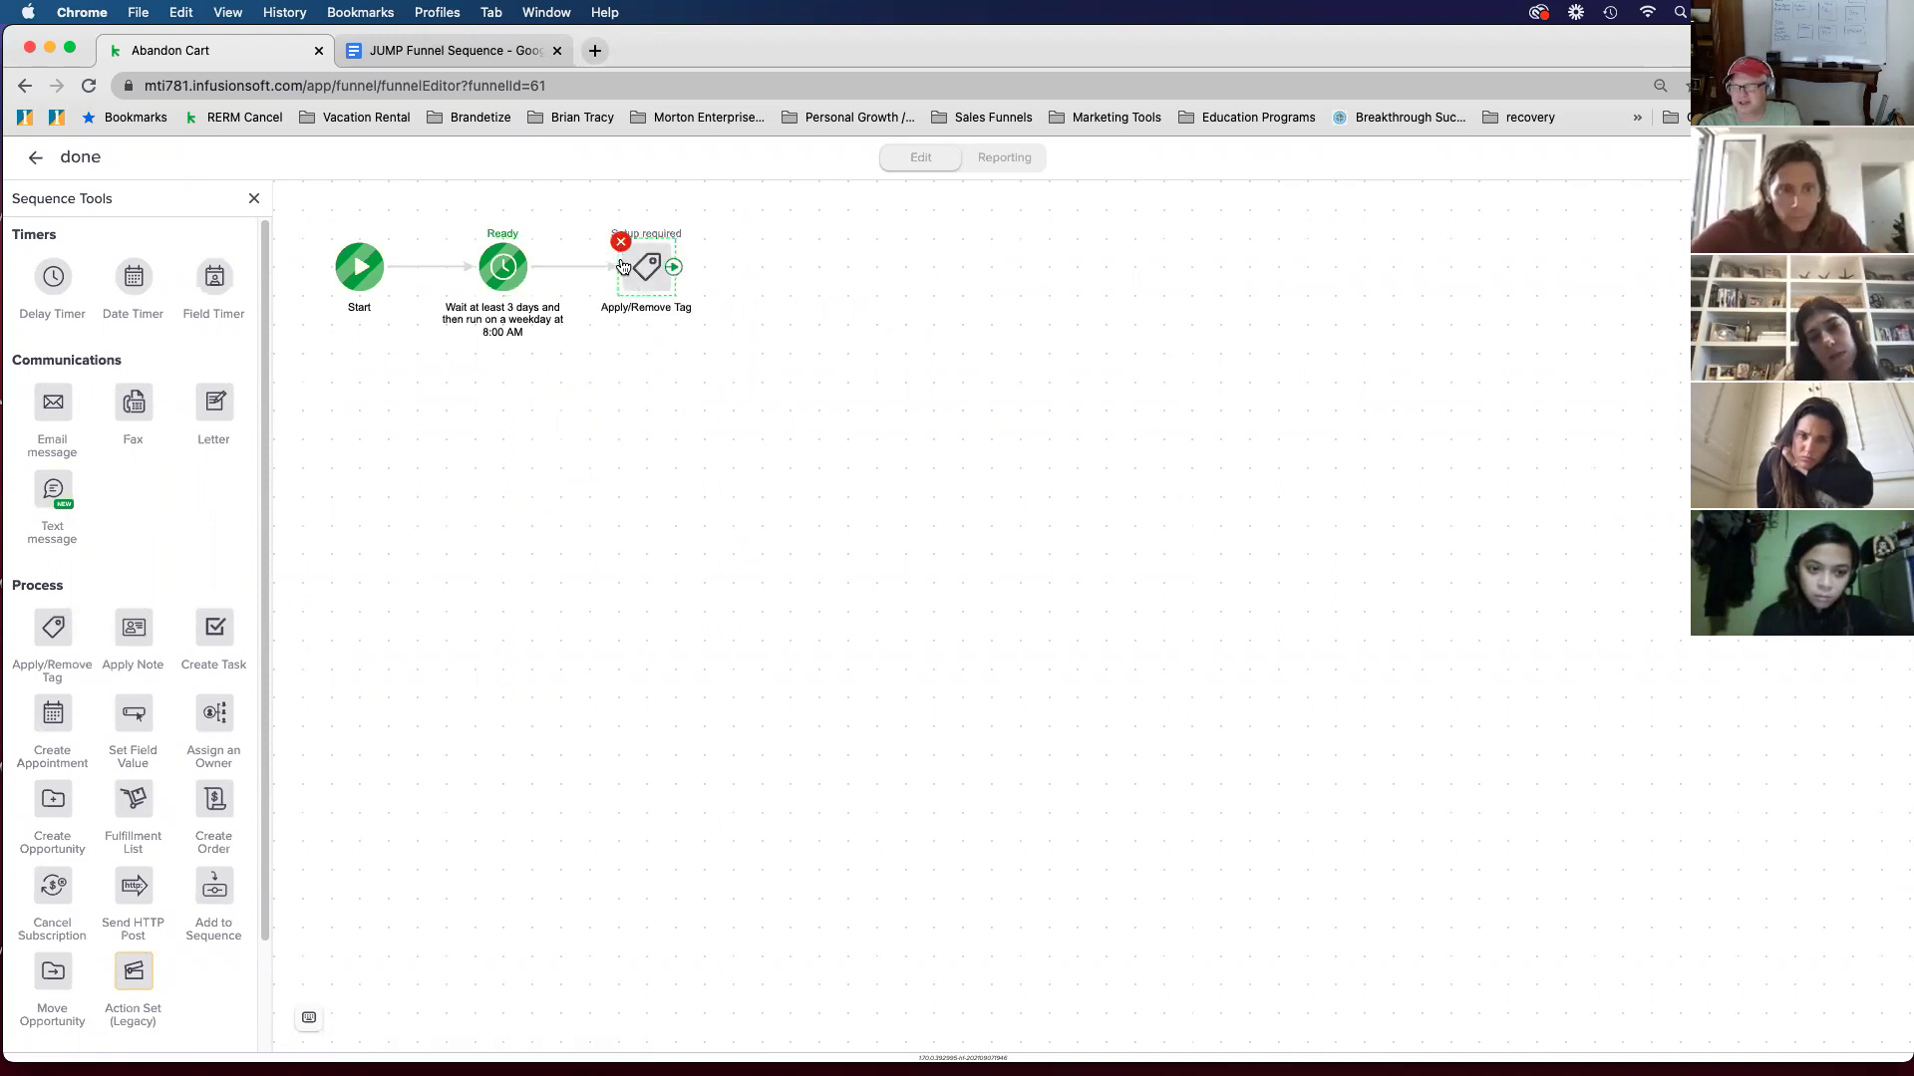
pyautogui.click(644, 279)
pyautogui.click(693, 300)
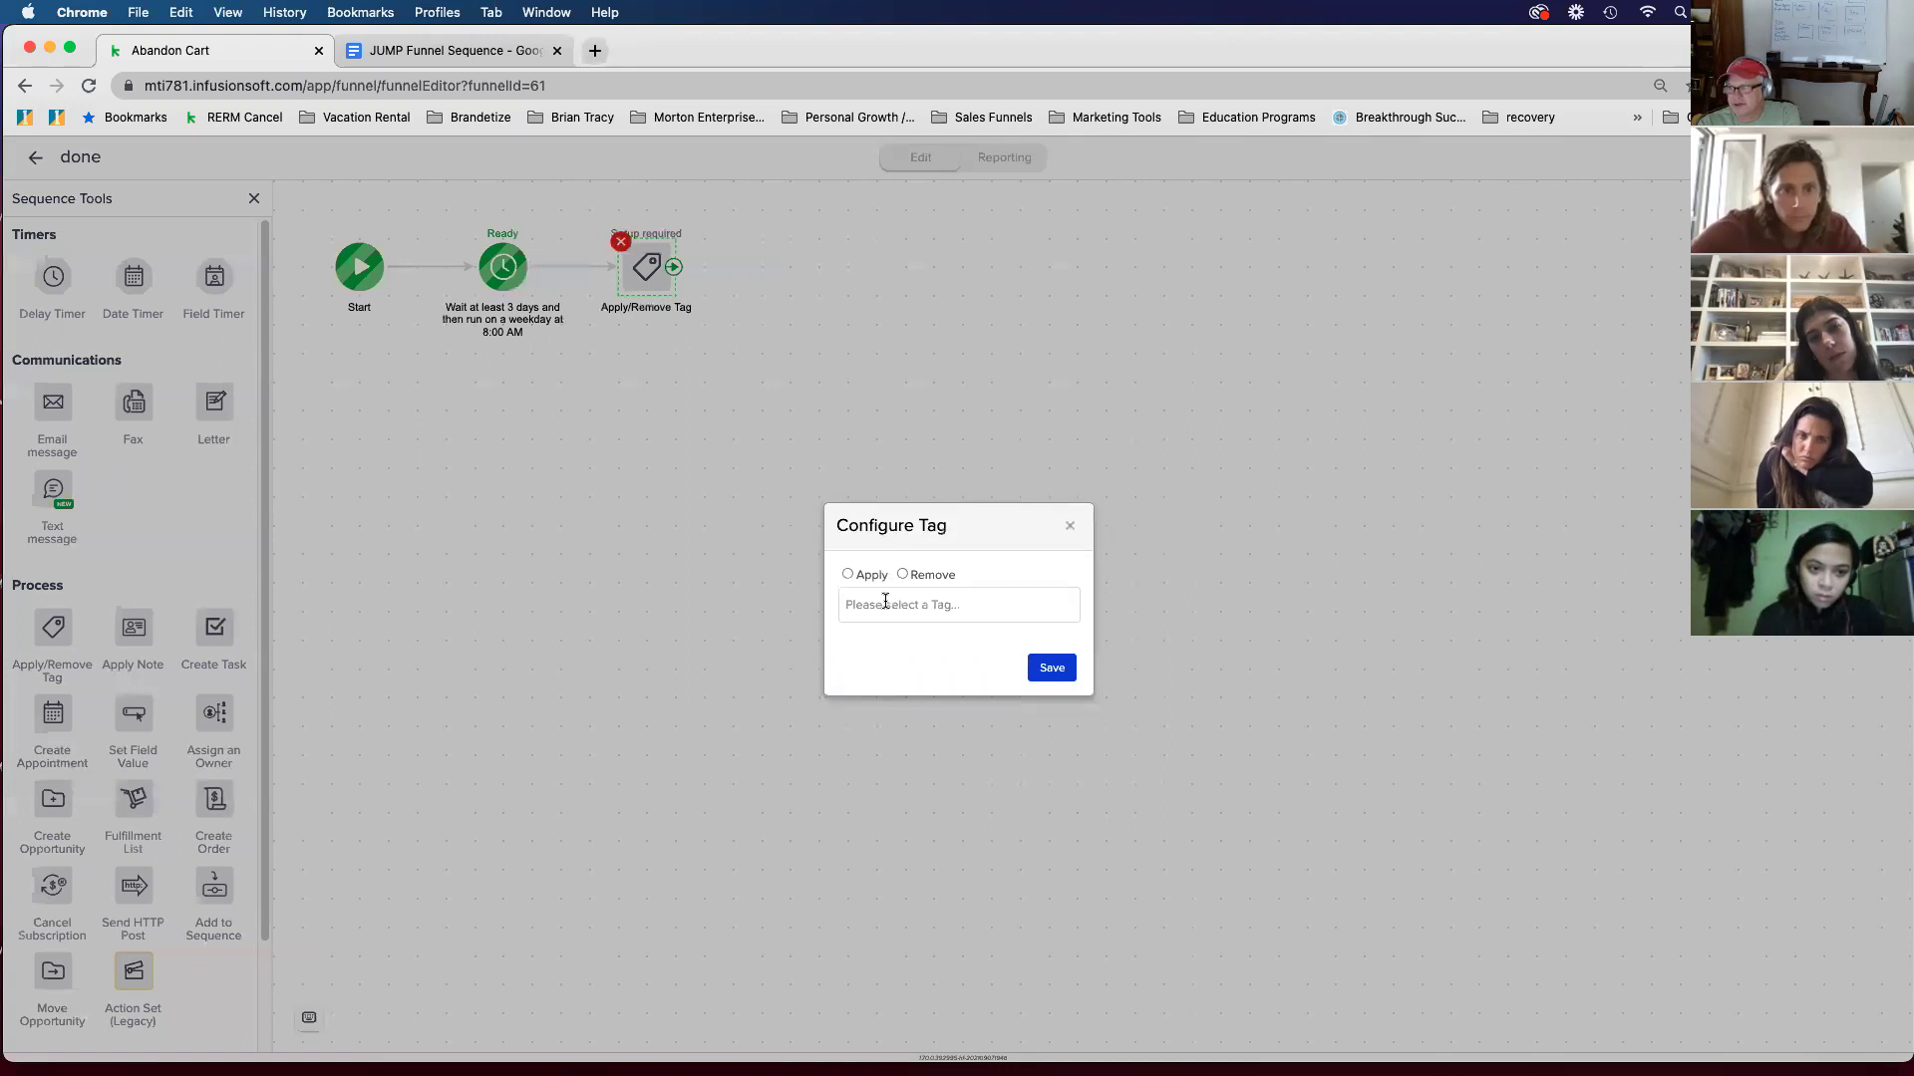
pyautogui.click(885, 602)
pyautogui.write('decis')
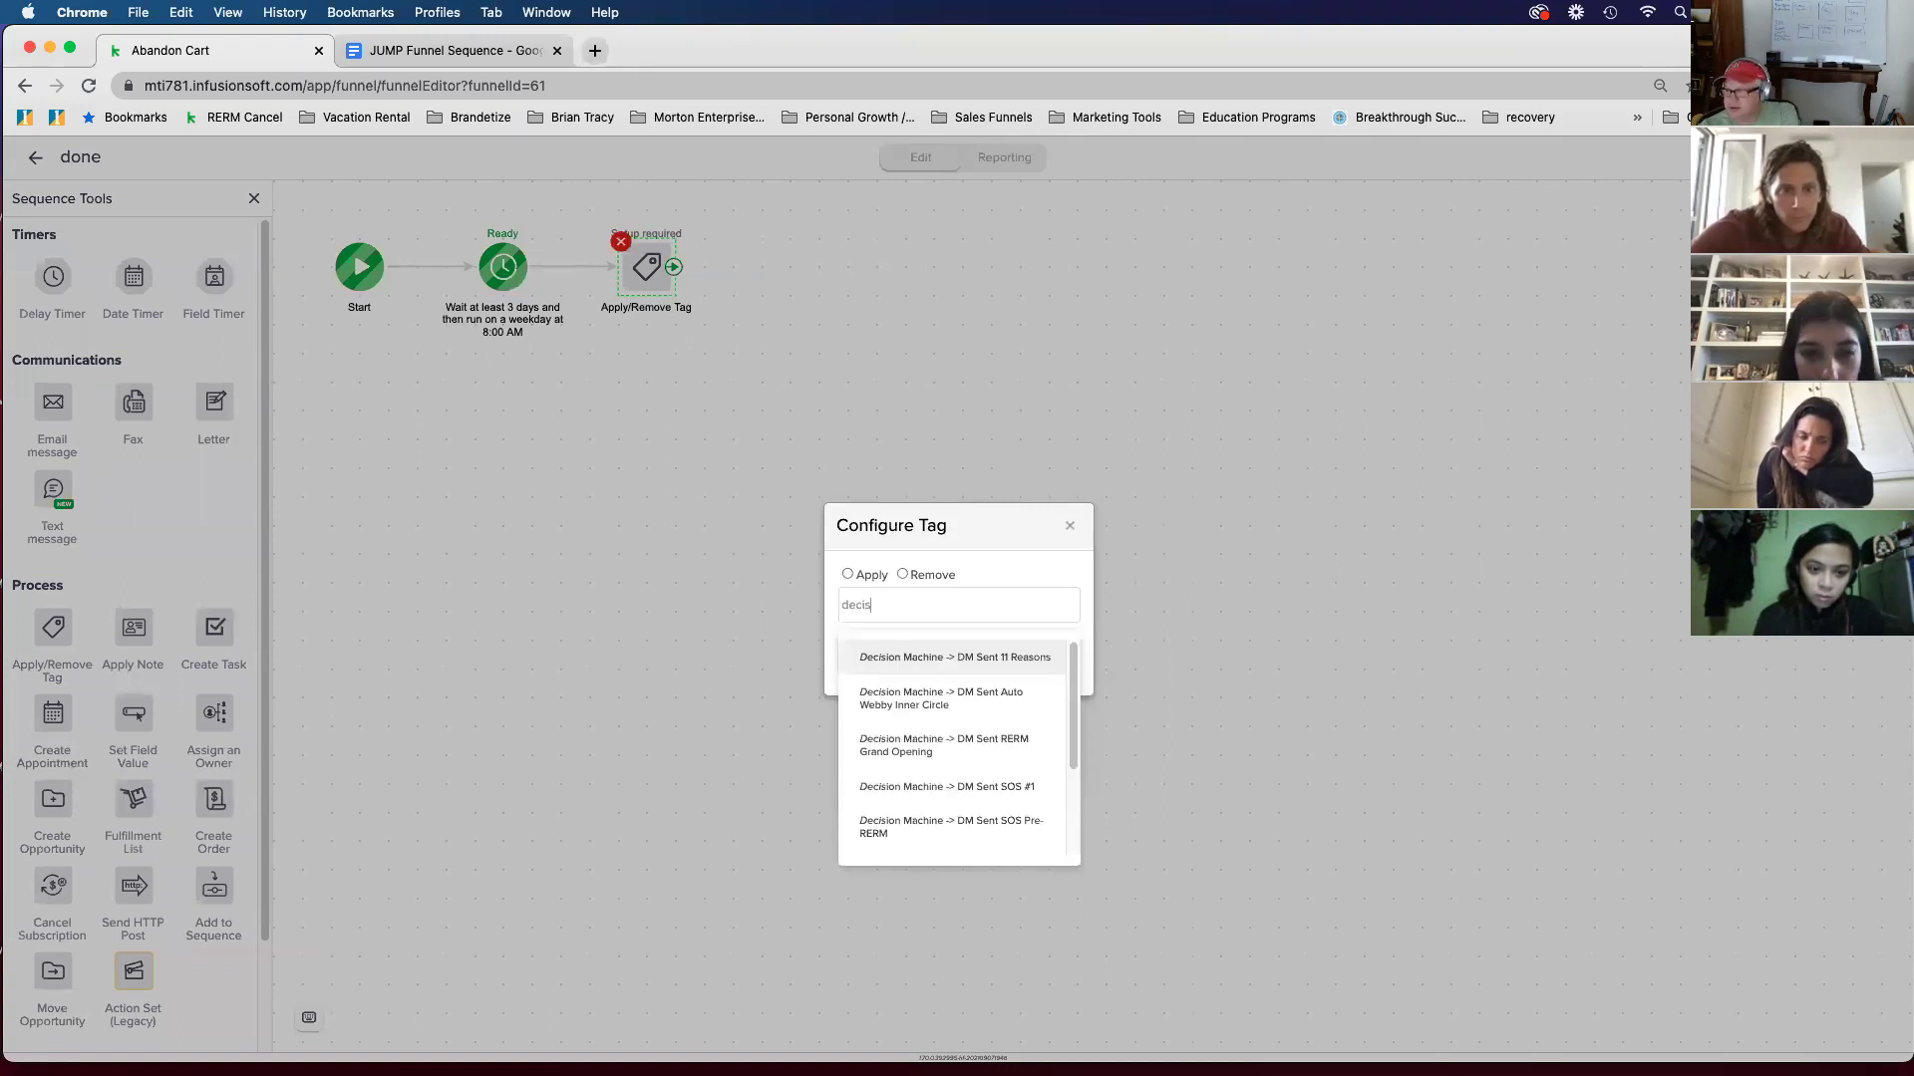
pyautogui.scroll(-3, 890, 669)
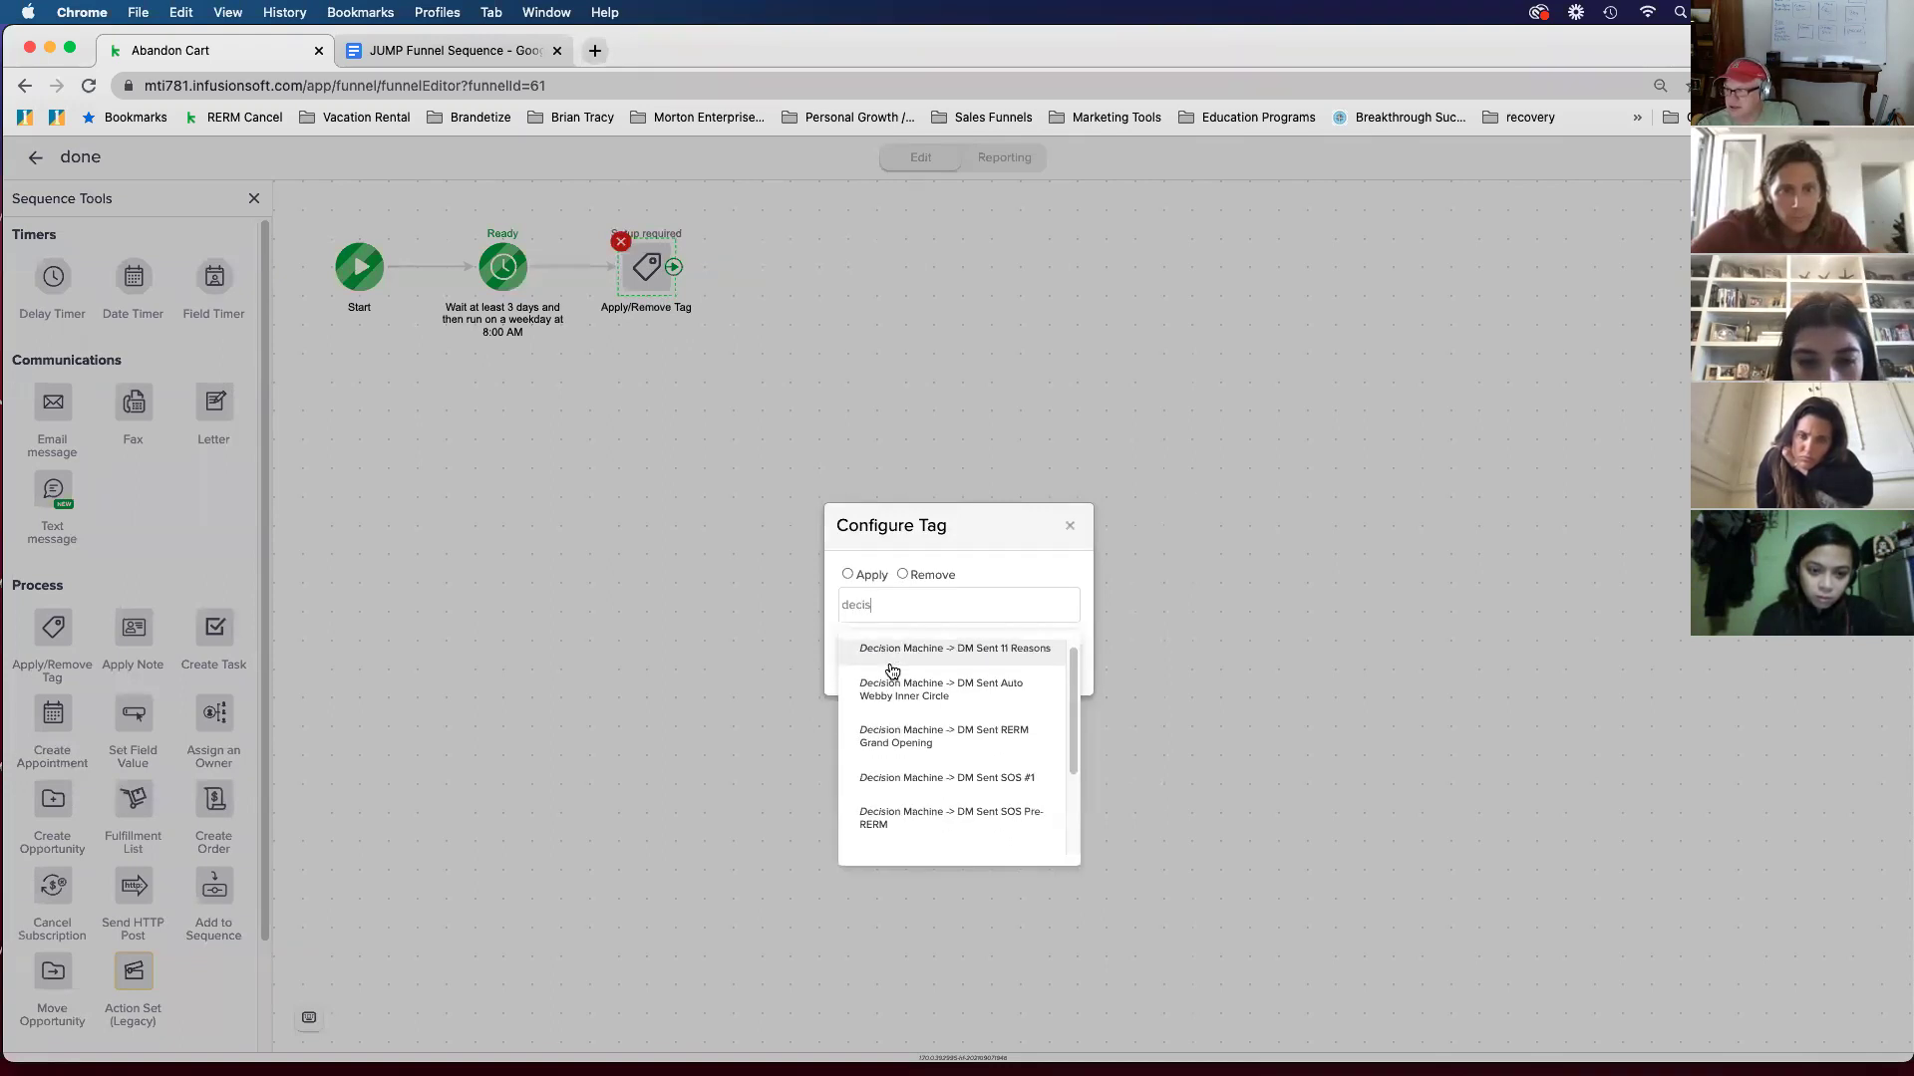
pyautogui.click(940, 797)
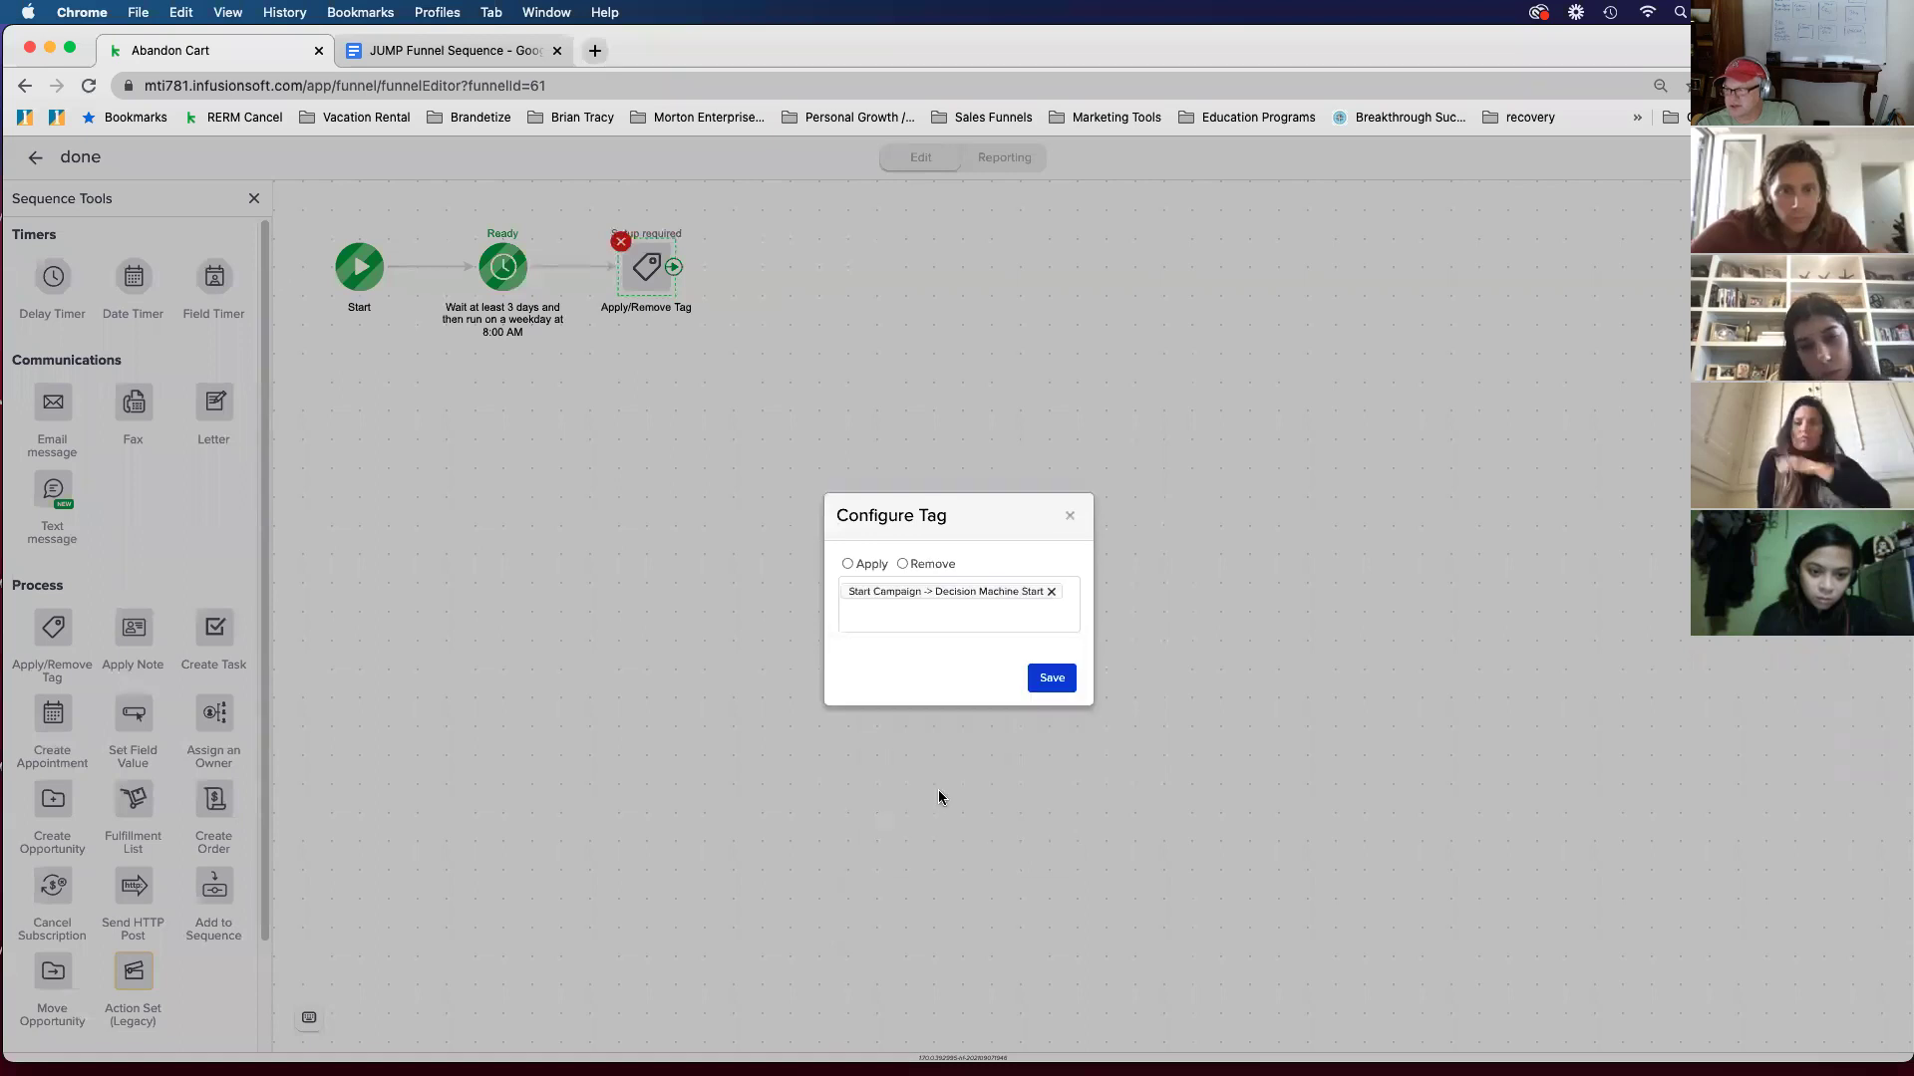
pyautogui.click(1044, 688)
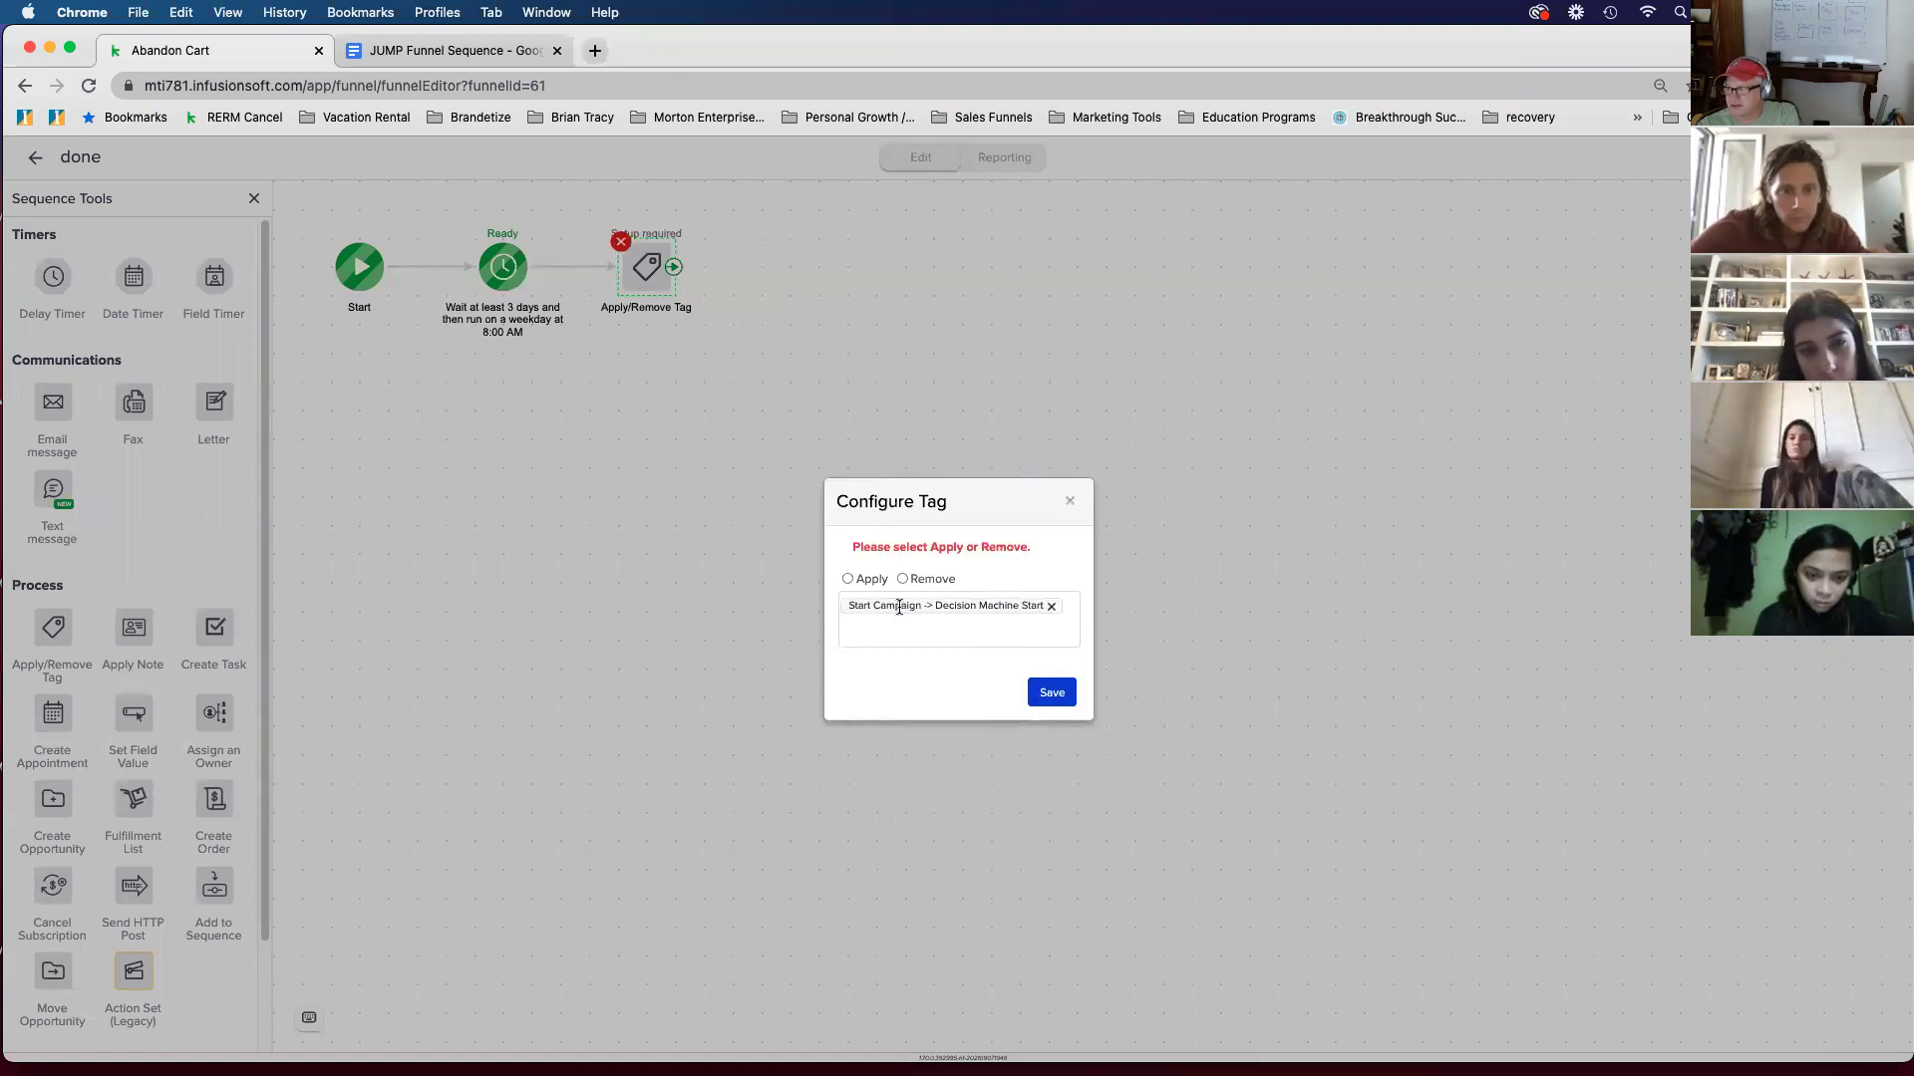
pyautogui.click(847, 579)
pyautogui.click(1050, 678)
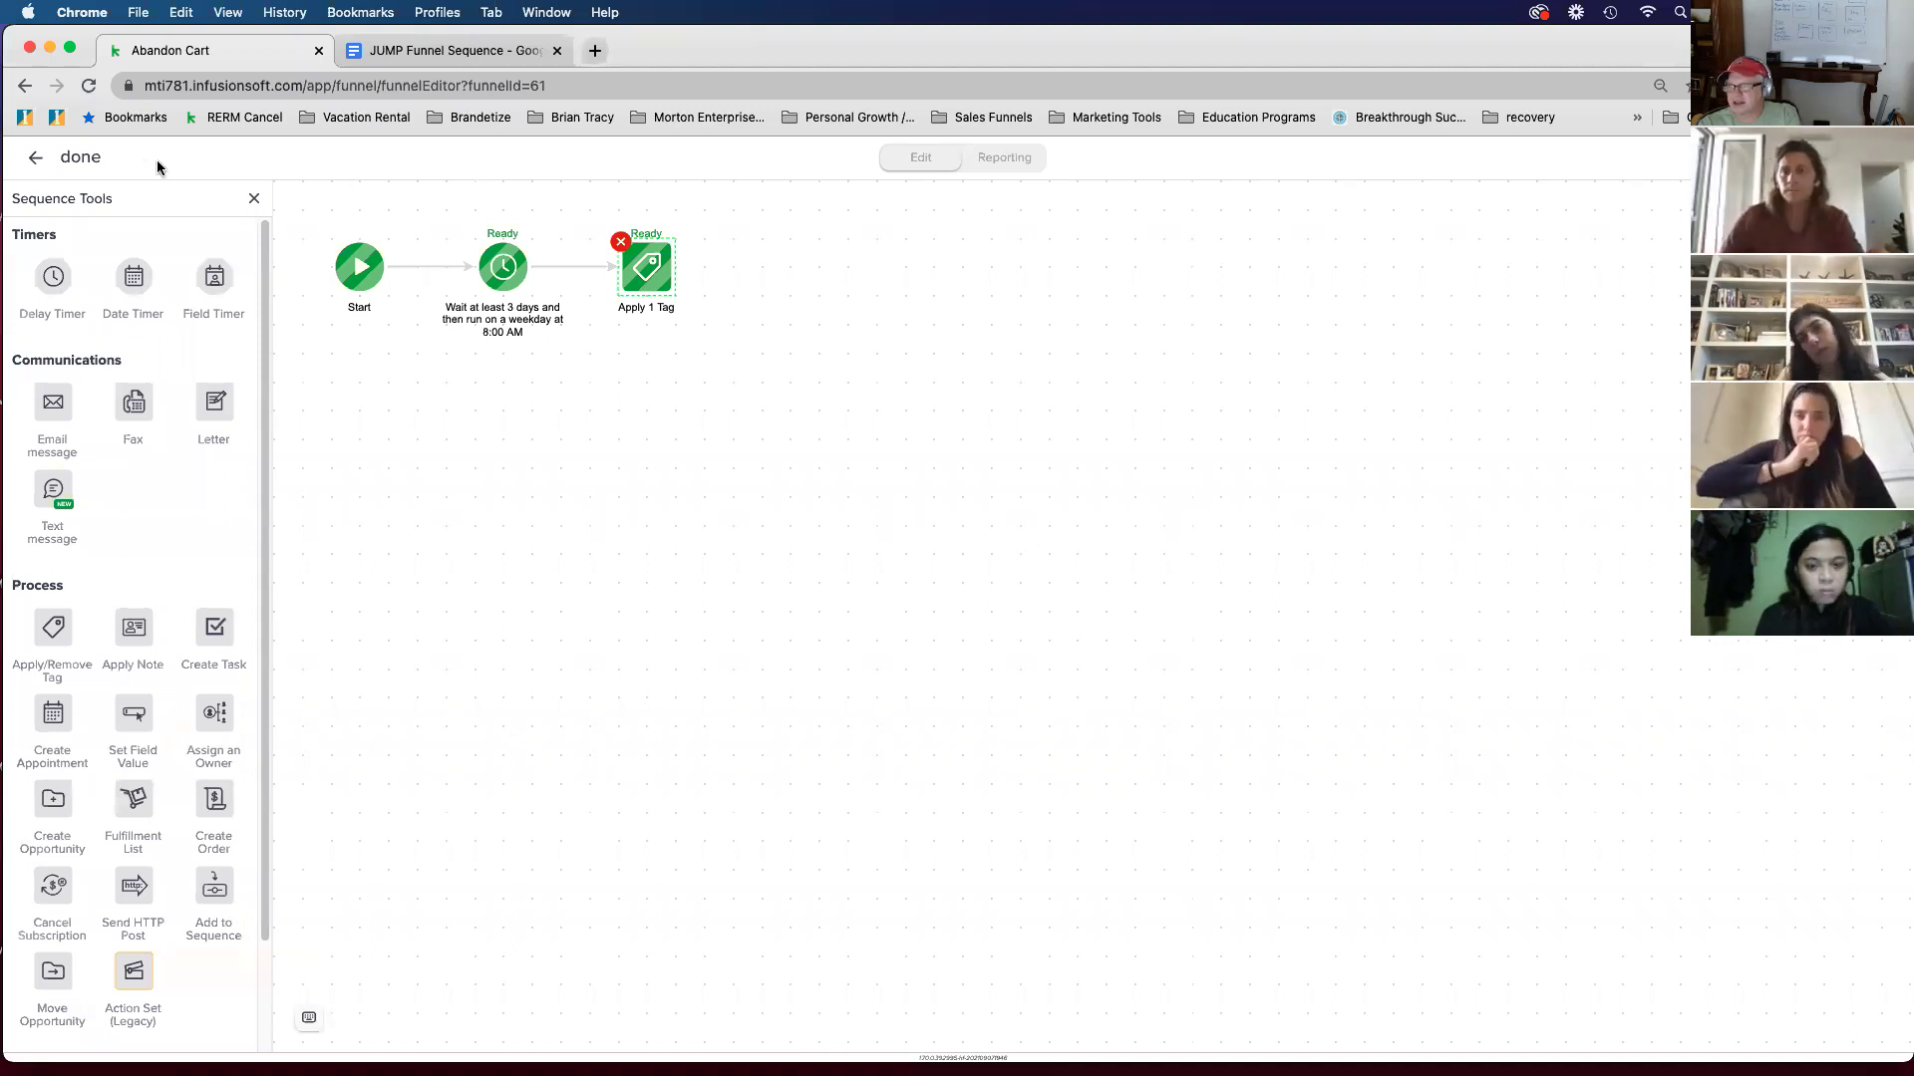
# Step: Reopen the [MMA] Decision Machine campaign and examine its flow from DM Start through the SOS and Promo sequences and their bypasses
pyautogui.click(34, 160)
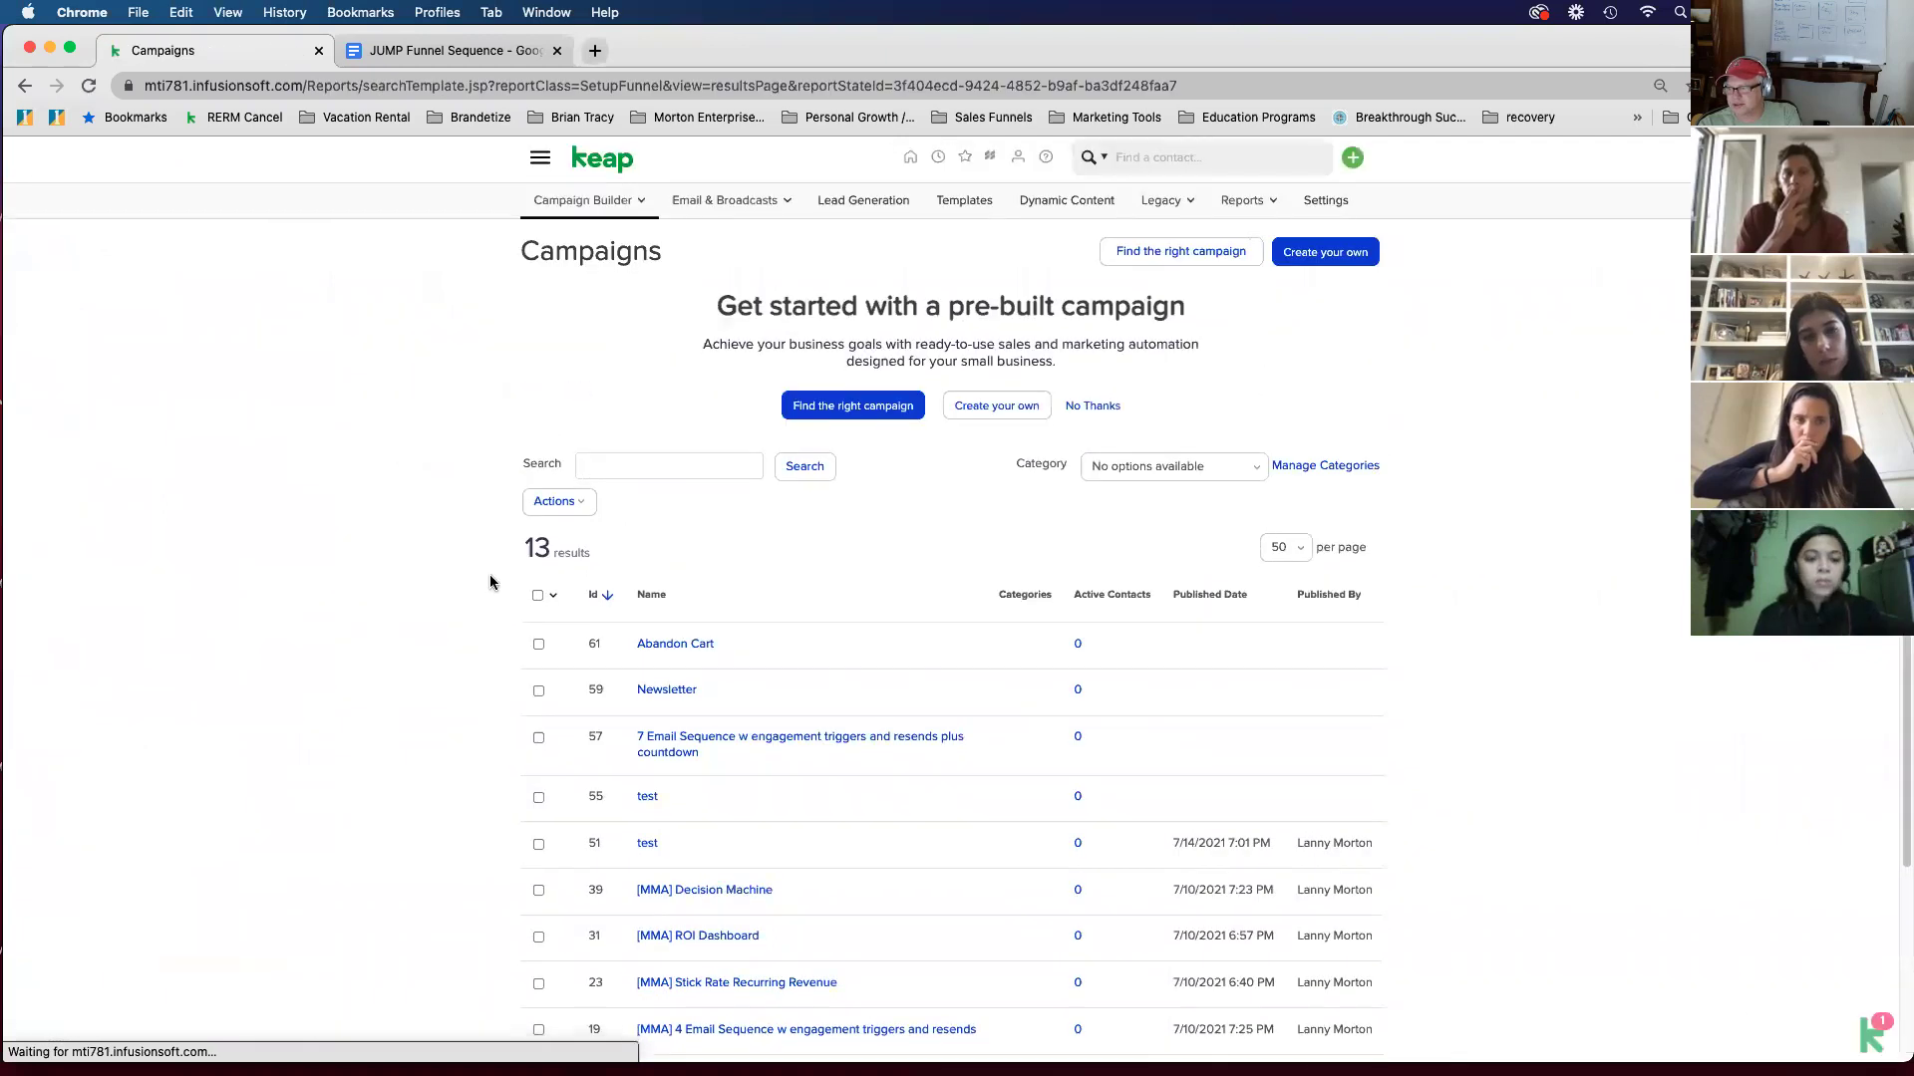
pyautogui.scroll(-3, 492, 577)
pyautogui.click(671, 648)
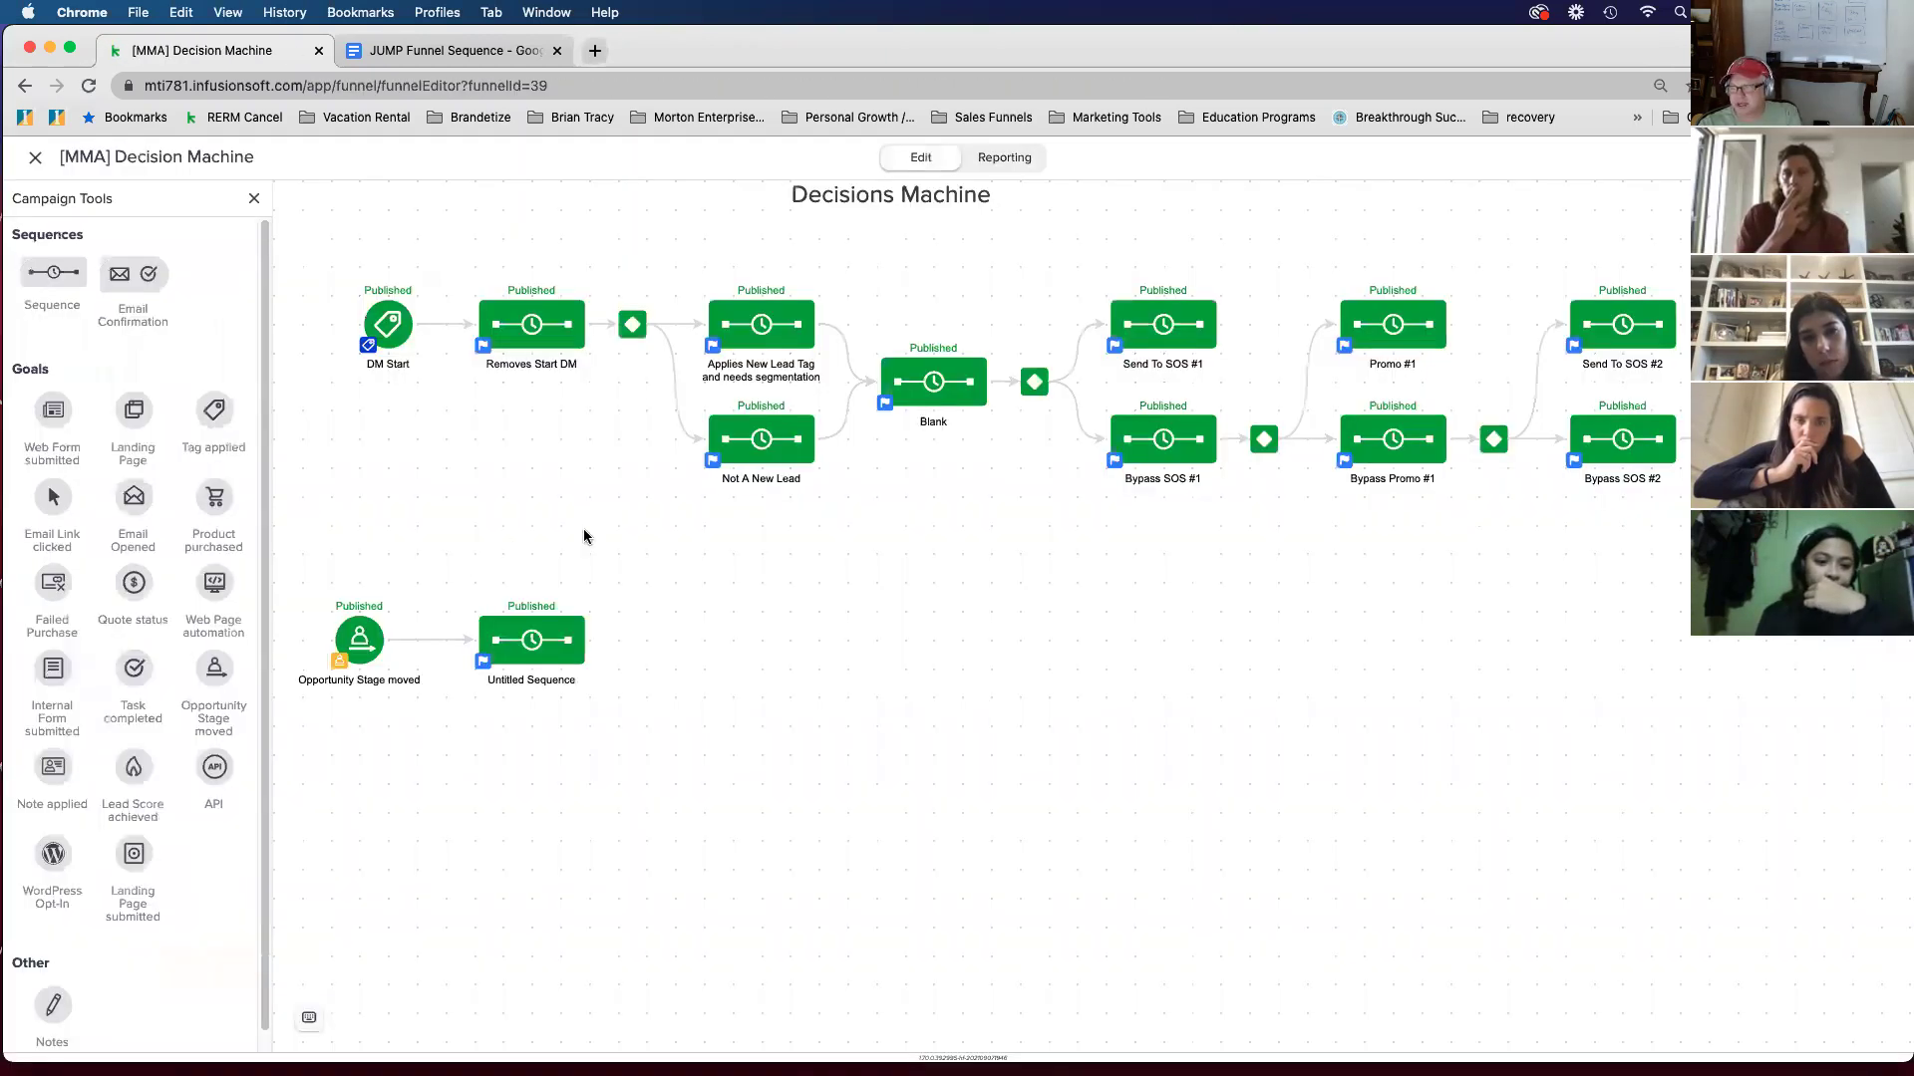
pyautogui.moveTo(584, 537); pyautogui.dragTo(612, 635)
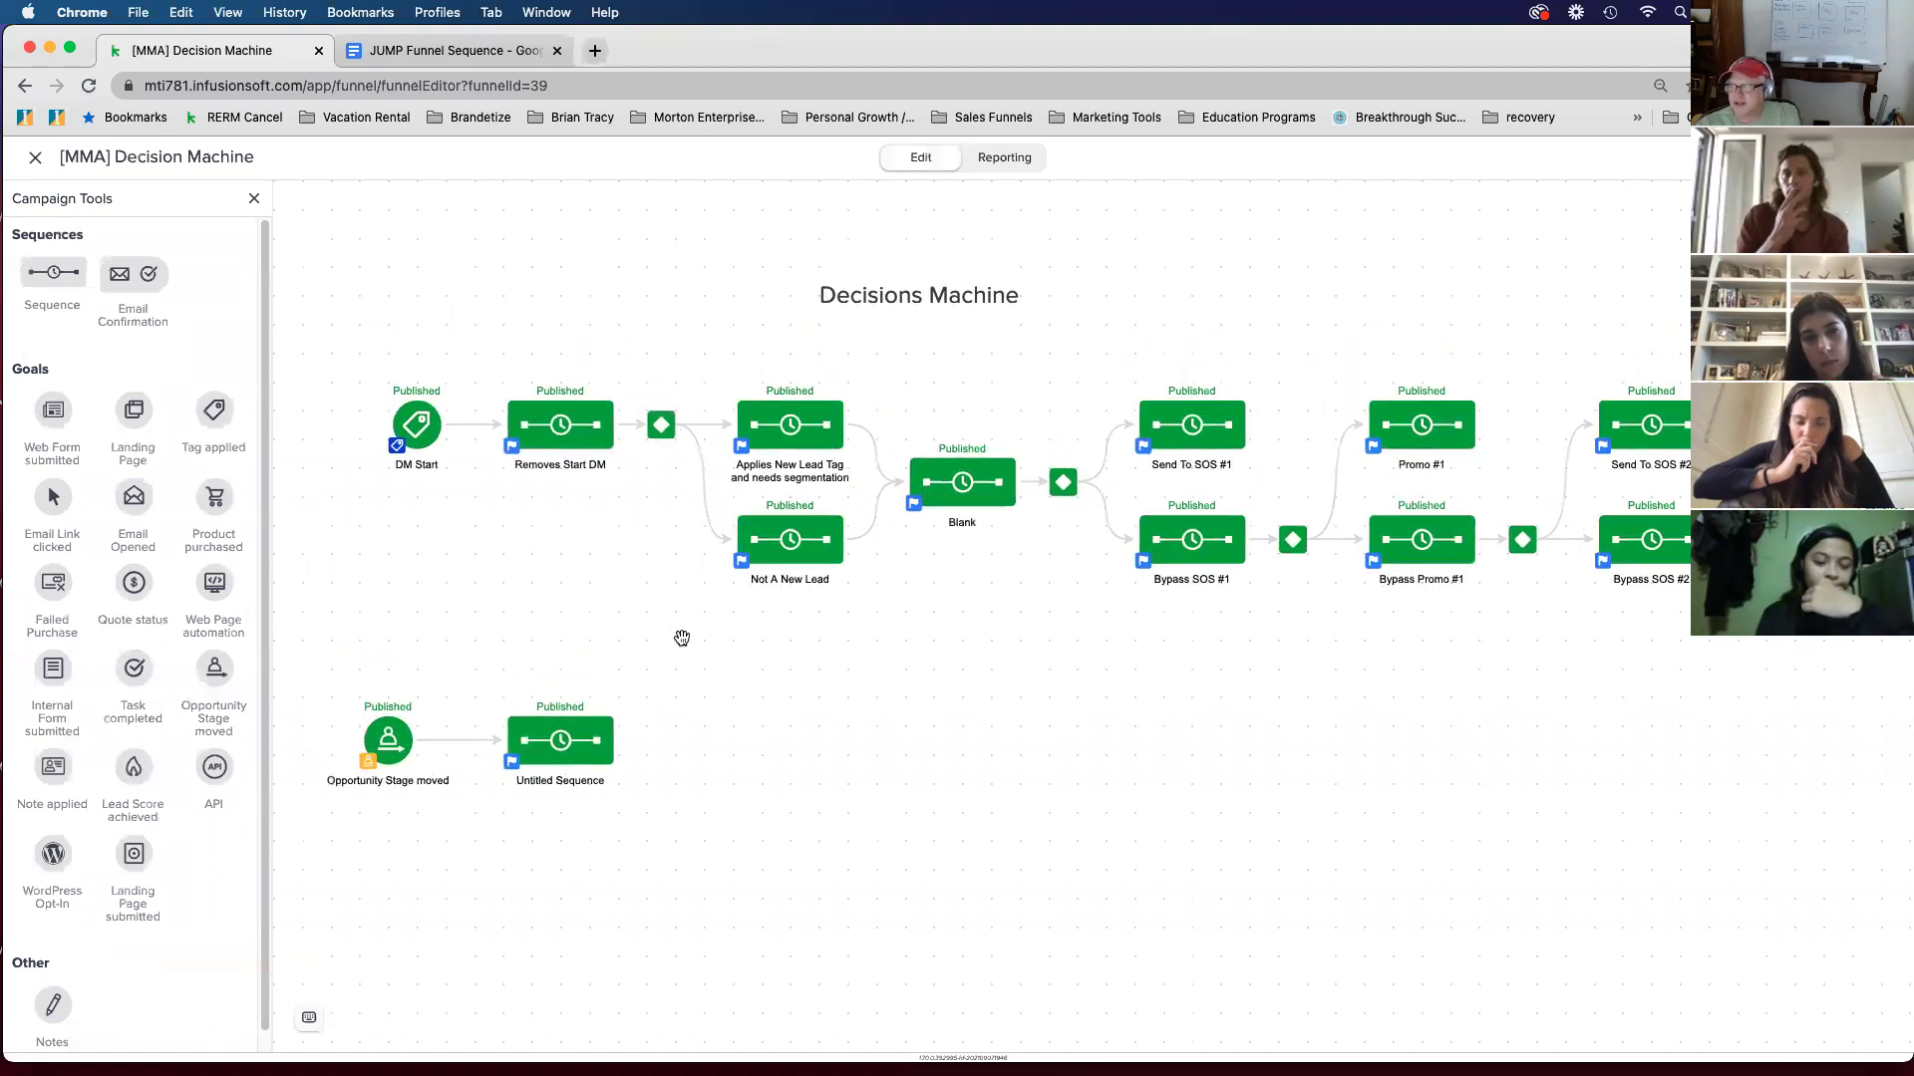
pyautogui.hscroll(5, 682, 638)
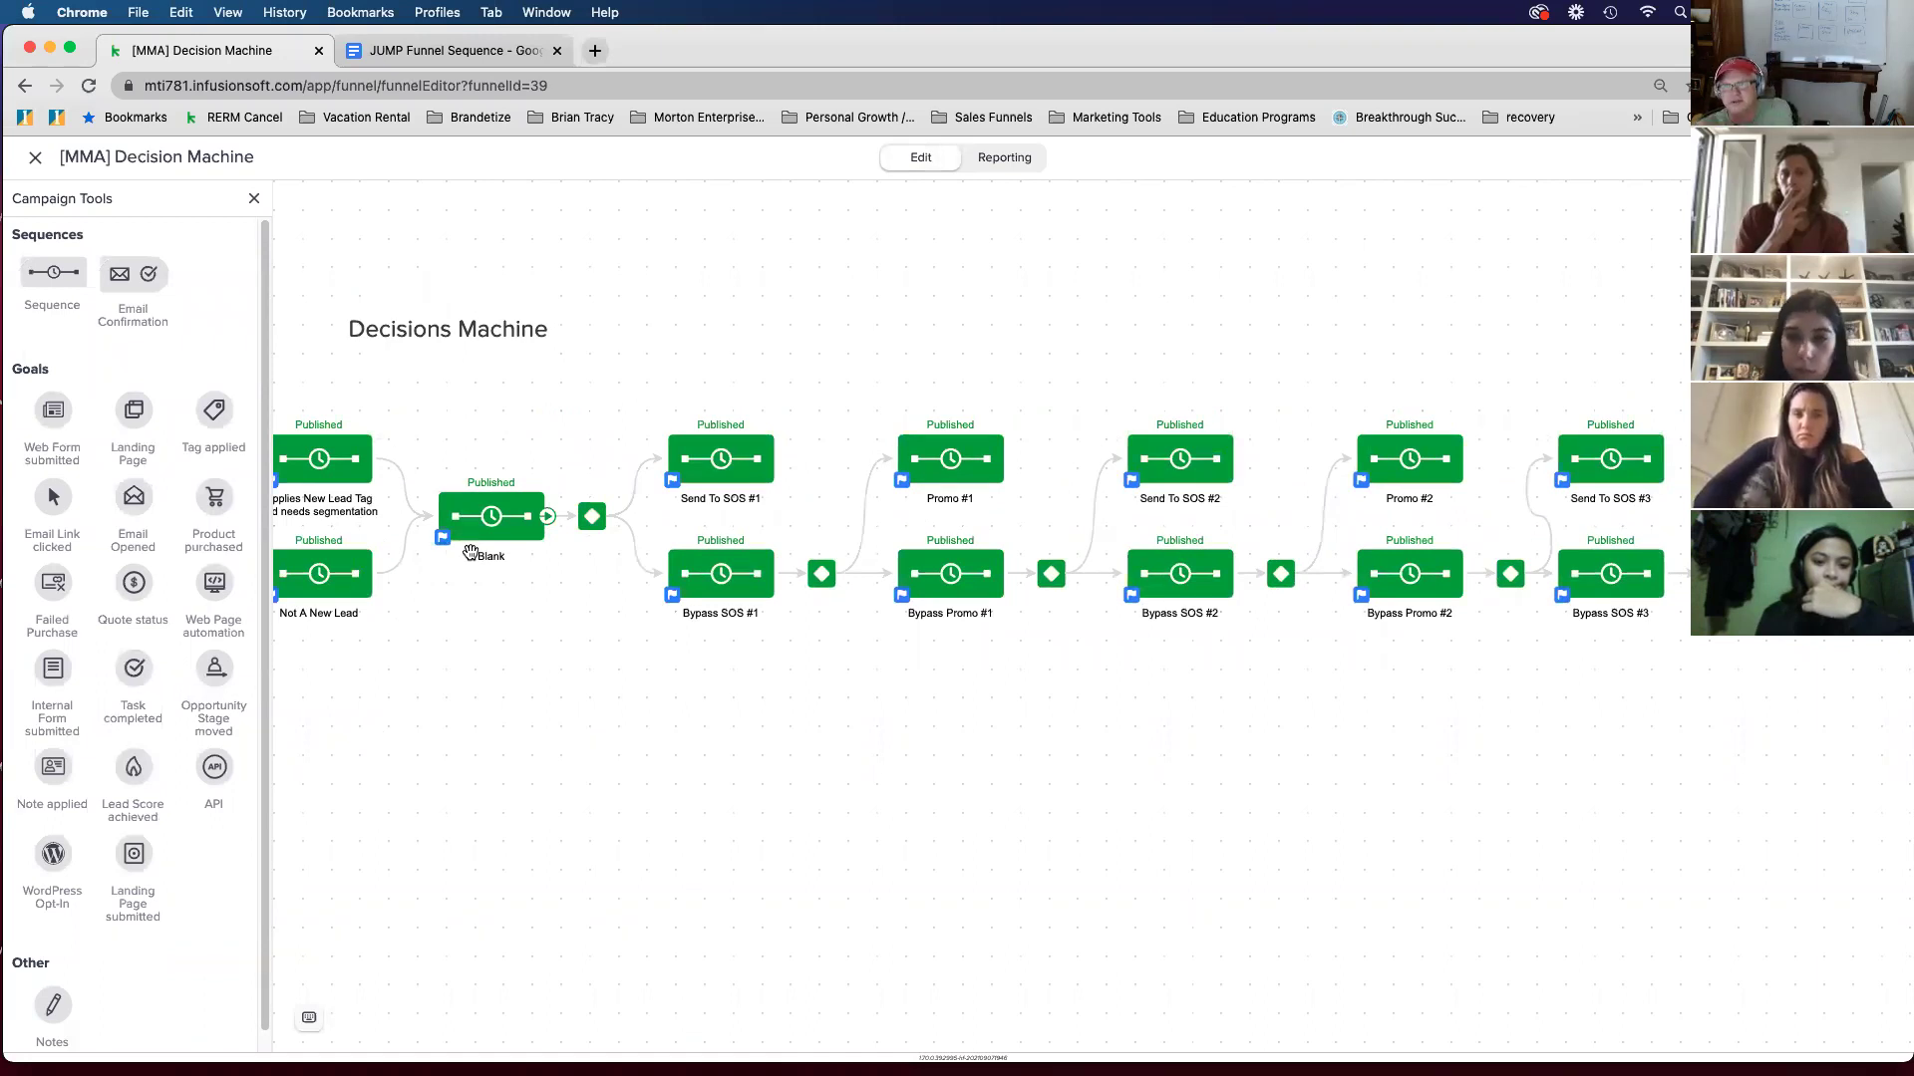
pyautogui.moveTo(533, 640); pyautogui.dragTo(609, 685)
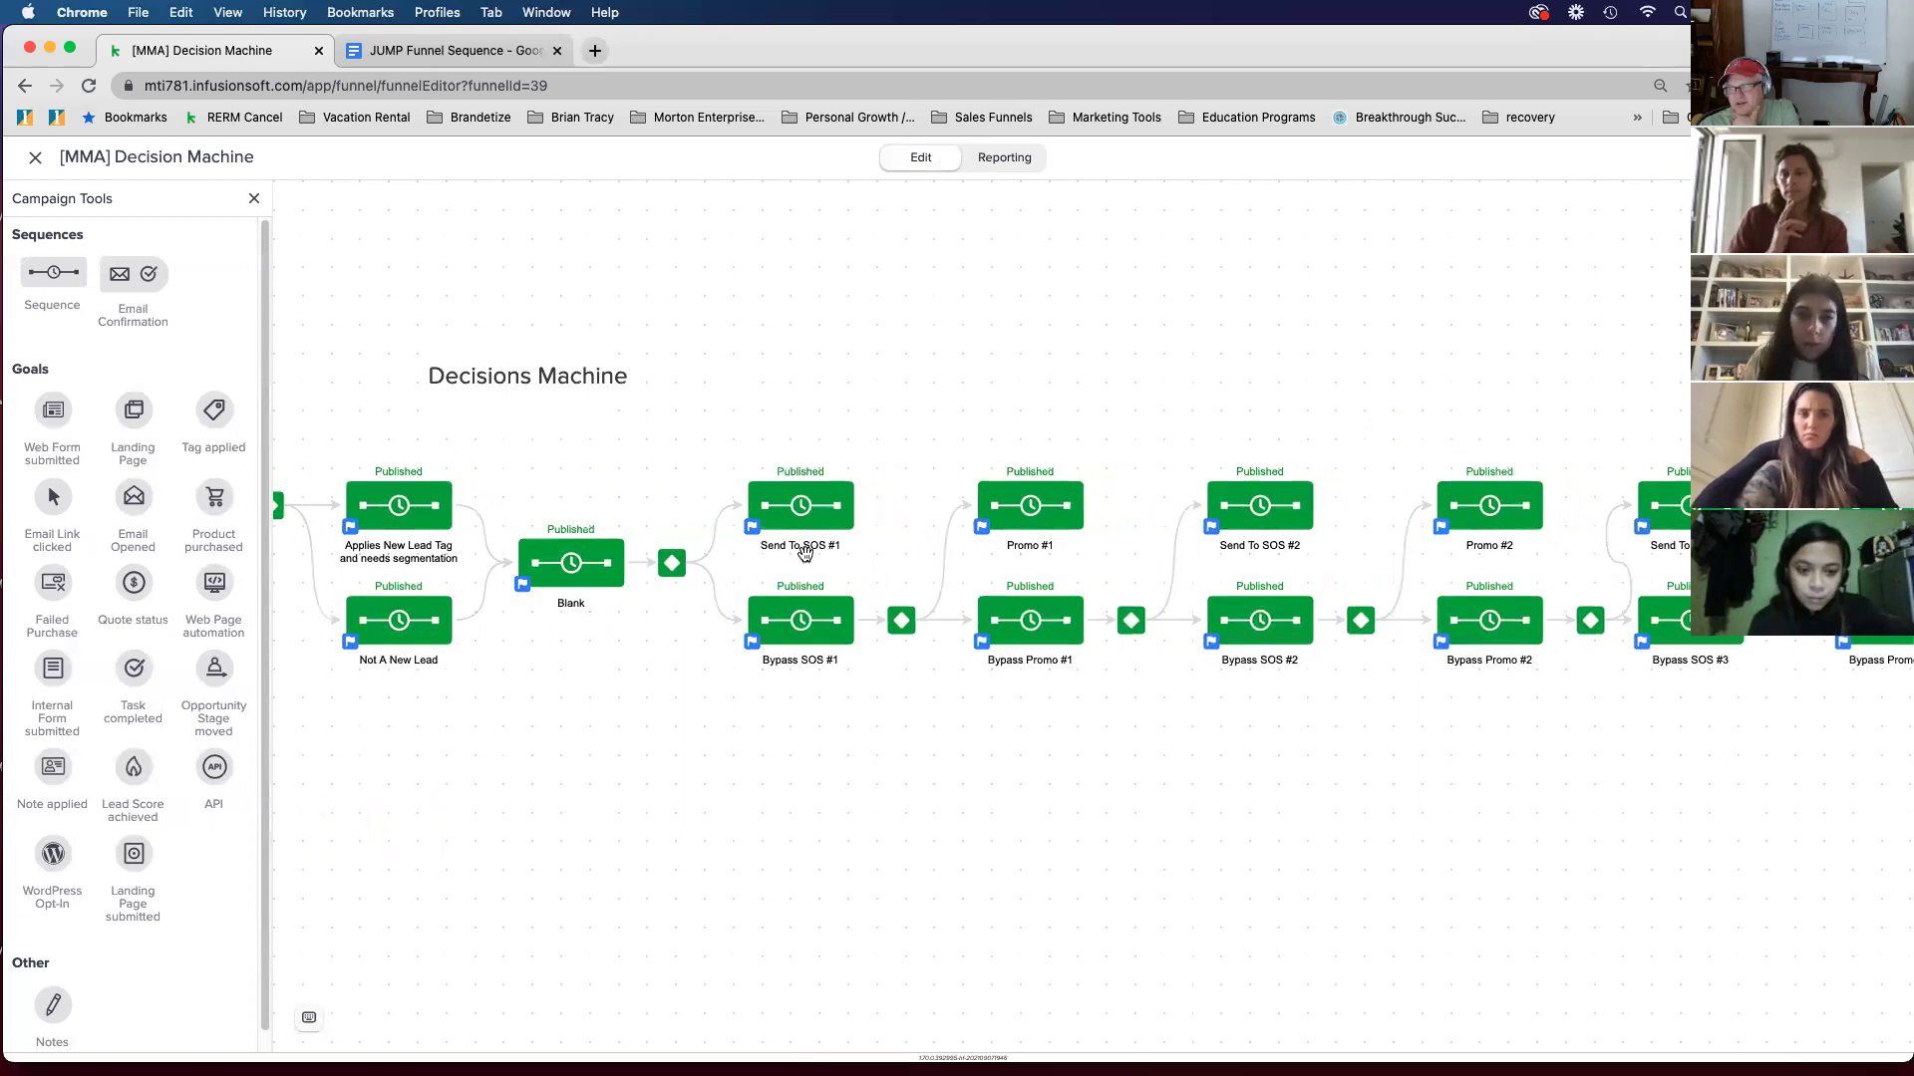
pyautogui.moveTo(895, 551); pyautogui.dragTo(658, 559)
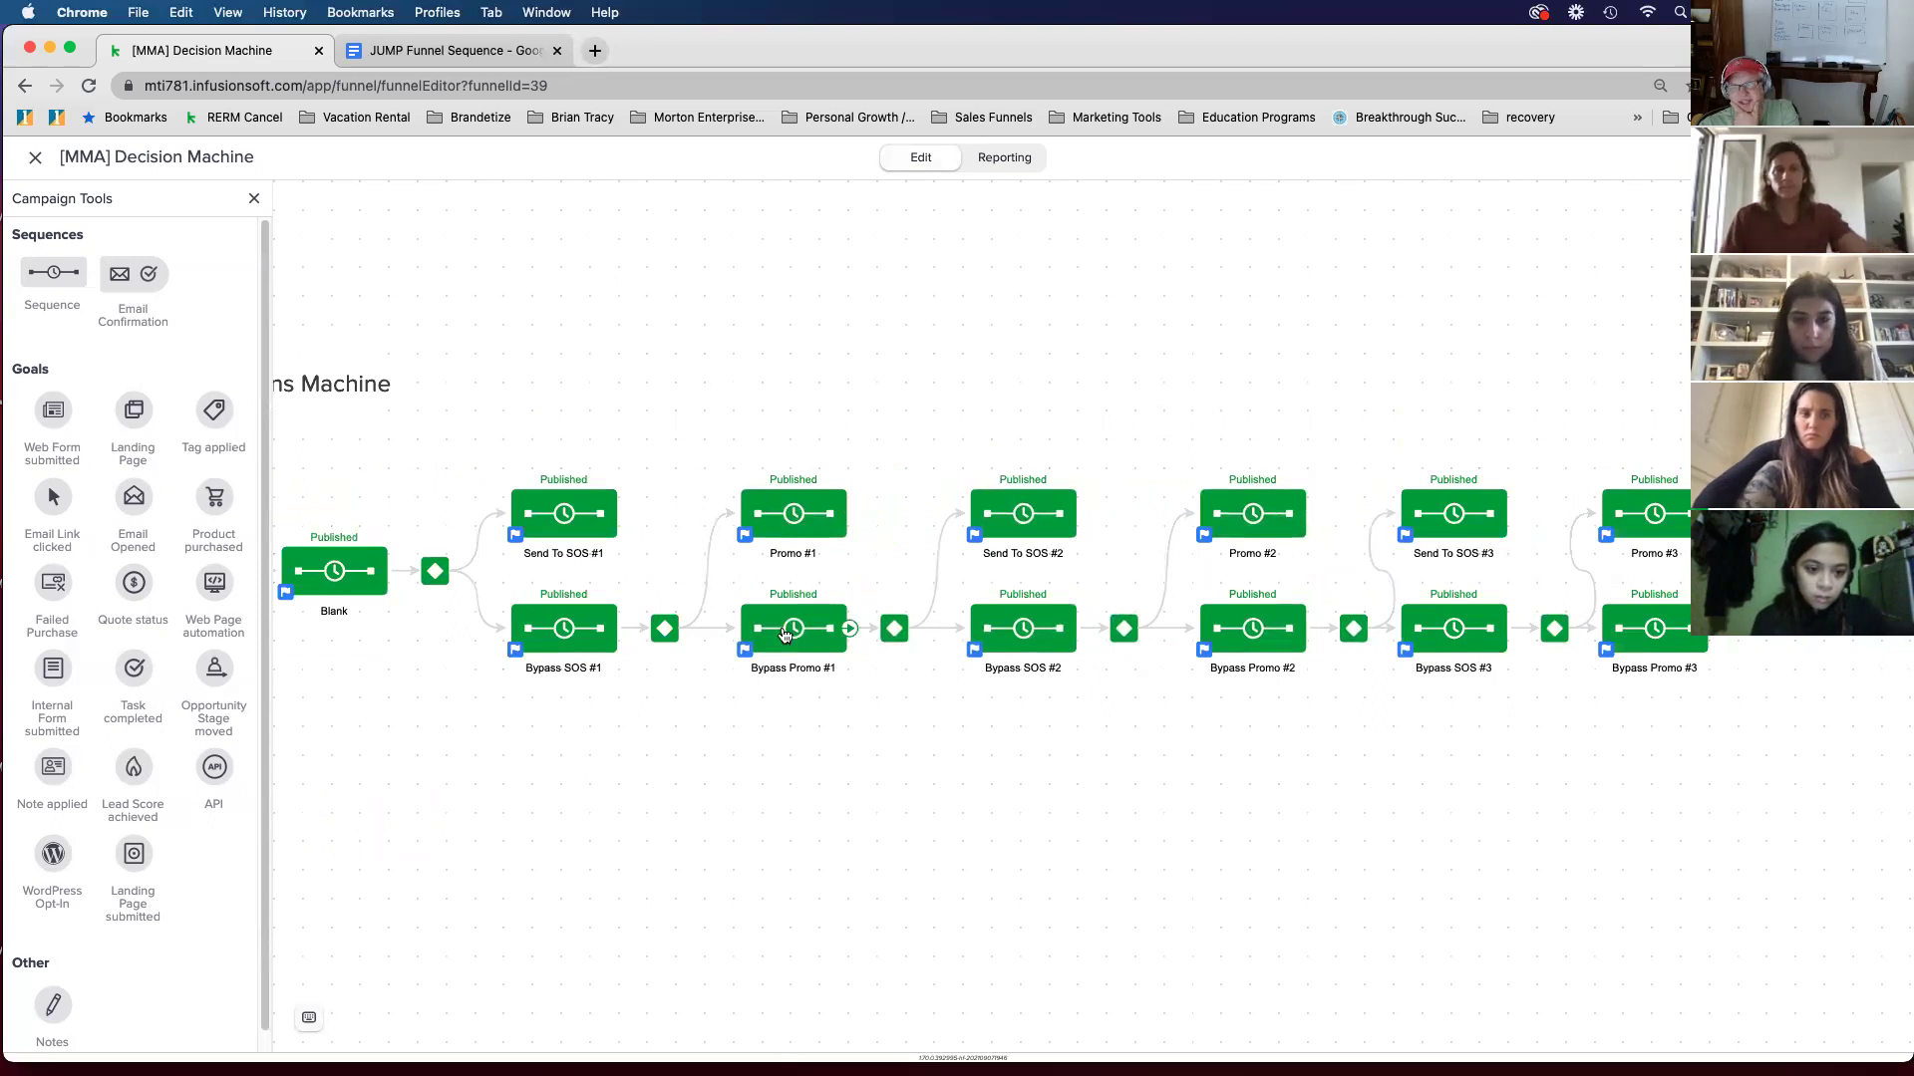
pyautogui.moveTo(944, 436); pyautogui.dragTo(713, 446)
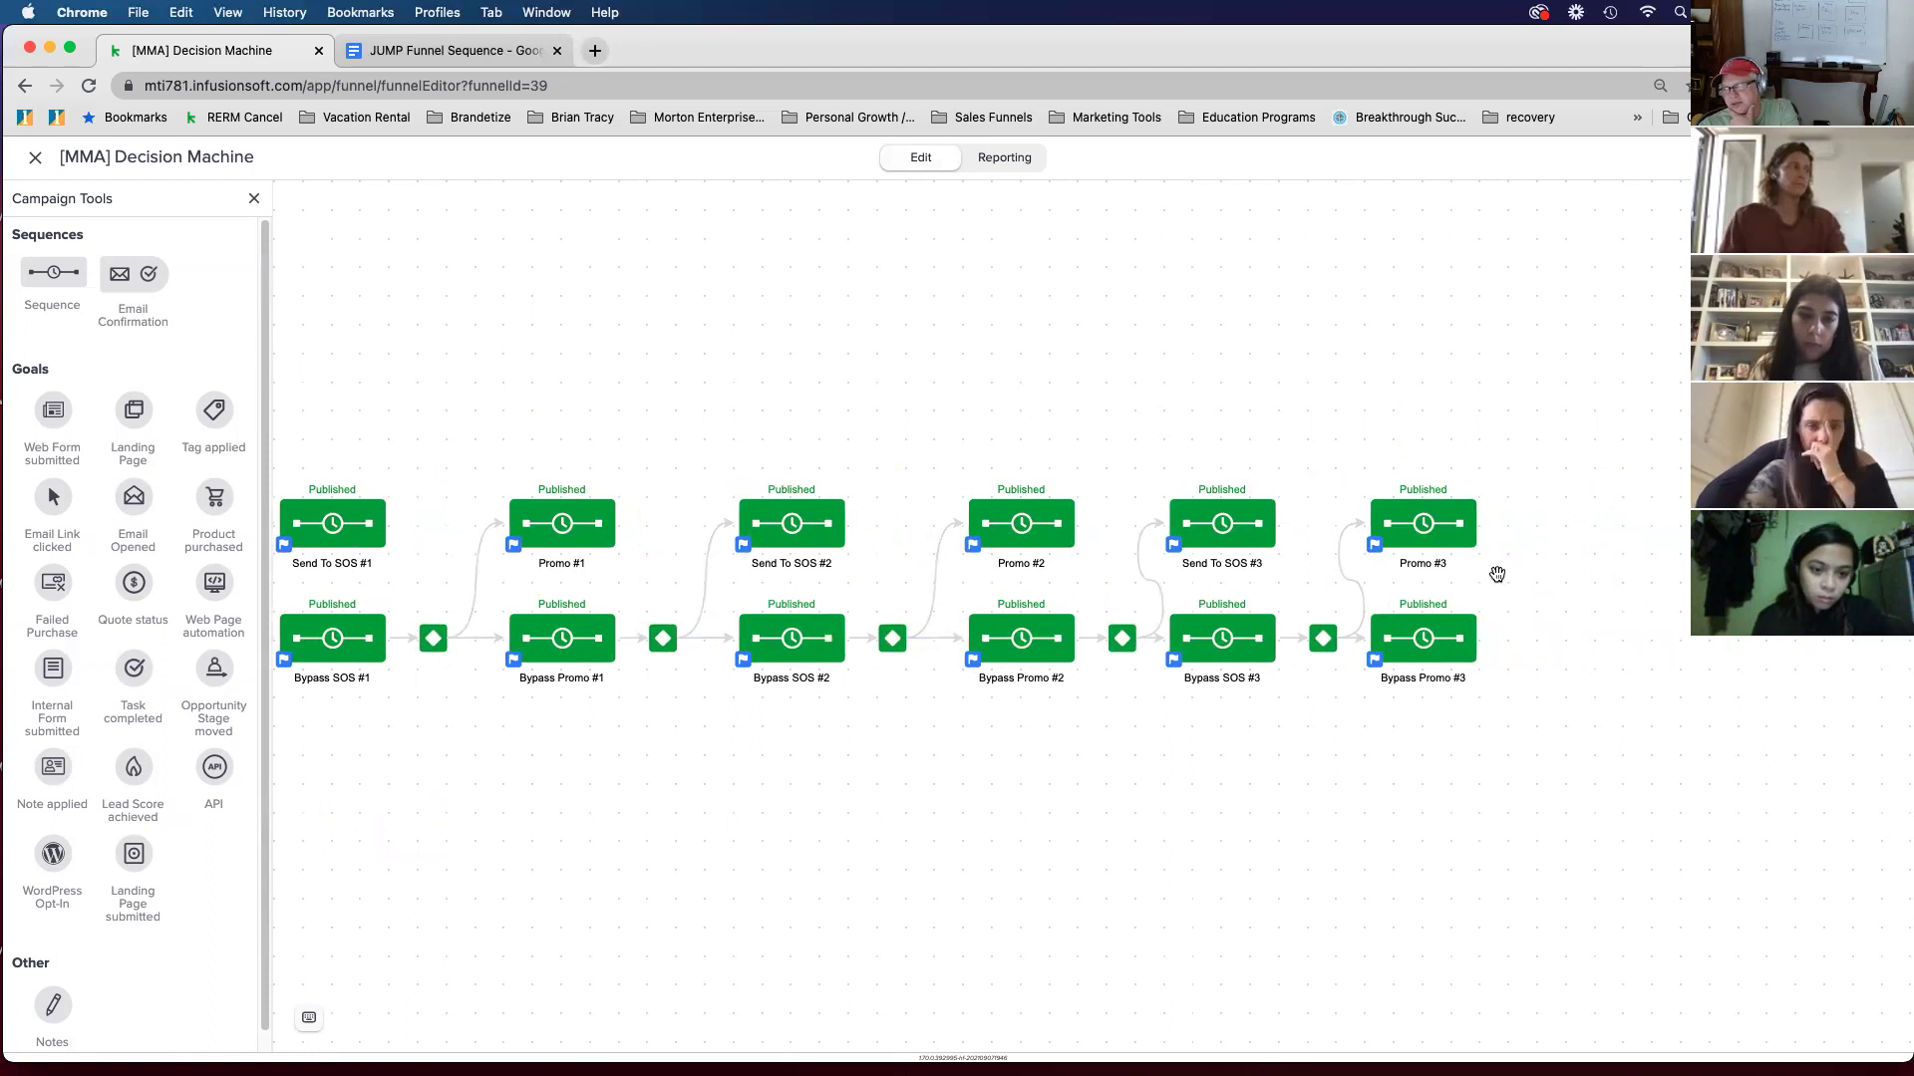
pyautogui.moveTo(1142, 428); pyautogui.dragTo(1633, 404)
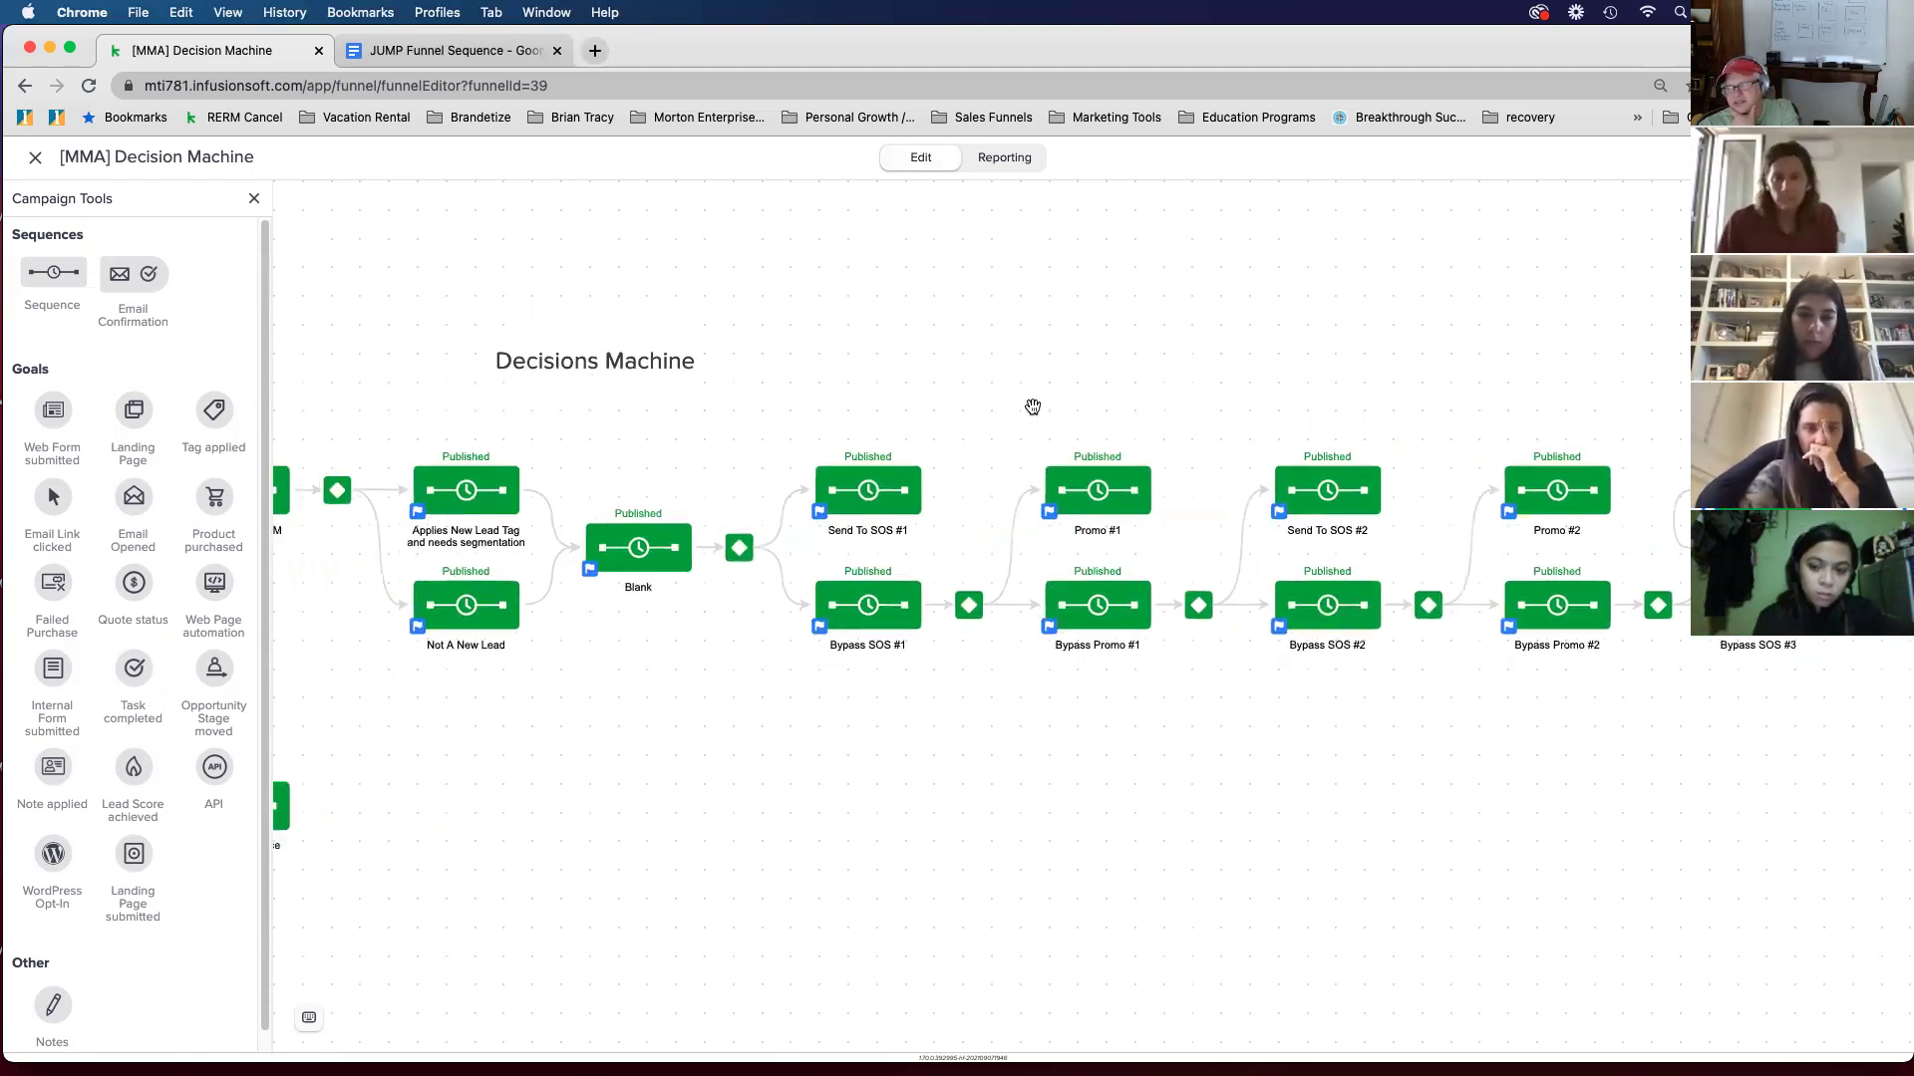
pyautogui.moveTo(1039, 405); pyautogui.dragTo(1353, 419)
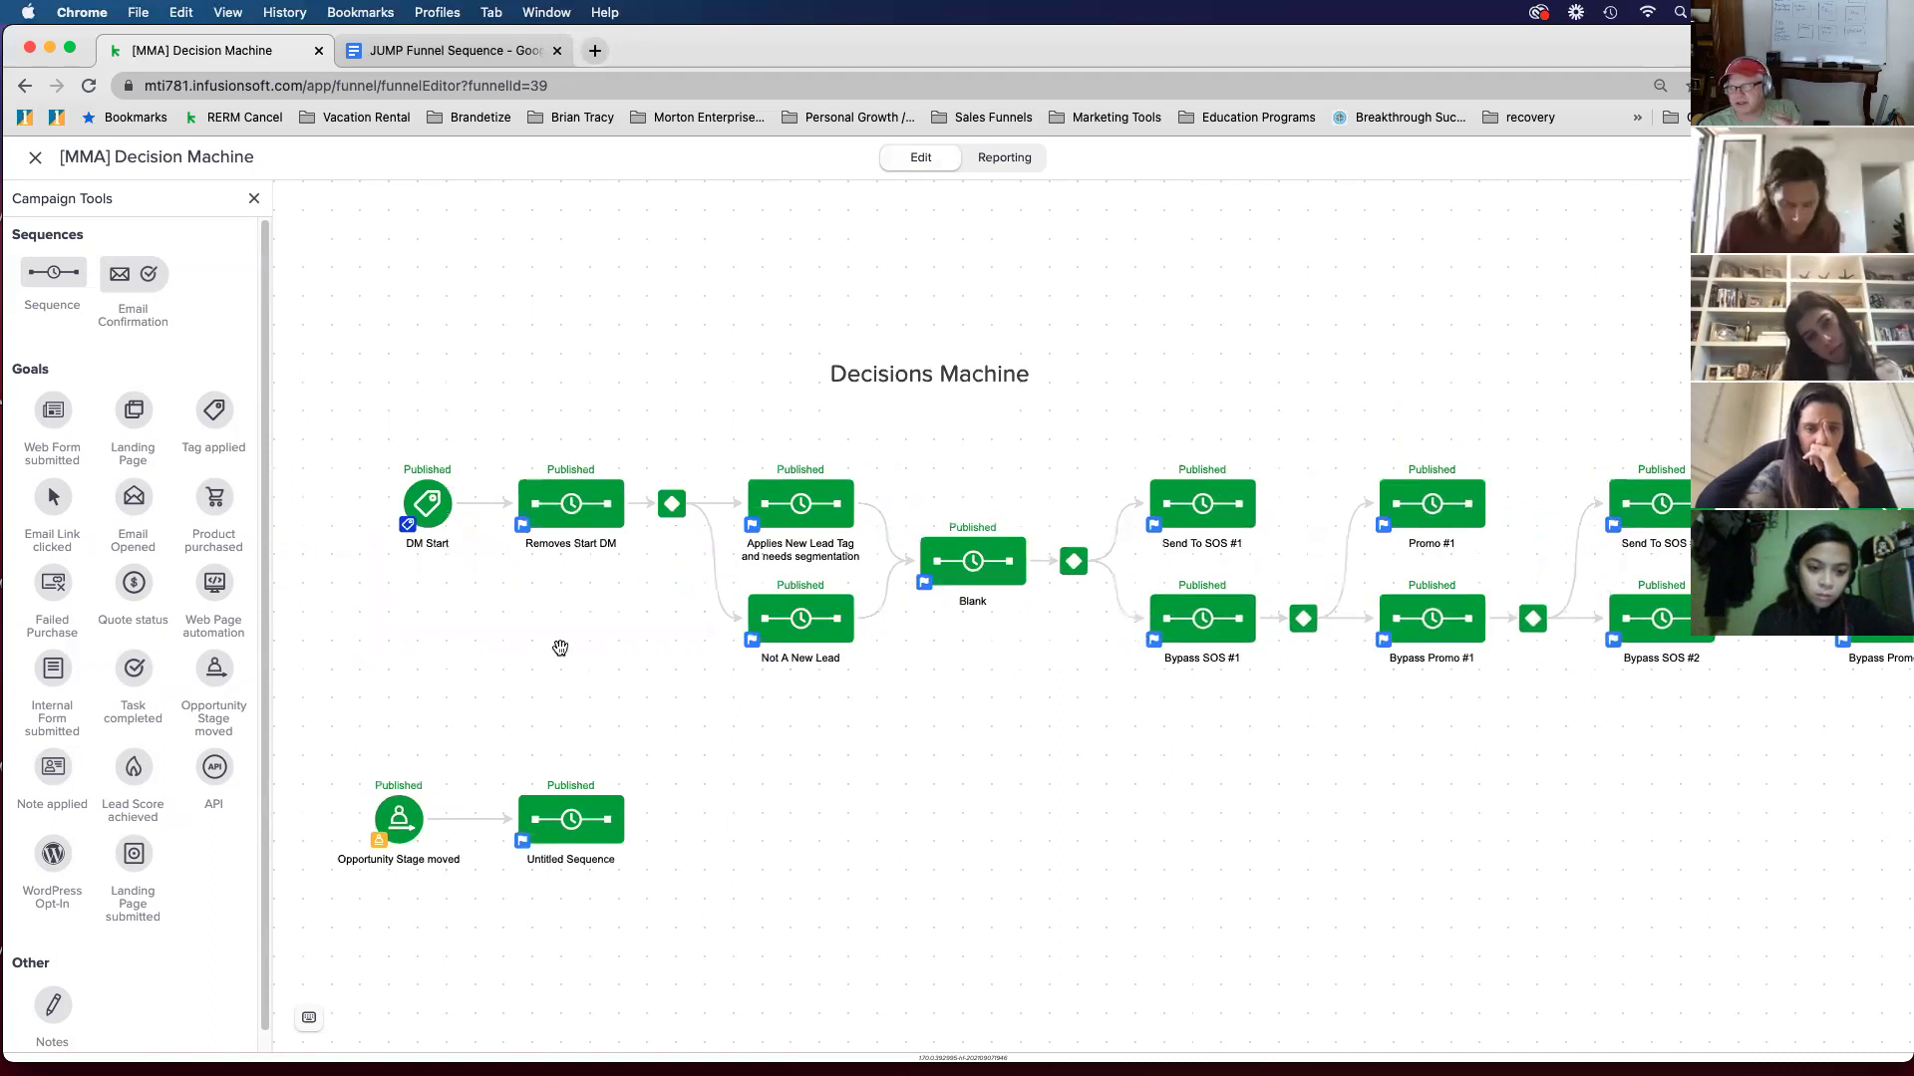
pyautogui.moveTo(1277, 431); pyautogui.dragTo(1074, 403)
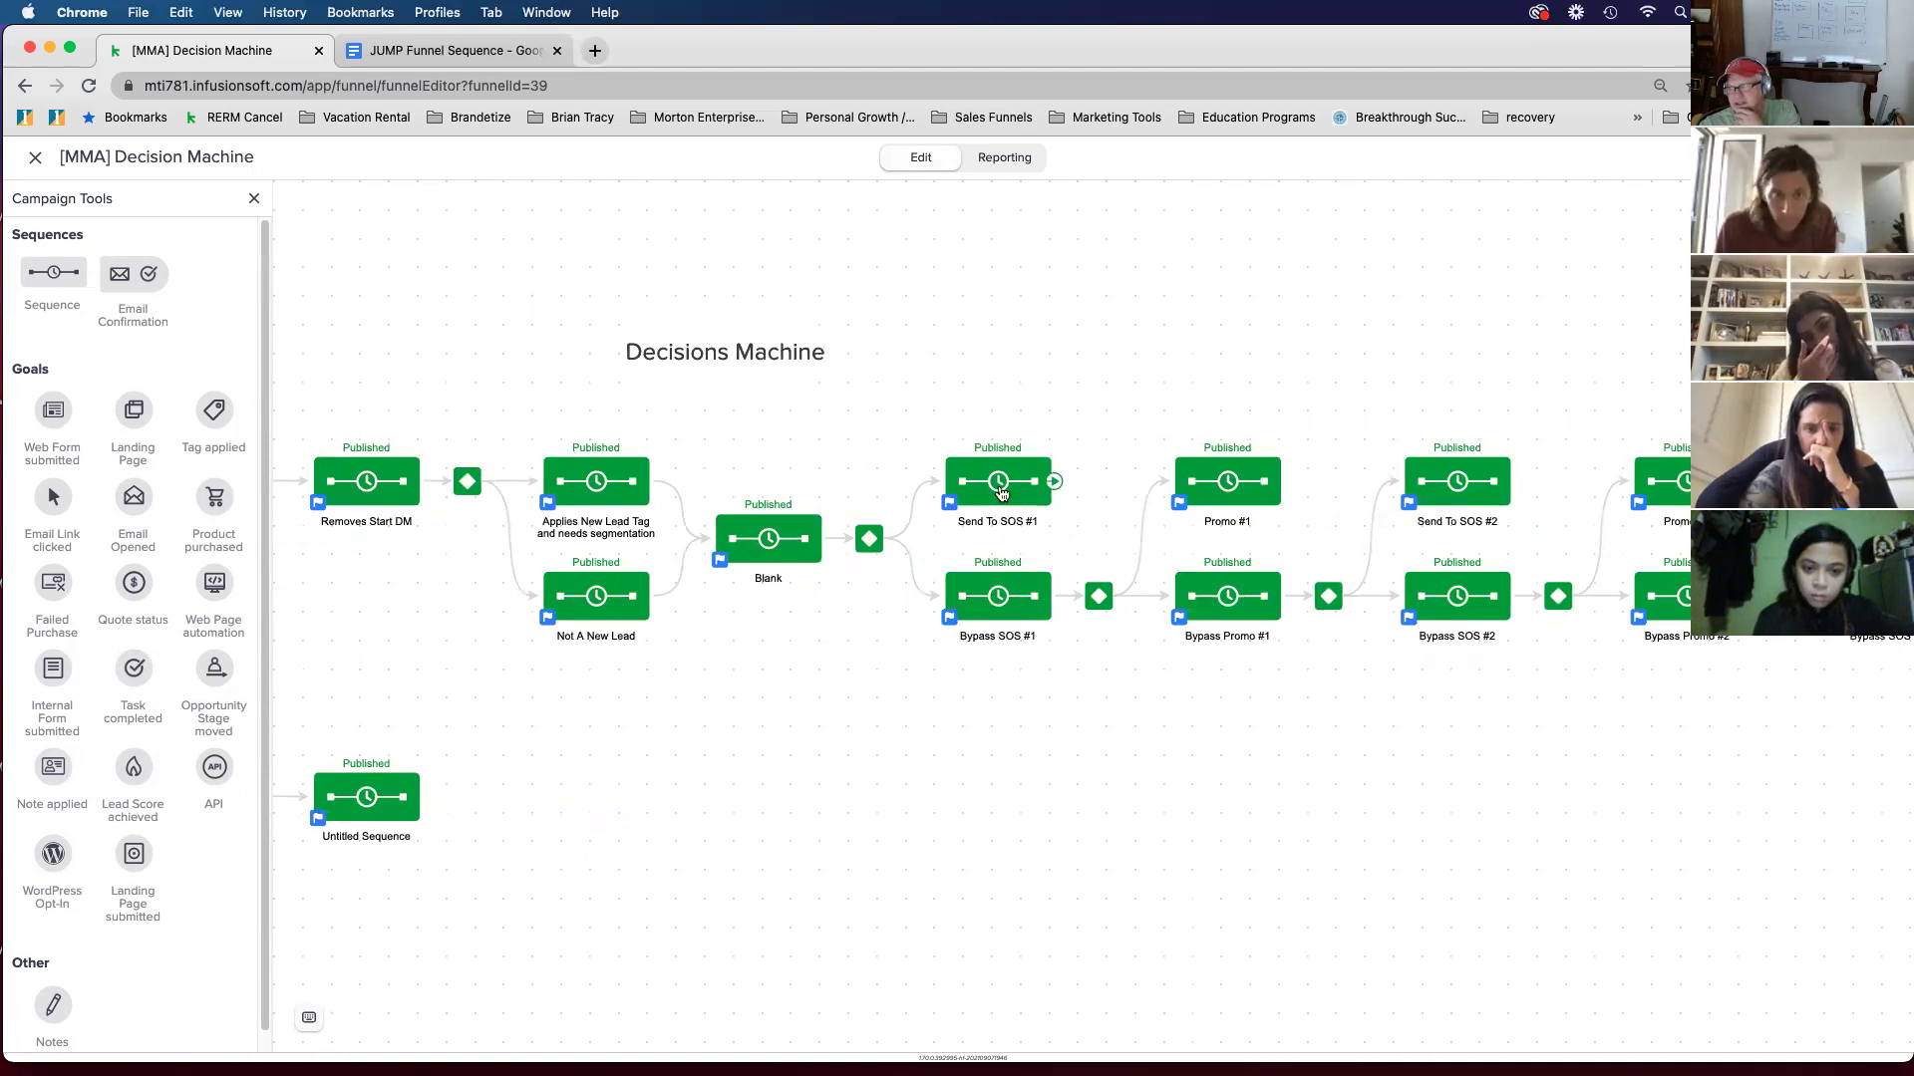
# Step: Examine the rules of the decision diamond after the Blank sequence and review the SOS and Promo branches beyond it
pyautogui.click(869, 539)
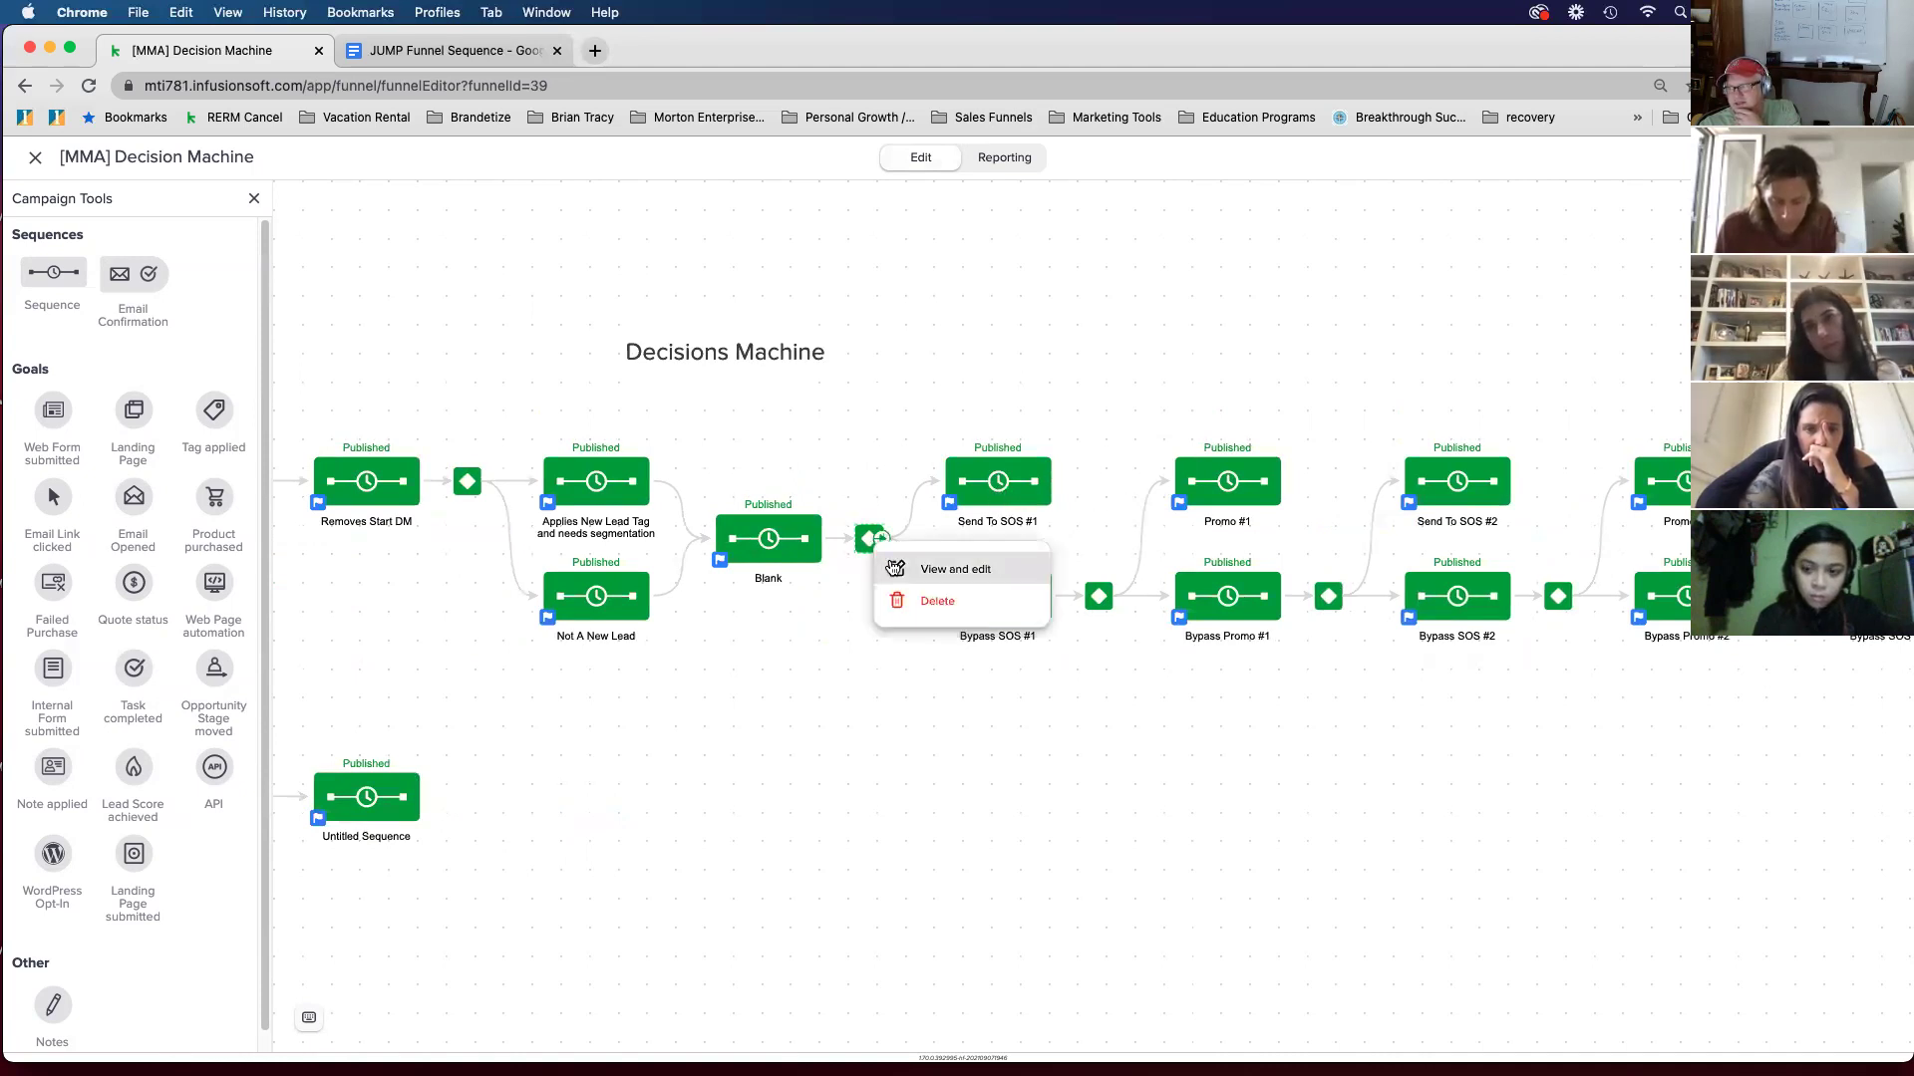
pyautogui.click(892, 564)
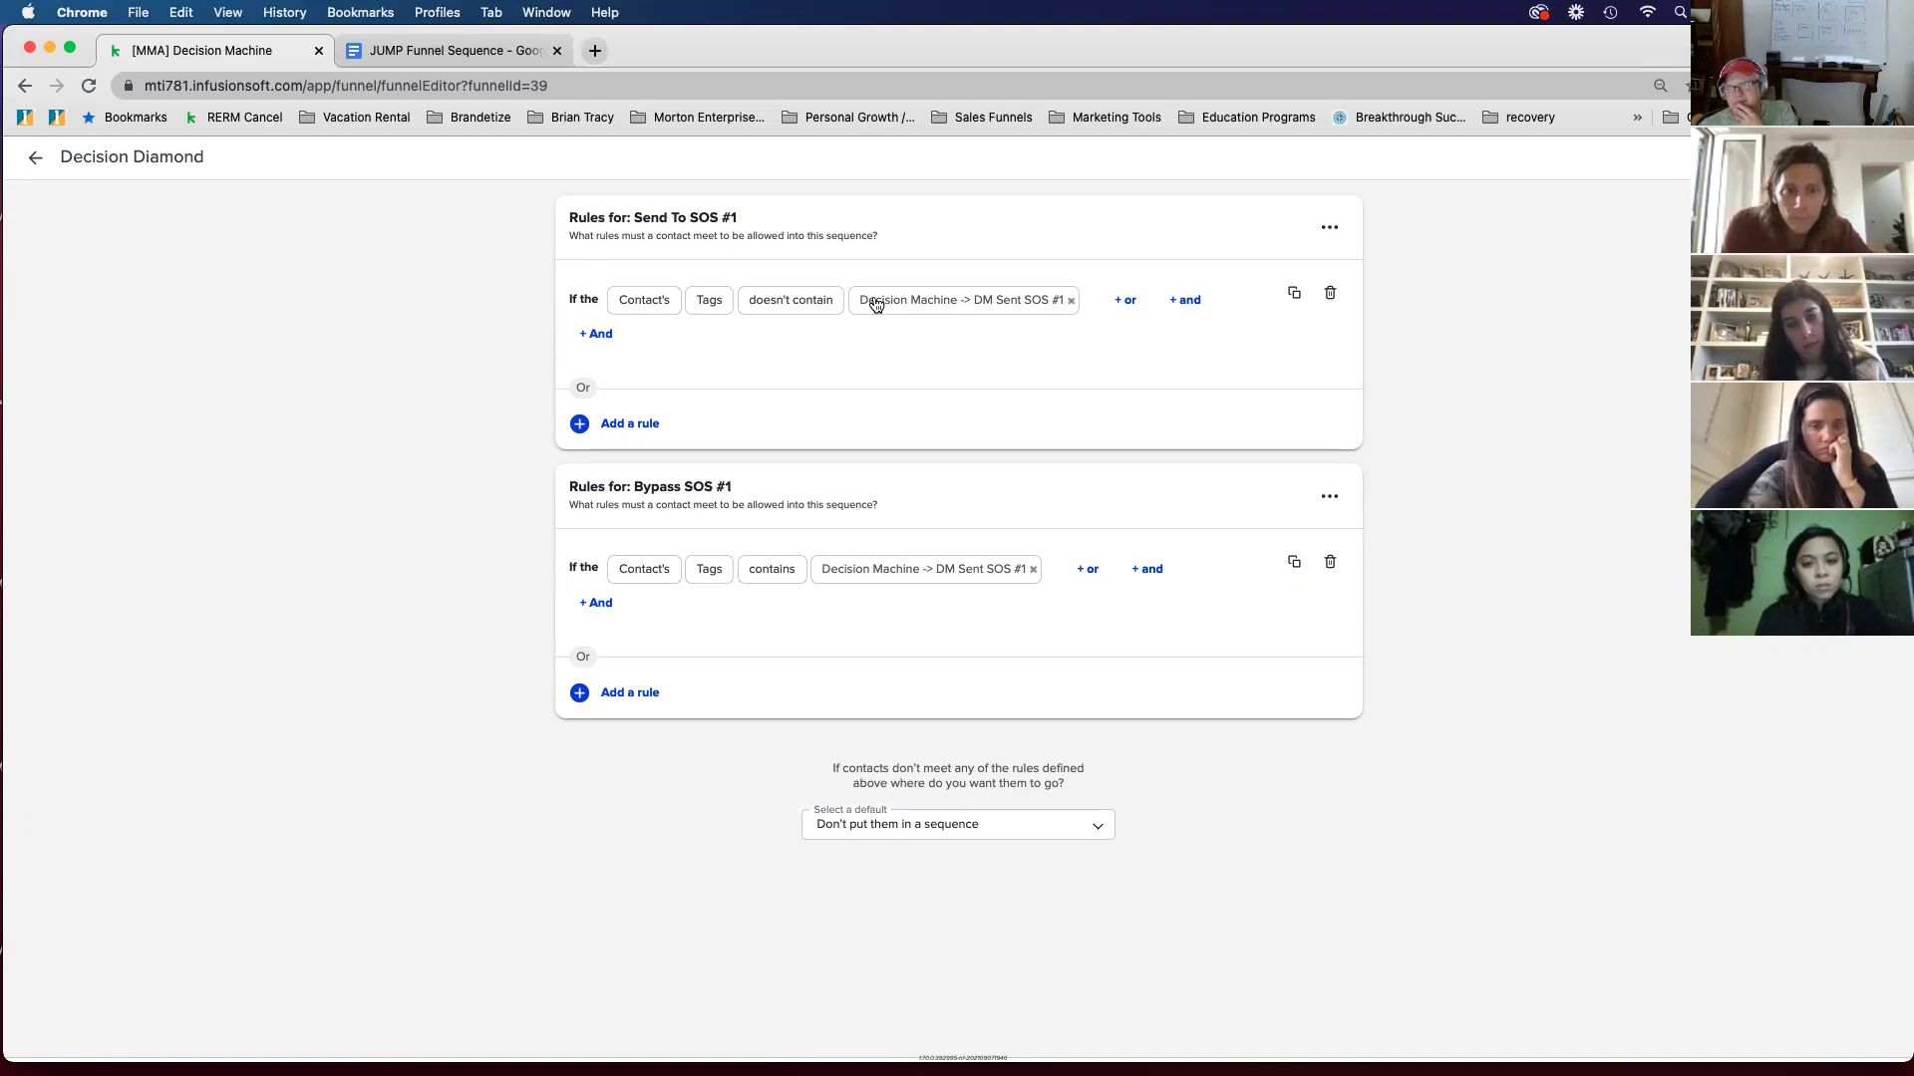
pyautogui.click(35, 158)
pyautogui.moveTo(1090, 312); pyautogui.dragTo(619, 316)
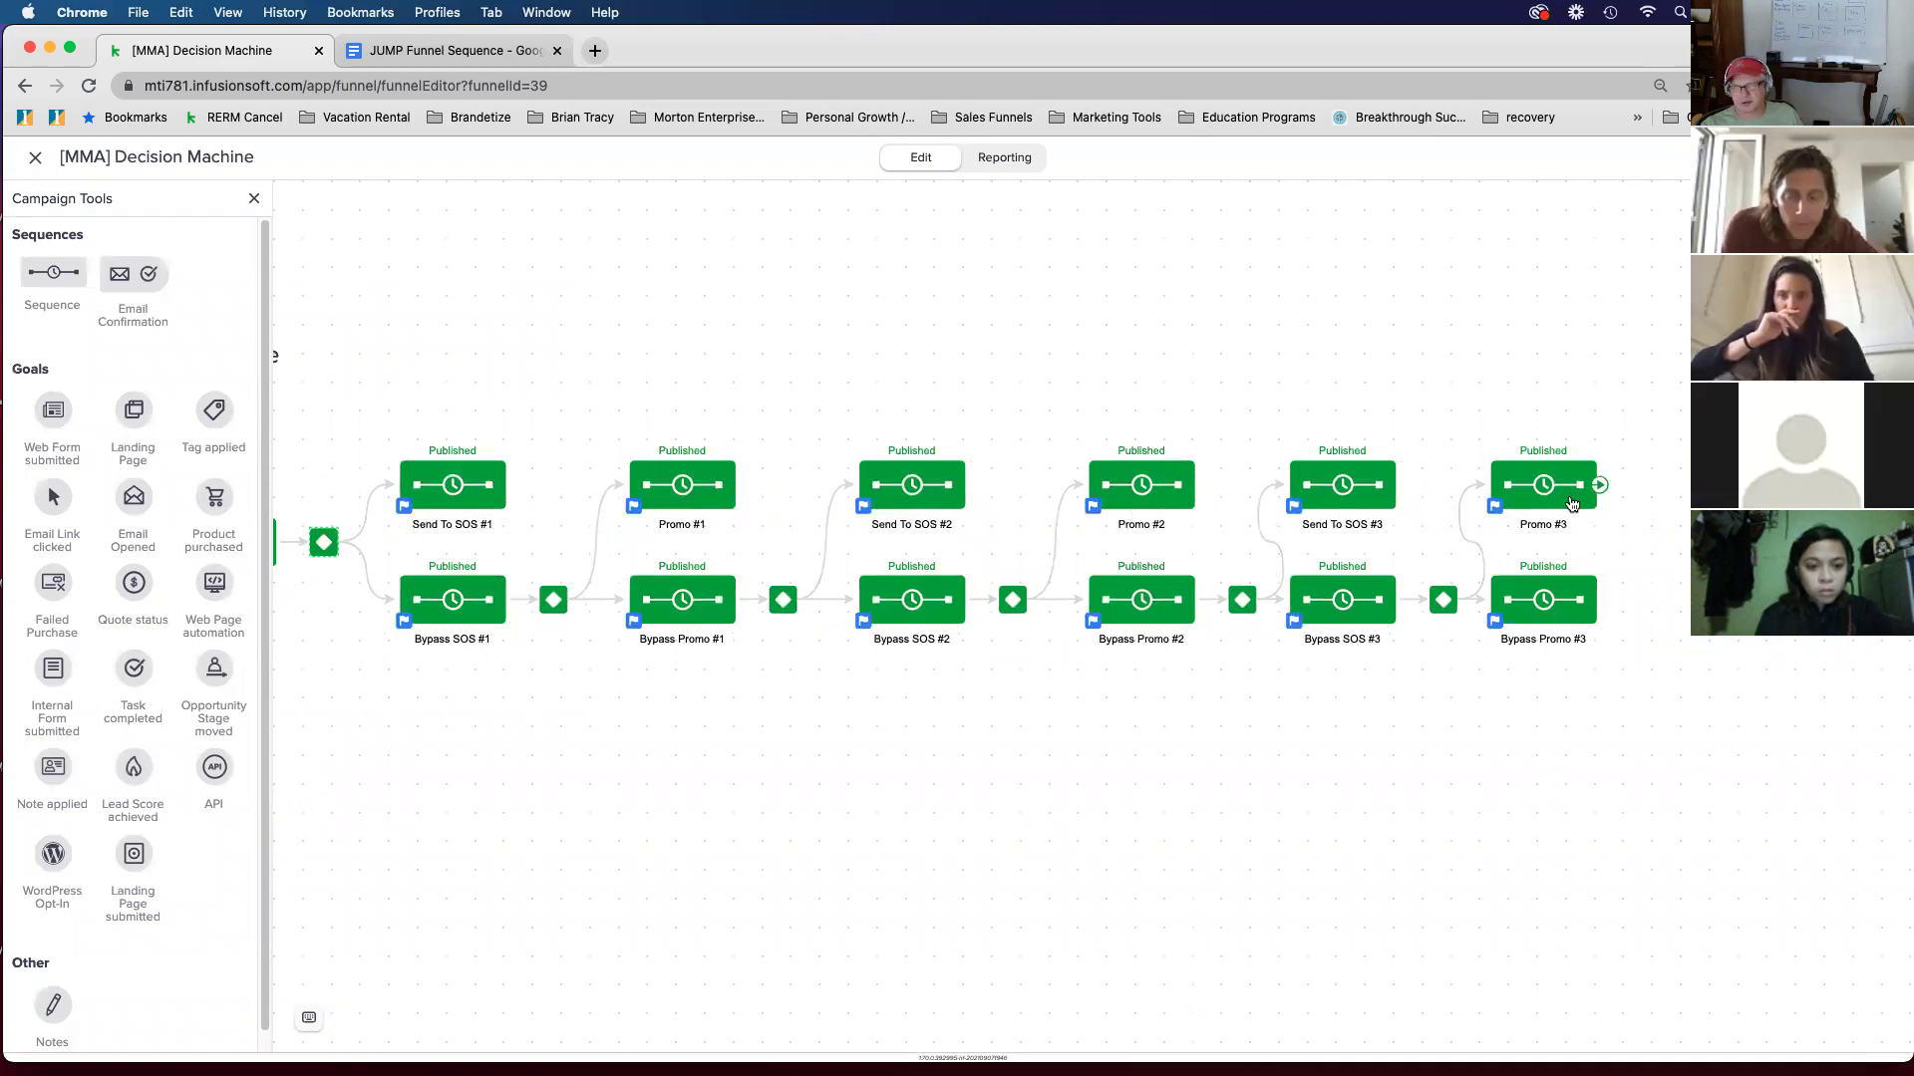
pyautogui.moveTo(918, 809); pyautogui.dragTo(1013, 795)
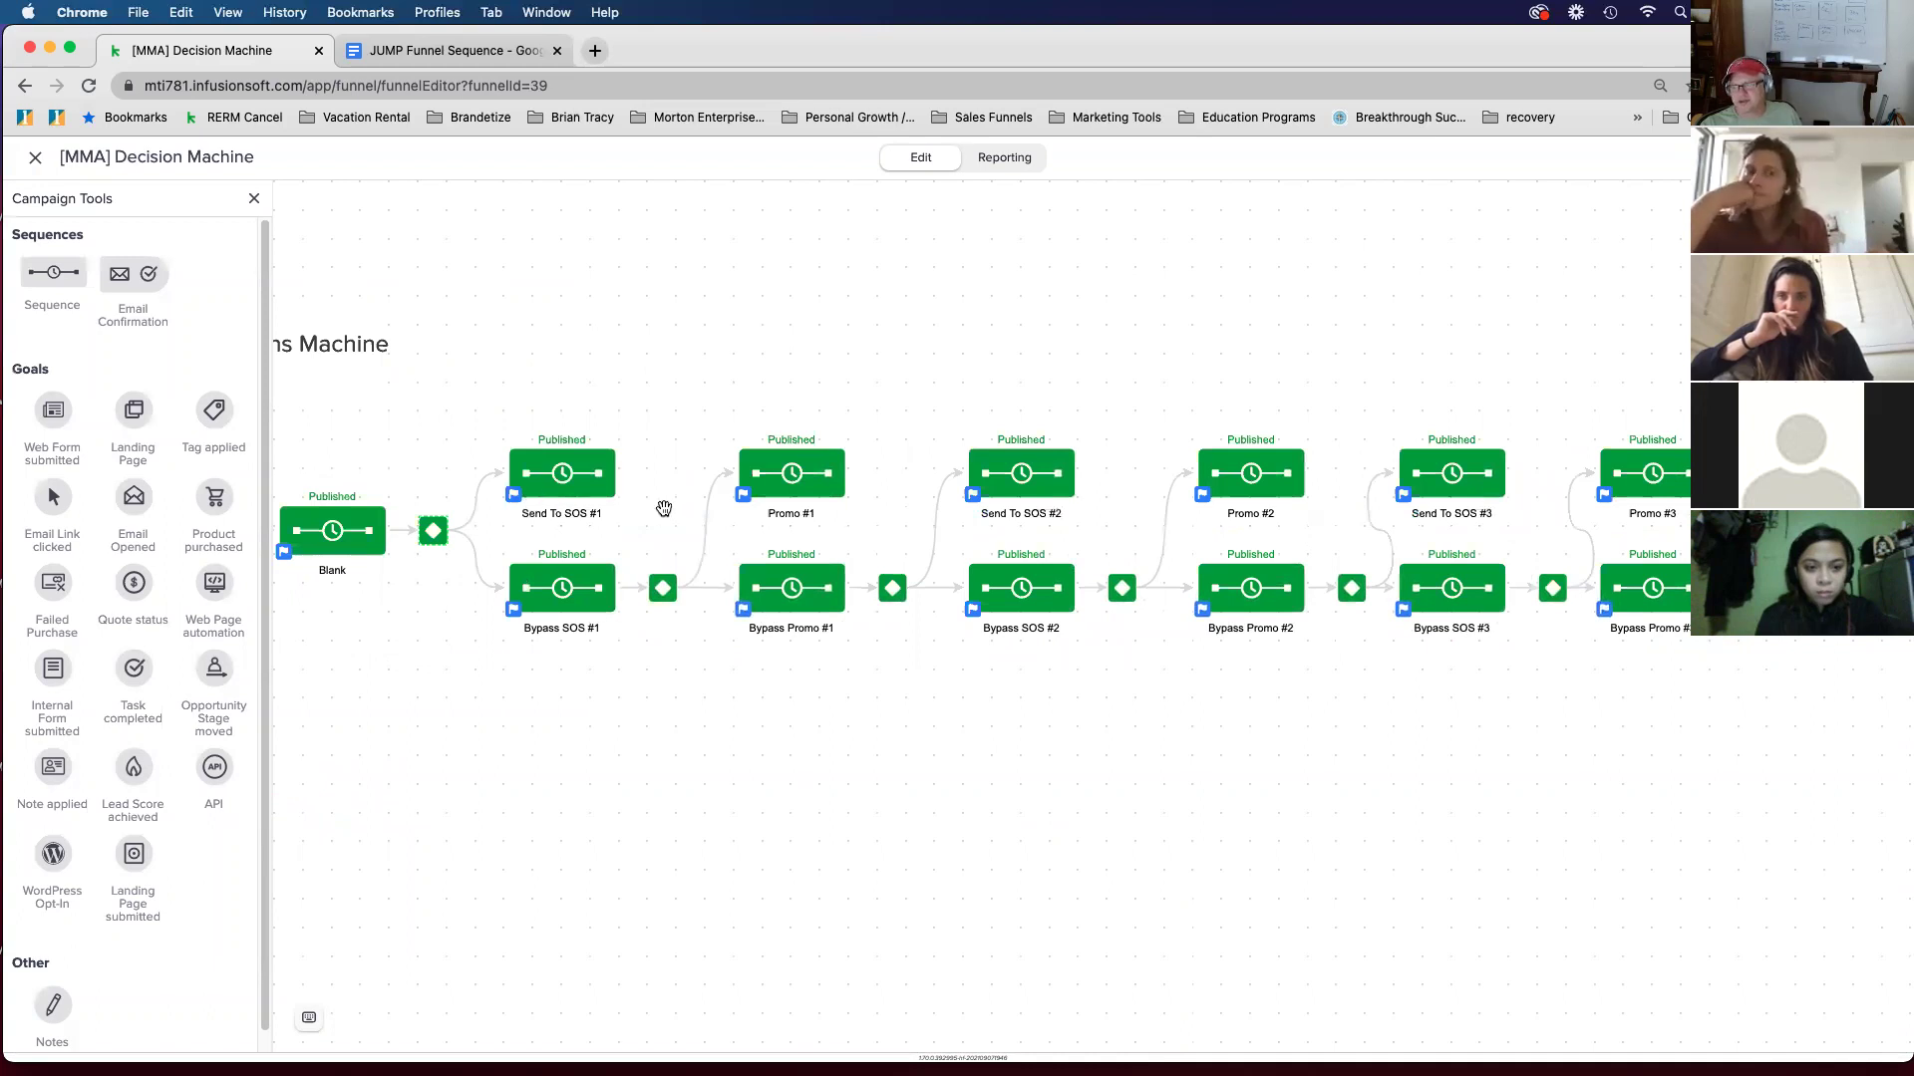
pyautogui.moveTo(978, 744); pyautogui.dragTo(1051, 751)
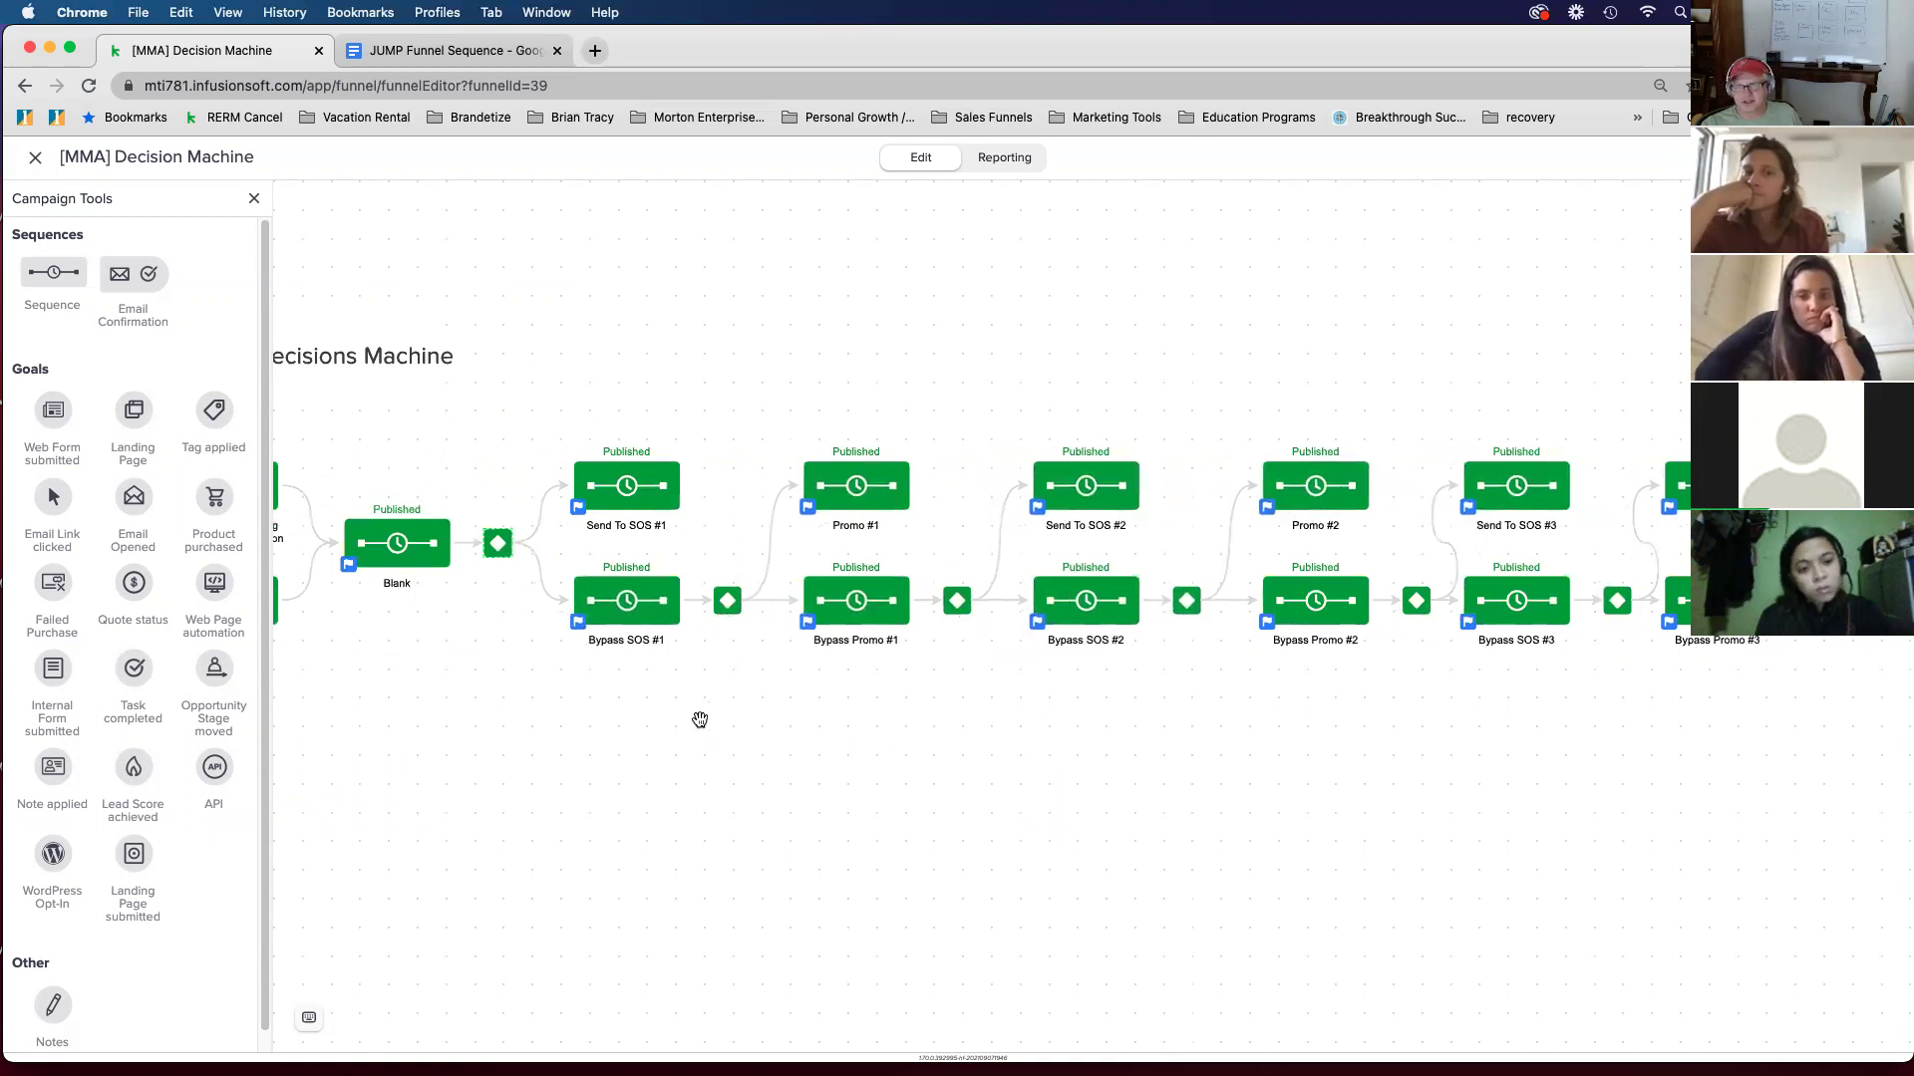
# Step: Check the contents of the Bypass SOS #1 sequence and return to the campaign flow
pyautogui.moveTo(701, 733); pyautogui.dragTo(1040, 764)
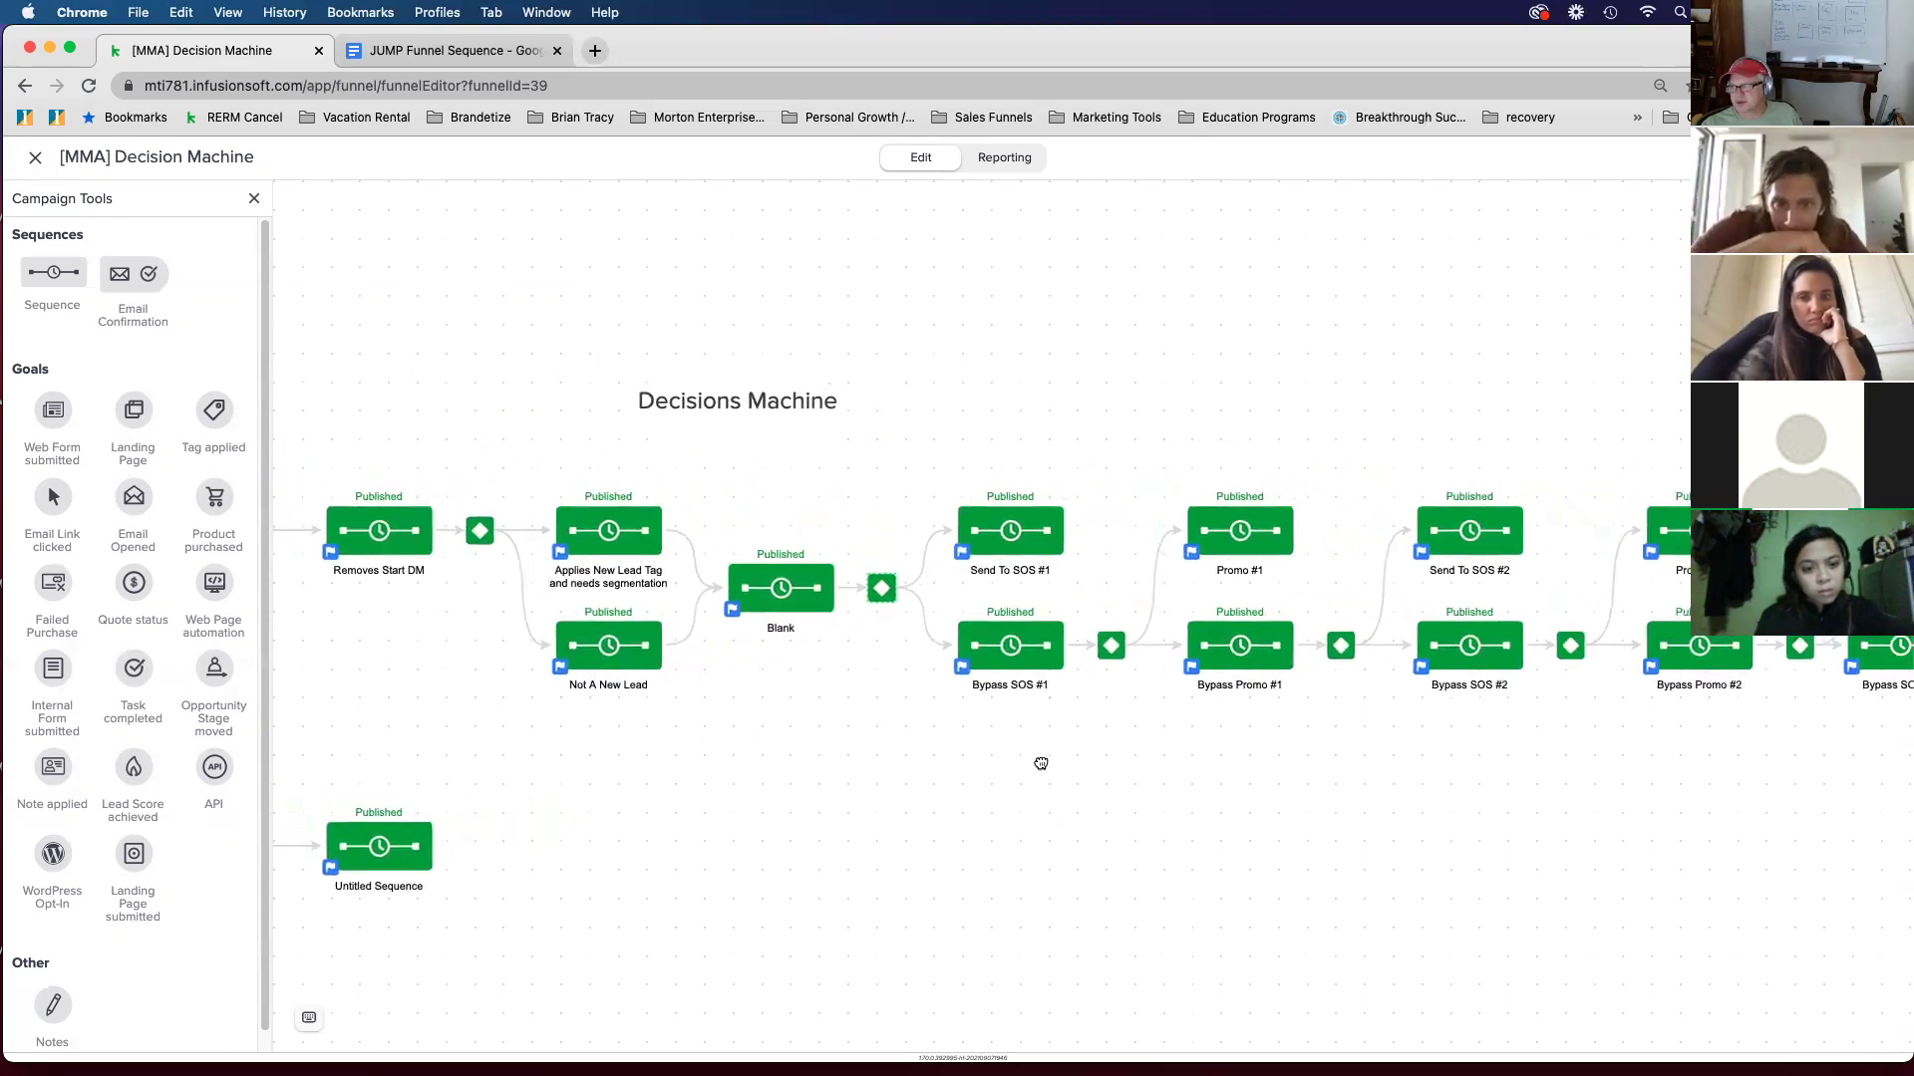
pyautogui.rightClick(1027, 659)
pyautogui.click(1037, 669)
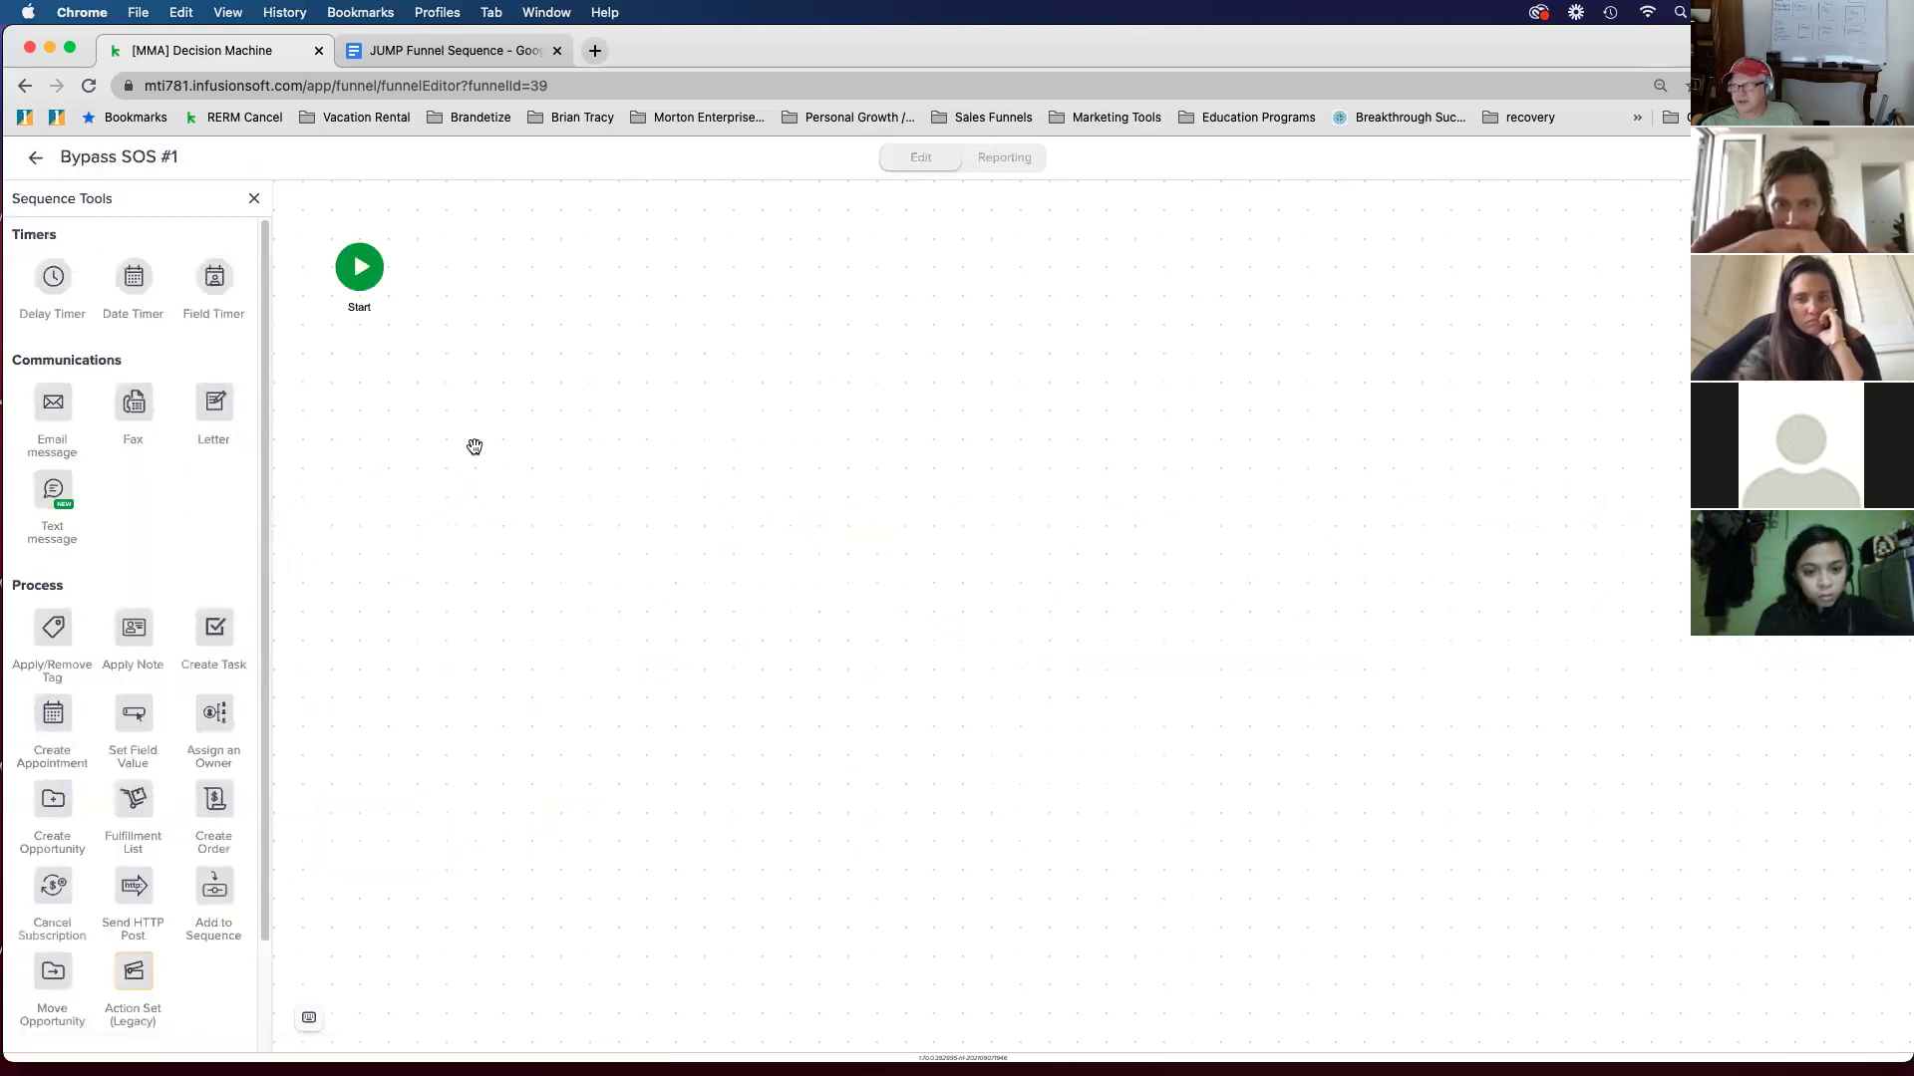
pyautogui.click(35, 156)
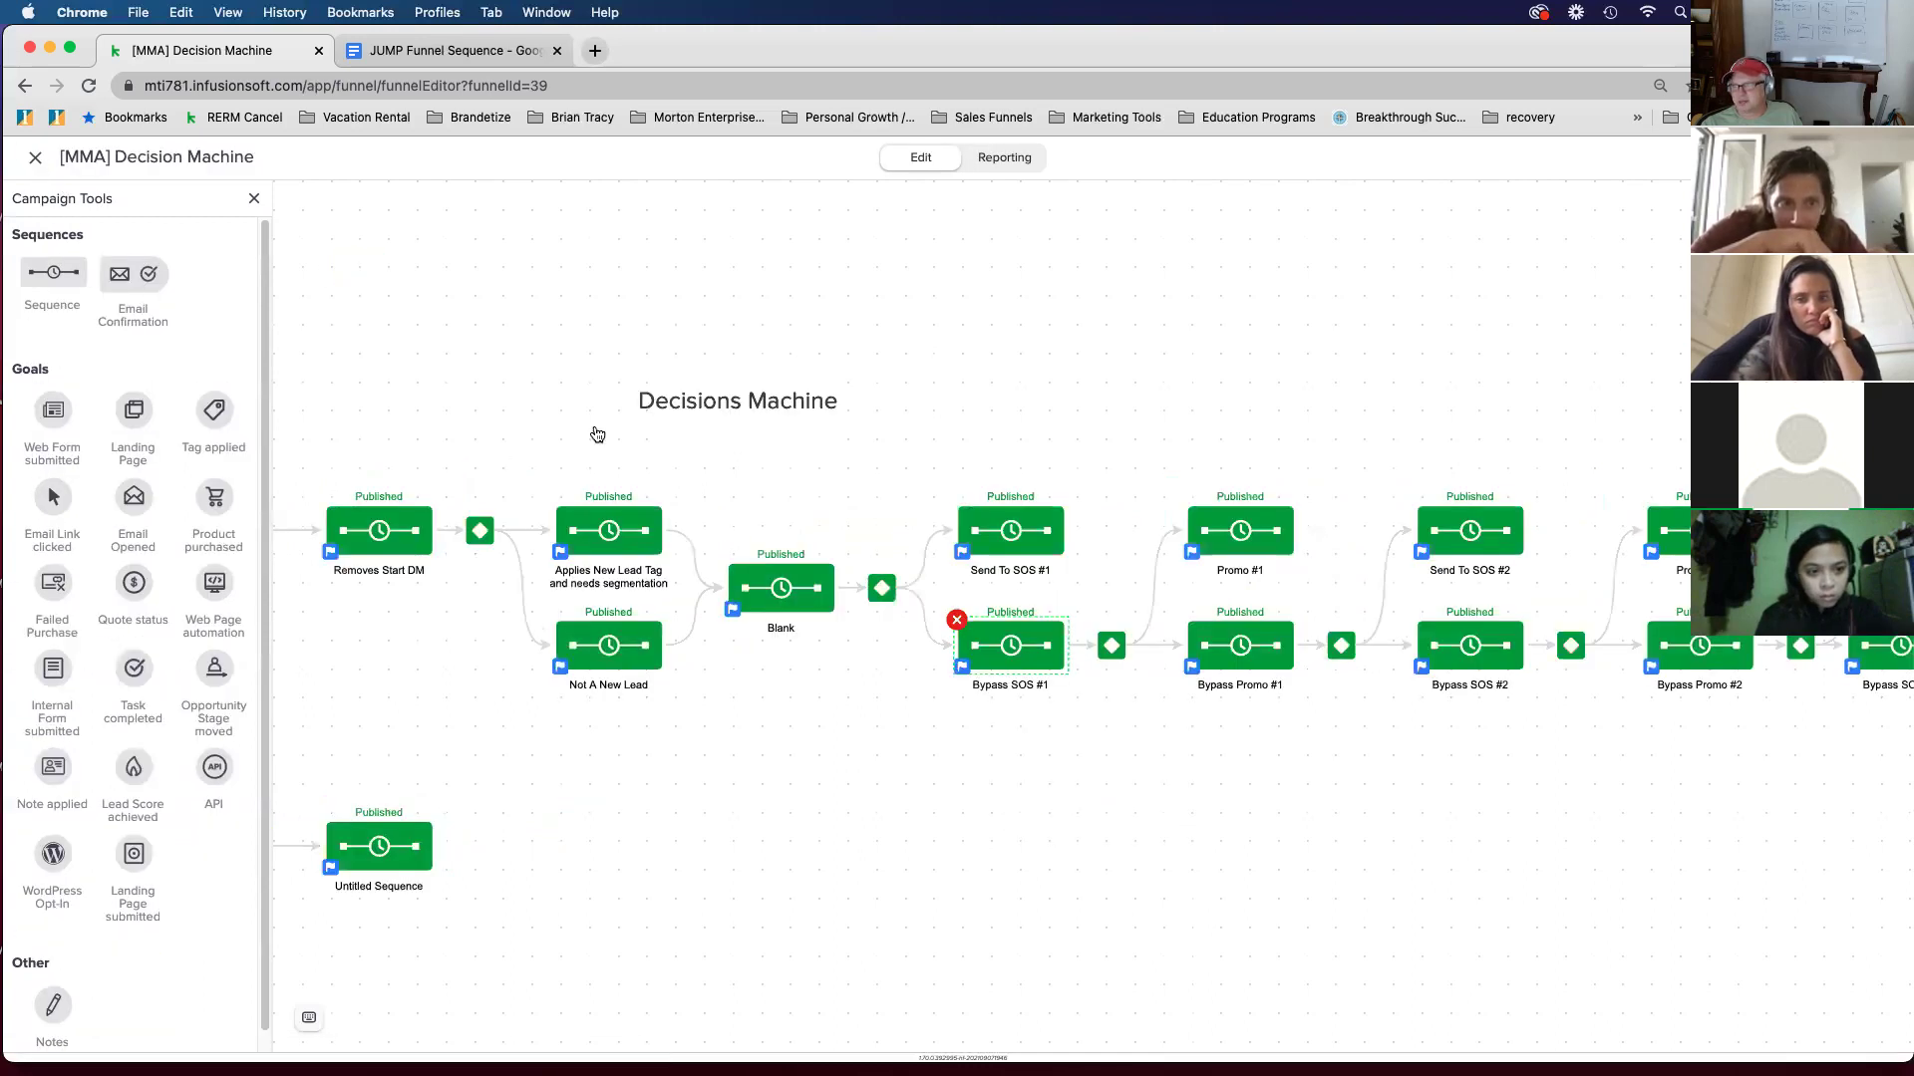
# Step: Inspect which tag the Apply Tag step in the Send To SOS #1 sequence applies, leaving its configuration as it is
pyautogui.rightClick(995, 523)
pyautogui.click(1009, 543)
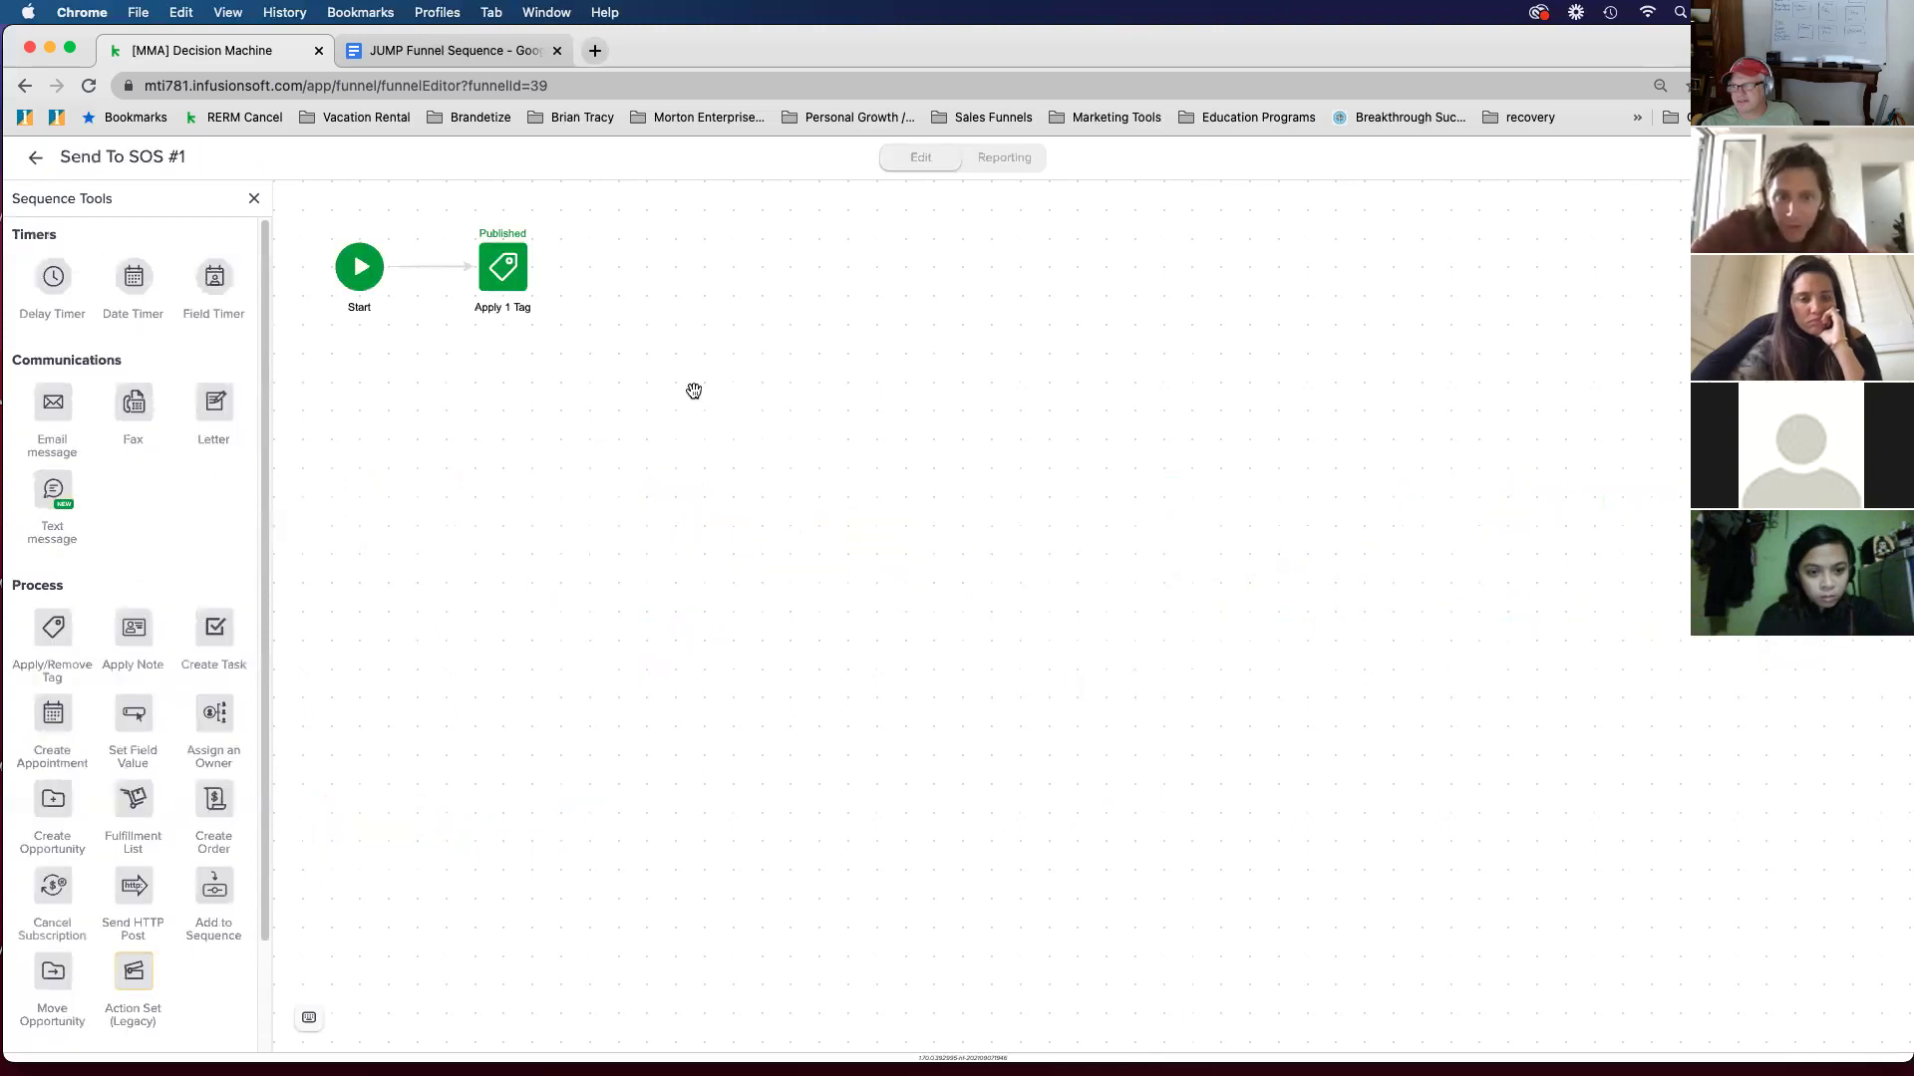
pyautogui.rightClick(492, 274)
pyautogui.click(521, 297)
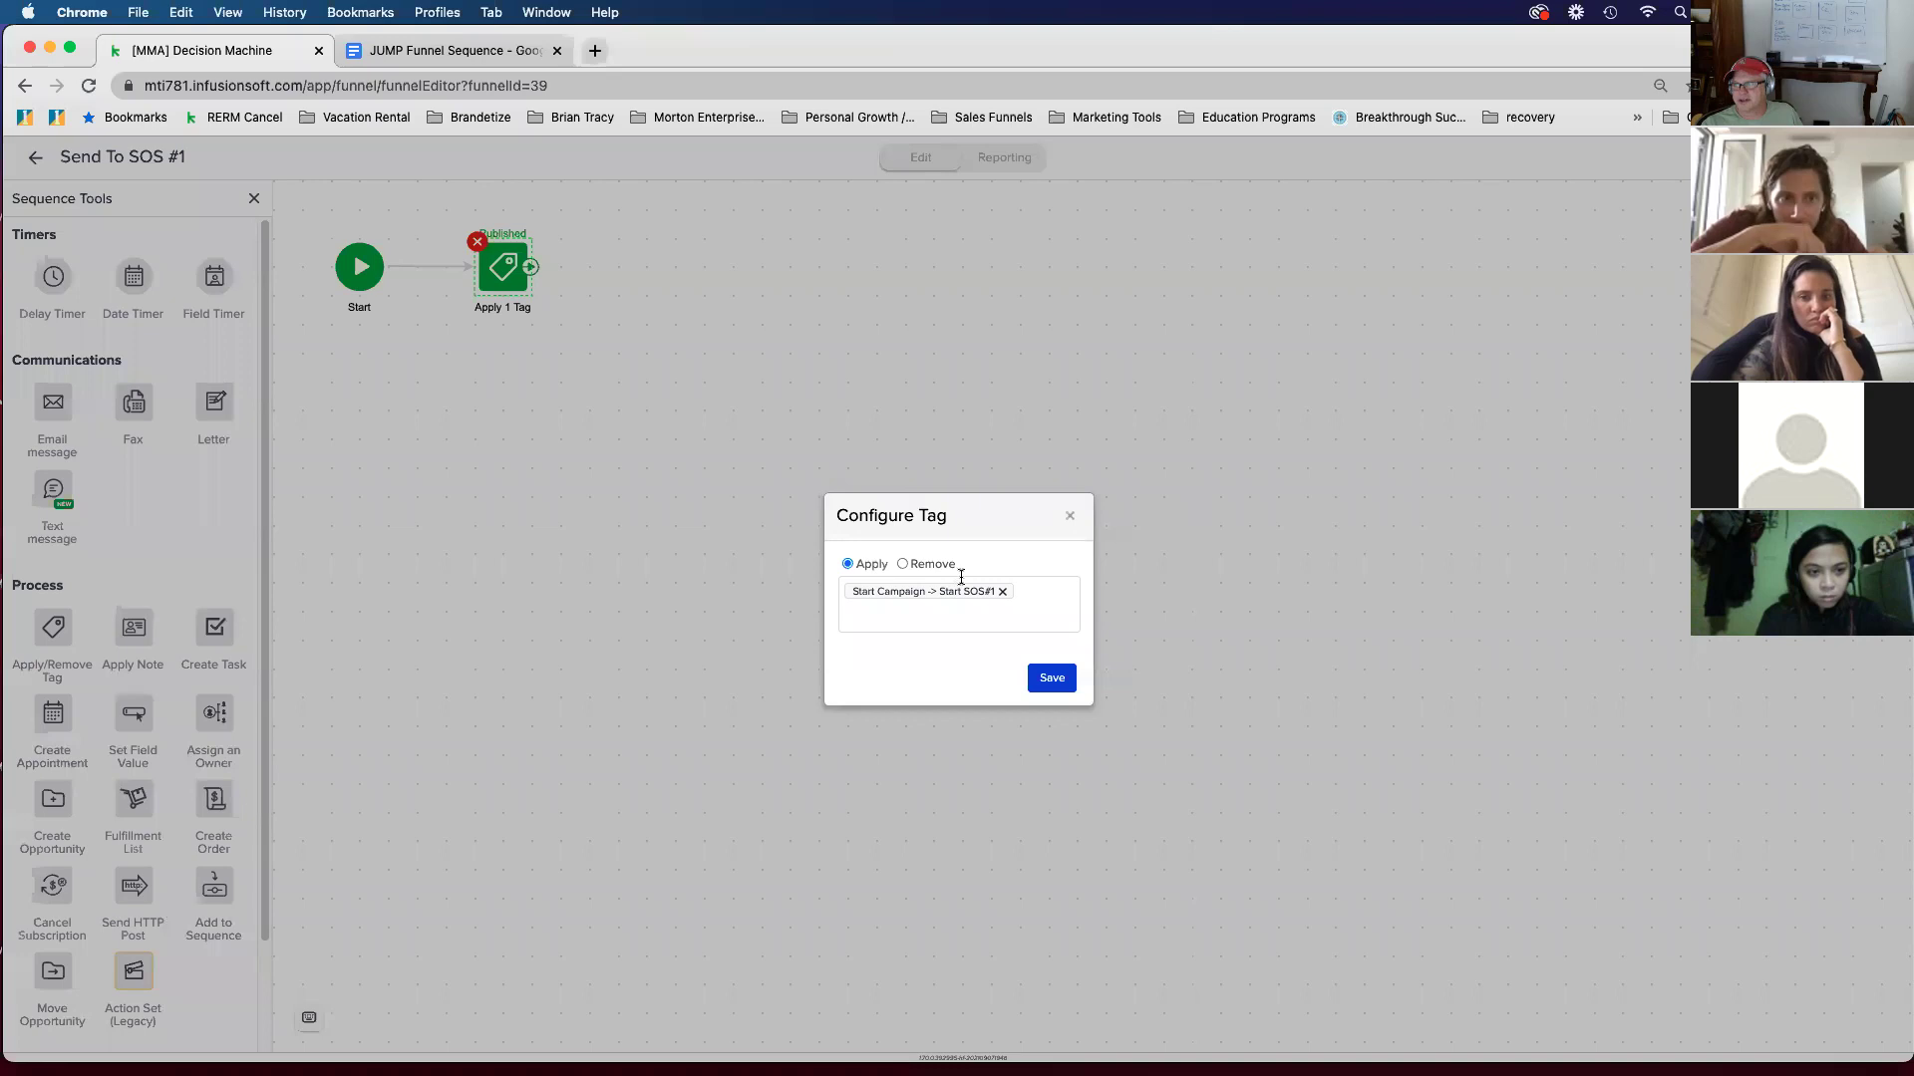
pyautogui.click(1070, 515)
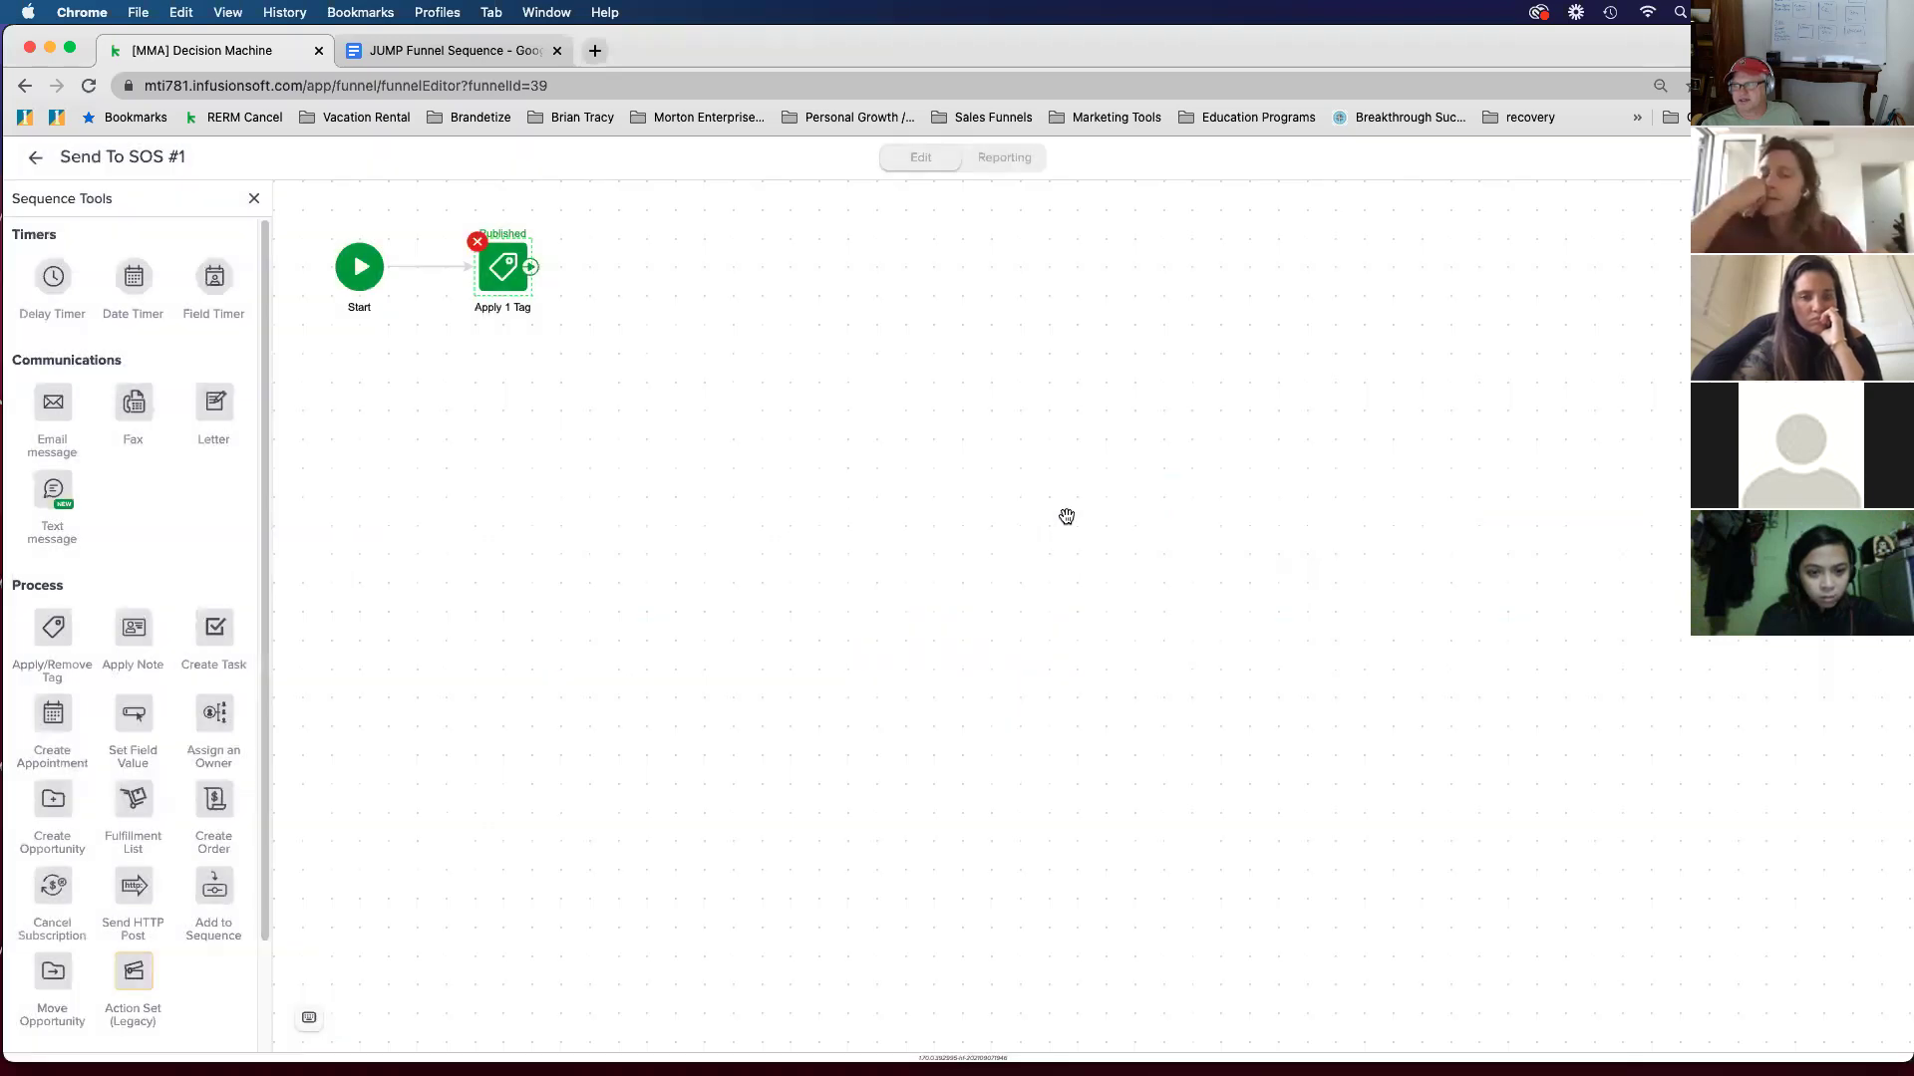
pyautogui.click(33, 161)
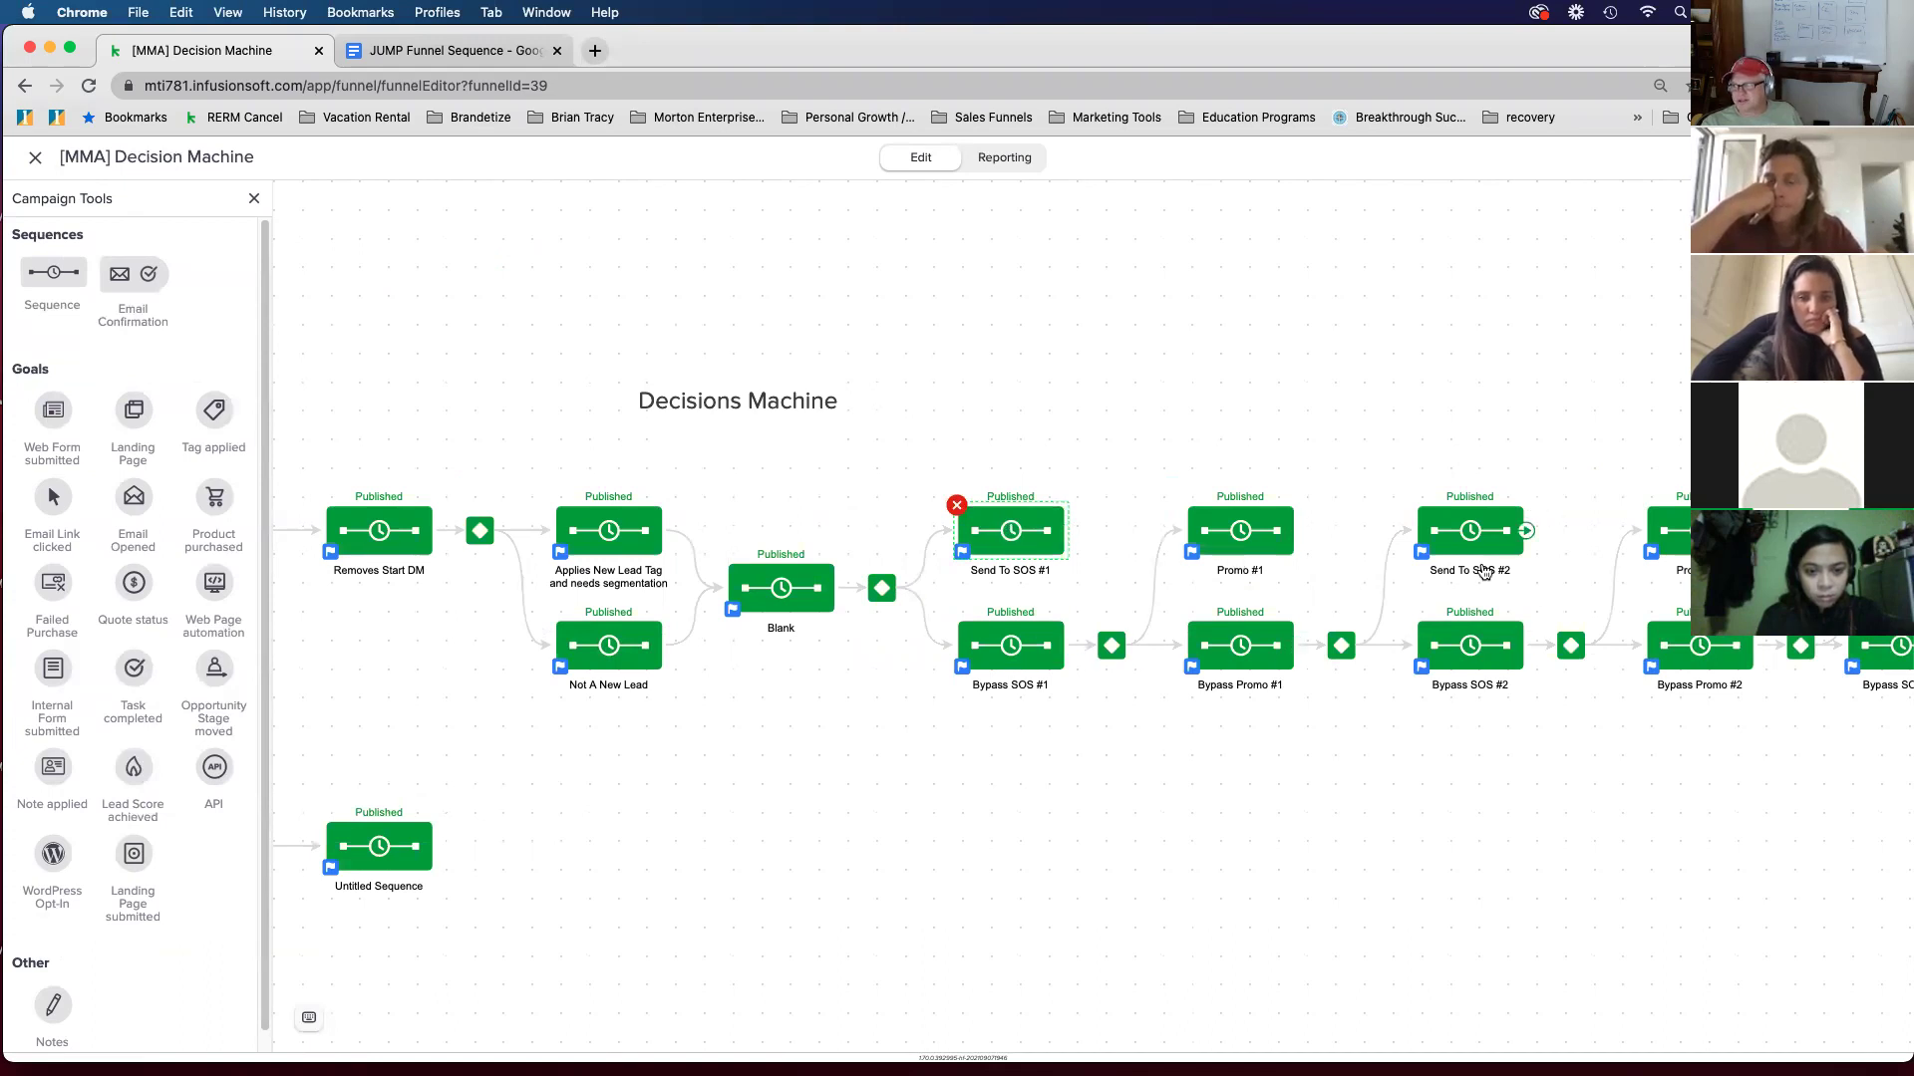
# Step: Recheck the rules that route contacts to Send To SOS #1 or Bypass SOS #1, and look over the sequences through Promo #3
pyautogui.rightClick(890, 599)
pyautogui.click(894, 608)
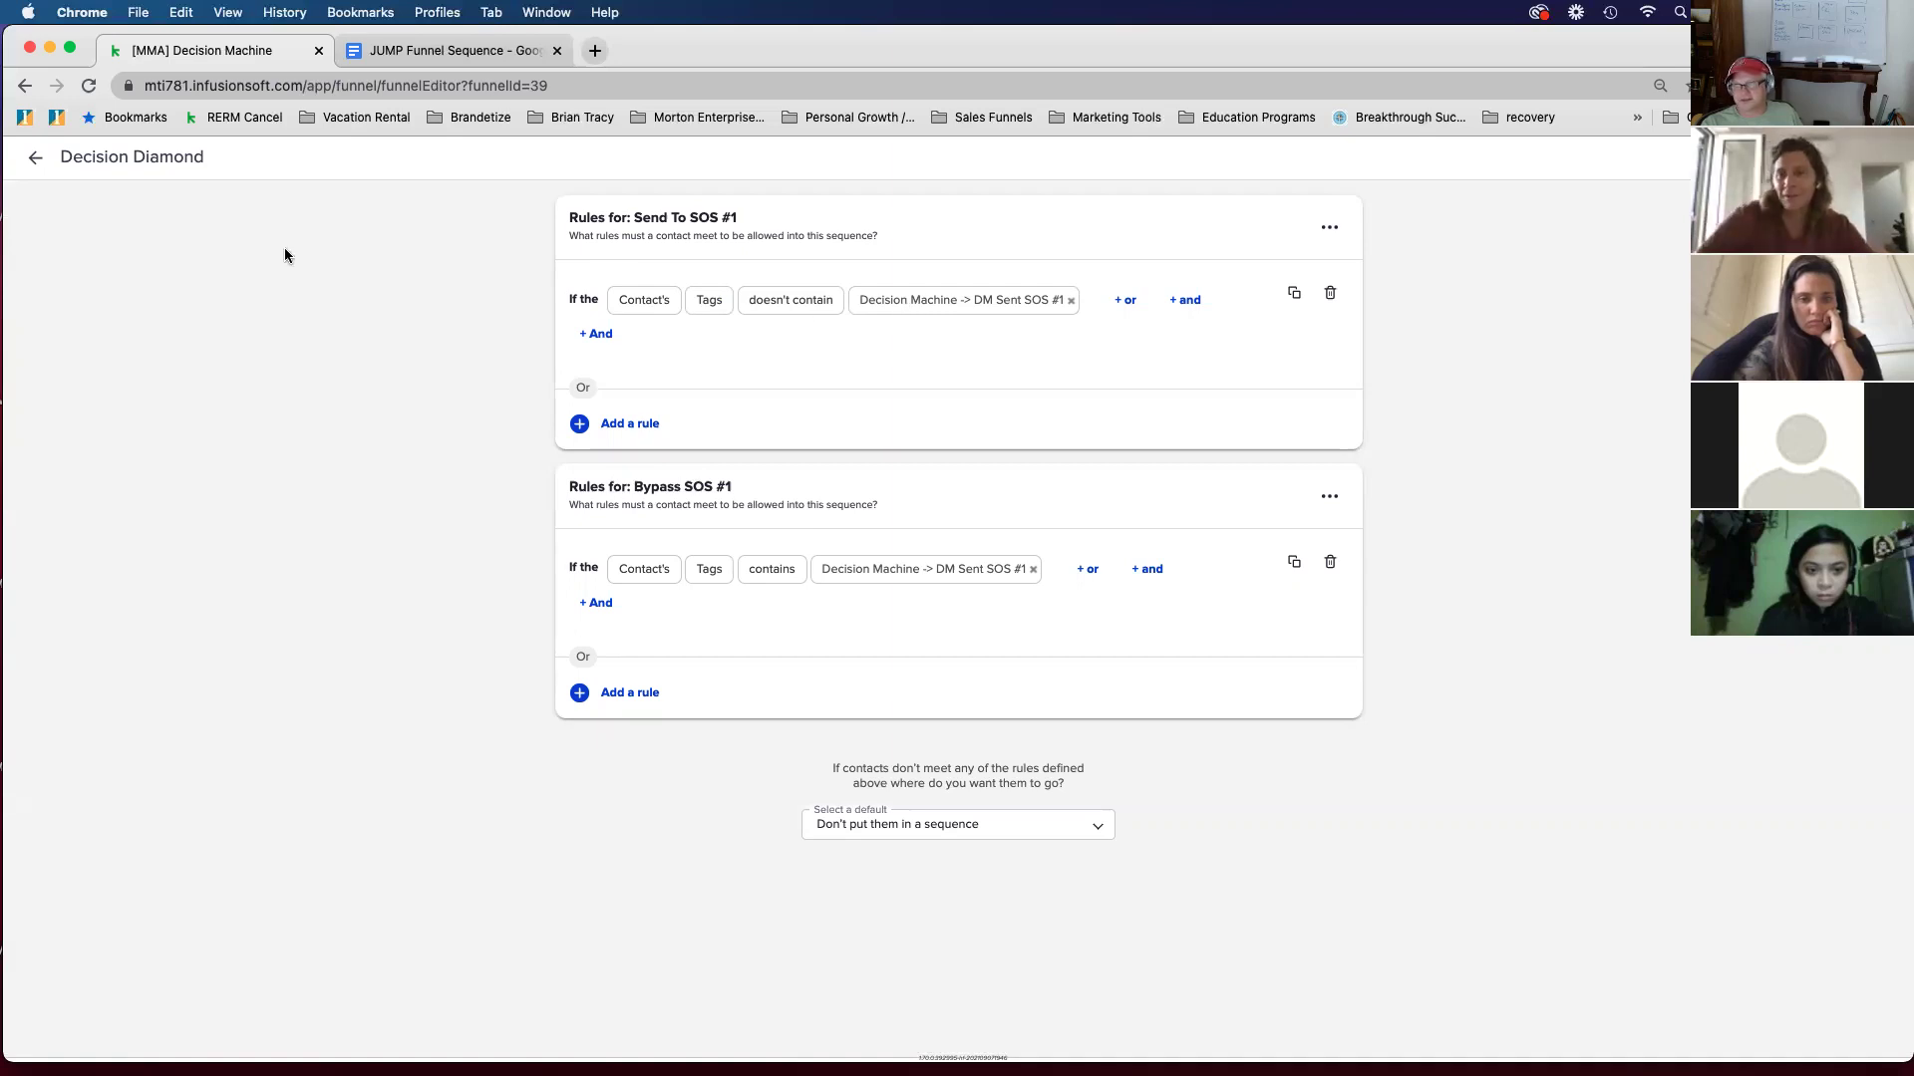
pyautogui.click(35, 156)
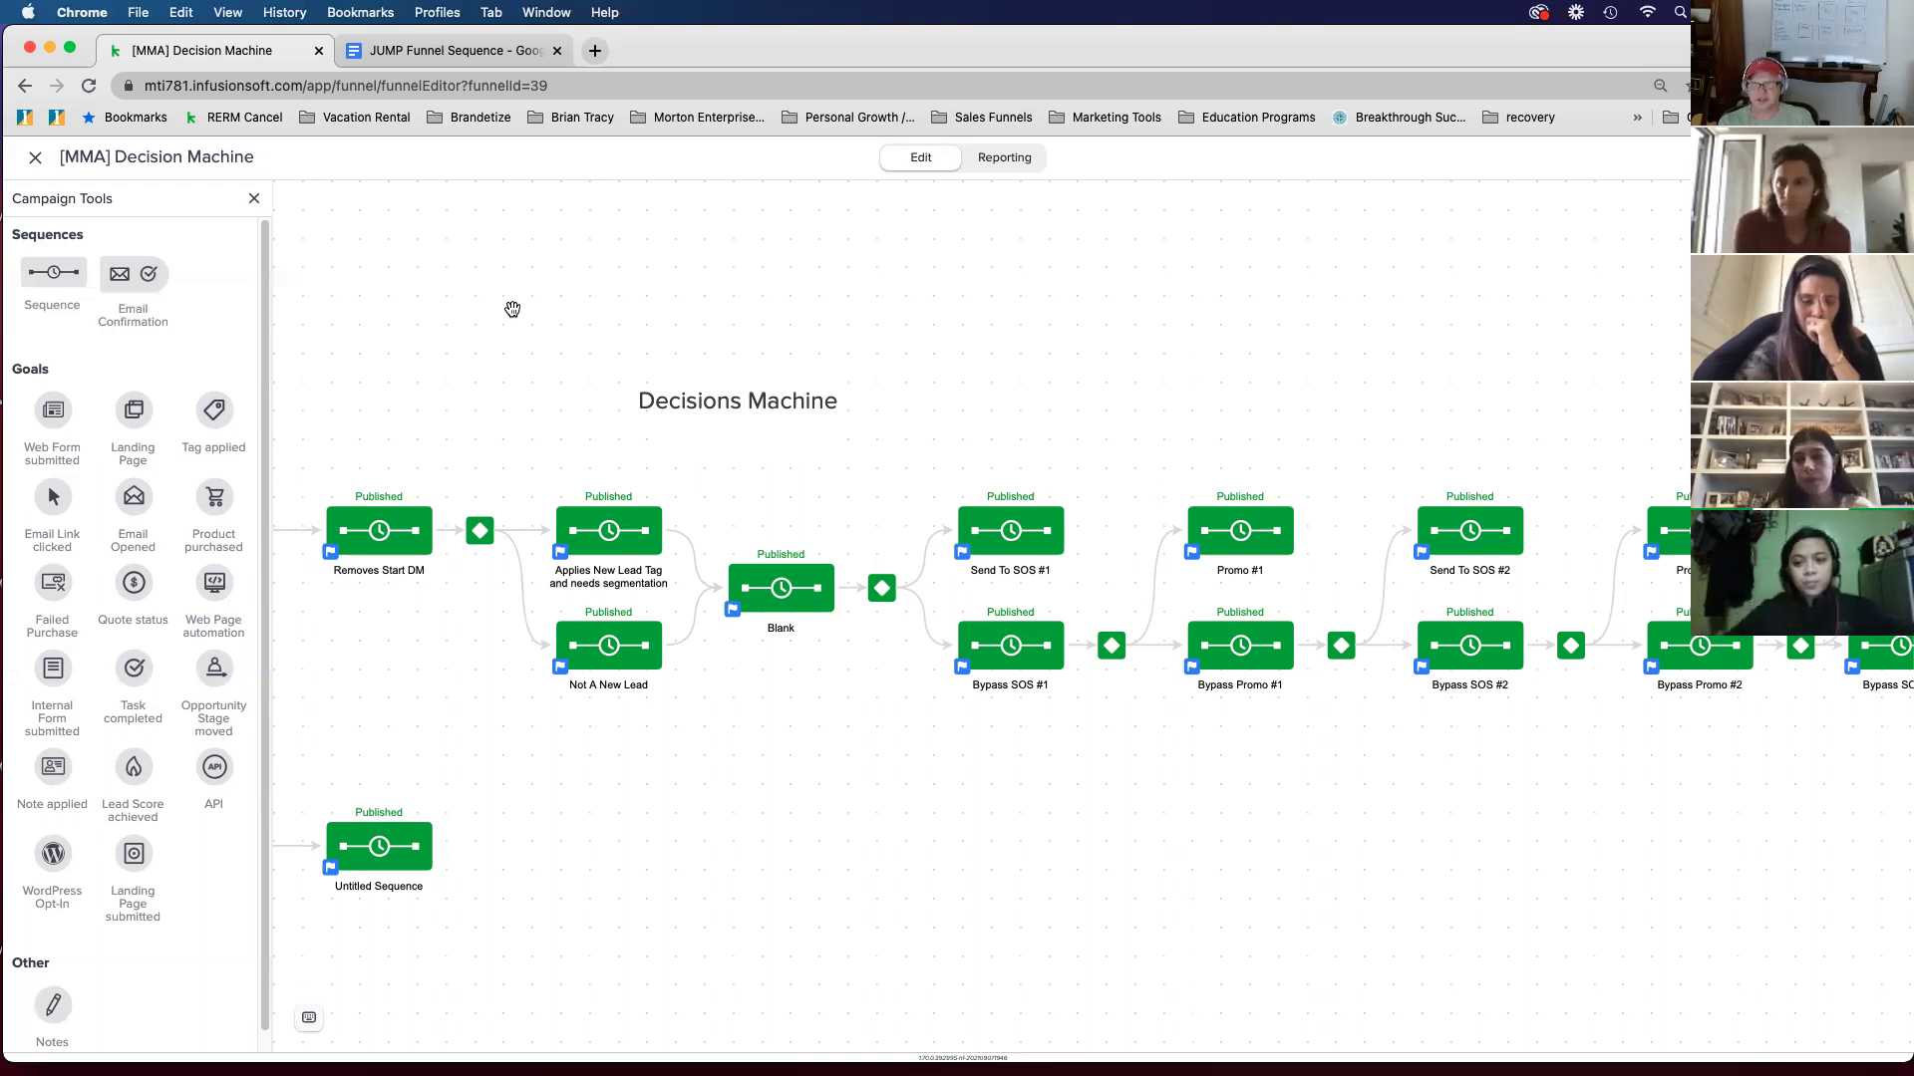
pyautogui.moveTo(1047, 406); pyautogui.dragTo(670, 482)
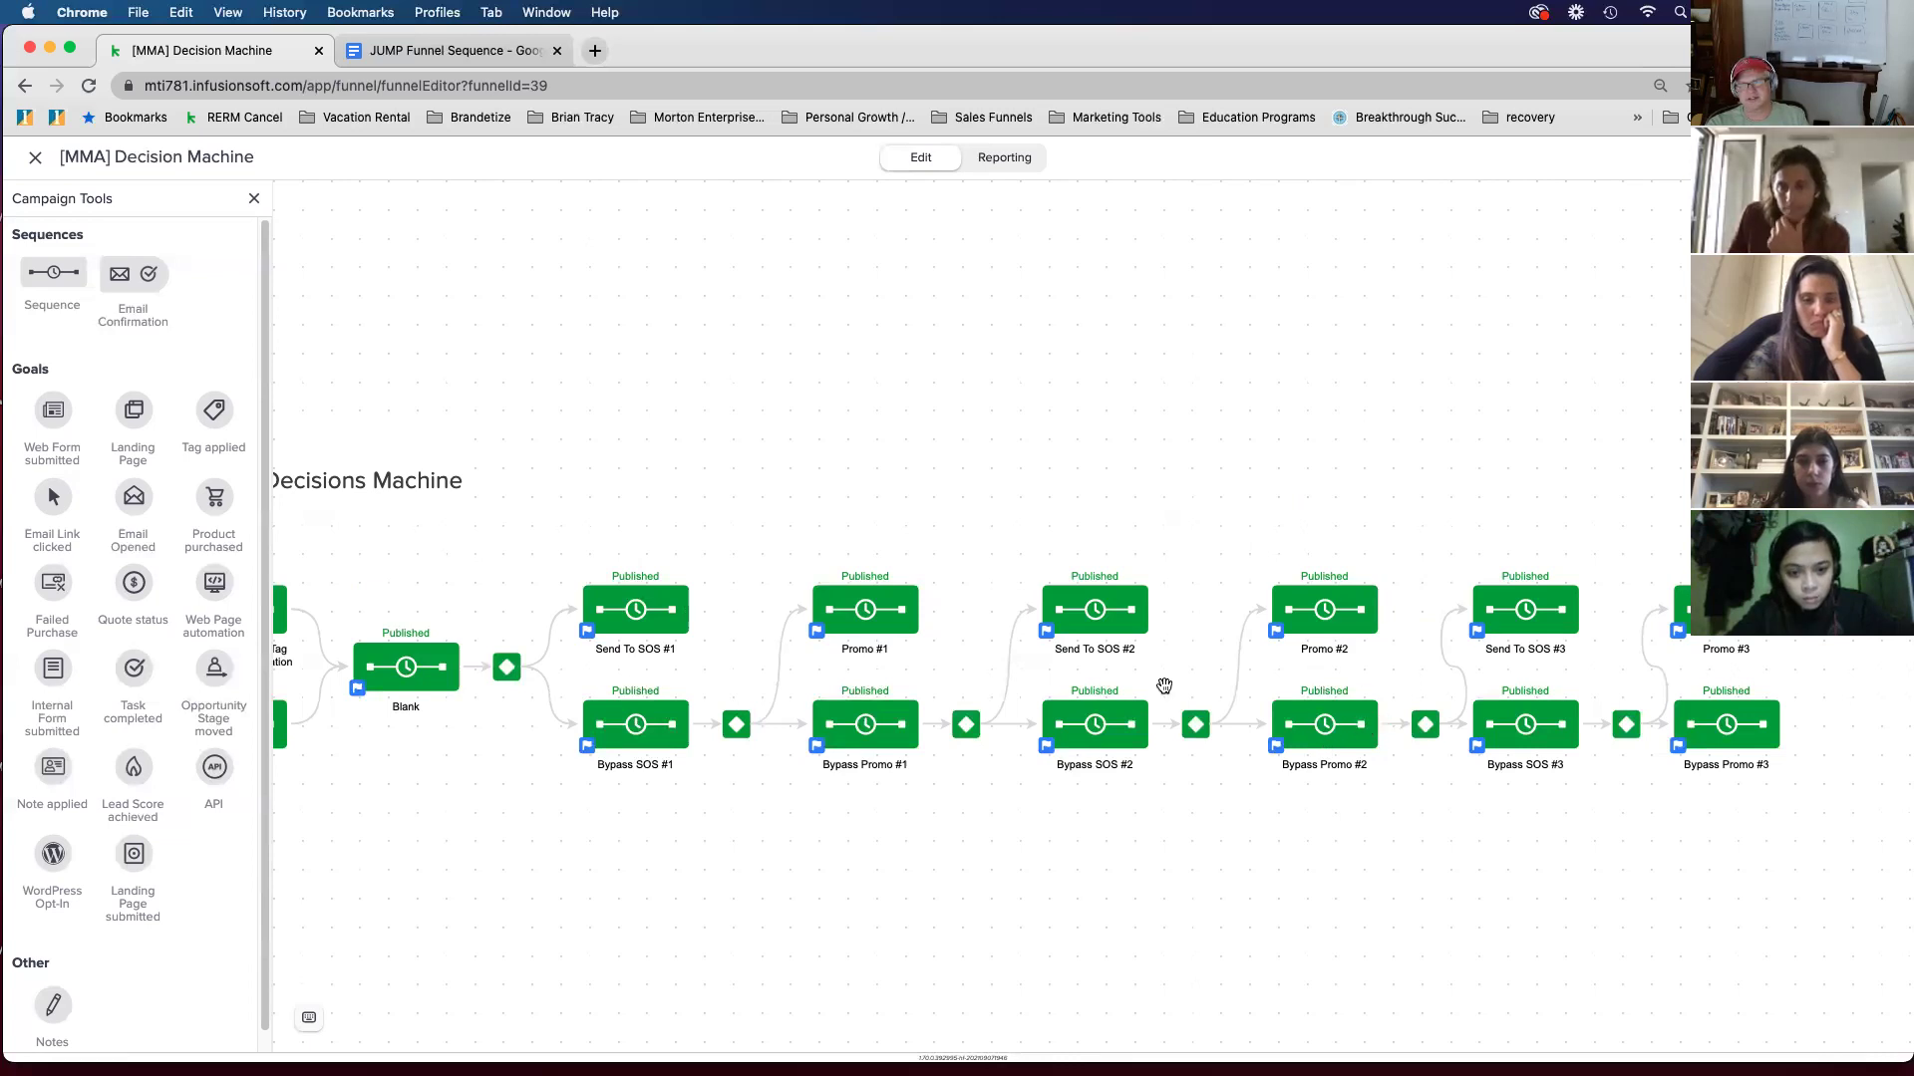
pyautogui.moveTo(808, 507); pyautogui.dragTo(875, 489)
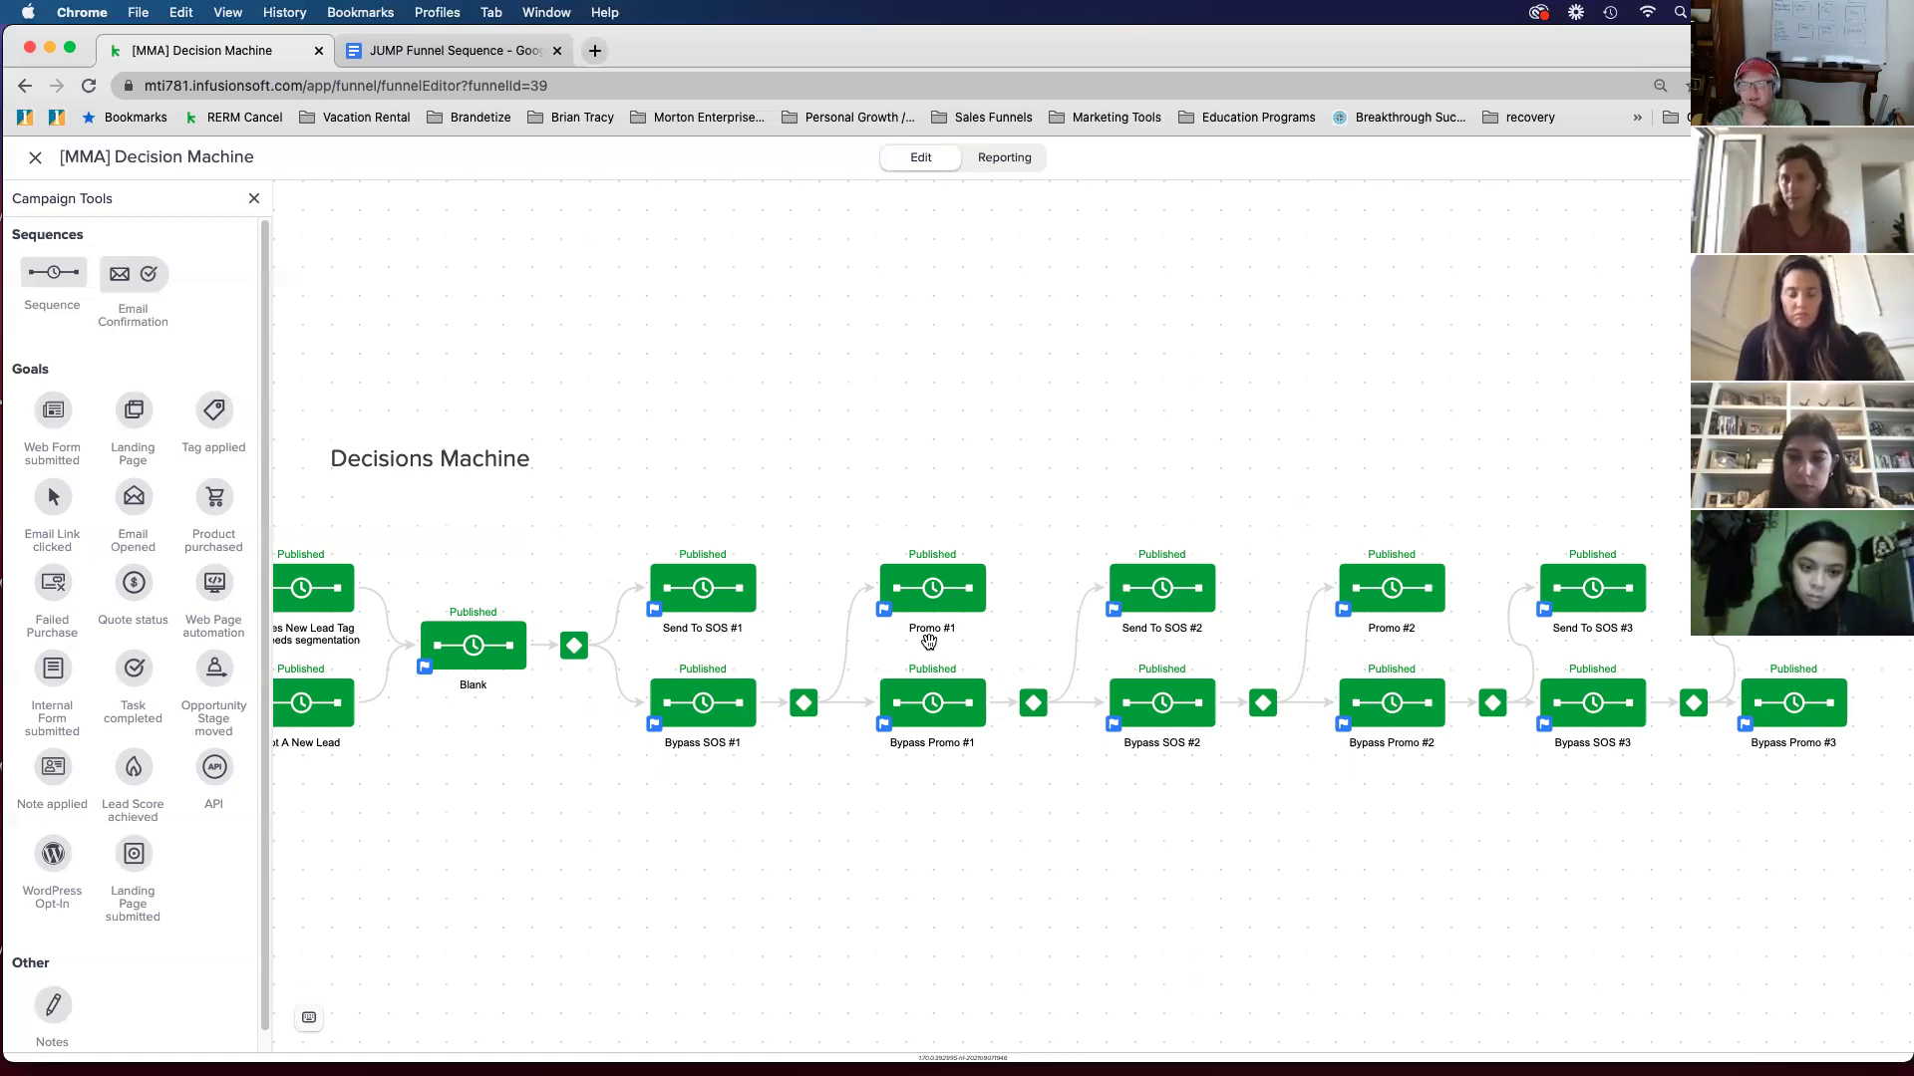
pyautogui.moveTo(497, 738); pyautogui.dragTo(704, 714)
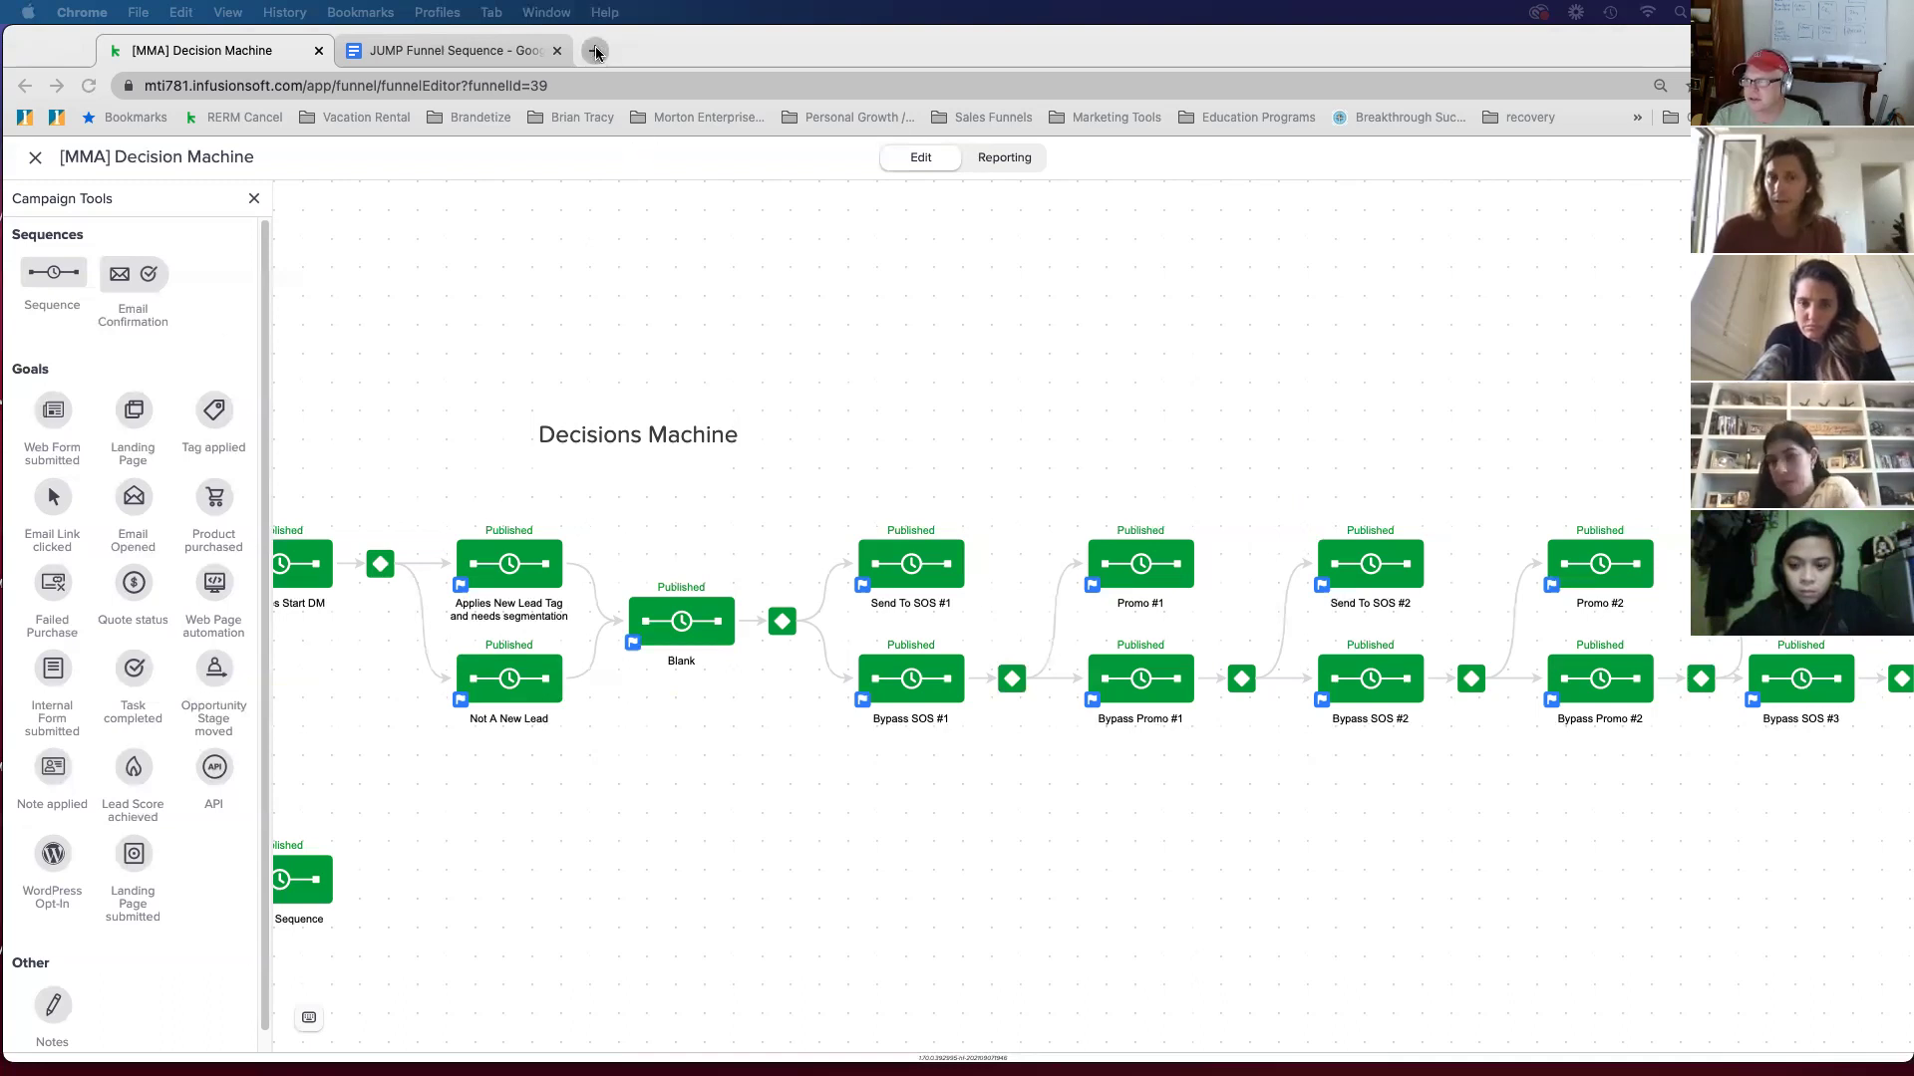
# Step: Examine the Removes Start DM sequence after DM Start and the sequence tools available in it
pyautogui.moveTo(543, 312); pyautogui.dragTo(1067, 289)
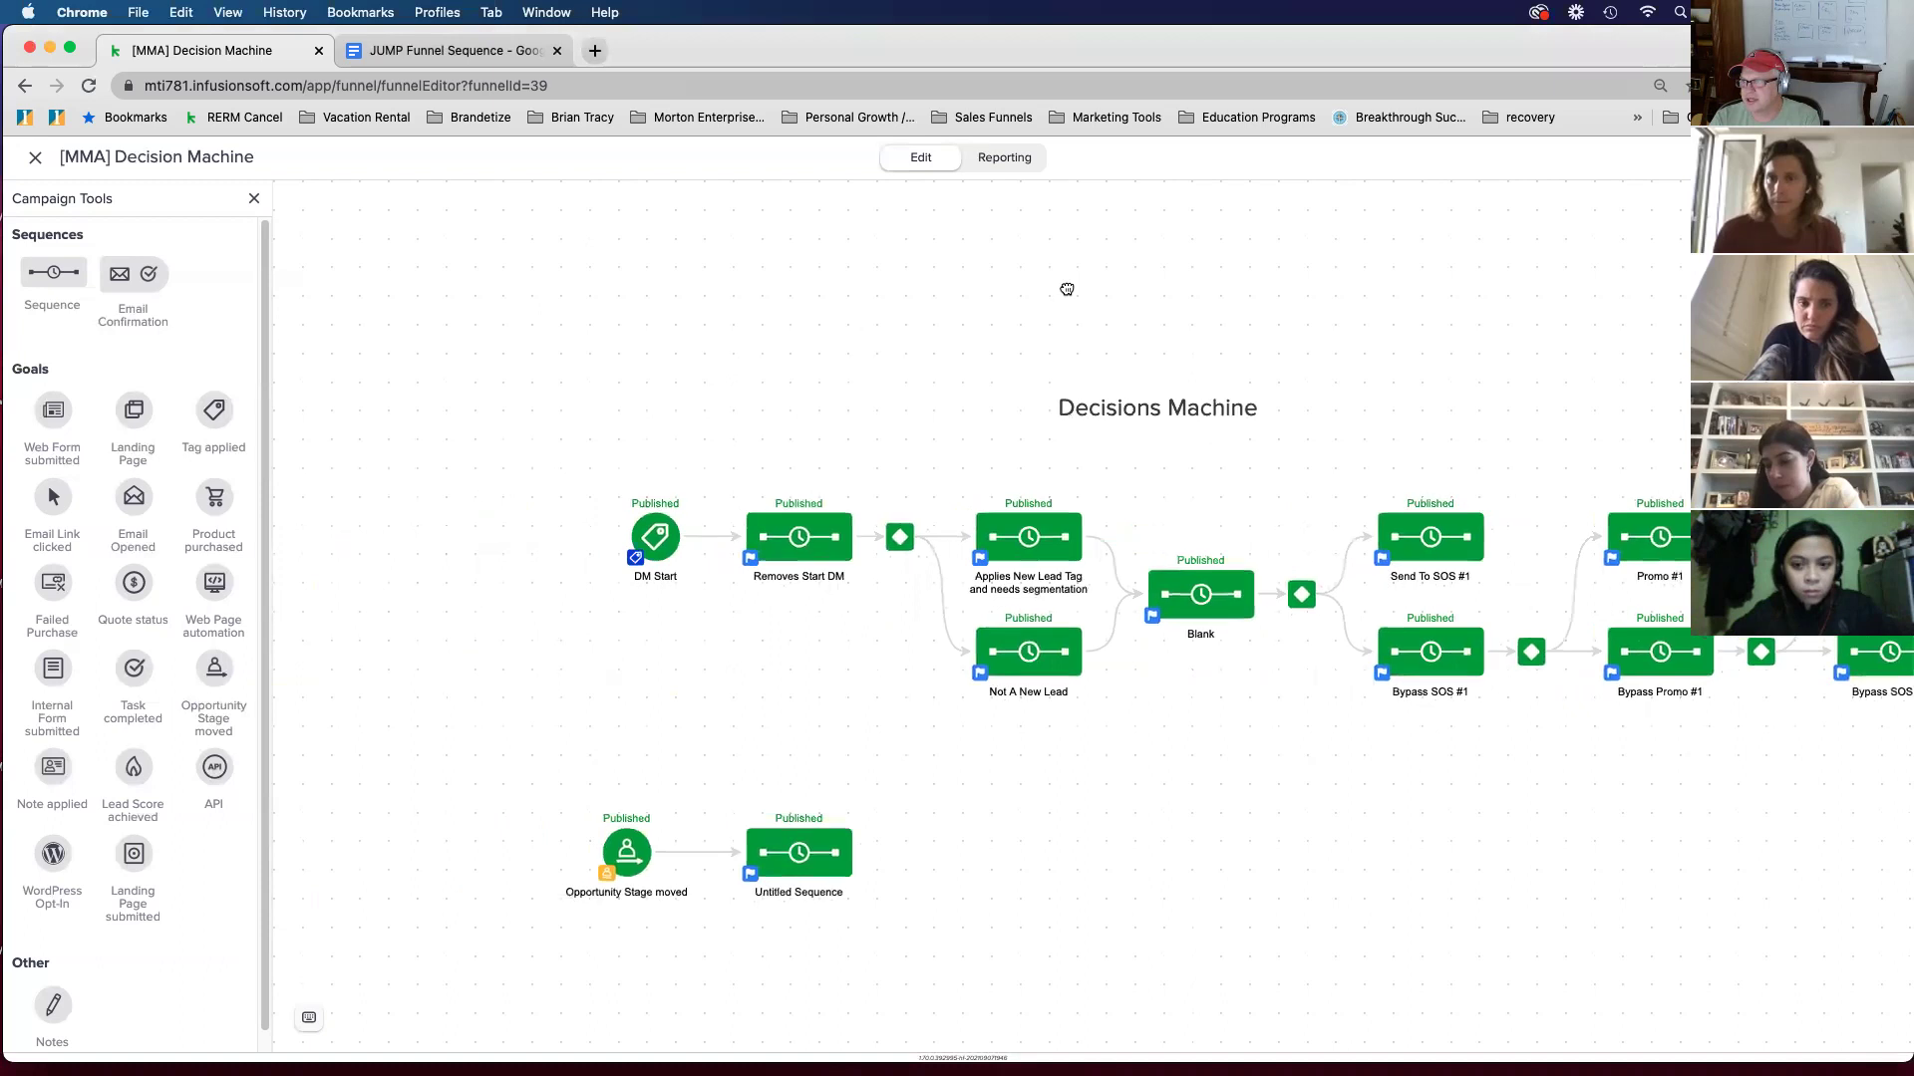
pyautogui.rightClick(776, 546)
pyautogui.click(804, 563)
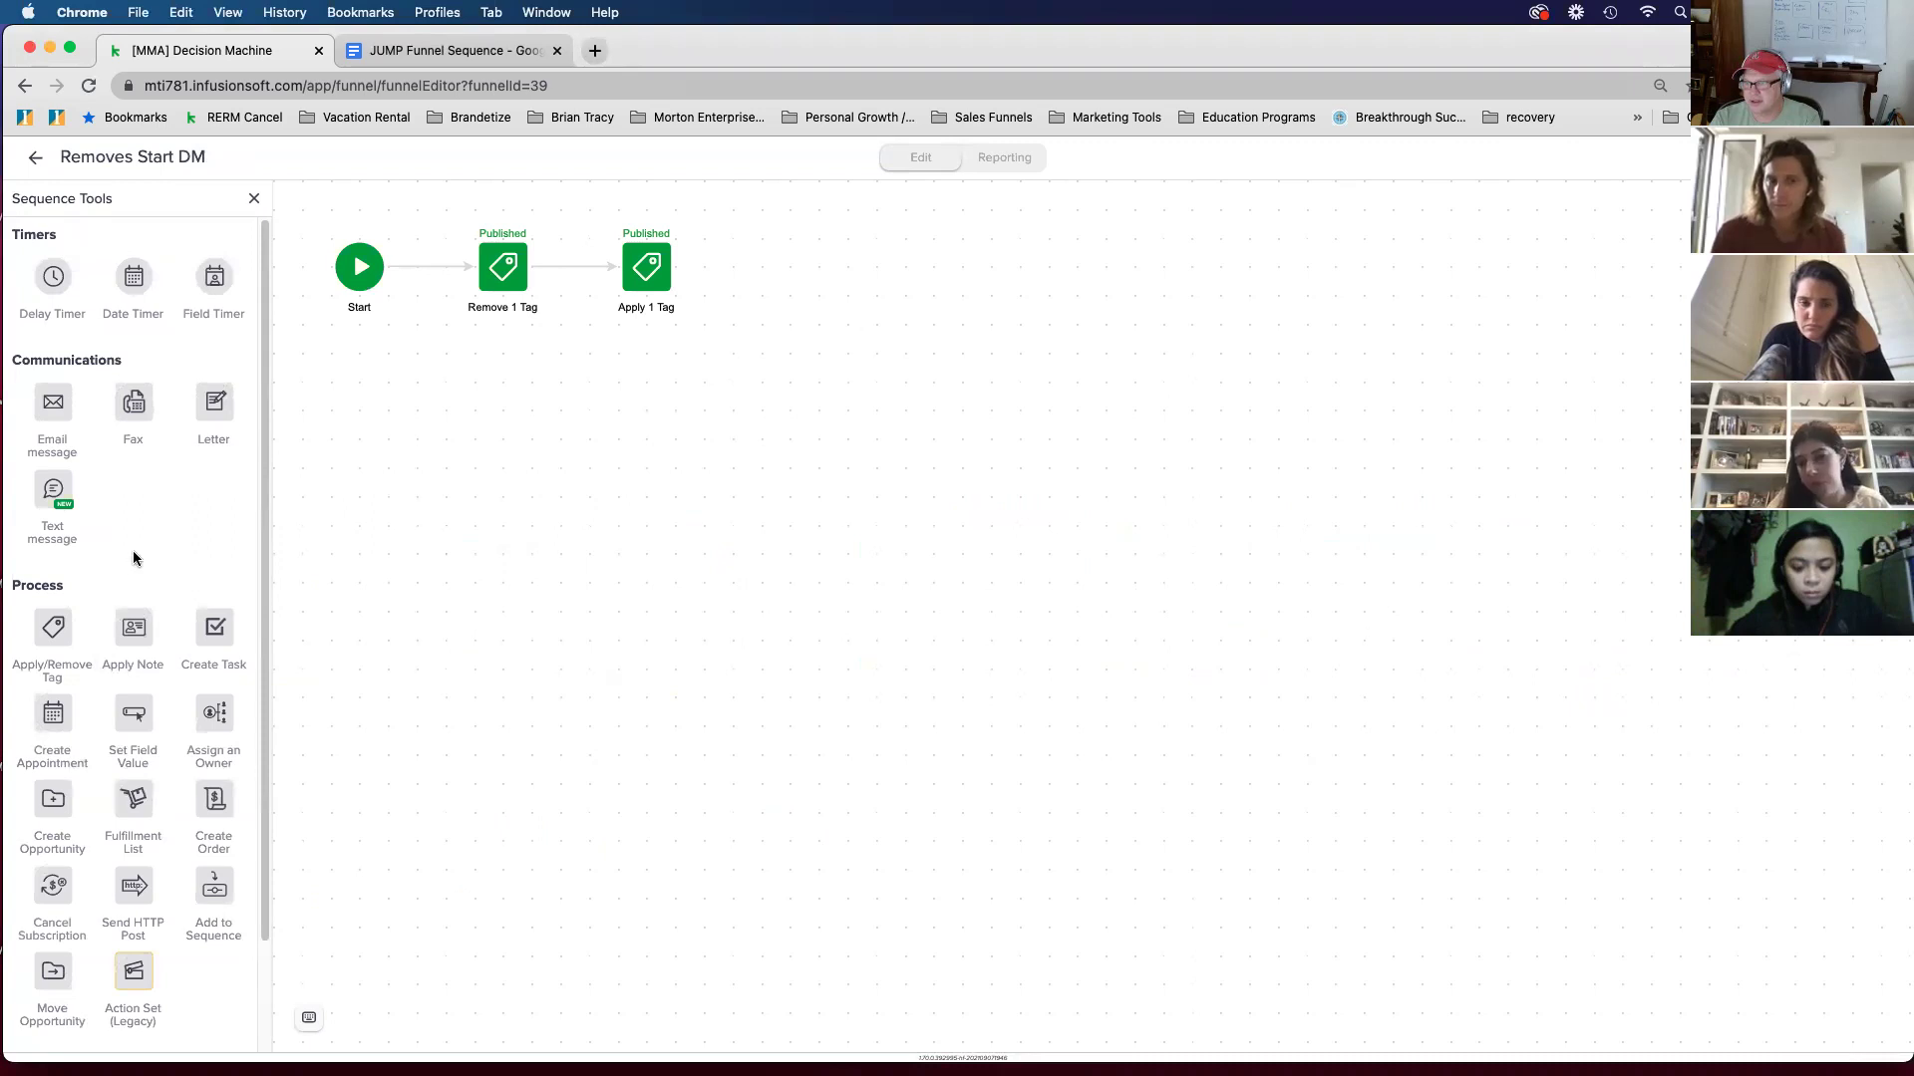
pyautogui.scroll(-1, 123, 671)
pyautogui.scroll(-3, 121, 682)
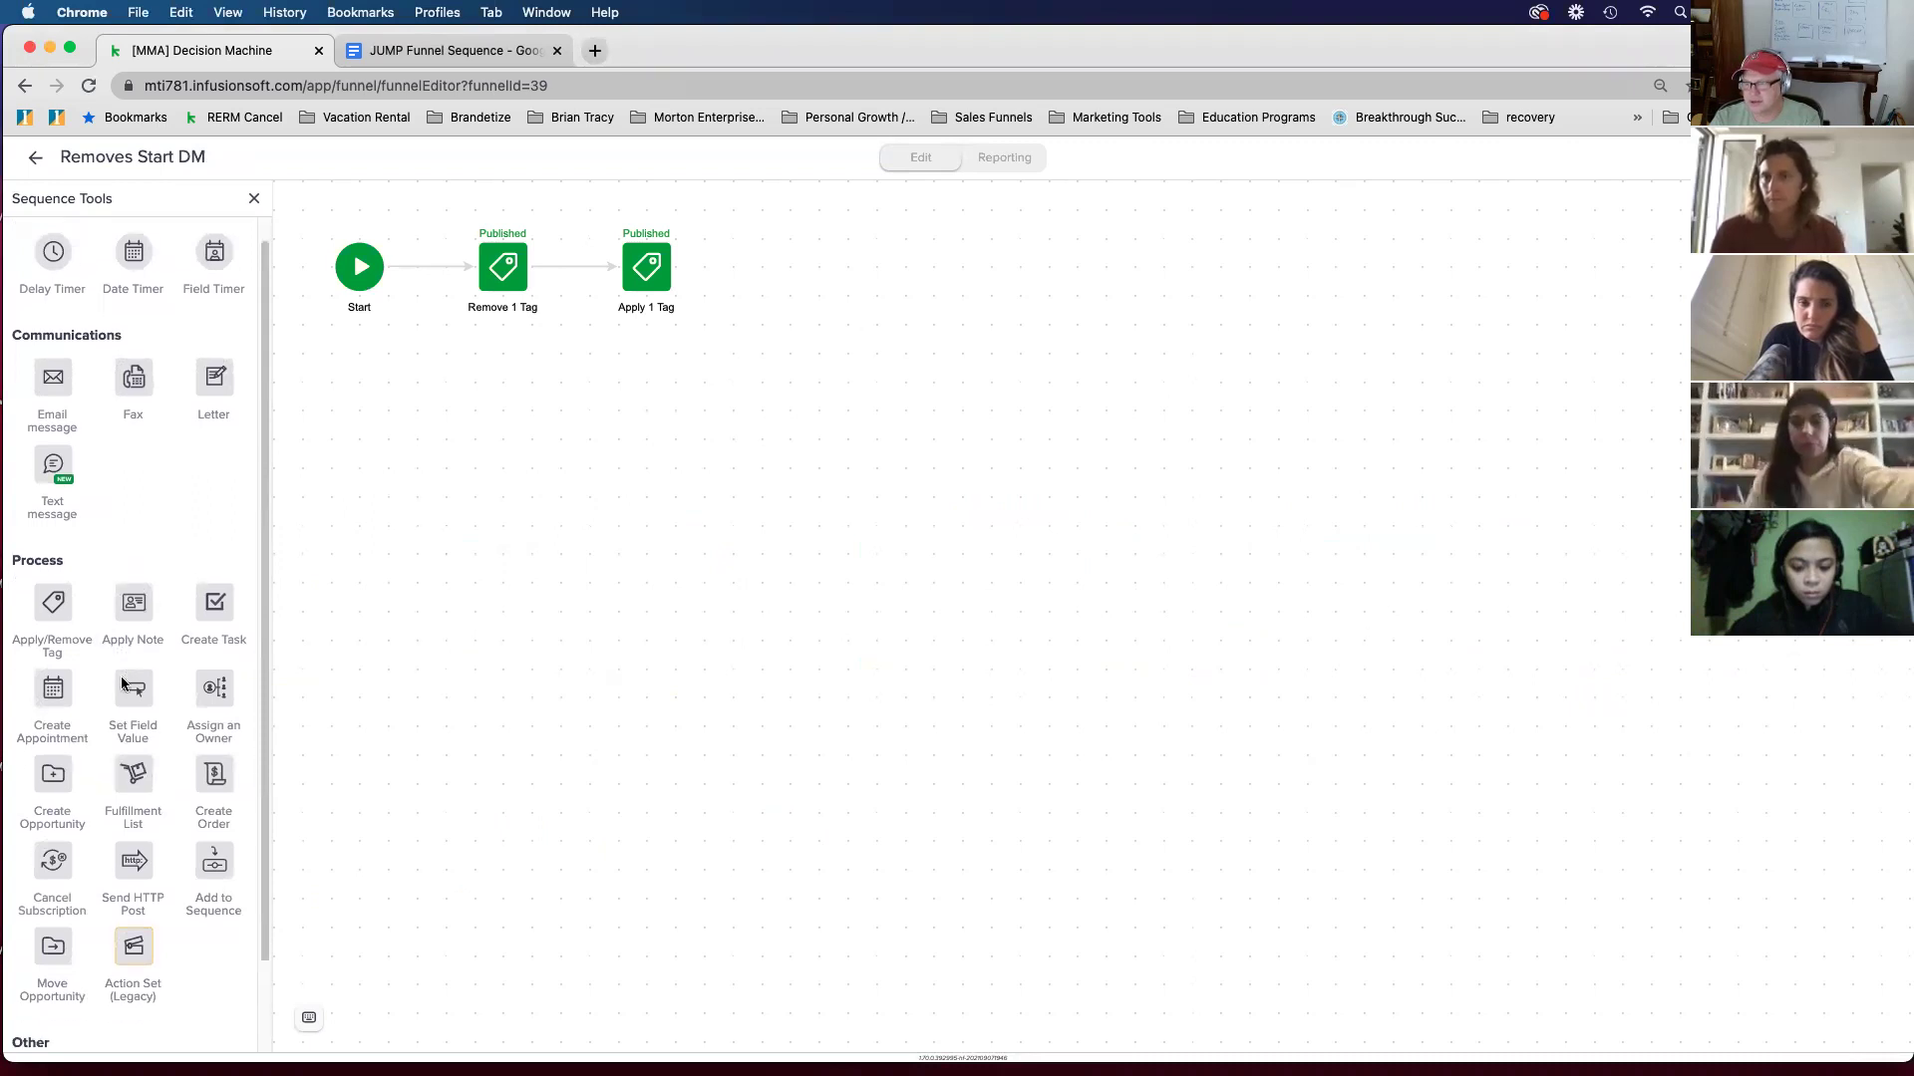
pyautogui.scroll(3, 122, 677)
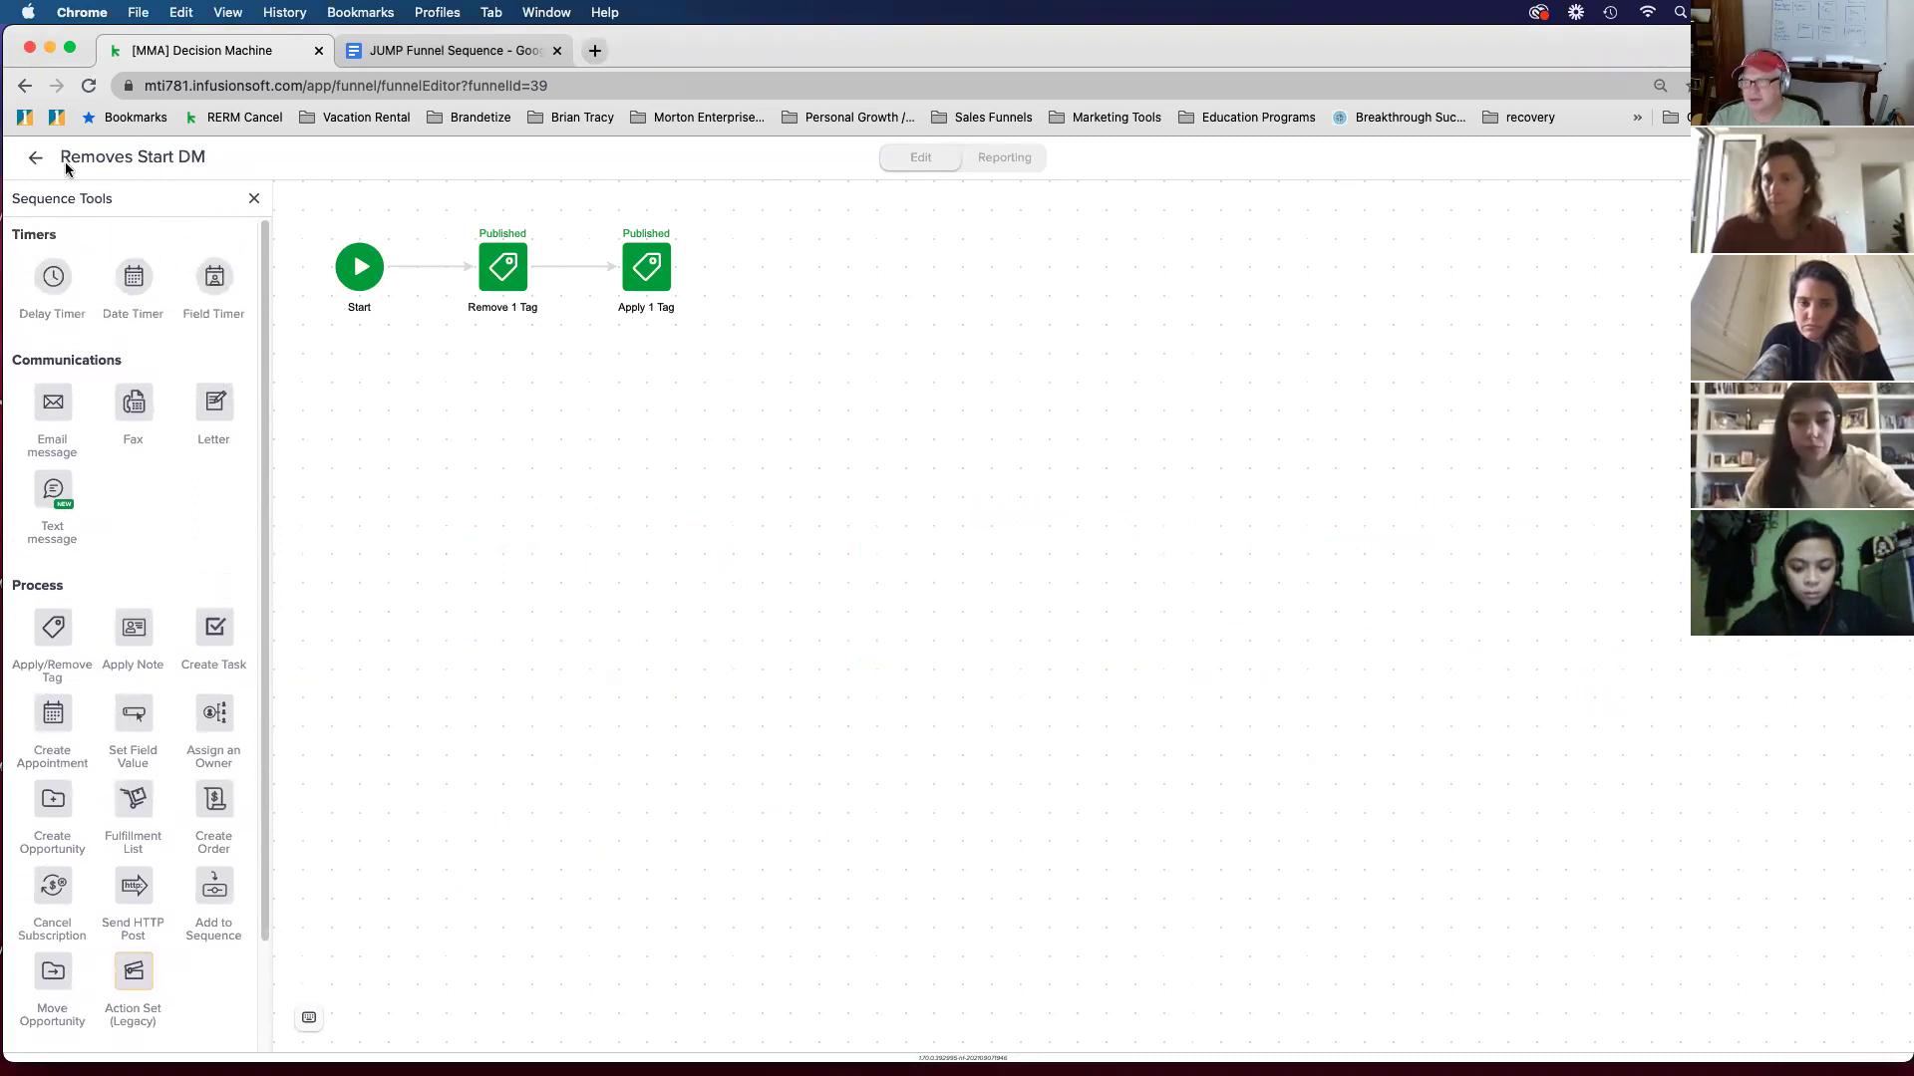
pyautogui.click(35, 160)
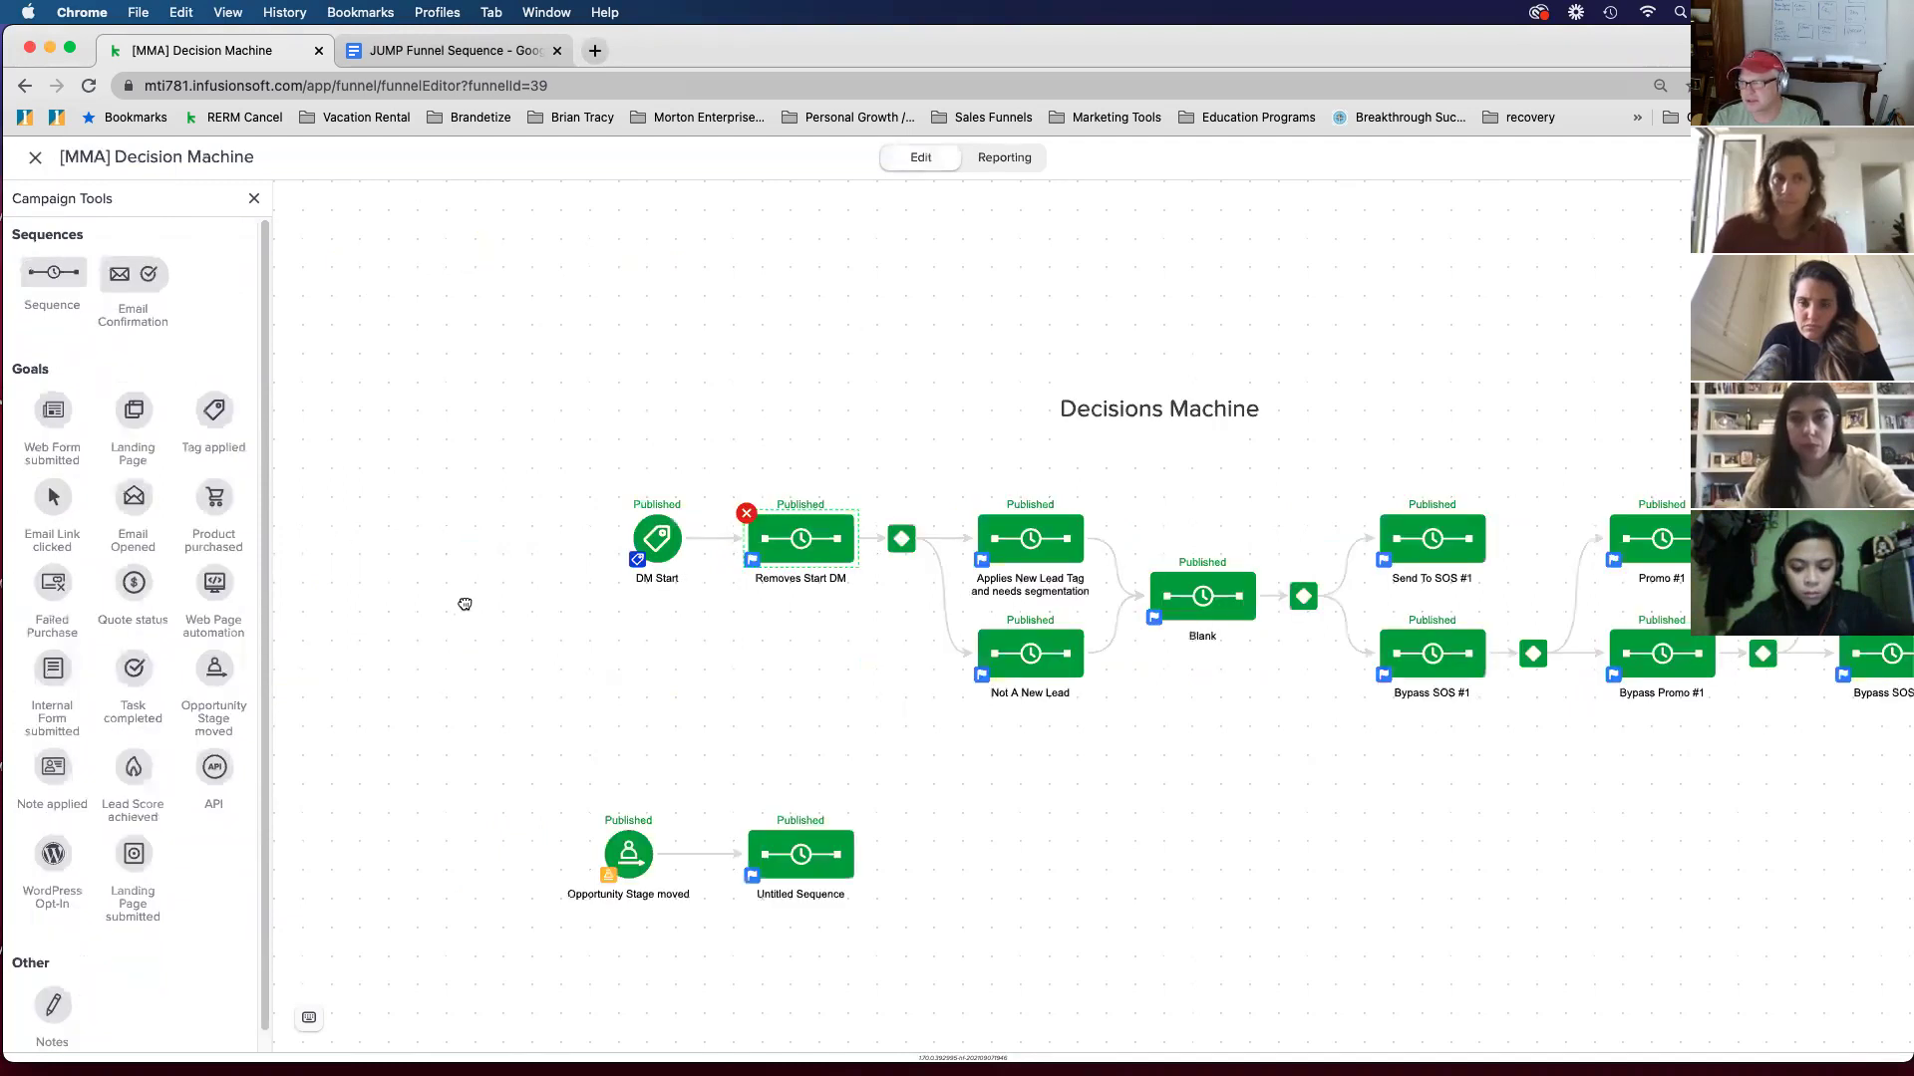
# Step: Add a Web Form submitted goal above DM Start and open it for editing
pyautogui.moveTo(462, 602); pyautogui.dragTo(372, 568)
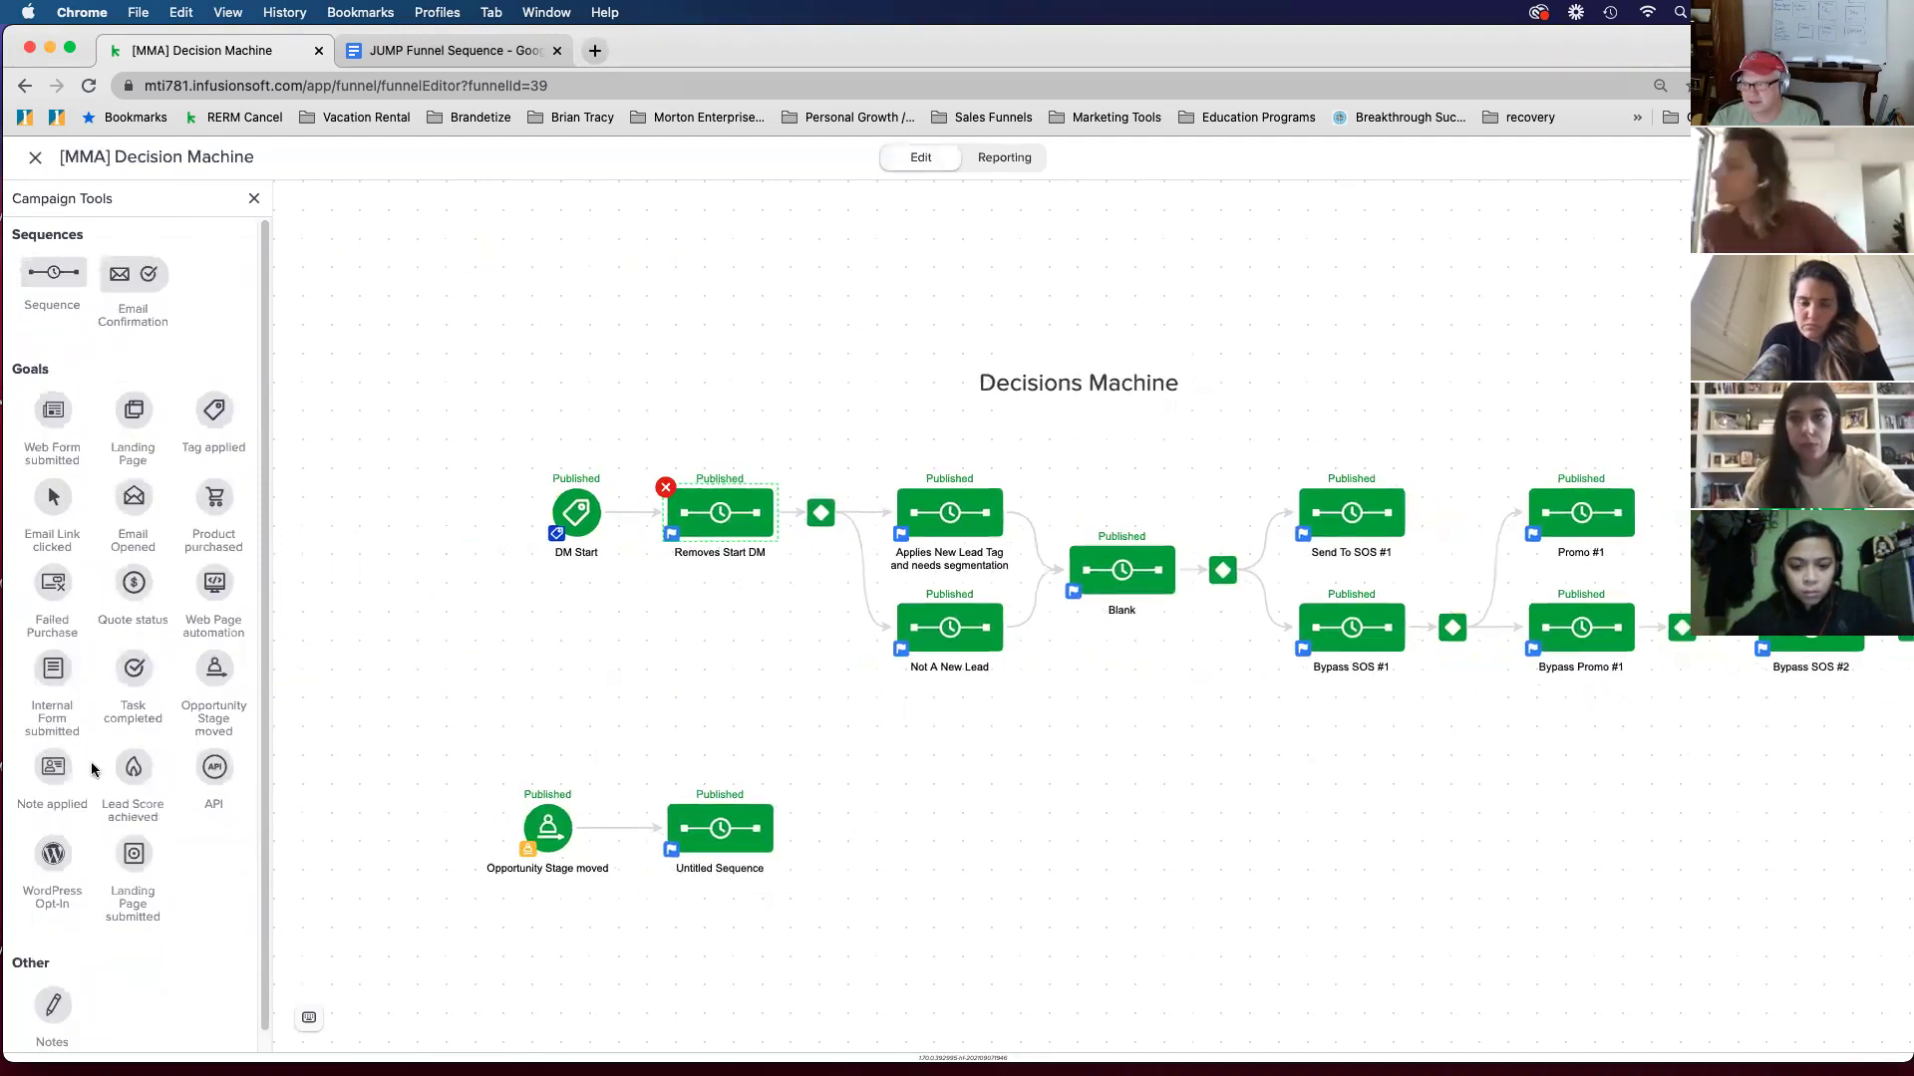
pyautogui.moveTo(60, 414); pyautogui.dragTo(554, 301)
pyautogui.rightClick(555, 305)
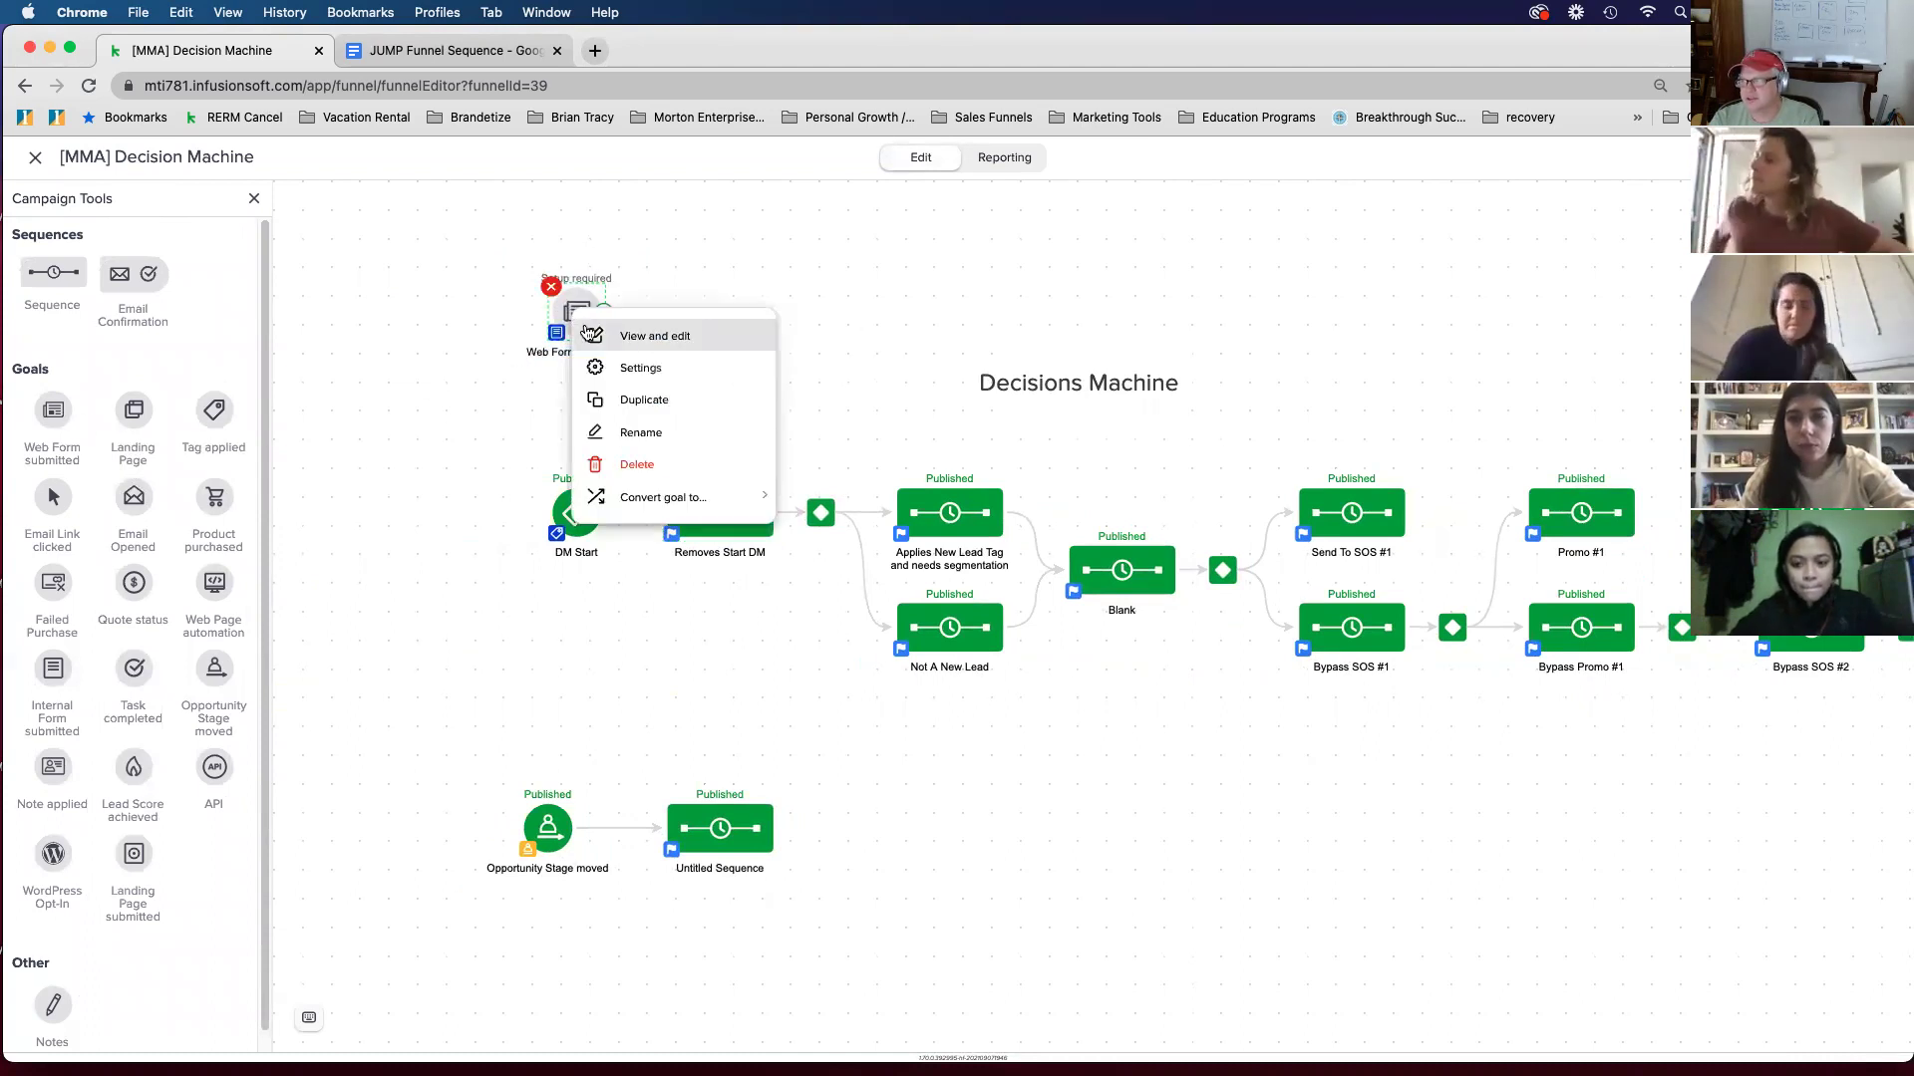
pyautogui.click(599, 331)
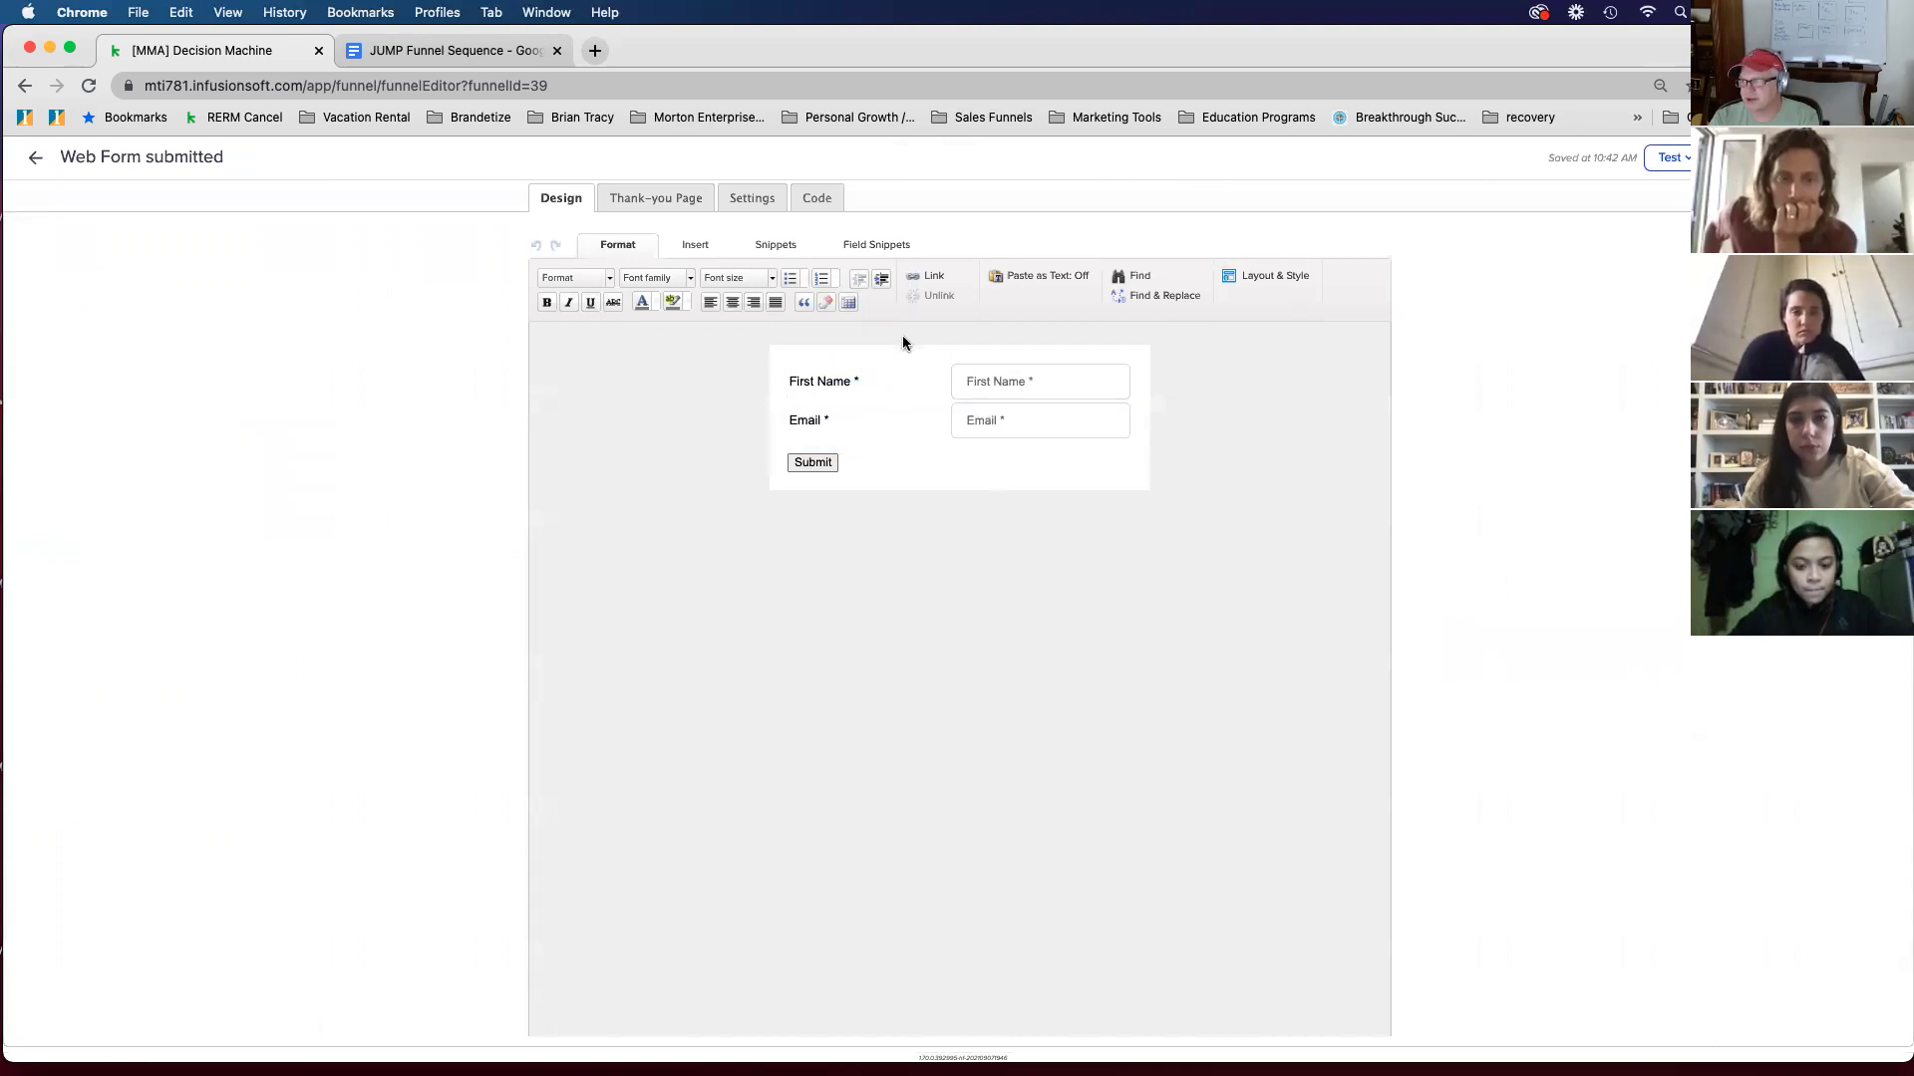
# Step: Show the web form's code as unstyled HTML and copy the block from the opening to the closing form tag
pyautogui.click(815, 199)
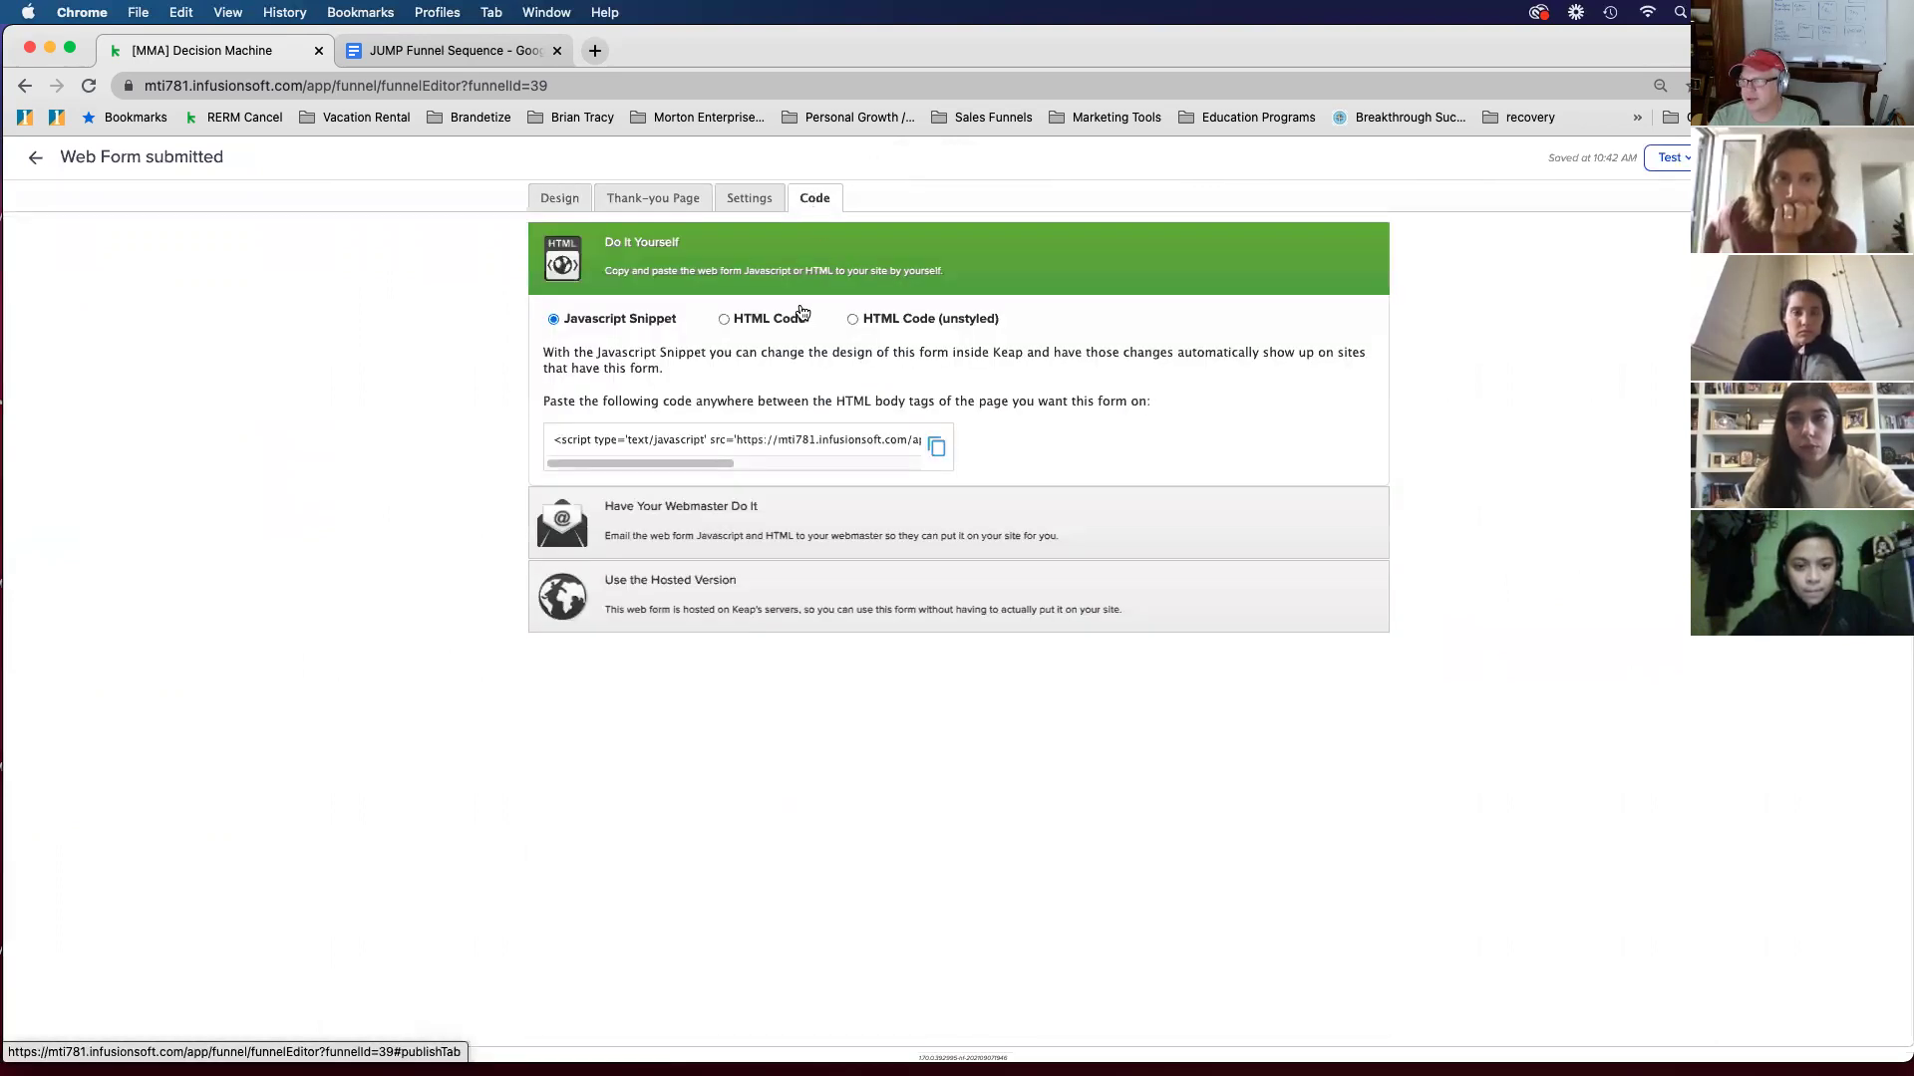
pyautogui.click(853, 321)
pyautogui.scroll(-10, 681, 457)
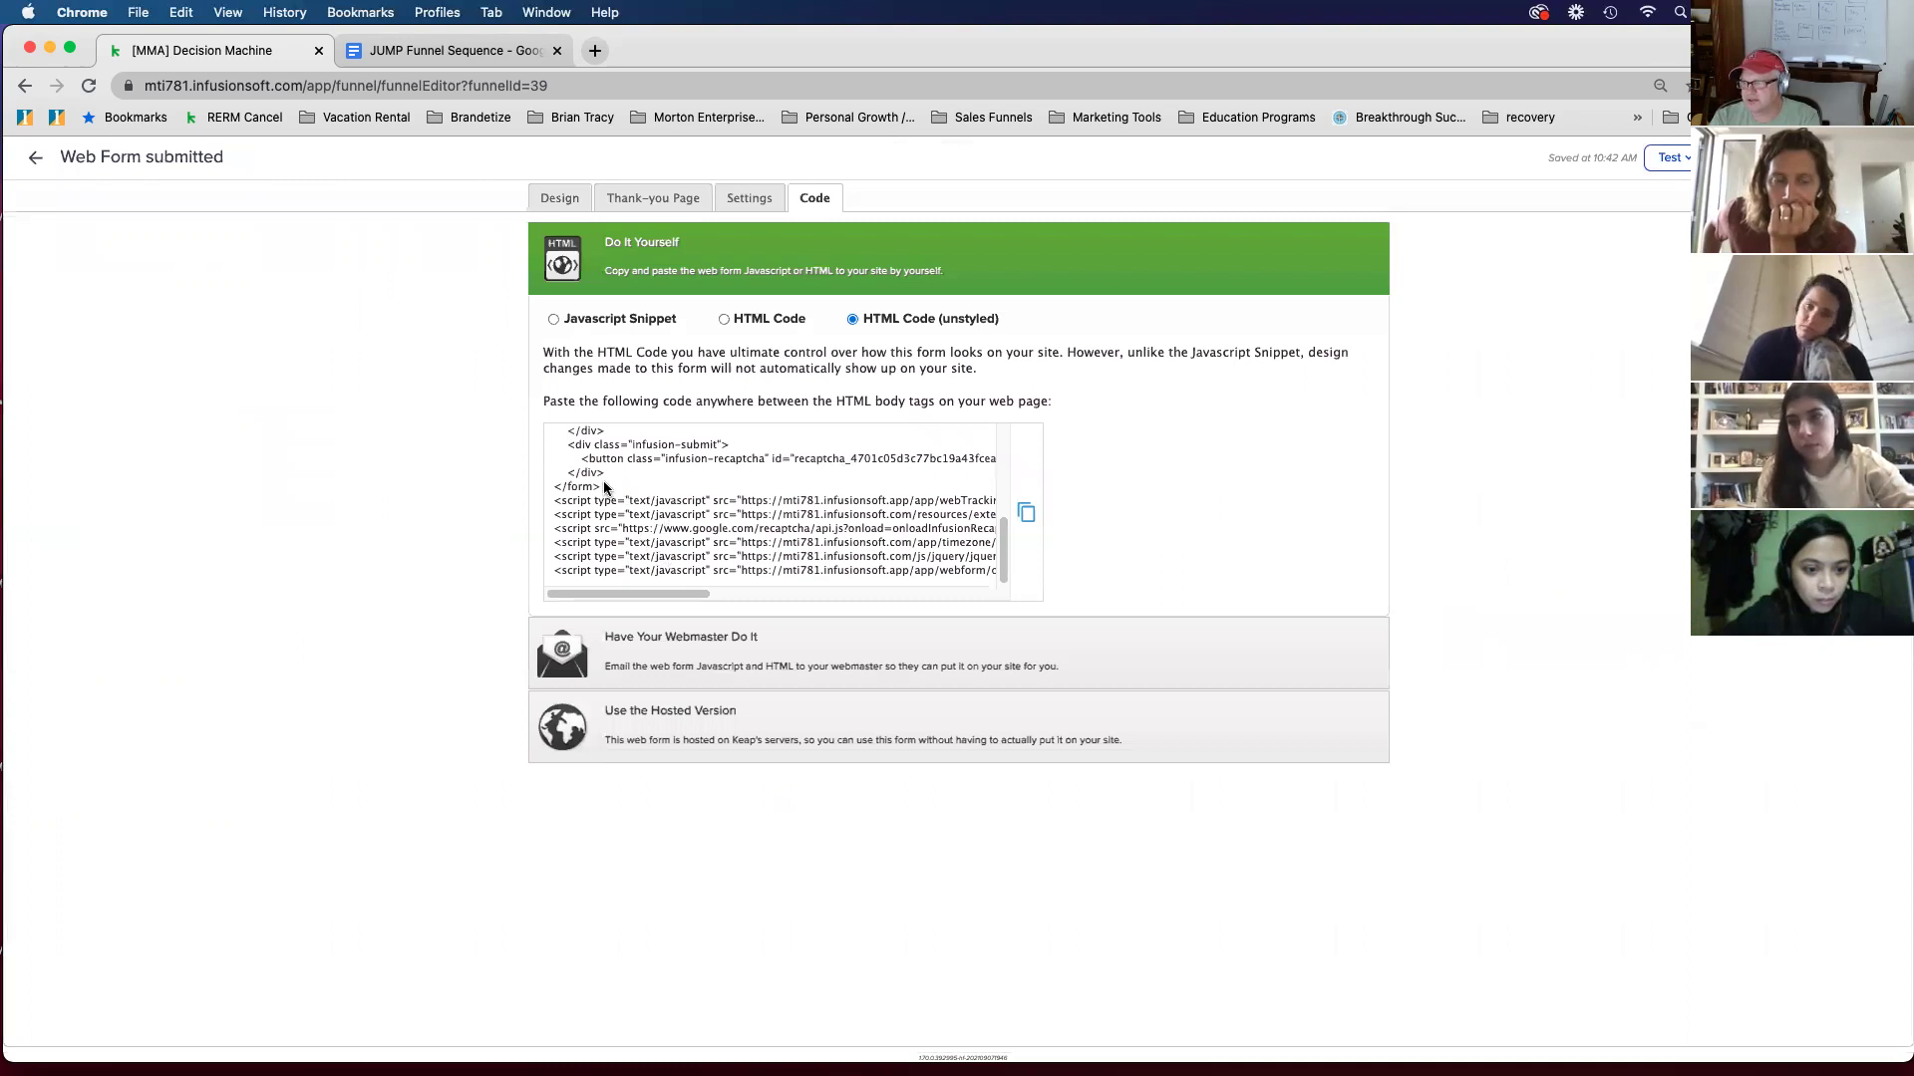
pyautogui.moveTo(598, 486); pyautogui.dragTo(547, 442)
pyautogui.press('super+c')
# Step: Open clickfunnels.com/dashboard in a new browser tab and log in to ClickFunnels with the saved credentials
pyautogui.click(586, 54)
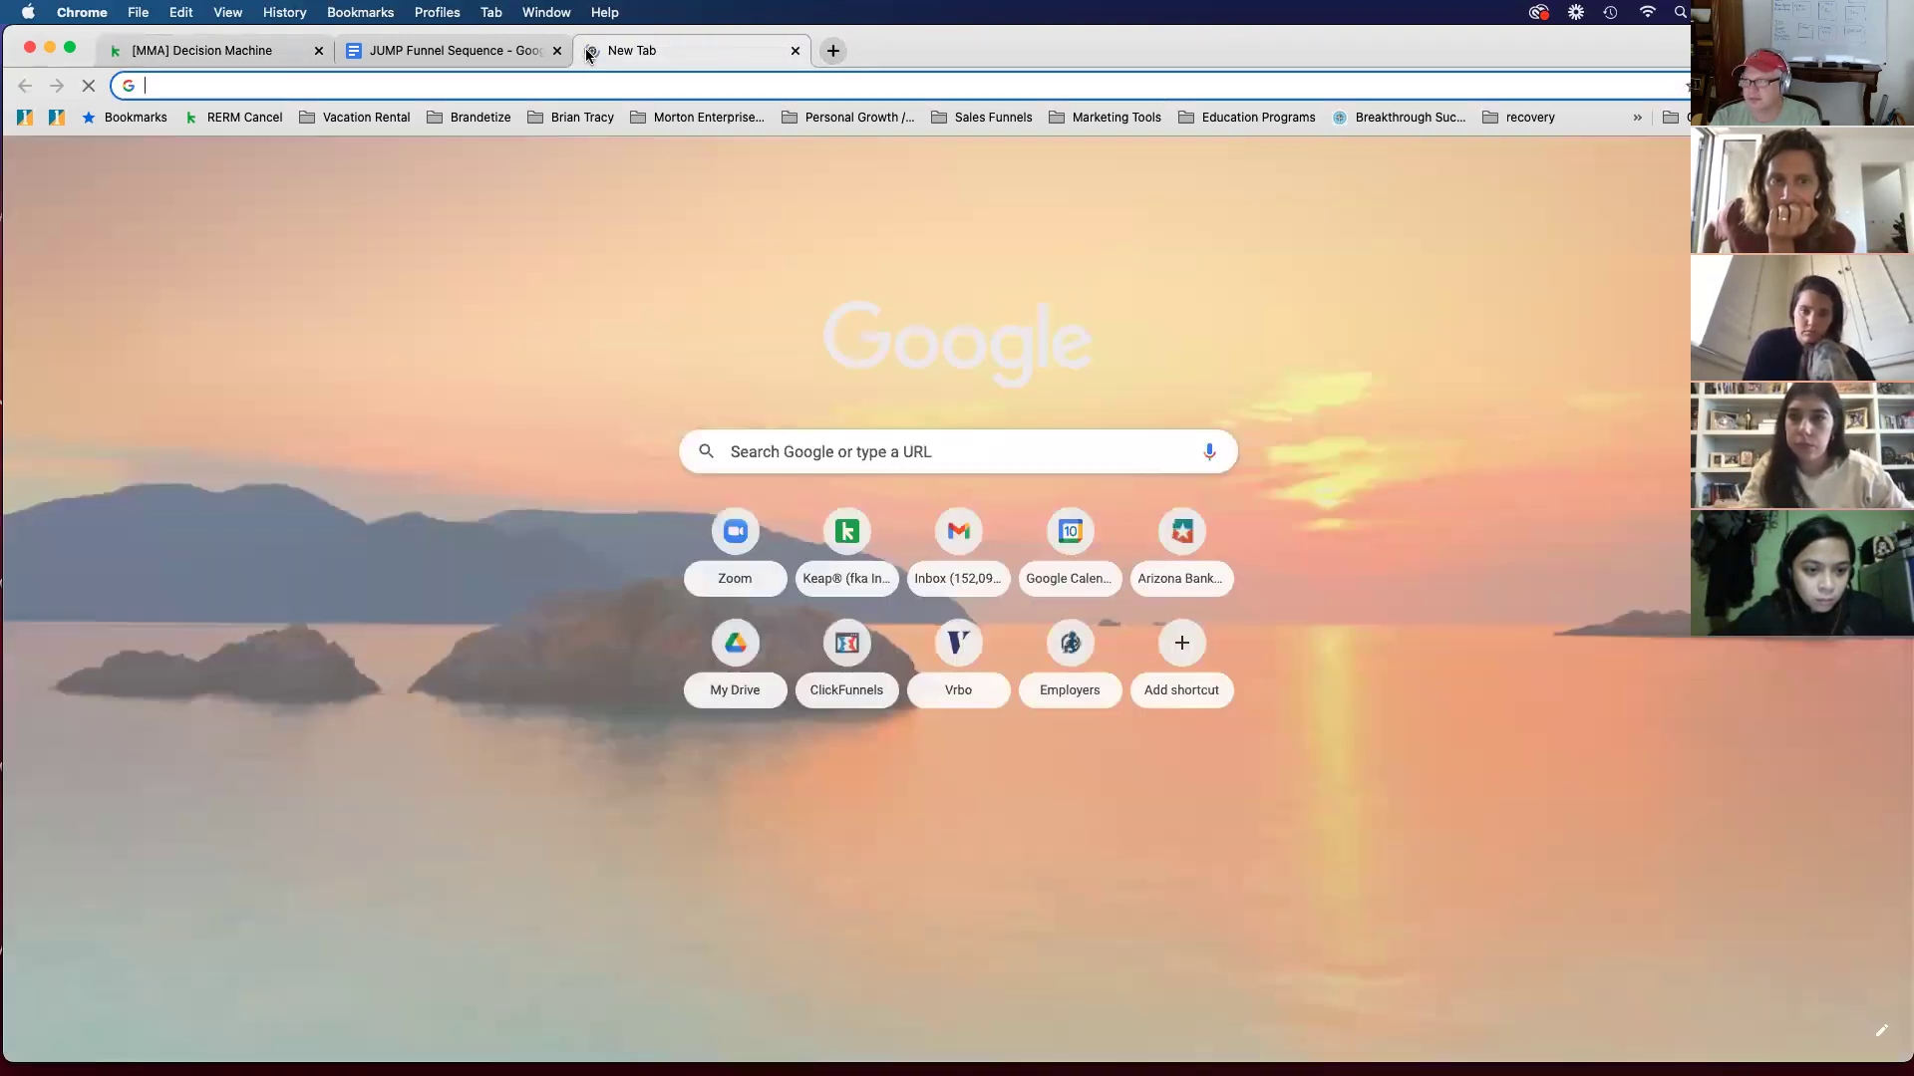
pyautogui.write('clickfunnels.com/dashboard')
pyautogui.press('Return')
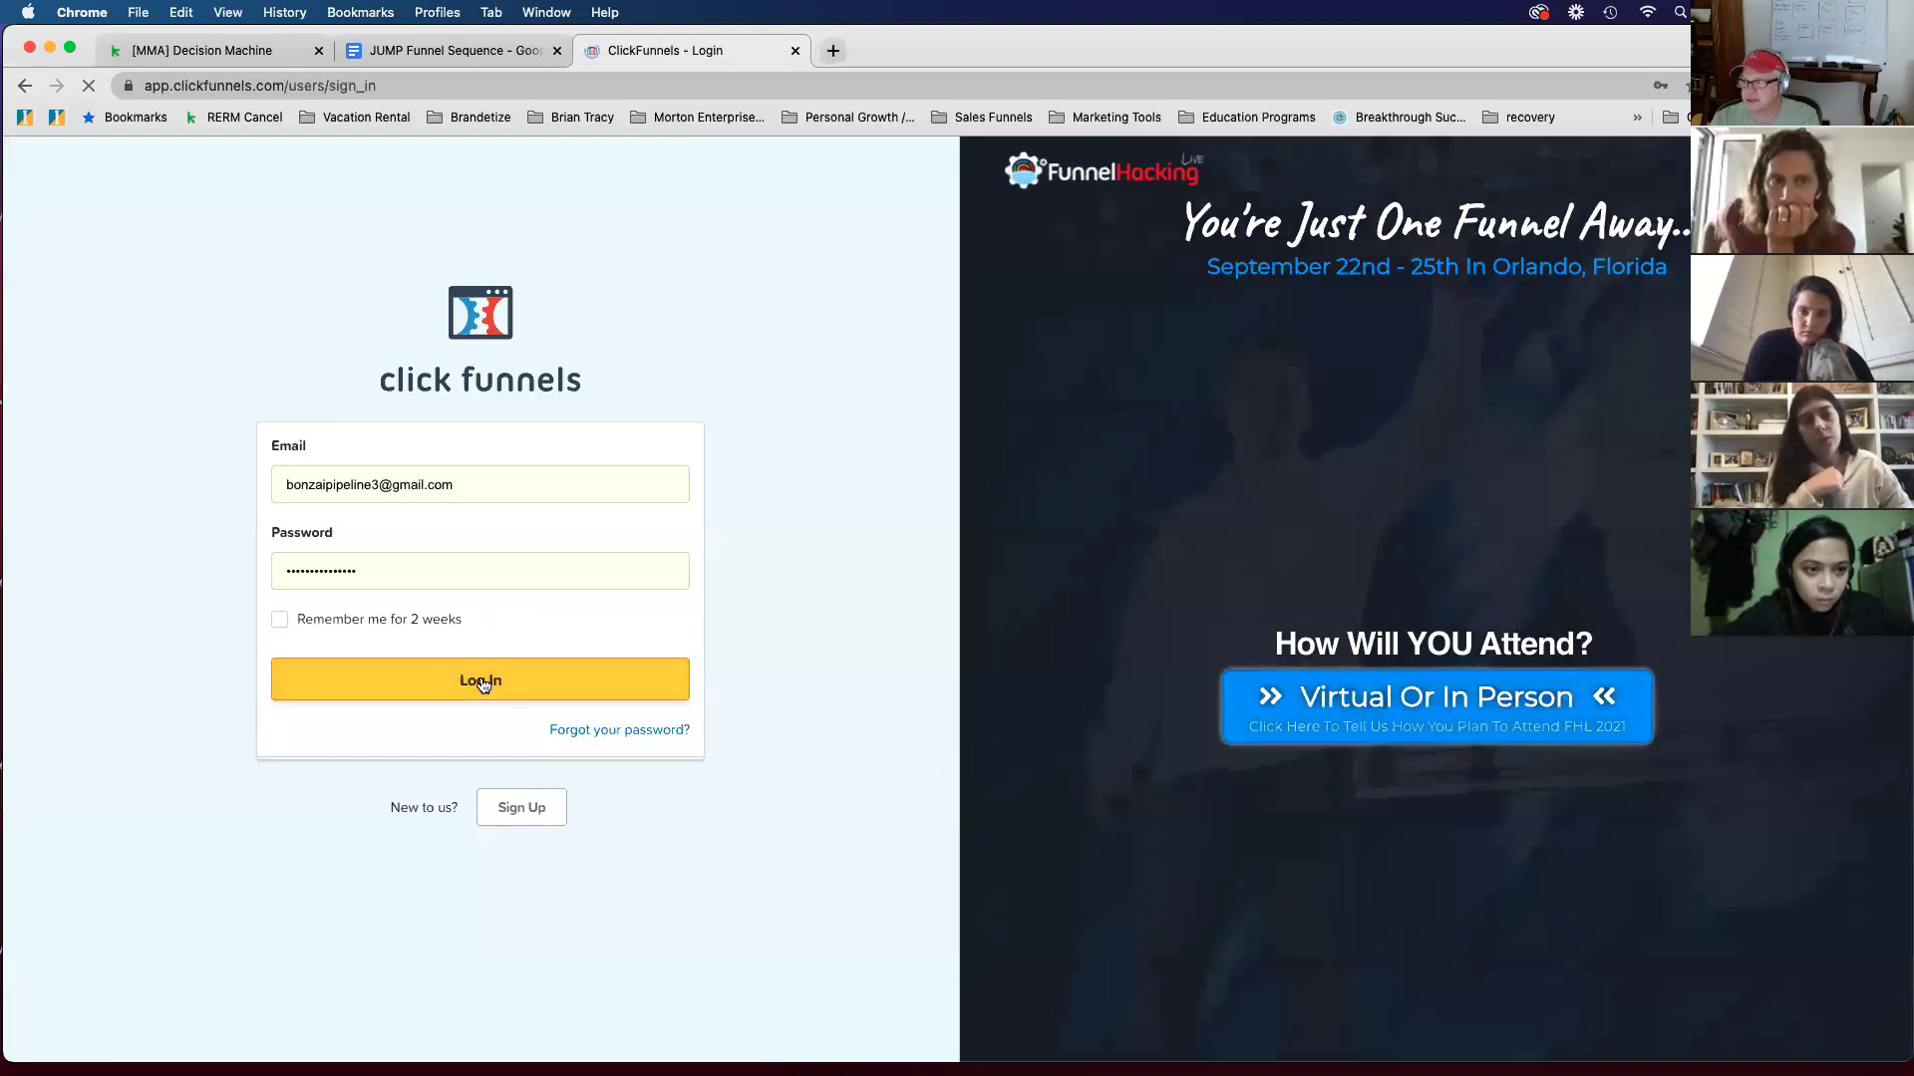
pyautogui.click(480, 681)
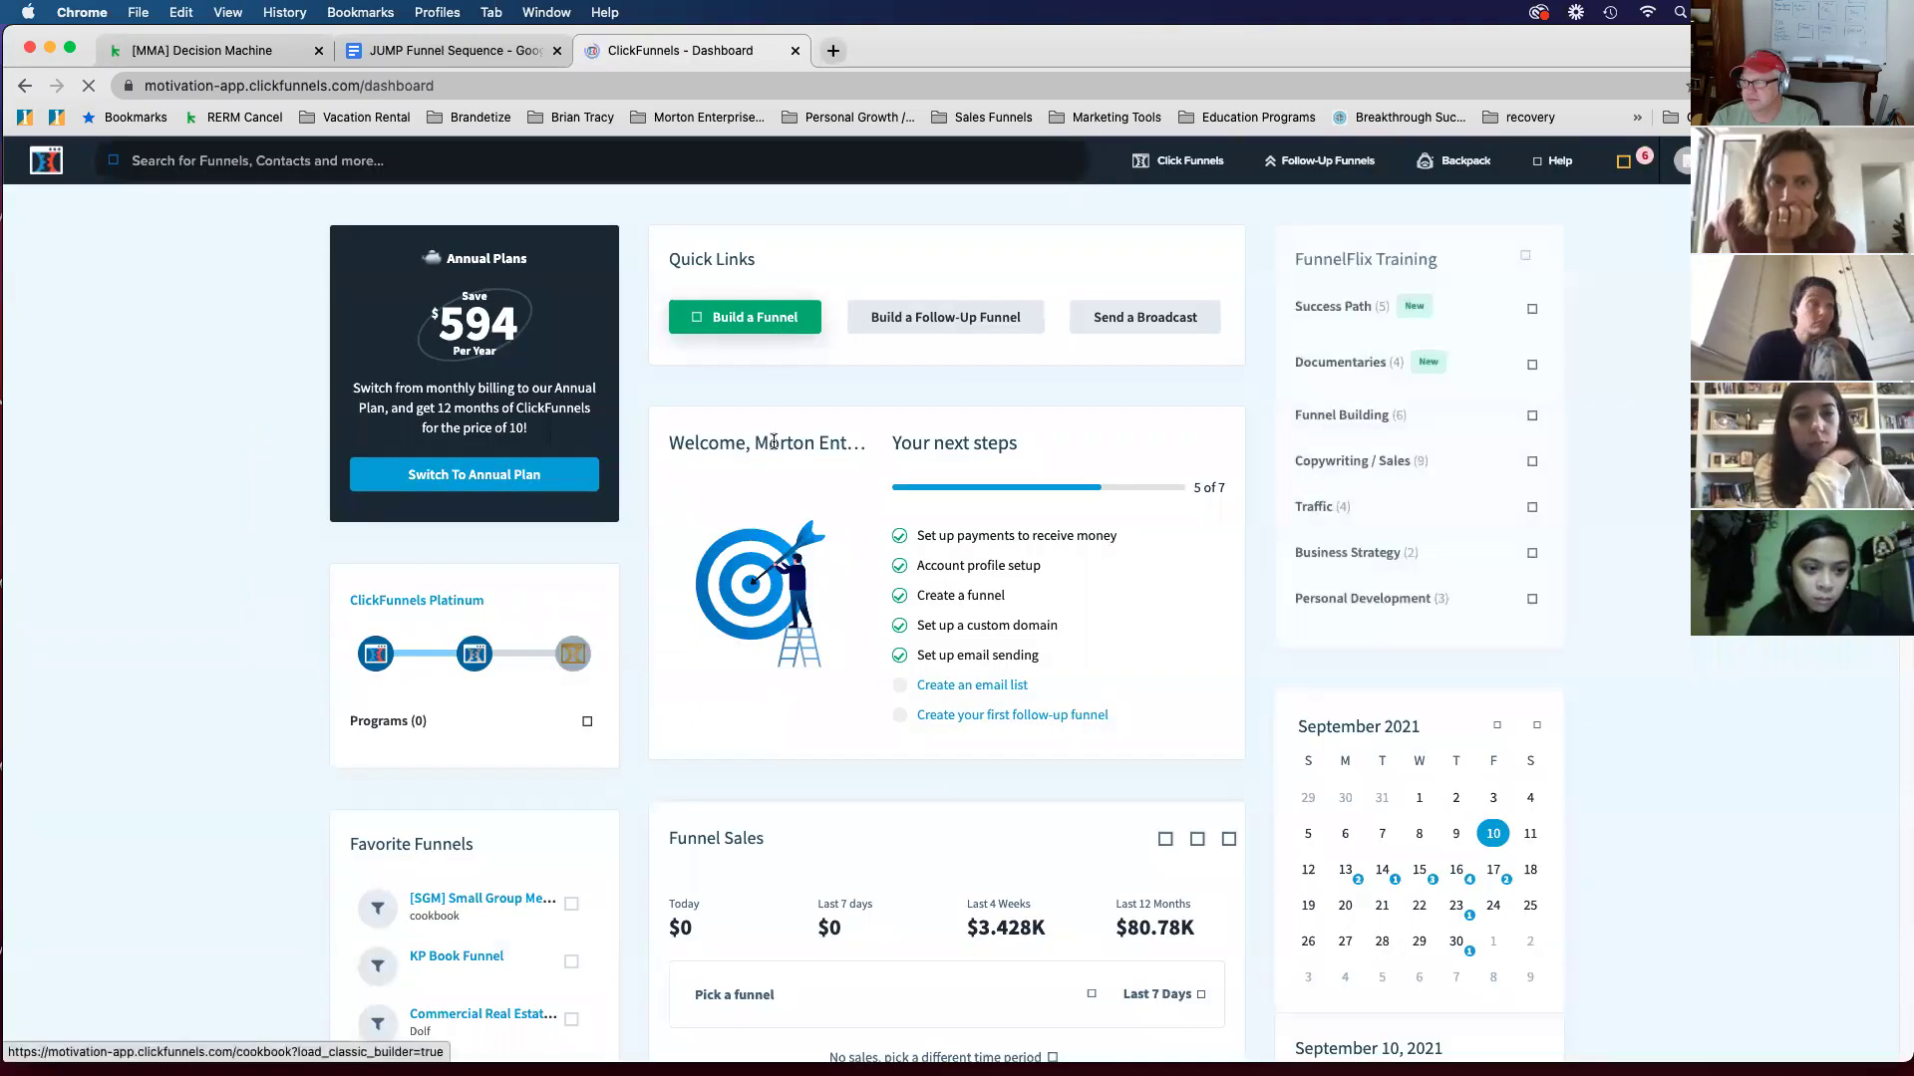
# Step: Open the Brian Tracy Opt In page of the BT - Give Away funnel in the page editor
pyautogui.moveTo(1156, 167)
pyautogui.click(1151, 221)
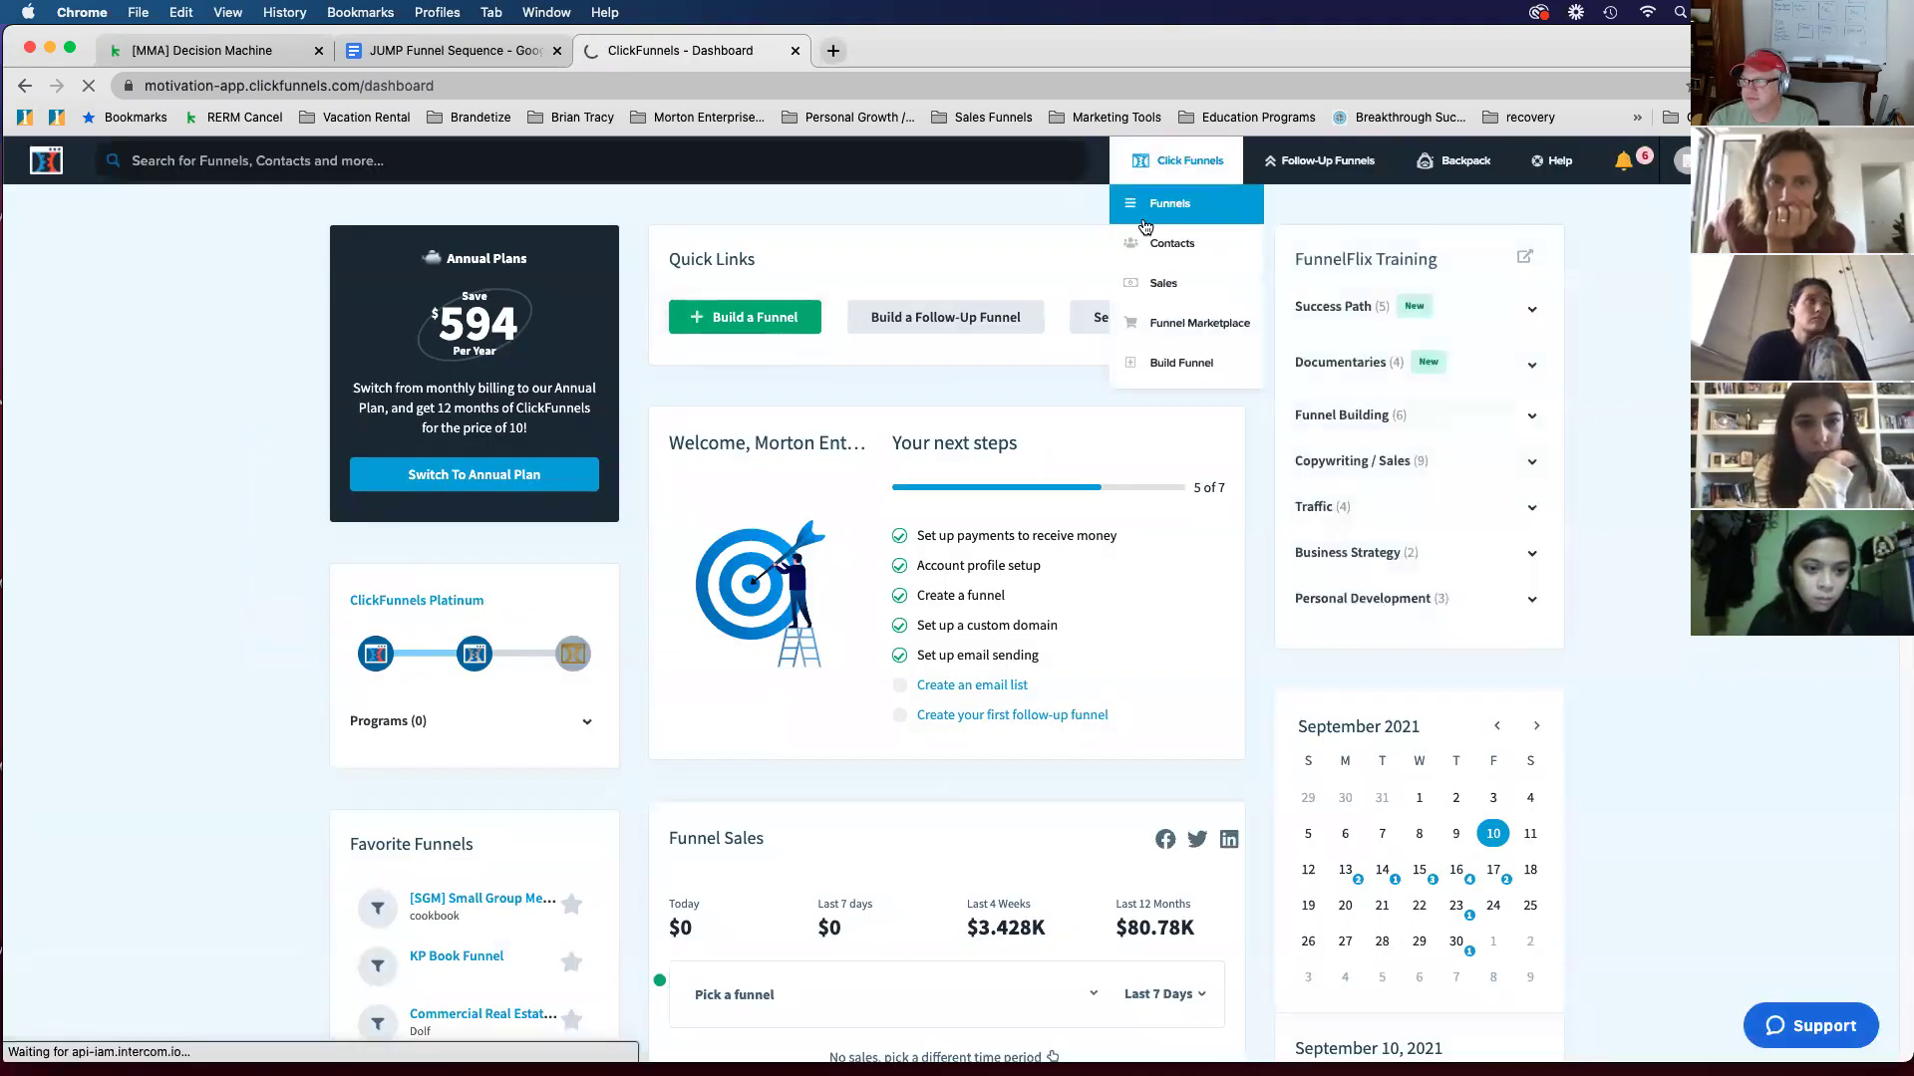
pyautogui.click(546, 481)
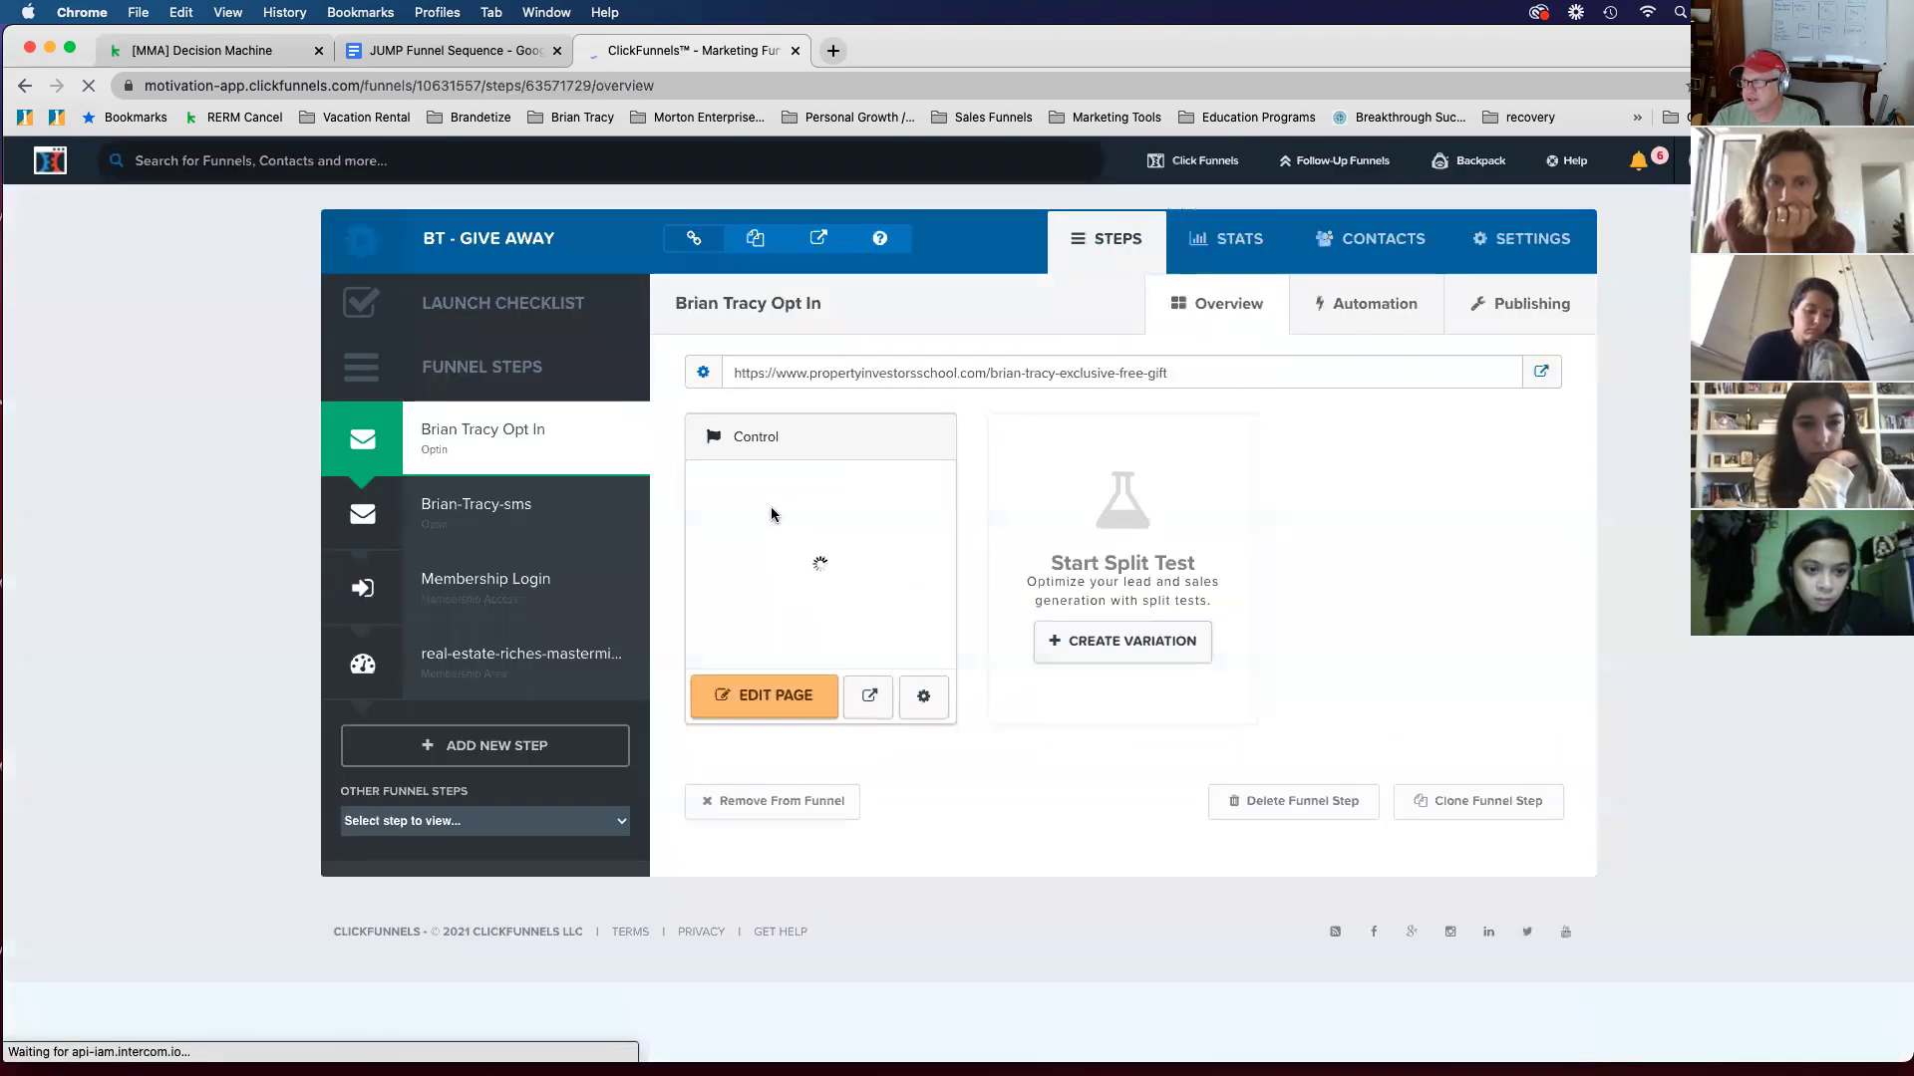
pyautogui.click(775, 691)
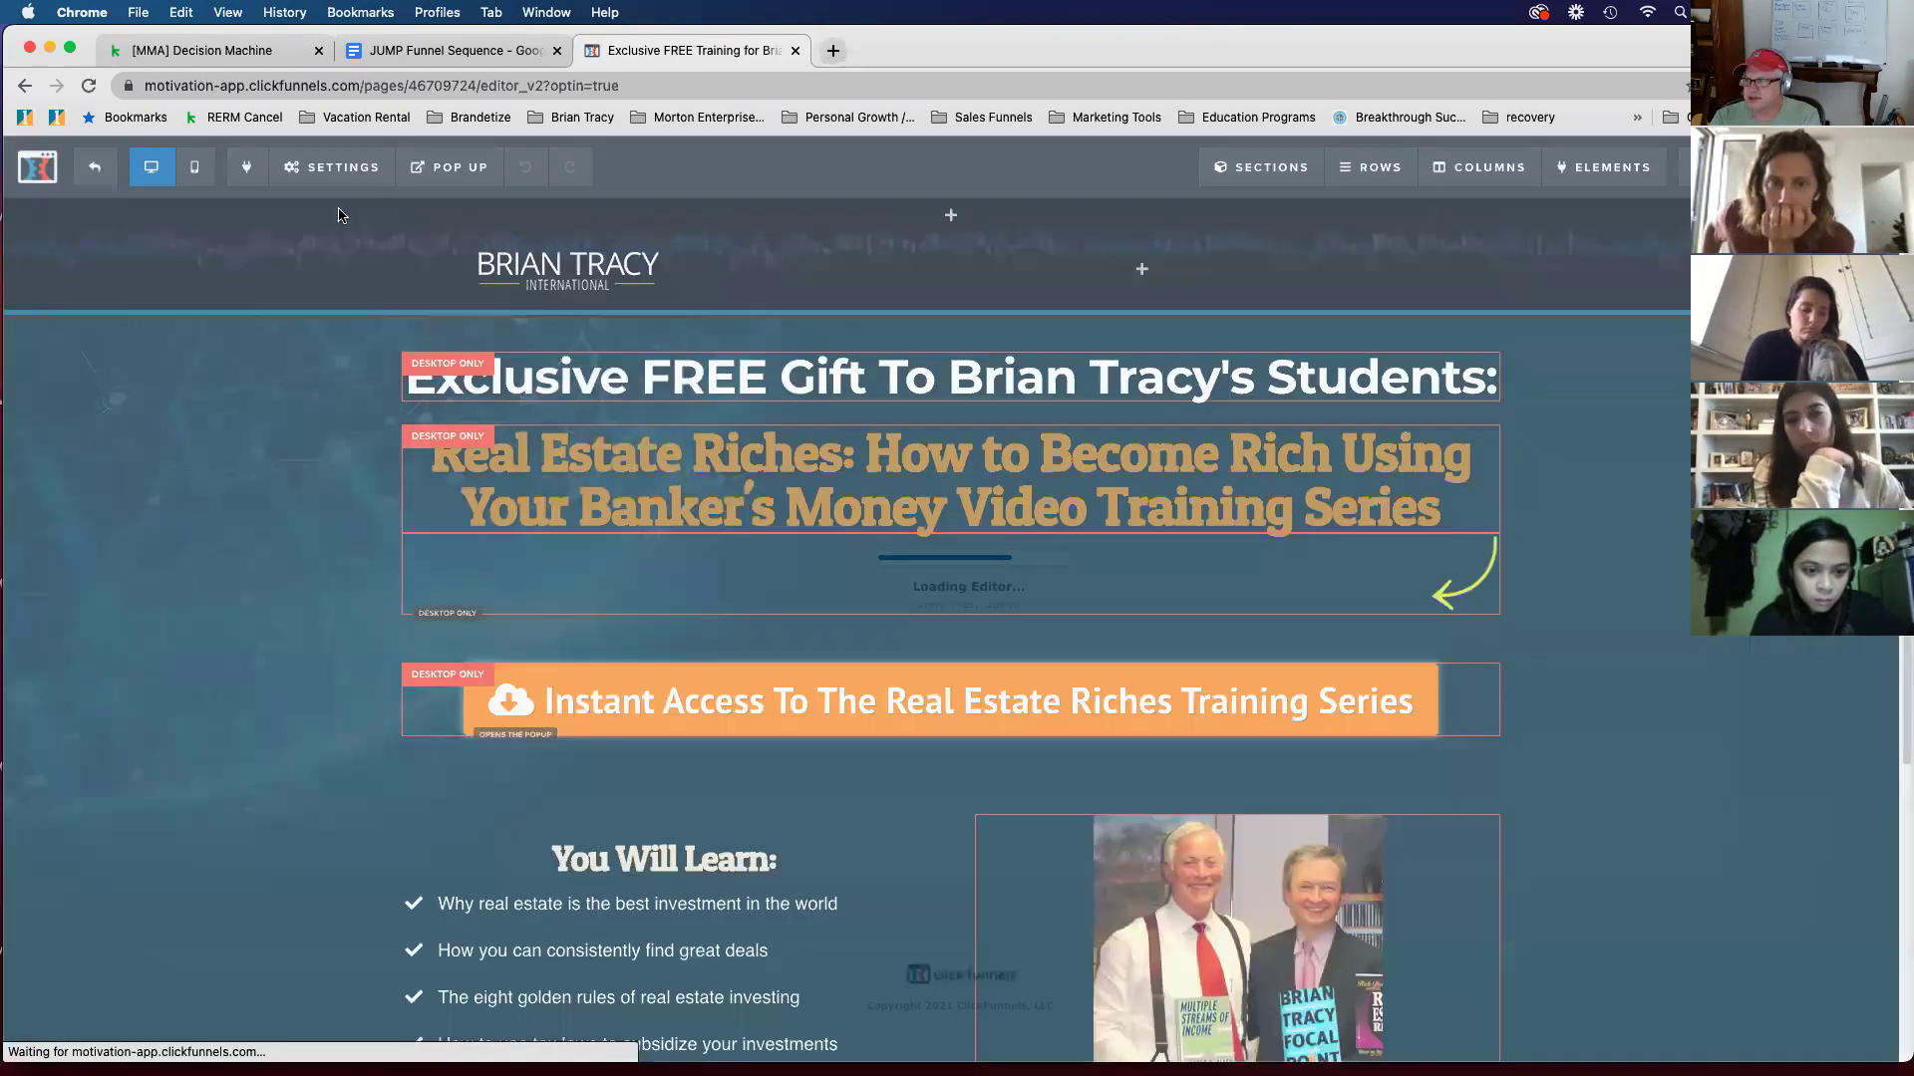
# Step: Examine the opt-in page's email integration, including its web form code, field mapping and redirect note, and close the ClickFunnels page
pyautogui.moveTo(331, 174)
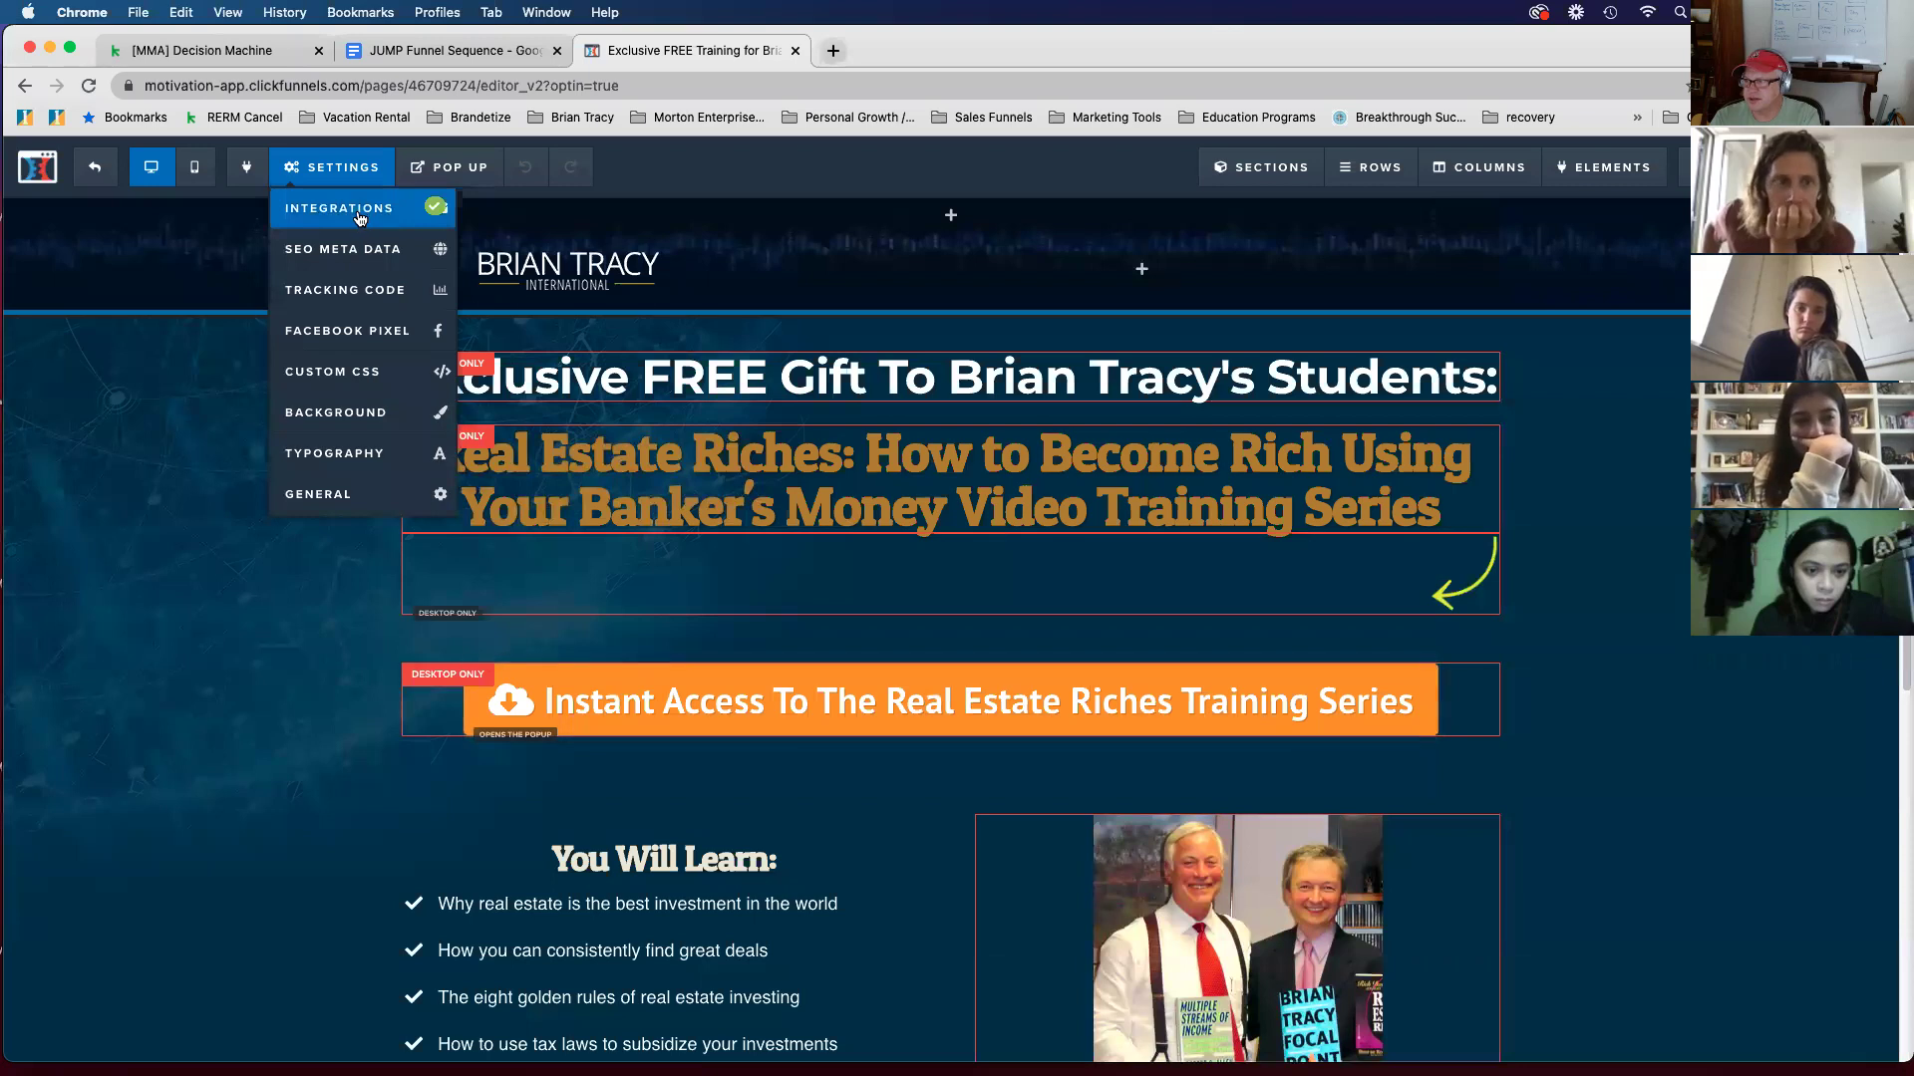
pyautogui.click(347, 208)
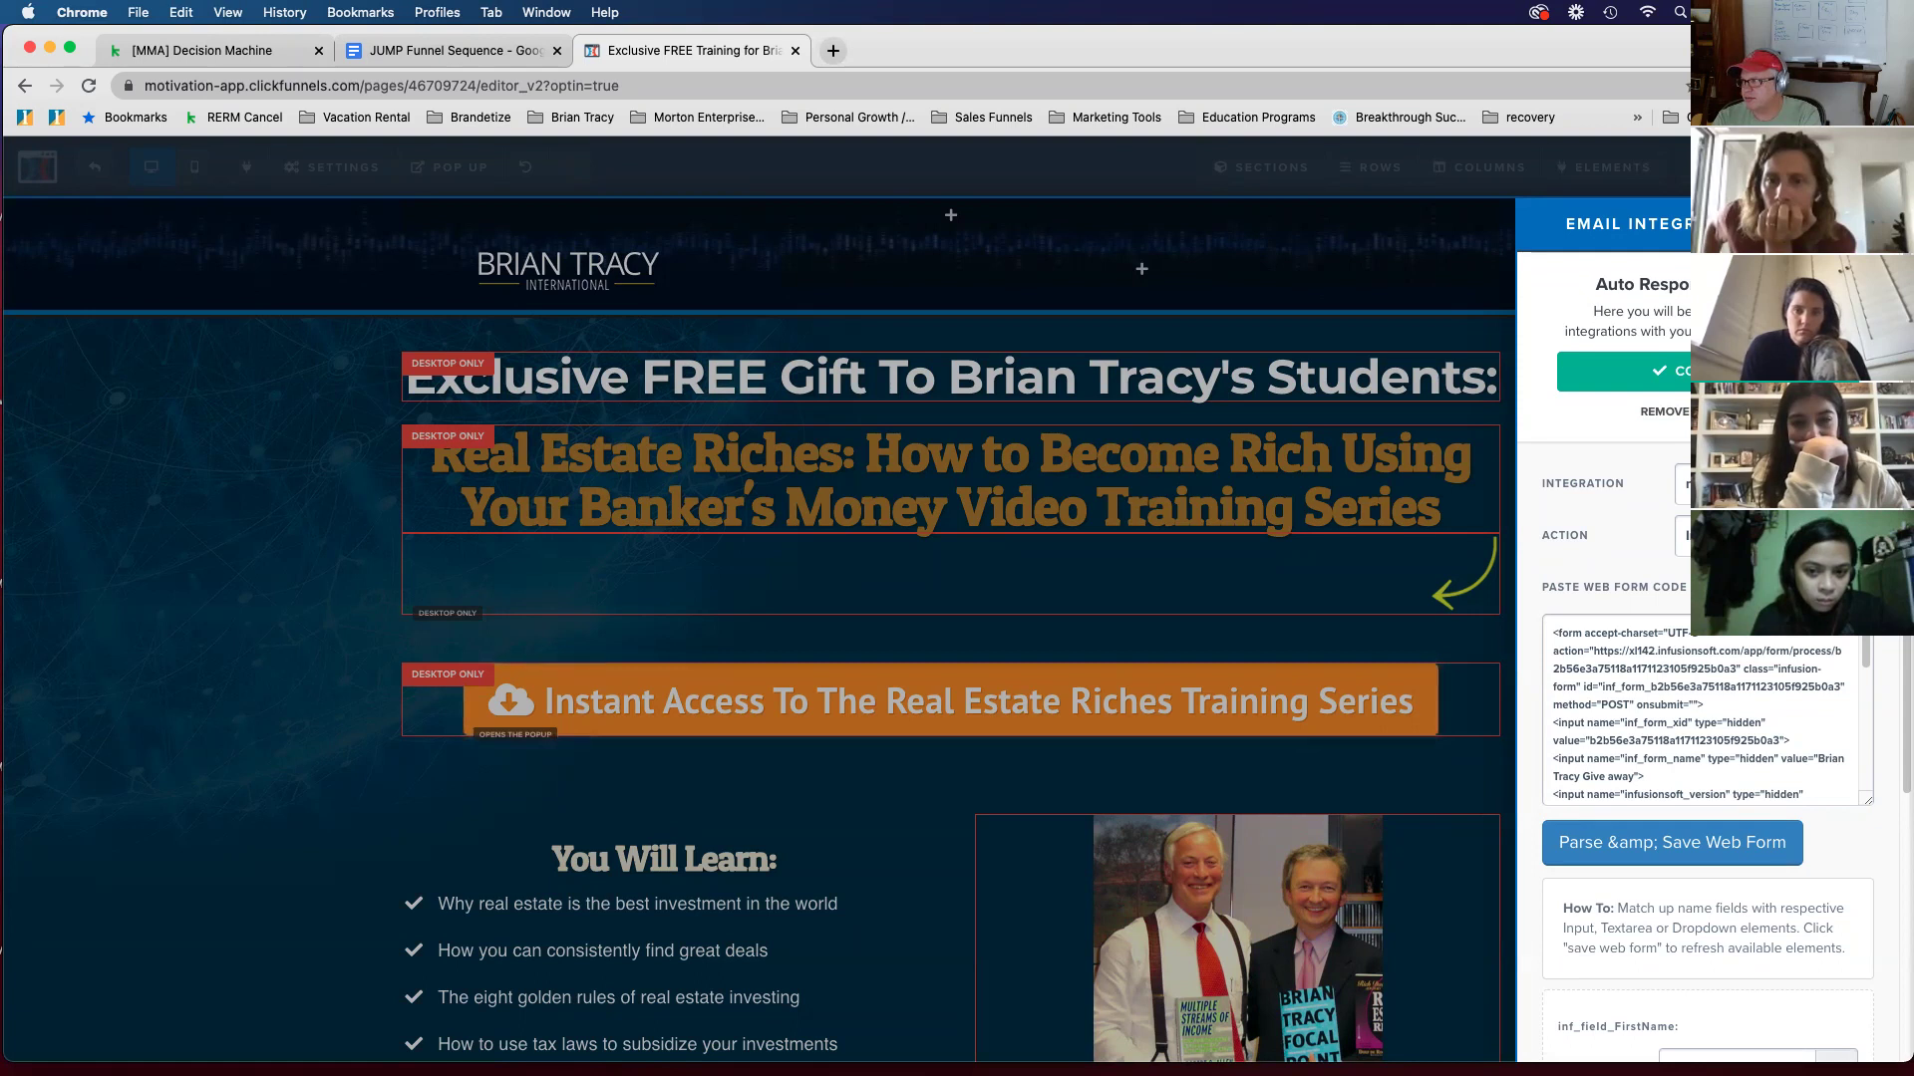
pyautogui.scroll(-10, 1660, 679)
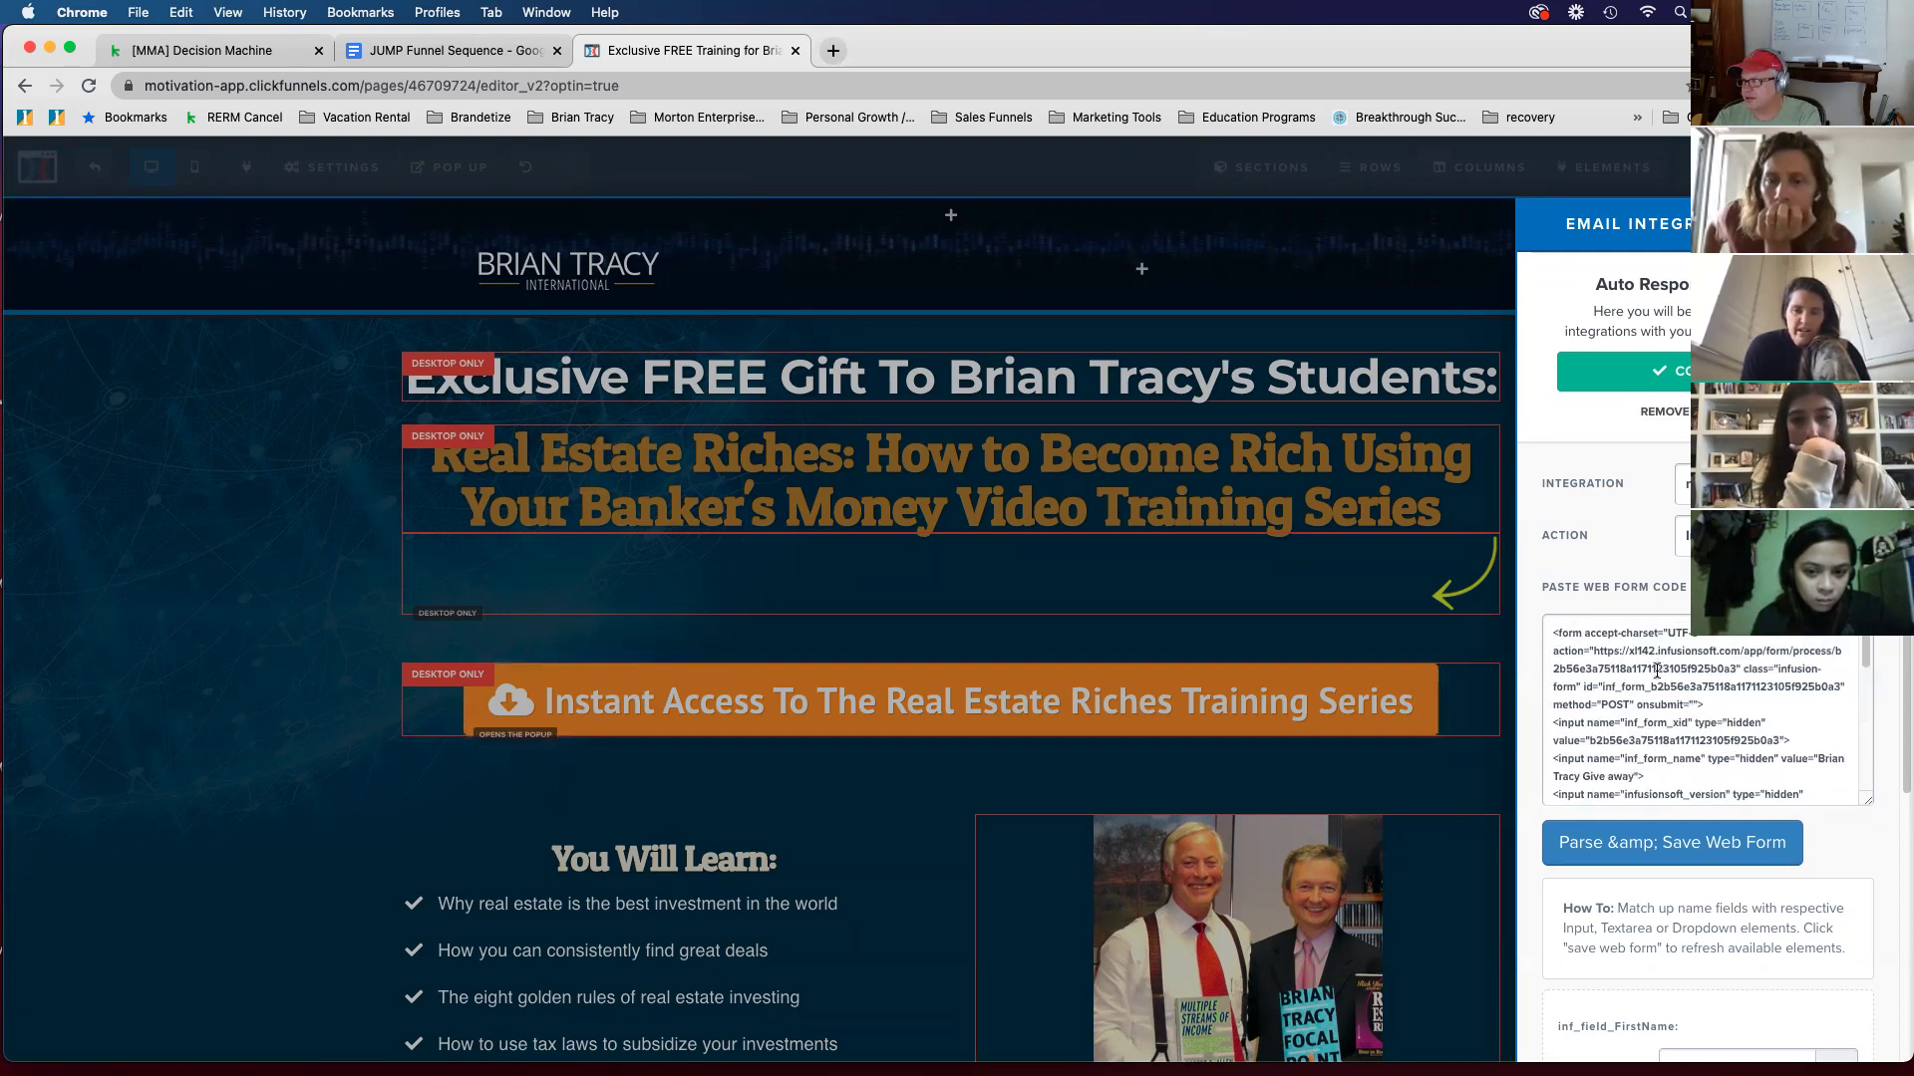
pyautogui.scroll(10, 1656, 678)
pyautogui.scroll(-3, 1626, 687)
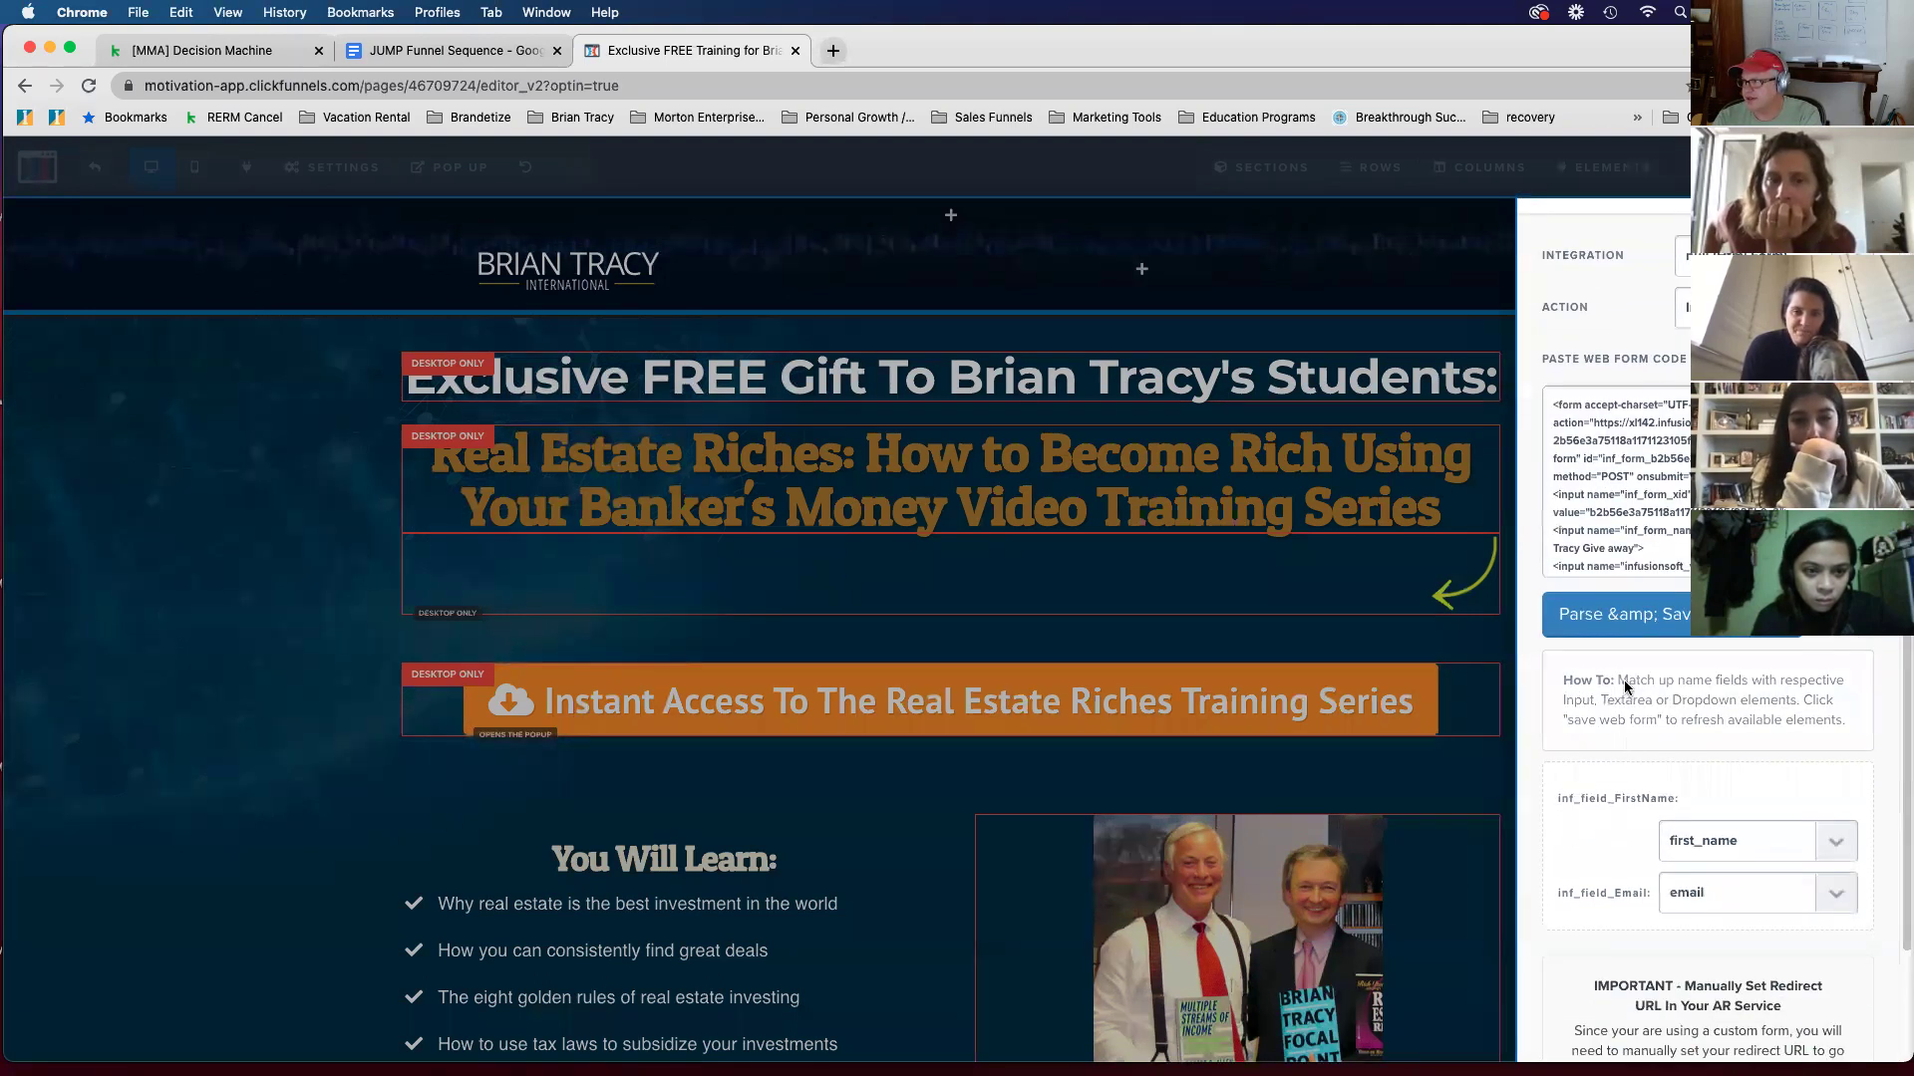
pyautogui.scroll(-2, 1664, 688)
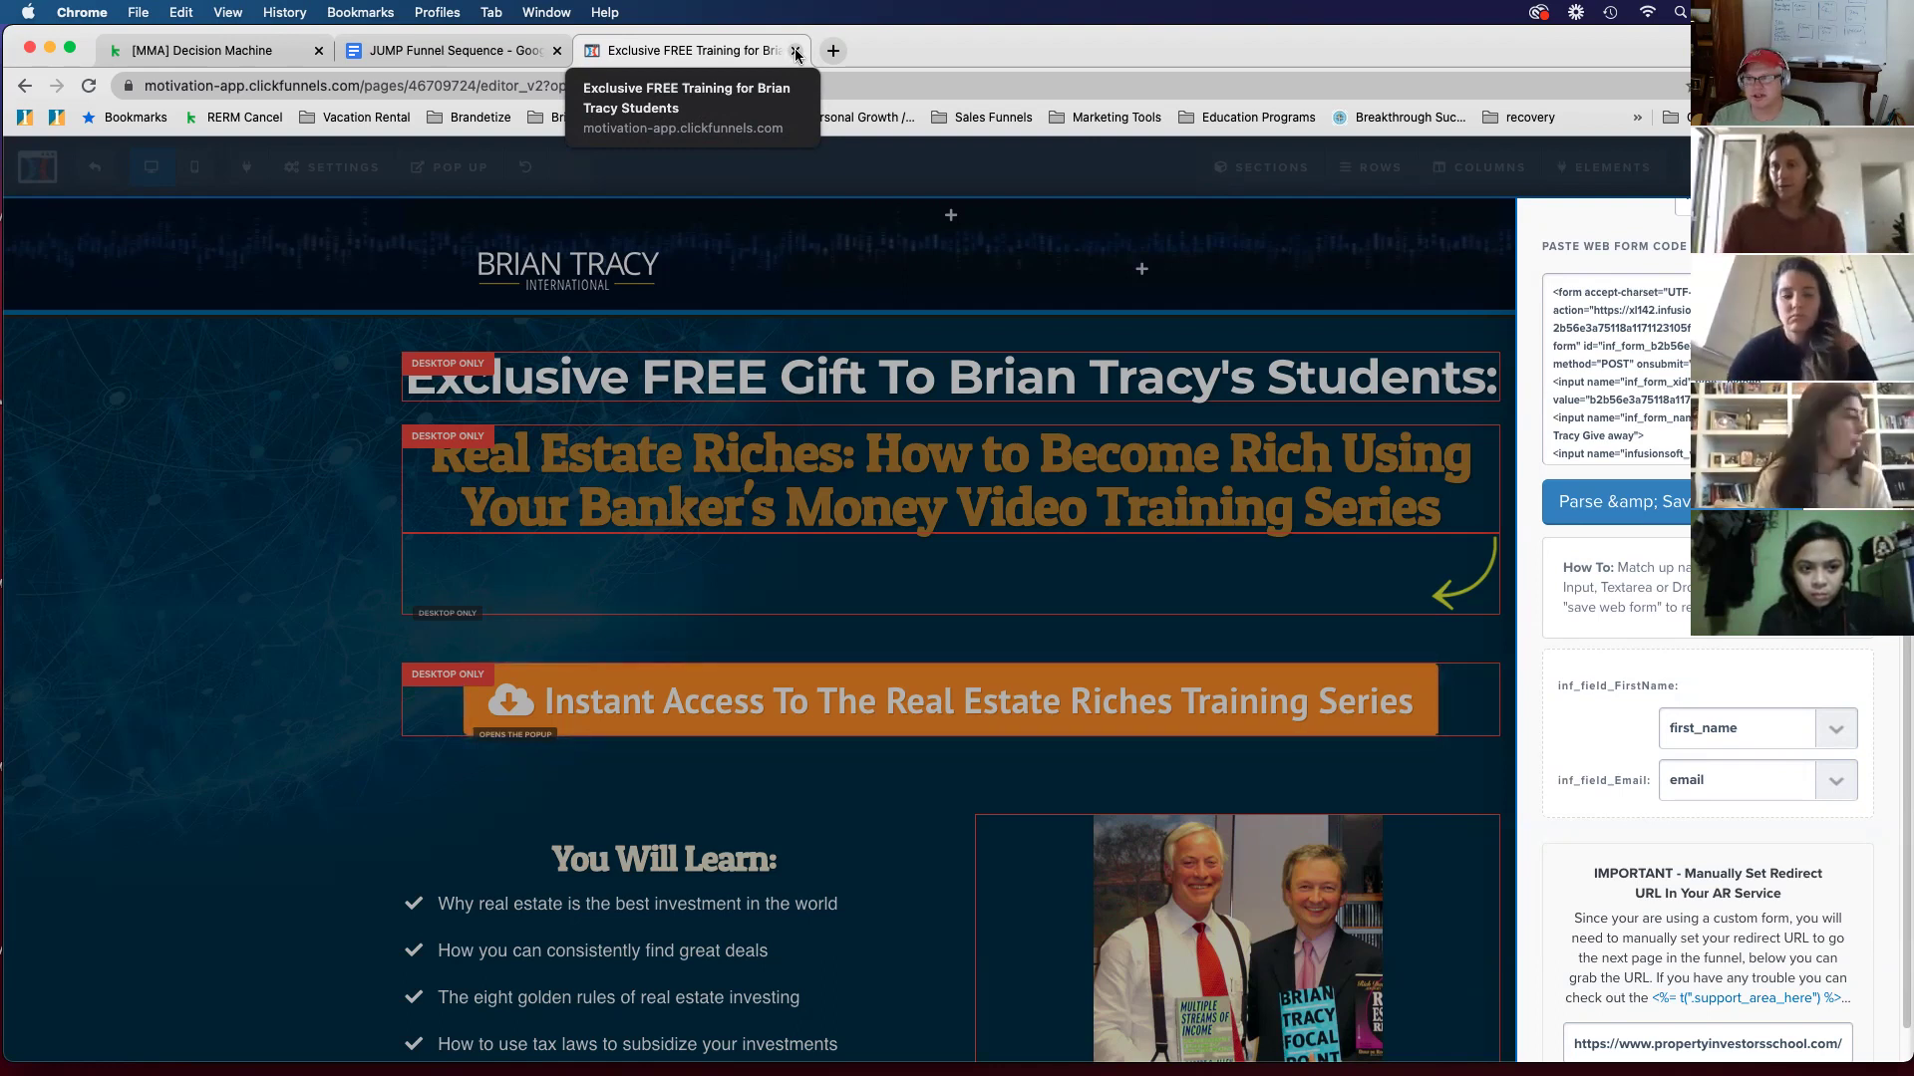
pyautogui.click(795, 52)
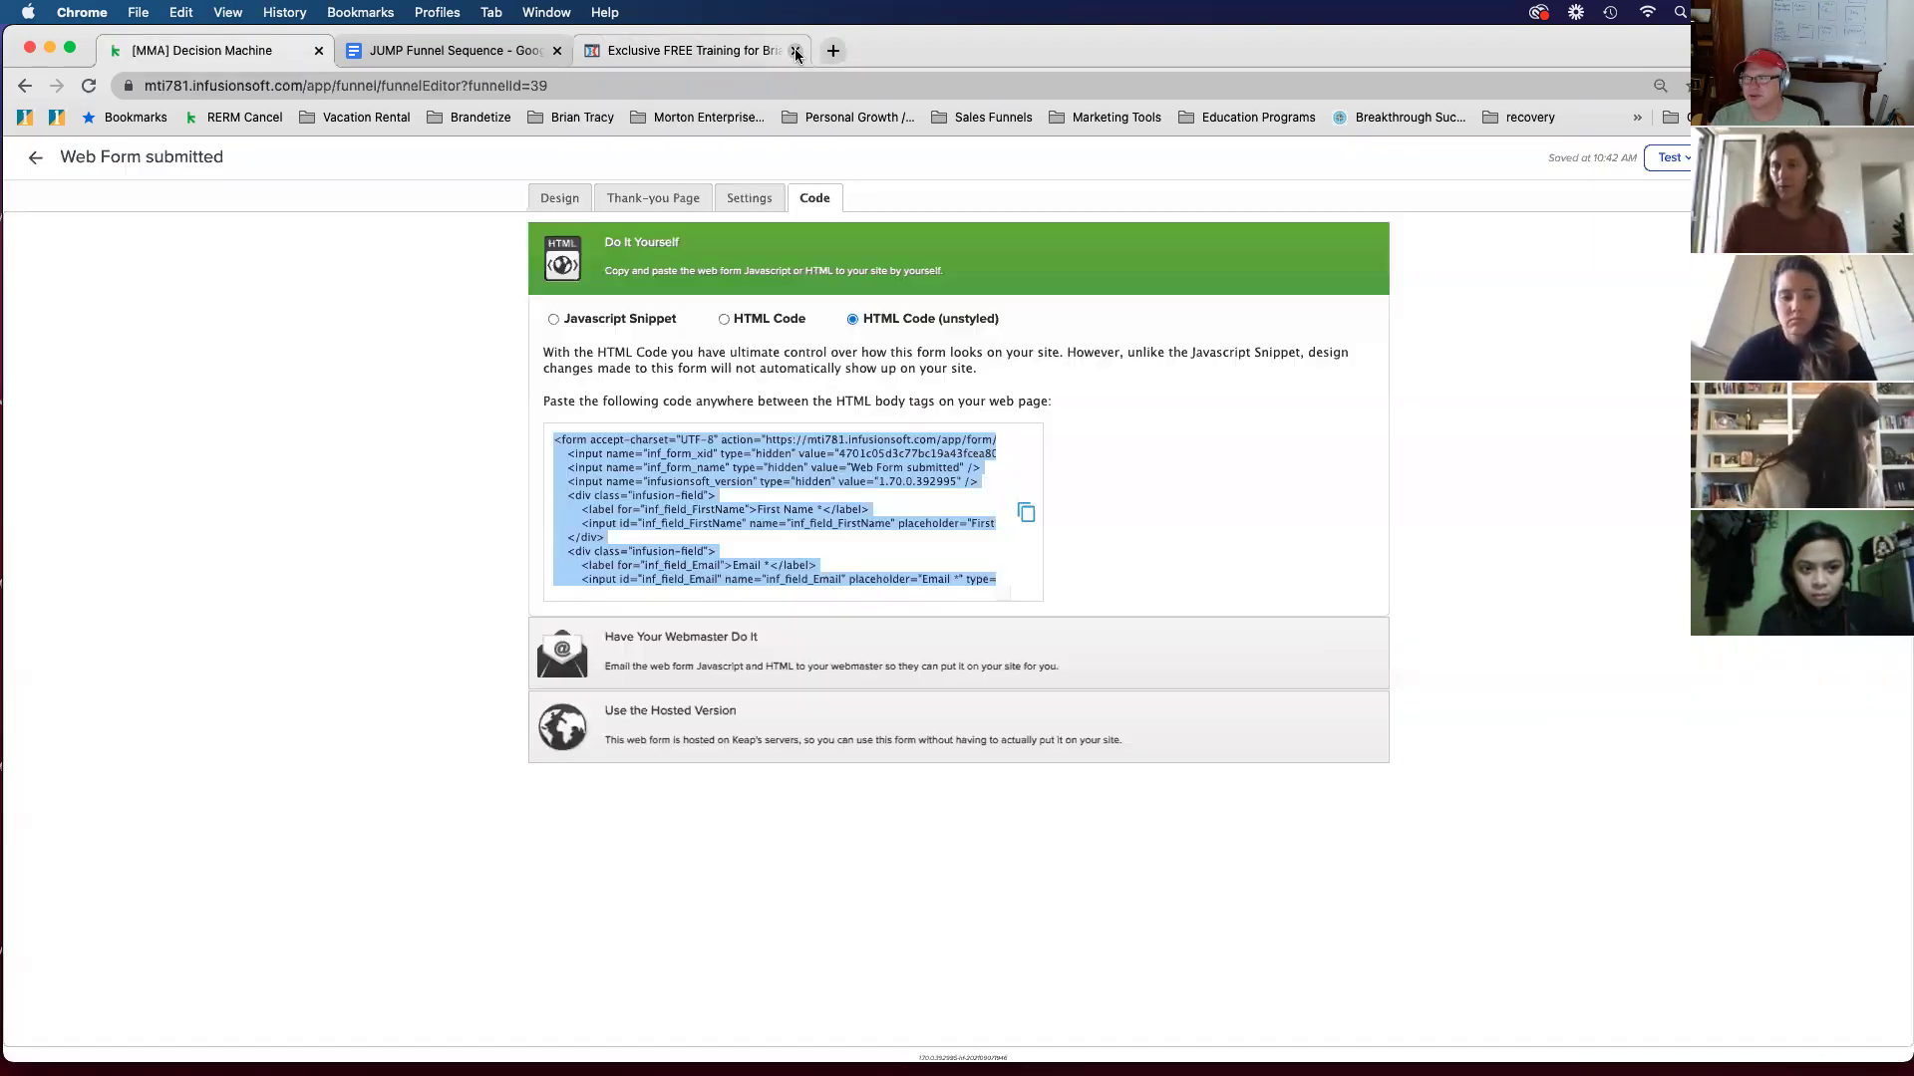
# Step: Leave the web form editor and delete the Web Form submitted goal above DM Start
pyautogui.click(355, 356)
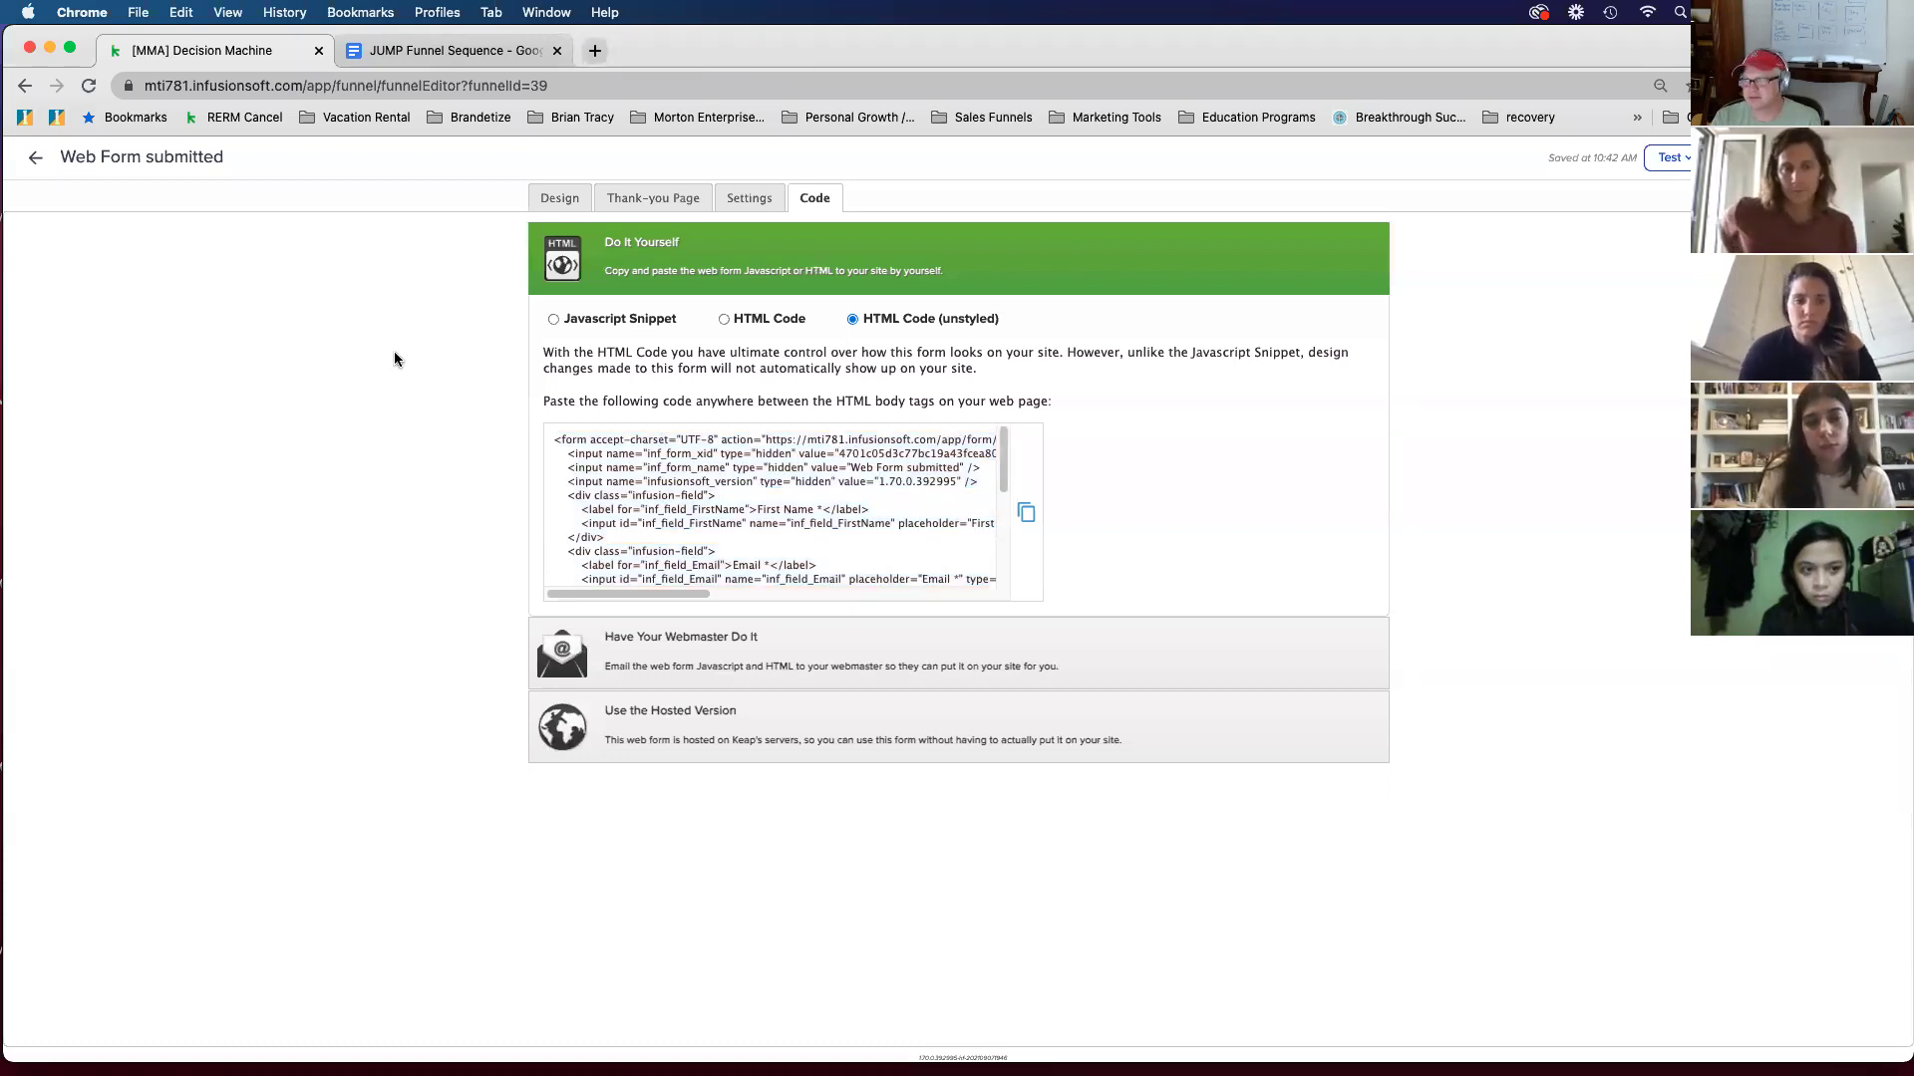
pyautogui.click(35, 157)
pyautogui.click(551, 287)
pyautogui.click(1114, 202)
pyautogui.moveTo(690, 379); pyautogui.dragTo(606, 371)
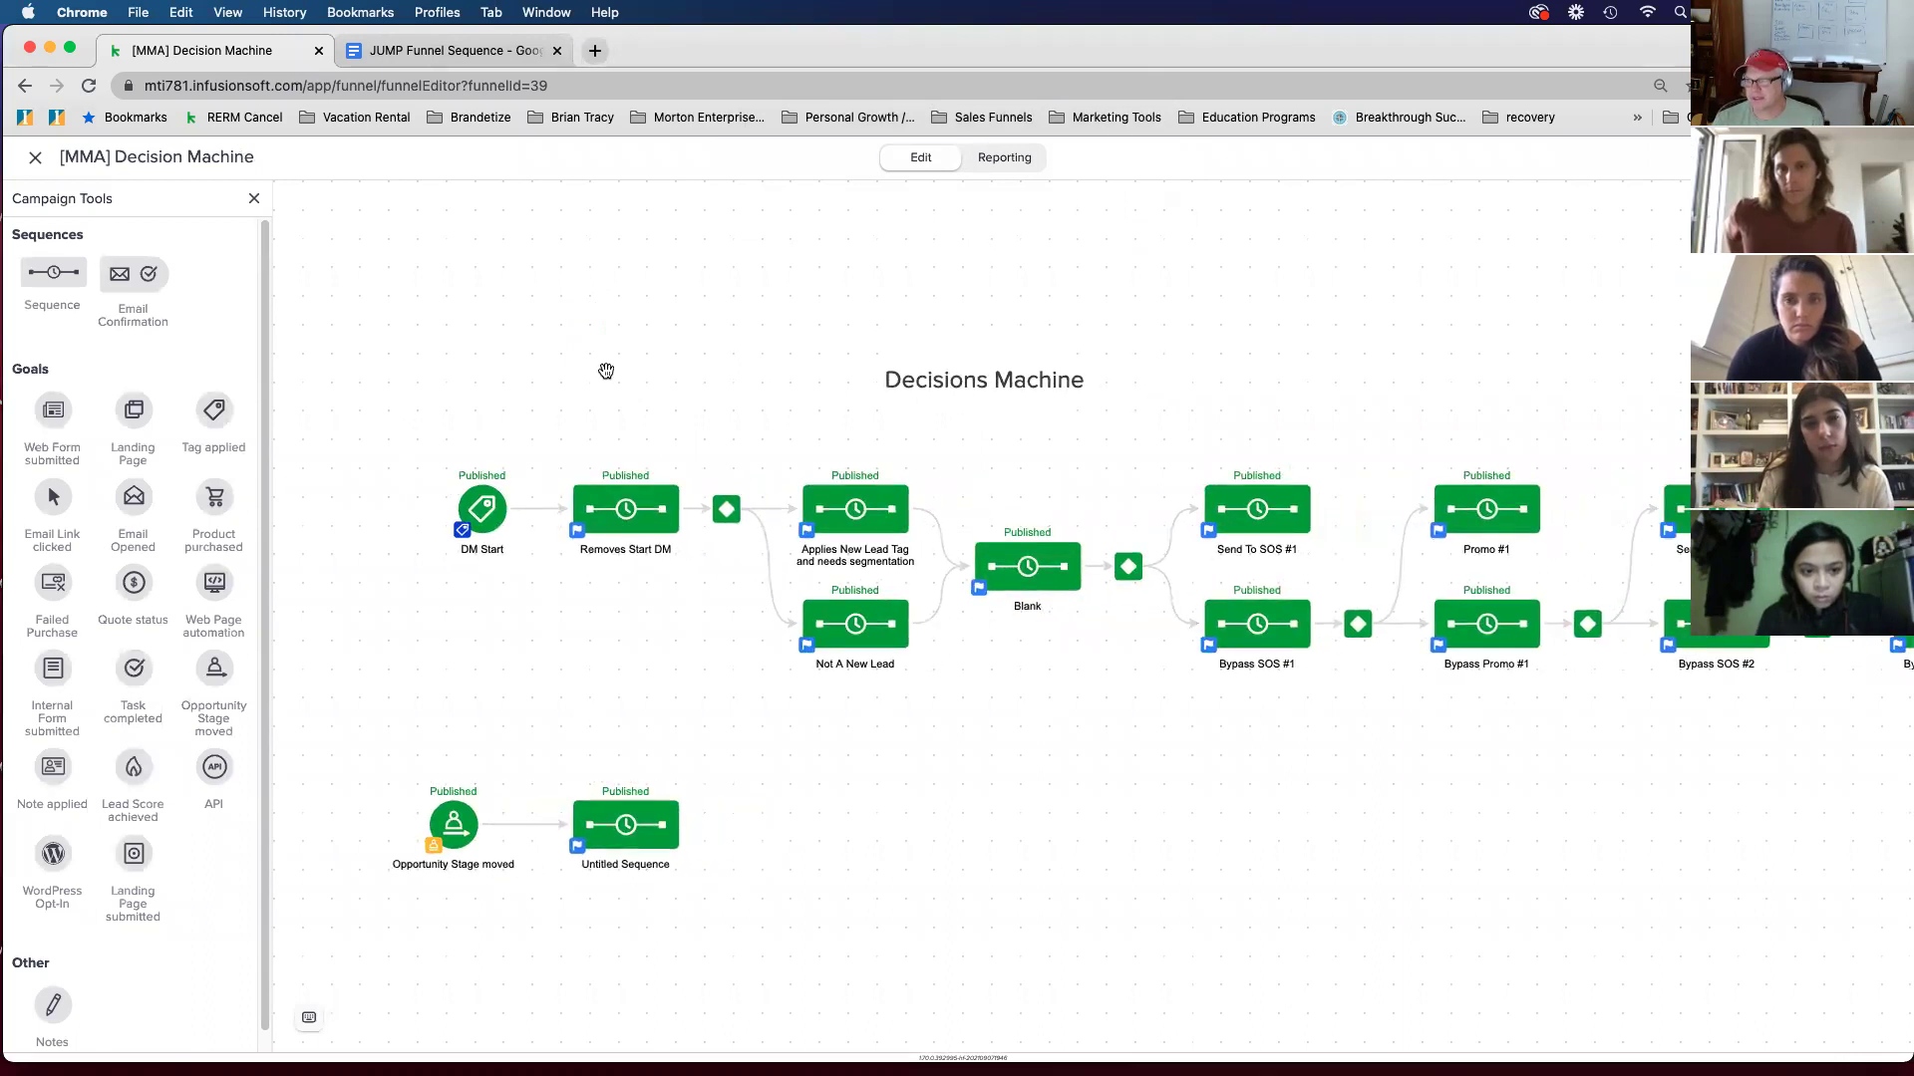